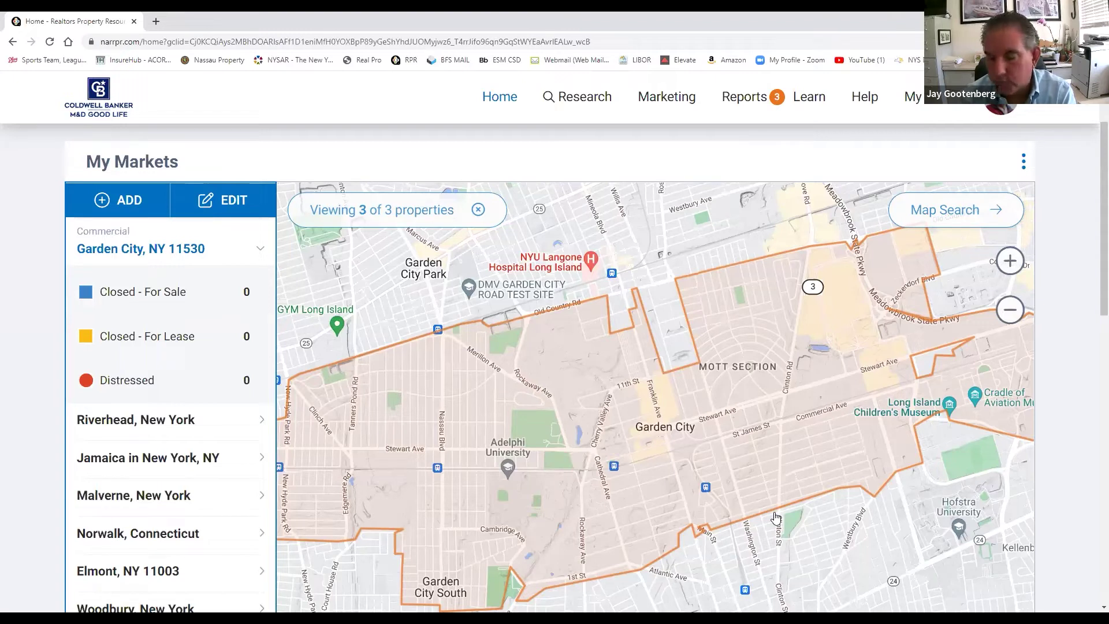
# Look through the home page's market map, listings, saved properties, recent searches and the help and training sections.
pyautogui.scroll(2, 625, 439)
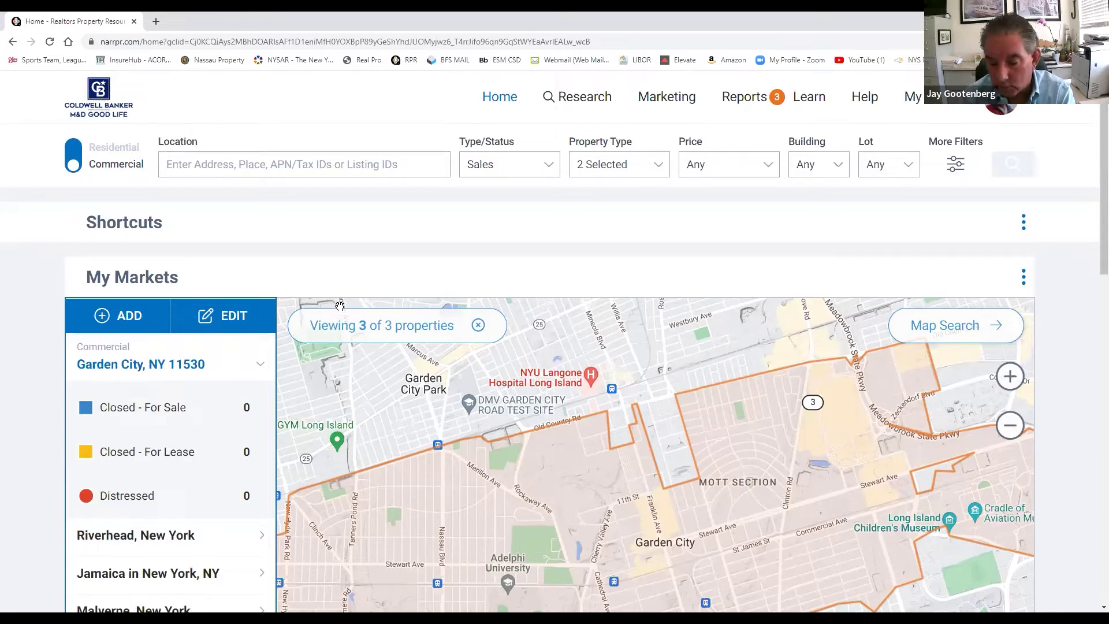
pyautogui.scroll(-8, 551, 369)
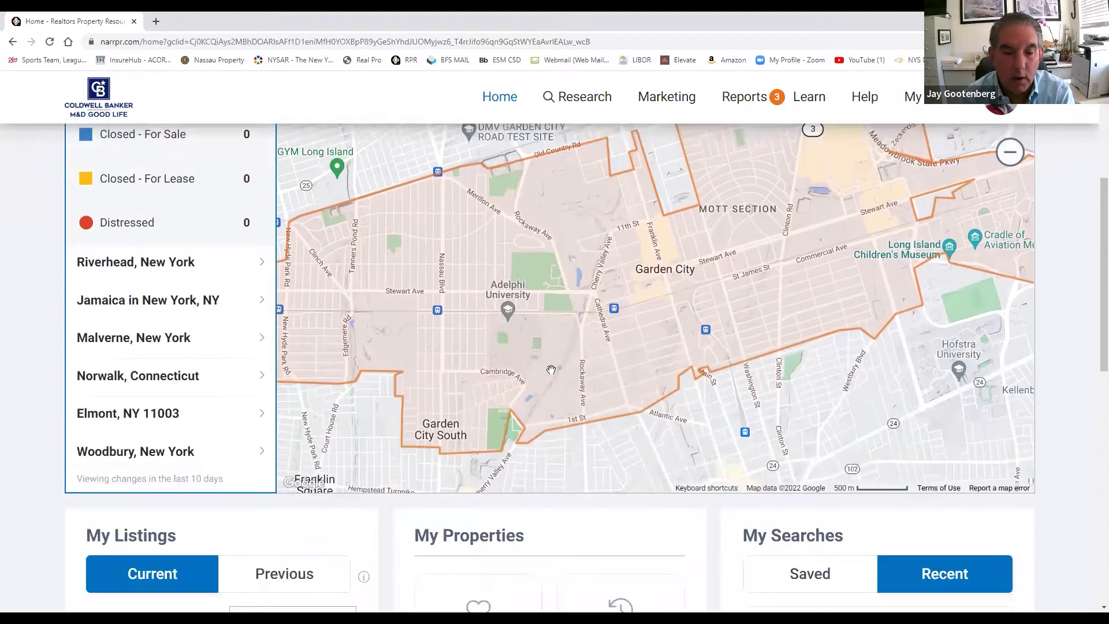
pyautogui.scroll(-8, 550, 369)
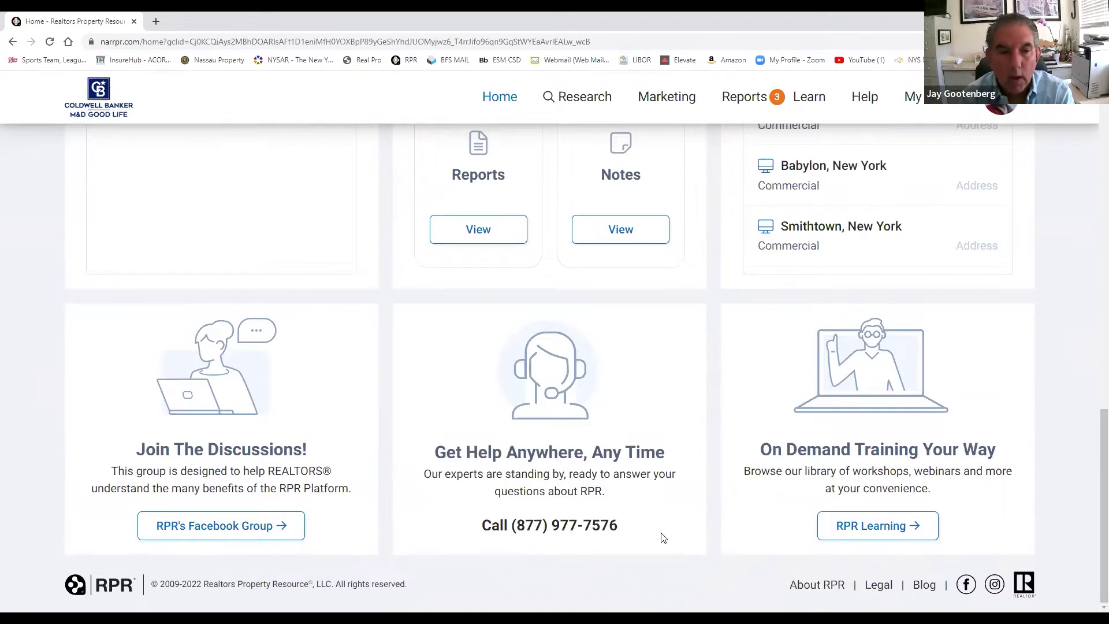
pyautogui.scroll(6, 663, 538)
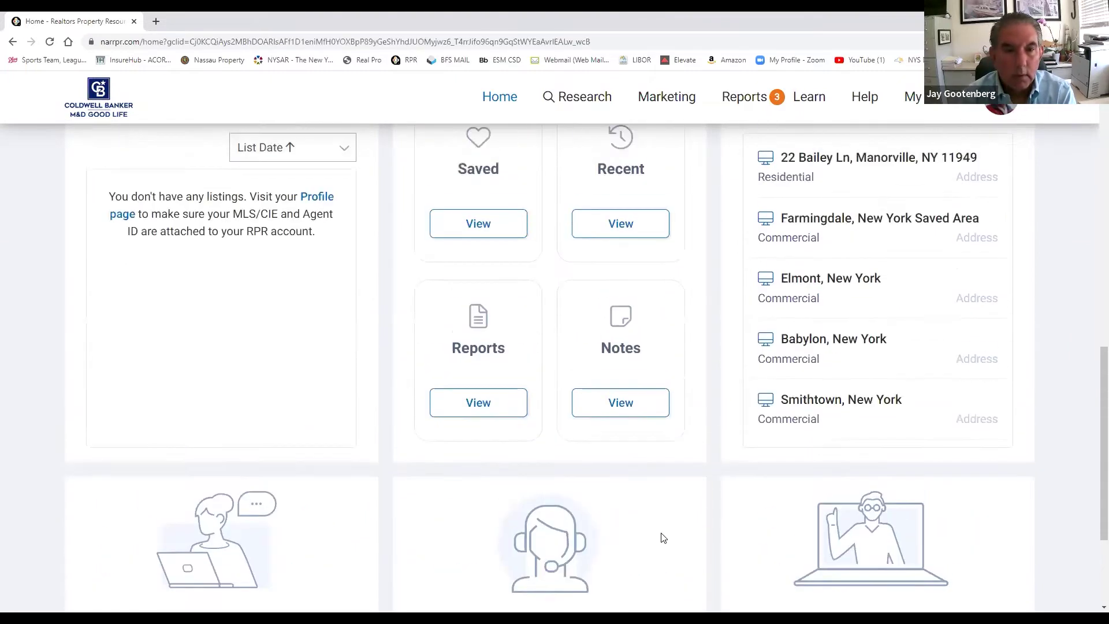
pyautogui.scroll(-4, 661, 535)
pyautogui.scroll(-2, 658, 544)
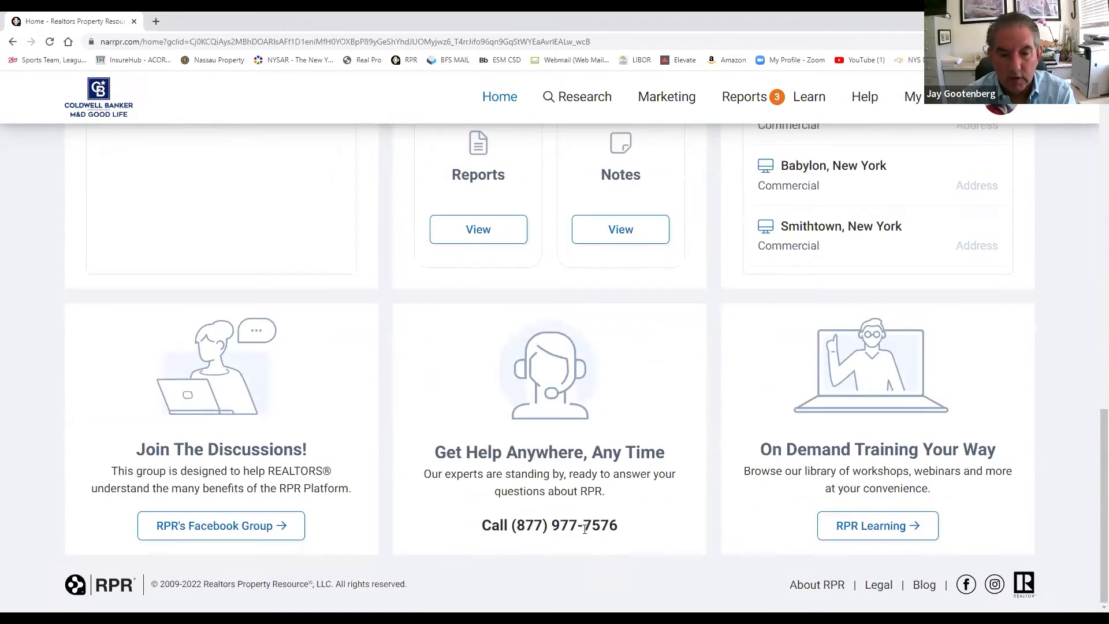
pyautogui.scroll(6, 572, 511)
pyautogui.scroll(9, 572, 511)
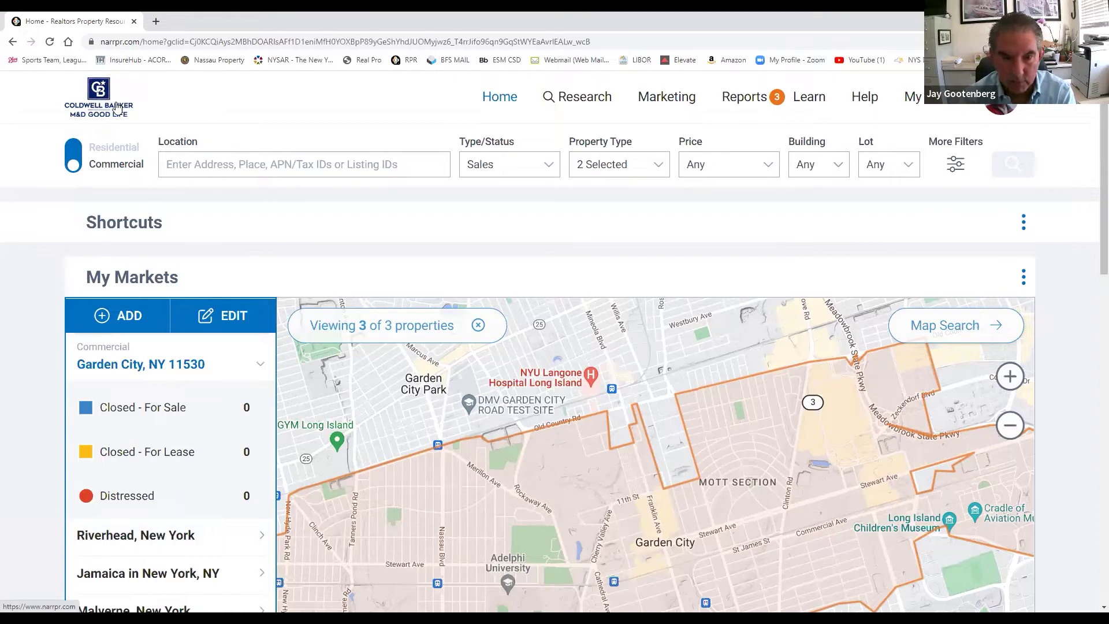
# Switch the property search mode to Residential and back to Commercial.
pyautogui.click(79, 157)
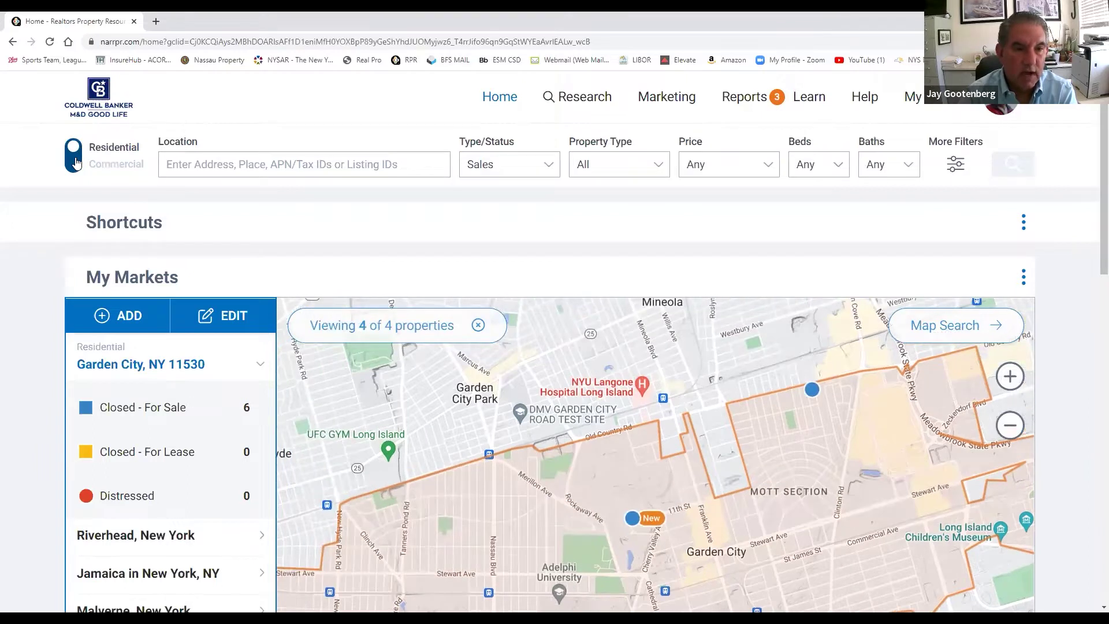
pyautogui.click(77, 163)
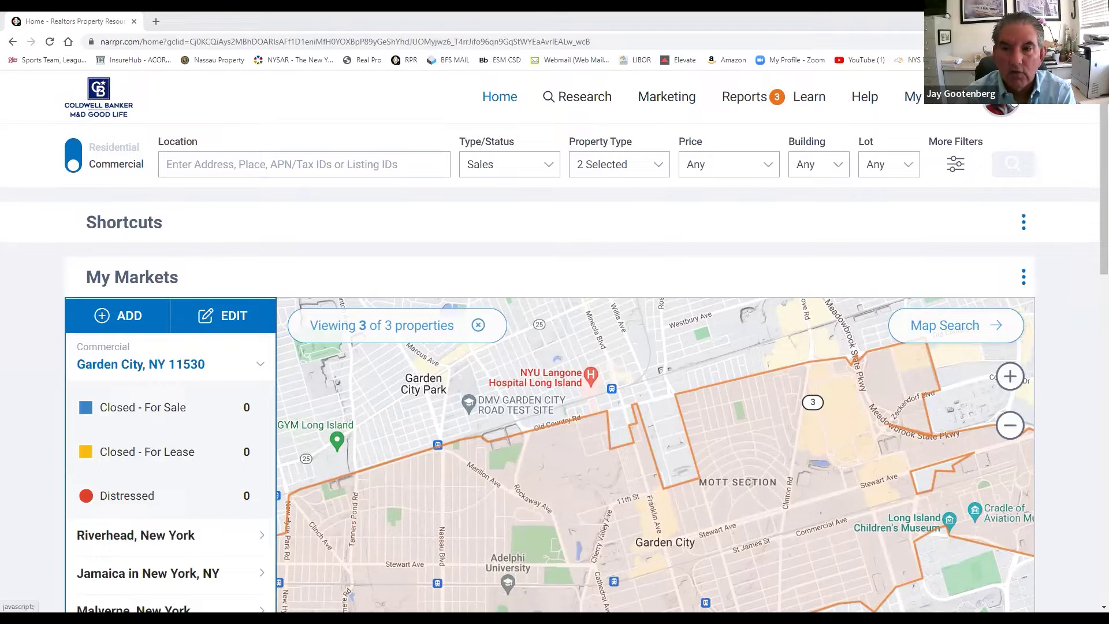
# Open the account's profile page and review the contact info, MLS or CIE info, license number and assistant users sections.
pyautogui.click(1034, 103)
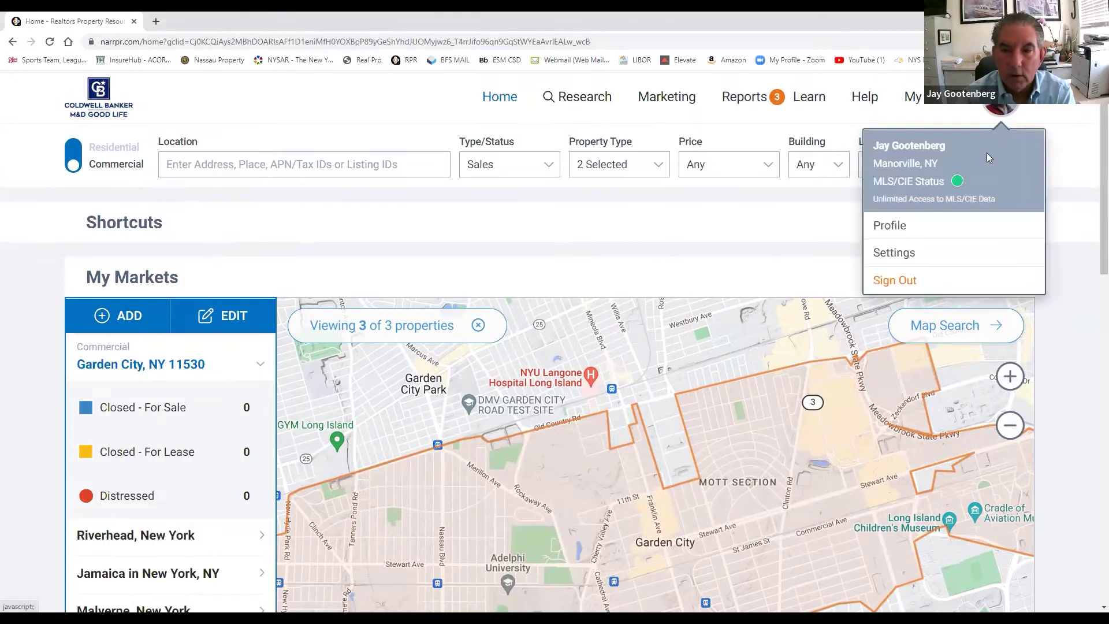
pyautogui.click(902, 232)
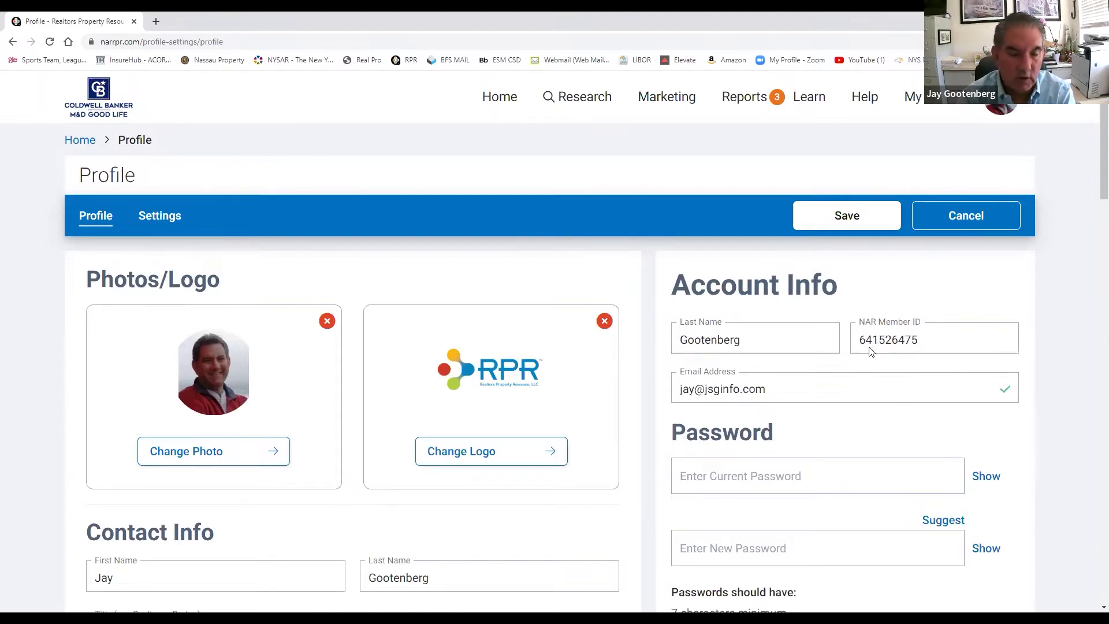
pyautogui.scroll(-5, 433, 439)
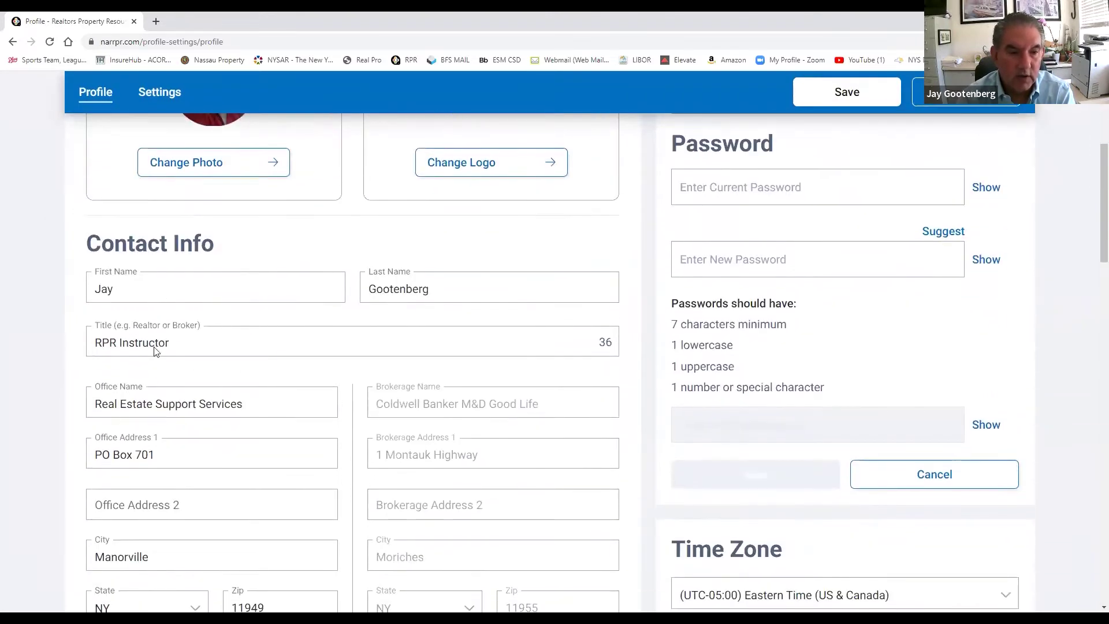
pyautogui.scroll(-2, 497, 407)
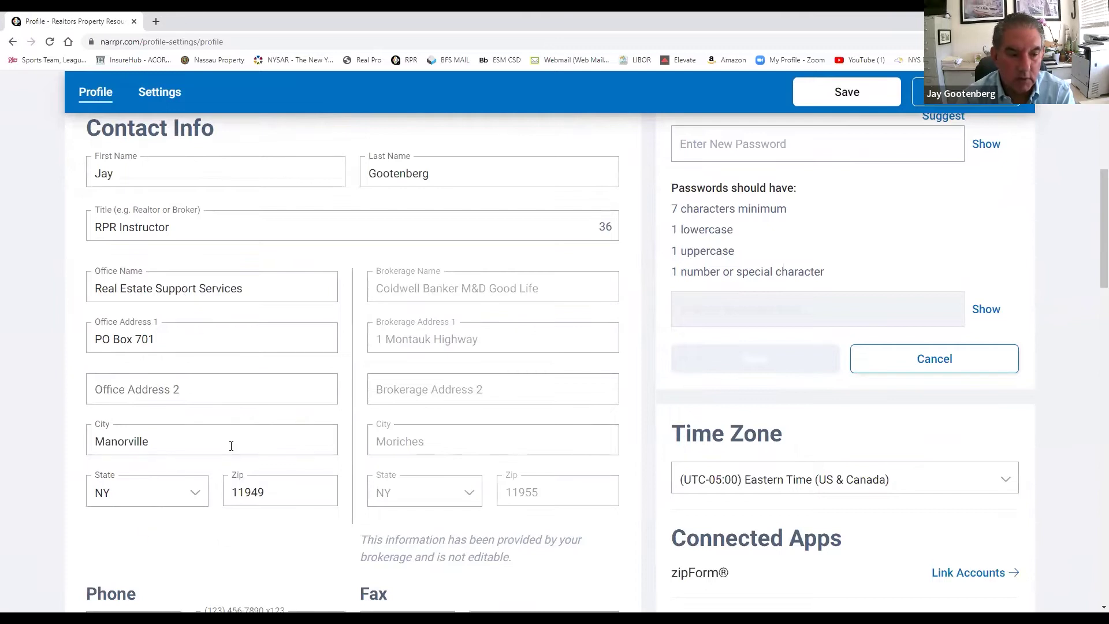
pyautogui.scroll(-3, 230, 442)
pyautogui.scroll(-4, 227, 446)
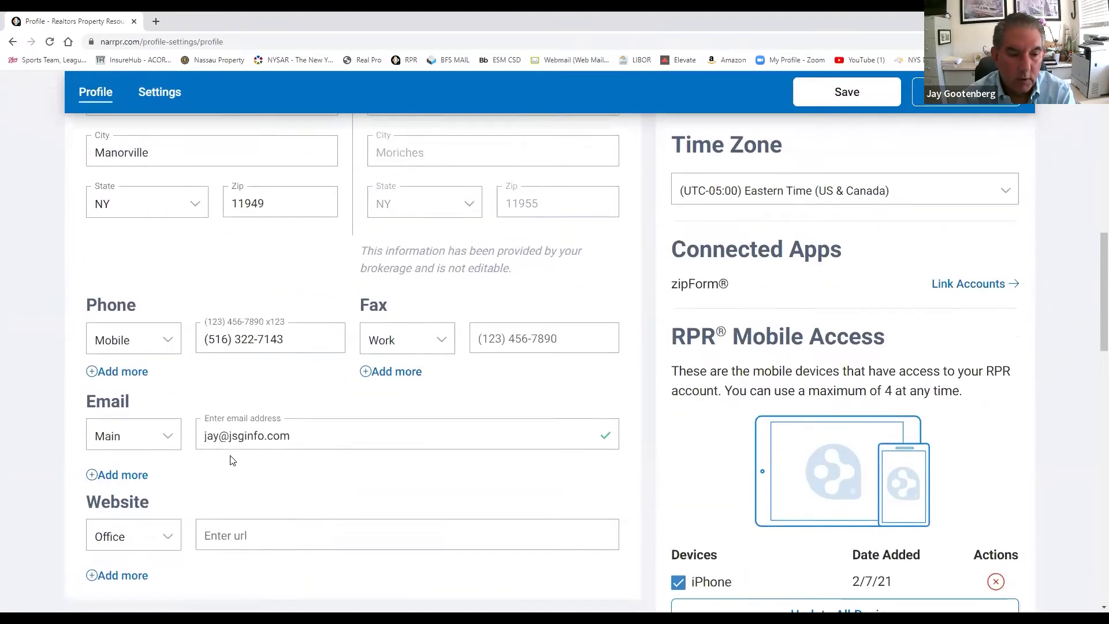
pyautogui.scroll(-3, 277, 459)
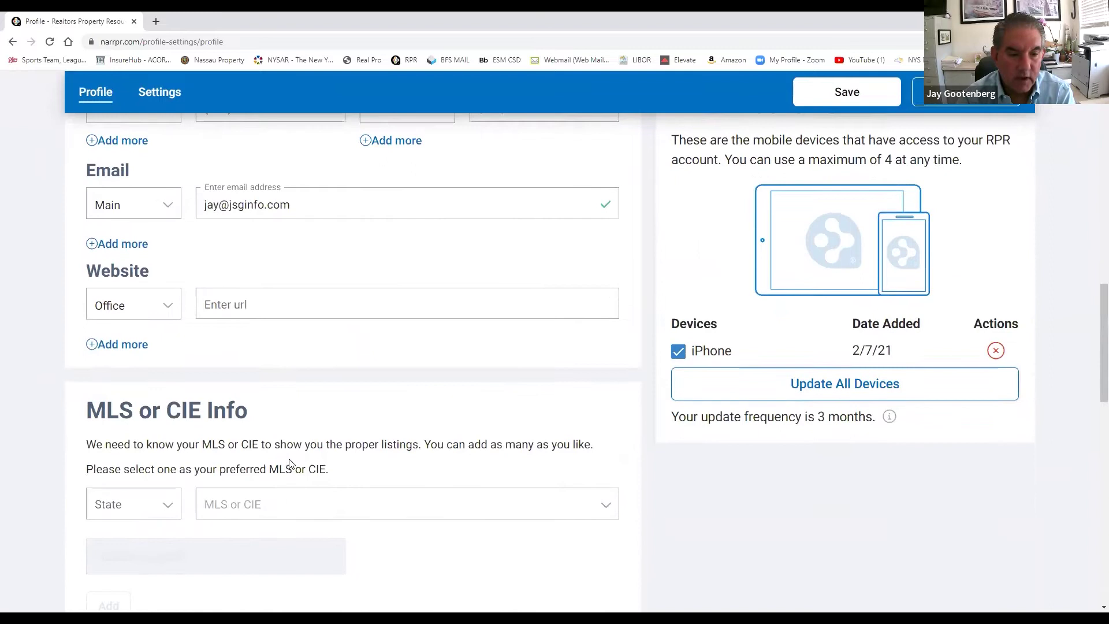
pyautogui.scroll(-1, 306, 463)
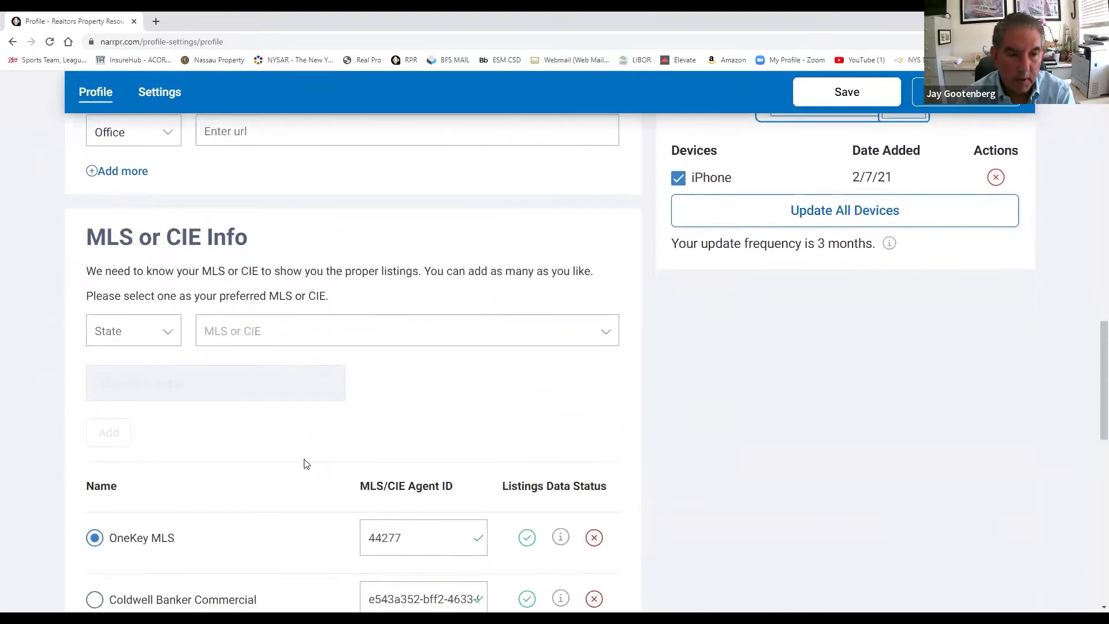
pyautogui.scroll(-5, 370, 485)
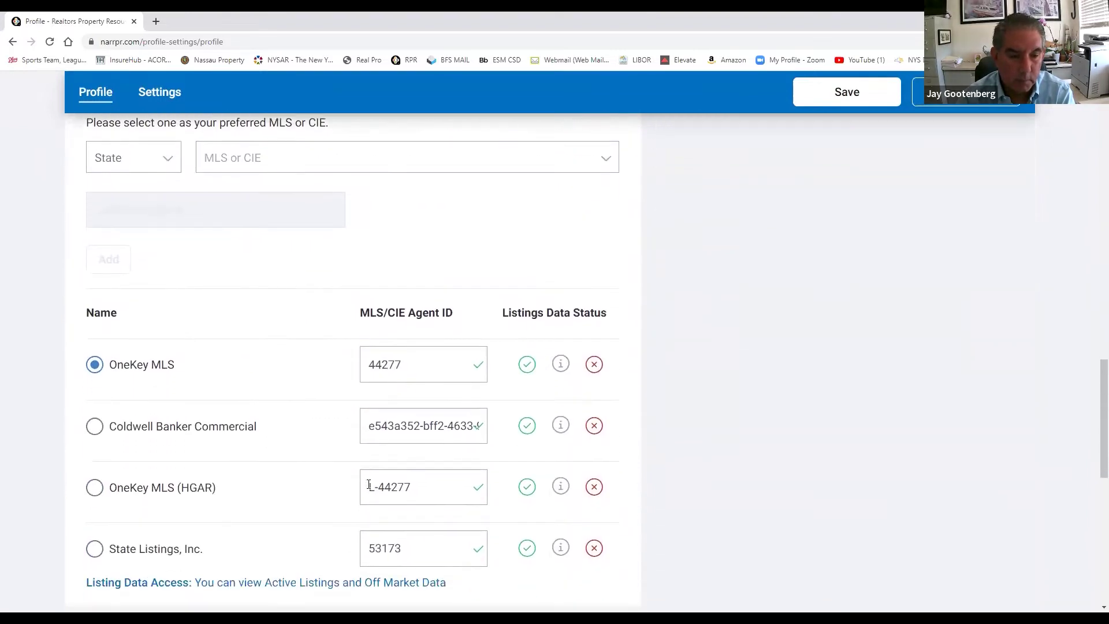
pyautogui.scroll(-2, 371, 488)
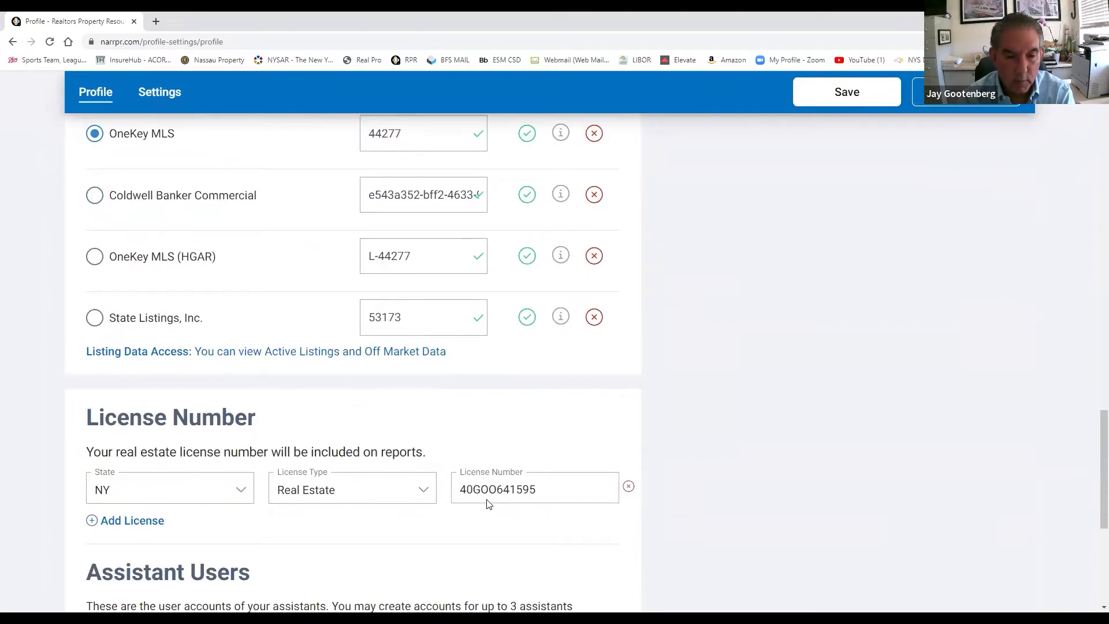
pyautogui.scroll(-2, 487, 504)
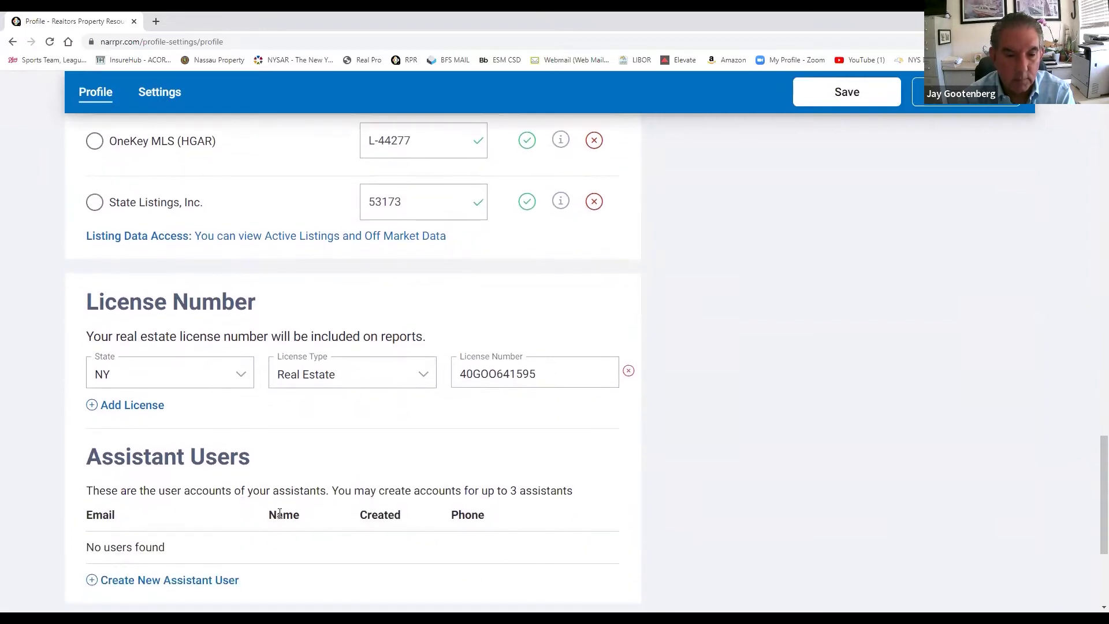
# Examine the profile's mobile access, connected apps, time zone, password and account info sections.
pyautogui.scroll(7, 525, 535)
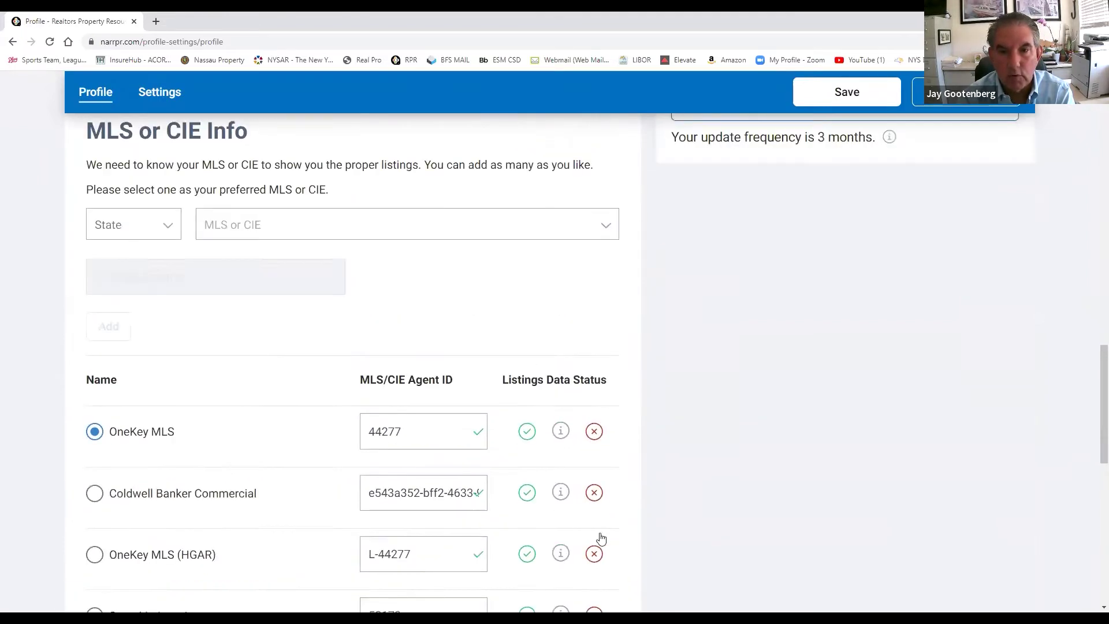
pyautogui.scroll(5, 603, 538)
pyautogui.scroll(1, 607, 538)
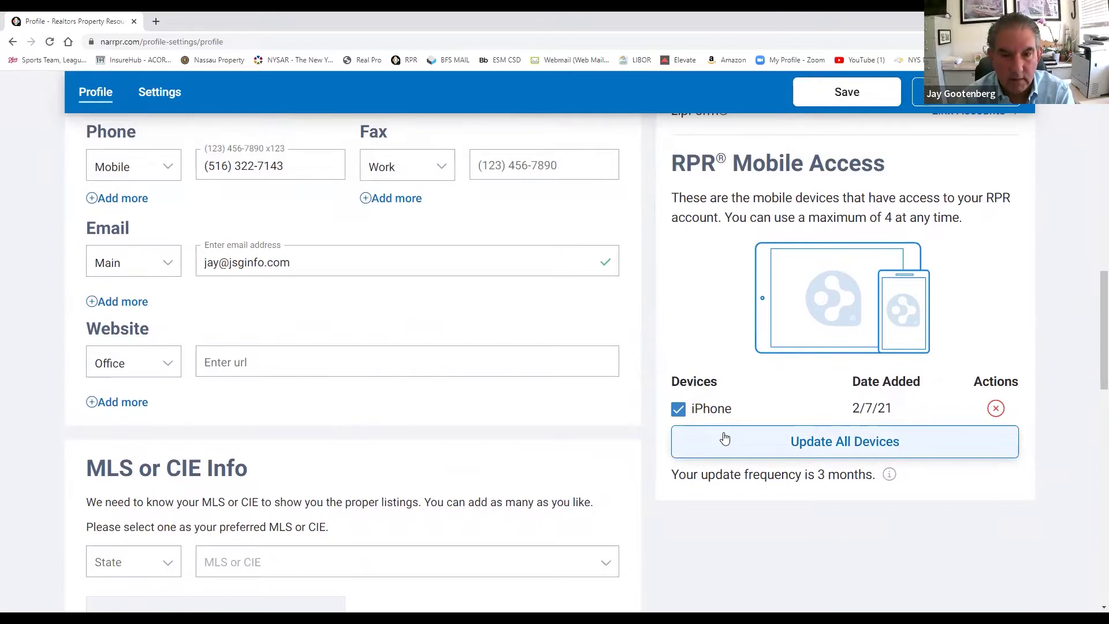
pyautogui.scroll(6, 722, 444)
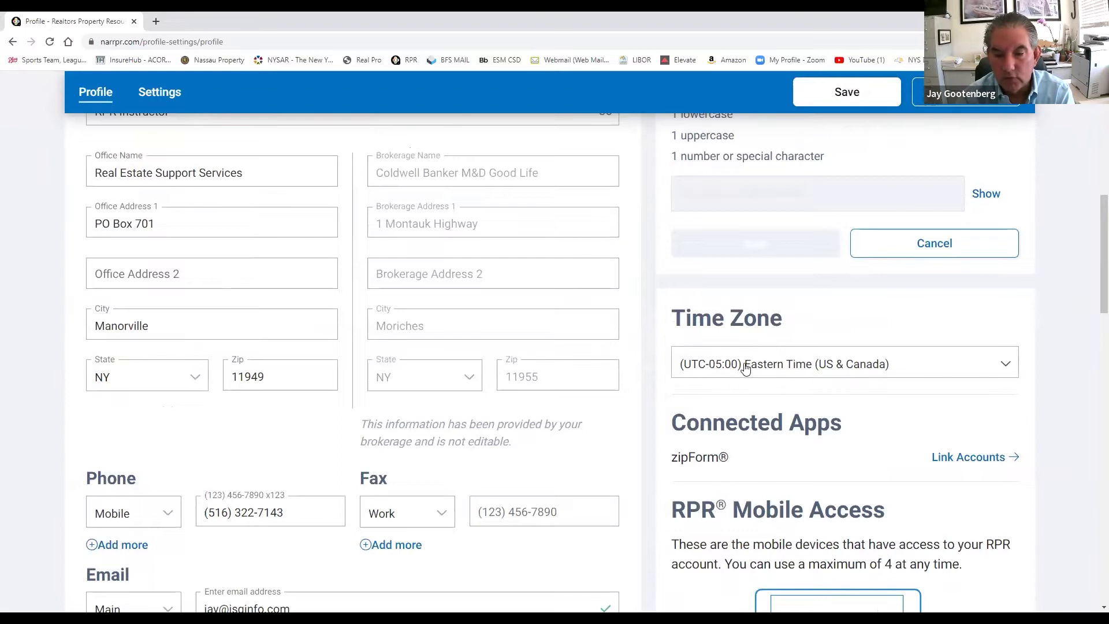
pyautogui.scroll(1, 806, 376)
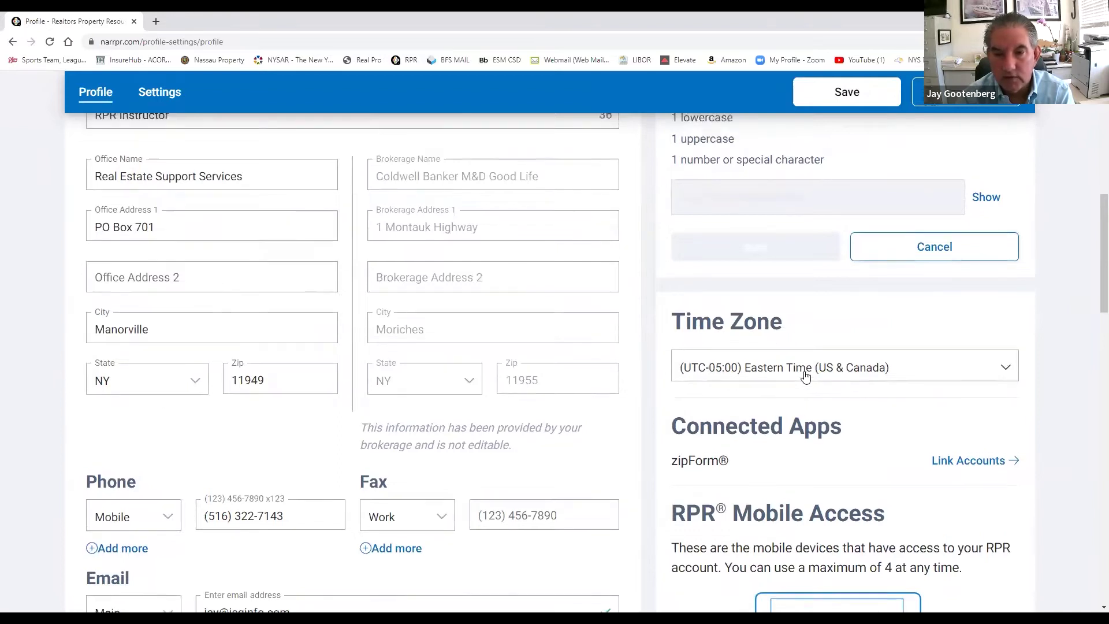
pyautogui.scroll(2, 805, 376)
pyautogui.scroll(3, 786, 459)
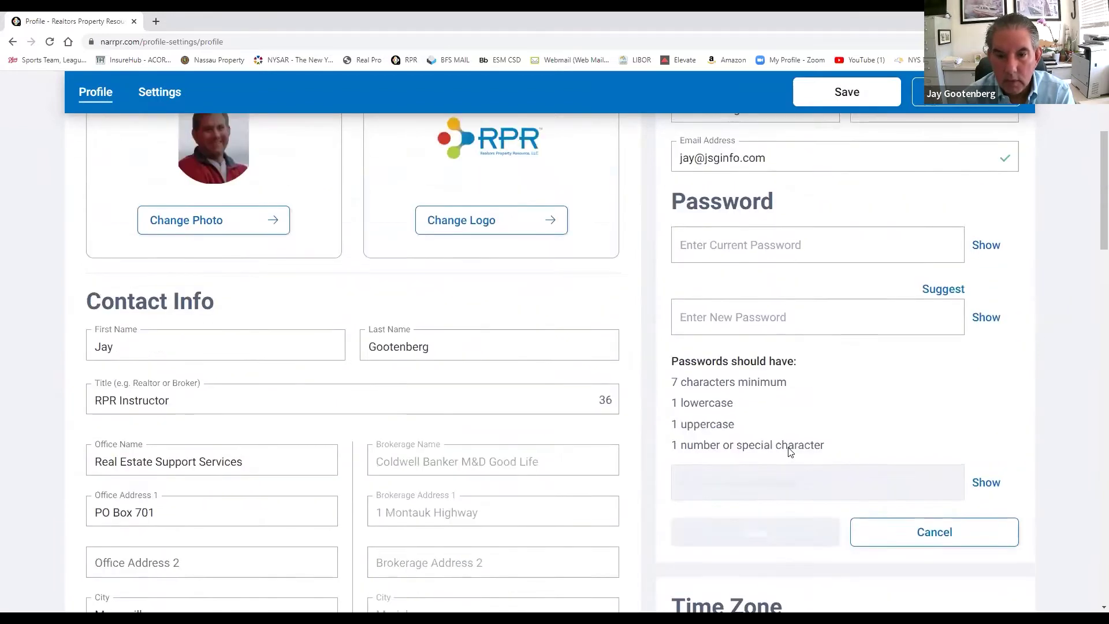
pyautogui.scroll(2, 790, 450)
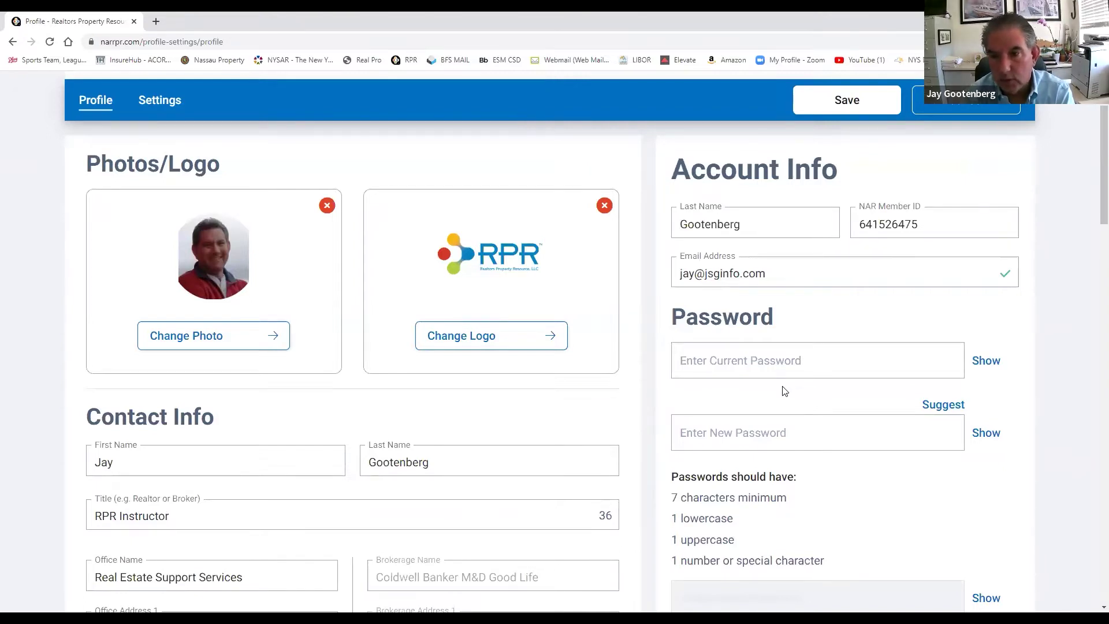
pyautogui.scroll(2, 749, 321)
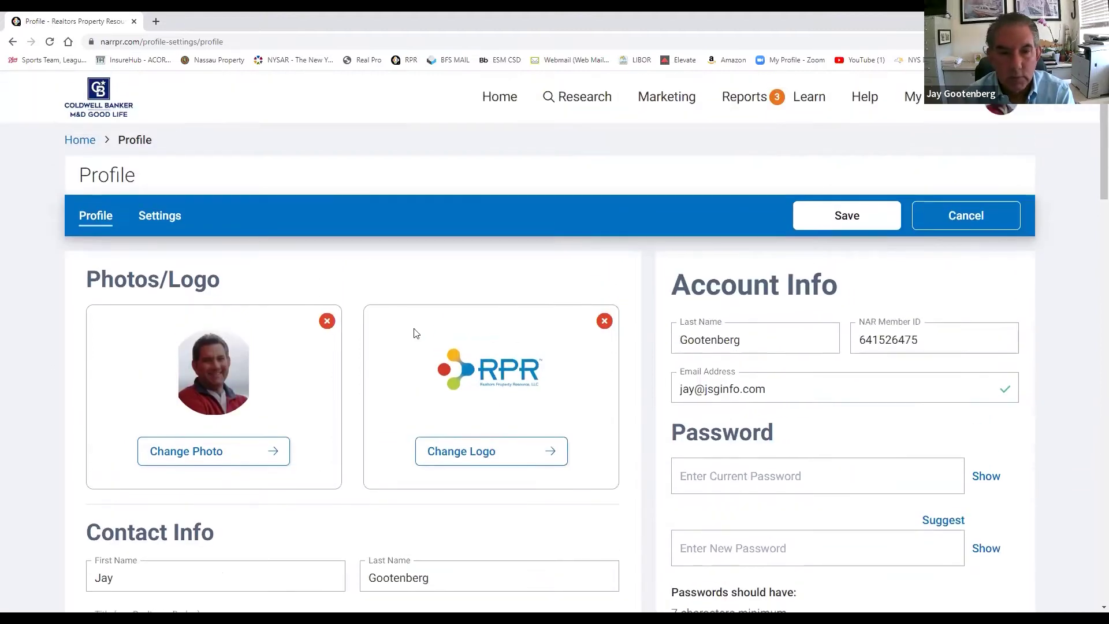
# Save the profile and close the confirmation message.
pyautogui.click(872, 227)
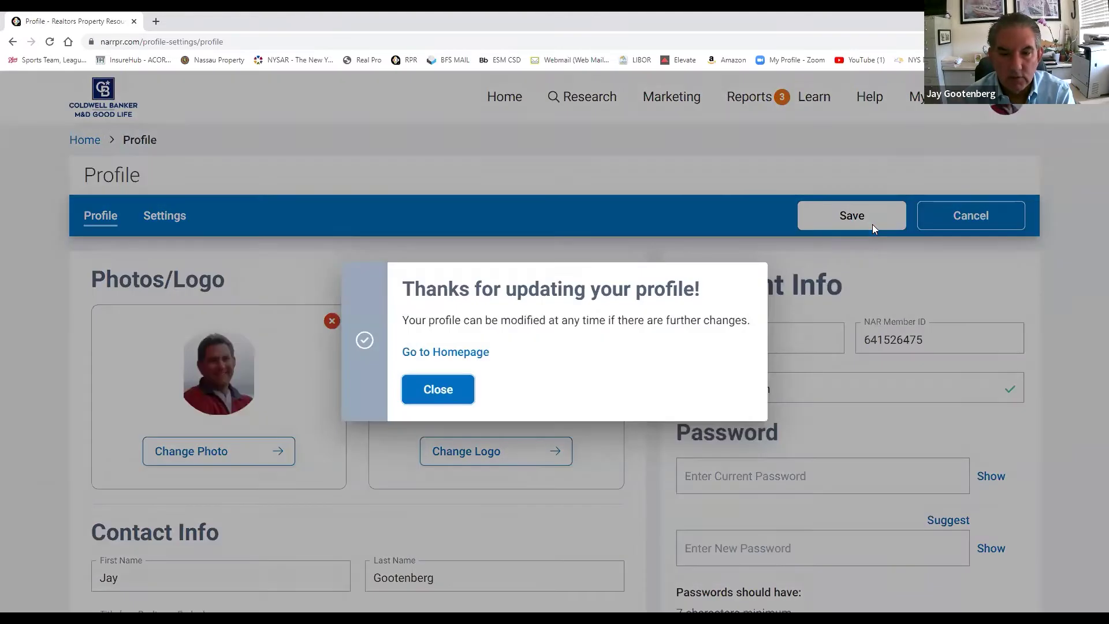
pyautogui.click(456, 391)
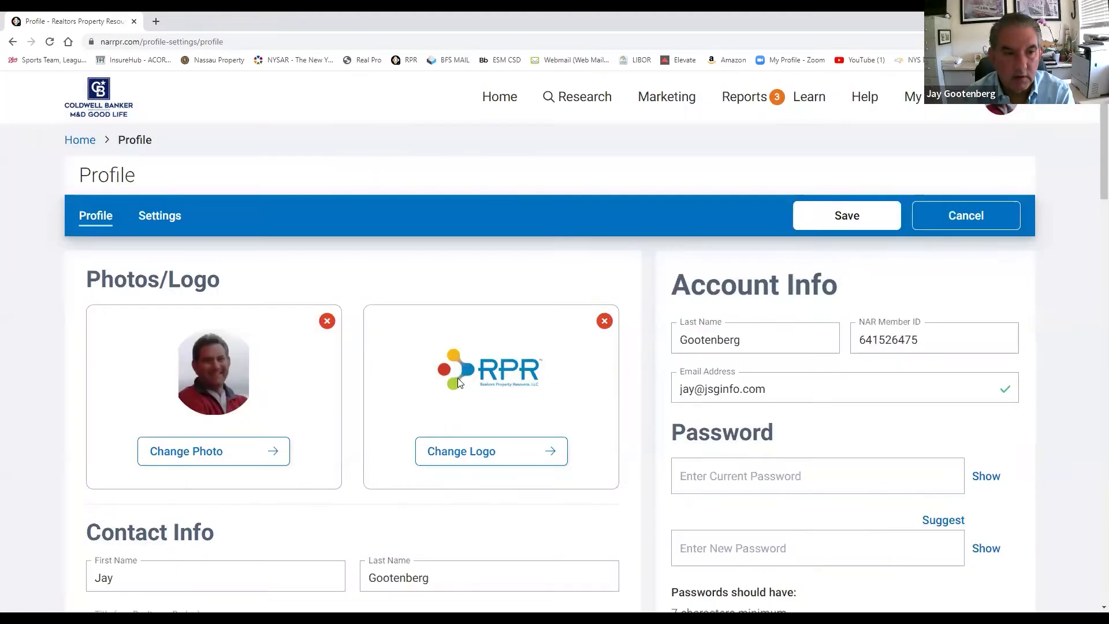
# Open the account's listings settings and set the commercial new listings period to 7 days.
pyautogui.click(145, 218)
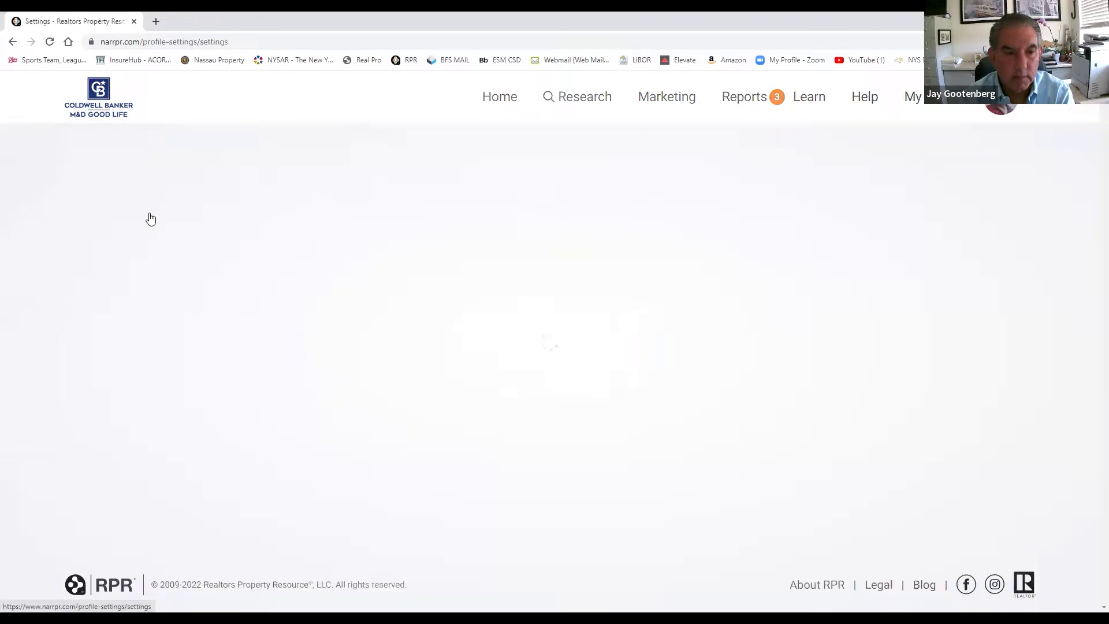
pyautogui.scroll(-2, 300, 322)
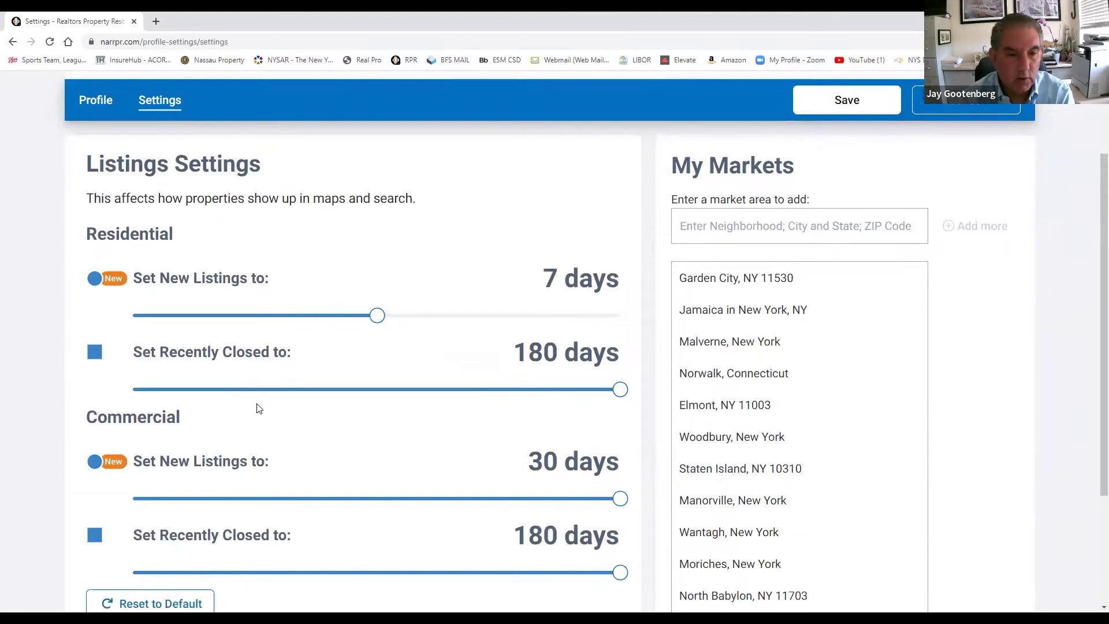
pyautogui.scroll(-1, 260, 404)
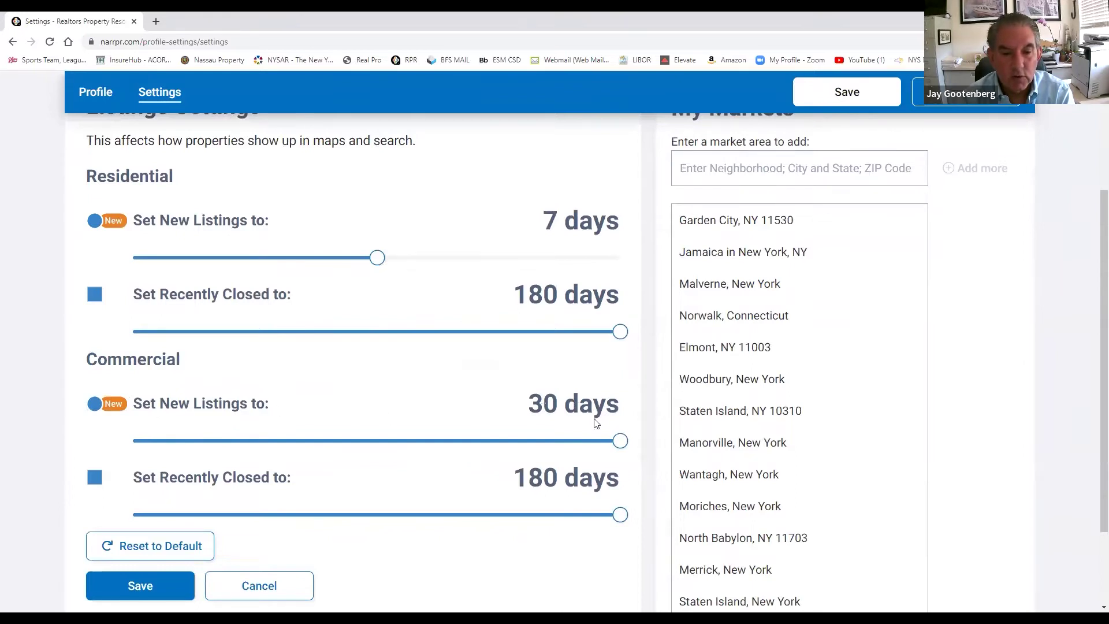
pyautogui.moveTo(621, 439); pyautogui.dragTo(404, 436)
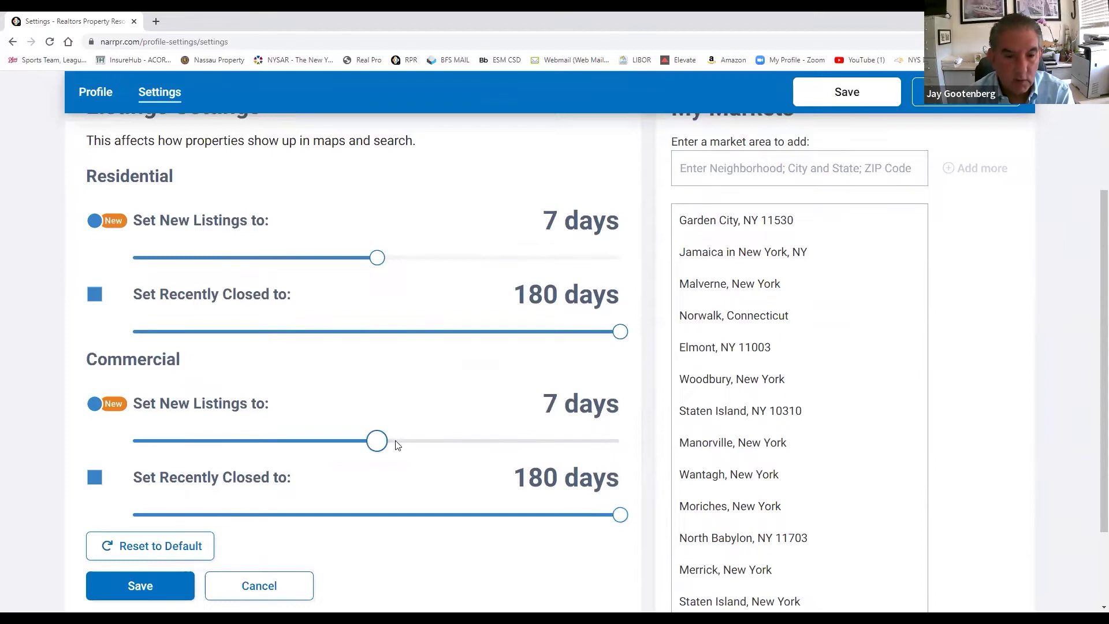
pyautogui.moveTo(377, 441); pyautogui.dragTo(314, 444)
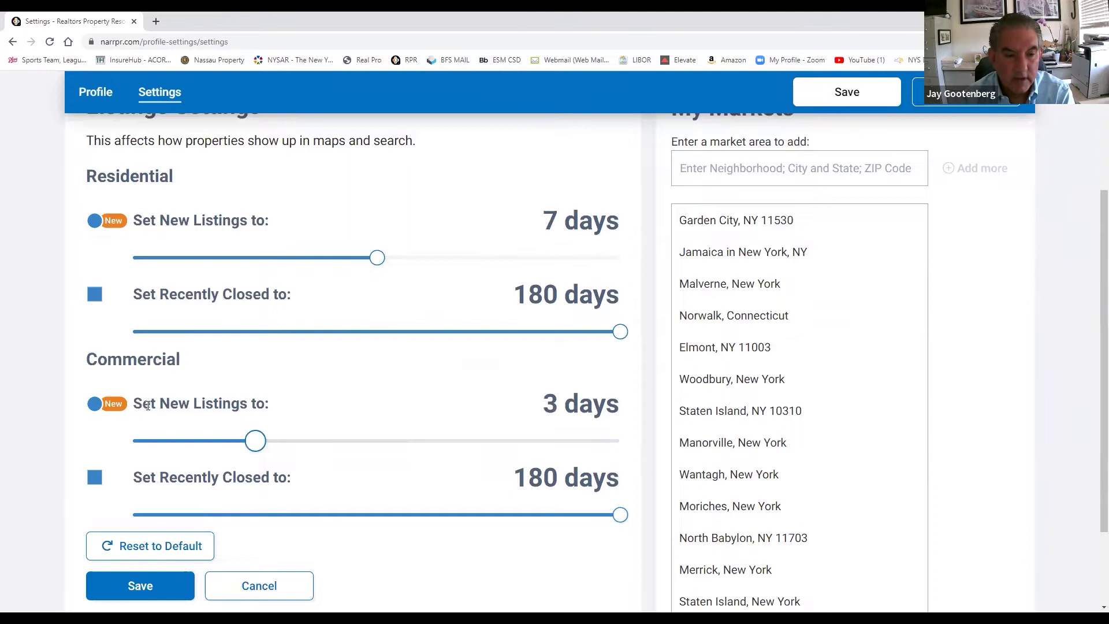
pyautogui.moveTo(255, 441); pyautogui.dragTo(373, 442)
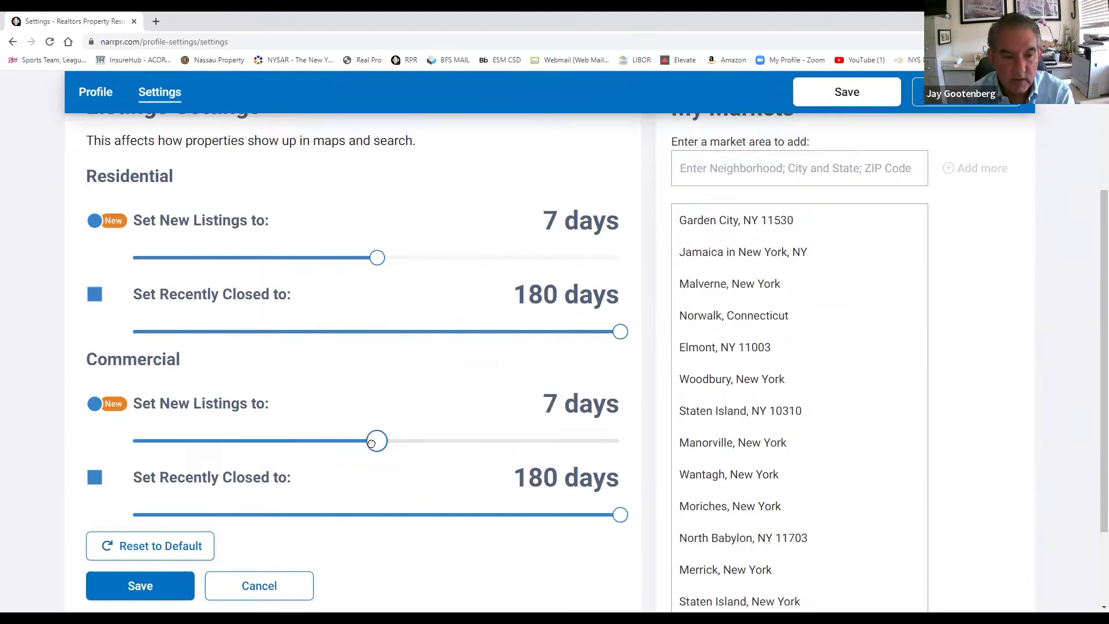
pyautogui.scroll(-2, 419, 452)
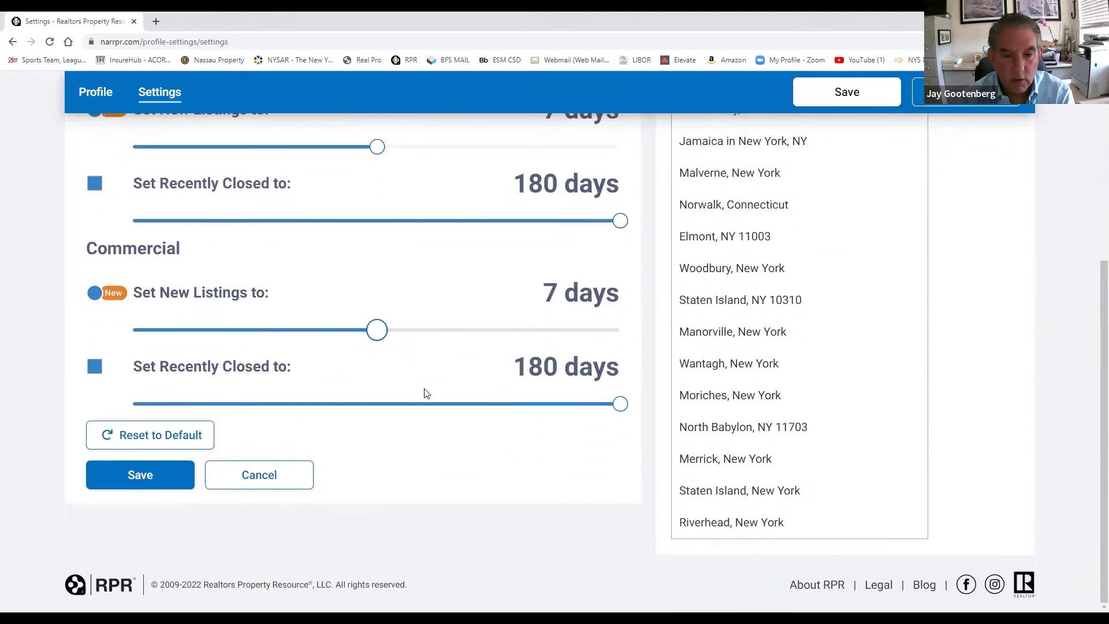
pyautogui.scroll(3, 738, 404)
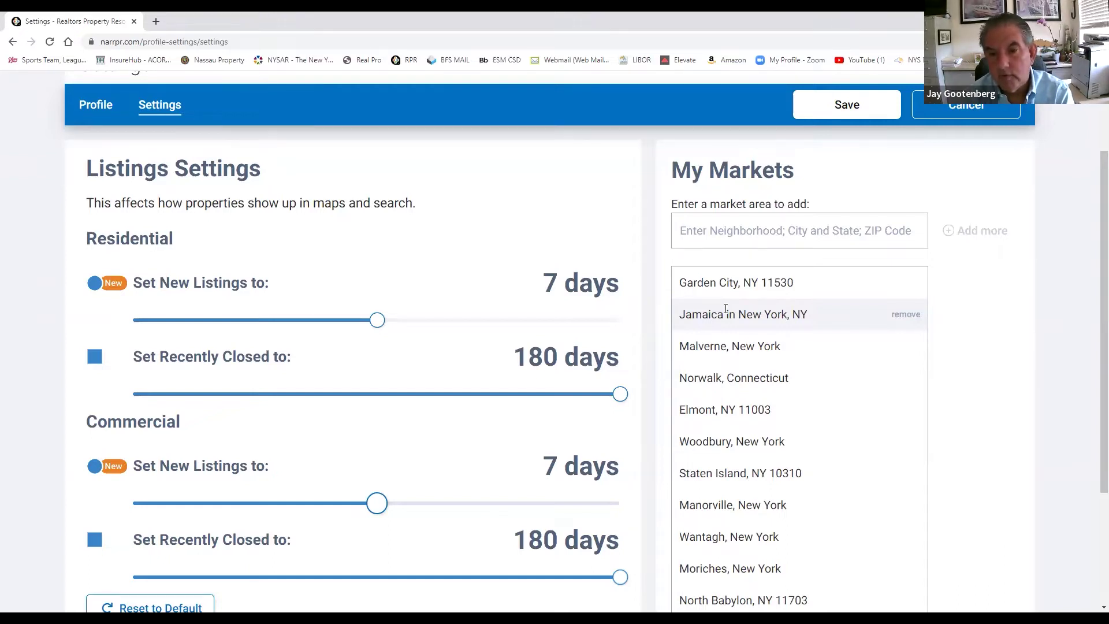
# Review the saved market areas in My Markets and save the listings settings.
pyautogui.scroll(-1, 749, 449)
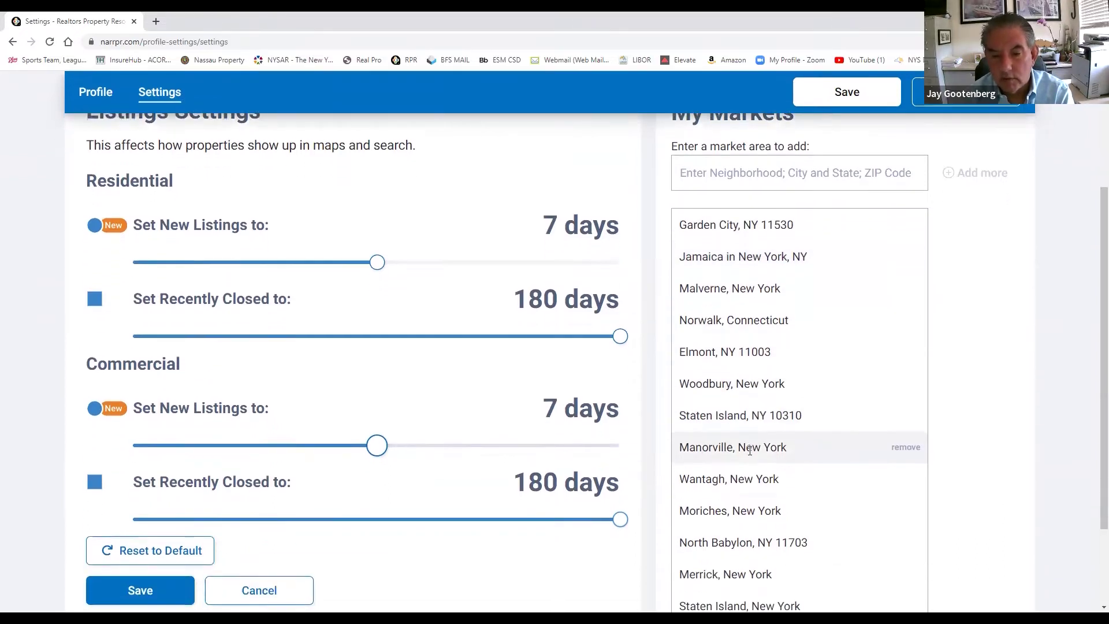
pyautogui.scroll(-1, 749, 449)
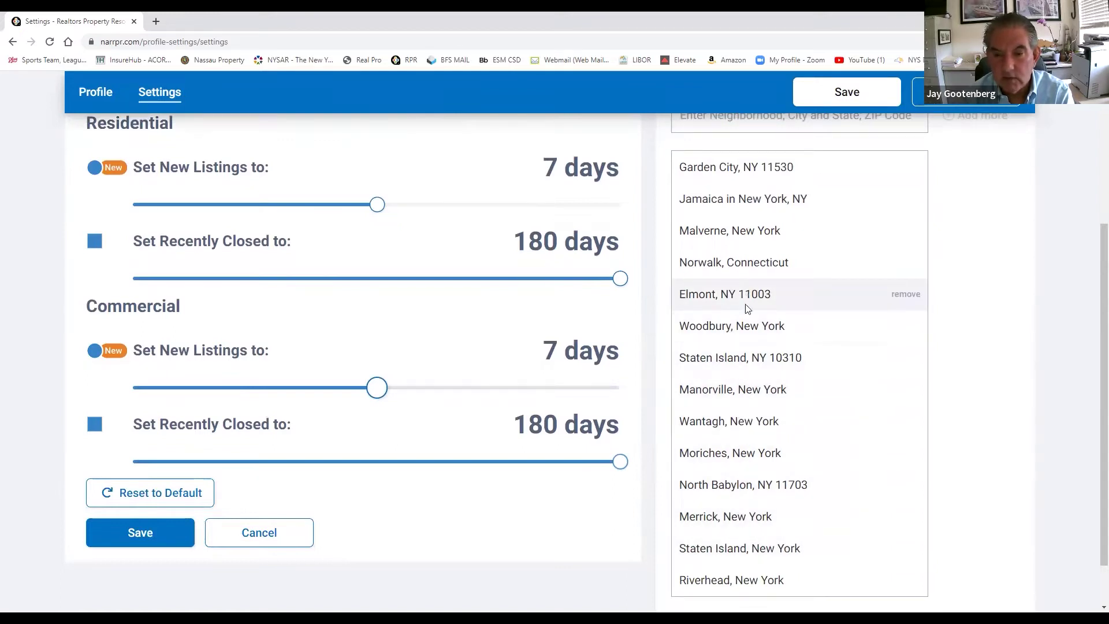
pyautogui.scroll(-1, 744, 358)
pyautogui.scroll(3, 743, 369)
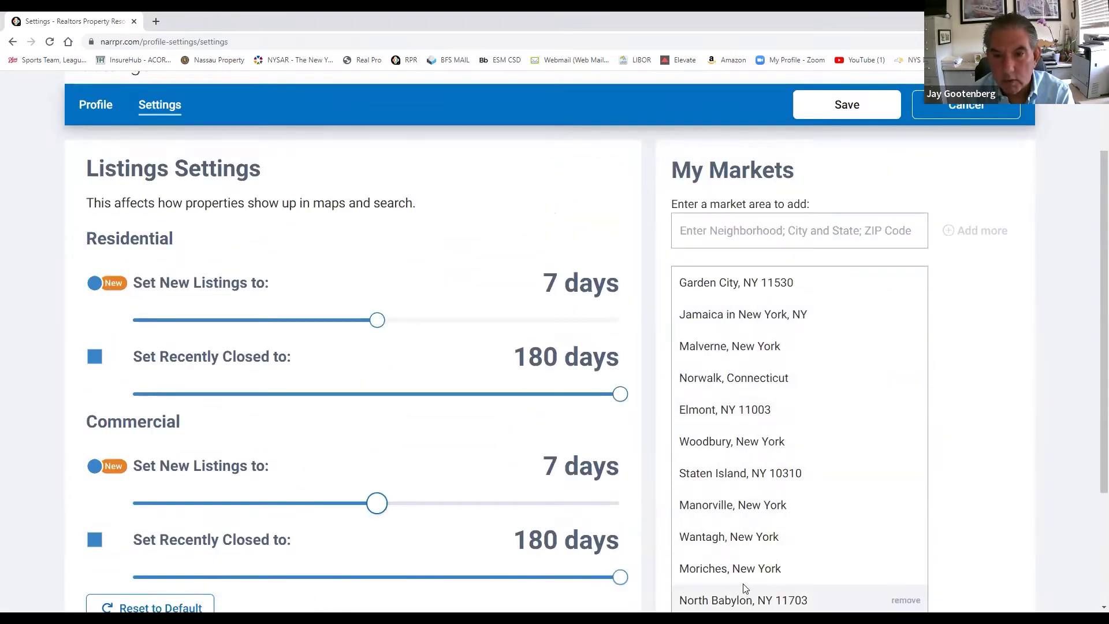
pyautogui.scroll(-3, 745, 433)
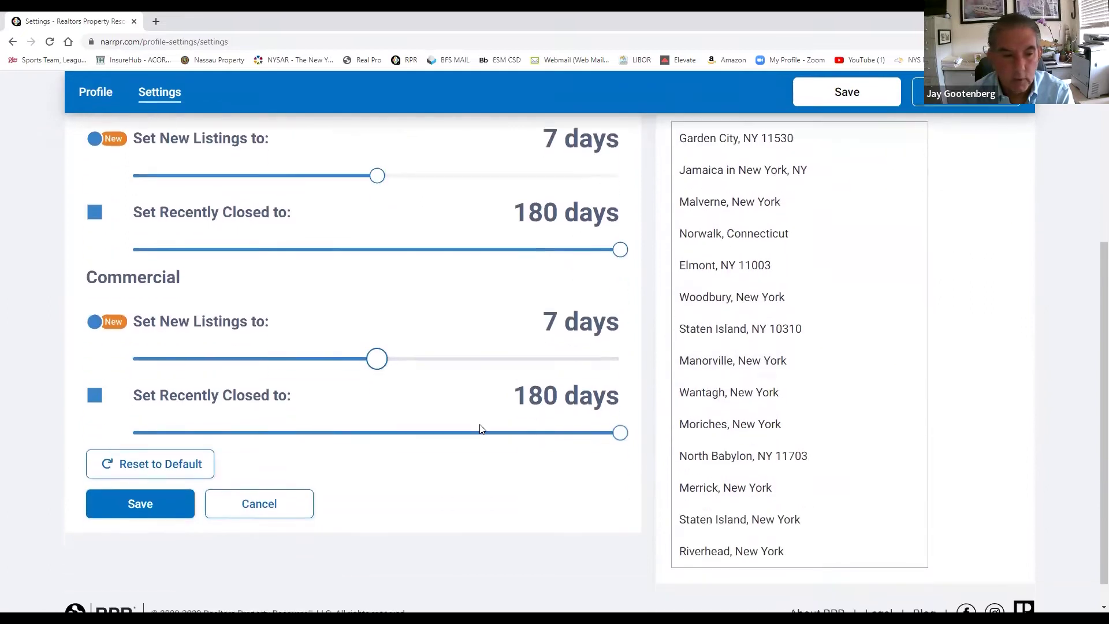
pyautogui.scroll(-1, 480, 428)
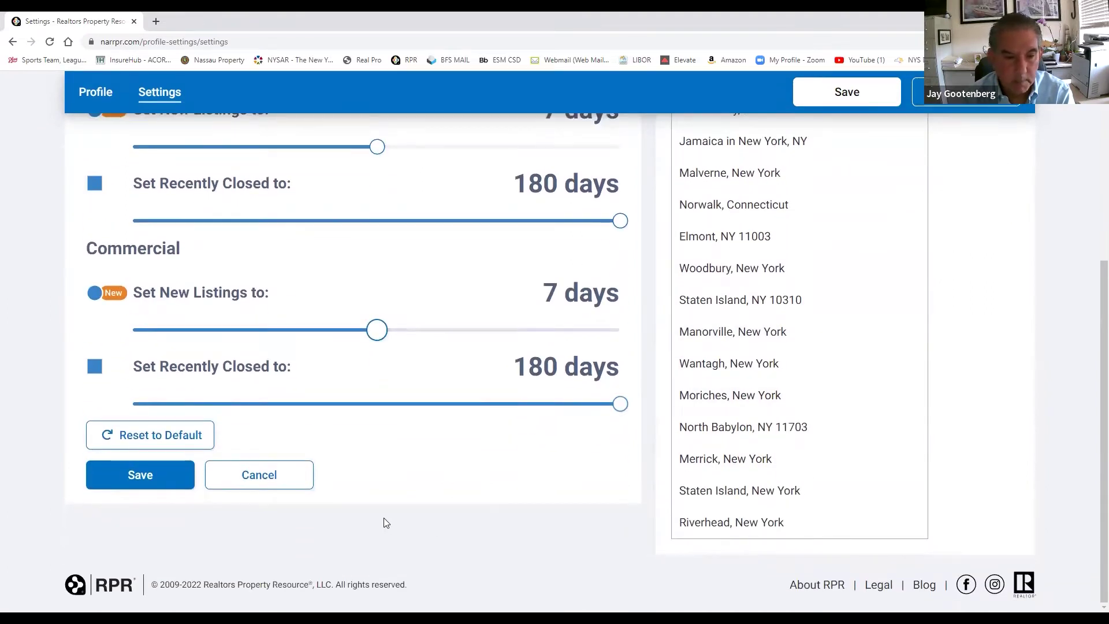
pyautogui.click(138, 480)
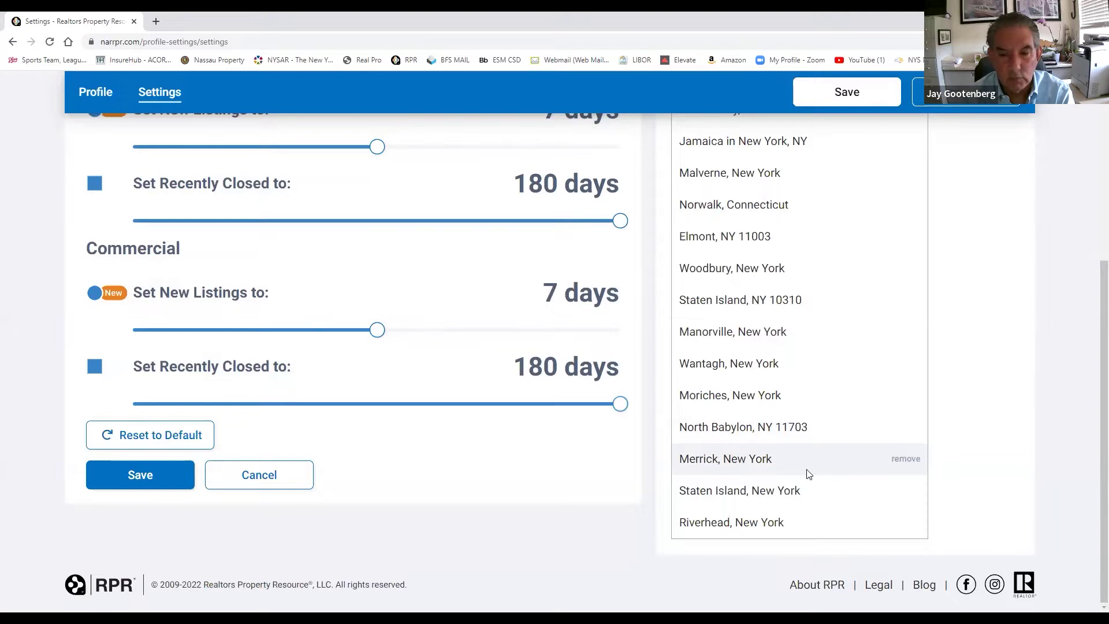
# Return to the home page and look through the available research and marketing tools.
pyautogui.scroll(3, 712, 457)
pyautogui.scroll(2, 714, 456)
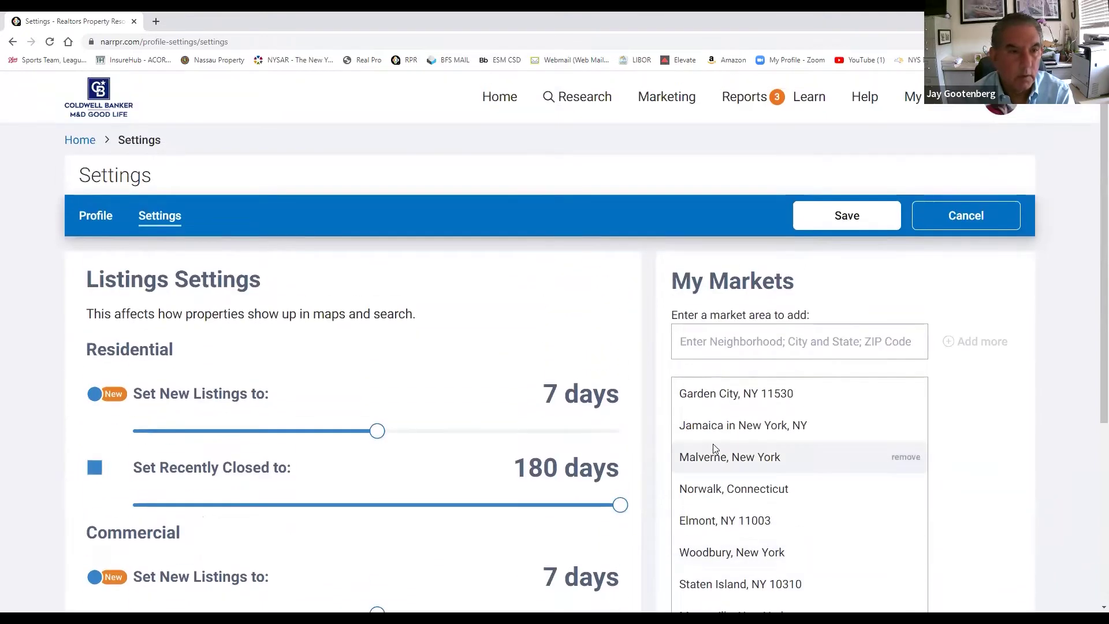
pyautogui.click(80, 140)
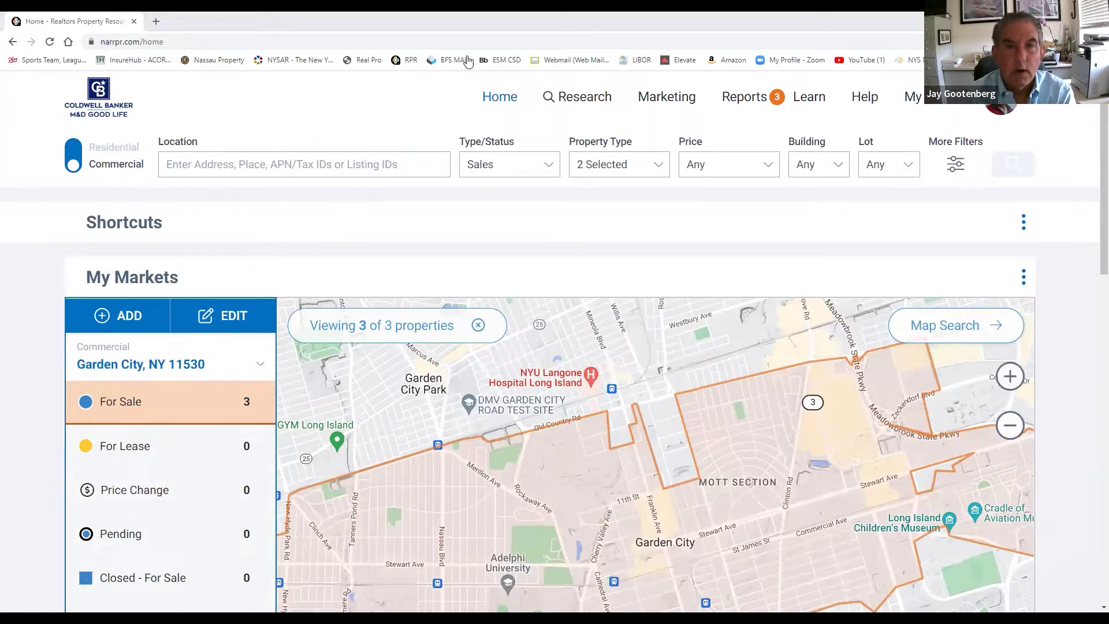
pyautogui.click(568, 102)
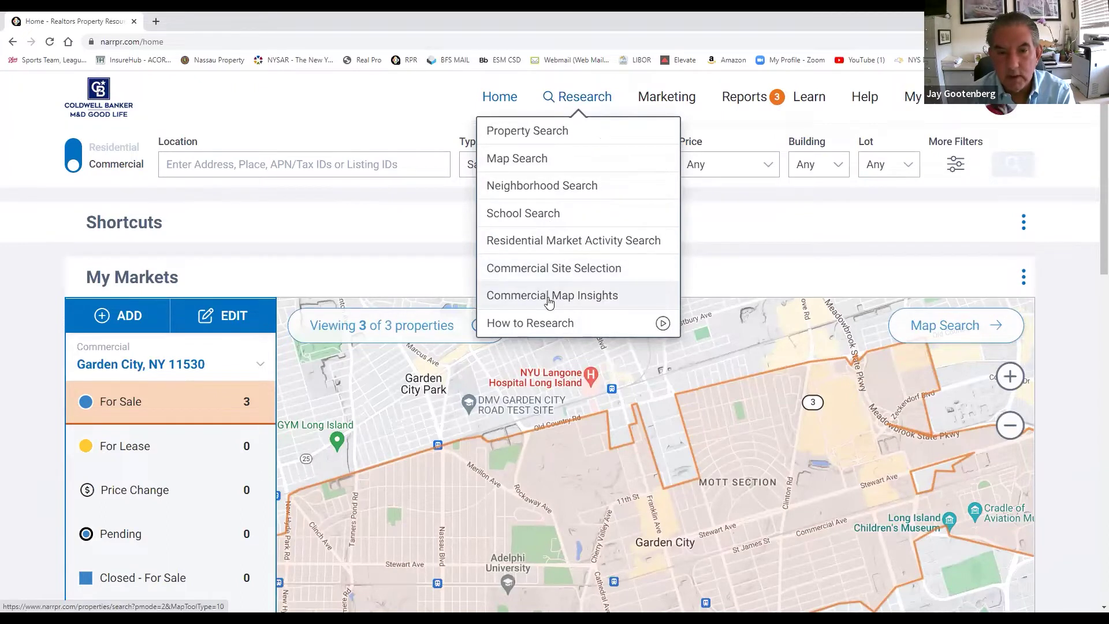
pyautogui.moveTo(640, 97)
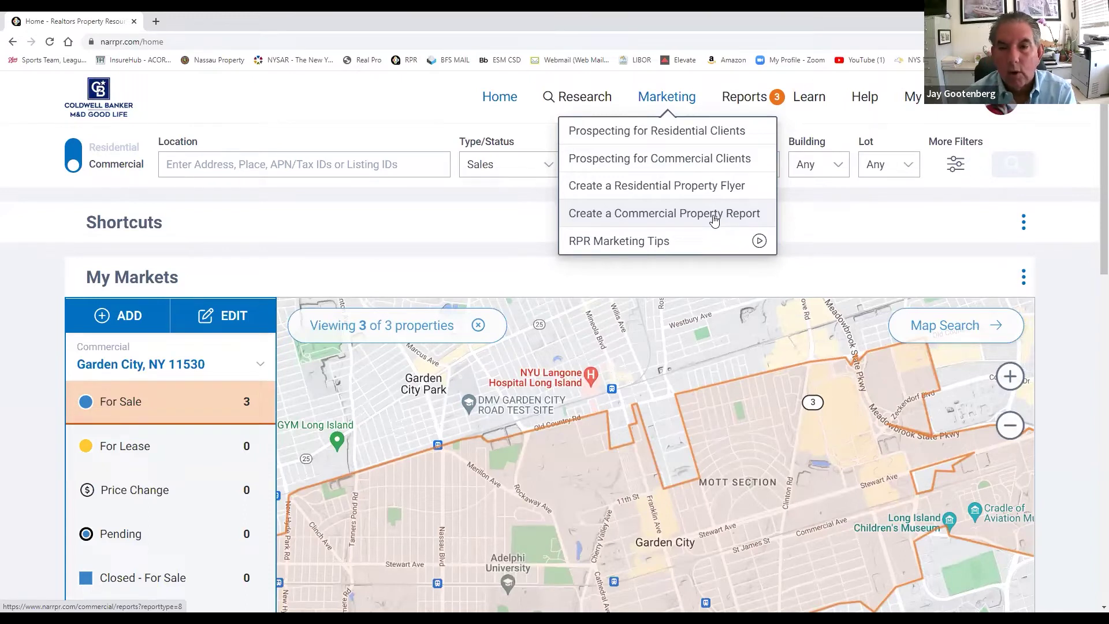
# Examine the residential and commercial report types and the Report Bell setting.
pyautogui.click(744, 99)
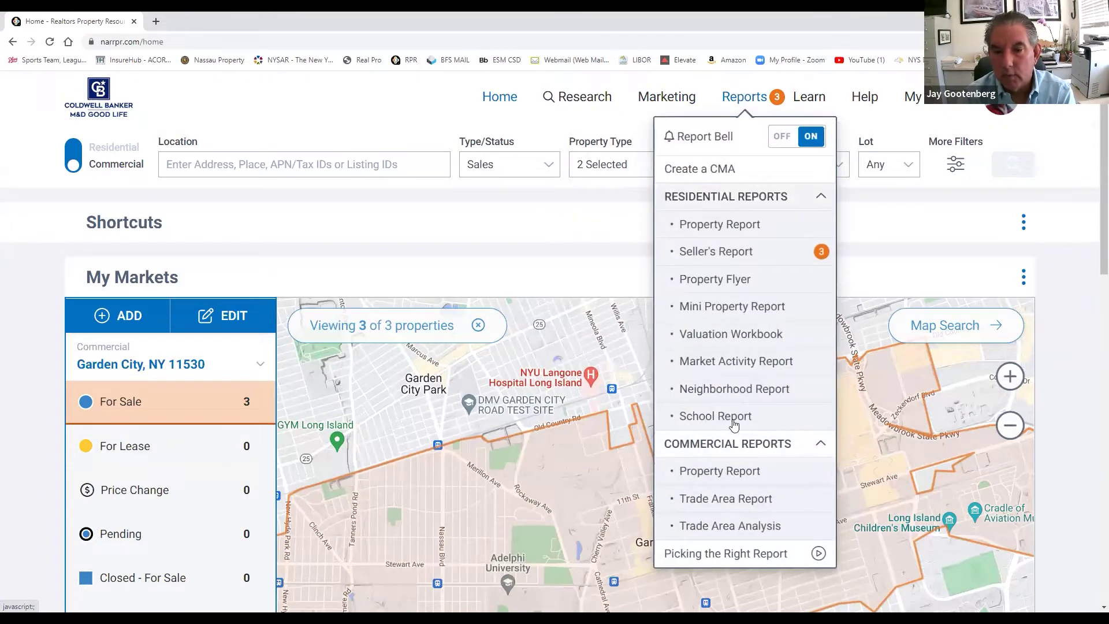
pyautogui.click(823, 200)
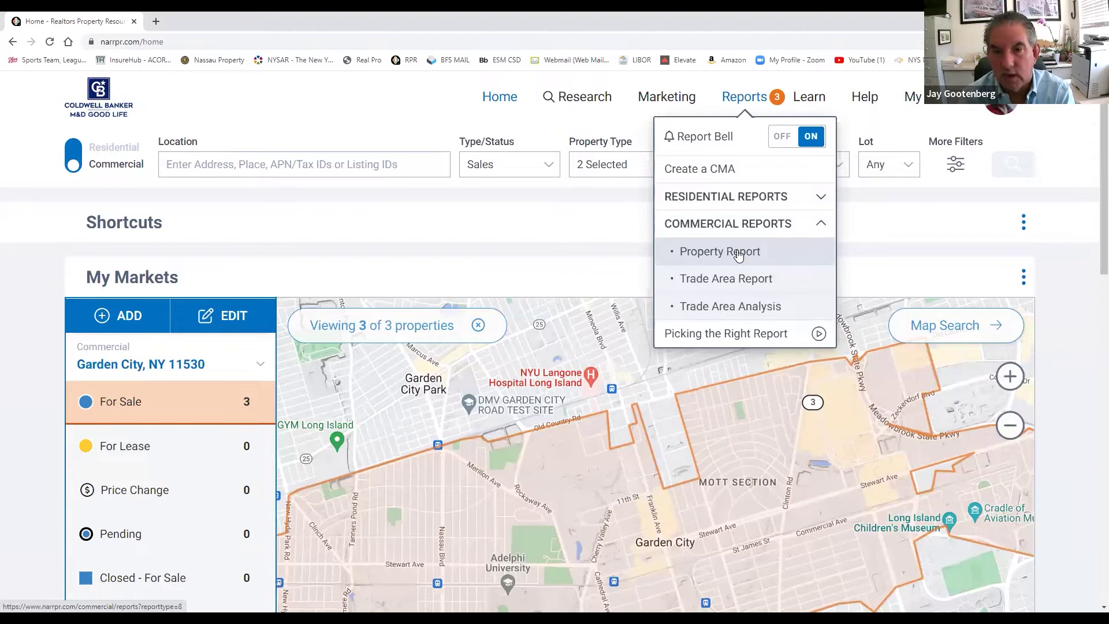
pyautogui.click(788, 147)
pyautogui.click(810, 136)
pyautogui.click(810, 136)
pyautogui.click(819, 198)
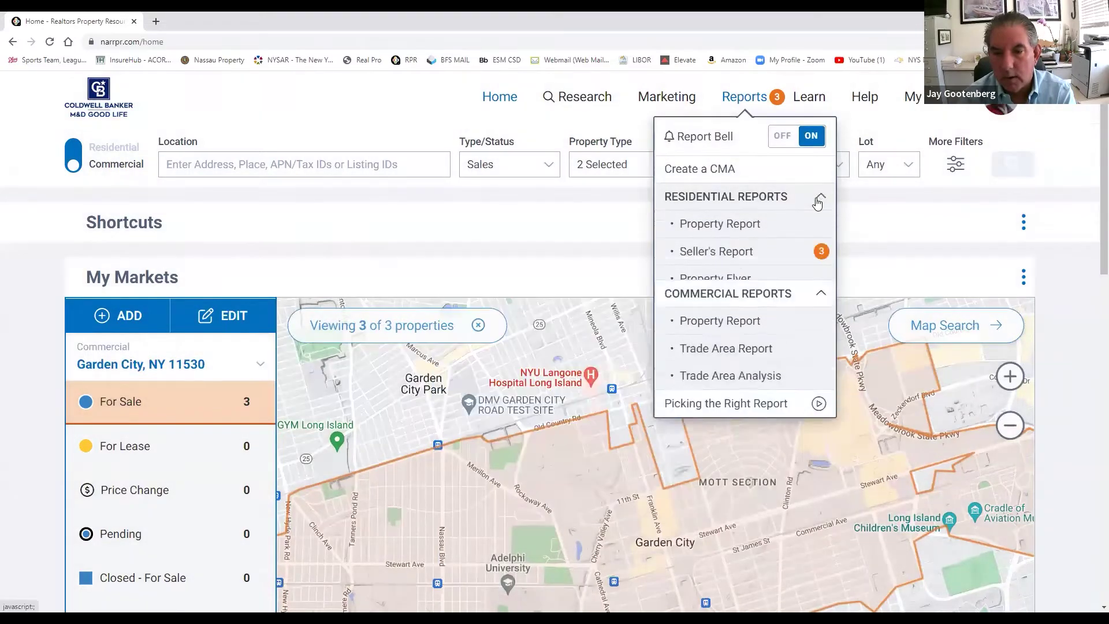
# Browse the home page's learning resources and play the video "See RPR's New Property Details Page In Action" in full screen.
pyautogui.click(817, 103)
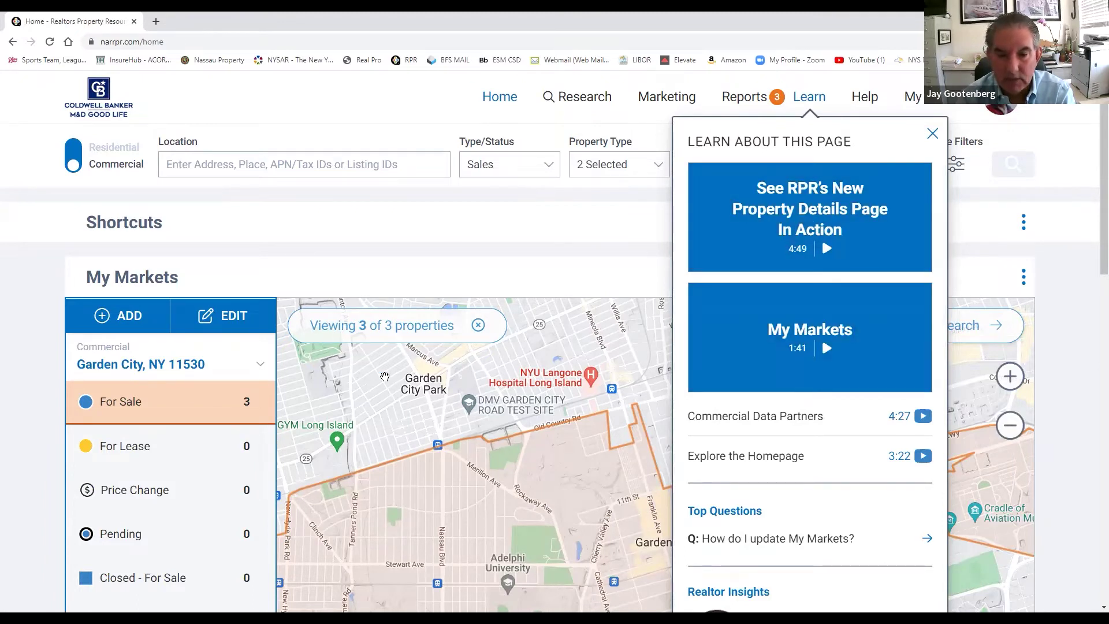
pyautogui.scroll(-1, 762, 489)
pyautogui.scroll(-2, 762, 489)
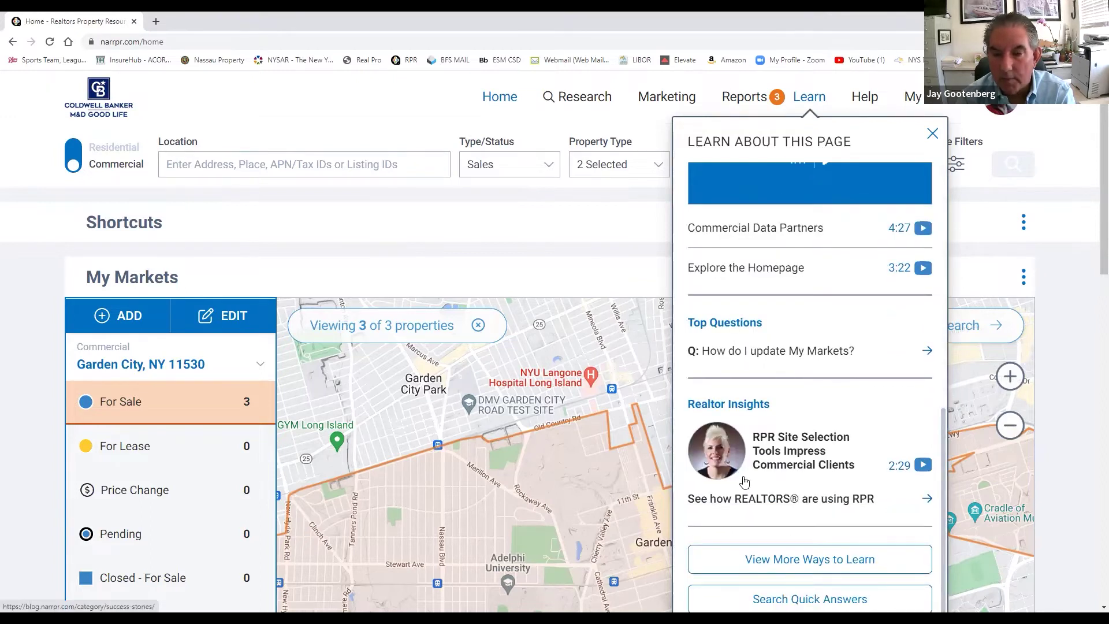
pyautogui.scroll(3, 741, 484)
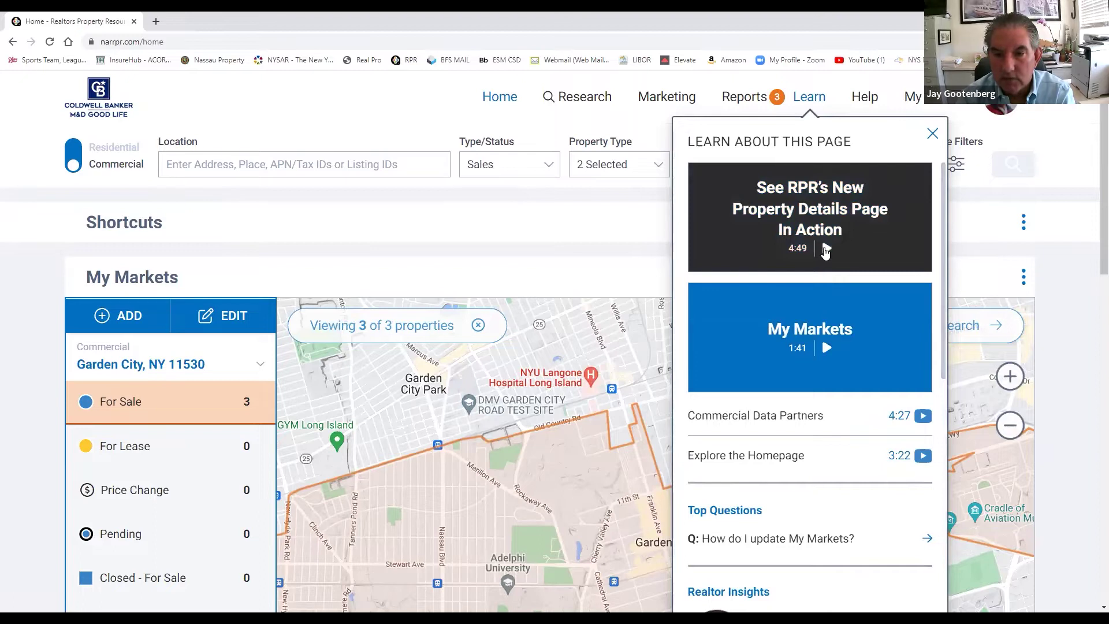
pyautogui.click(825, 249)
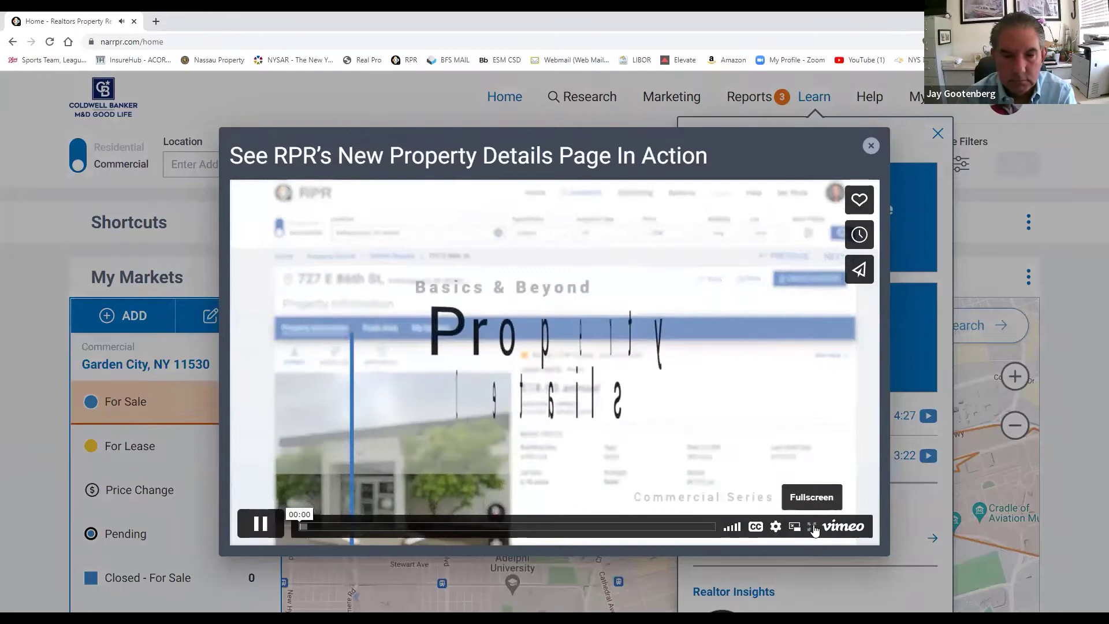
pyautogui.click(811, 526)
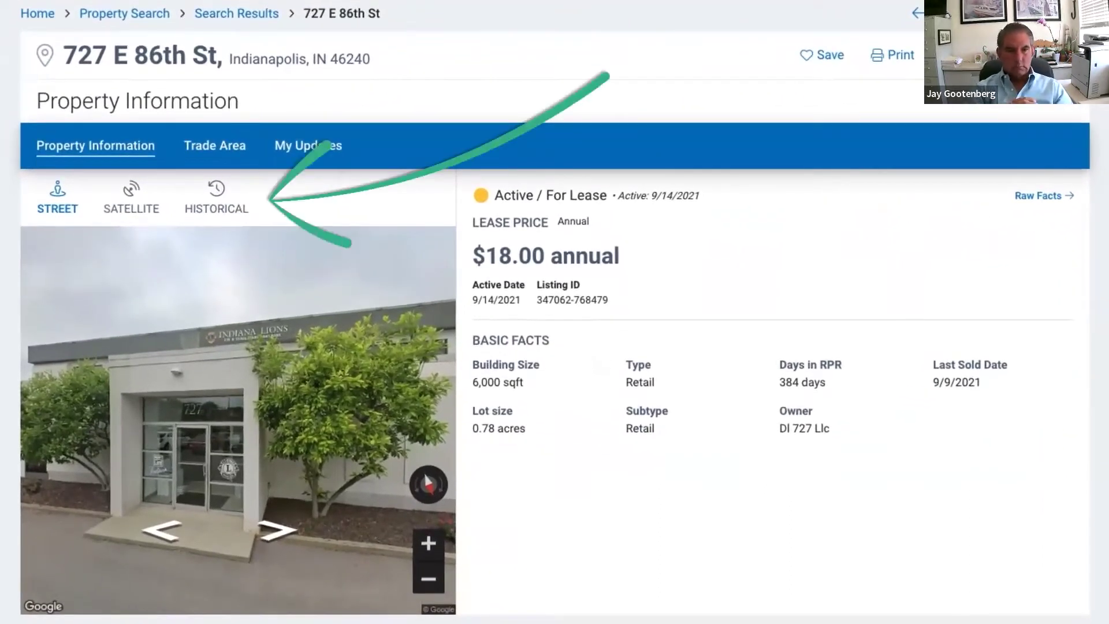
# View the property's satellite image and historical photos, and return to its street view.
pyautogui.click(140, 203)
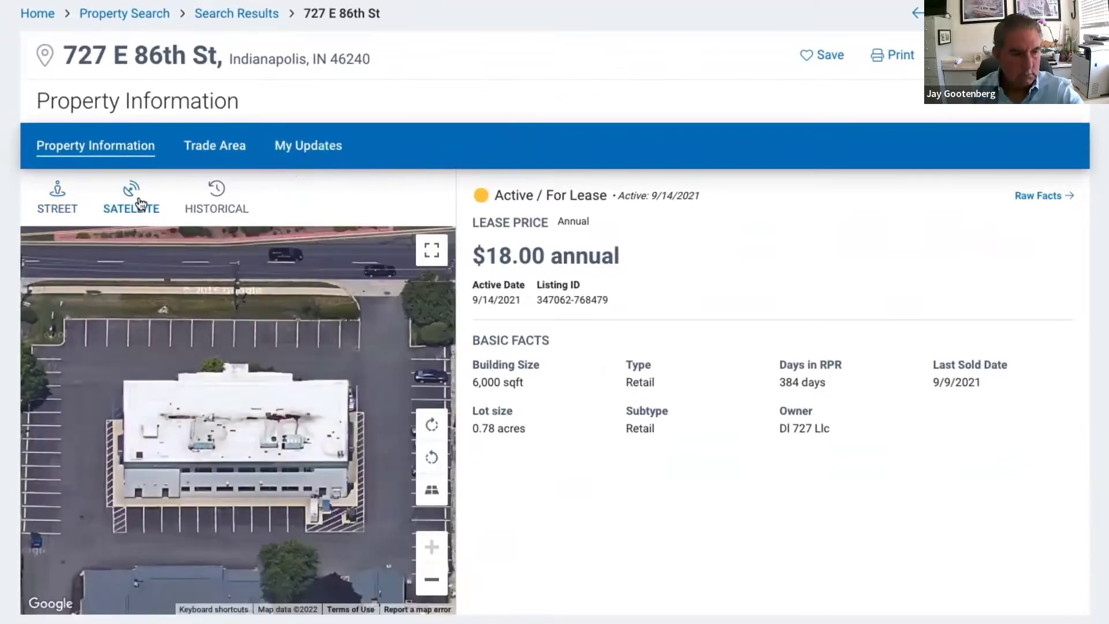
pyautogui.click(223, 205)
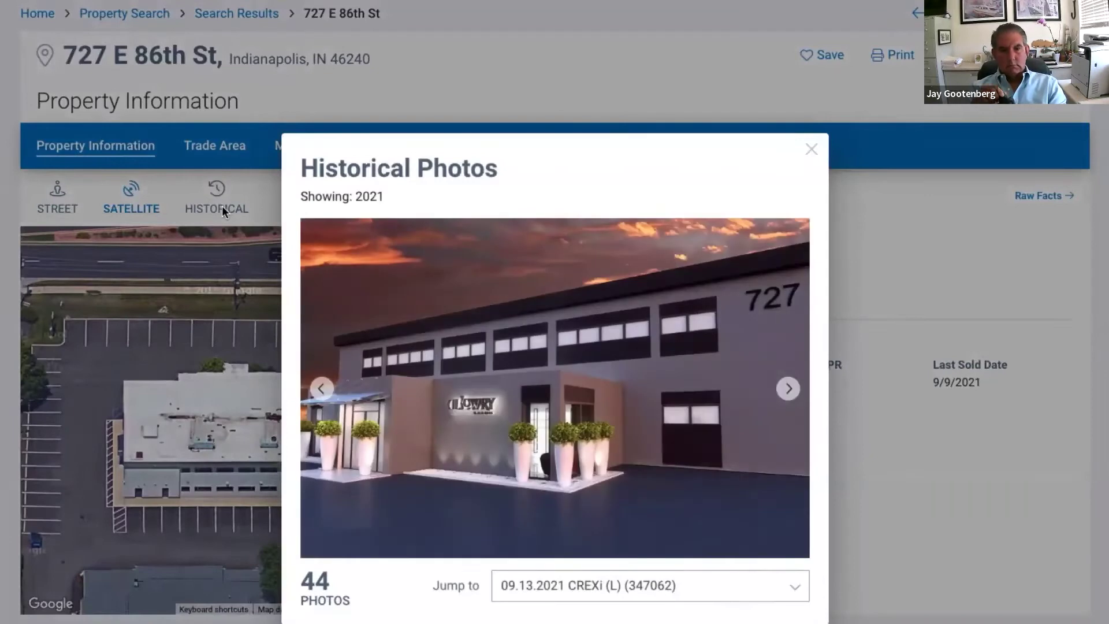
pyautogui.click(811, 149)
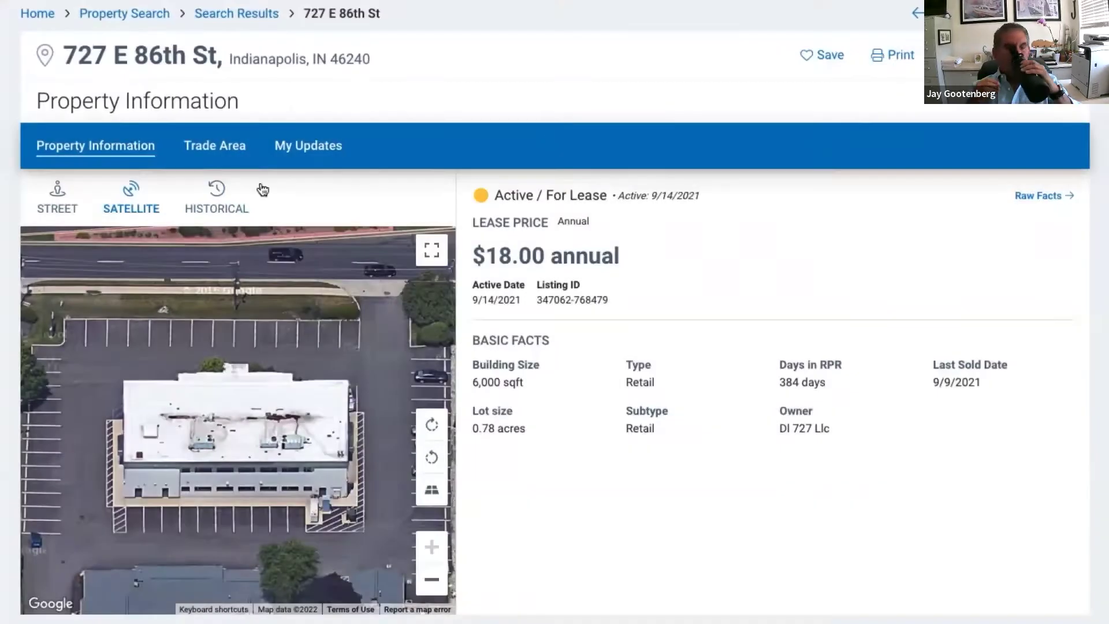
pyautogui.click(65, 213)
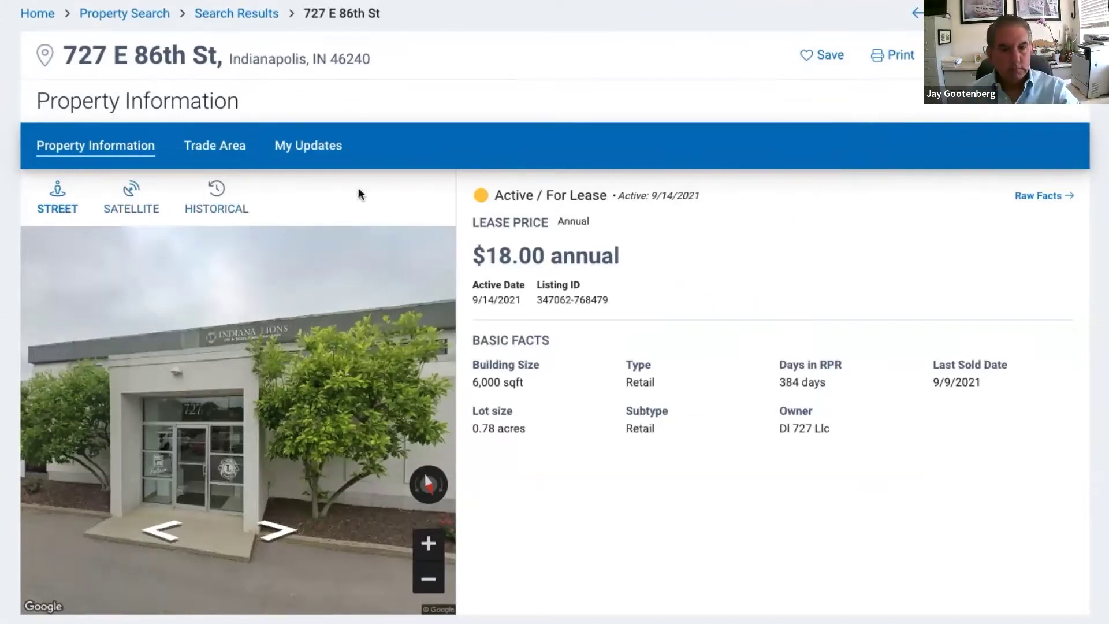
# Review the property's suites for lease and description, and examine the description's notes with the Include in My Reports option.
pyautogui.scroll(-5, 358, 193)
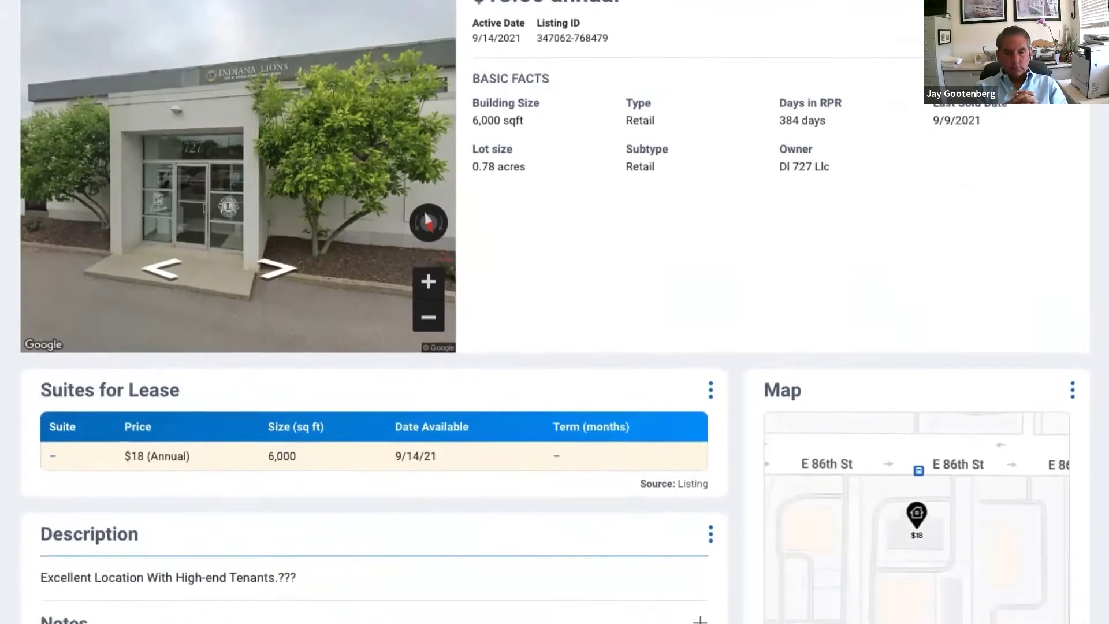
pyautogui.scroll(-6, 554, 311)
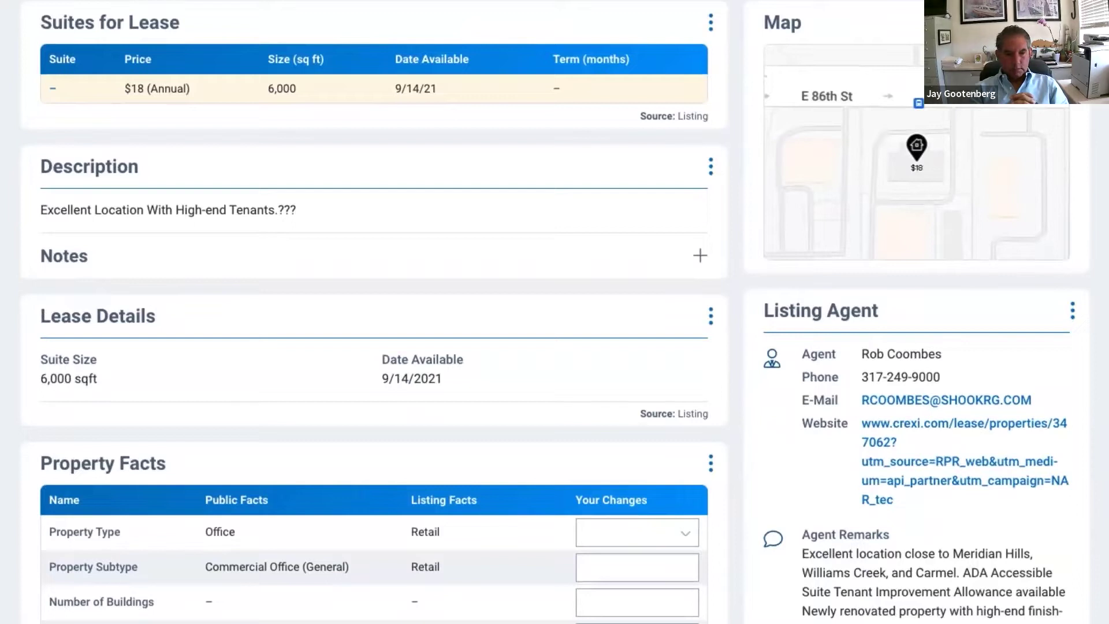
pyautogui.click(701, 258)
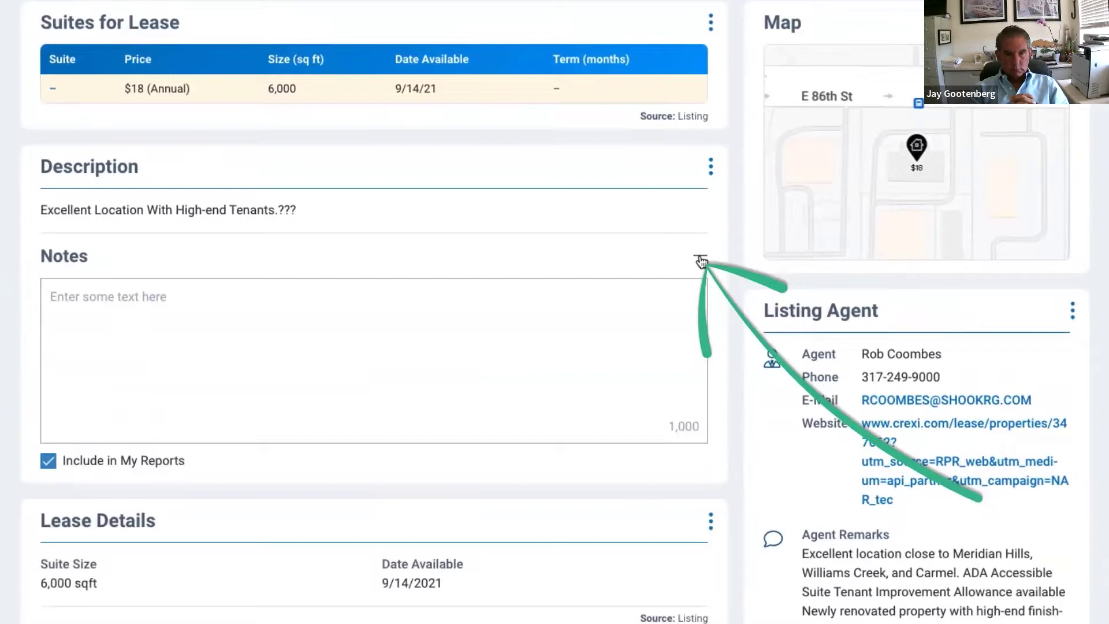
pyautogui.click(49, 462)
pyautogui.click(50, 463)
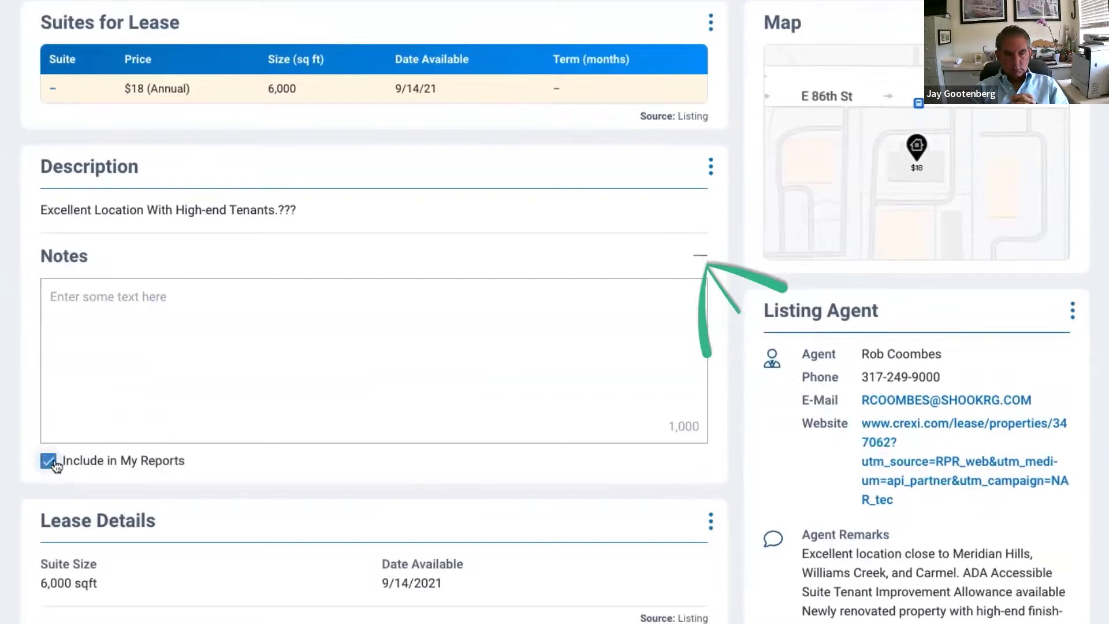
pyautogui.click(700, 255)
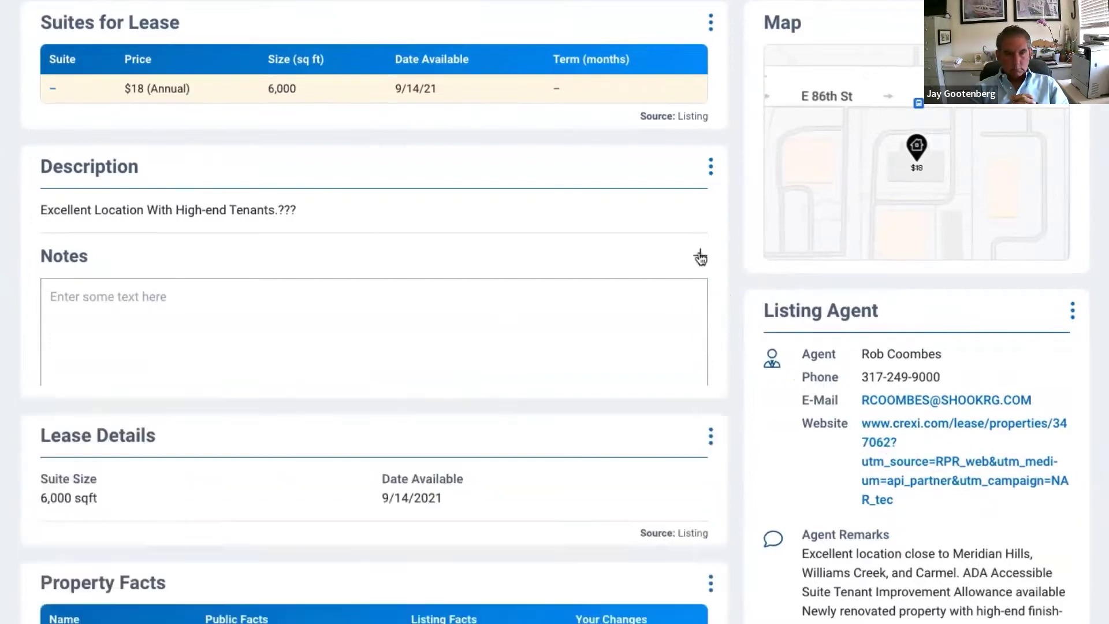
# Open the property's full map and view its driving and POIs tools.
pyautogui.click(950, 223)
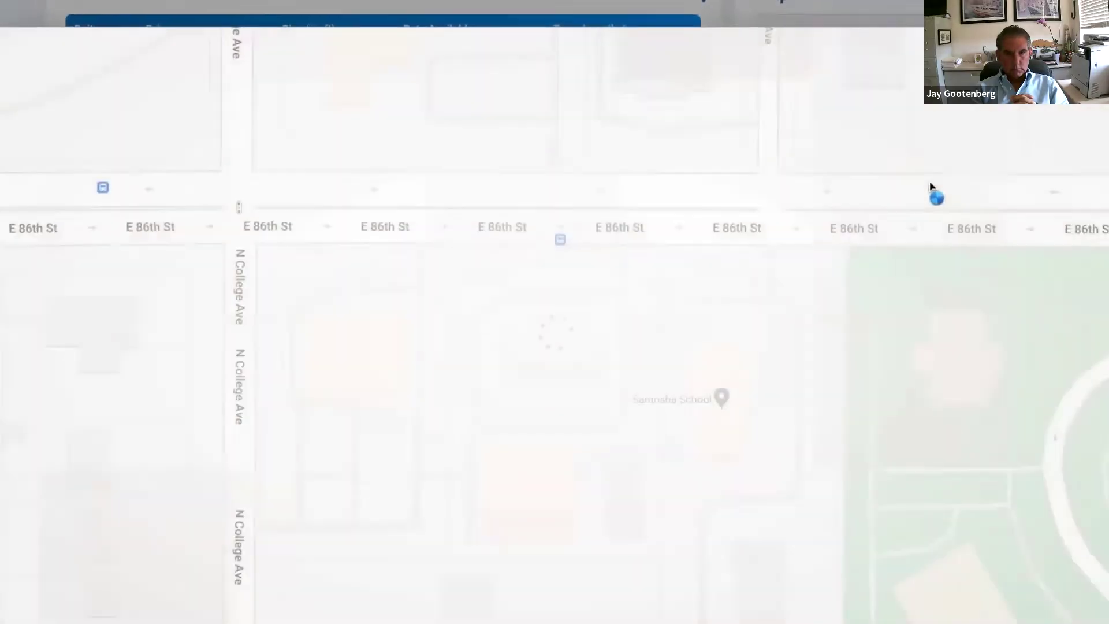
pyautogui.click(1079, 336)
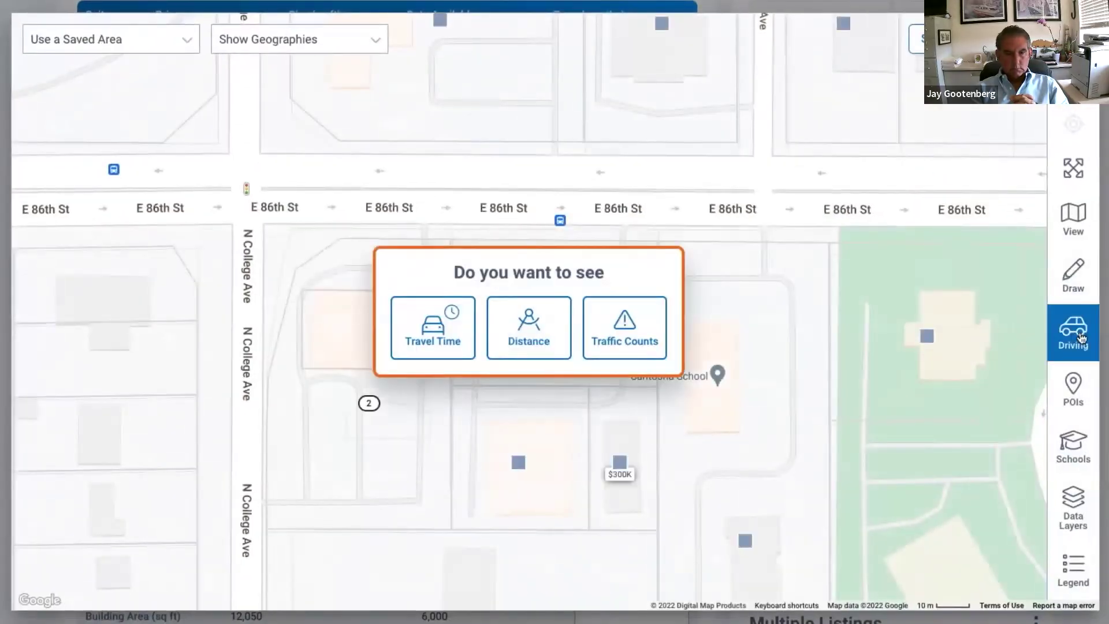
pyautogui.click(1075, 390)
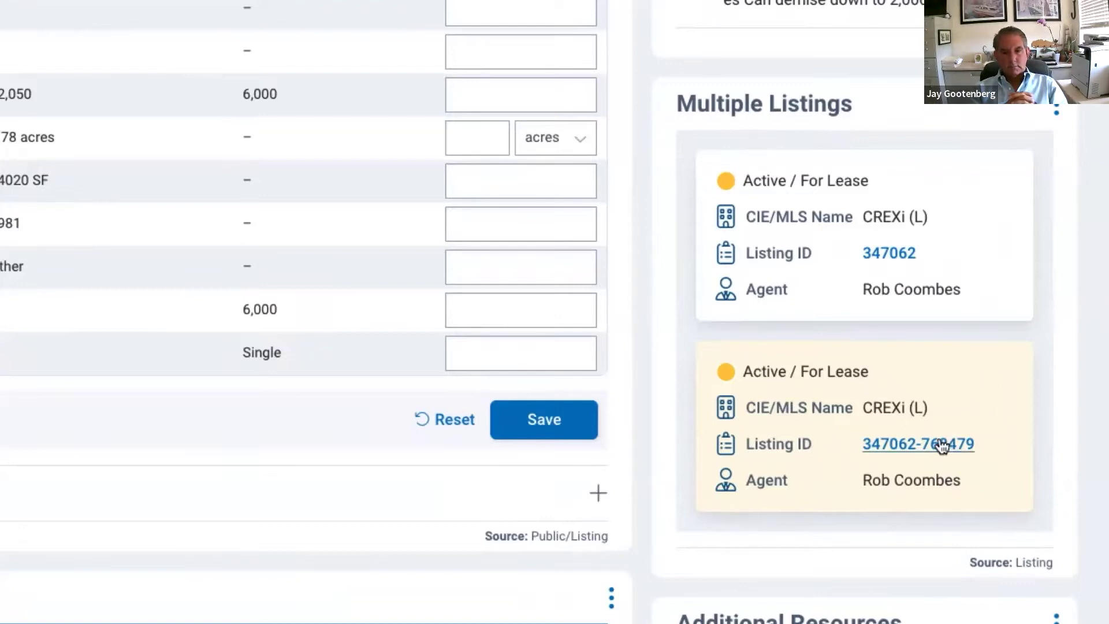
# Add a Cap Rate % row to the Property Facts table.
pyautogui.scroll(-1, 924, 428)
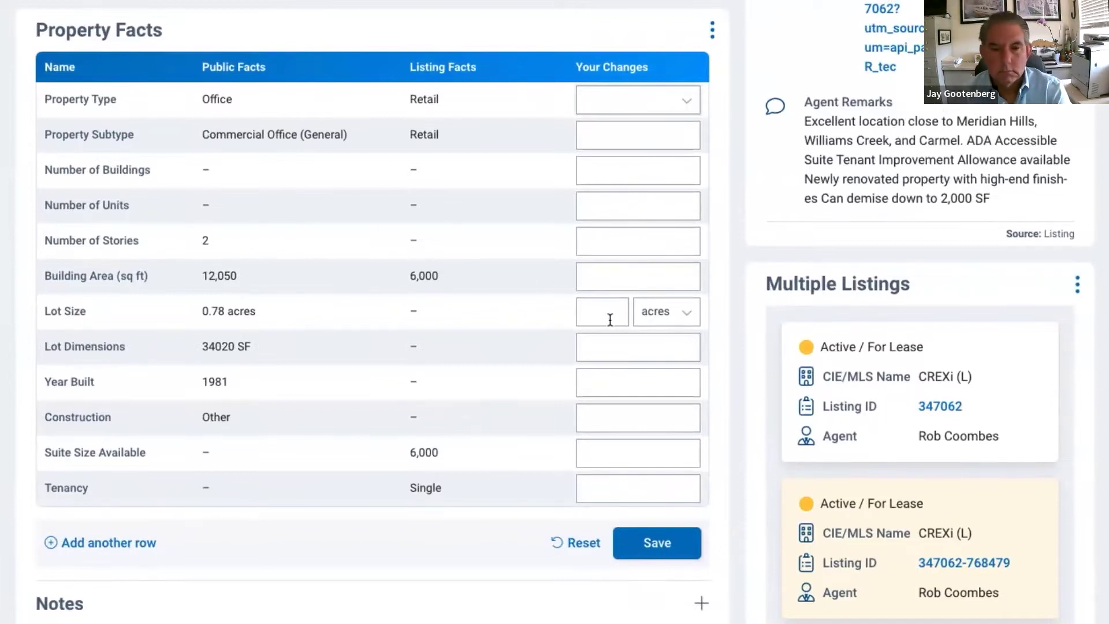
pyautogui.scroll(-5, 610, 319)
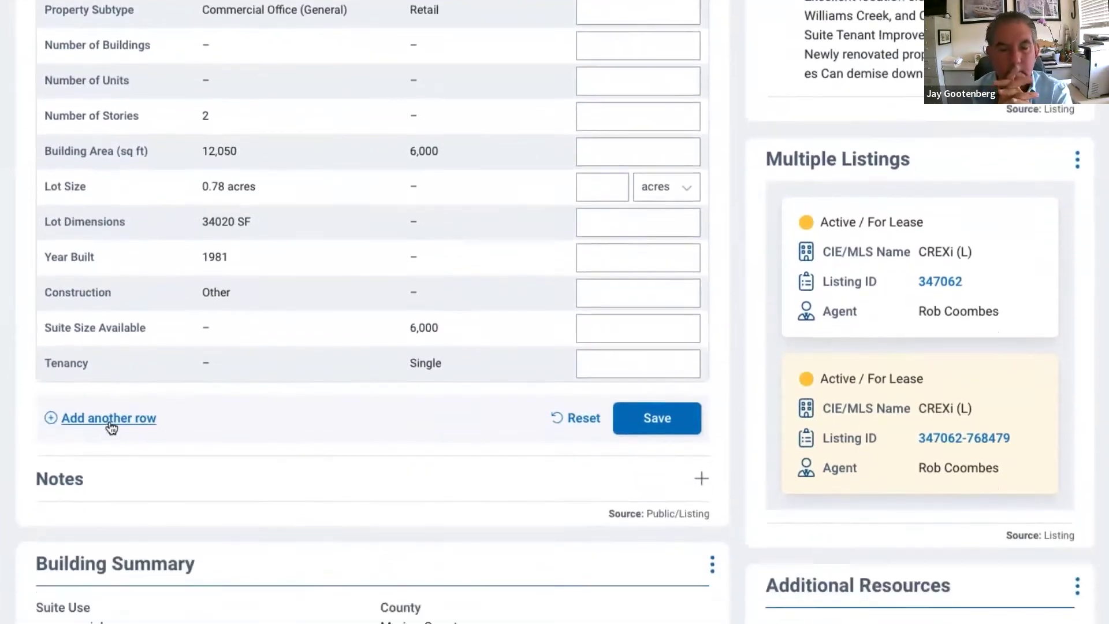
pyautogui.click(109, 424)
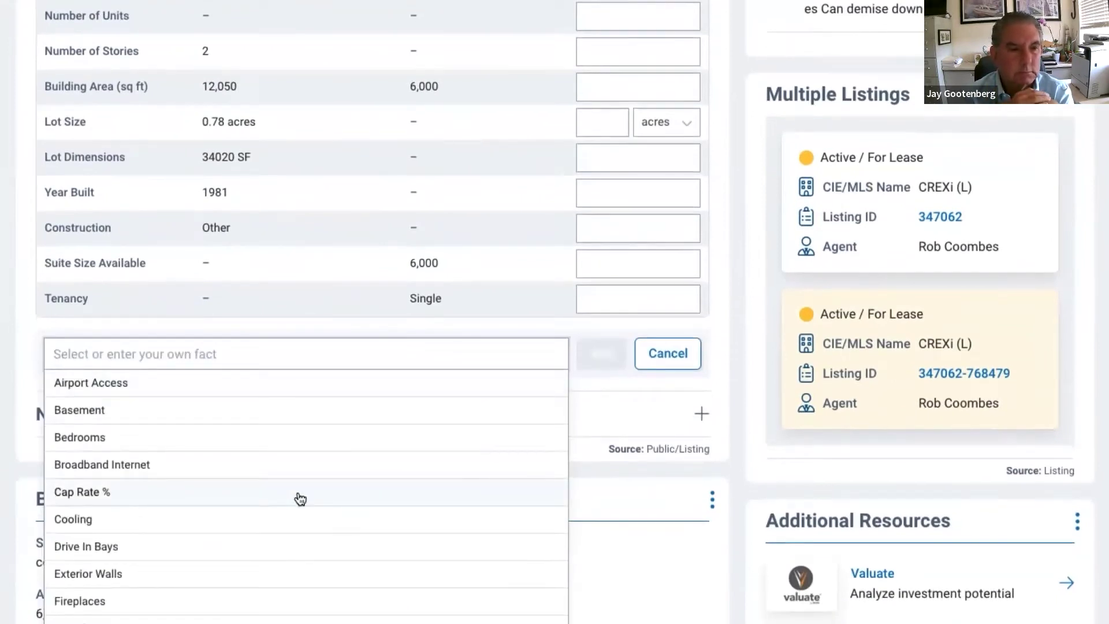
pyautogui.scroll(-2, 303, 497)
pyautogui.scroll(-2, 303, 497)
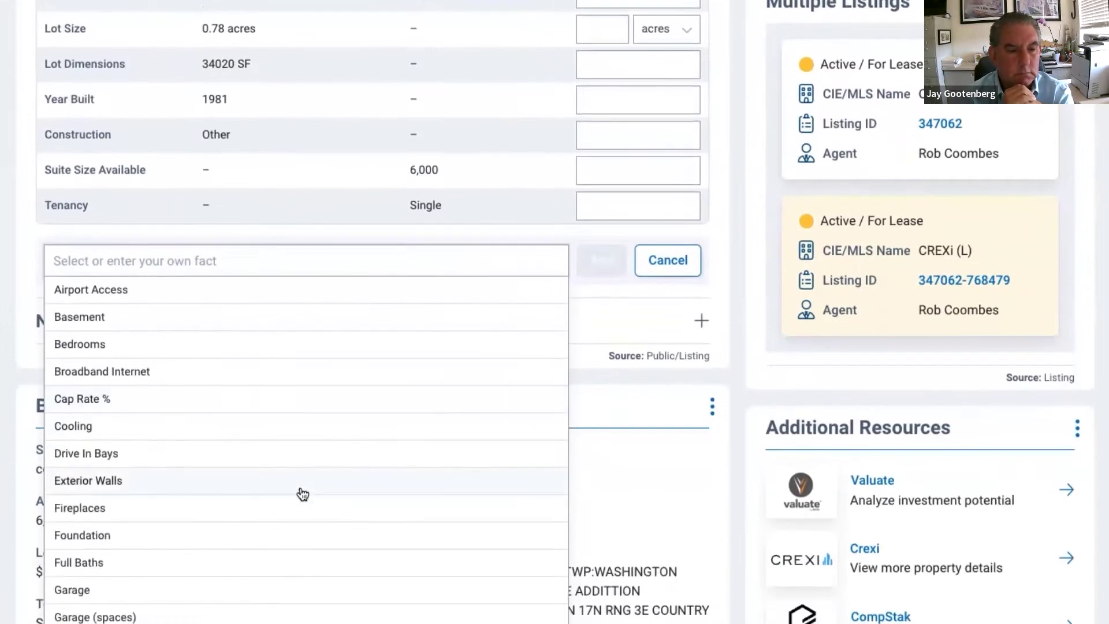
pyautogui.click(163, 404)
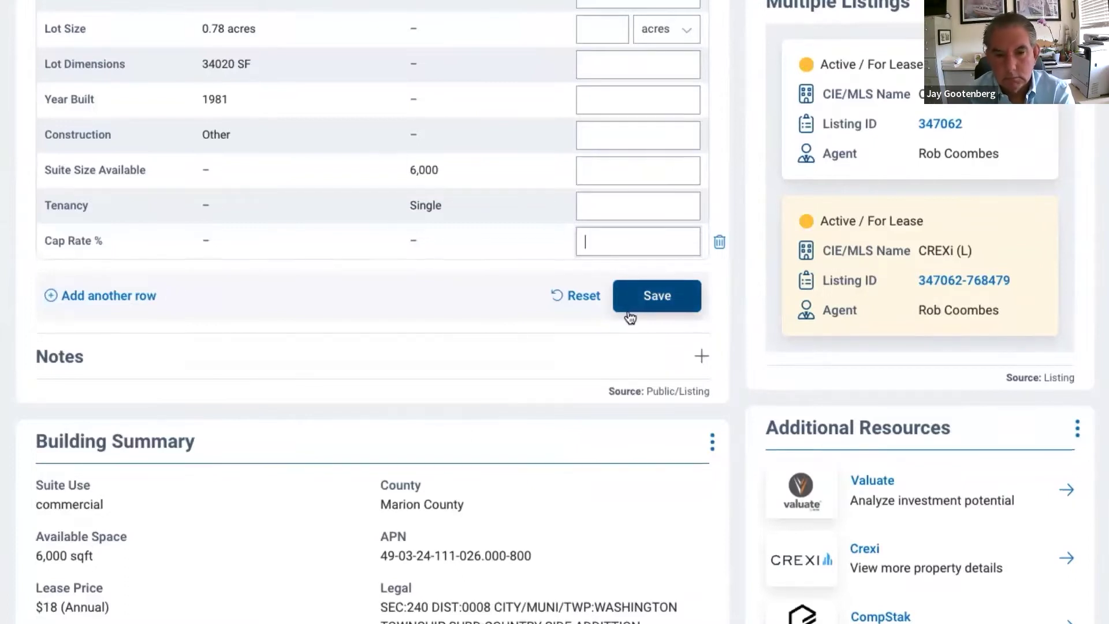
# Review the property's Property Facts table, Building Summary and Additional Resources sections.
pyautogui.scroll(1, 629, 321)
pyautogui.scroll(2, 579, 342)
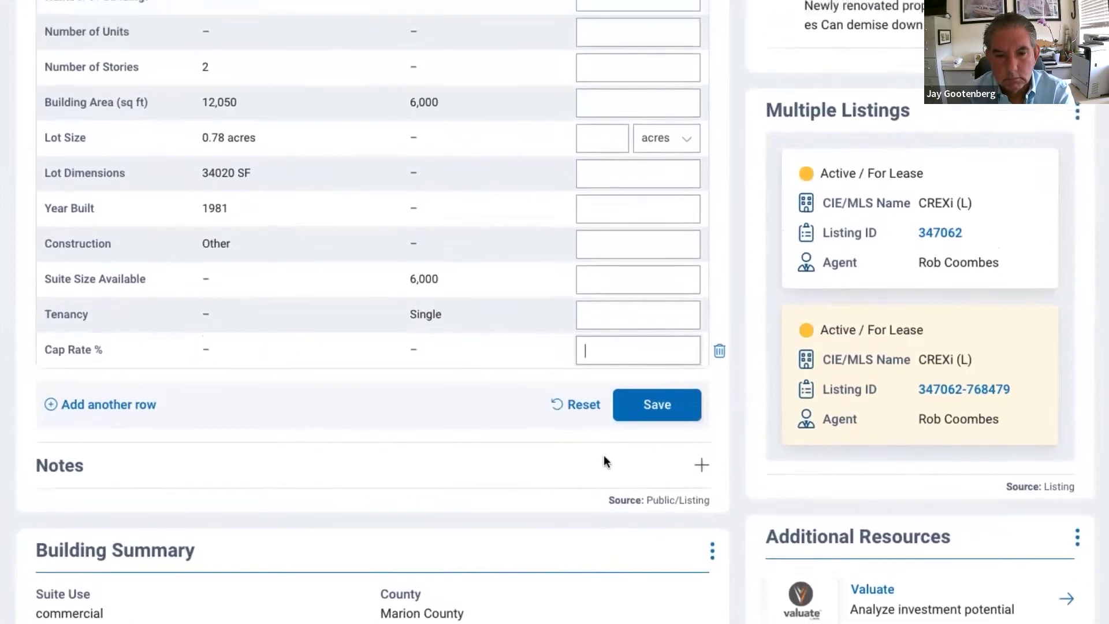
pyautogui.scroll(-4, 604, 460)
pyautogui.scroll(-6, 623, 572)
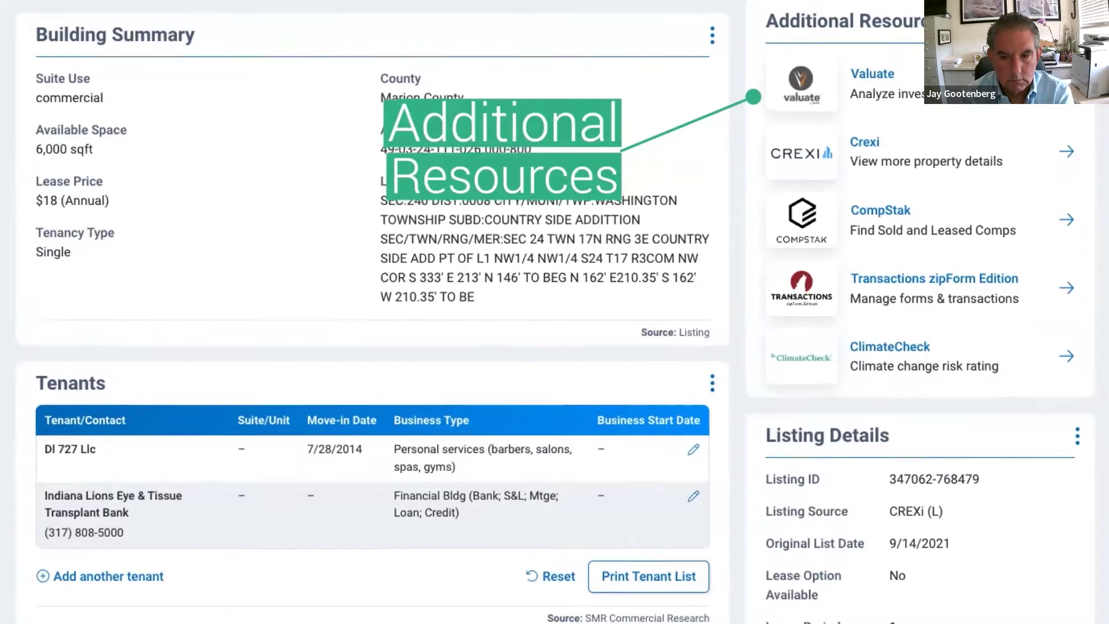
pyautogui.scroll(1, 970, 290)
# Open the first tenant's record from the Tenants table for editing, and close it without making changes.
pyautogui.scroll(-3, 970, 291)
pyautogui.scroll(-3, 555, 311)
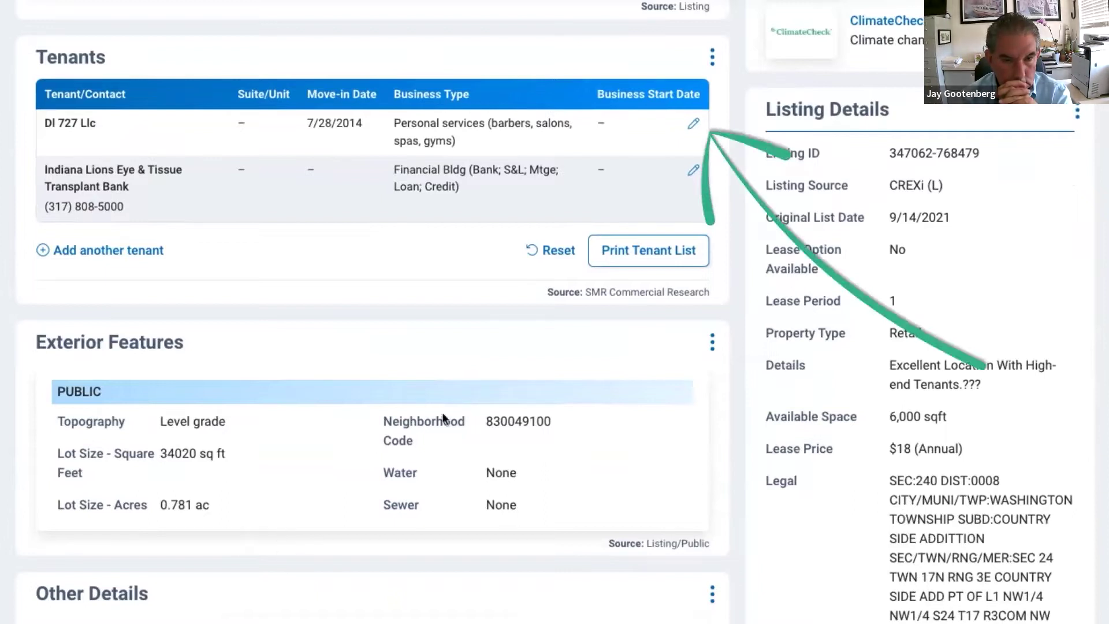
pyautogui.click(692, 125)
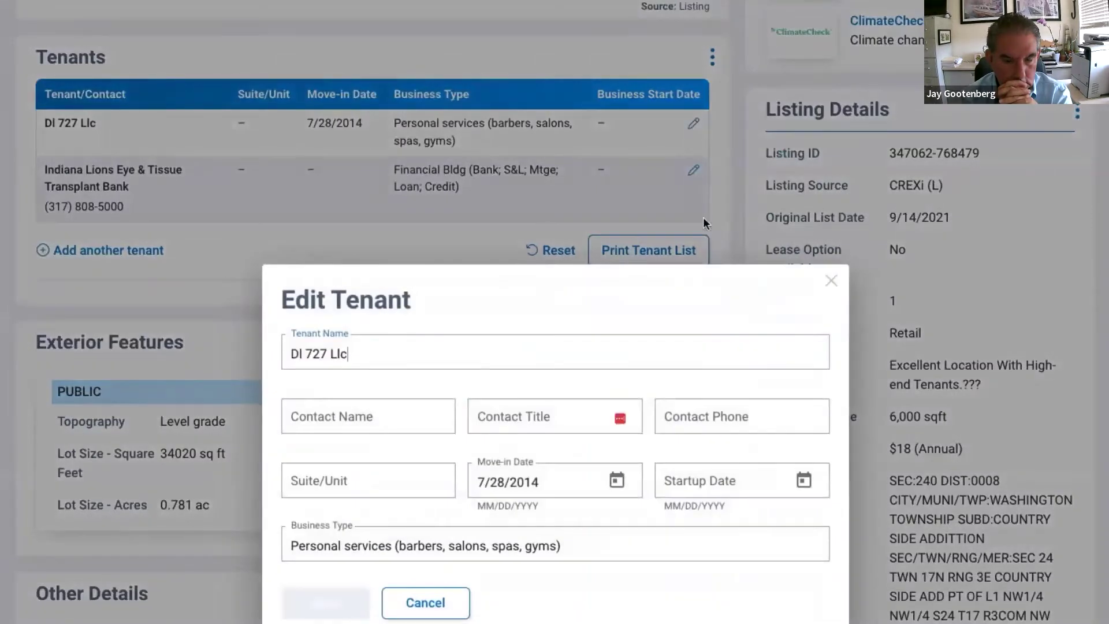
pyautogui.click(830, 283)
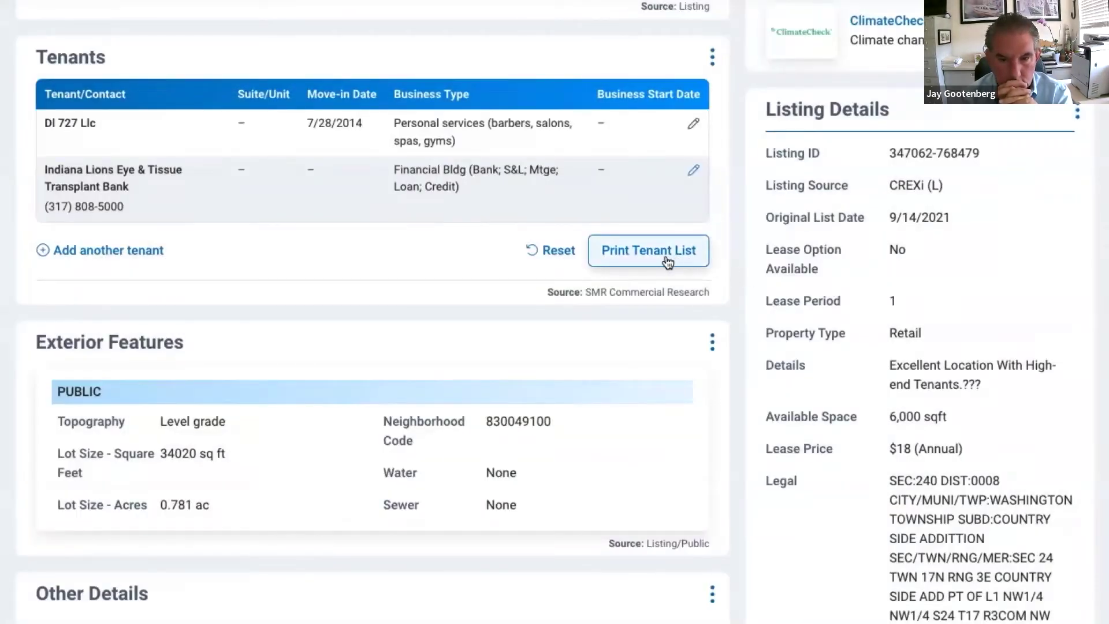
# Read through the property's exterior features, other and location details, owner facts and legal description.
pyautogui.scroll(-3, 911, 379)
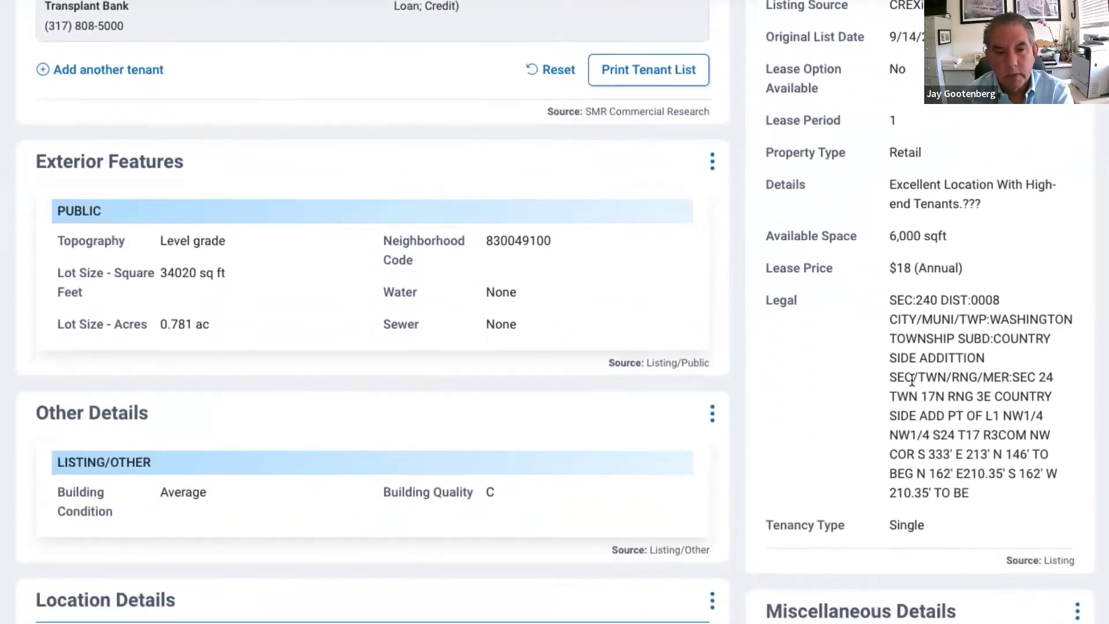
pyautogui.scroll(-3, 912, 379)
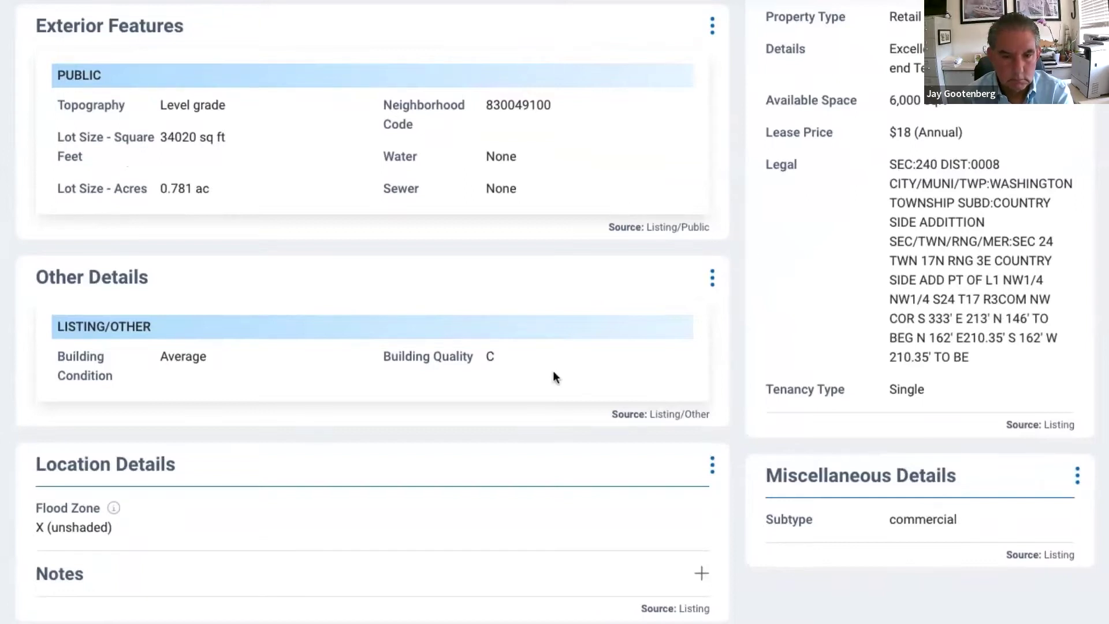
pyautogui.scroll(-4, 558, 386)
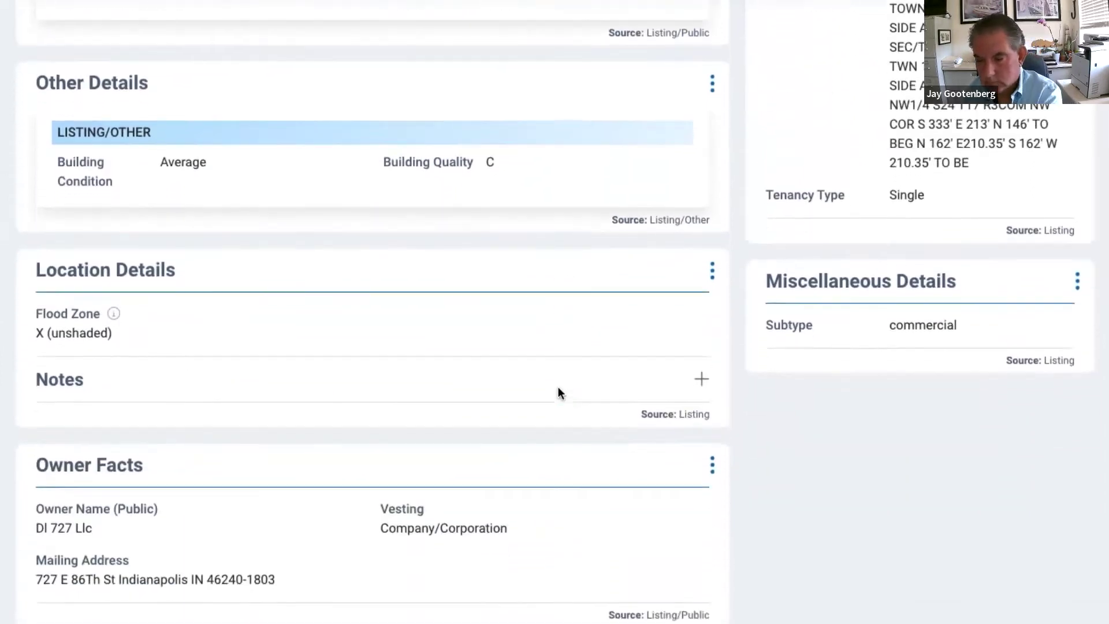
pyautogui.scroll(-3, 558, 390)
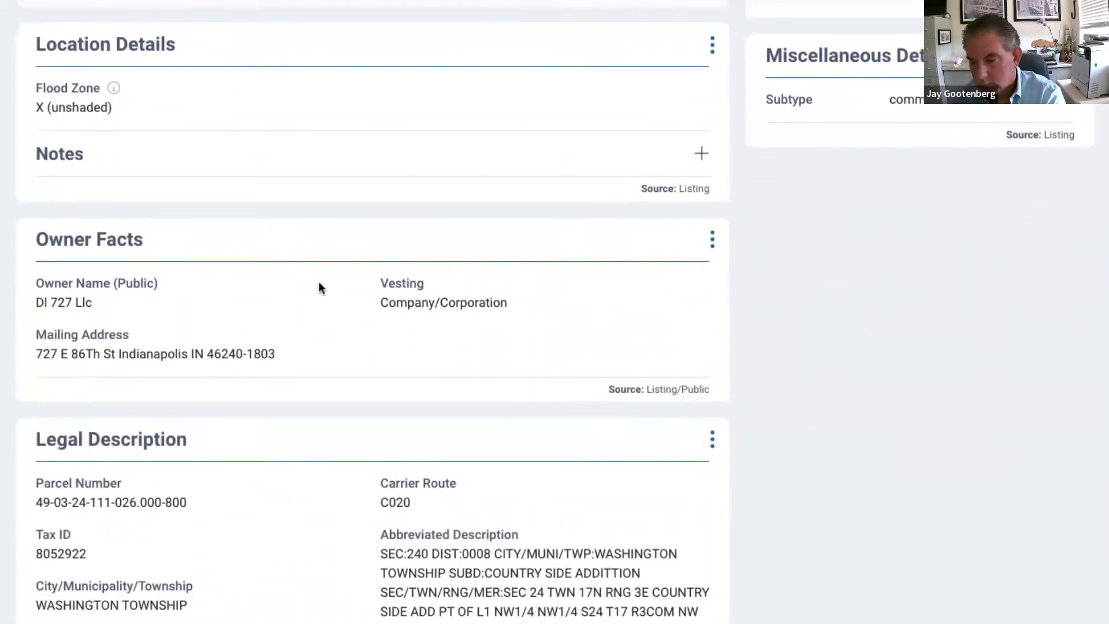
pyautogui.scroll(-6, 319, 287)
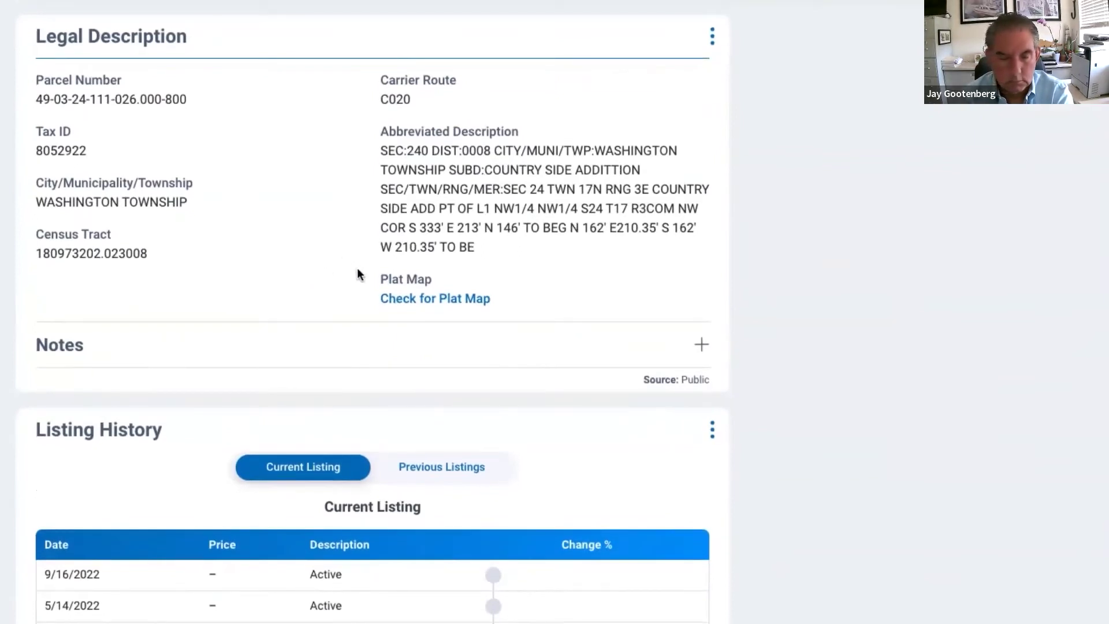
pyautogui.scroll(-1, 356, 272)
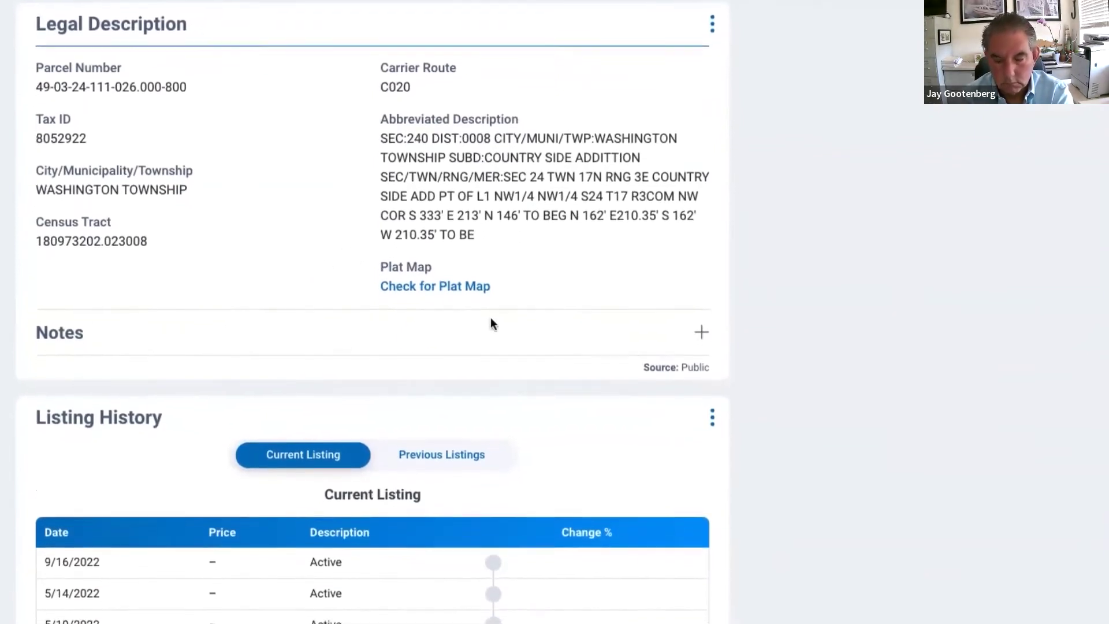
# View the previous listings in the Listing History and compare the two CREXi listing records side by side.
pyautogui.scroll(-6, 491, 297)
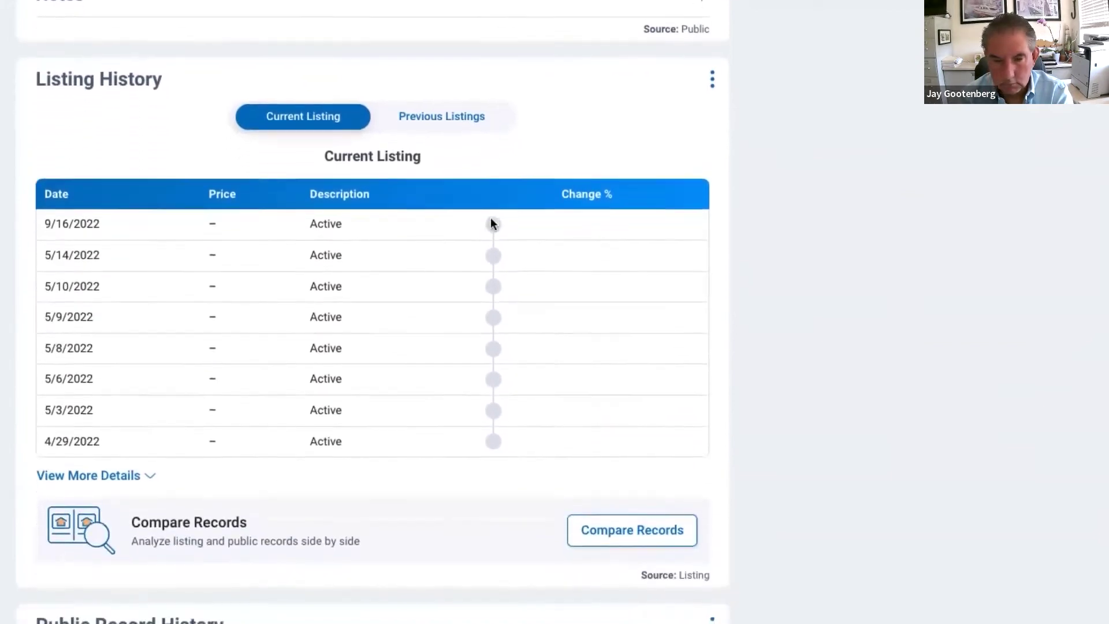
pyautogui.click(438, 90)
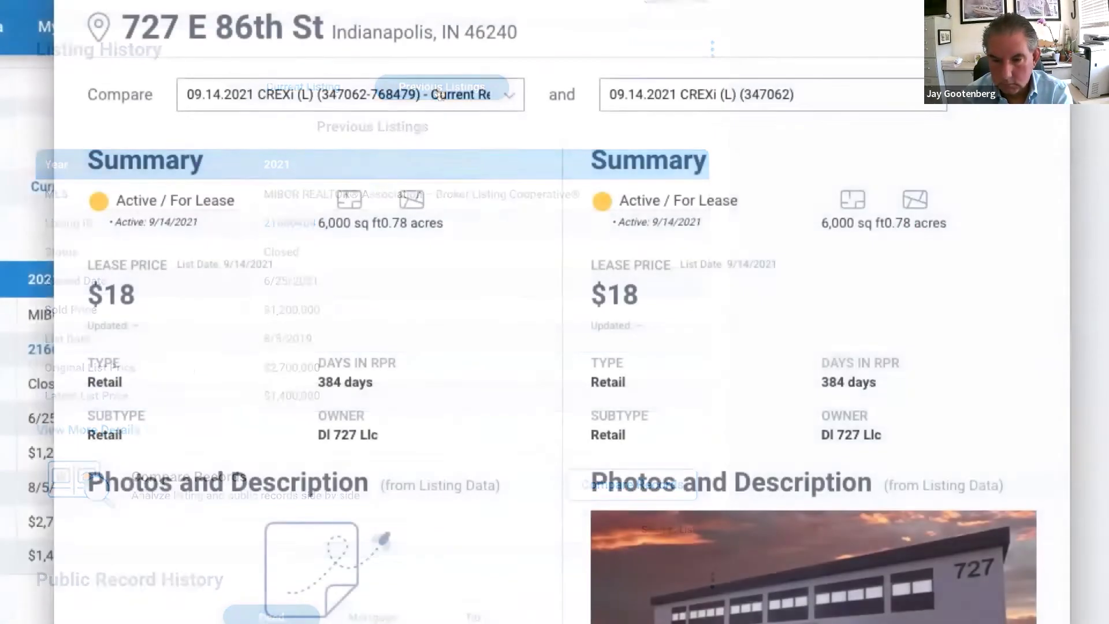
# View the mortgage and tax records in the Public Record History, including earlier tax years and more details.
pyautogui.scroll(-5, 560, 347)
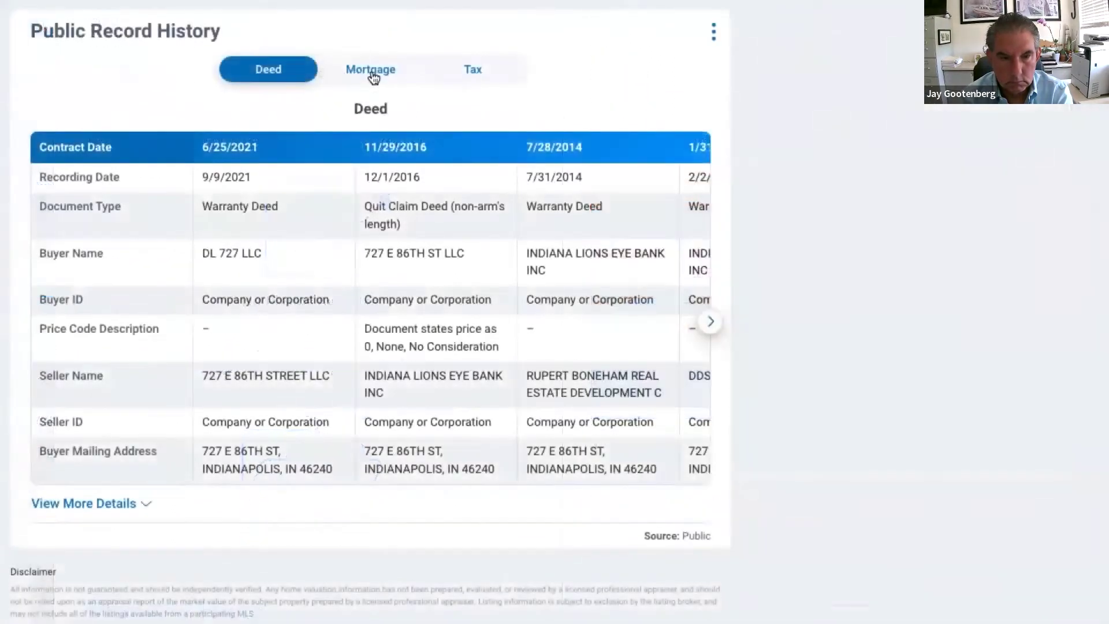
pyautogui.click(371, 72)
pyautogui.scroll(2, 504, 116)
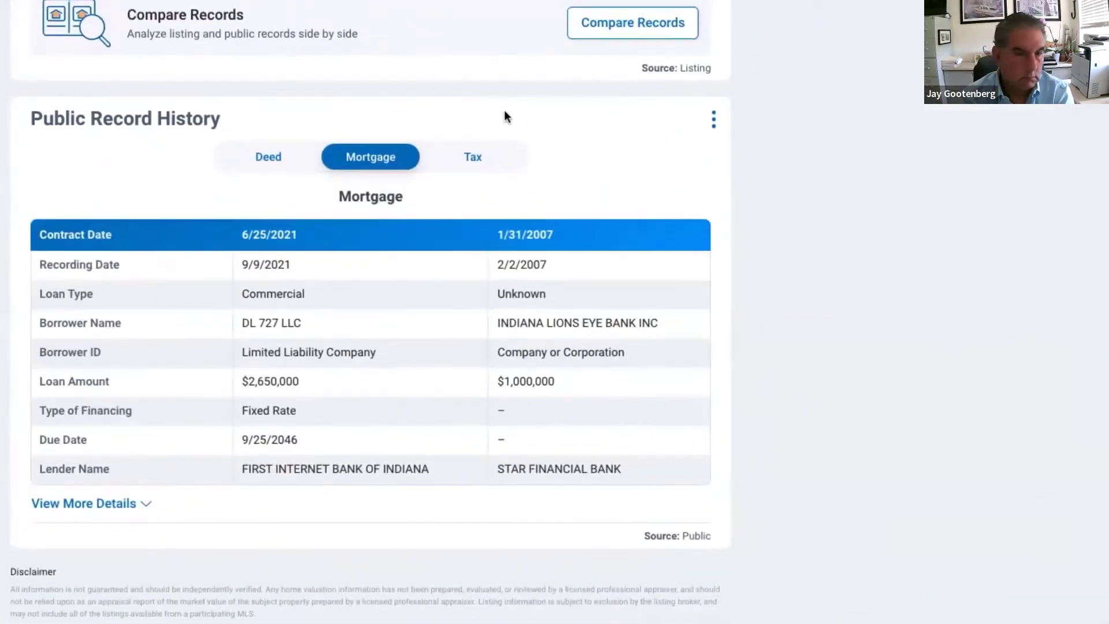
pyautogui.click(501, 165)
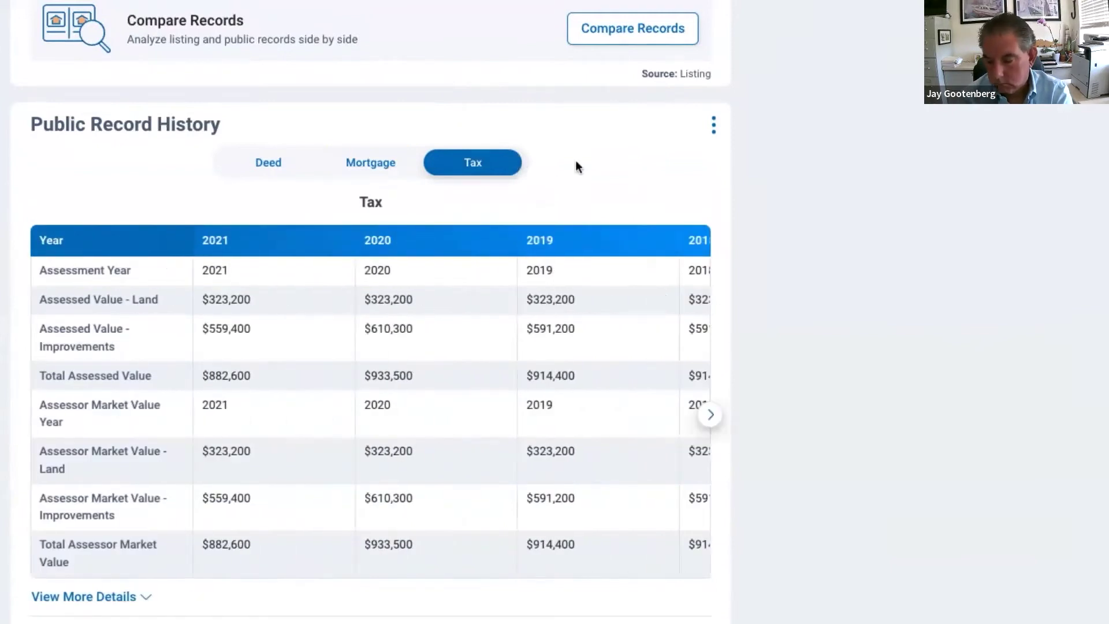
pyautogui.click(710, 420)
pyautogui.click(712, 420)
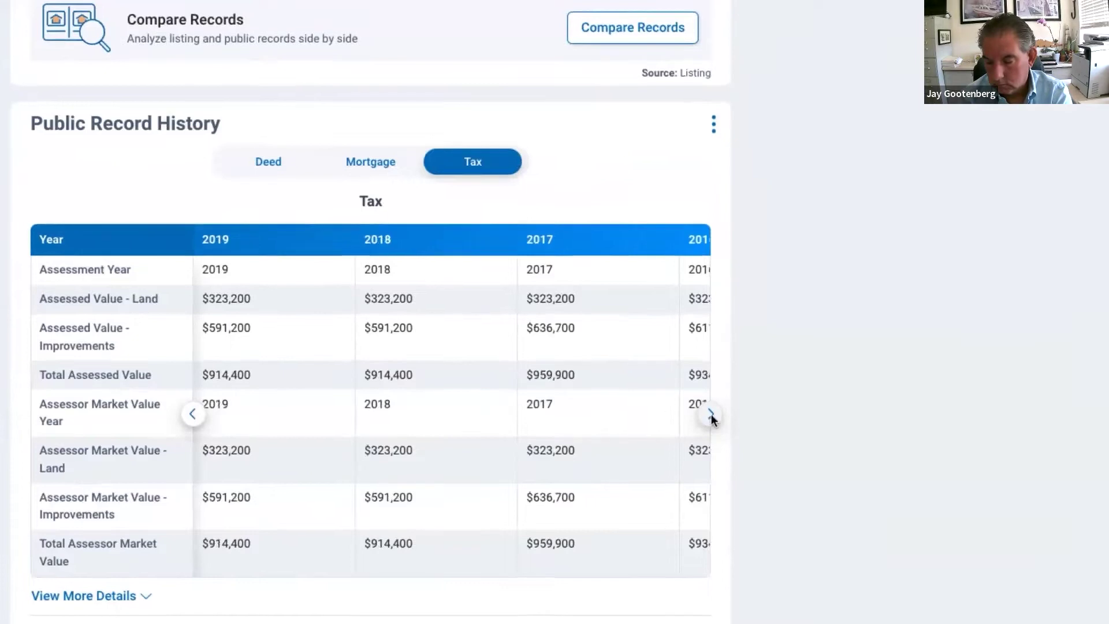
pyautogui.scroll(-2, 154, 536)
pyautogui.click(129, 510)
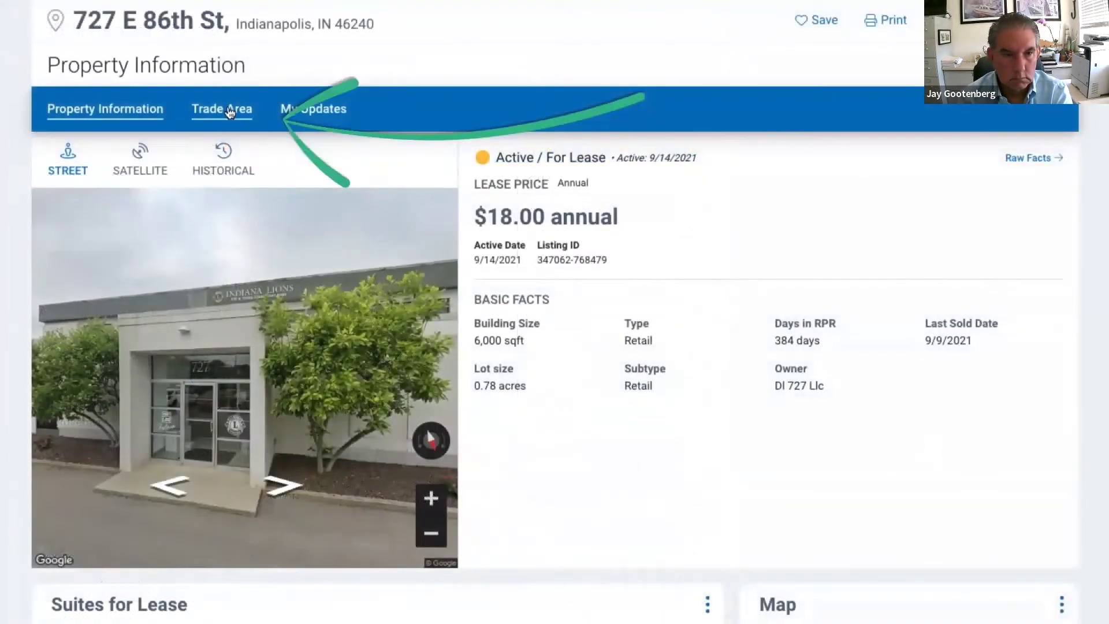
# View the property's Trade Area Information and return to the property page.
pyautogui.click(230, 110)
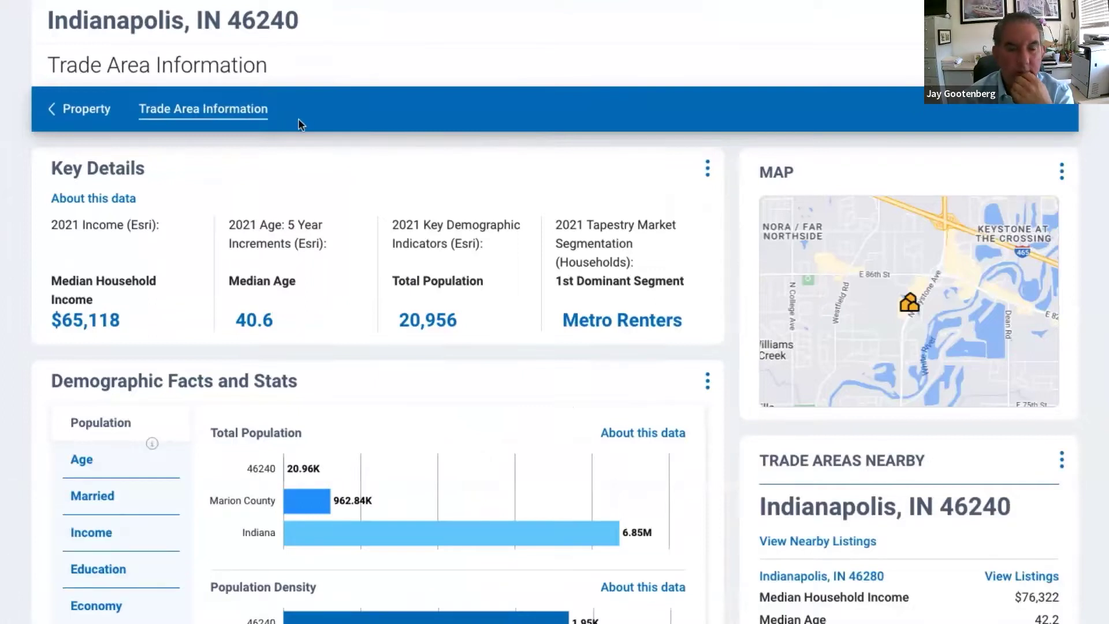
pyautogui.click(96, 115)
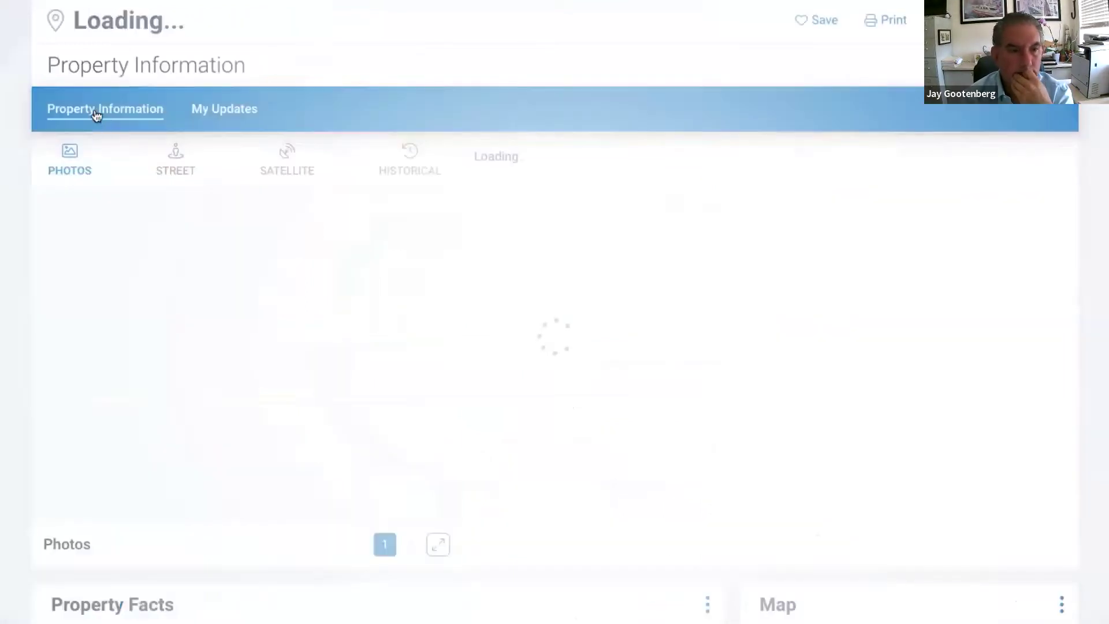
# Add and save the note "Your notes here" in the property's My Updates.
pyautogui.click(310, 111)
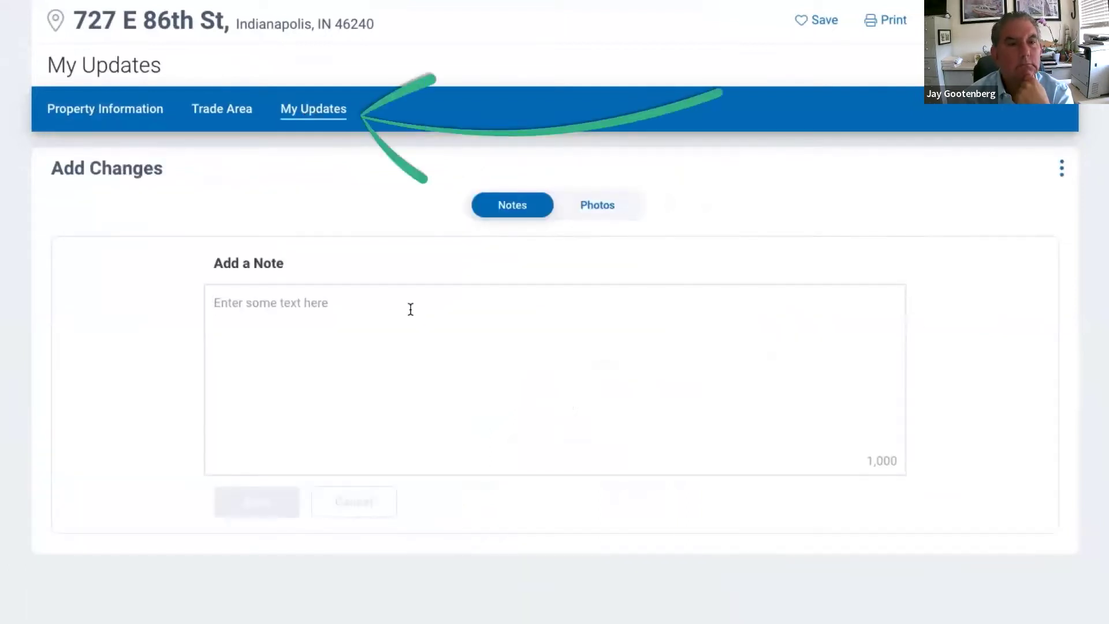
pyautogui.write('Your notes here')
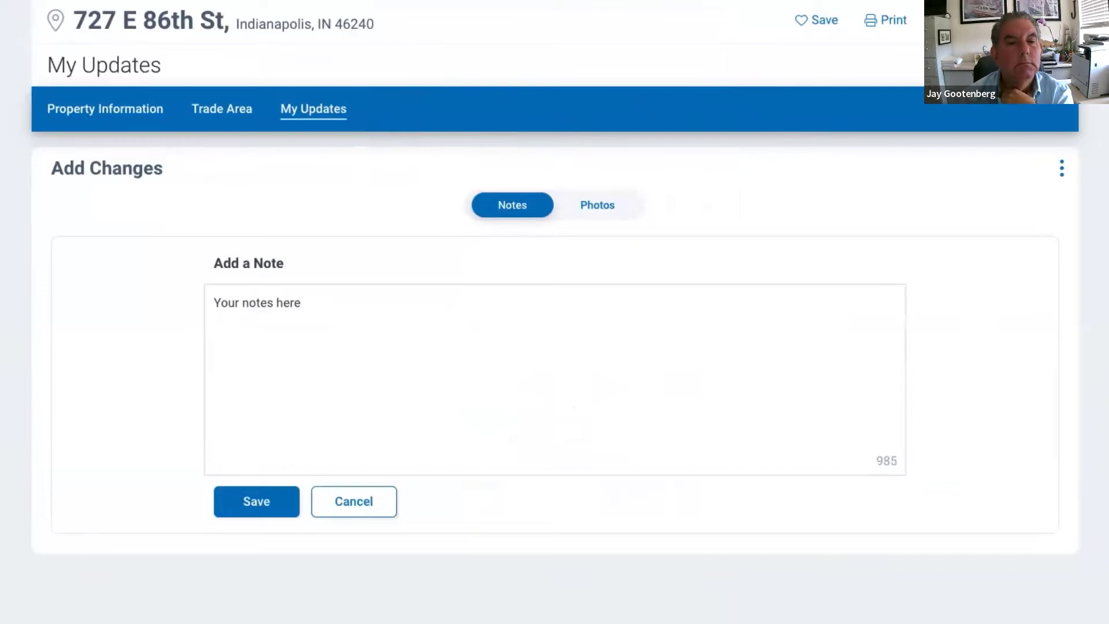
pyautogui.click(274, 504)
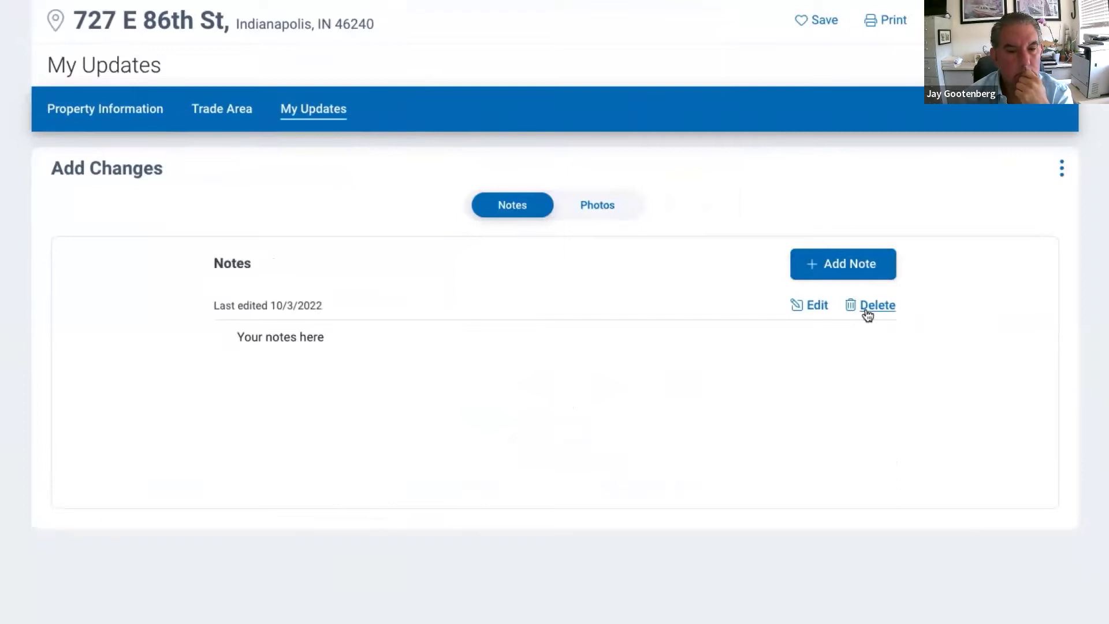
# Upload two photos to the property's My Updates and make the sunset-sky building photo the report cover.
pyautogui.click(601, 213)
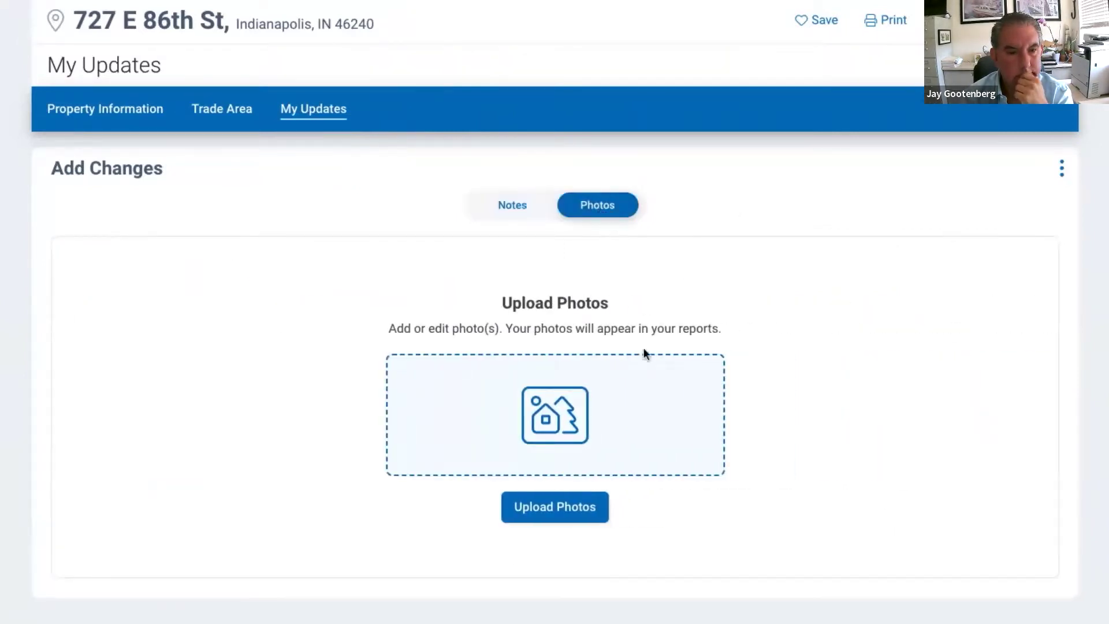
pyautogui.click(575, 513)
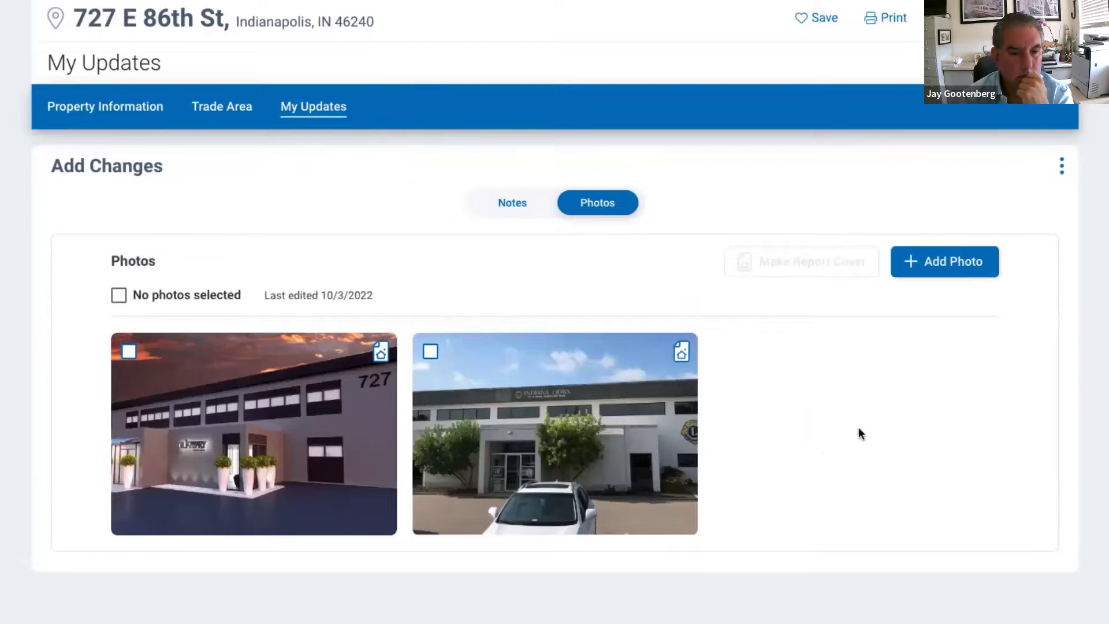
pyautogui.click(129, 351)
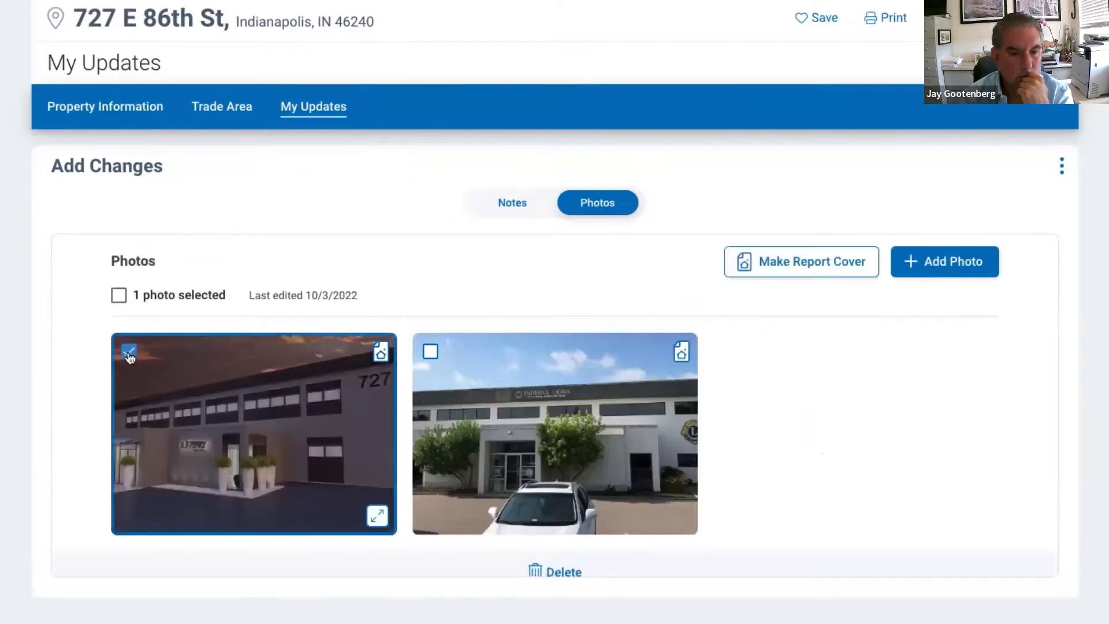
pyautogui.click(784, 267)
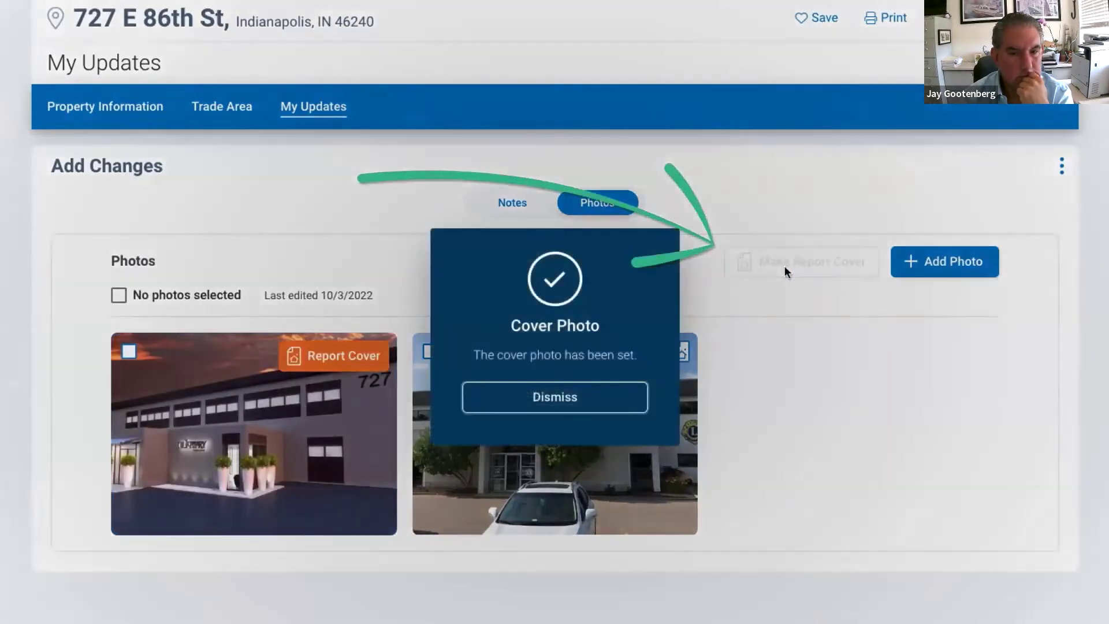
pyautogui.click(720, 271)
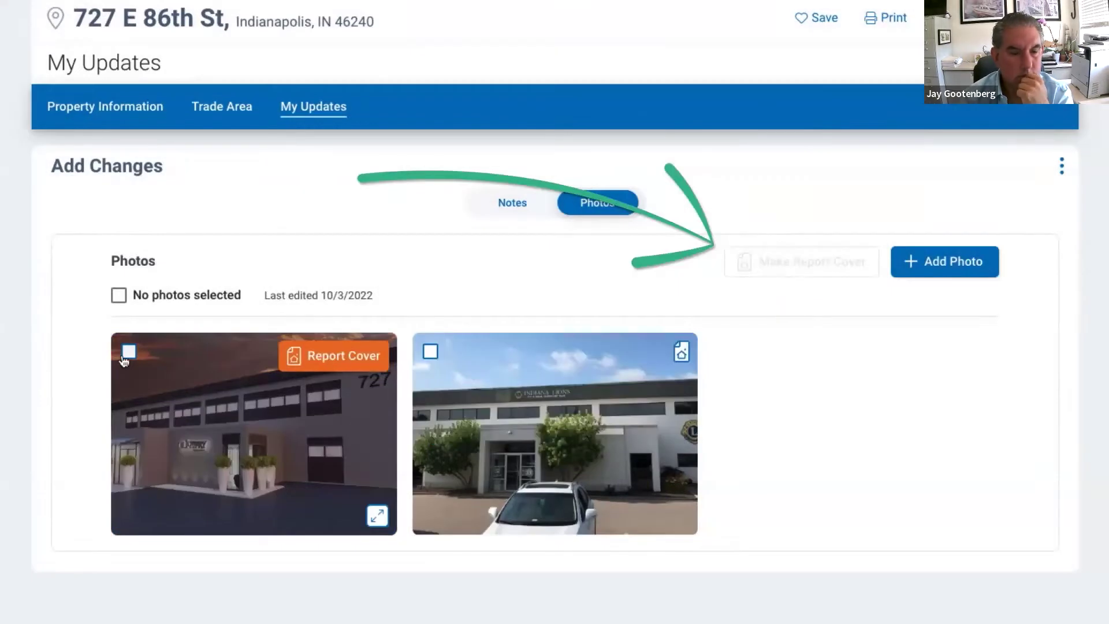
# Select both uploaded photos and delete them from My Updates.
pyautogui.click(118, 295)
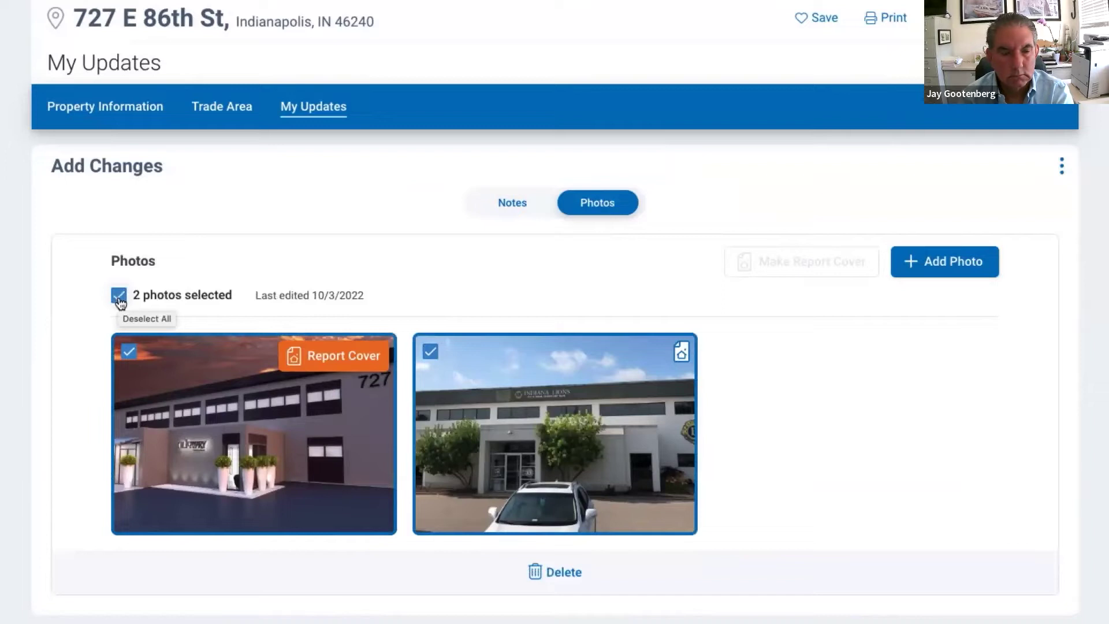
pyautogui.click(556, 572)
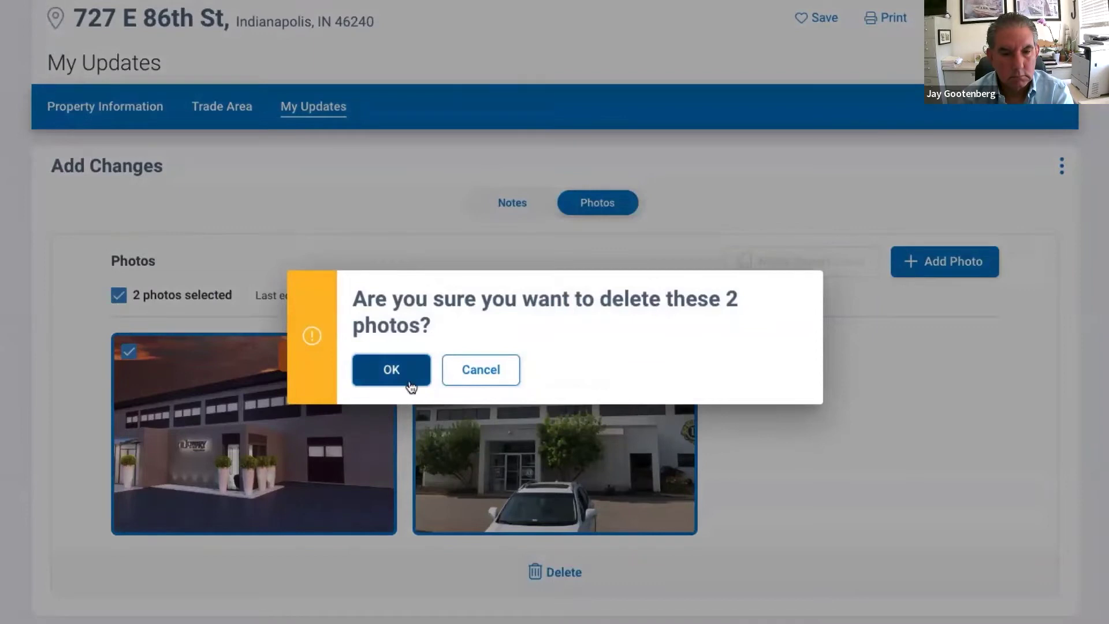
pyautogui.click(392, 369)
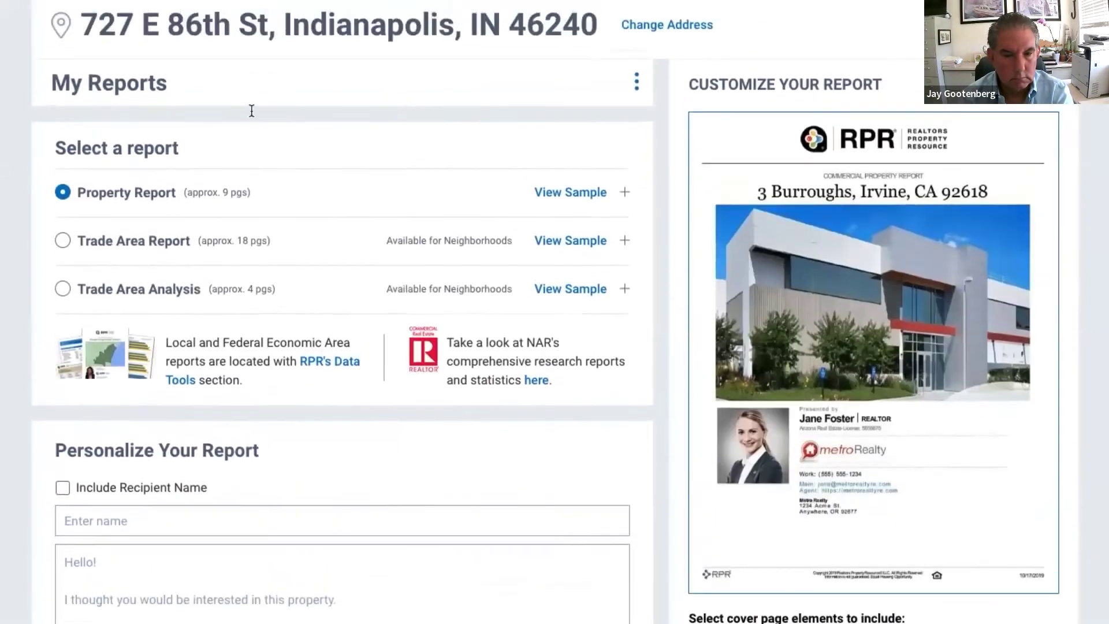
# Expand the Property Report's elements and toggle My Notes and Photos after reading its description.
pyautogui.scroll(-3, 537, 208)
pyautogui.click(625, 128)
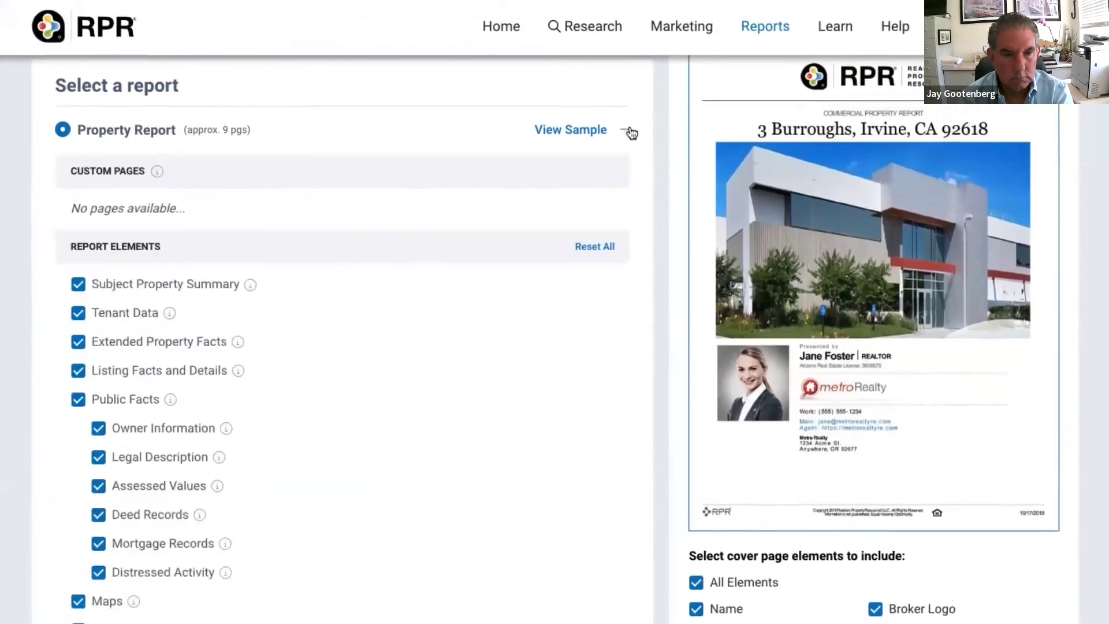
pyautogui.scroll(-5, 542, 255)
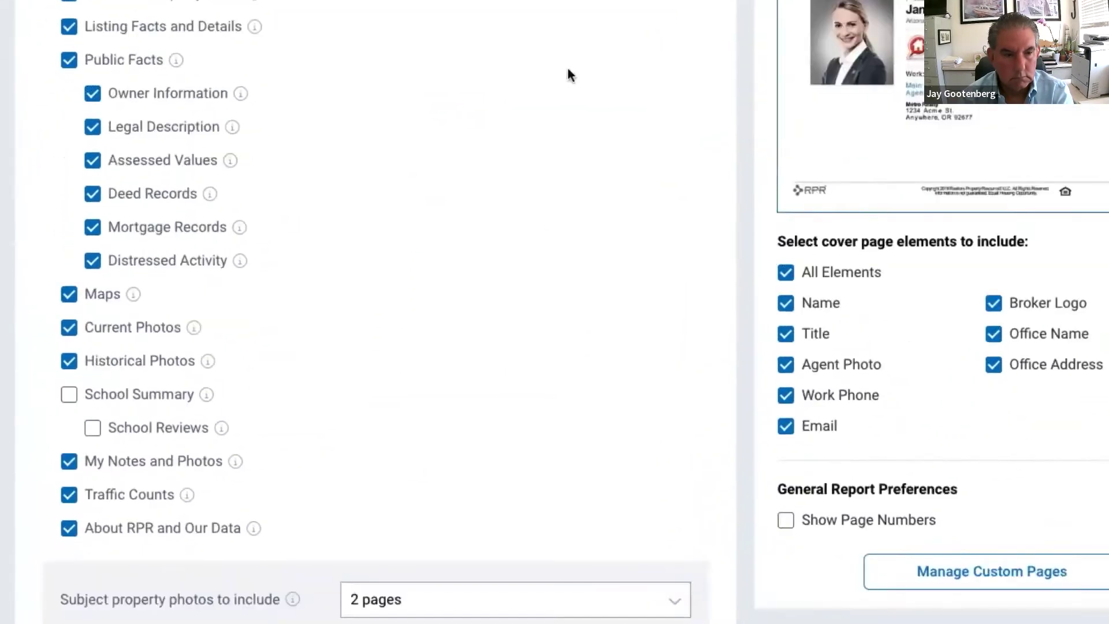
pyautogui.moveTo(235, 461)
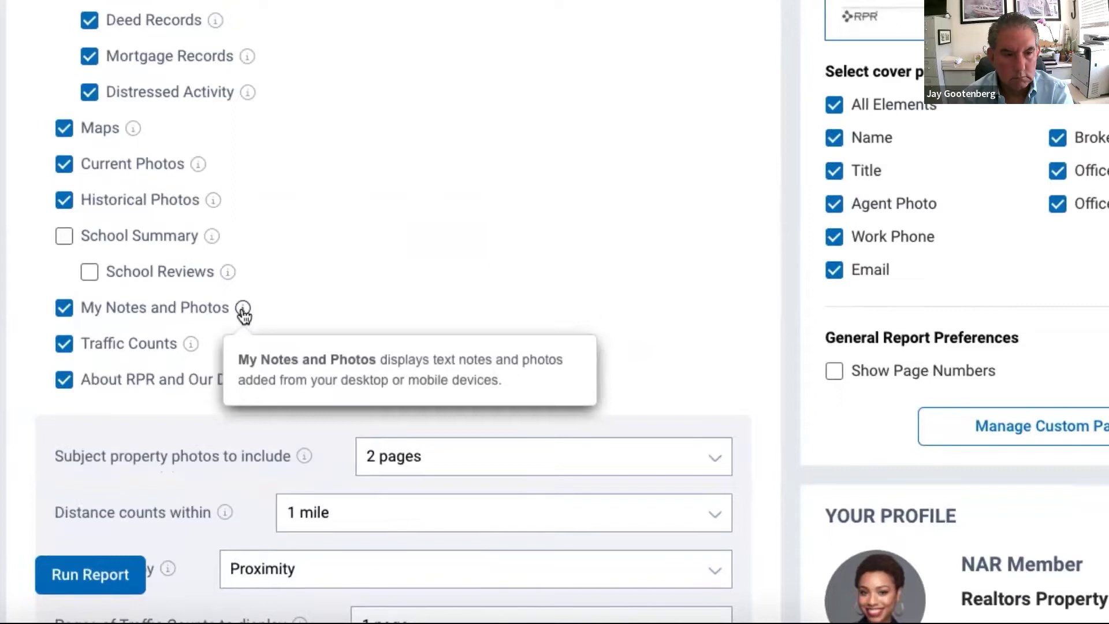
pyautogui.click(64, 309)
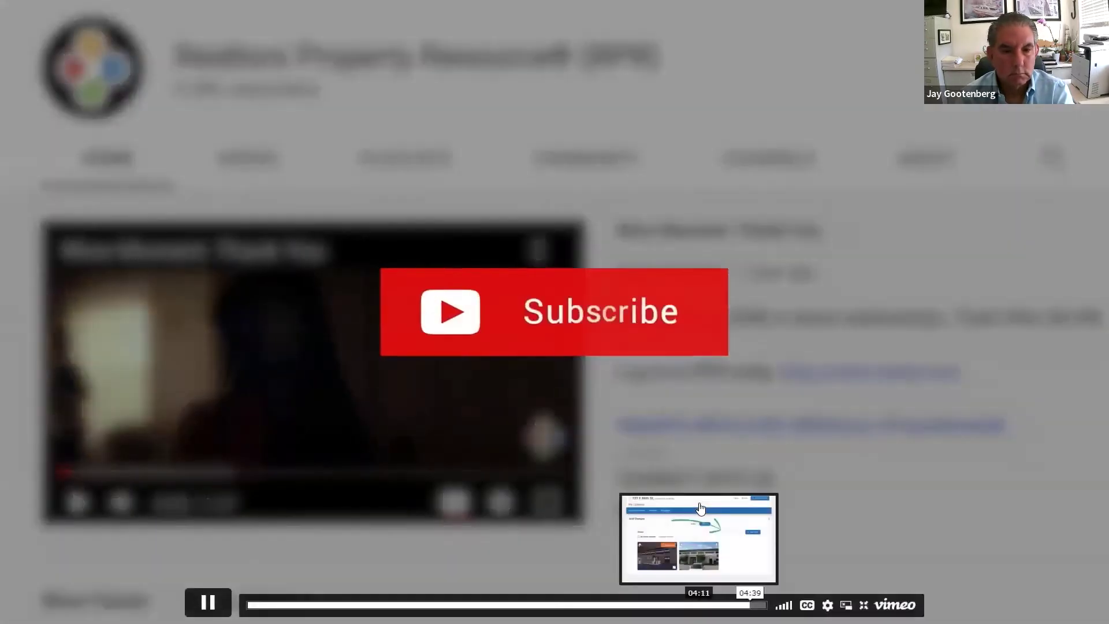
# Close the tutorial video and the learning resources for this page to return to the homepage.
pyautogui.press('Escape')
pyautogui.click(870, 147)
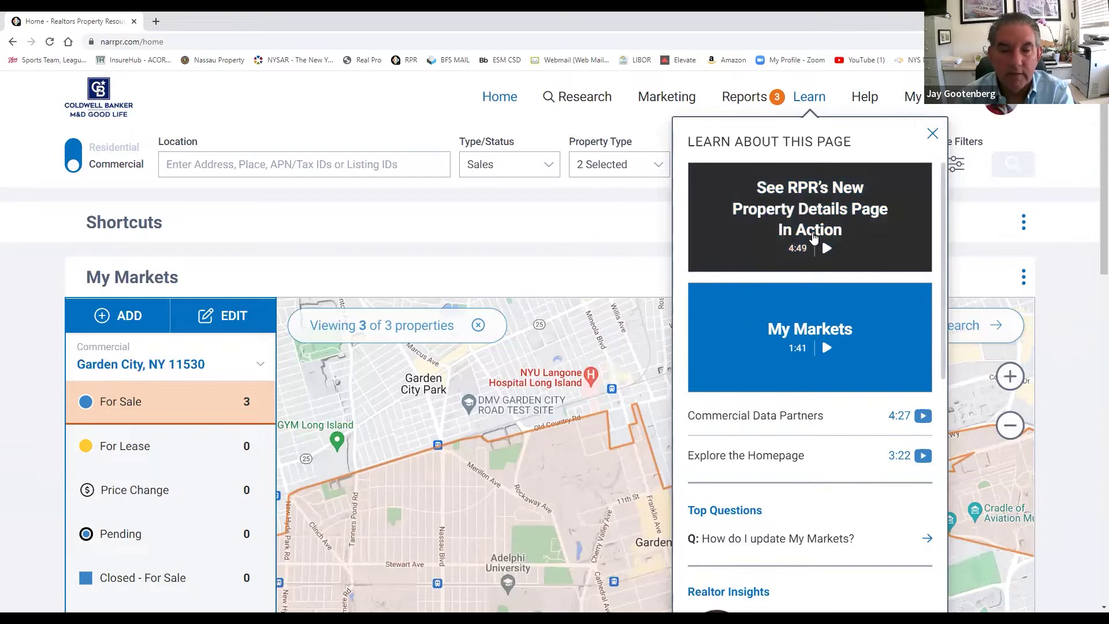
pyautogui.click(931, 133)
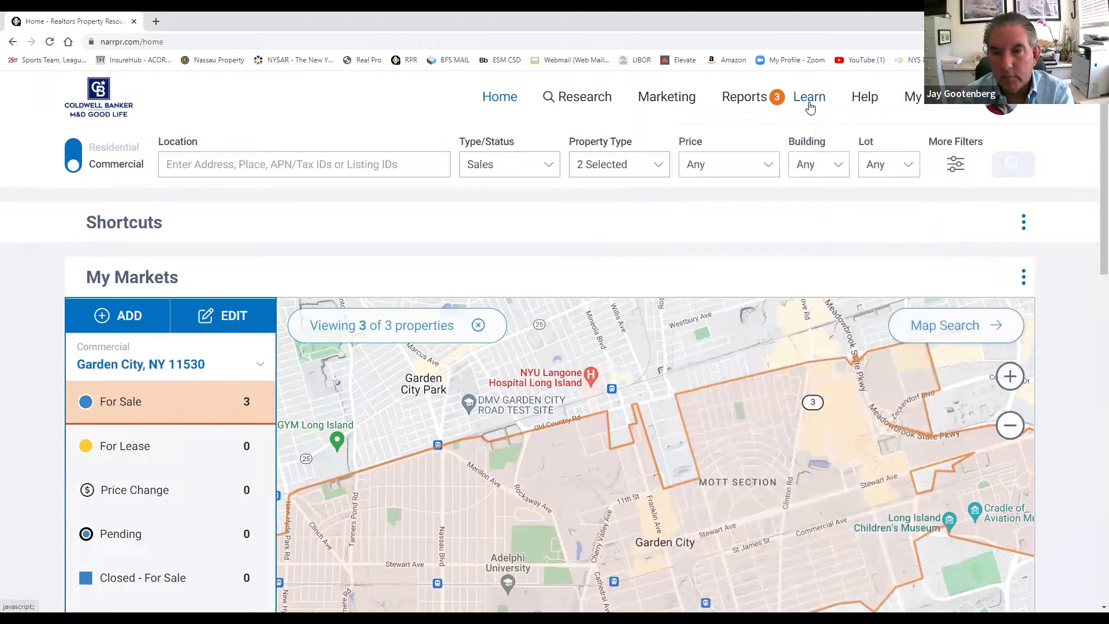
# Look through the Help contact options and the My Work list, and close the list over the homepage.
pyautogui.click(872, 100)
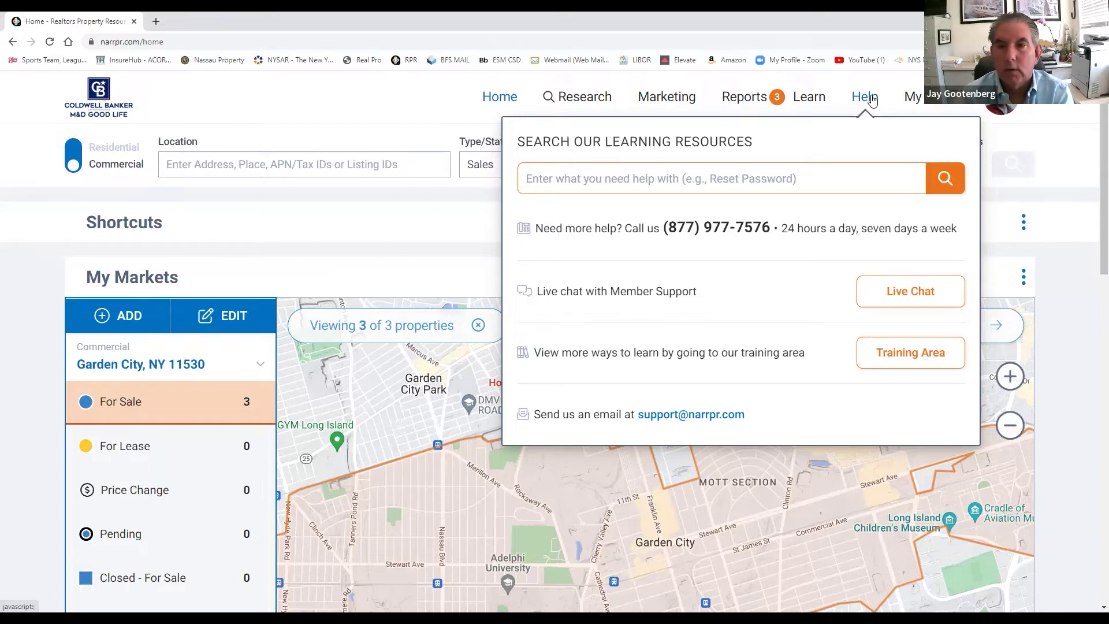
pyautogui.click(914, 98)
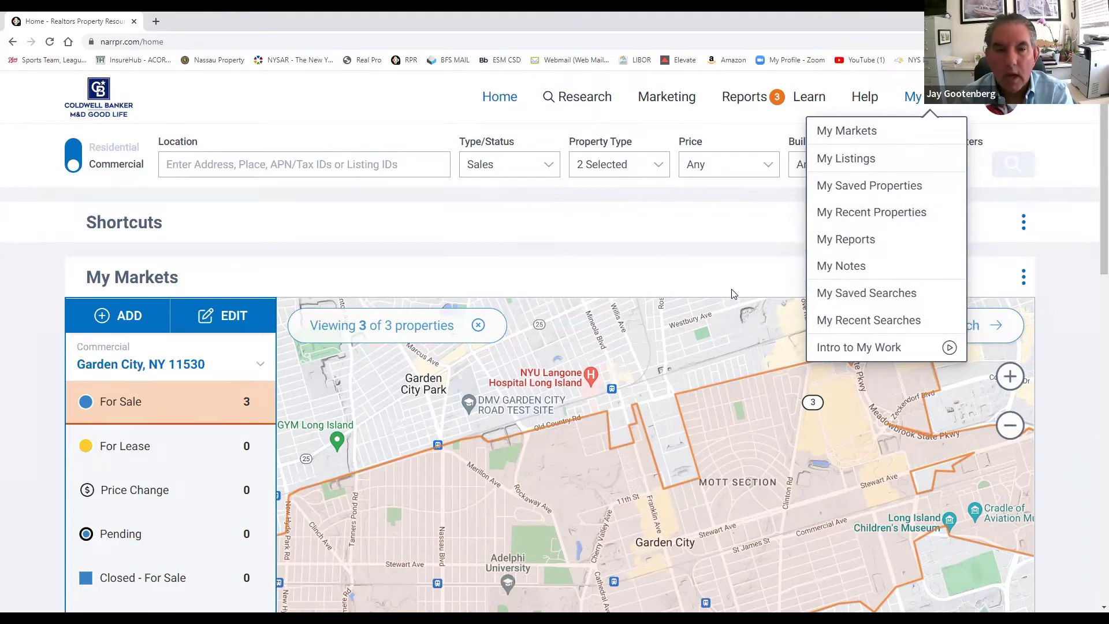
pyautogui.scroll(-10, 731, 293)
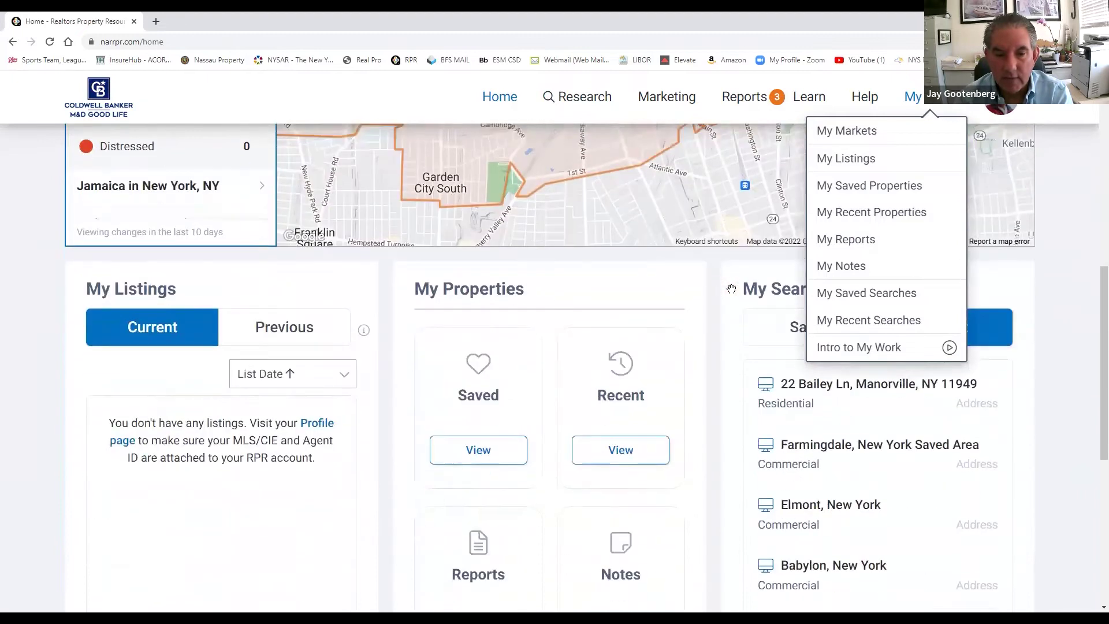
pyautogui.scroll(-1, 731, 289)
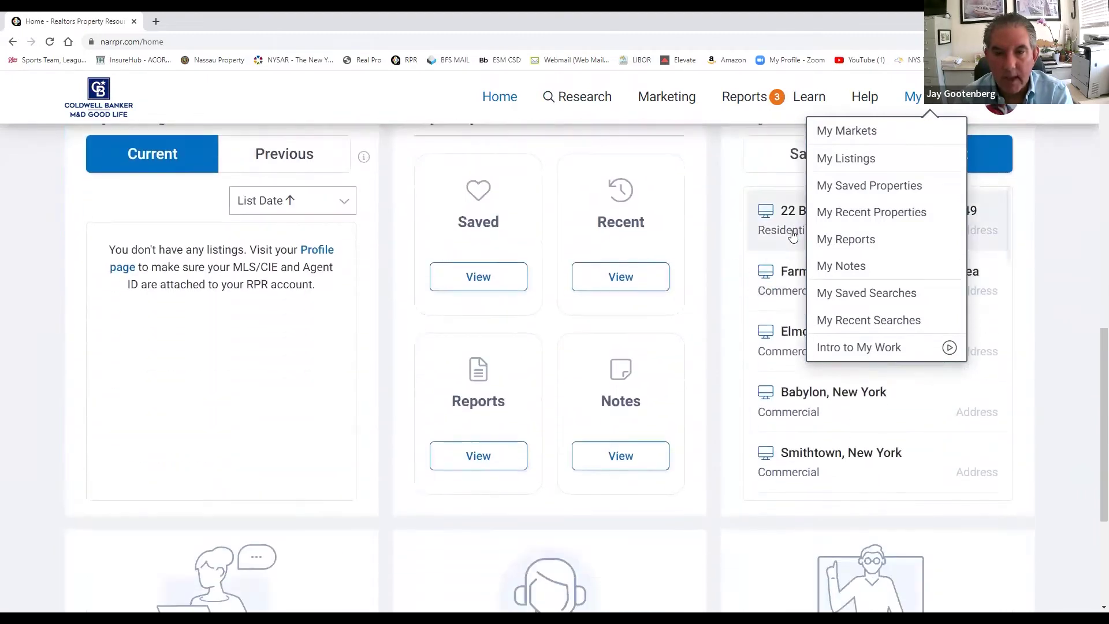
pyautogui.click(1045, 208)
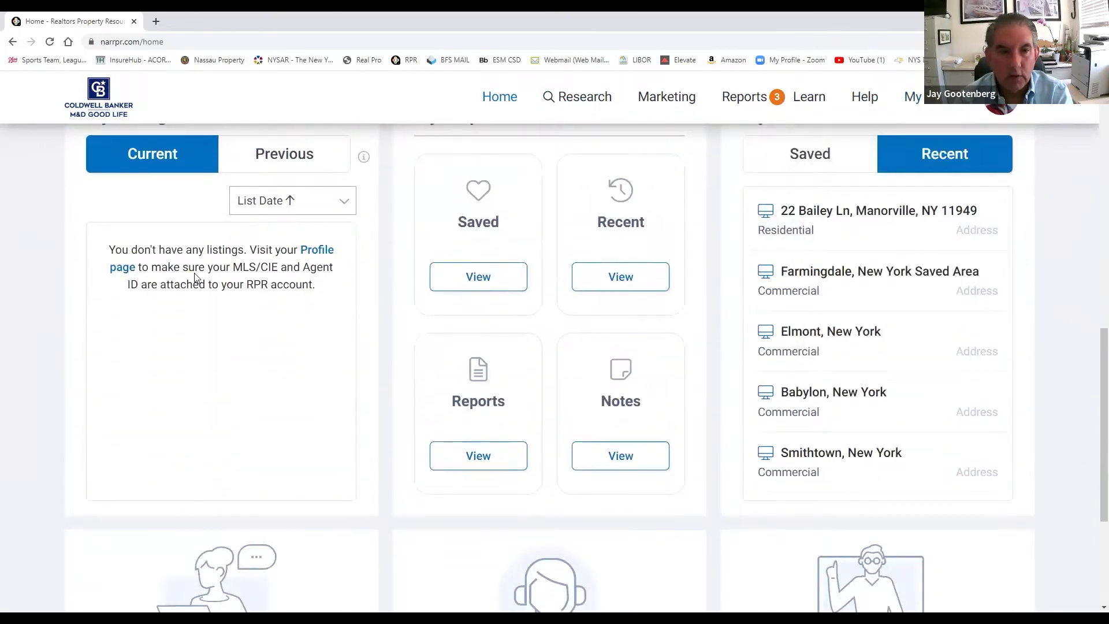
# Review the homepage's My Markets map and its My Listings, My Properties and My Searches sections.
pyautogui.scroll(1, 172, 202)
pyautogui.scroll(1, 172, 207)
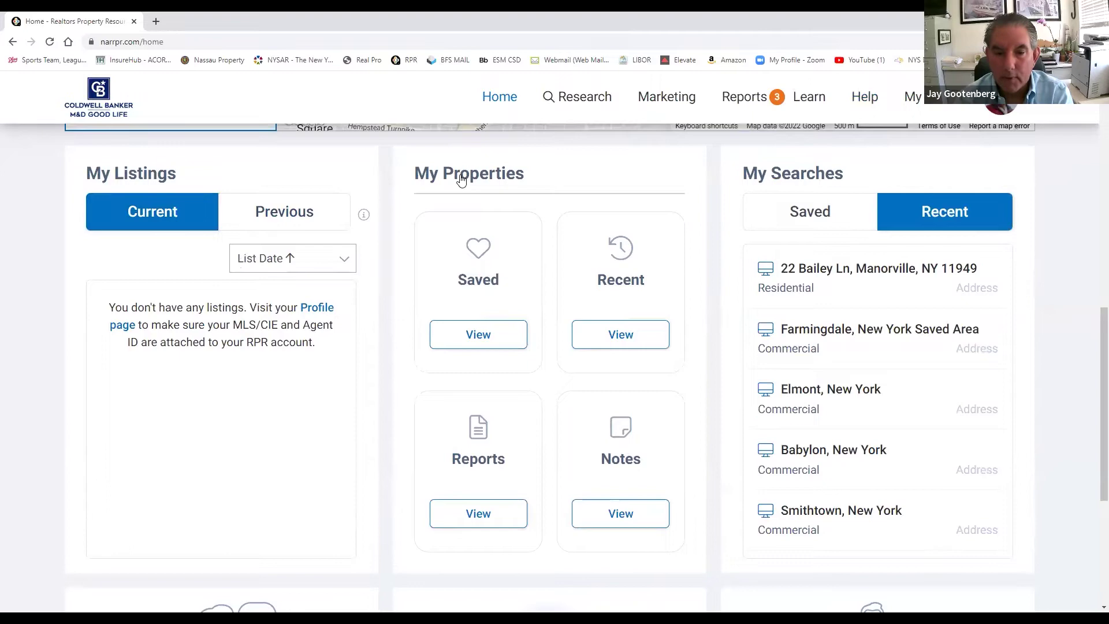
pyautogui.scroll(8, 671, 339)
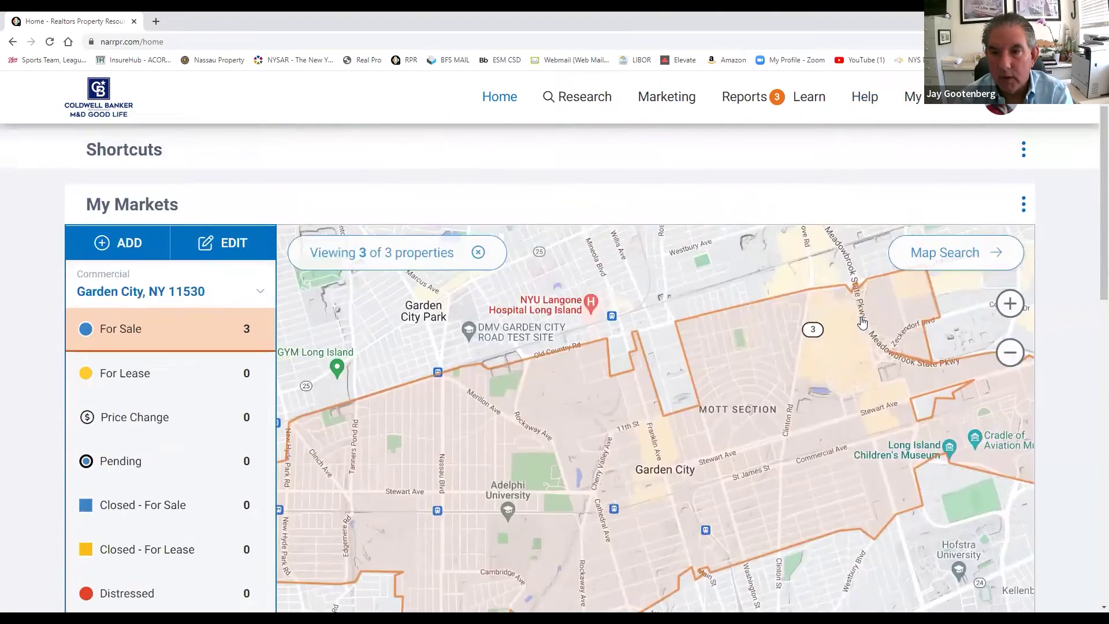
pyautogui.scroll(-7, 520, 471)
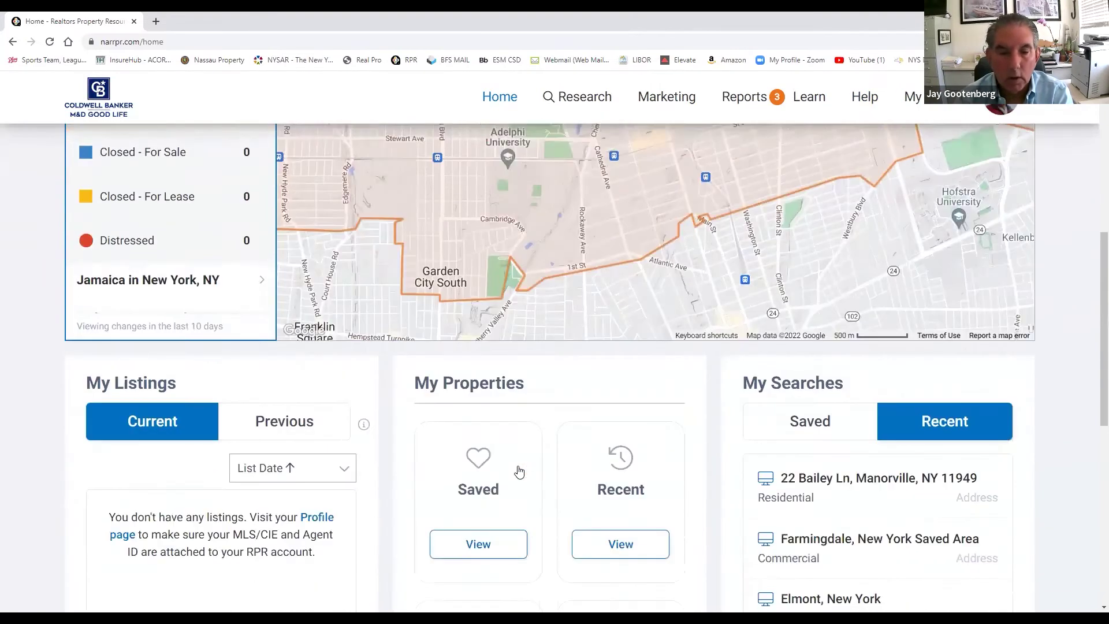
pyautogui.scroll(-2, 519, 473)
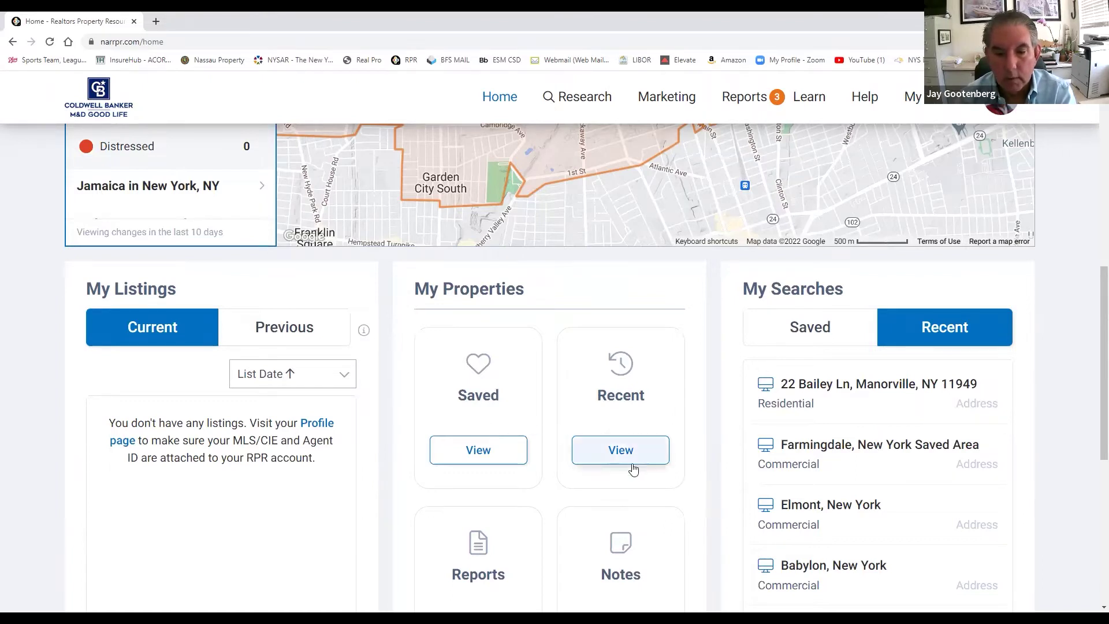
pyautogui.scroll(-1, 503, 564)
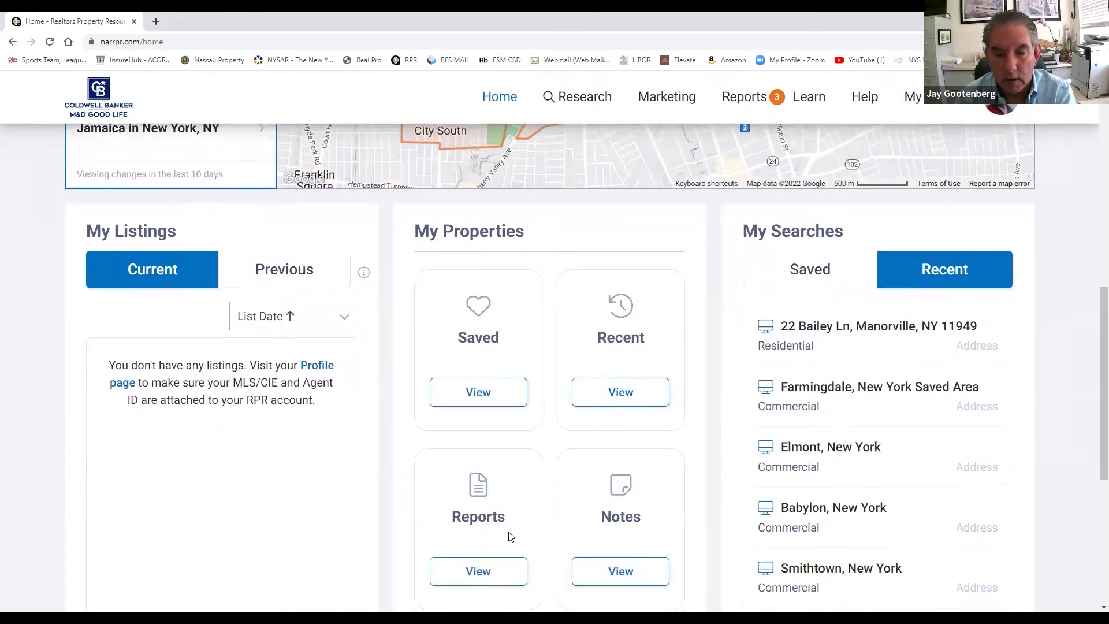
# Browse the previously created reports under My Properties and return to the section's overview.
pyautogui.click(481, 573)
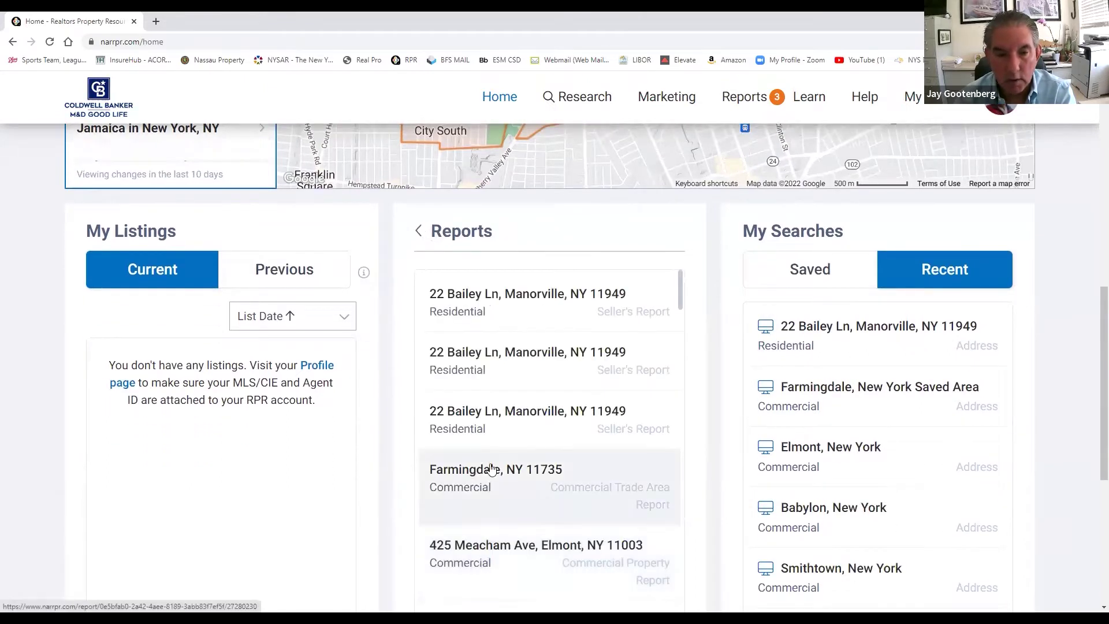
pyautogui.scroll(-2, 507, 391)
pyautogui.scroll(-1, 507, 392)
pyautogui.scroll(-3, 525, 455)
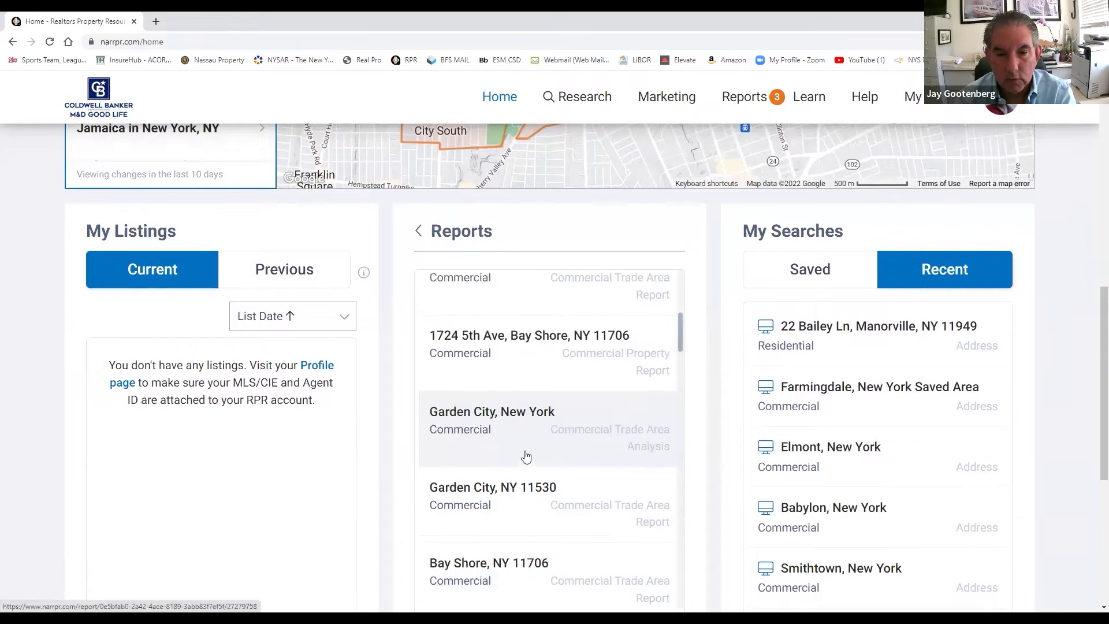
pyautogui.scroll(-10, 525, 457)
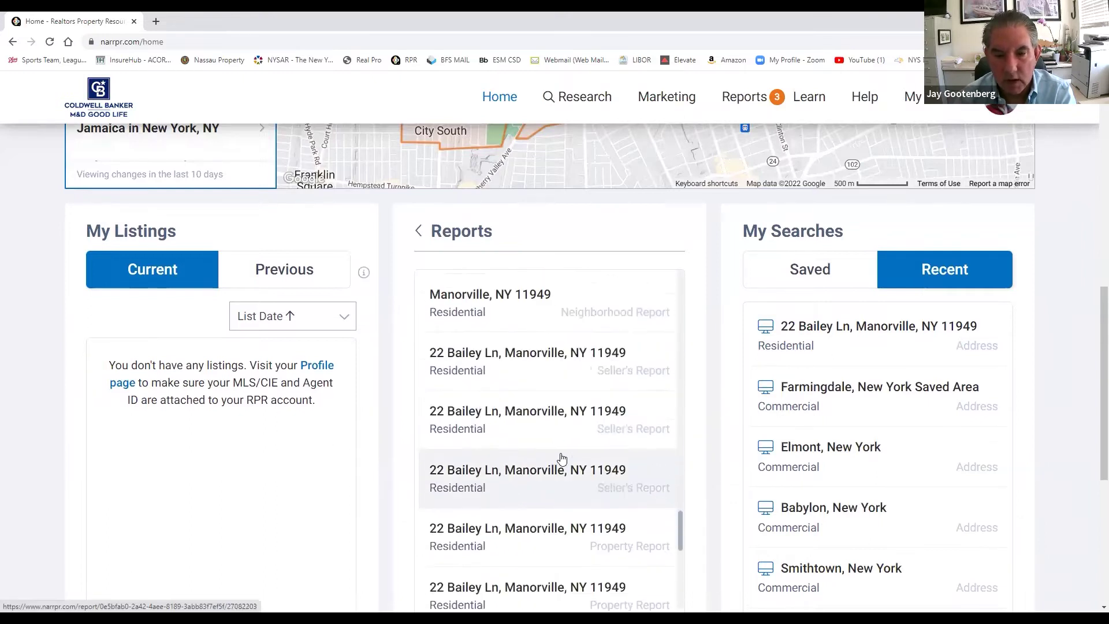
pyautogui.click(420, 230)
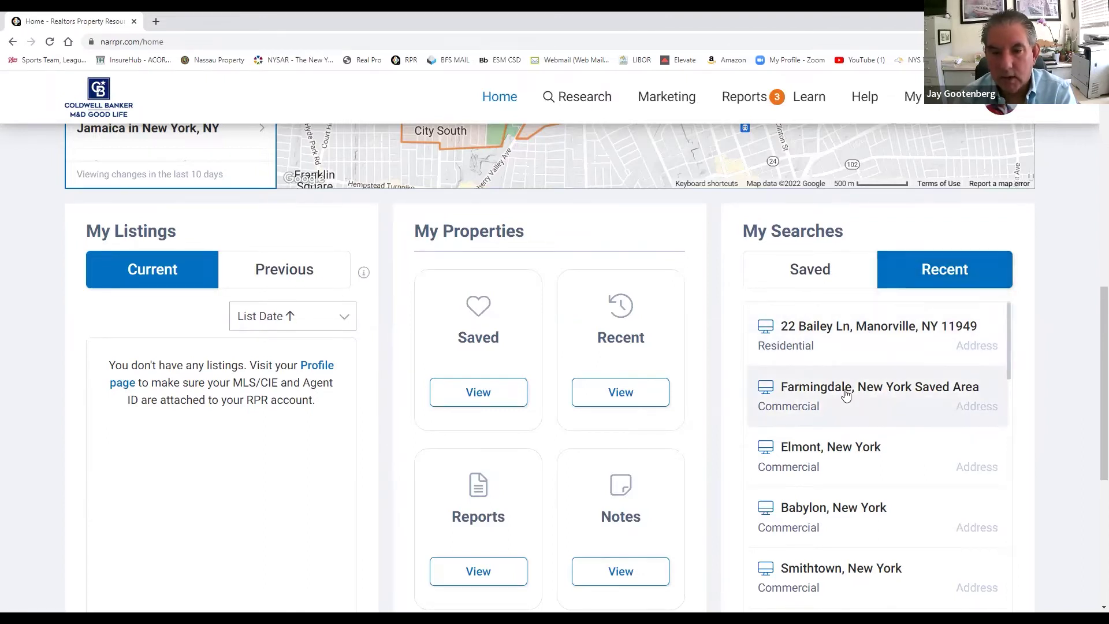
# Open the RPR Learning center from the homepage footer area and examine its learning types, topics and course listings.
pyautogui.scroll(-3, 842, 393)
pyautogui.scroll(-3, 698, 404)
pyautogui.scroll(-3, 698, 404)
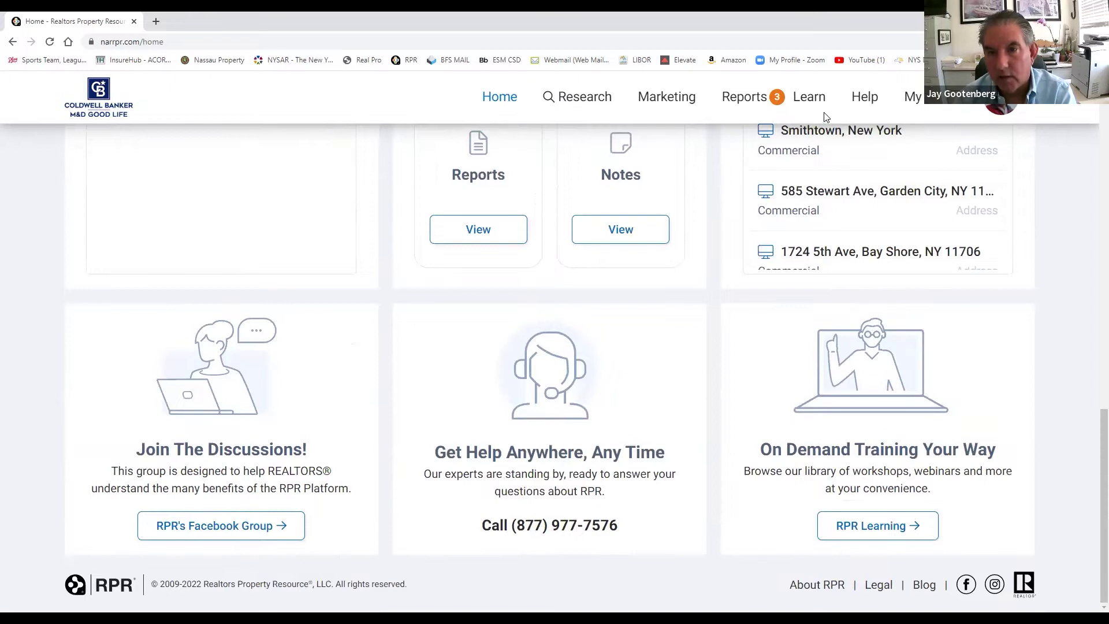
pyautogui.click(892, 534)
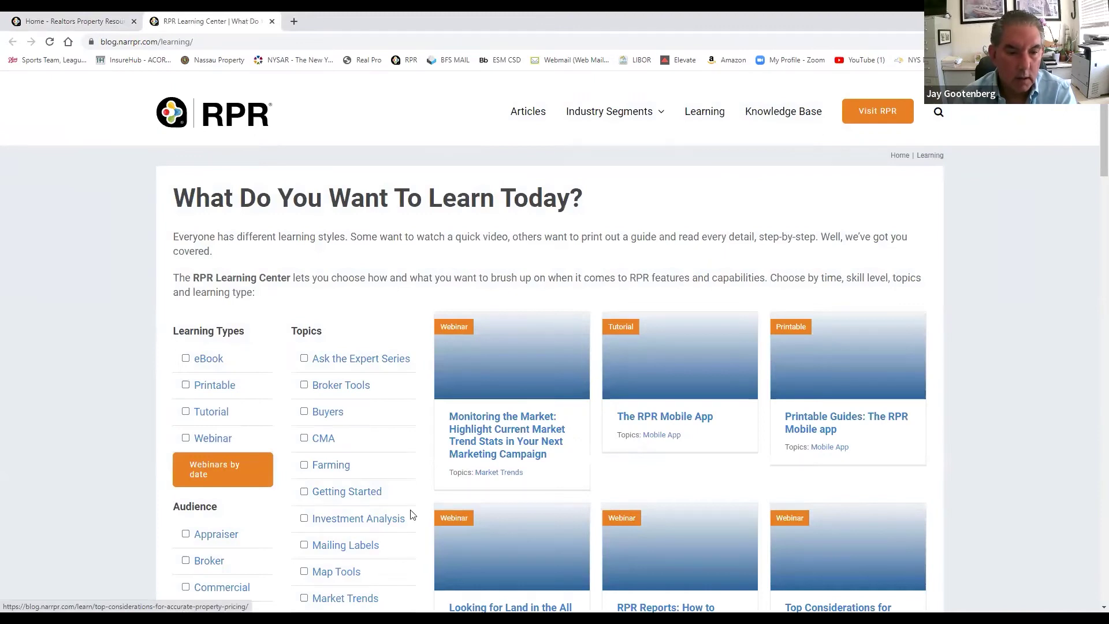
pyautogui.scroll(-1, 409, 514)
pyautogui.scroll(-5, 396, 338)
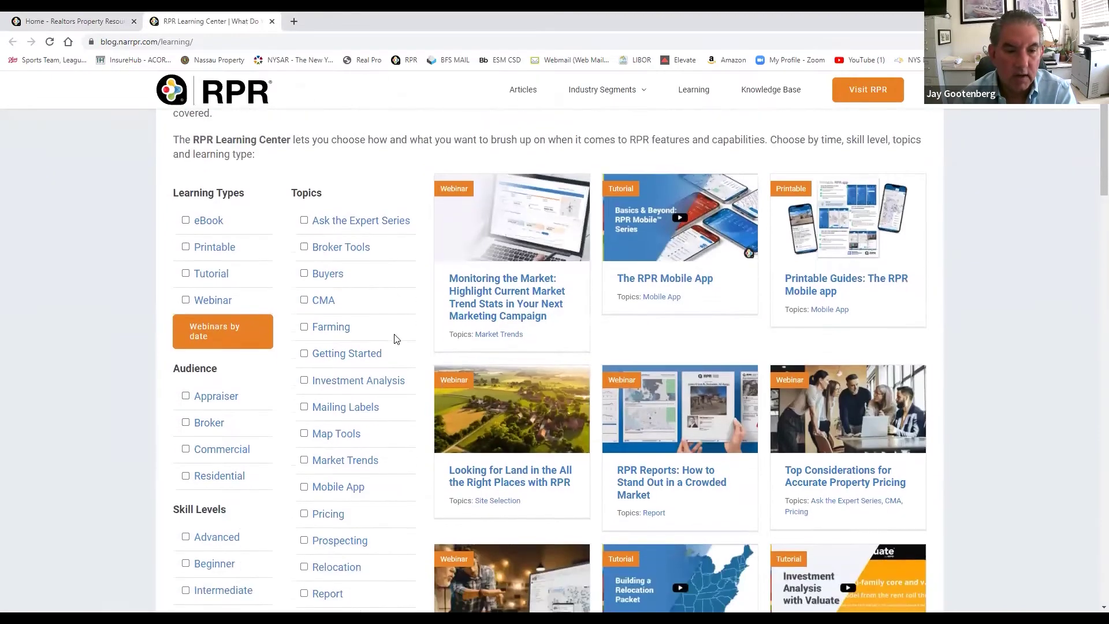
pyautogui.scroll(-1, 396, 338)
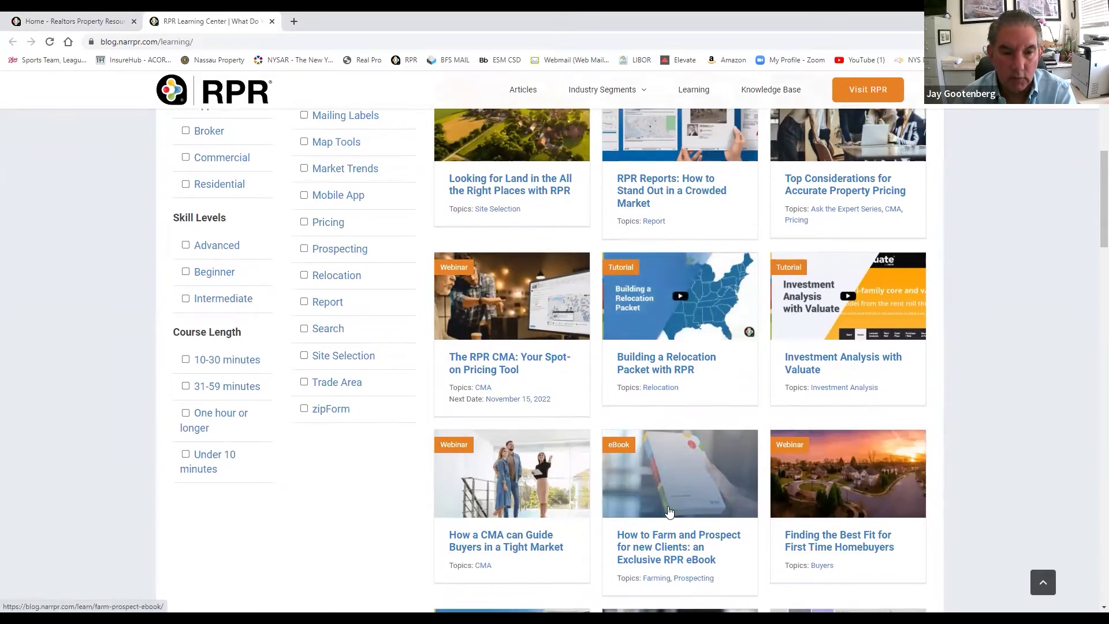
pyautogui.scroll(8, 668, 511)
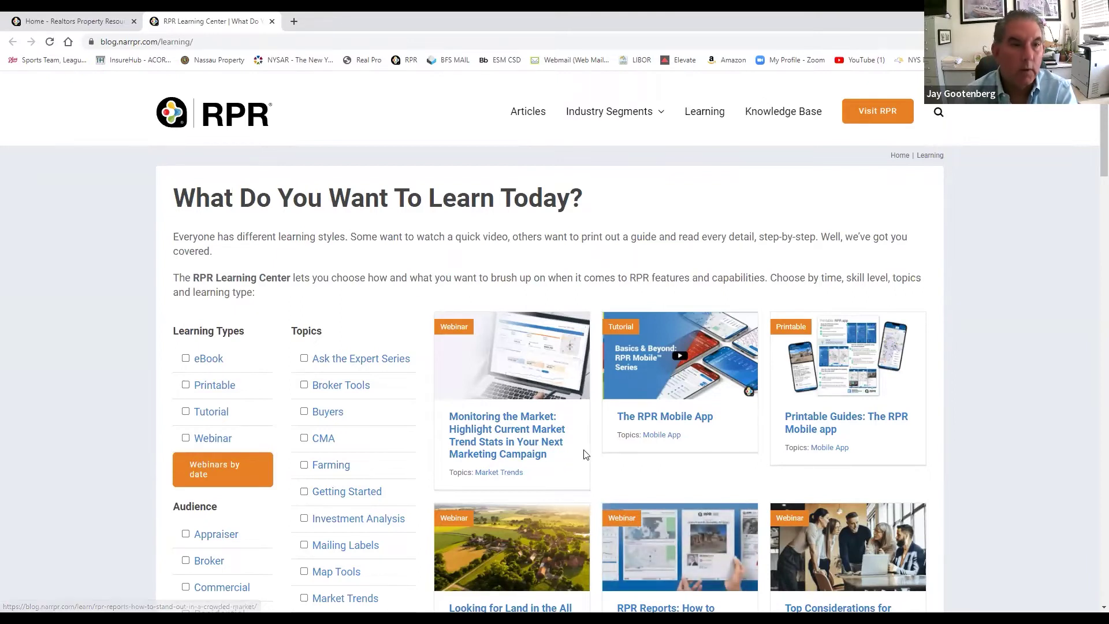
# Return to the RPR homepage and open the first Stewart Ave property in Garden City from the recent location searches.
pyautogui.click(54, 17)
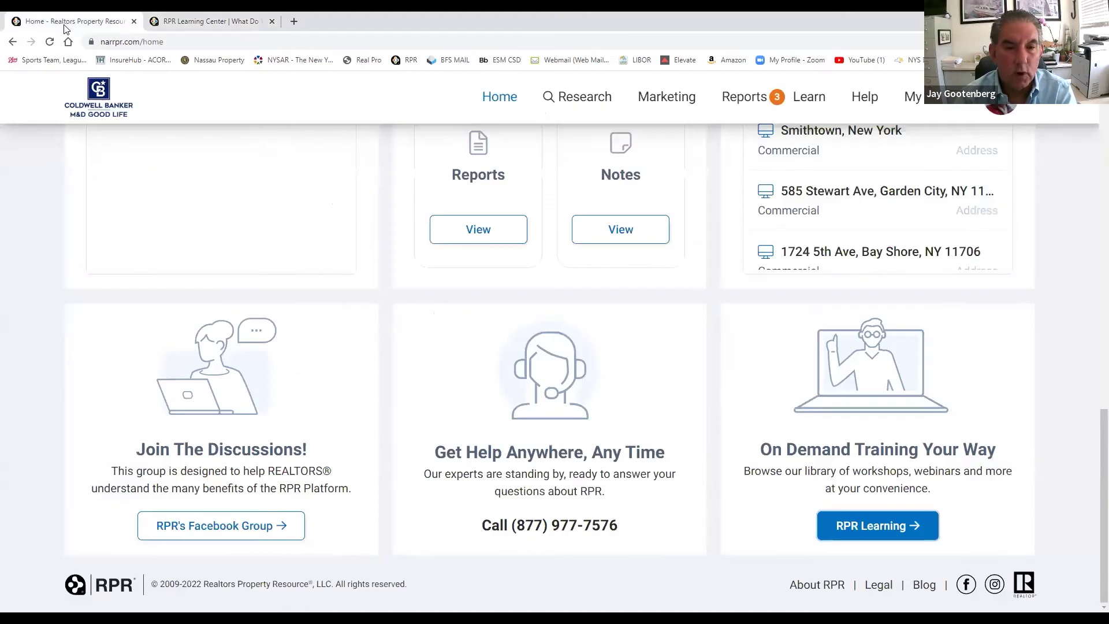
pyautogui.scroll(10, 634, 439)
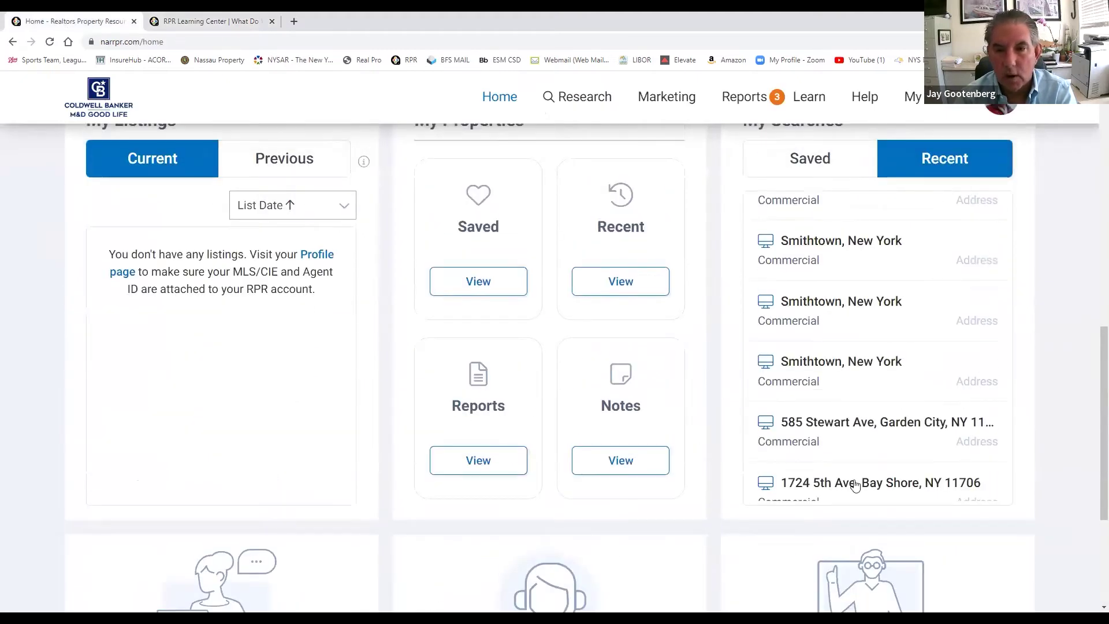
pyautogui.scroll(6, 666, 471)
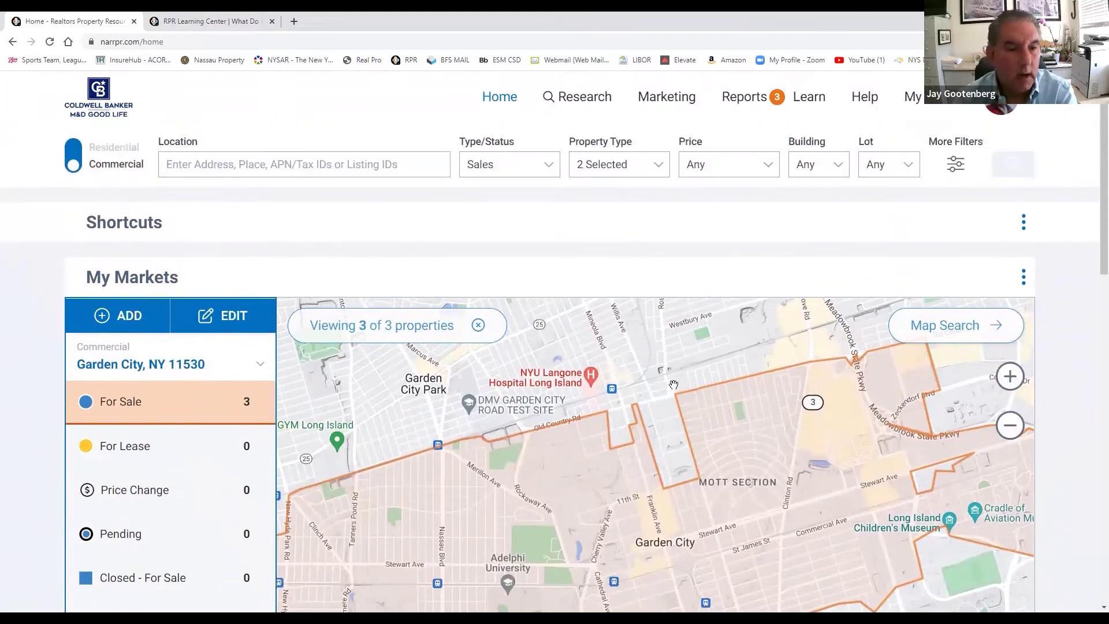
pyautogui.click(201, 165)
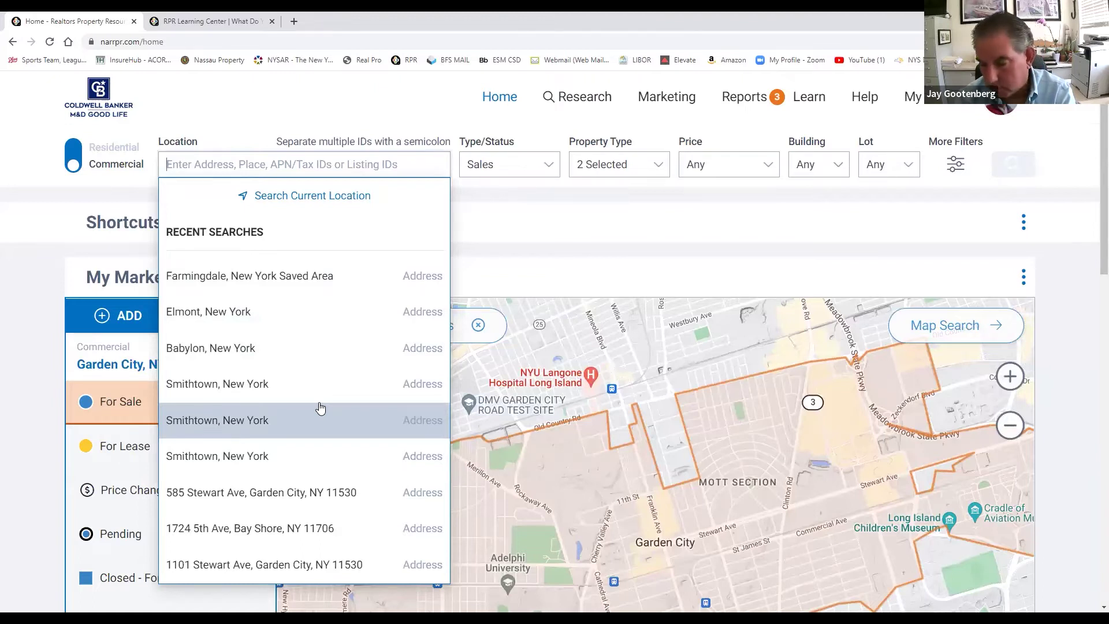
pyautogui.scroll(-1, 346, 443)
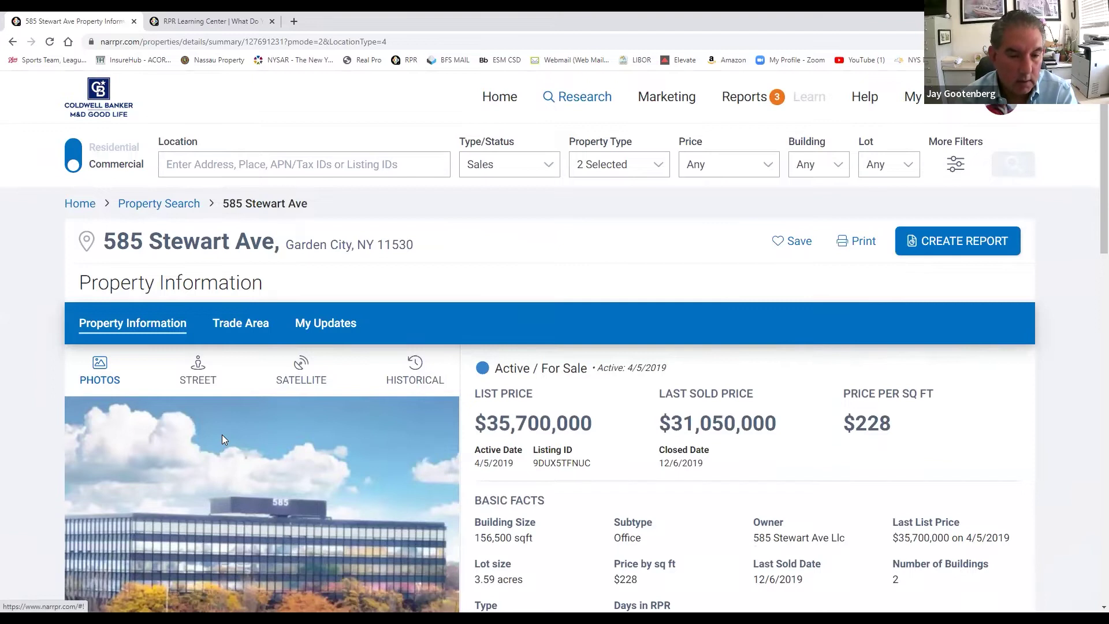
# View the building's Street, Satellite and Historical imagery, check which dated photo sets are available, and close the historical photos.
pyautogui.scroll(-2, 224, 439)
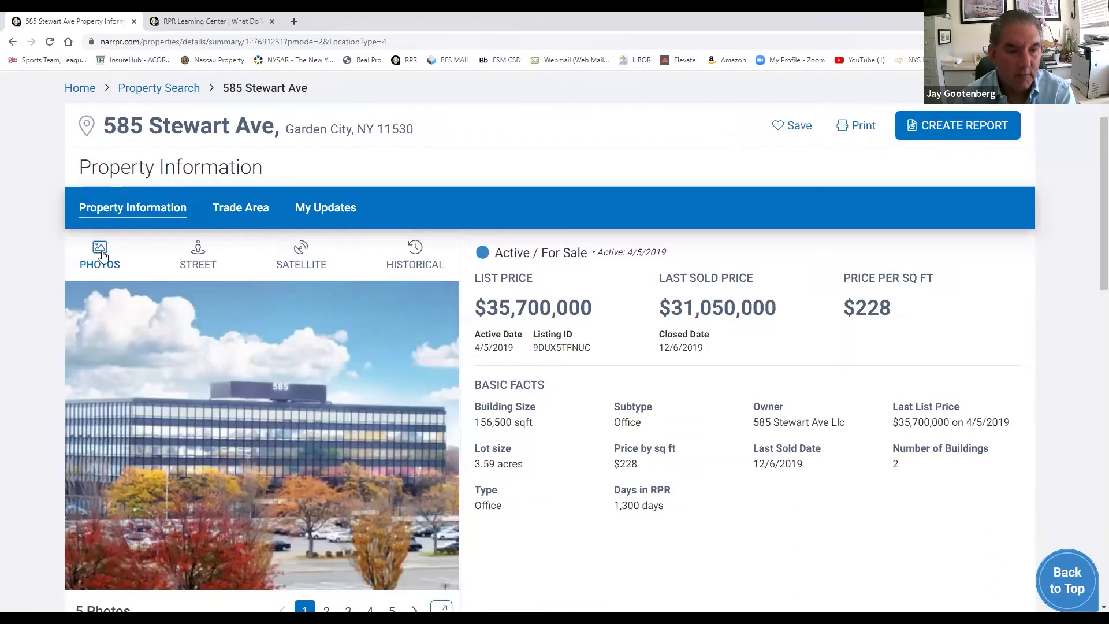
pyautogui.click(198, 255)
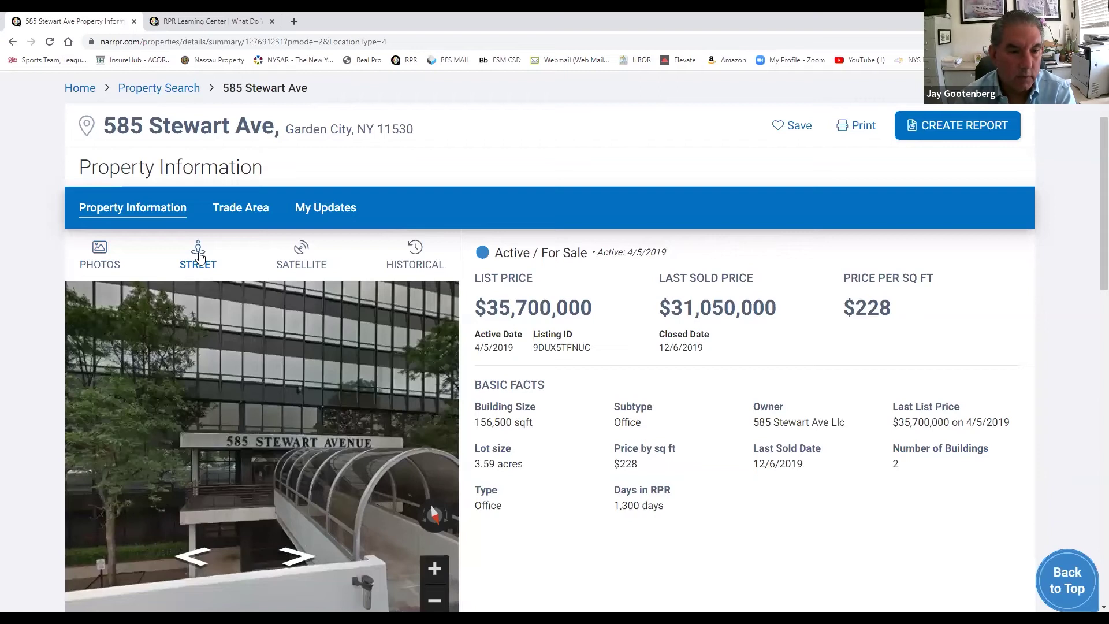
pyautogui.click(297, 254)
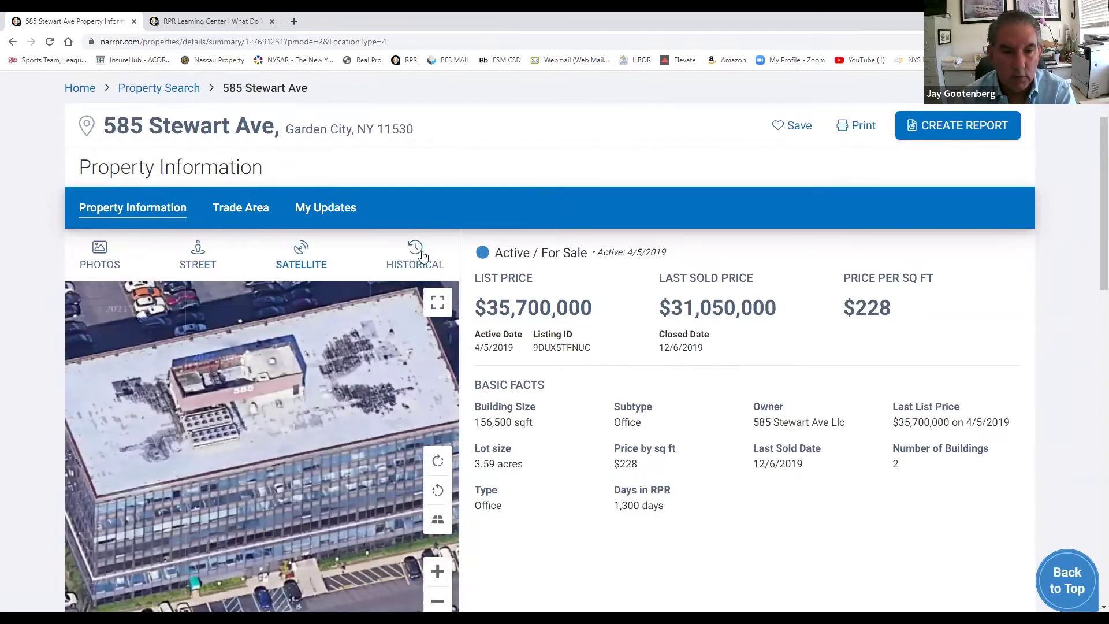
pyautogui.click(420, 254)
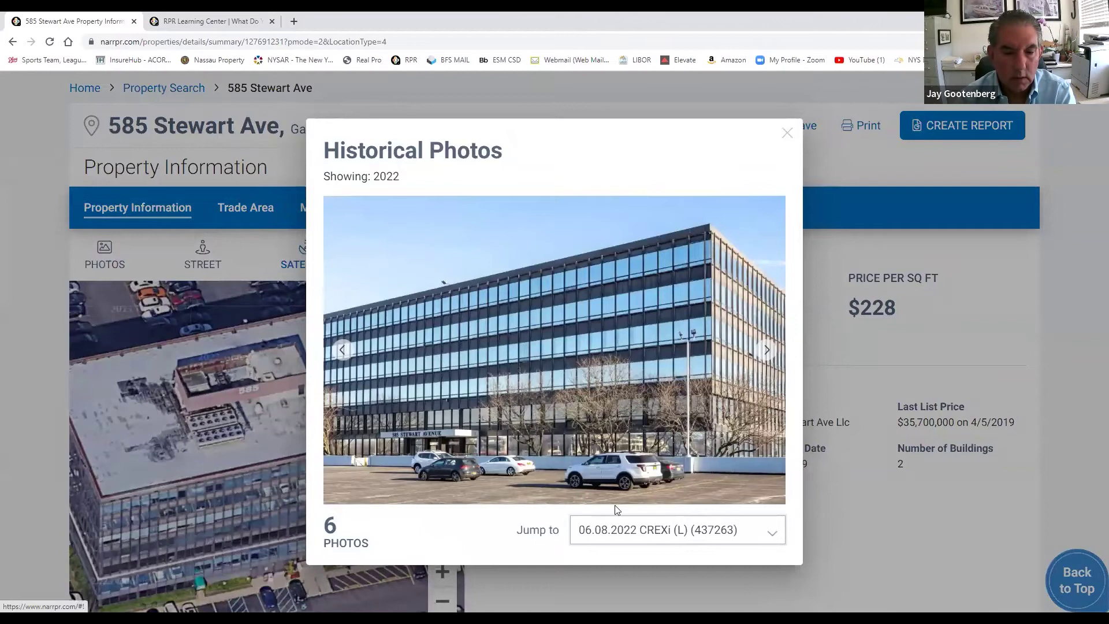
pyautogui.click(762, 542)
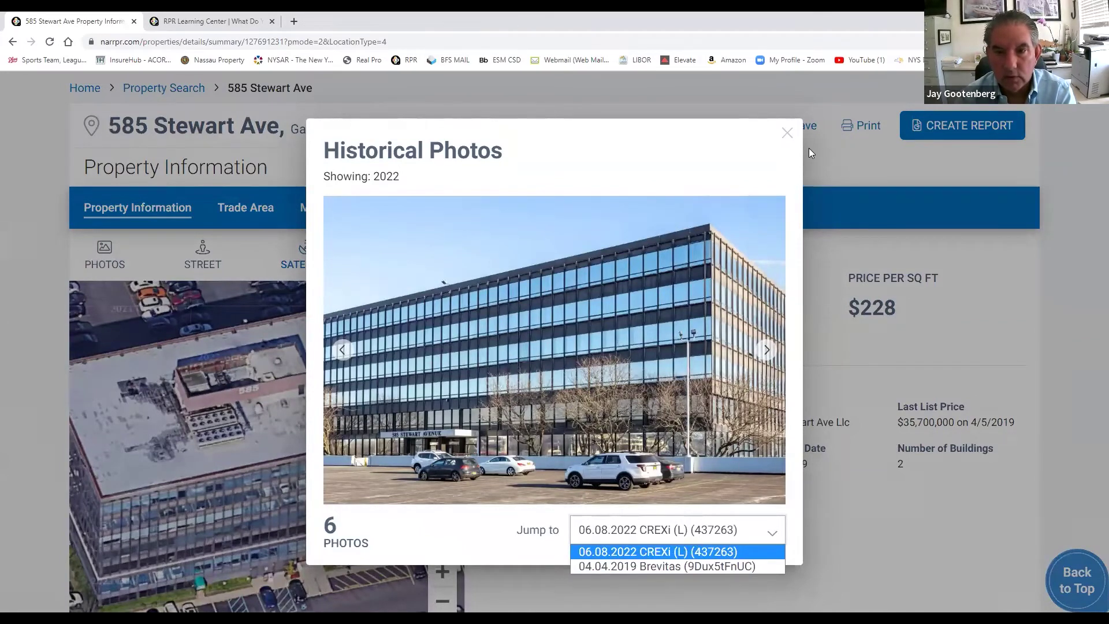
pyautogui.click(786, 133)
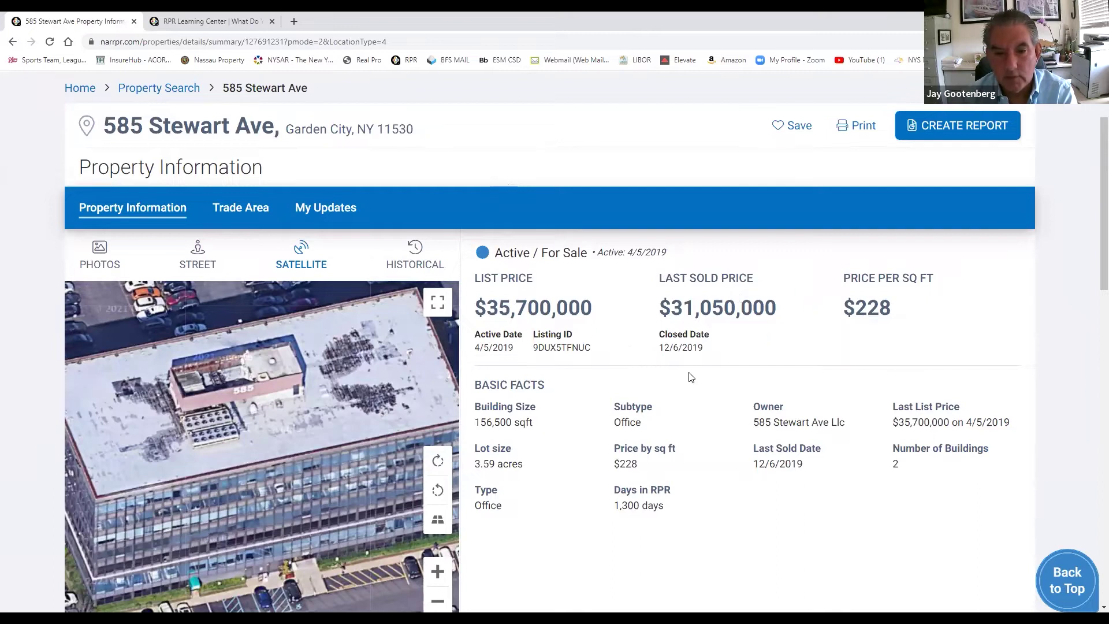
# Examine the property's Basic Facts and compare the public and listing values in Property Facts.
pyautogui.scroll(-1, 764, 360)
pyautogui.scroll(-4, 757, 361)
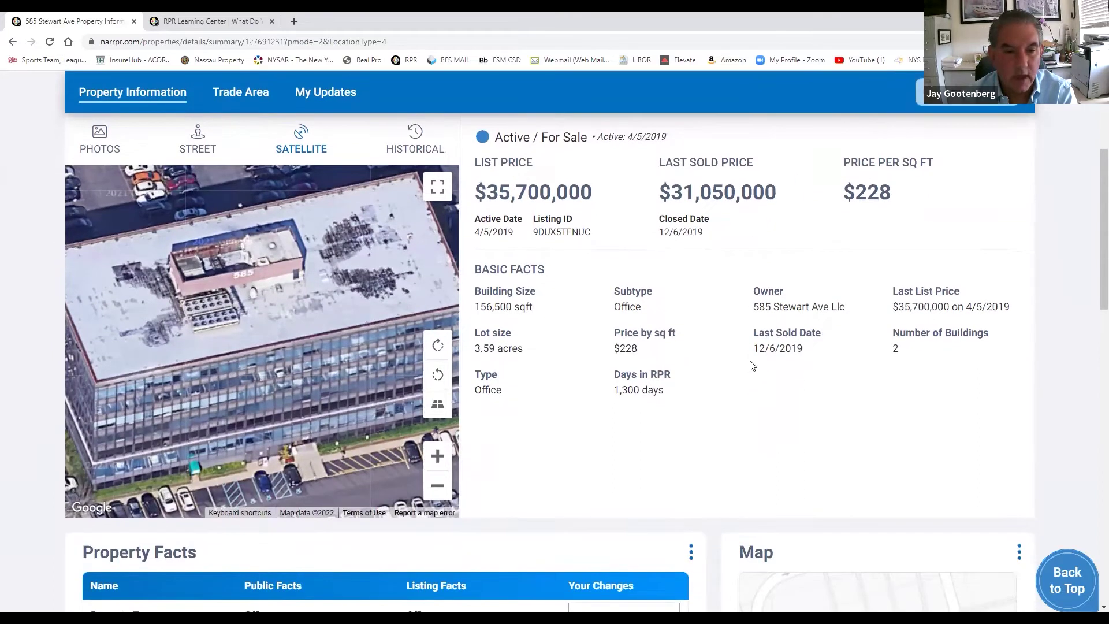
pyautogui.scroll(-3, 752, 364)
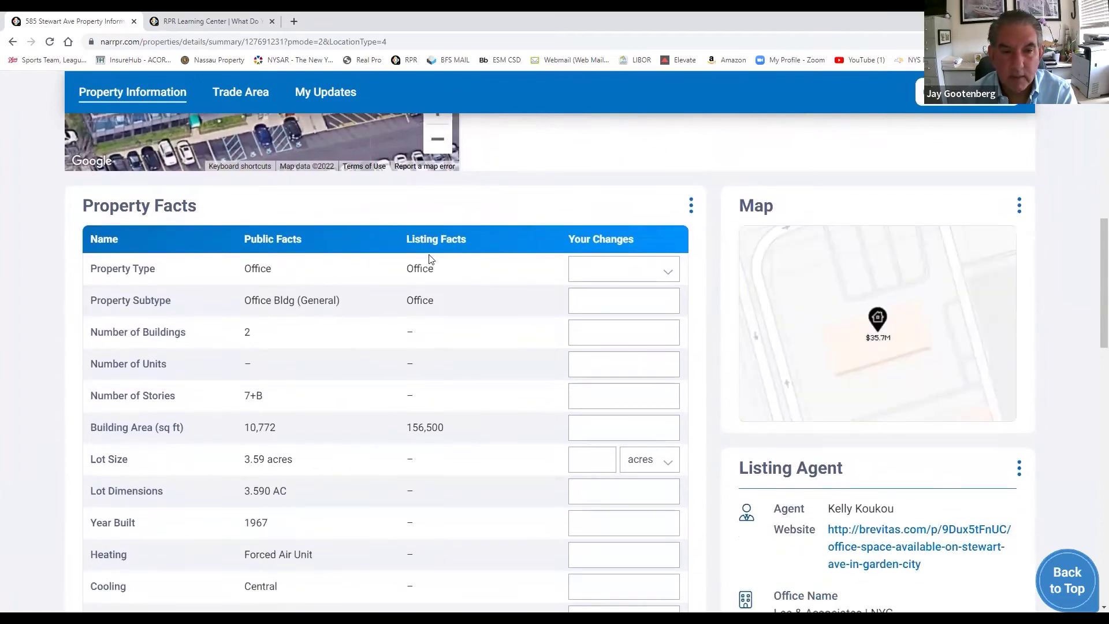
pyautogui.scroll(-1, 430, 259)
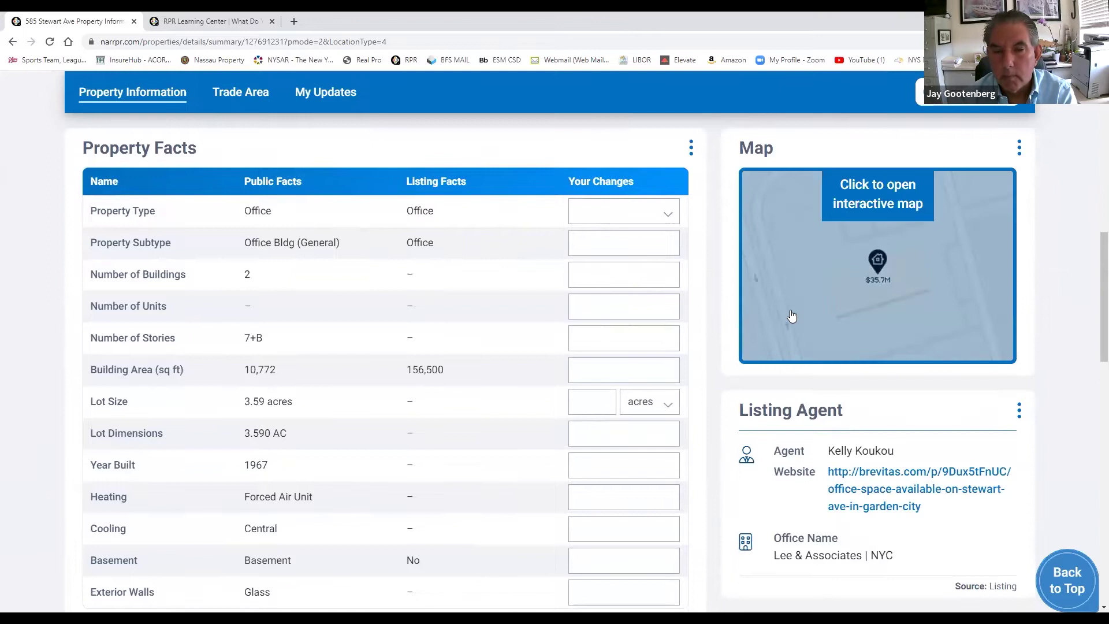
# Open the property's interactive map, show the wider area around the building, and review the Draw and Driving options.
pyautogui.click(771, 262)
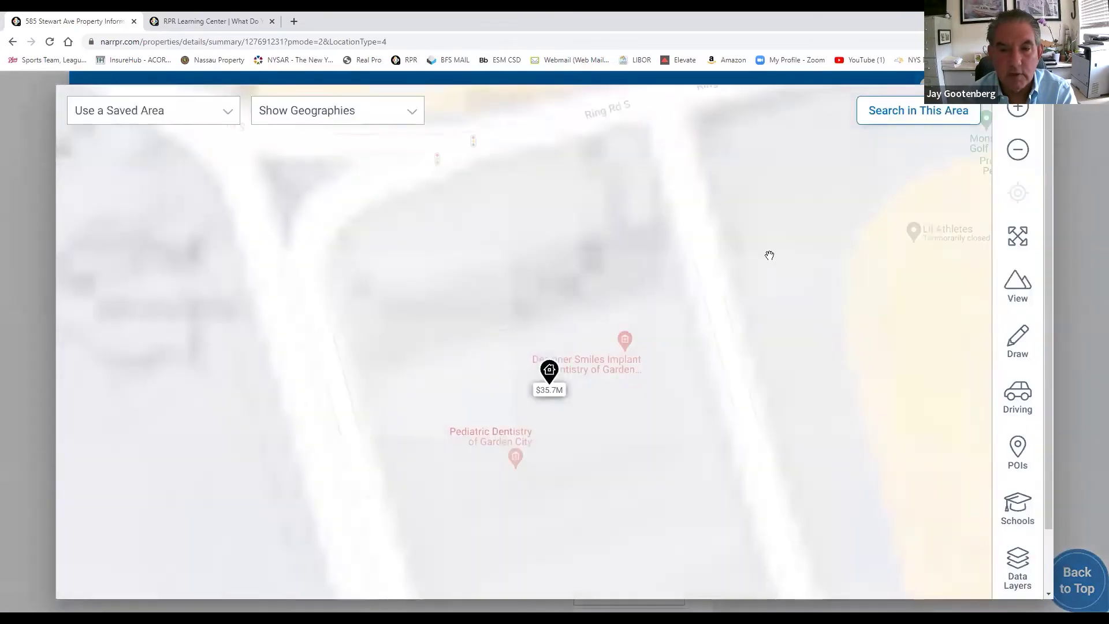
pyautogui.click(1018, 397)
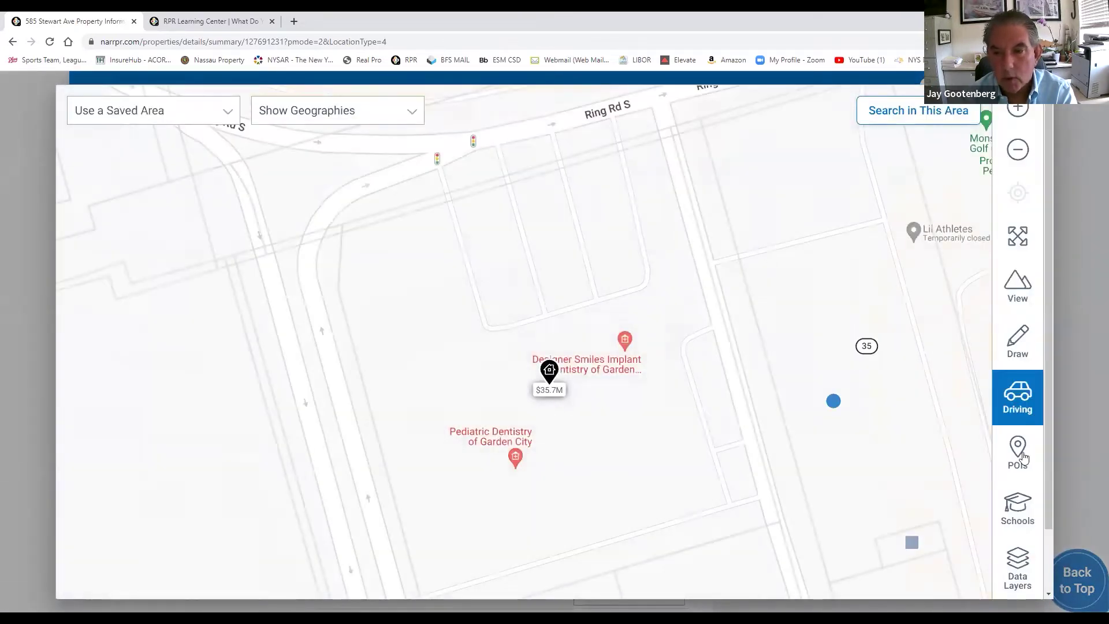
pyautogui.click(1022, 457)
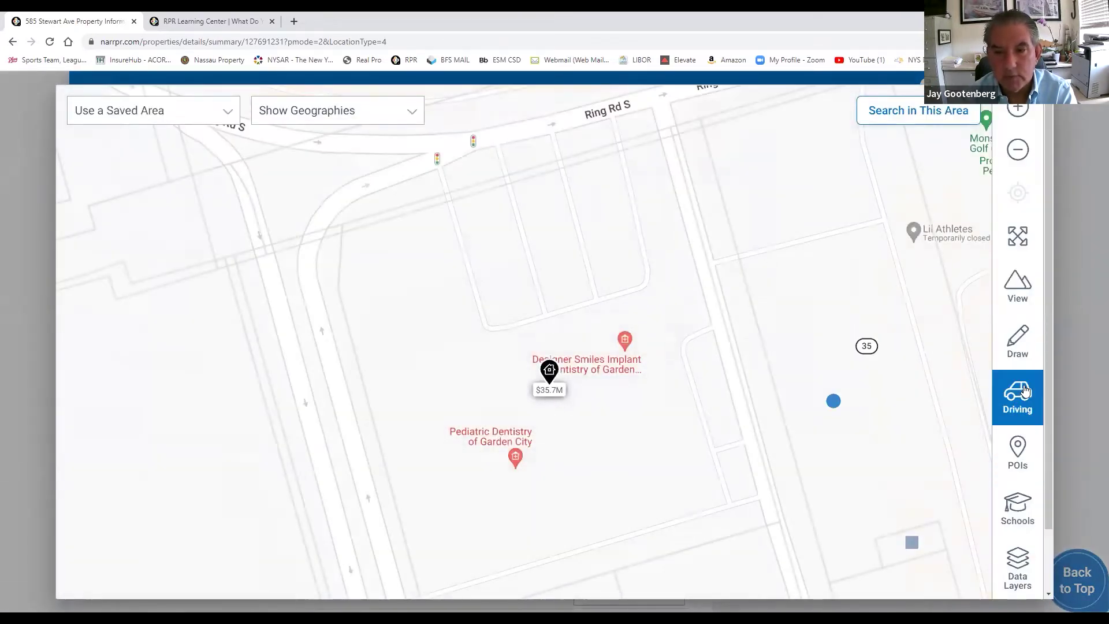
pyautogui.click(997, 328)
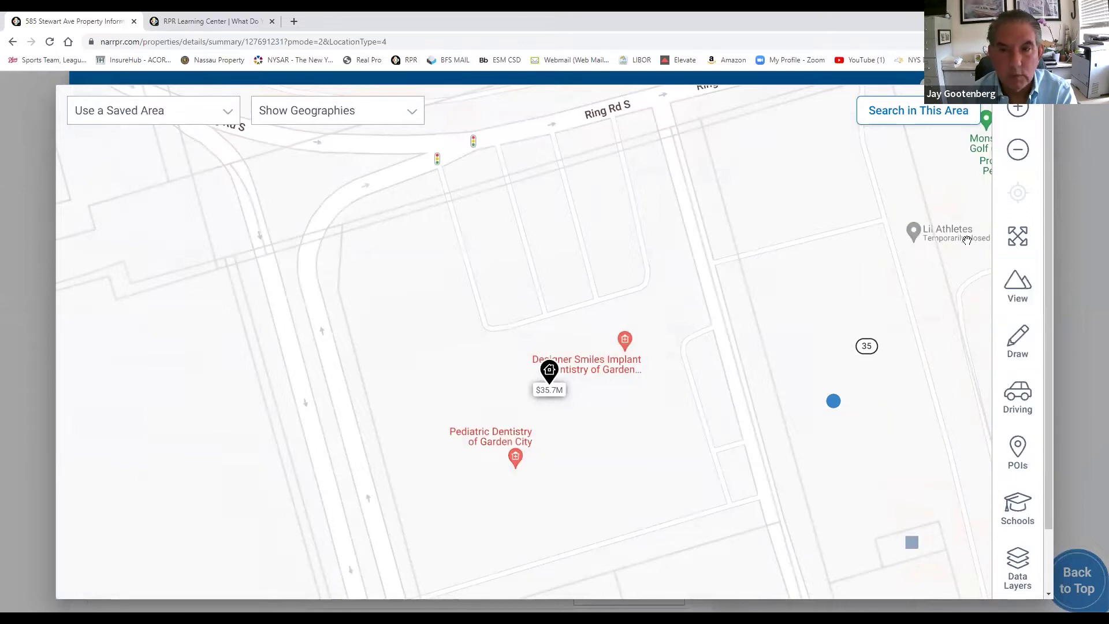
pyautogui.click(1018, 151)
pyautogui.click(1018, 152)
pyautogui.click(1018, 151)
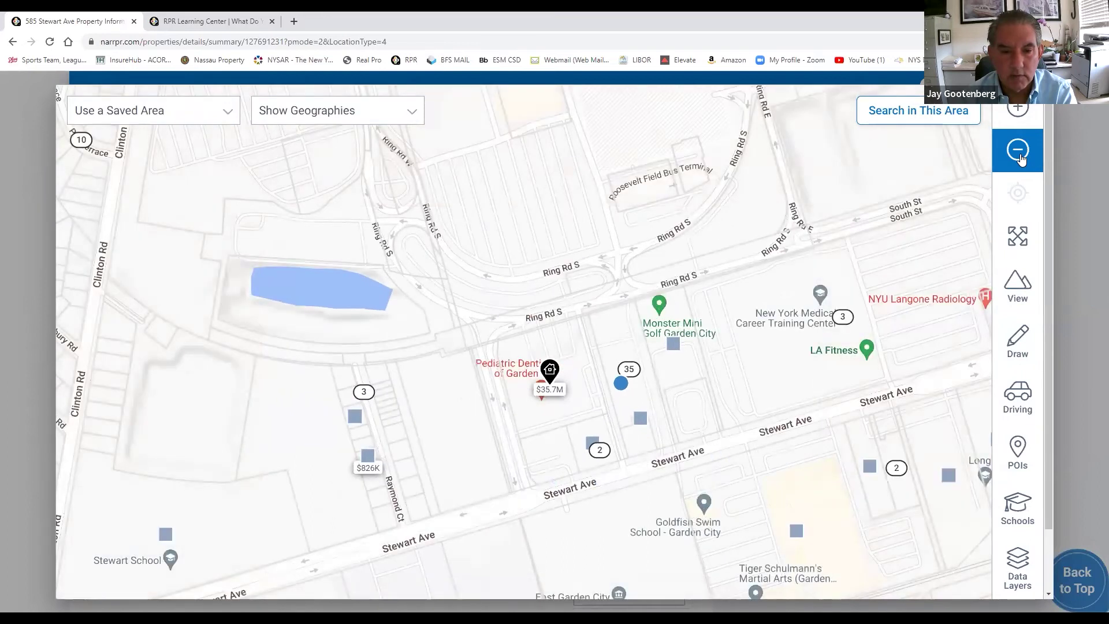
pyautogui.click(1018, 152)
pyautogui.click(1018, 151)
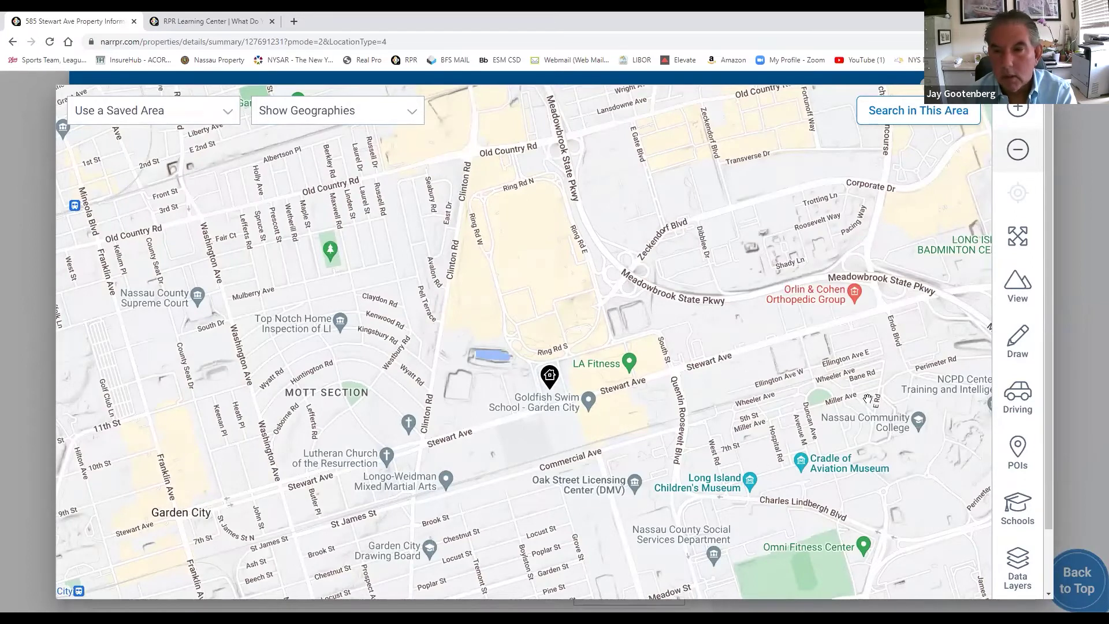
pyautogui.click(1017, 339)
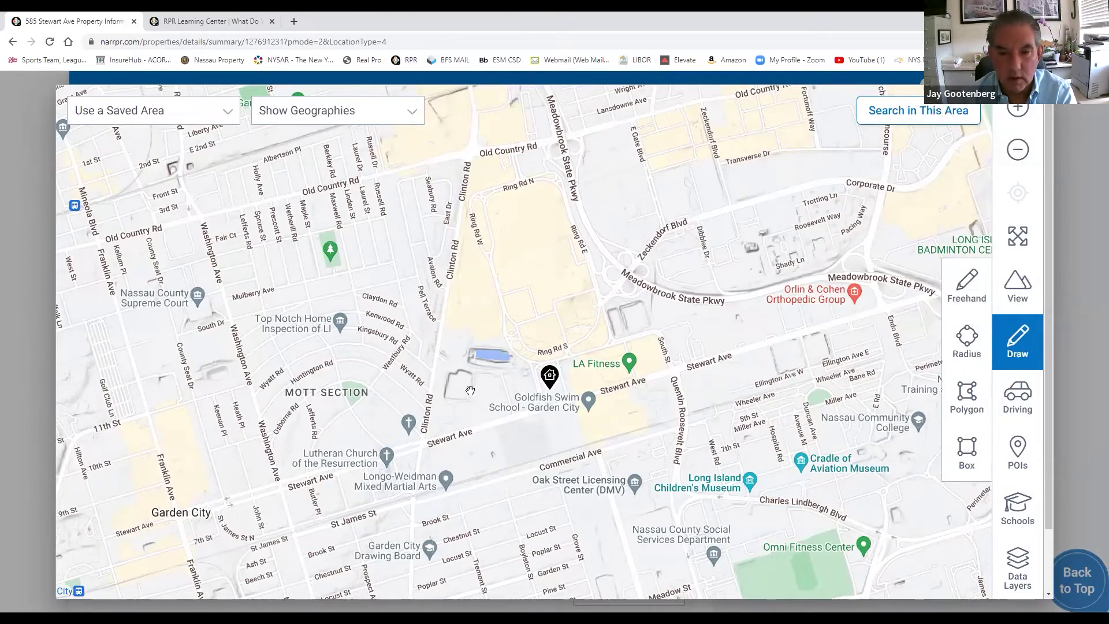
pyautogui.click(1022, 400)
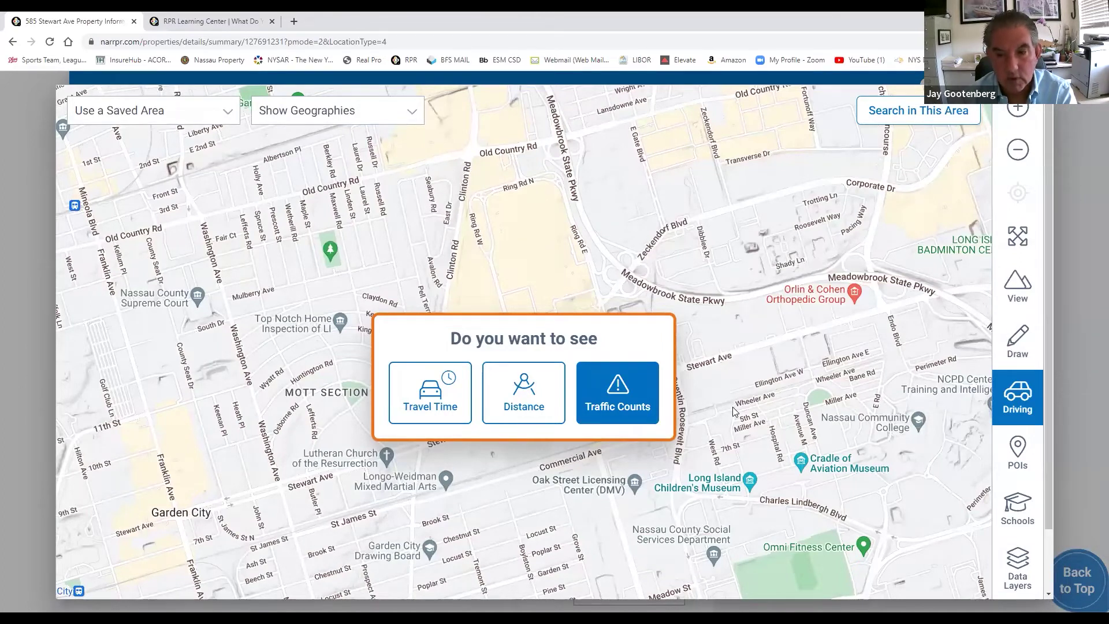
# Show all Community and Business points of interest on the map.
pyautogui.click(1018, 447)
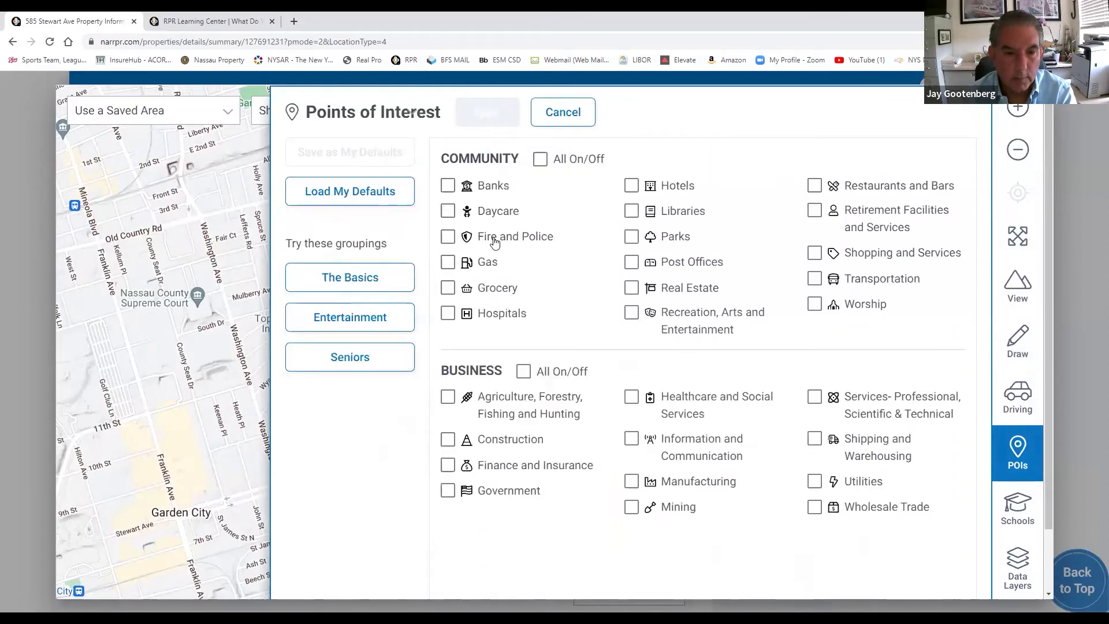
pyautogui.click(523, 372)
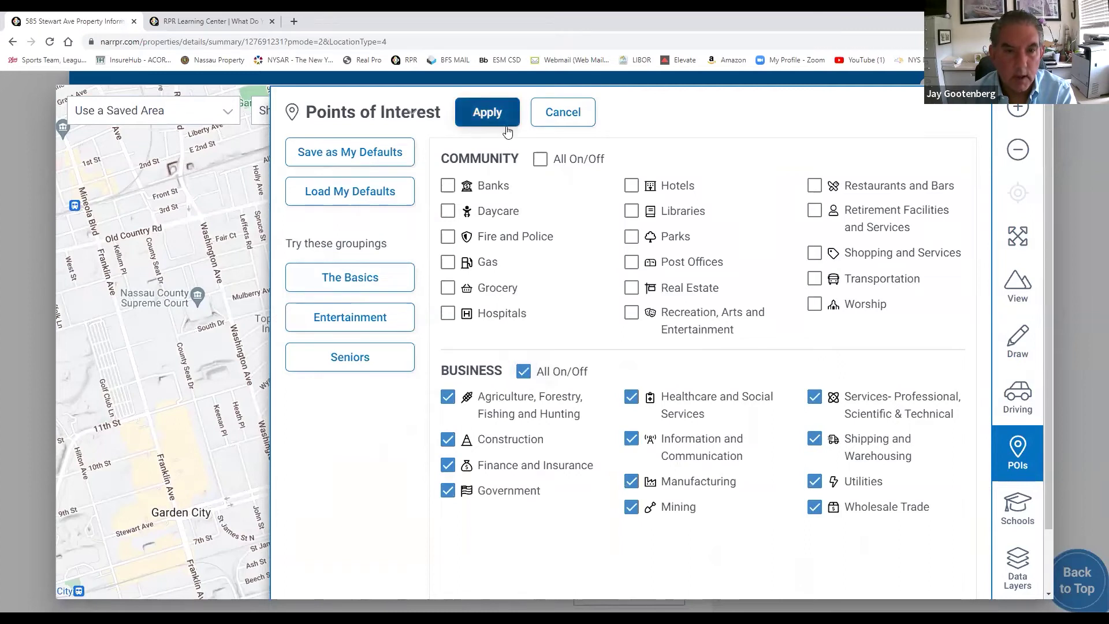
pyautogui.click(540, 158)
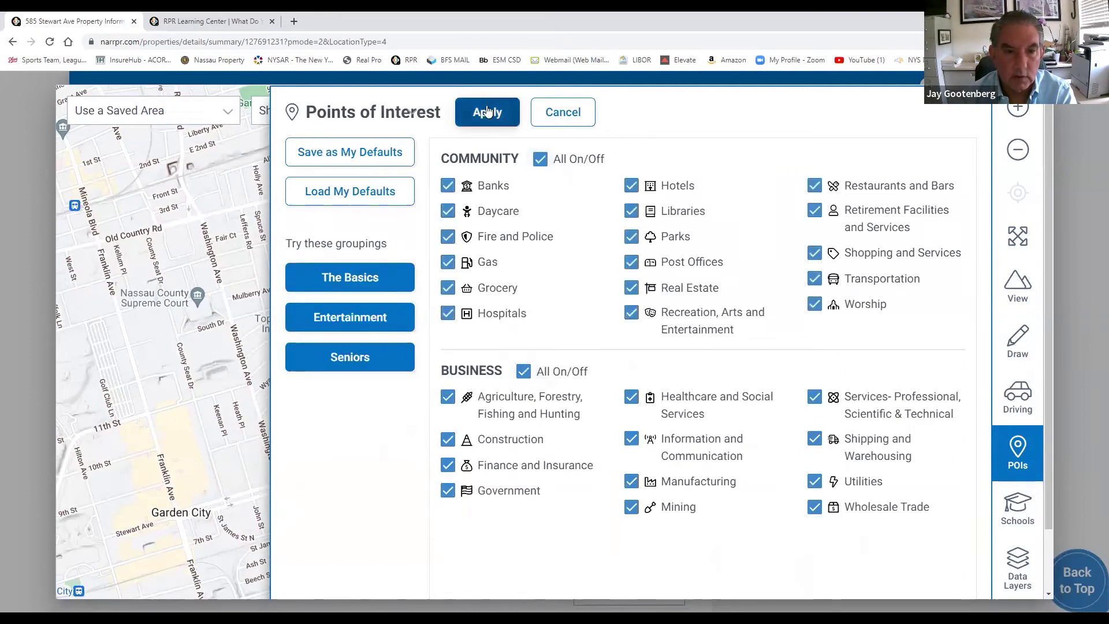
pyautogui.click(487, 111)
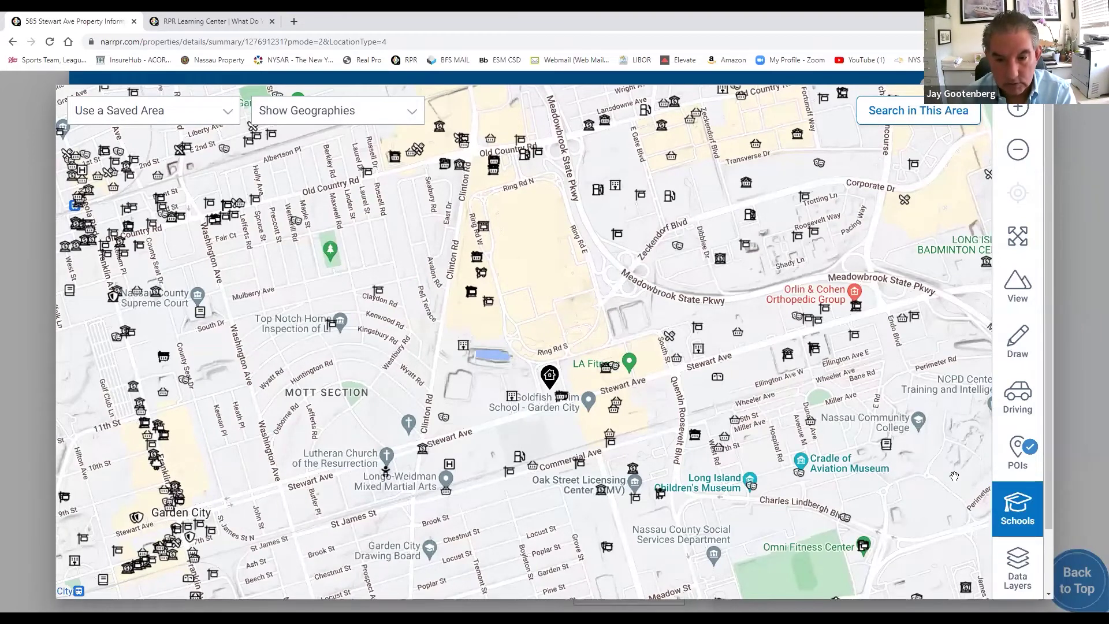
# Review the demographic and residential real estate data layers and turn on the Flood Zones layer.
pyautogui.scroll(-1, 1025, 497)
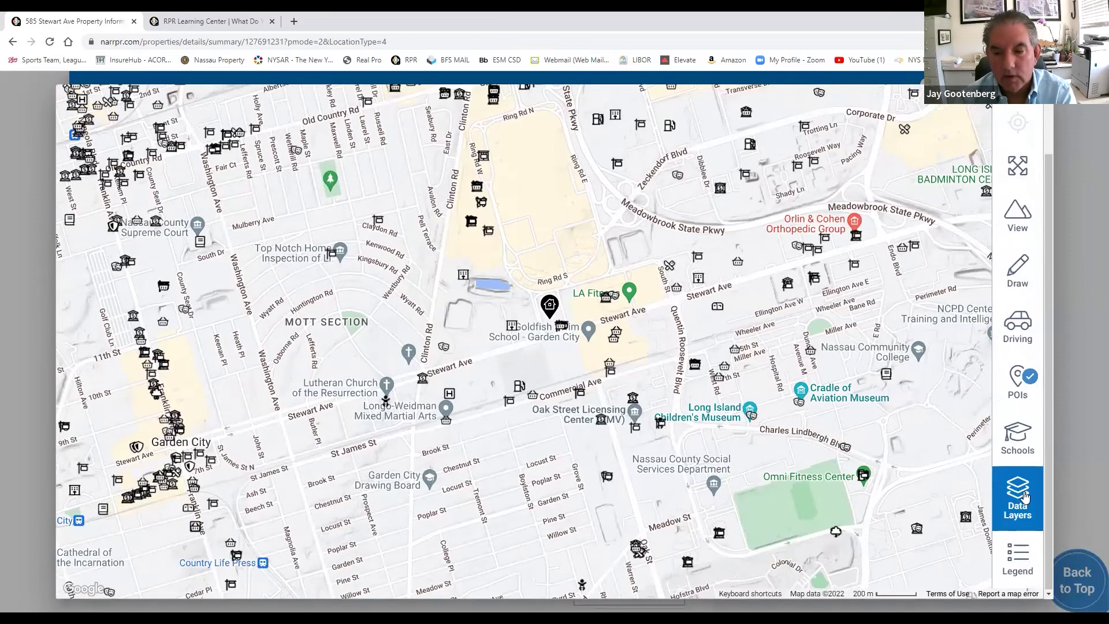
pyautogui.click(1025, 496)
pyautogui.scroll(1, 921, 468)
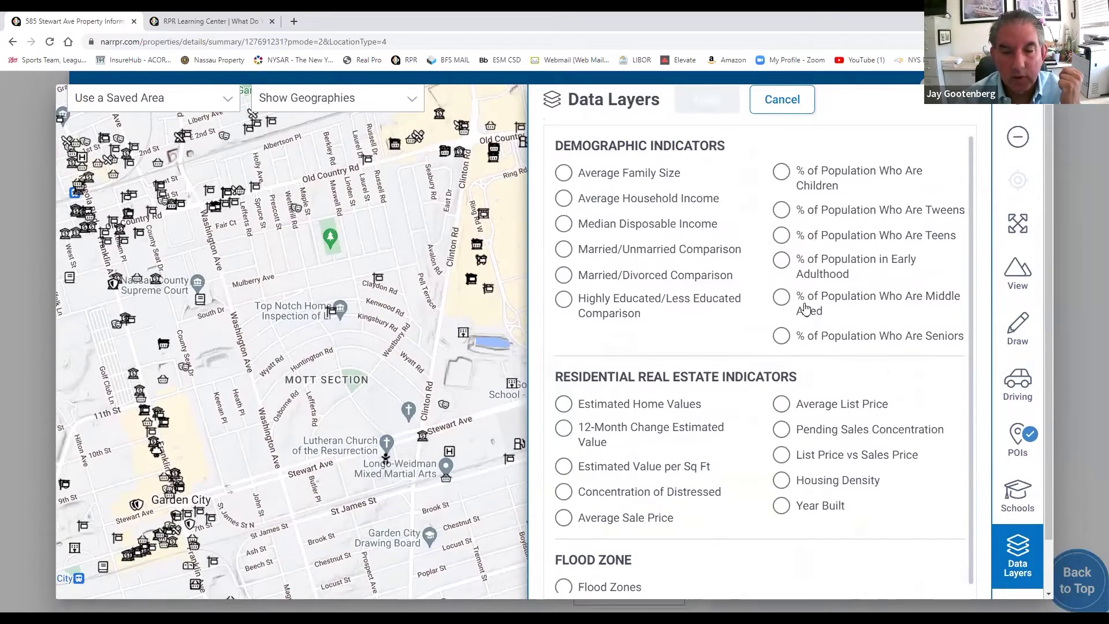
pyautogui.scroll(-1, 801, 378)
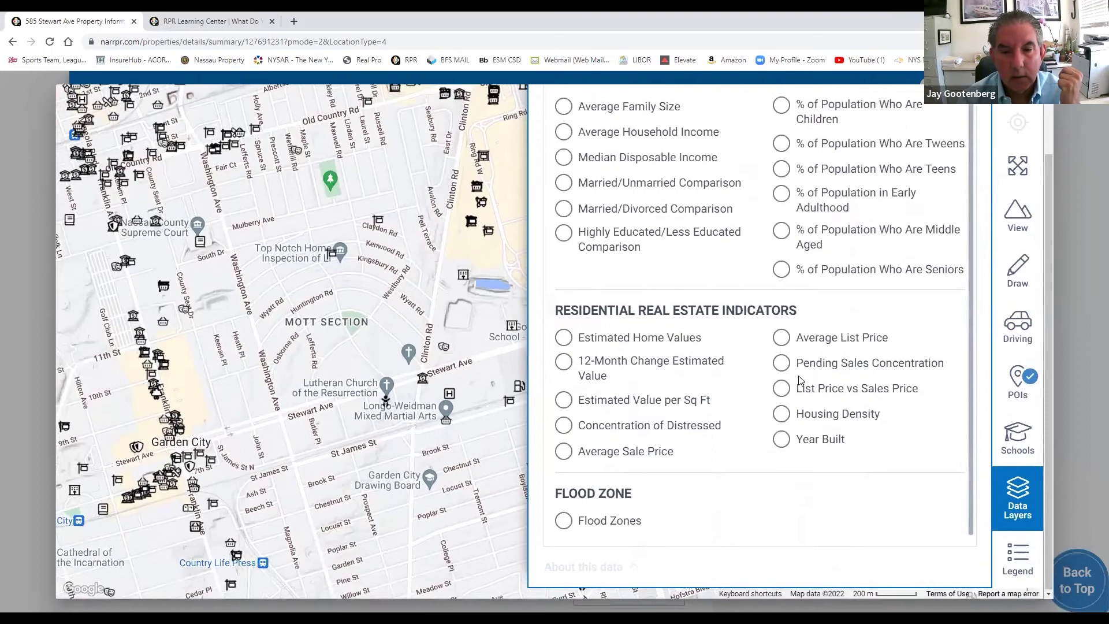
pyautogui.scroll(1, 794, 237)
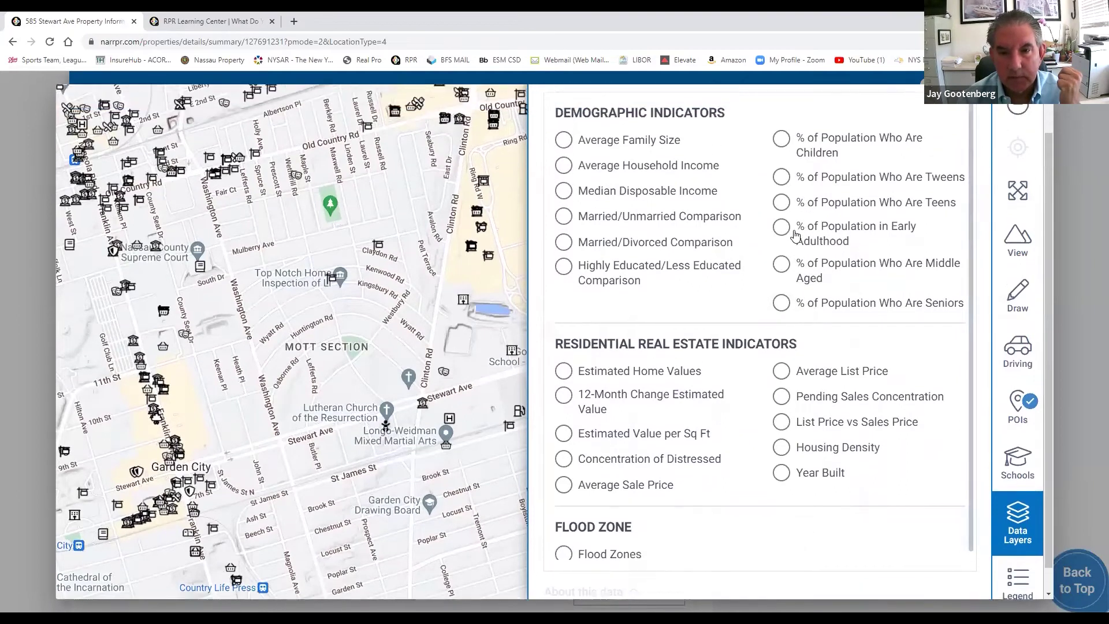
pyautogui.scroll(-1, 730, 511)
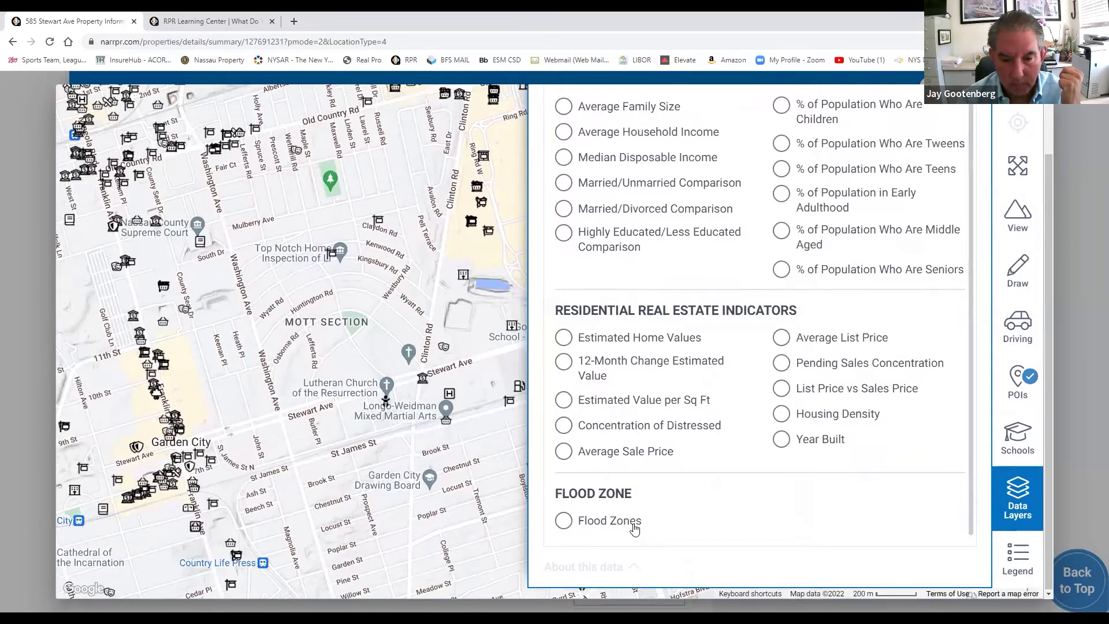
pyautogui.click(564, 521)
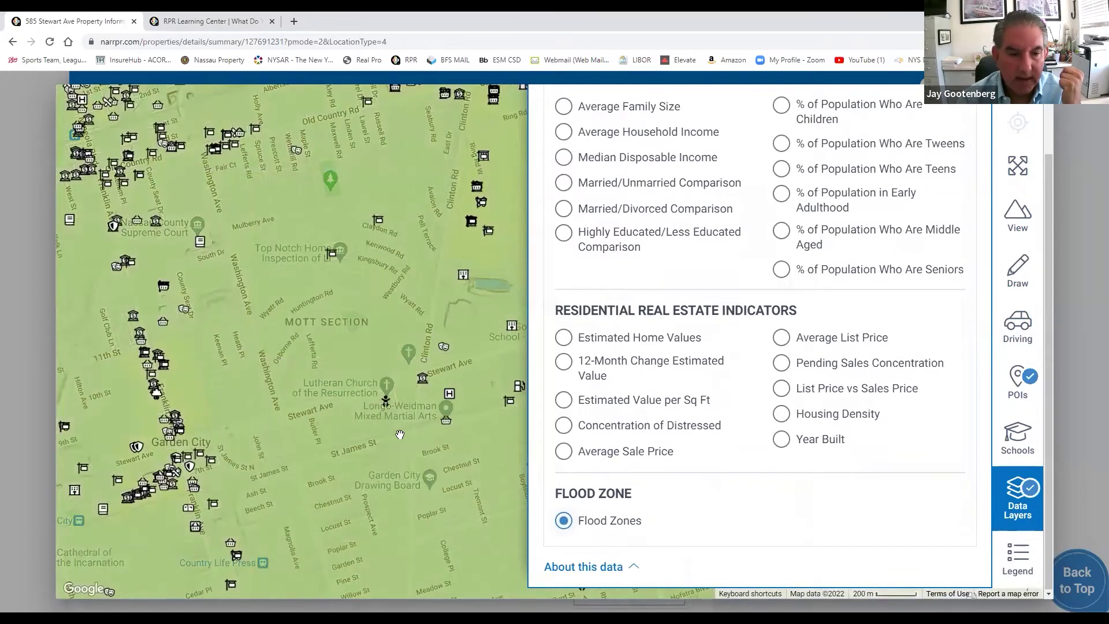
pyautogui.click(457, 359)
pyautogui.scroll(1, 531, 388)
pyautogui.scroll(-1, 531, 388)
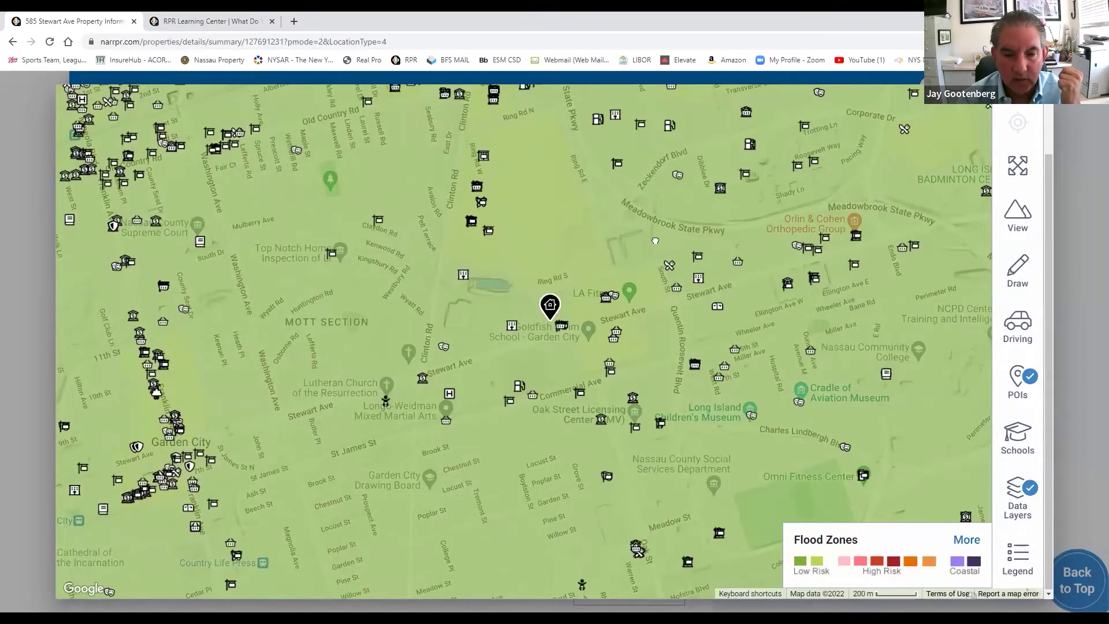
# Examine the flood zone risk colours south of the property, down to the shoreline around Baldwin Harbor, Baldwin Bay and Middle Bay.
pyautogui.moveTo(532, 387); pyautogui.dragTo(685, 270)
pyautogui.moveTo(604, 460); pyautogui.dragTo(659, 94)
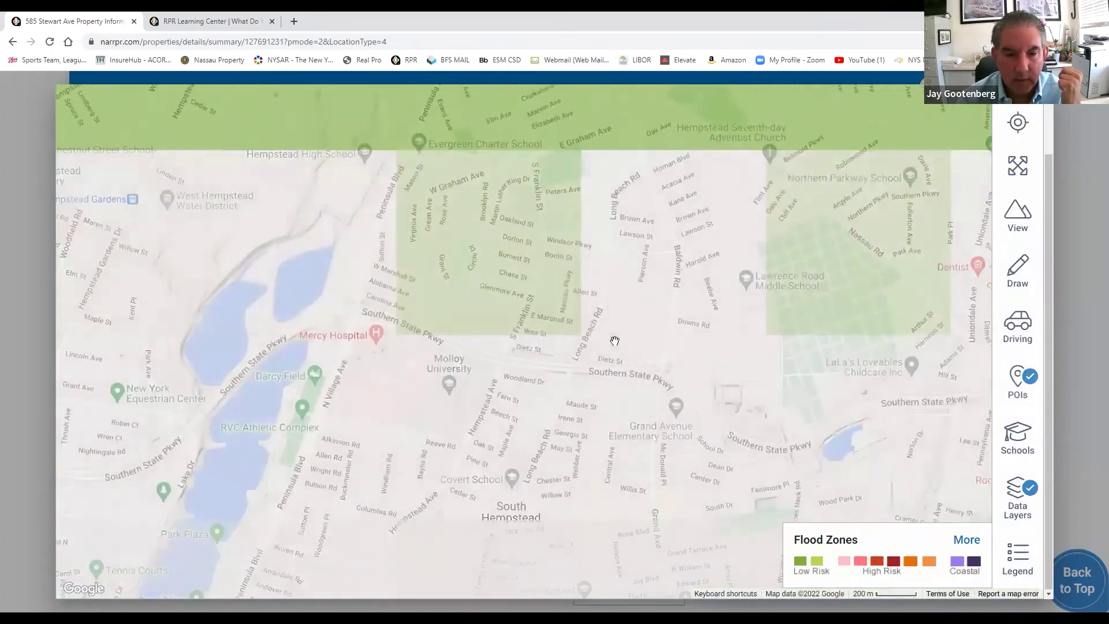
pyautogui.moveTo(576, 288); pyautogui.dragTo(574, 106)
pyautogui.moveTo(566, 307); pyautogui.dragTo(561, 168)
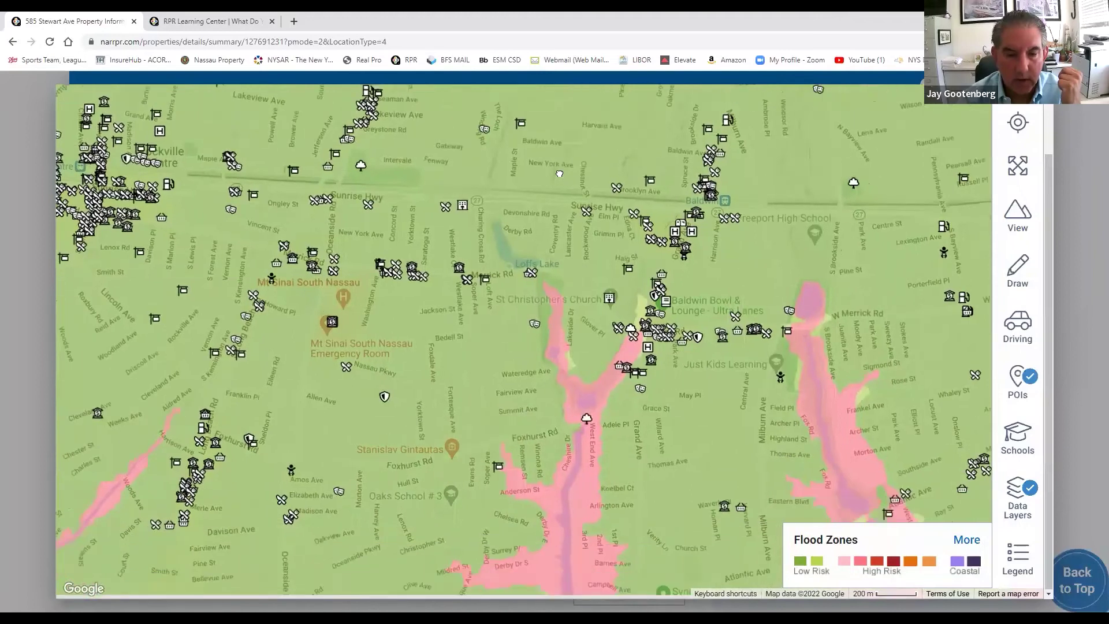
pyautogui.moveTo(623, 520); pyautogui.dragTo(612, 231)
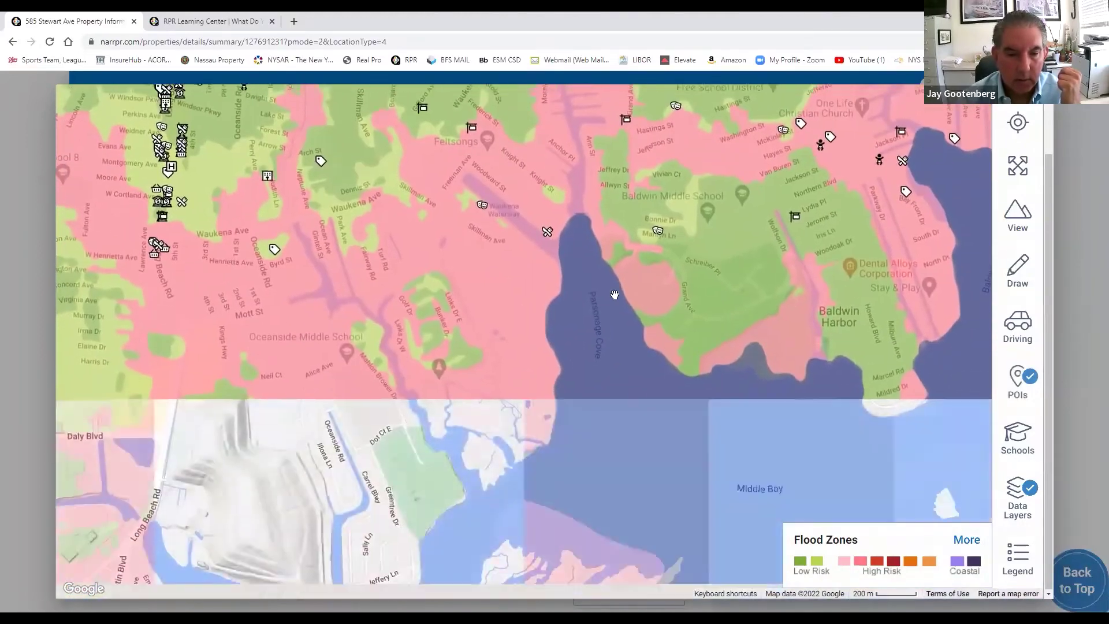
pyautogui.moveTo(639, 443); pyautogui.dragTo(629, 384)
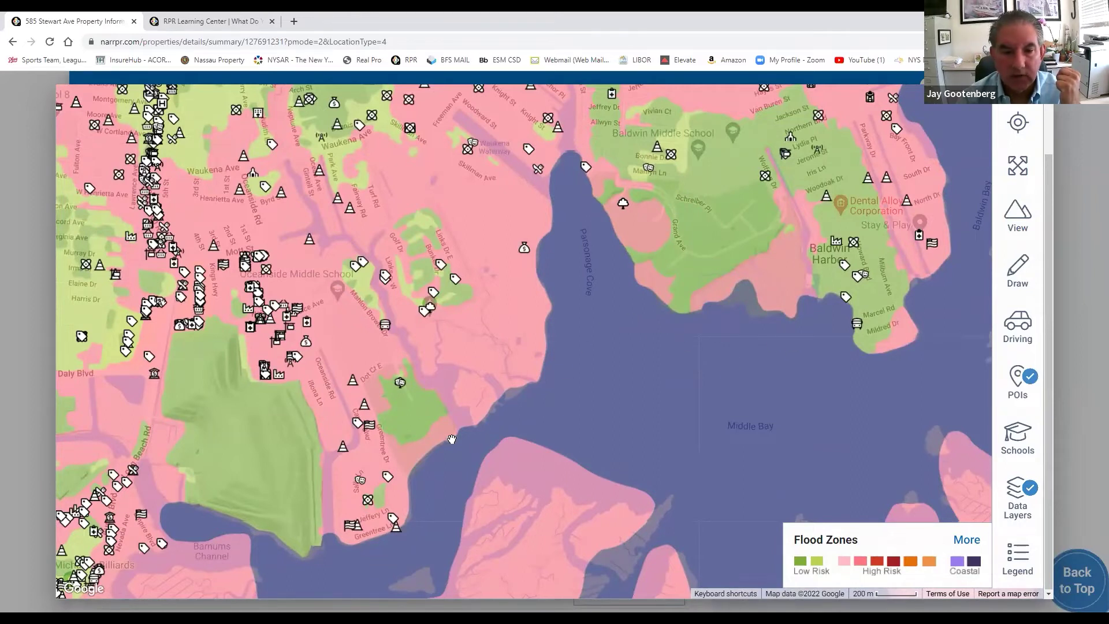
pyautogui.moveTo(774, 324); pyautogui.dragTo(434, 459)
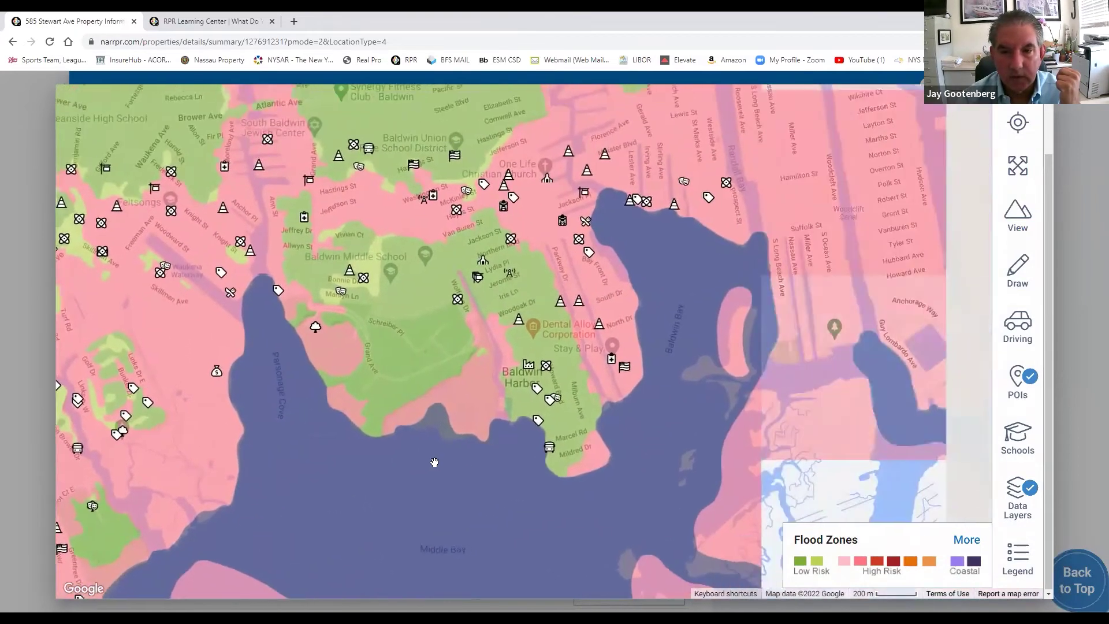
pyautogui.moveTo(783, 416); pyautogui.dragTo(422, 401)
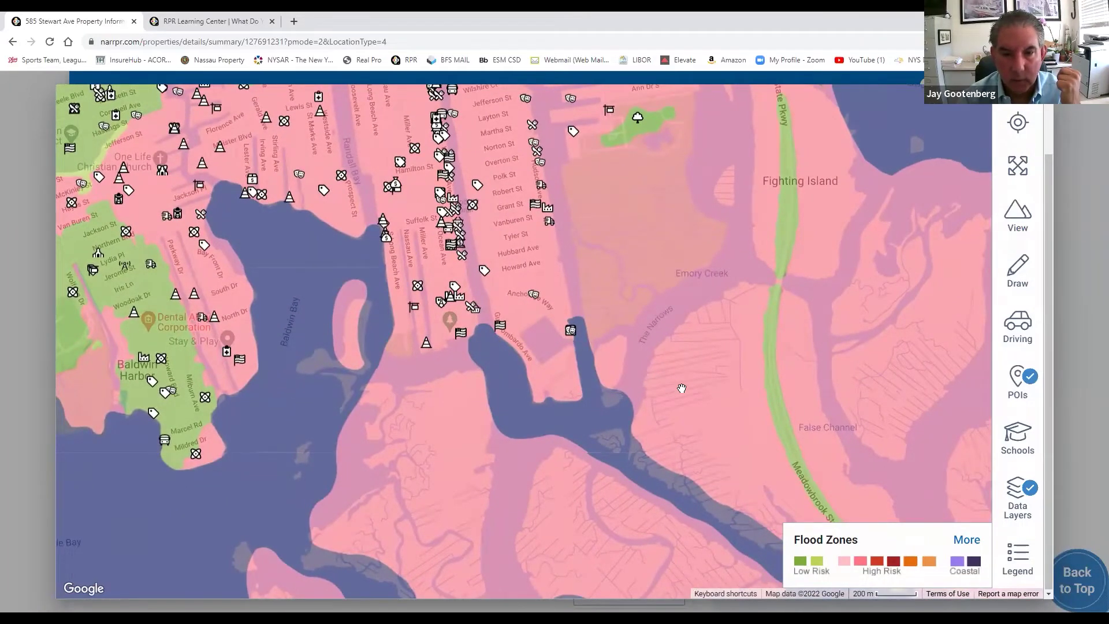
# Review the available data layers again, read the map legend's listing status symbols, and close the interactive map.
pyautogui.scroll(1, 598, 380)
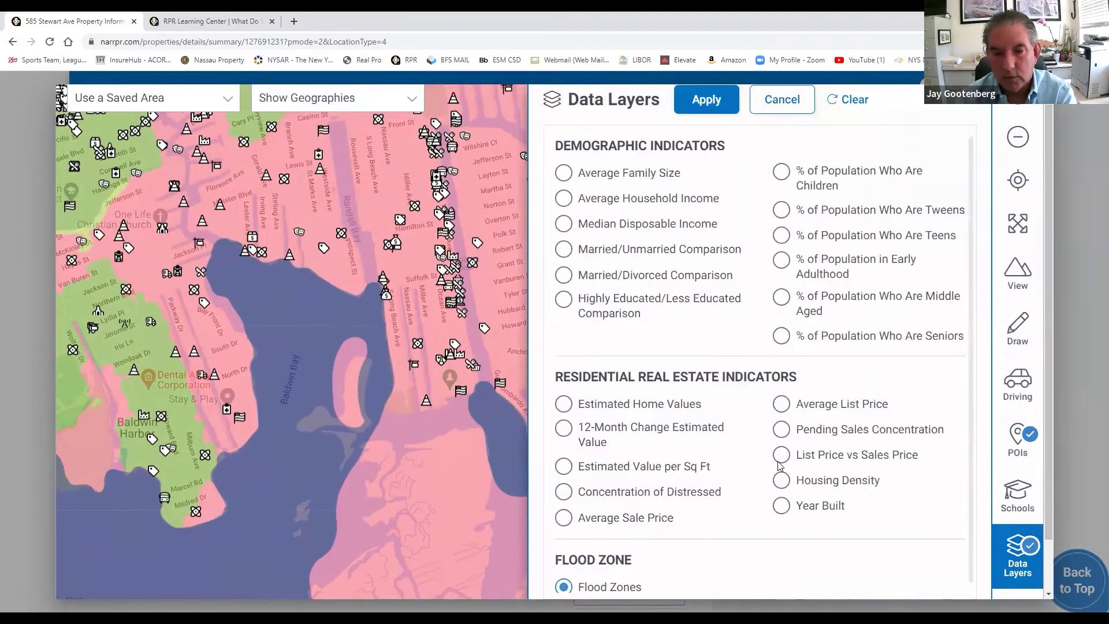
pyautogui.scroll(-1, 563, 585)
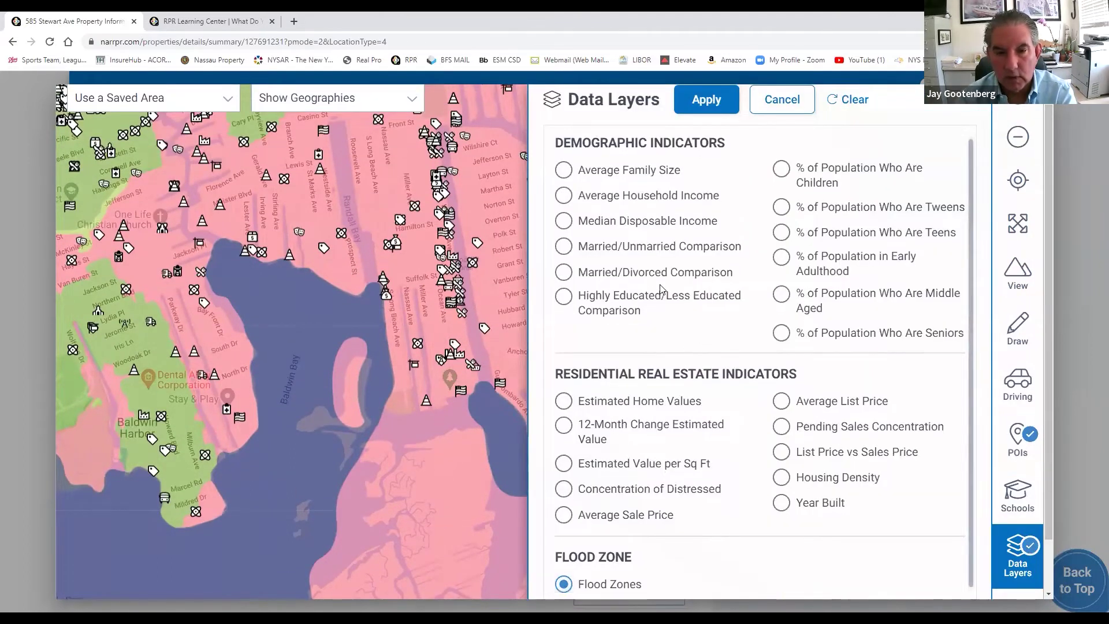
pyautogui.scroll(-1, 847, 316)
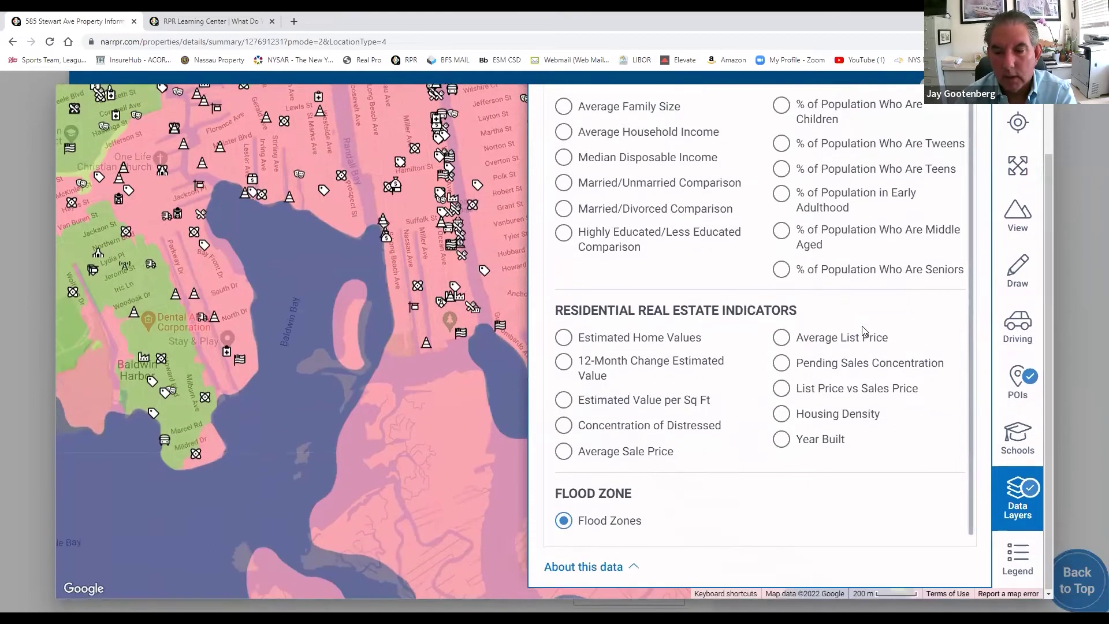
pyautogui.click(1013, 561)
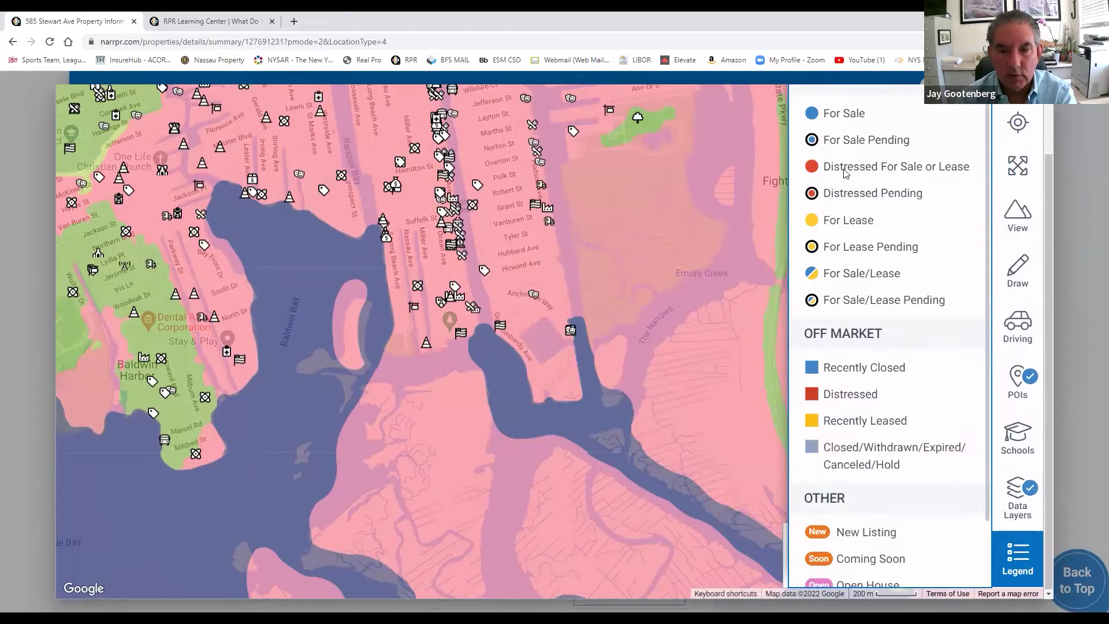
pyautogui.scroll(-1, 883, 401)
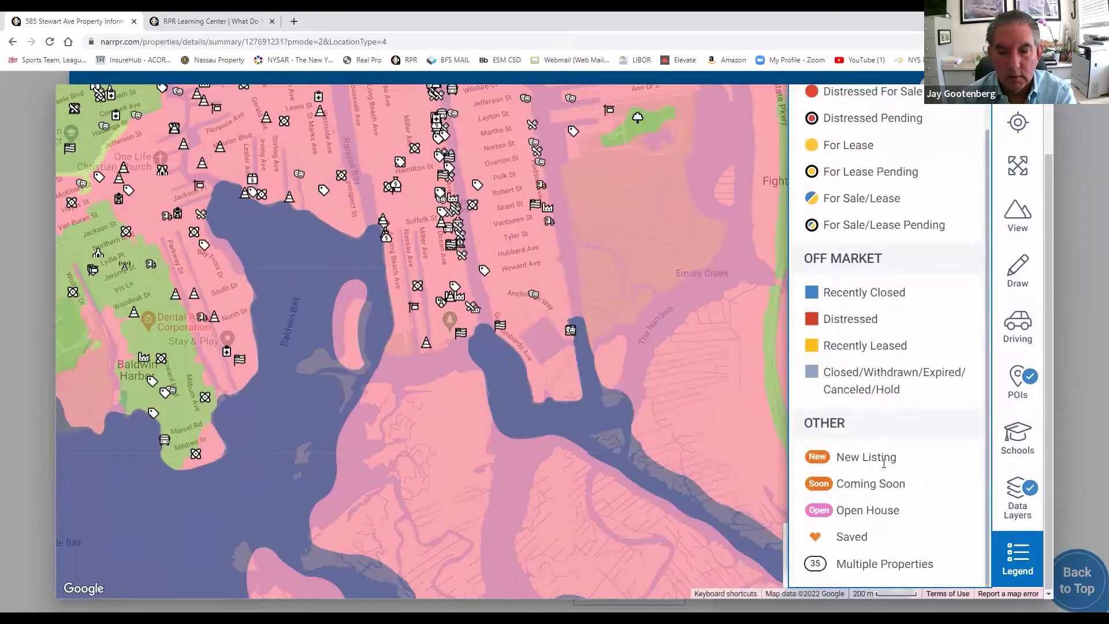
pyautogui.scroll(1, 883, 463)
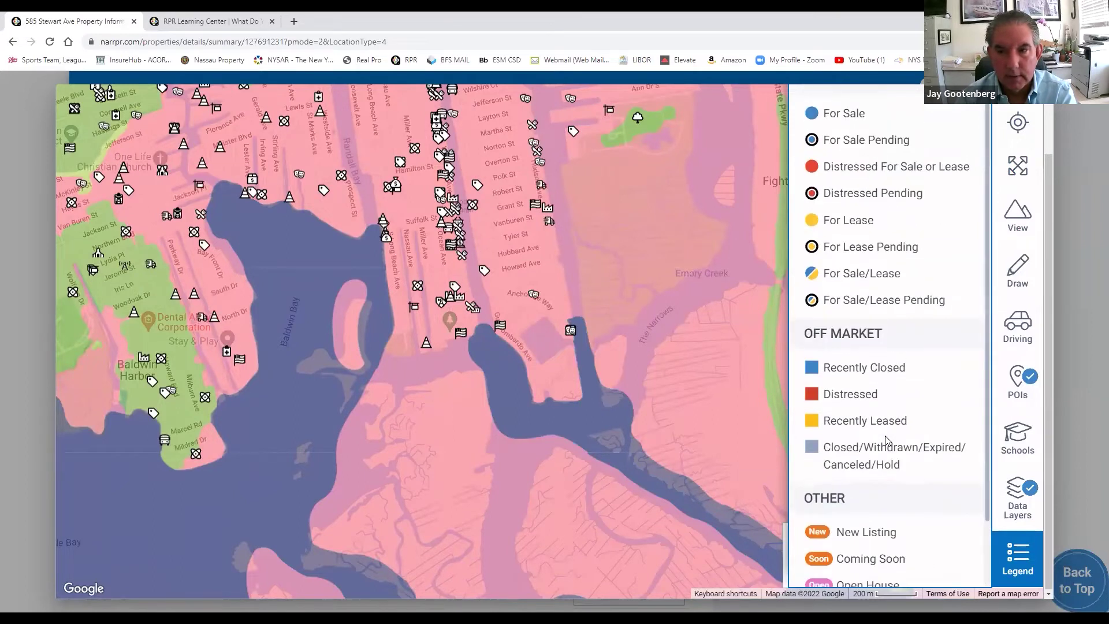
pyautogui.click(1093, 258)
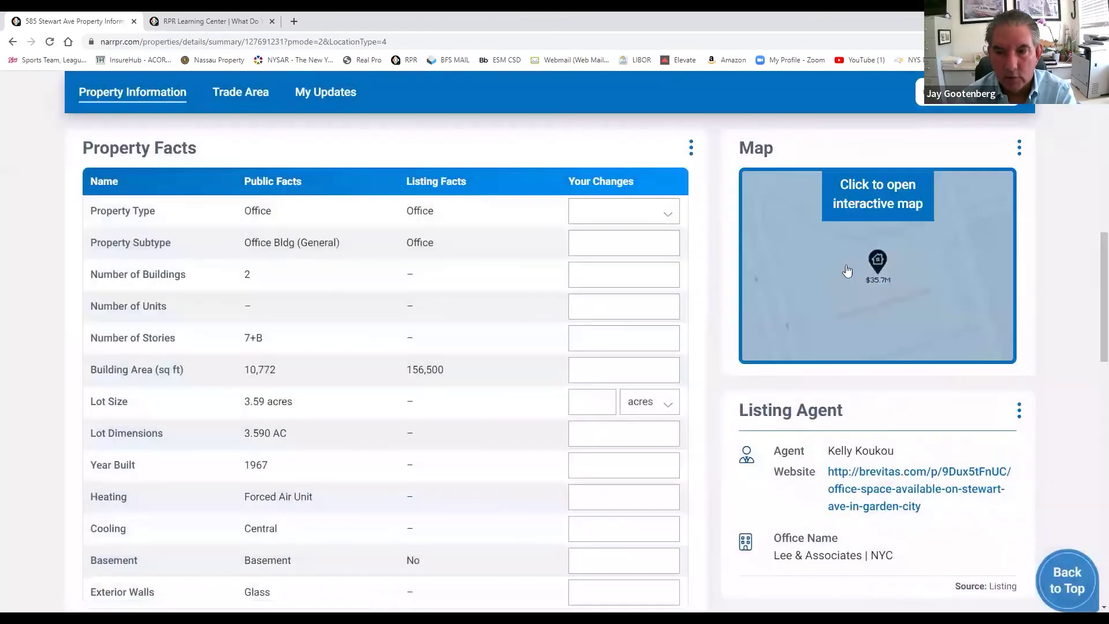
# Examine the property's Listing Agent details and the sale and lease entries under Multiple Listings.
pyautogui.scroll(-2, 823, 382)
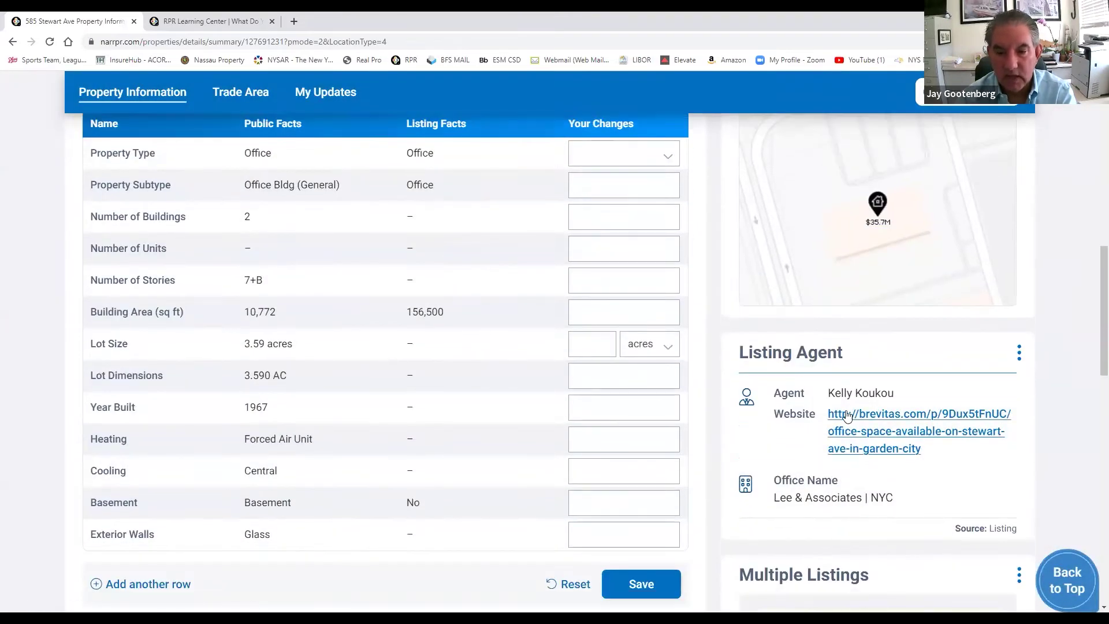
pyautogui.scroll(-5, 852, 413)
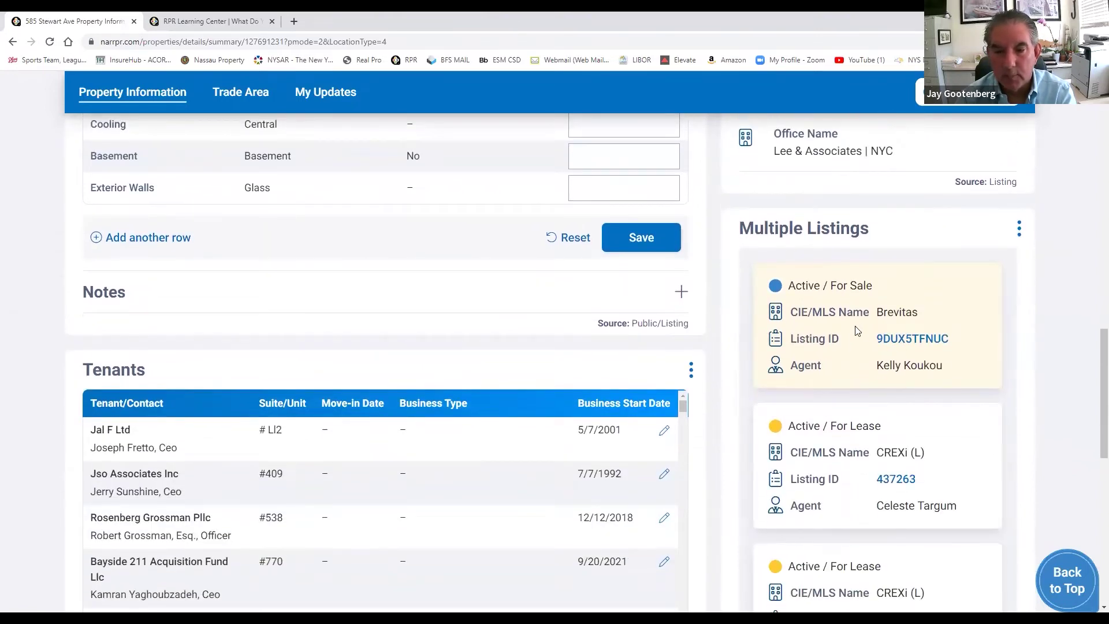
pyautogui.scroll(-5, 856, 330)
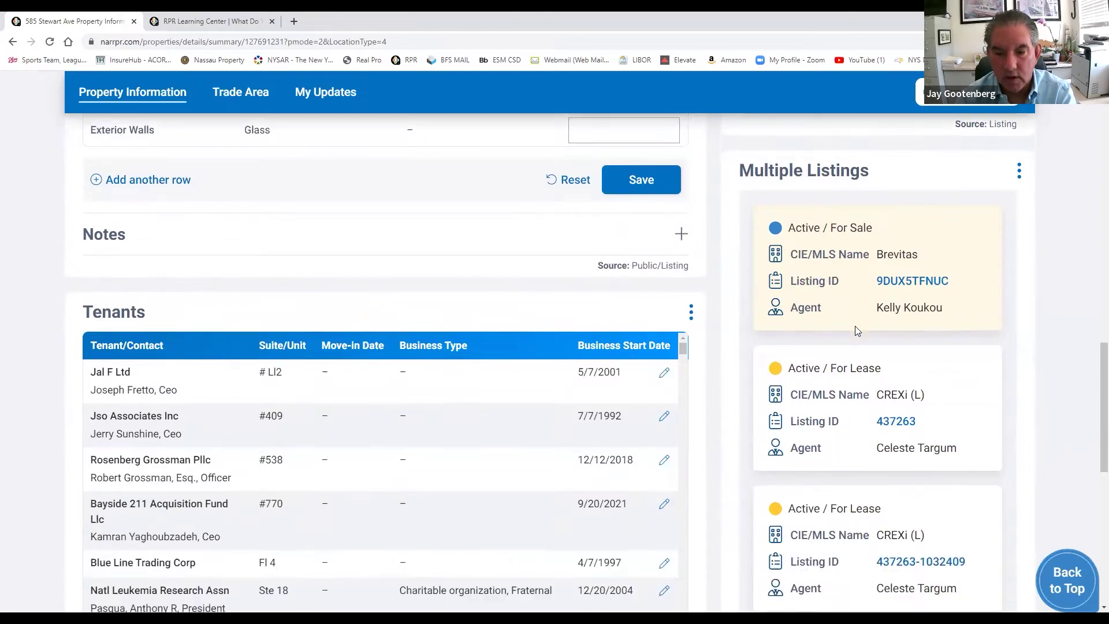
# Compare the public and listing entries in the Property Facts table, down to the Notes section.
pyautogui.scroll(-4, 856, 331)
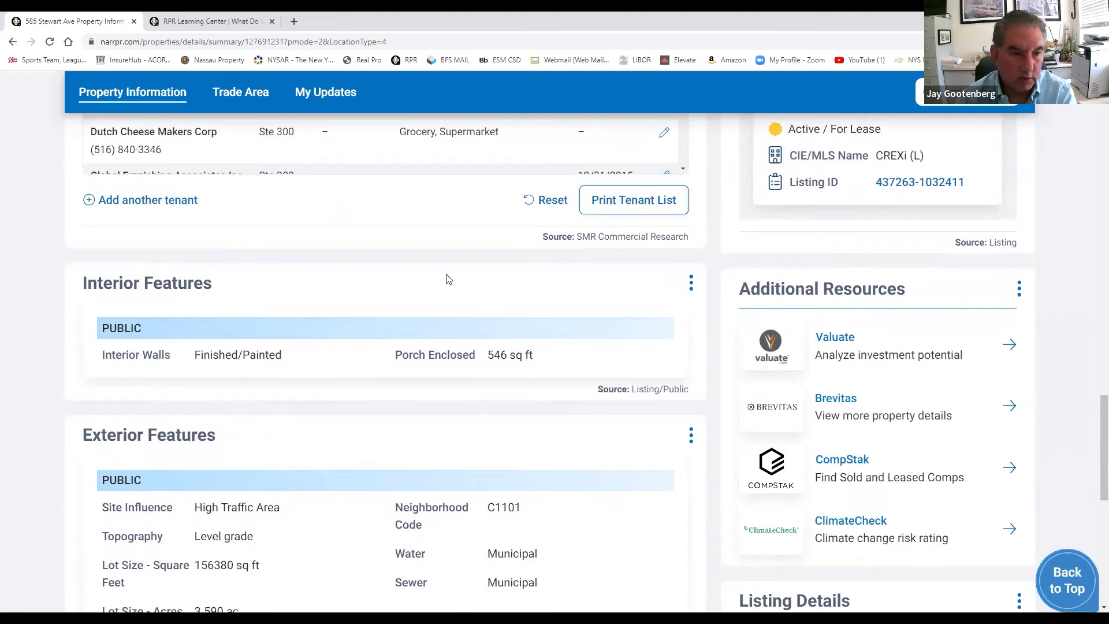
pyautogui.scroll(10, 445, 279)
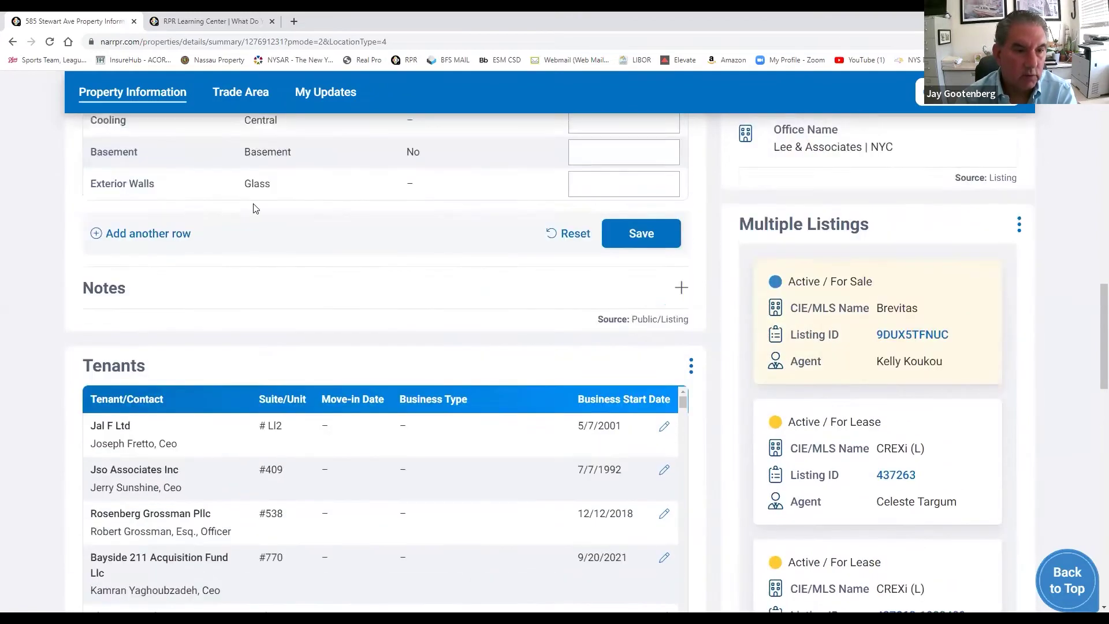
pyautogui.scroll(8, 254, 208)
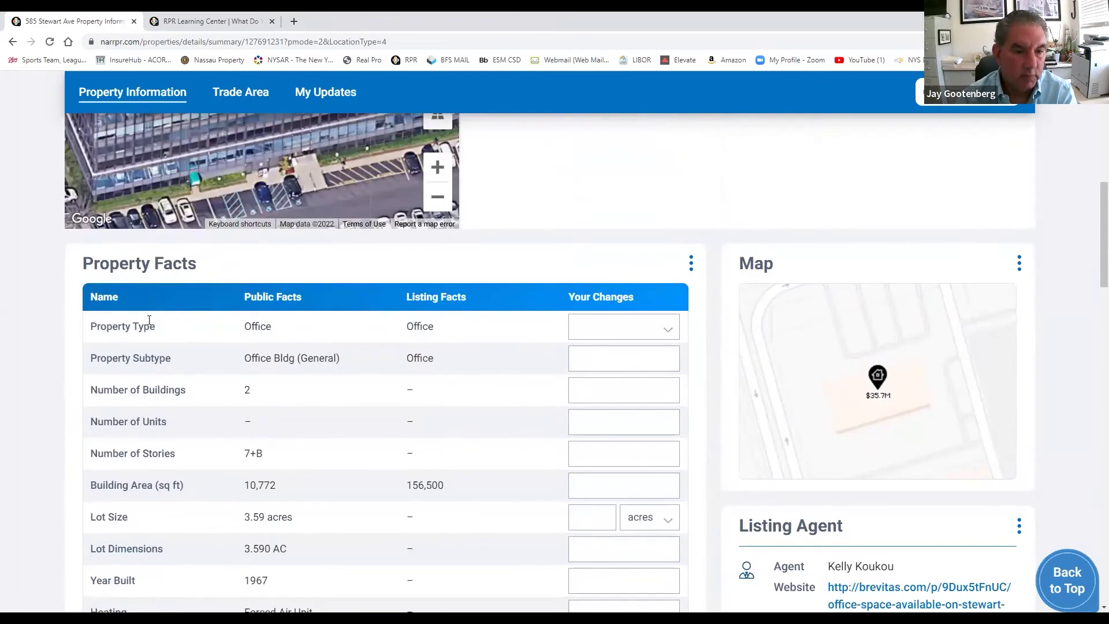
pyautogui.scroll(-4, 392, 323)
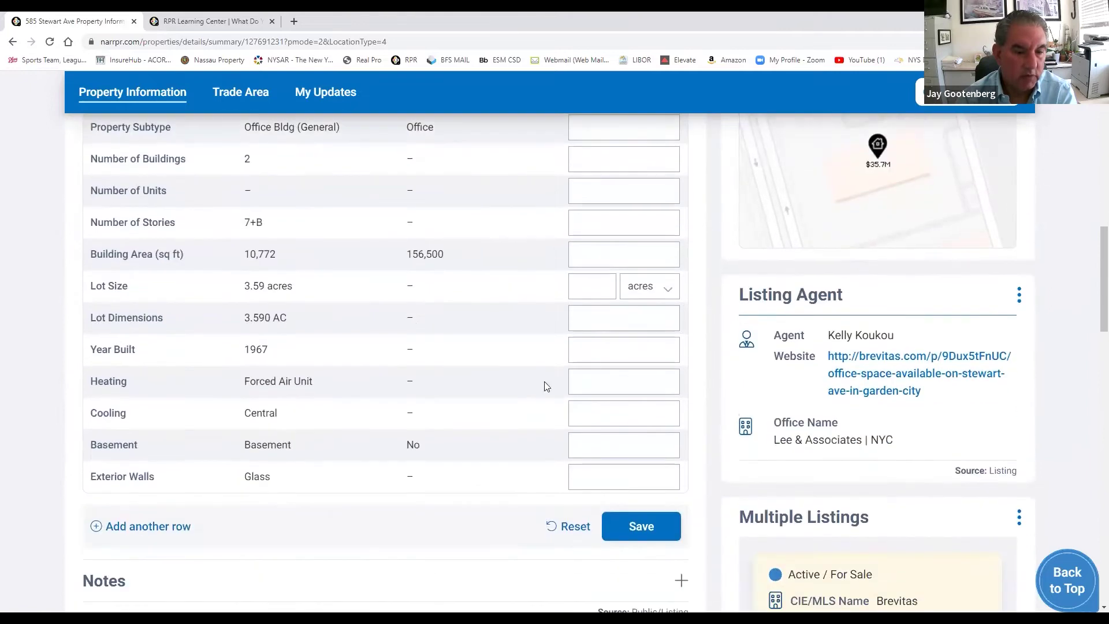
pyautogui.scroll(-4, 357, 405)
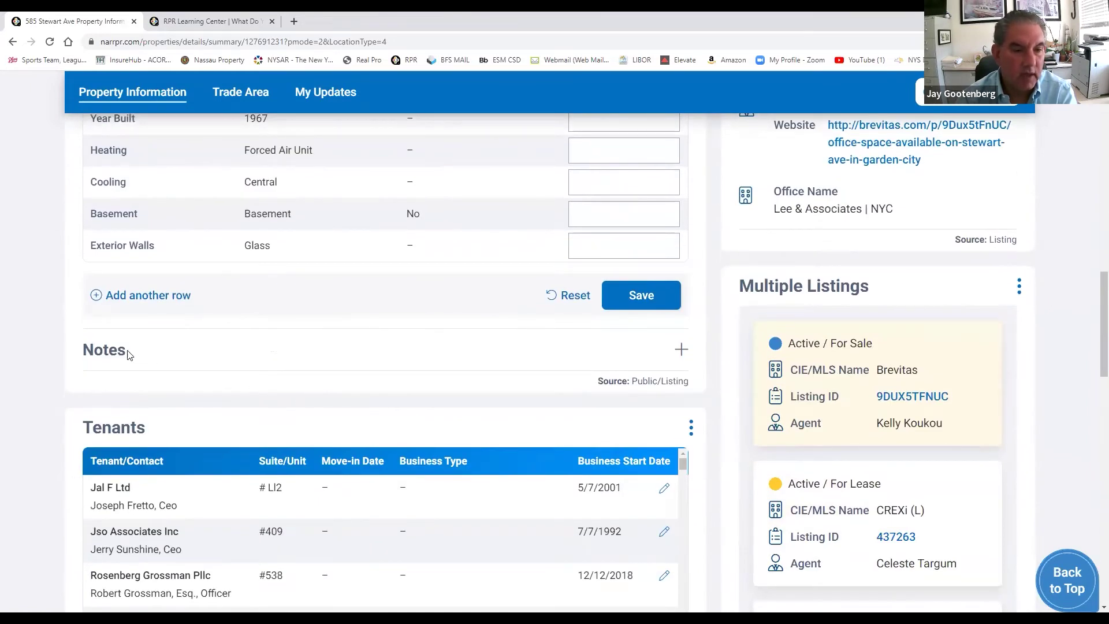
# Start adding a row to Property Facts, read the available facts from Airport Access to Utilities, and close the list.
pyautogui.click(129, 296)
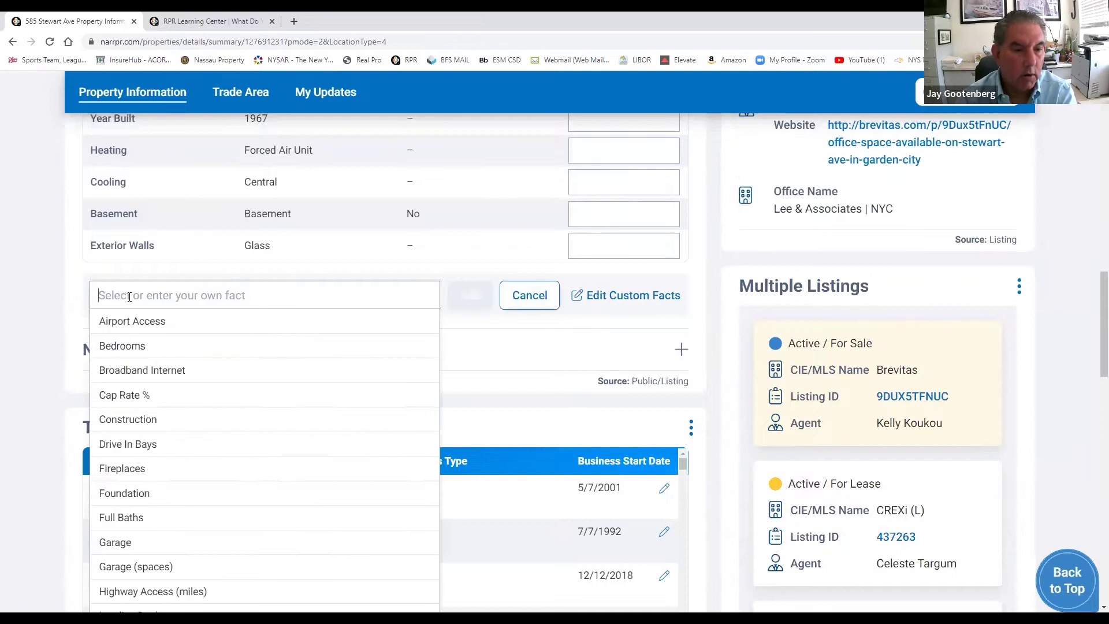
pyautogui.scroll(-7, 143, 372)
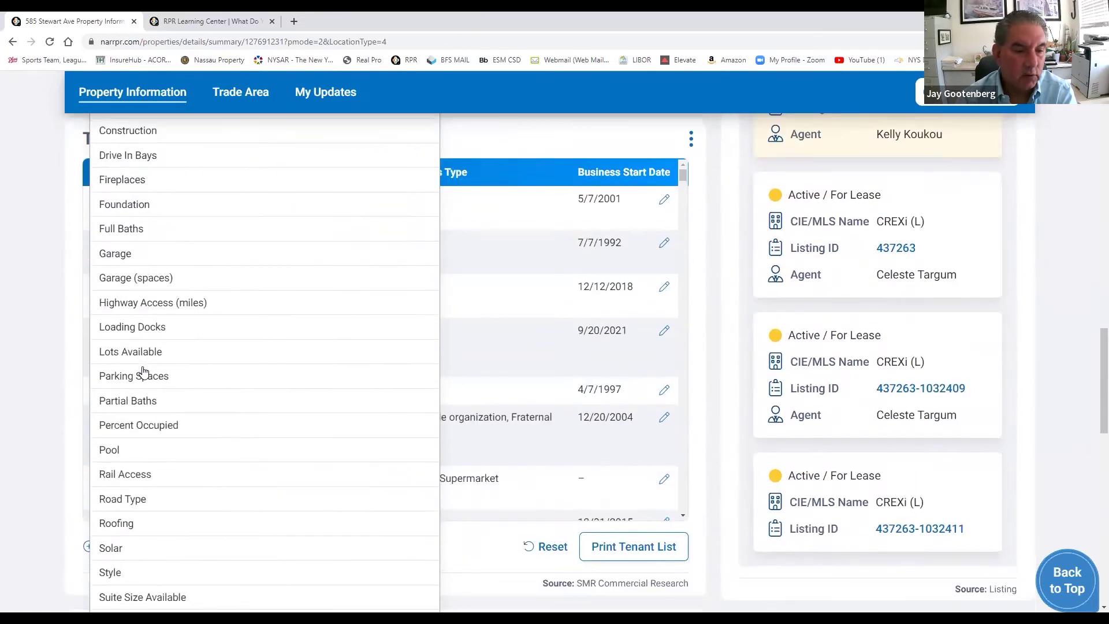
pyautogui.scroll(-4, 144, 372)
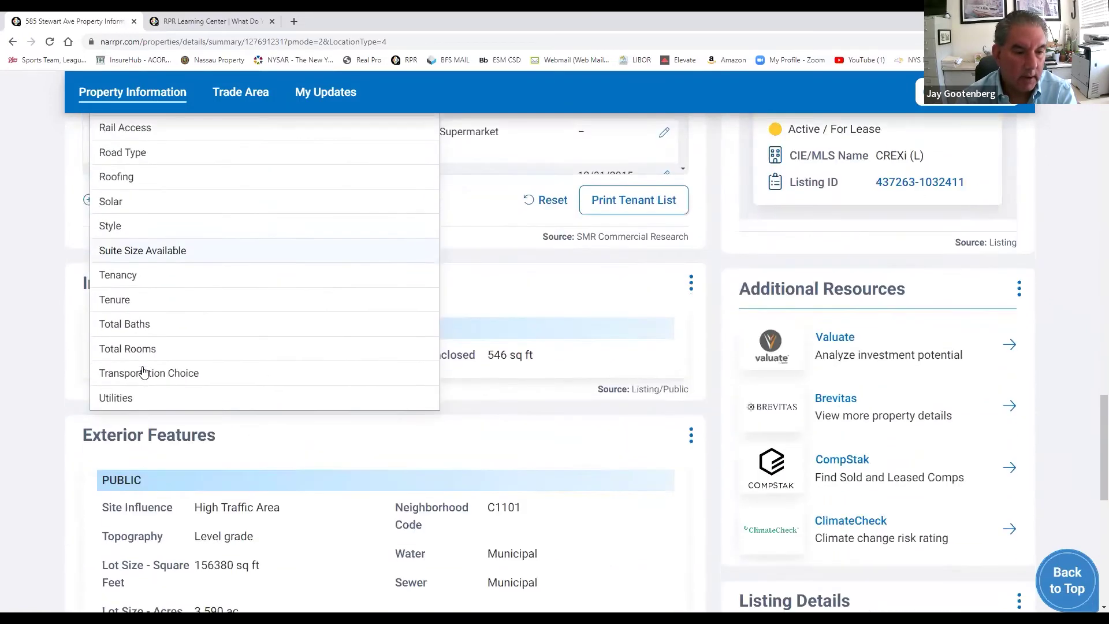
pyautogui.scroll(5, 144, 369)
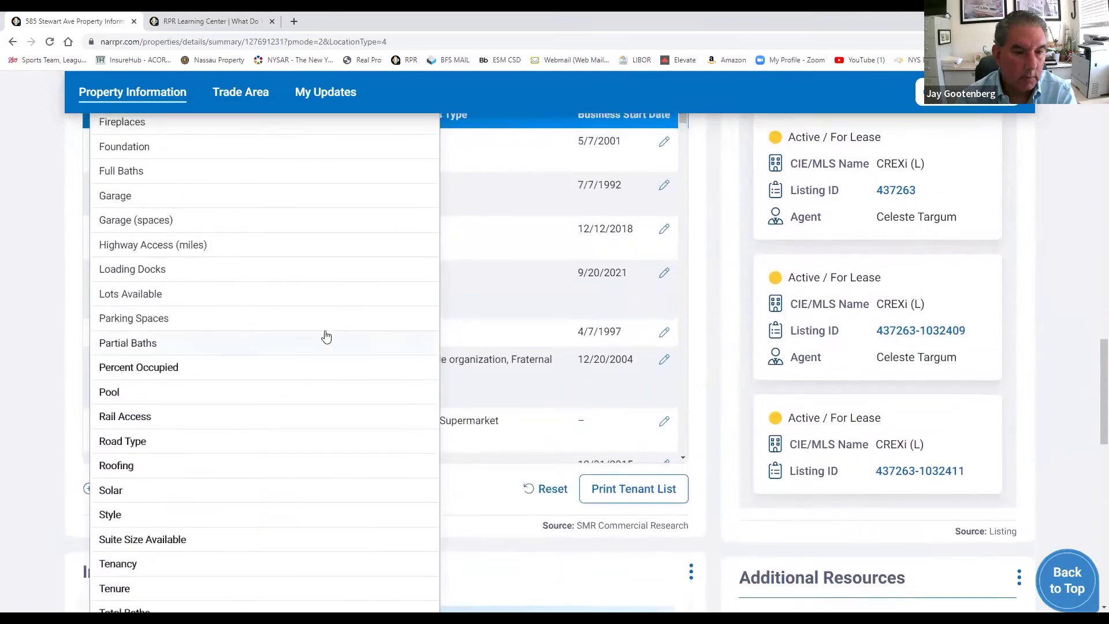
pyautogui.click(459, 291)
# Read through the Tenants table's suites, business types and business start dates.
pyautogui.scroll(3, 451, 298)
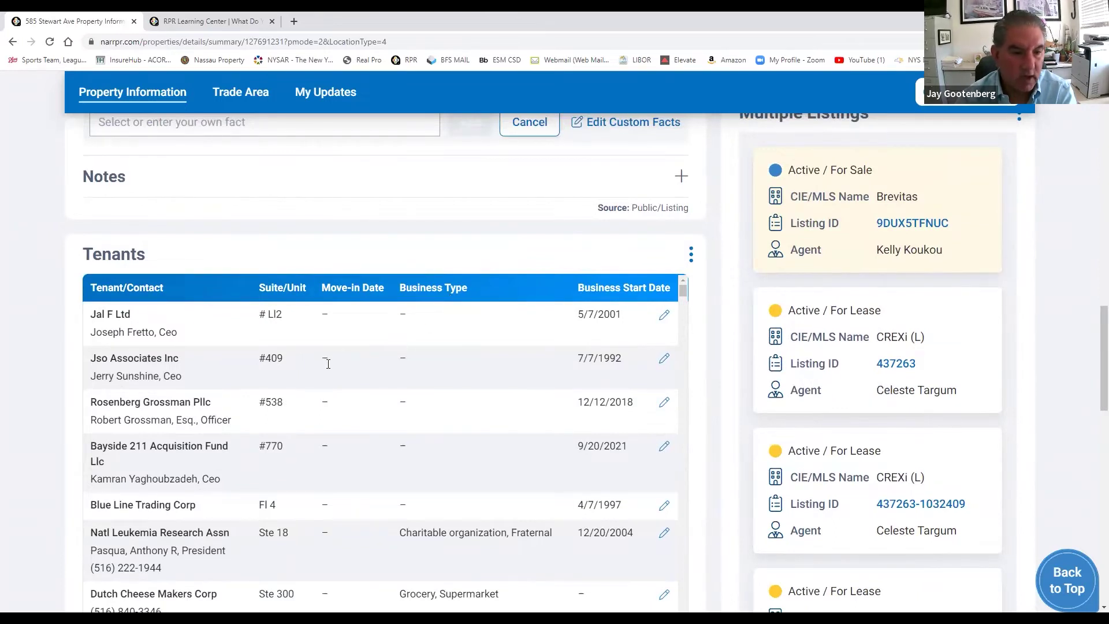
pyautogui.scroll(-8, 281, 360)
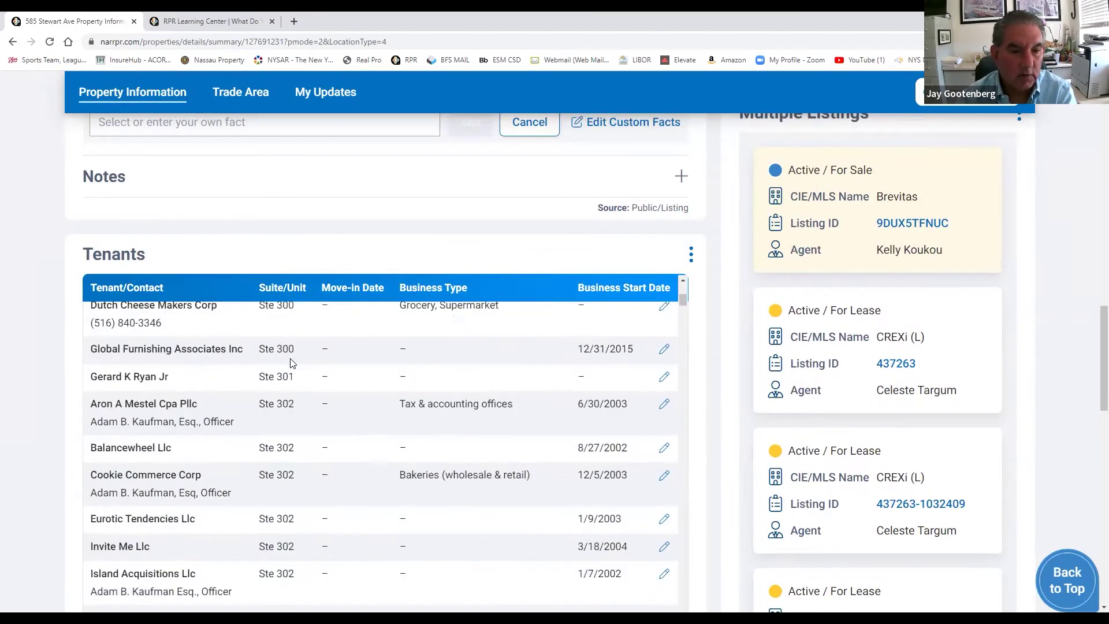
pyautogui.scroll(-10, 291, 363)
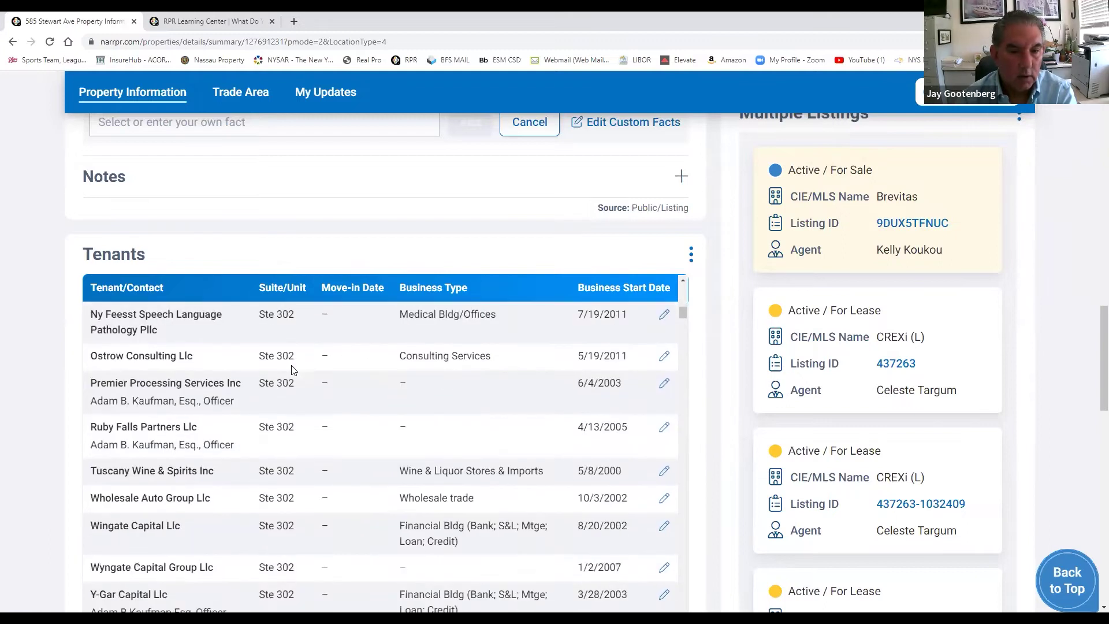
pyautogui.scroll(-10, 291, 373)
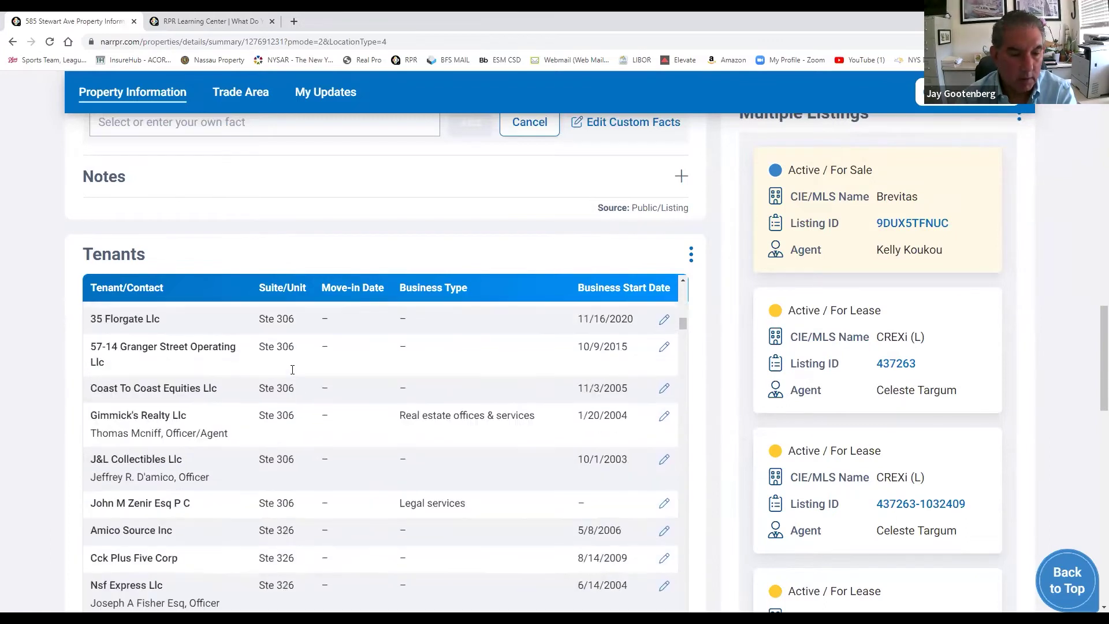
pyautogui.scroll(-5, 293, 370)
# Review the property's interior and exterior features, other details, flood zone, owner facts and legal description.
pyautogui.scroll(-9, 704, 392)
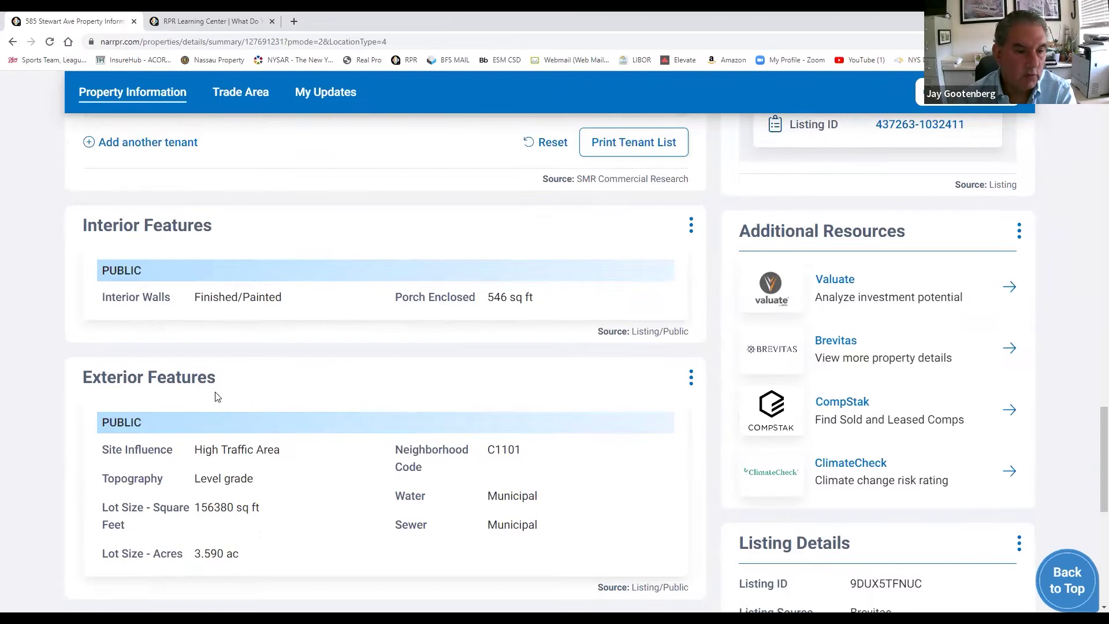
pyautogui.scroll(-6, 286, 416)
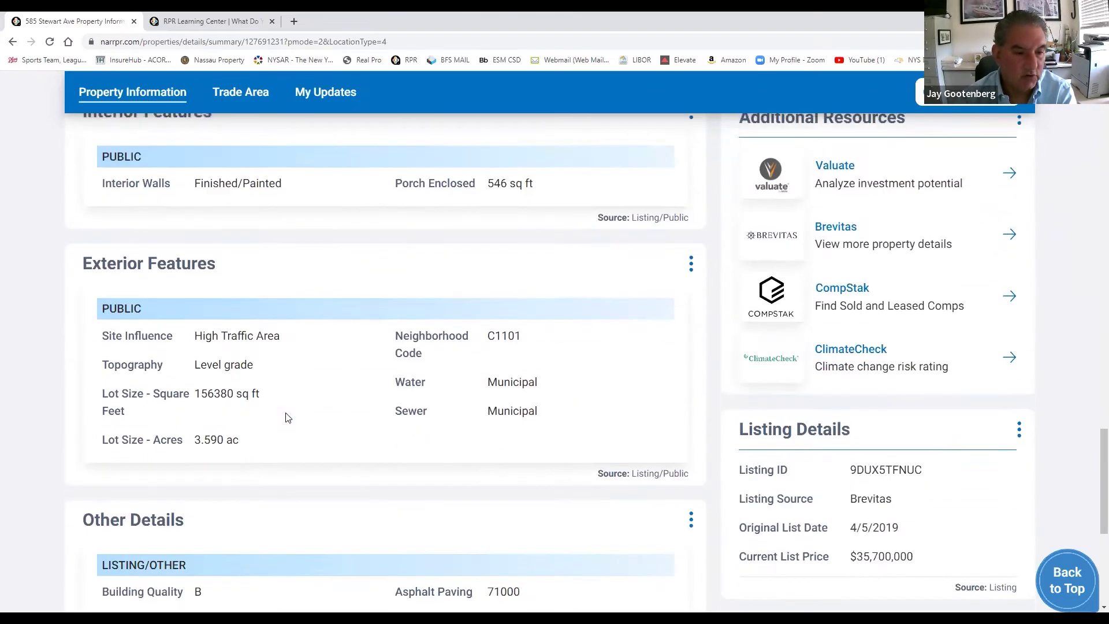
pyautogui.scroll(-2, 291, 414)
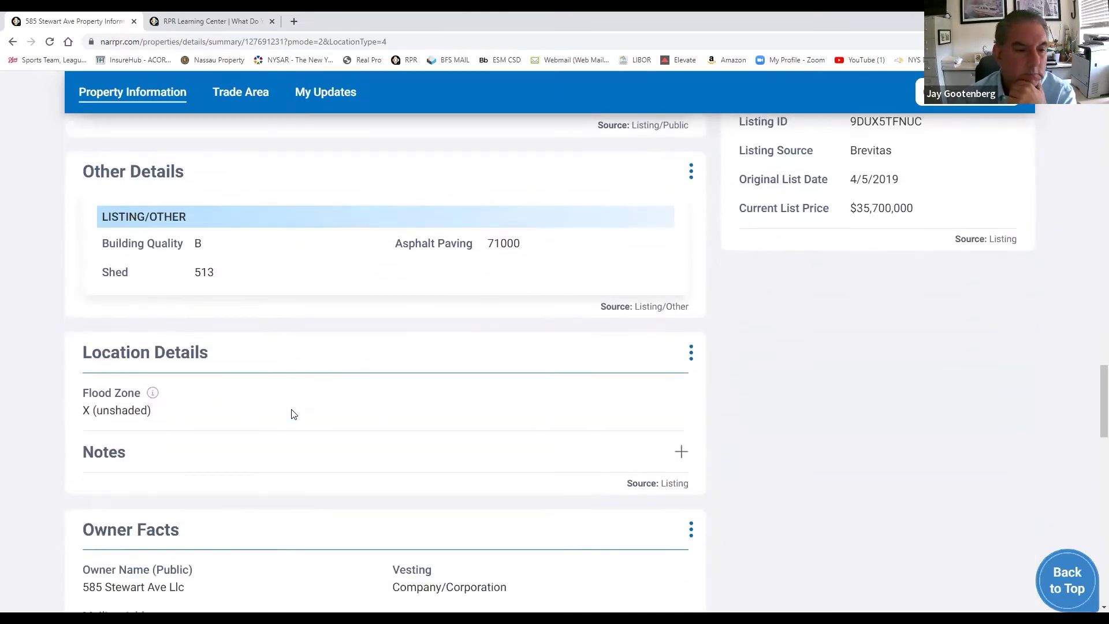
pyautogui.scroll(-7, 248, 383)
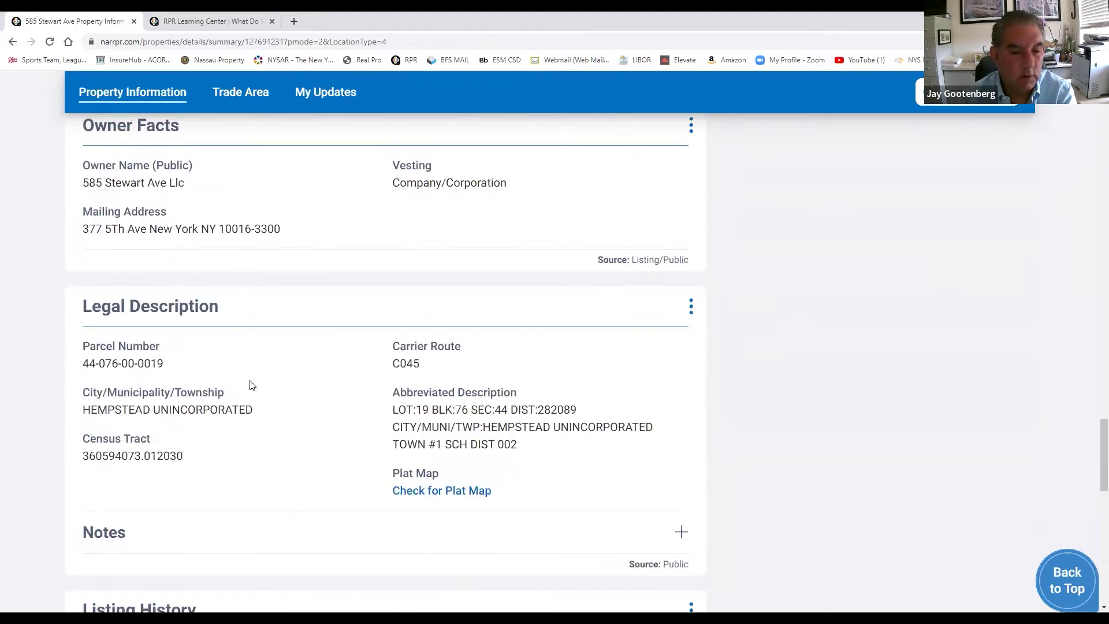
# Examine the Listing History and the Deed records under Public Record History.
pyautogui.scroll(-3, 252, 386)
pyautogui.scroll(-2, 252, 386)
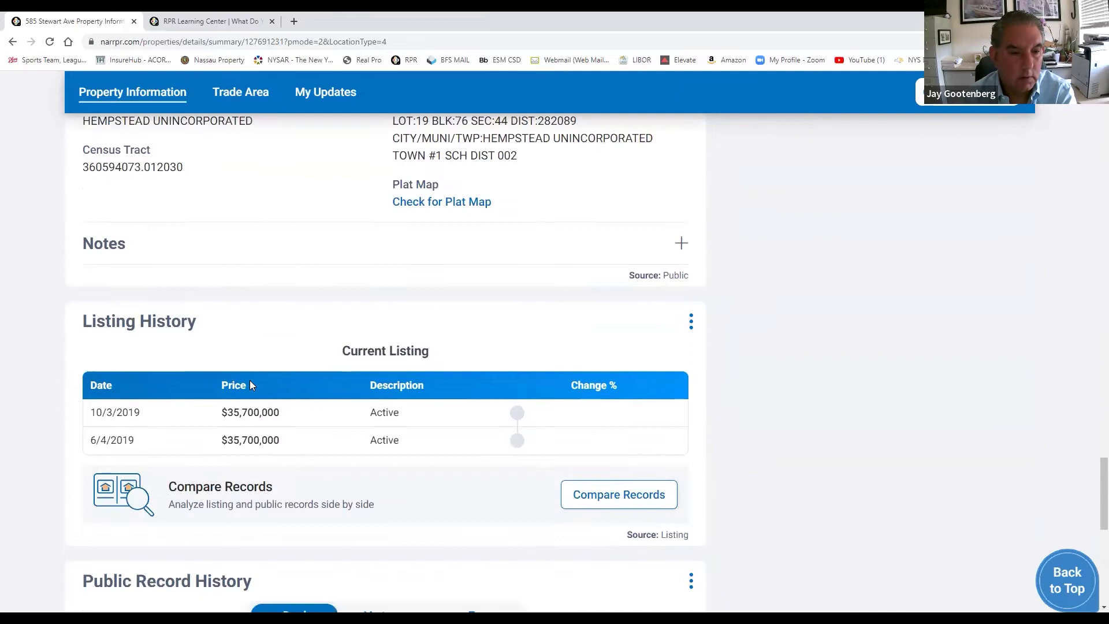
pyautogui.scroll(-3, 249, 384)
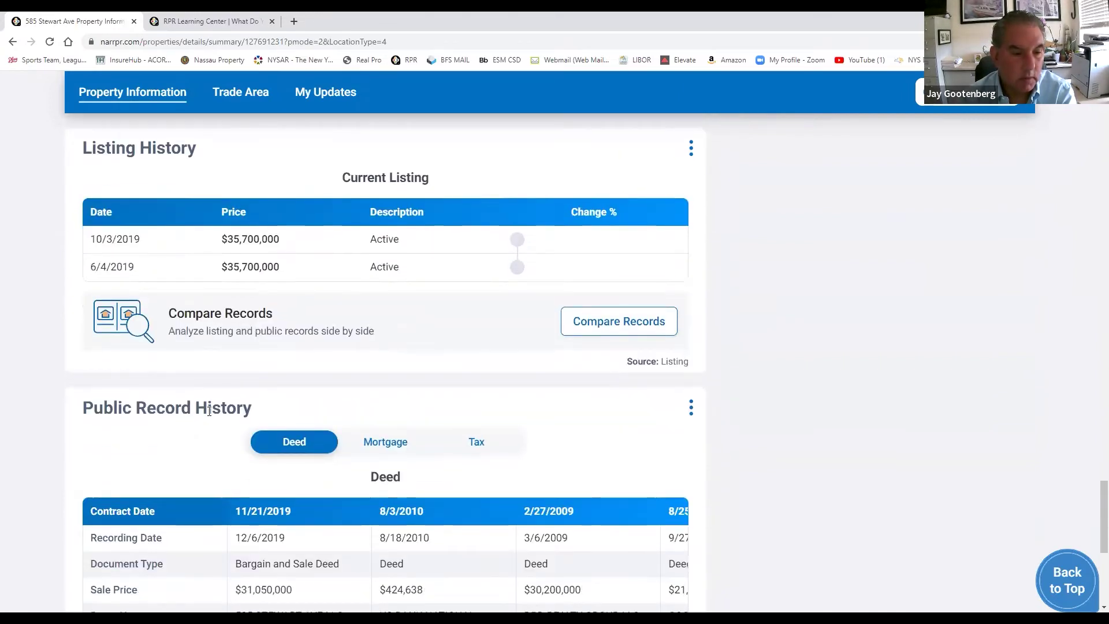
pyautogui.scroll(-2, 209, 413)
pyautogui.scroll(-1, 210, 411)
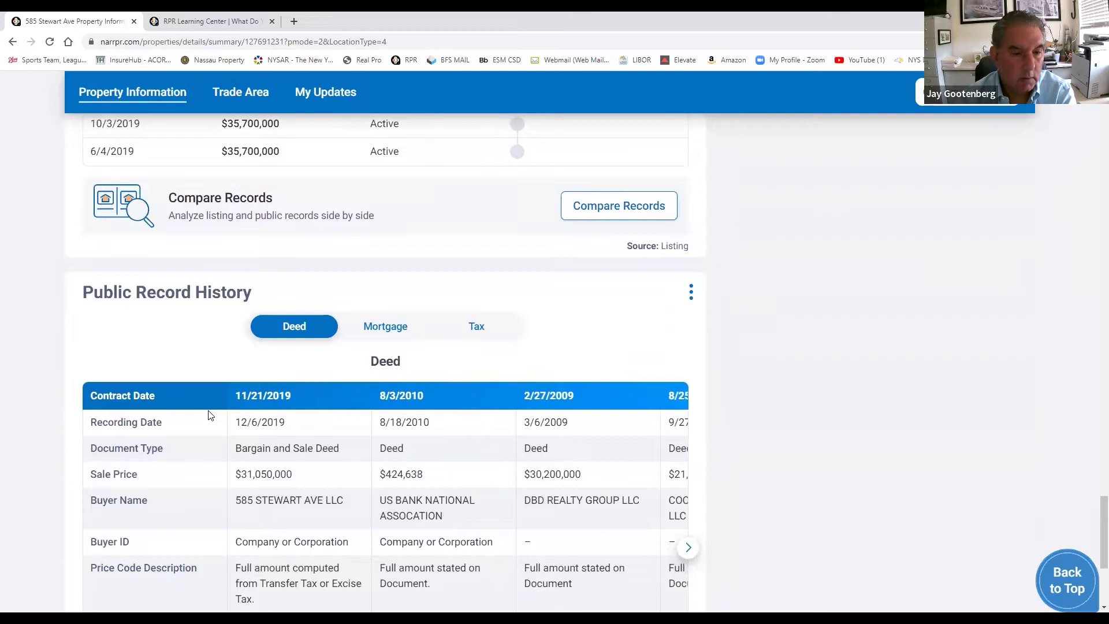
# Display the Mortgage records in Public Record History, read the loan details, and switch to the Tax records.
pyautogui.click(389, 333)
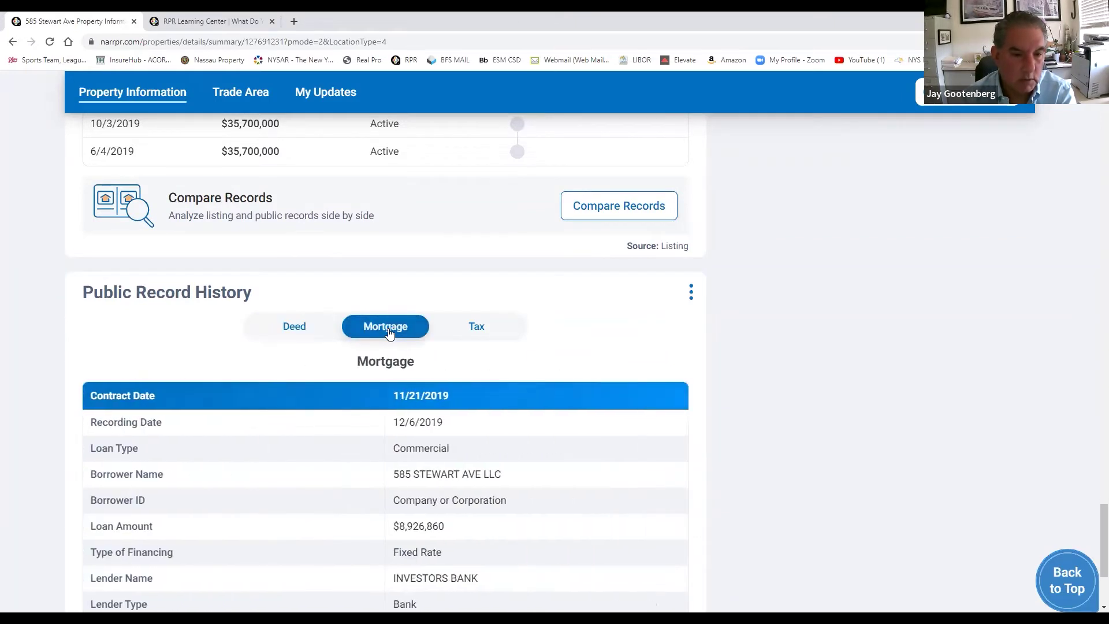
pyautogui.scroll(-1, 389, 333)
pyautogui.scroll(-1, 389, 333)
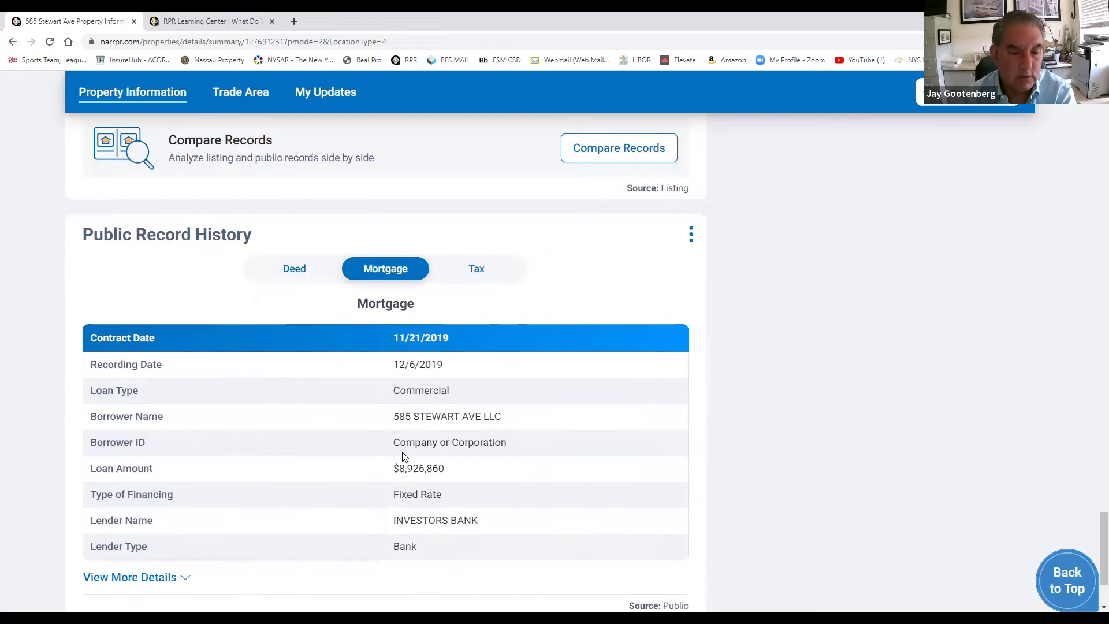
pyautogui.scroll(1, 406, 445)
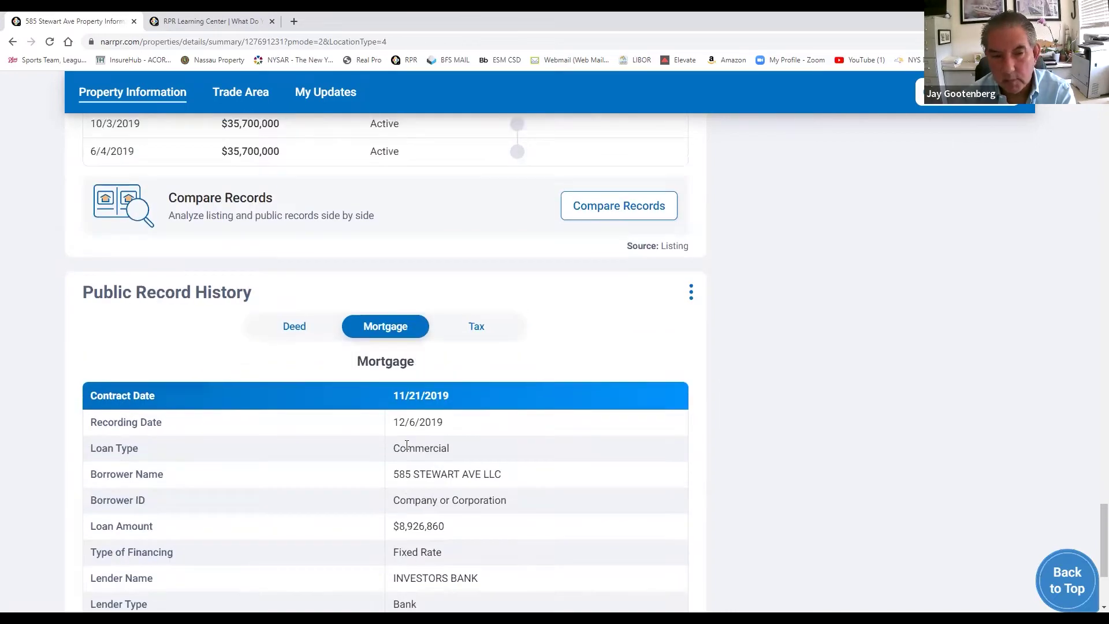
pyautogui.click(460, 328)
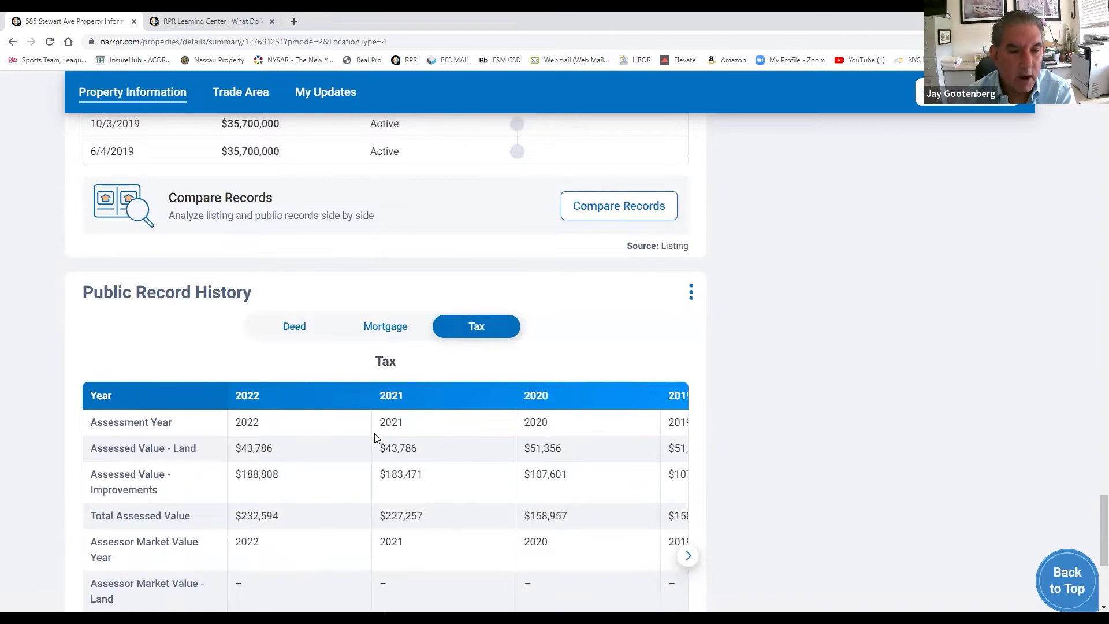
pyautogui.scroll(1, 348, 437)
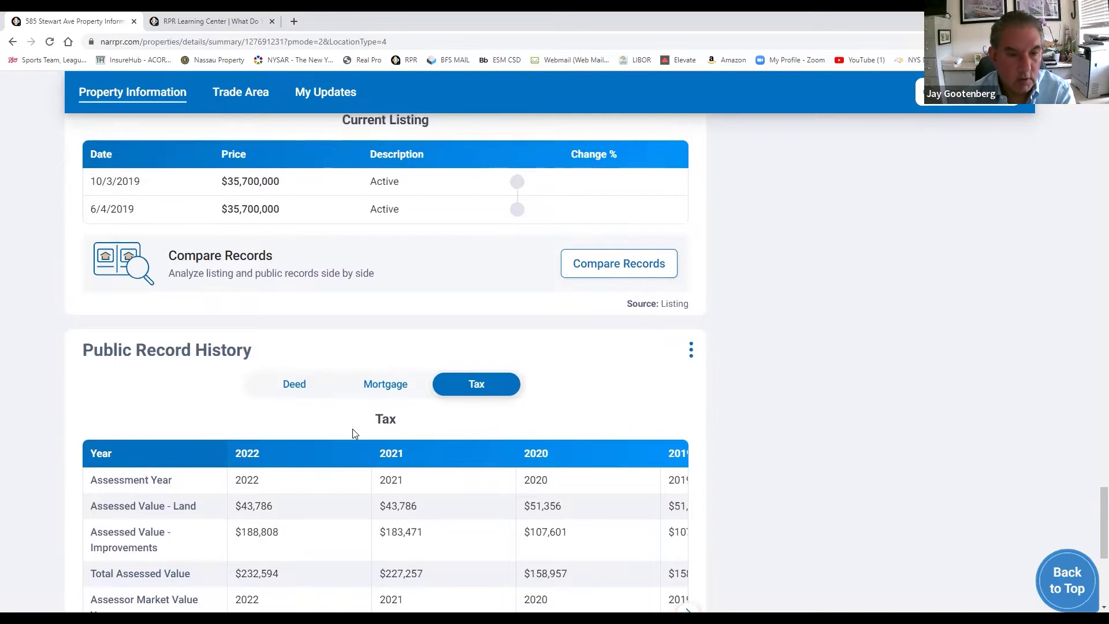
# Return through the Tenants table to the property's list price, last sold price and Basic Facts.
pyautogui.scroll(5, 353, 429)
pyautogui.scroll(7, 370, 433)
pyautogui.scroll(12, 380, 437)
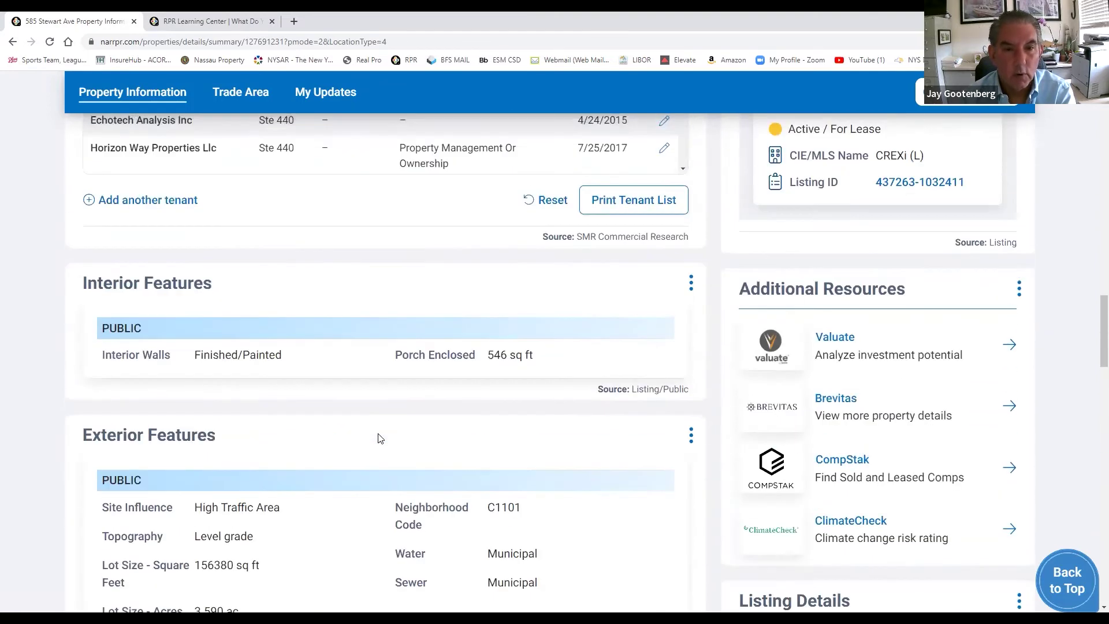
pyautogui.scroll(4, 379, 438)
pyautogui.scroll(8, 379, 438)
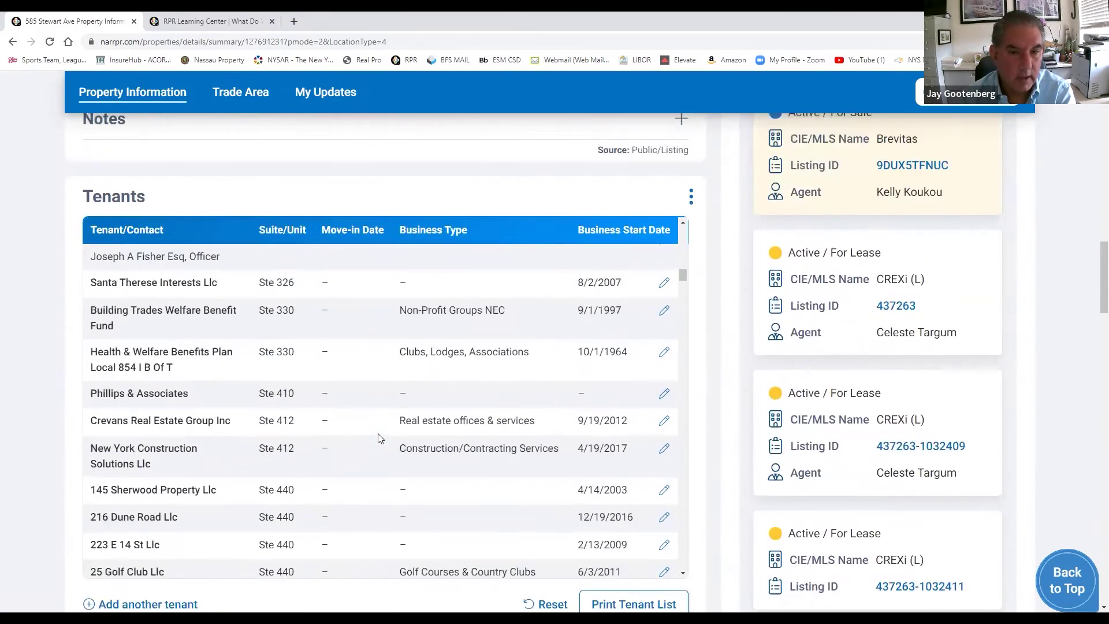
pyautogui.scroll(10, 481, 460)
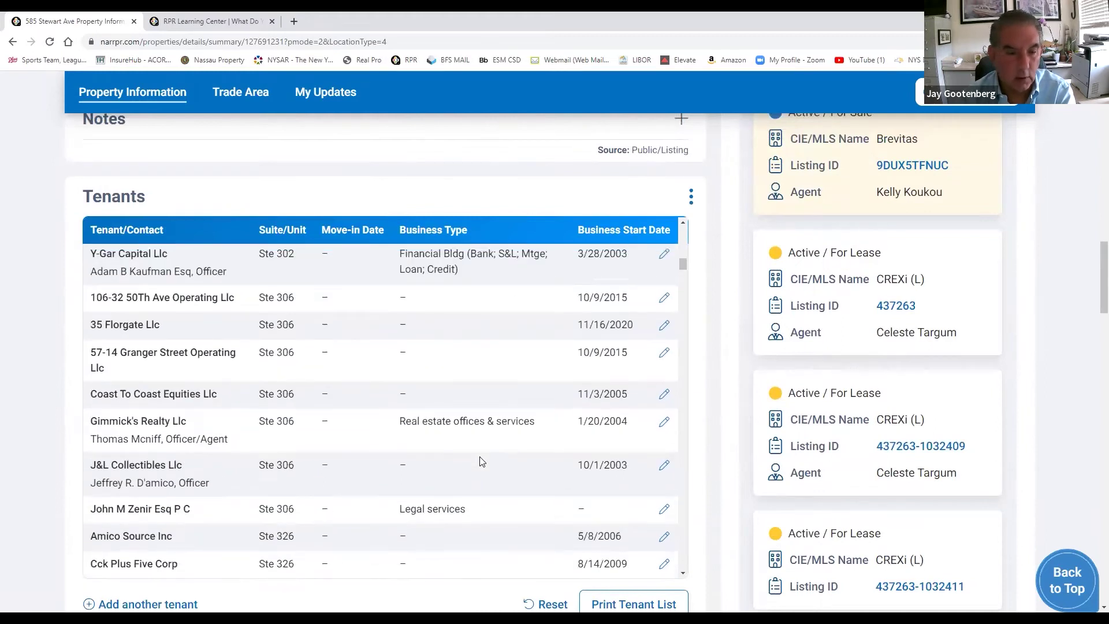
pyautogui.scroll(3, 481, 460)
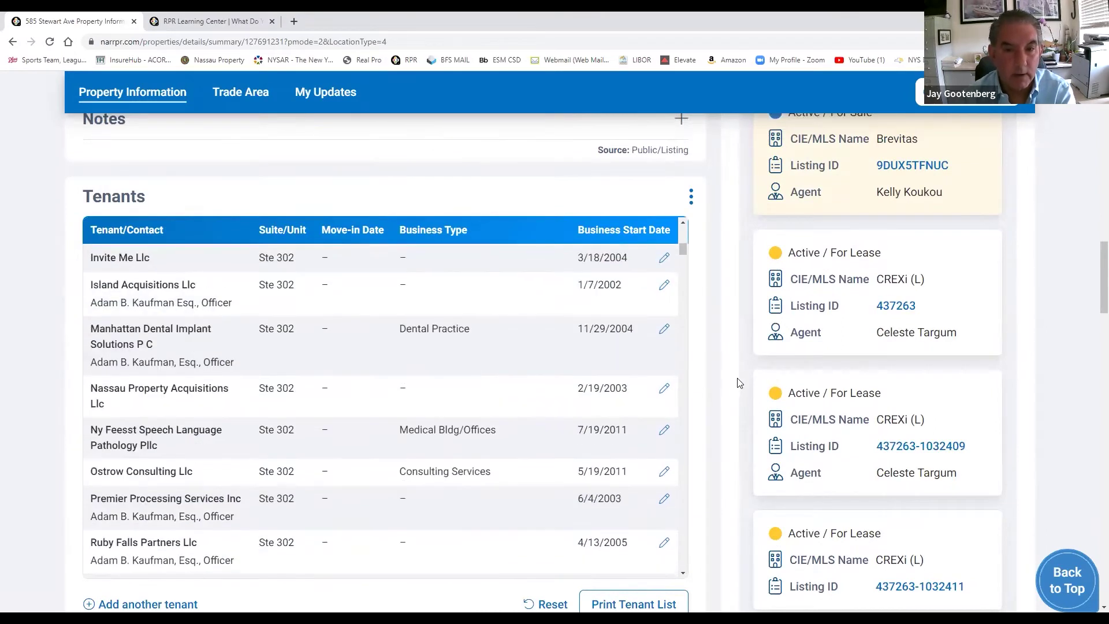
pyautogui.scroll(3, 737, 386)
pyautogui.scroll(12, 736, 386)
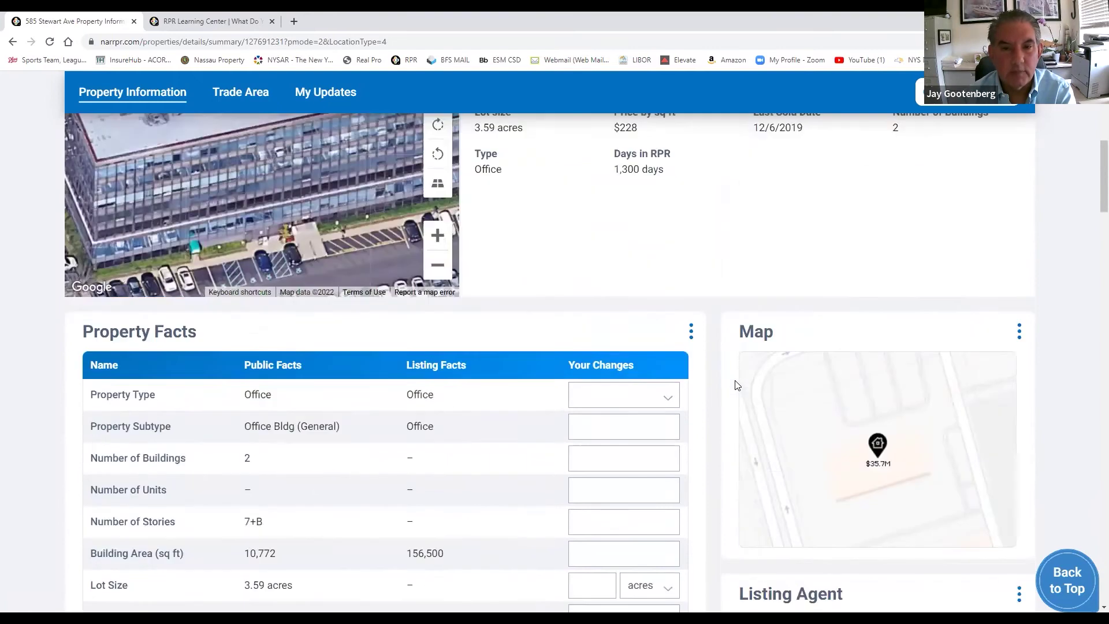
pyautogui.scroll(2, 735, 397)
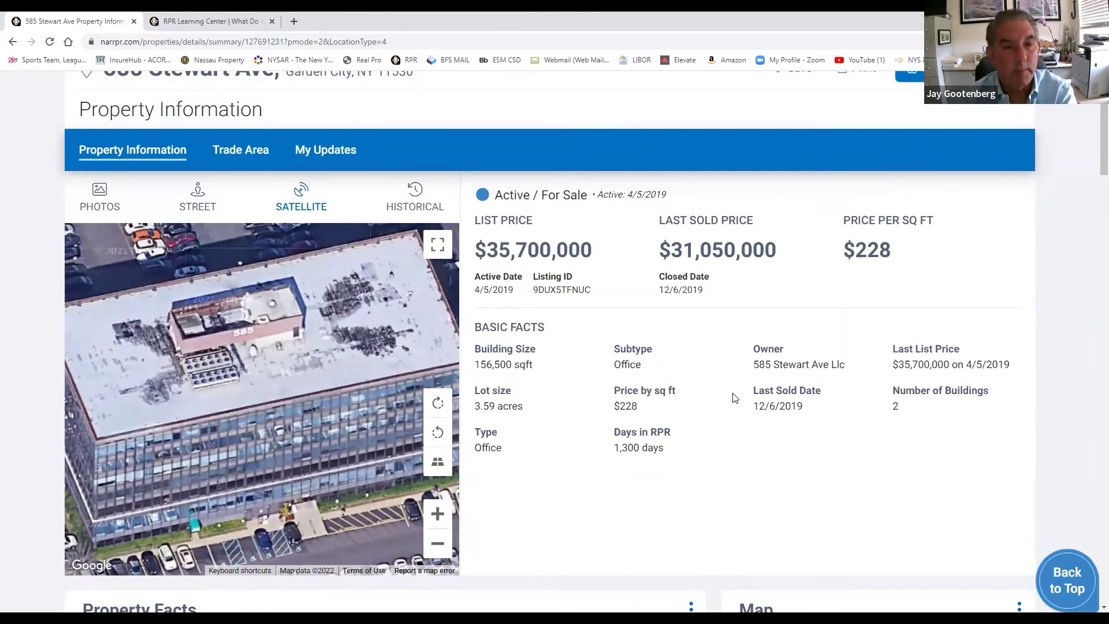
# Examine the Additional Resources for the property: Valuate, Brevitas, CompStak and ClimateCheck.
pyautogui.scroll(-6, 682, 427)
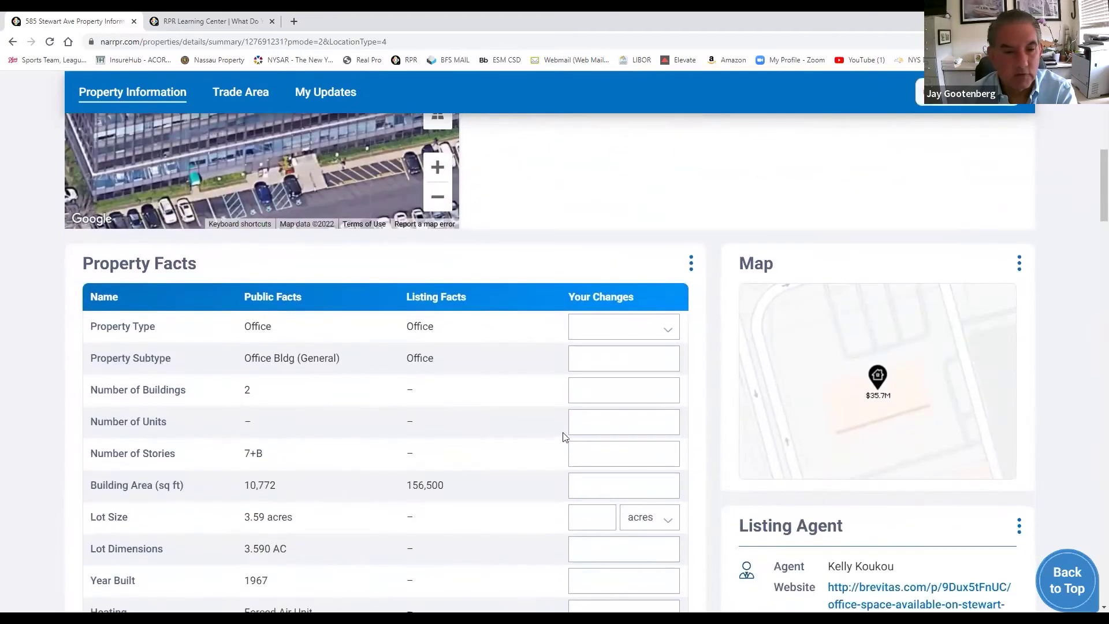
pyautogui.scroll(-12, 568, 429)
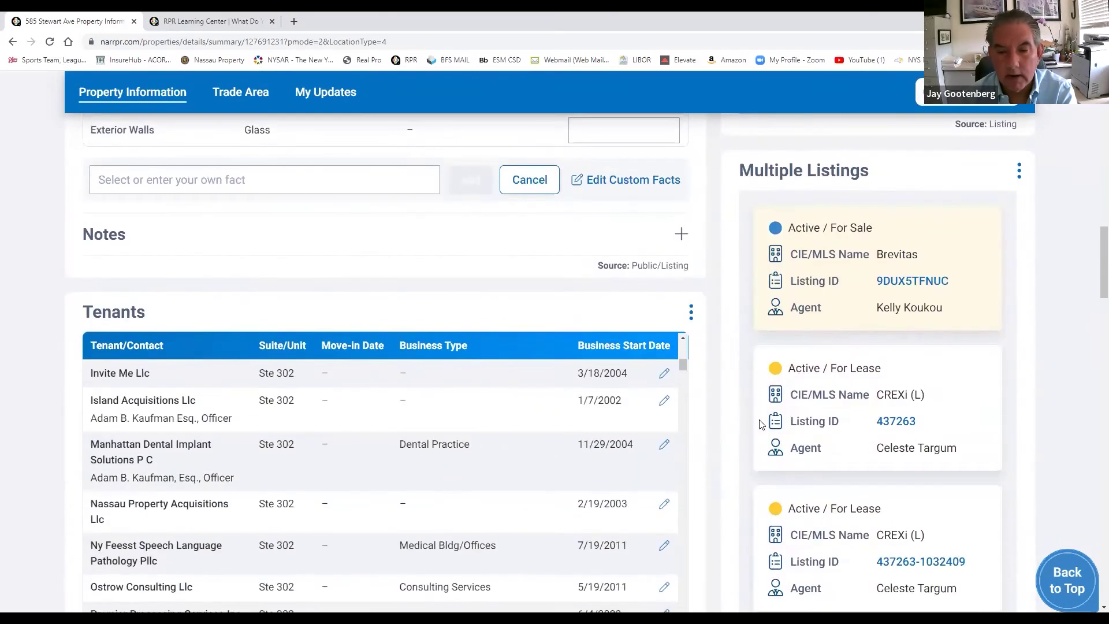
pyautogui.scroll(-6, 760, 424)
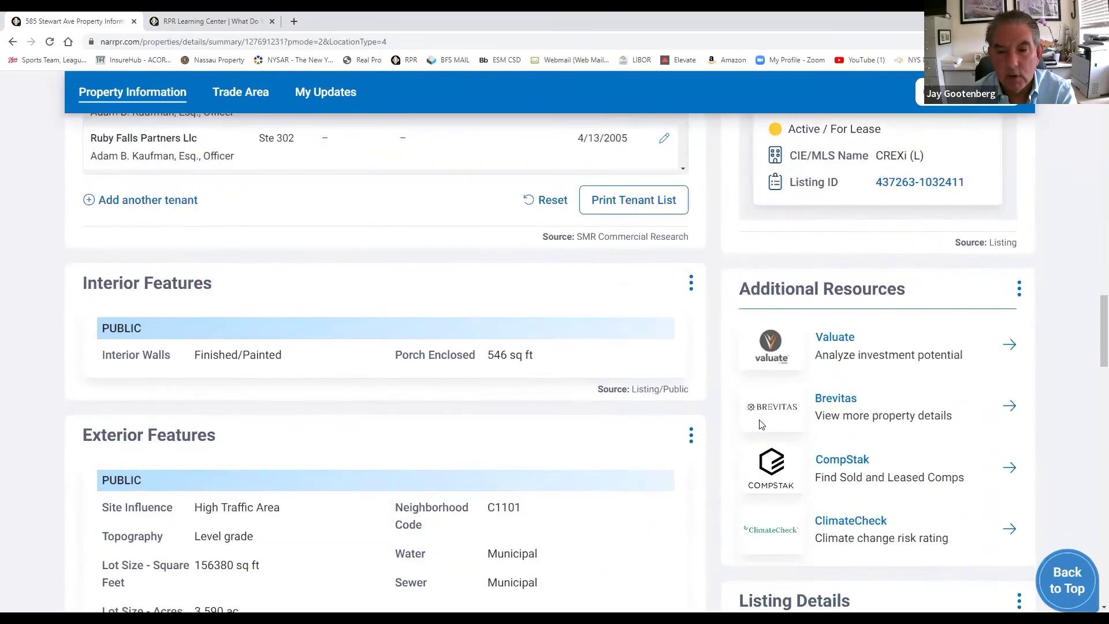
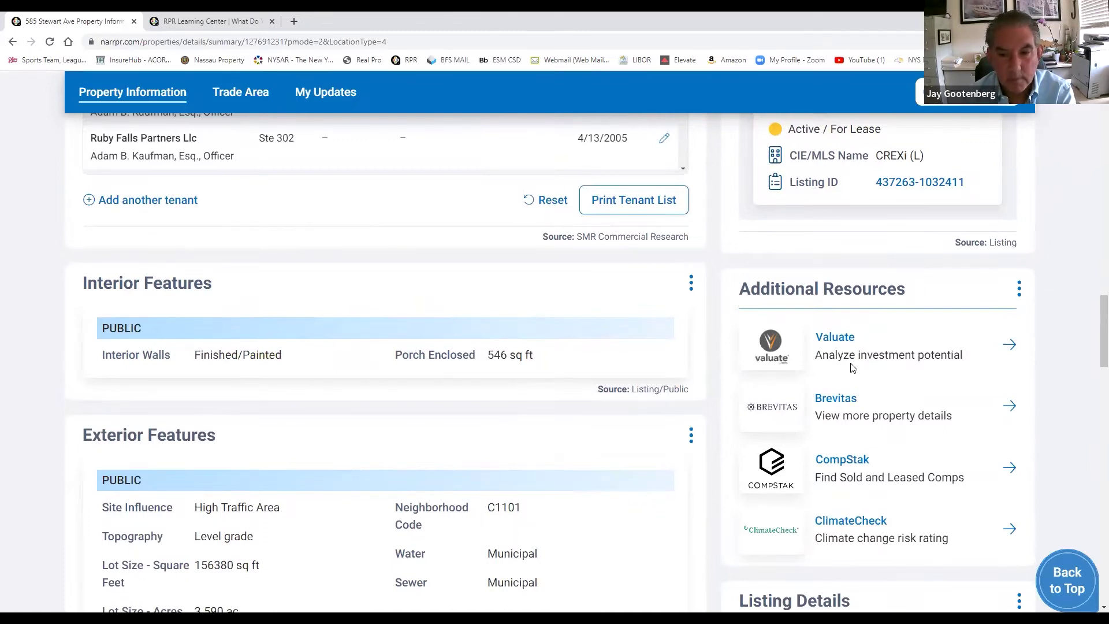
# Launch the Valuate investment analysis for the property and examine the new file's prefilled purchase, revenue and loan fields.
pyautogui.click(830, 339)
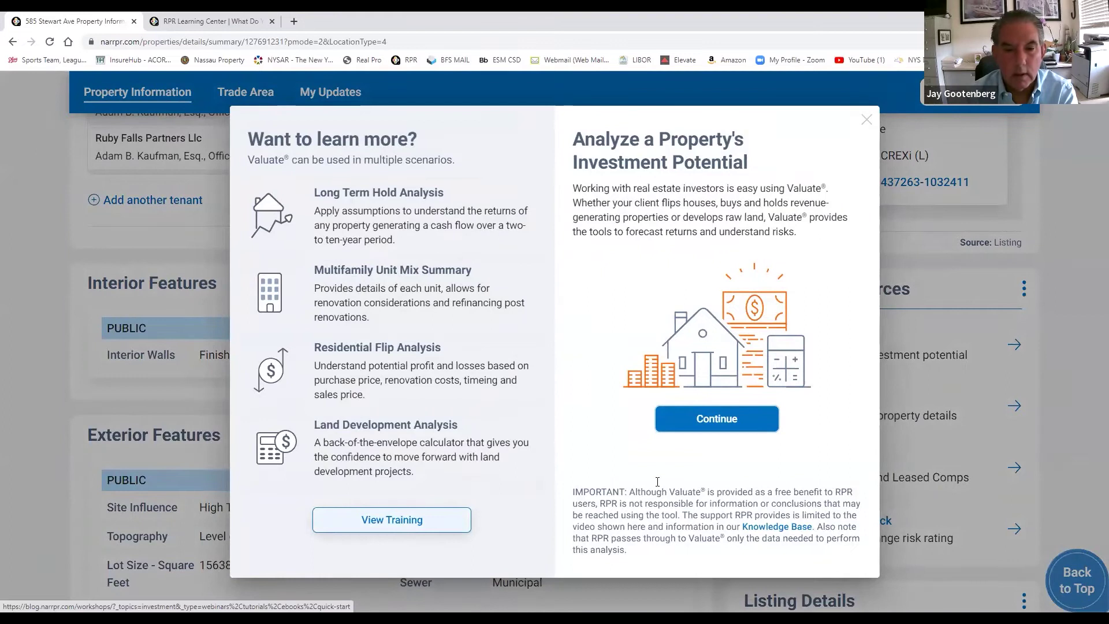
pyautogui.click(702, 426)
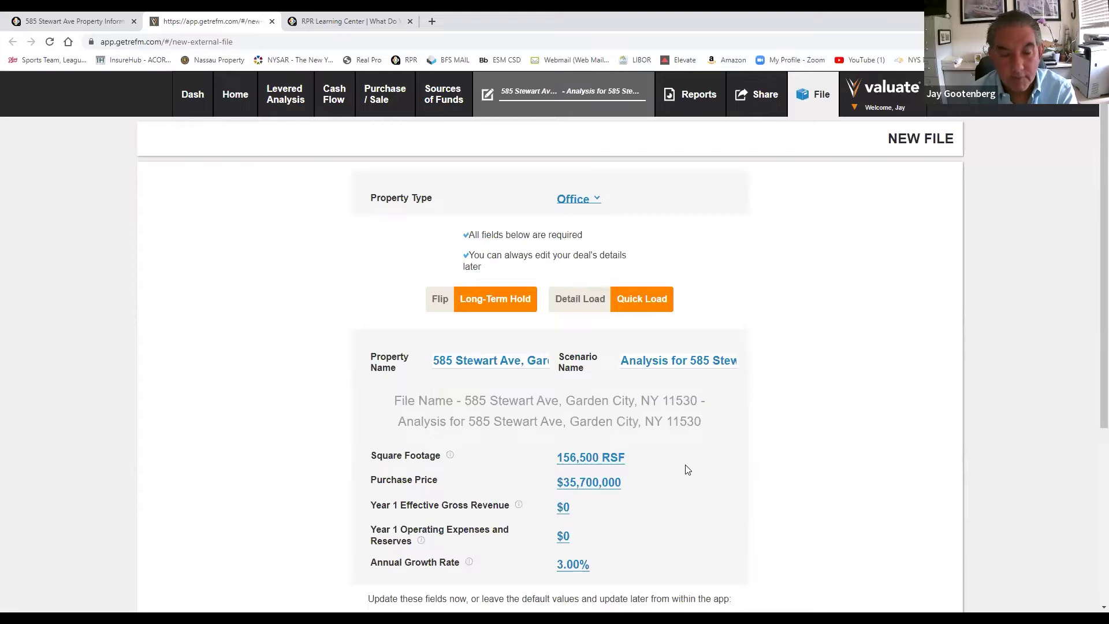
pyautogui.scroll(-2, 688, 472)
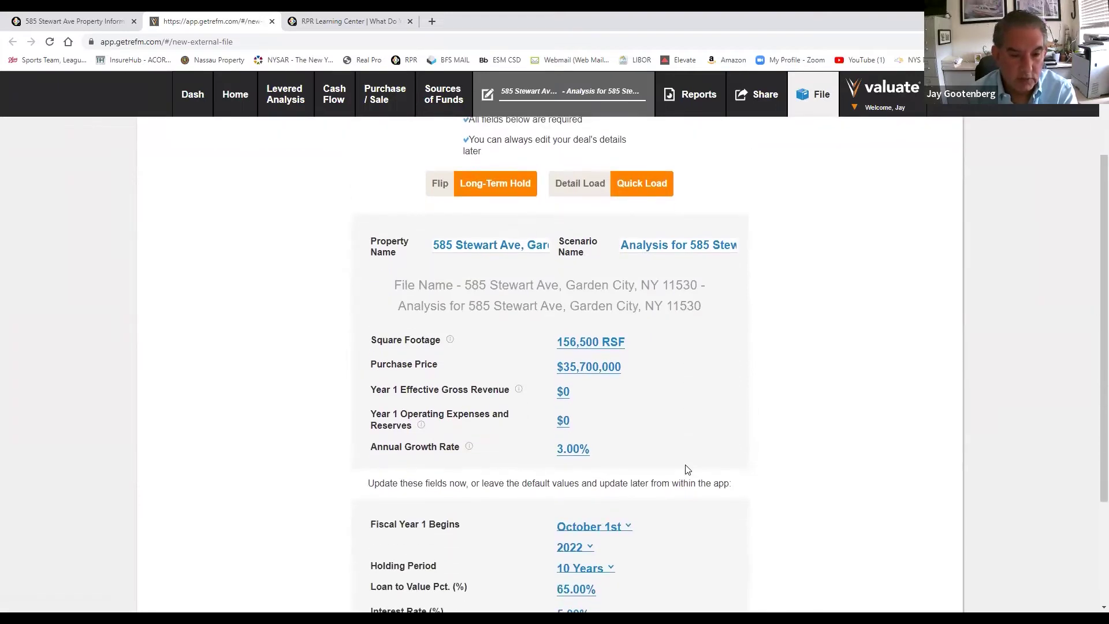
pyautogui.scroll(-1, 687, 470)
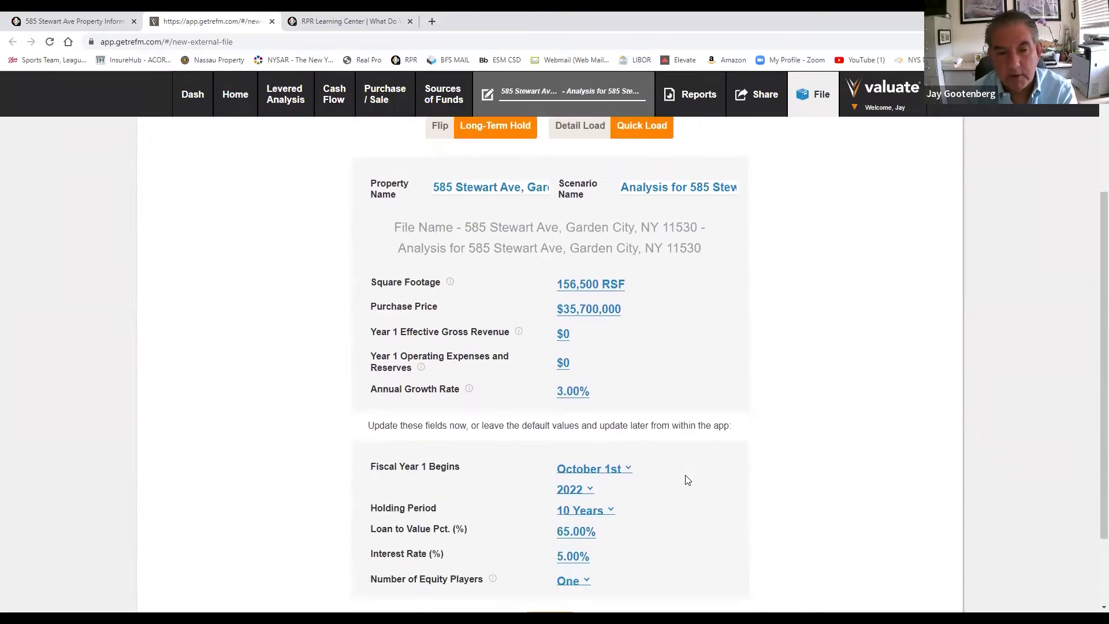
pyautogui.scroll(-2, 687, 479)
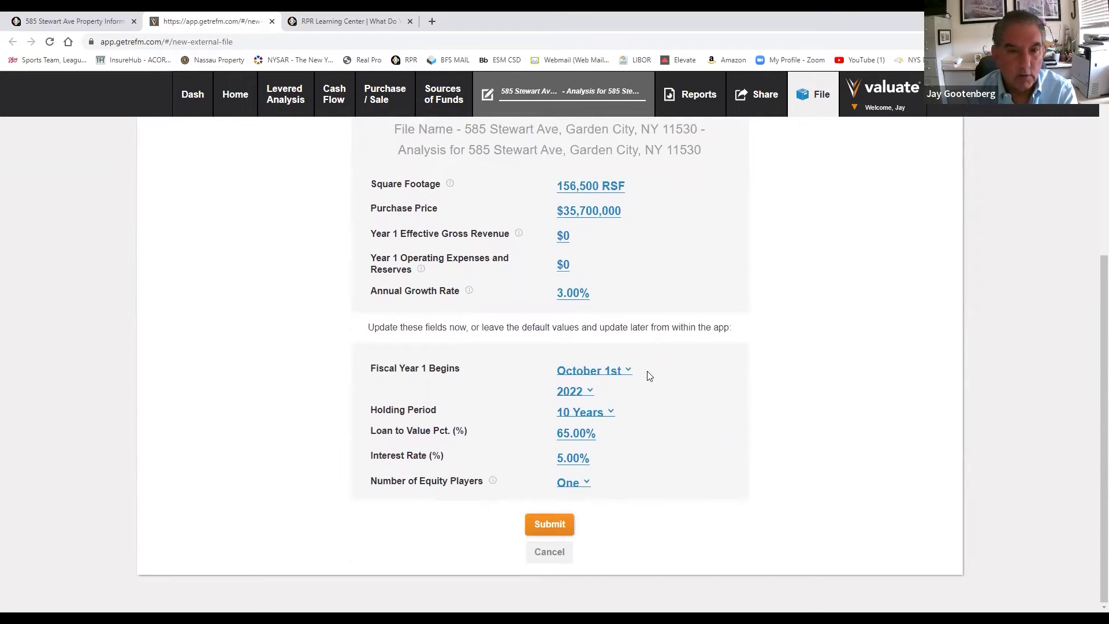
# Look through Valuate's Levered Analysis, Cash Flow and Purchase / Sale pages for the property.
pyautogui.click(268, 98)
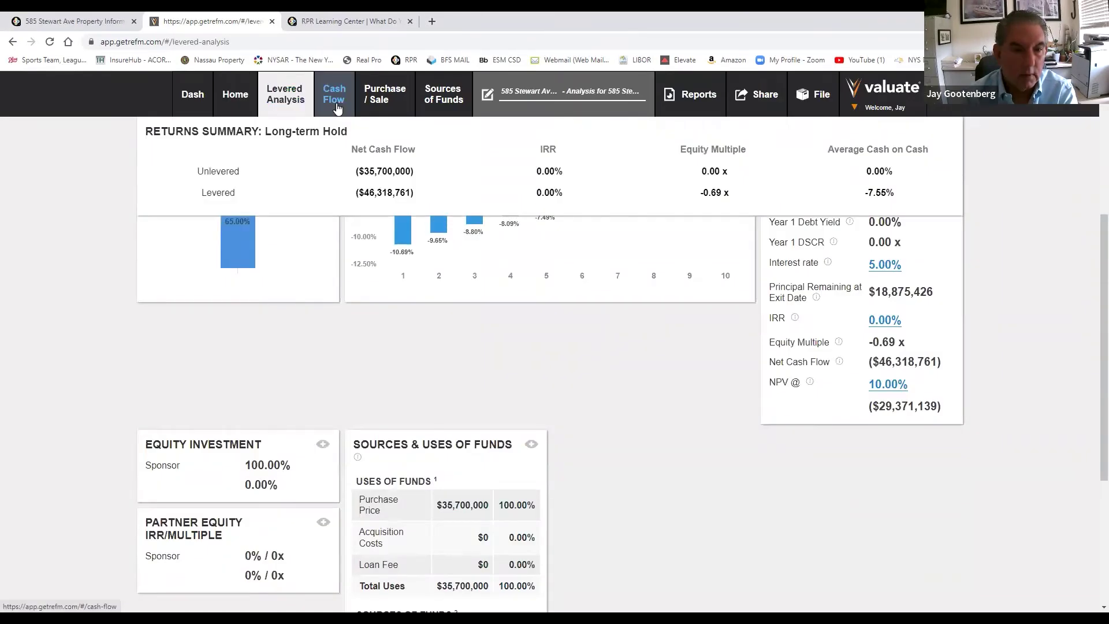
pyautogui.click(336, 107)
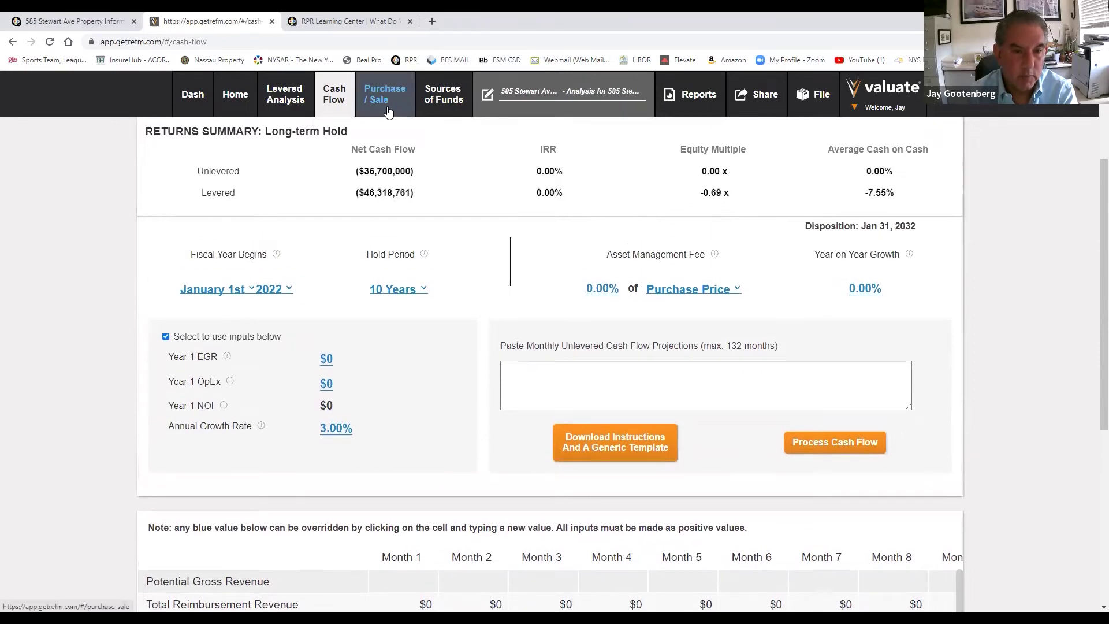
pyautogui.click(388, 115)
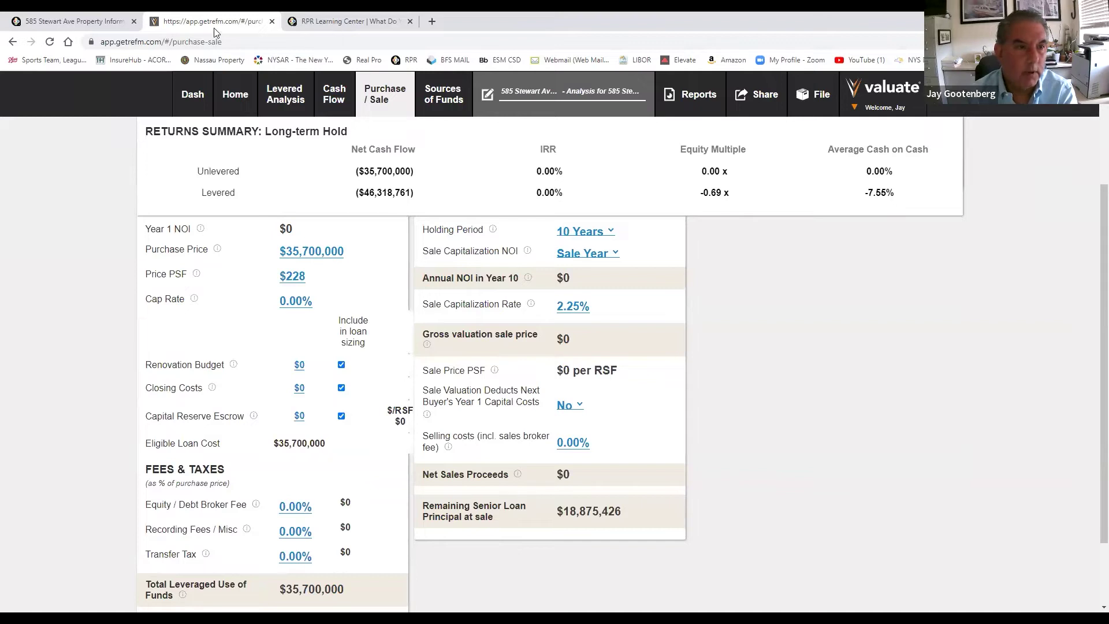
# Go back to the RPR property page and skim its features, listing, owner, legal and tax sections, ending at the page header.
pyautogui.click(72, 18)
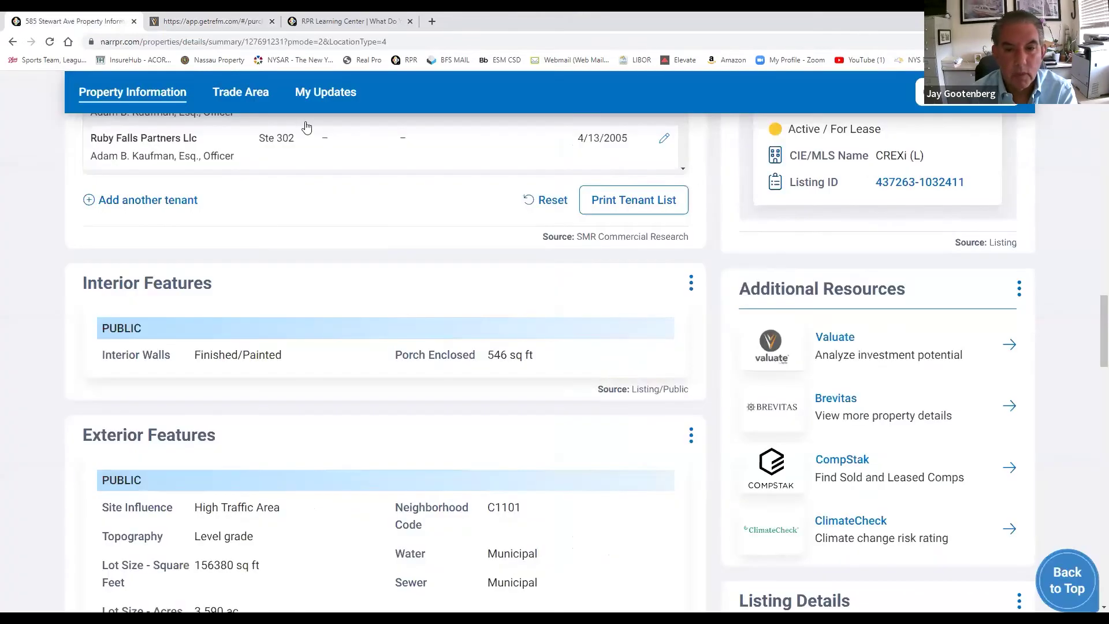
pyautogui.scroll(-9, 306, 123)
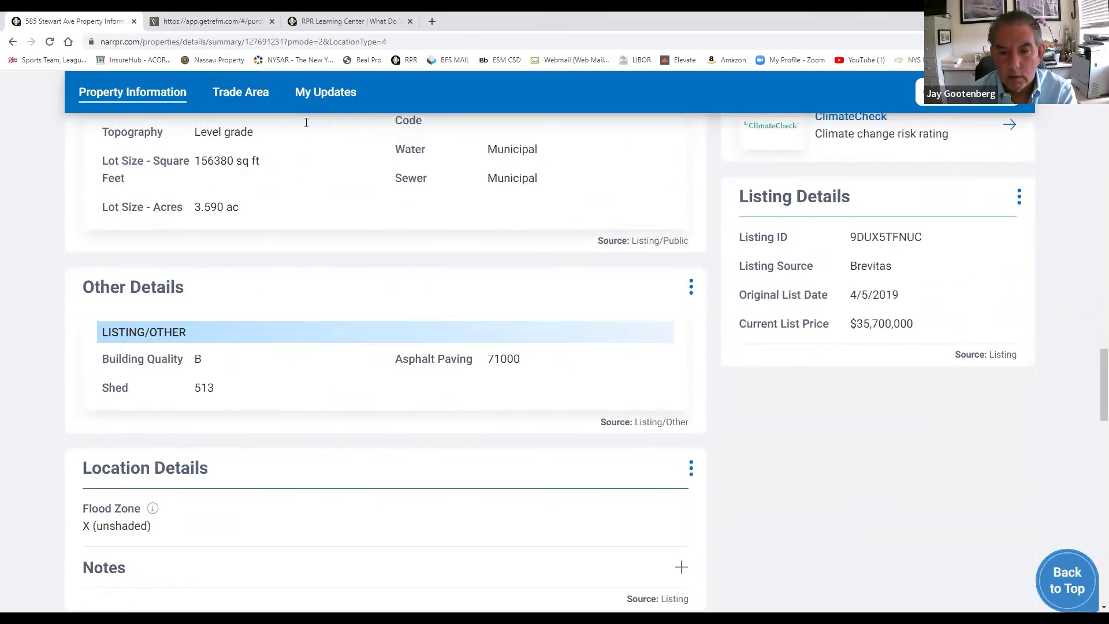
pyautogui.scroll(-14, 862, 358)
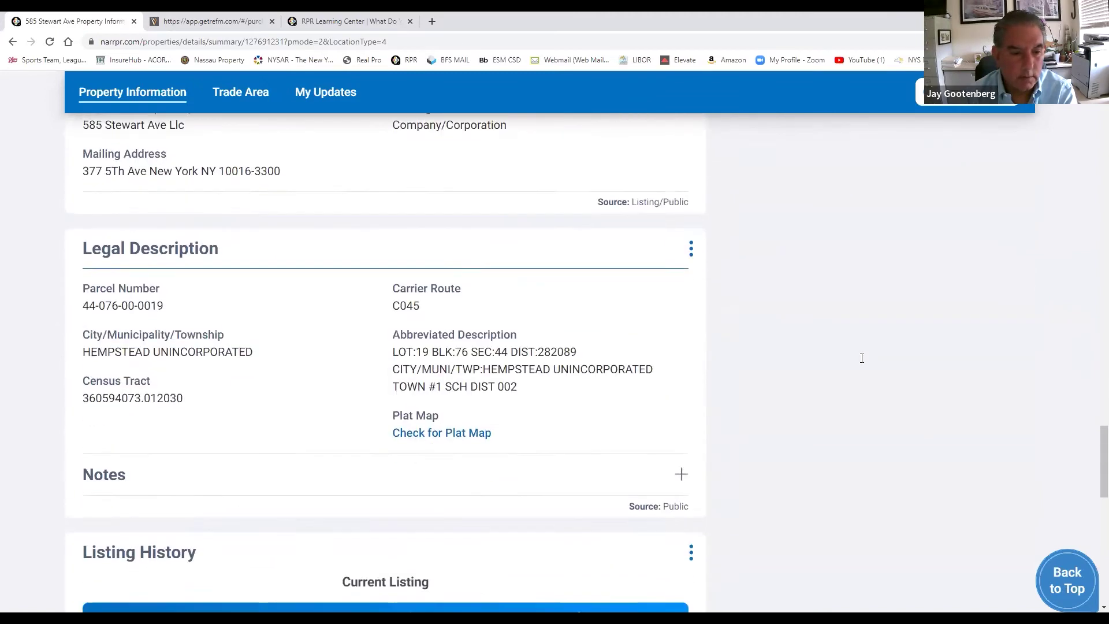
pyautogui.scroll(-8, 876, 408)
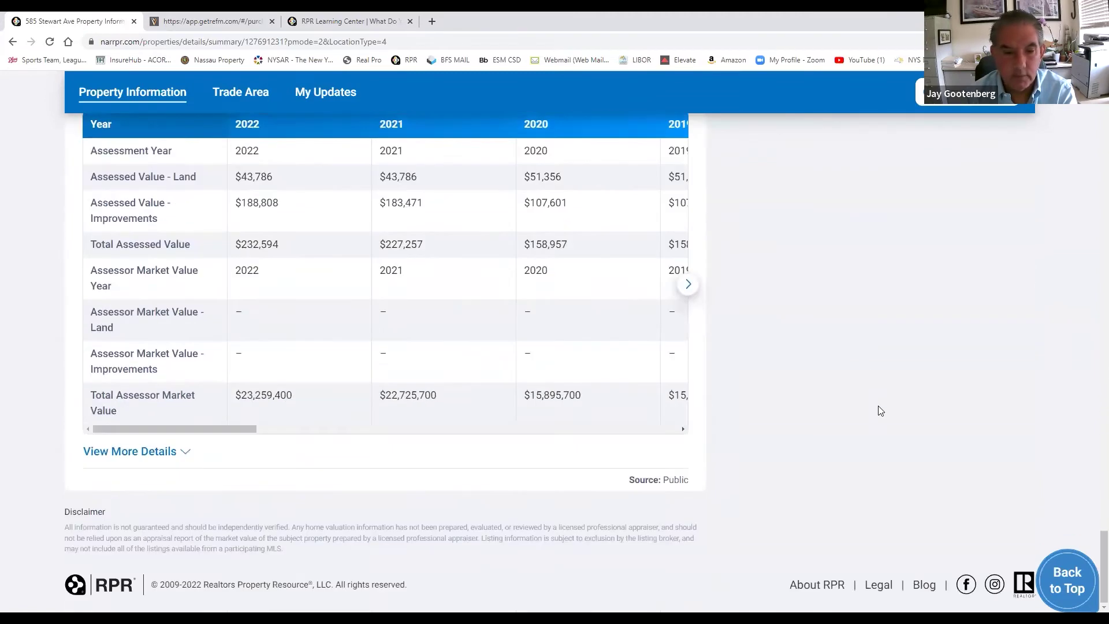
pyautogui.scroll(20, 595, 408)
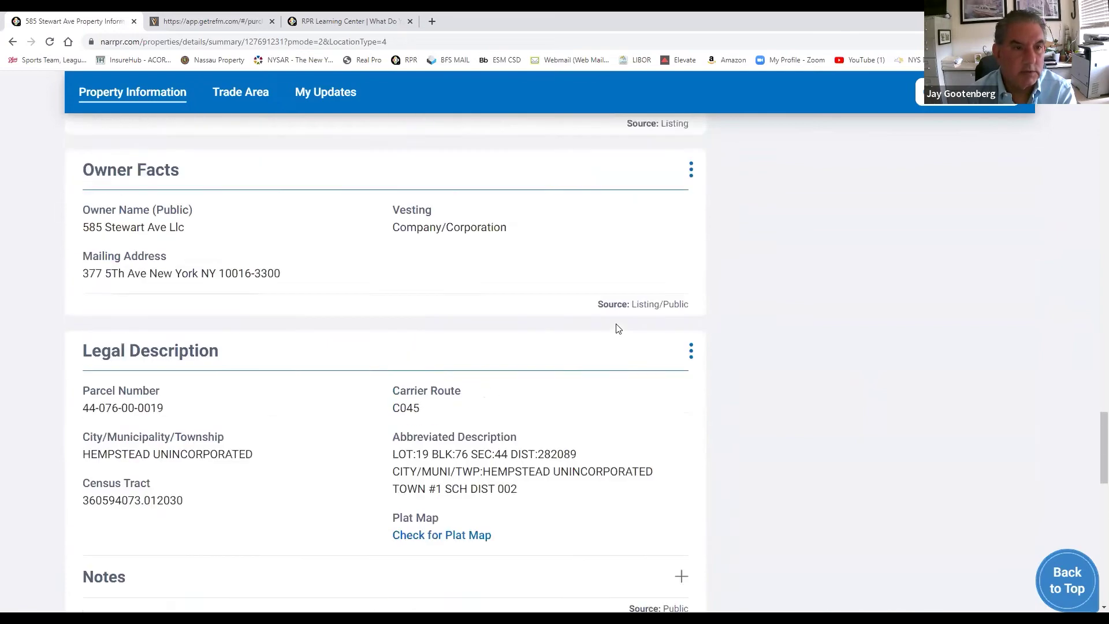
pyautogui.scroll(20, 617, 381)
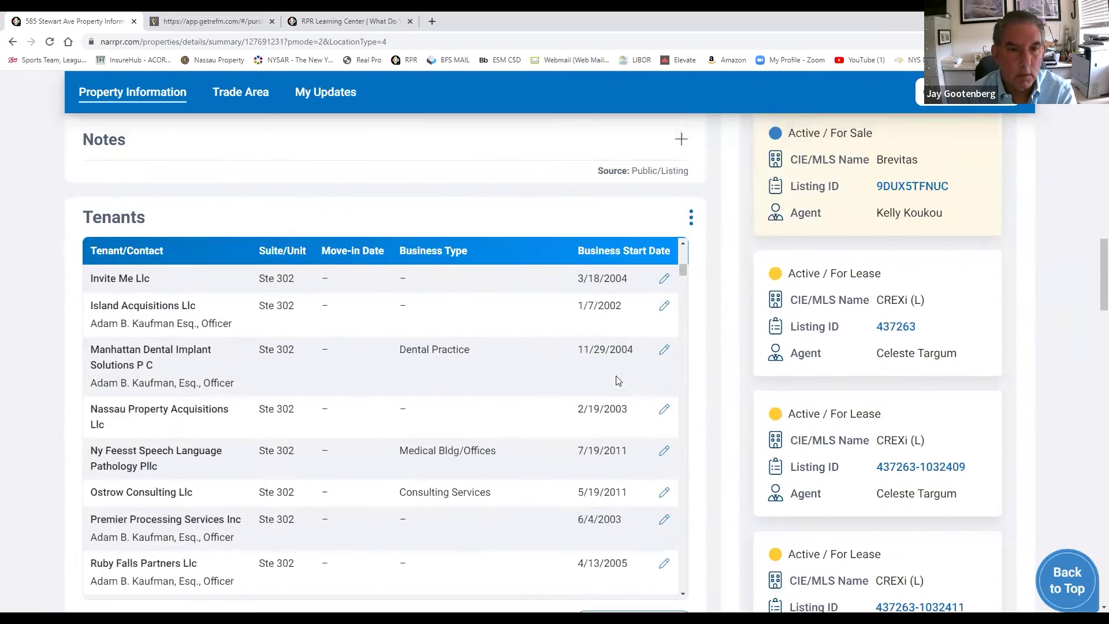
pyautogui.scroll(10, 616, 380)
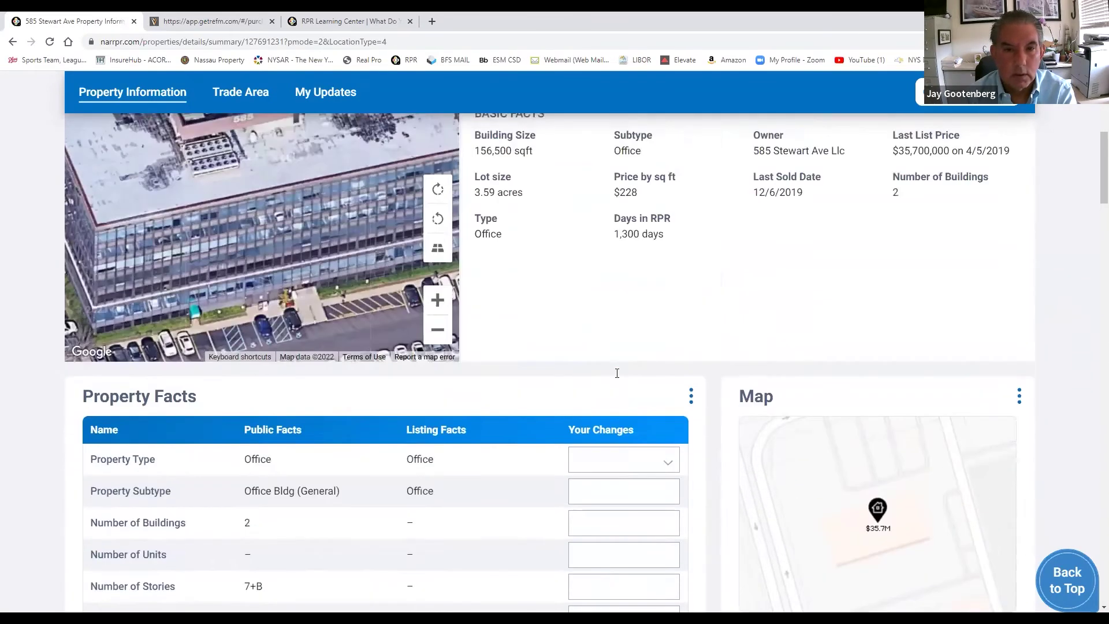
pyautogui.scroll(1, 618, 378)
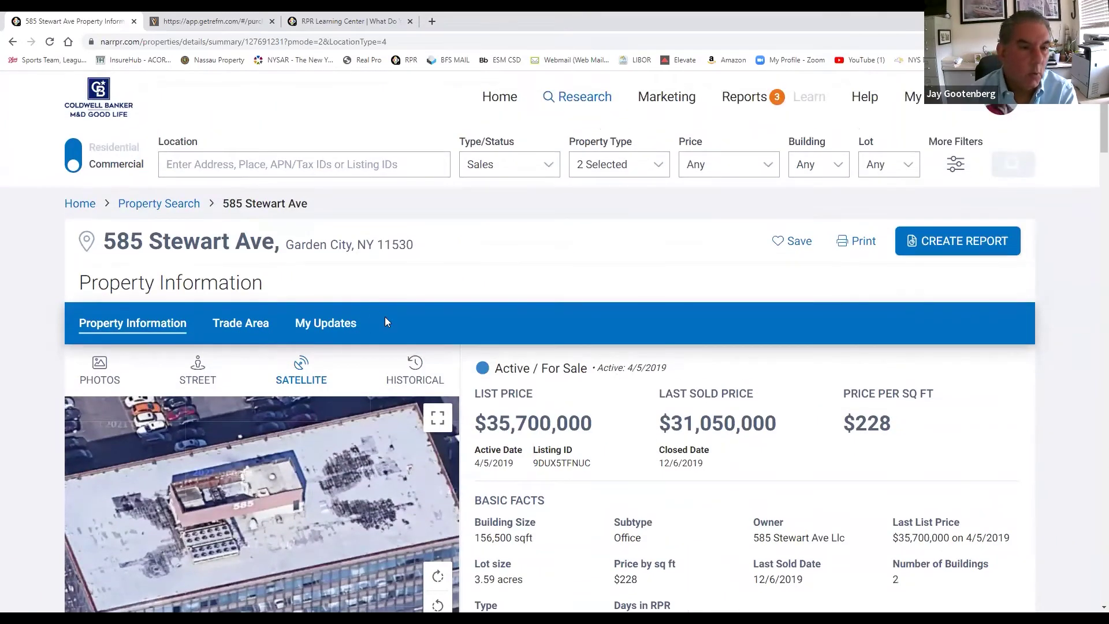
# Search commercial properties by zip code 11530, choosing the Garden City, NY match.
pyautogui.click(182, 164)
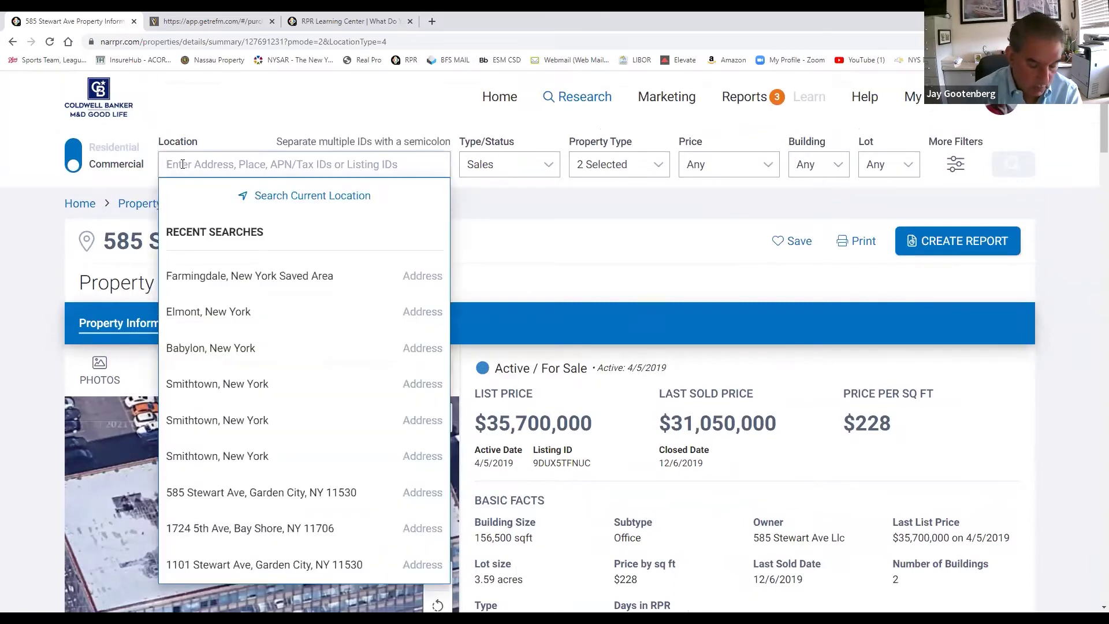
pyautogui.write('11530')
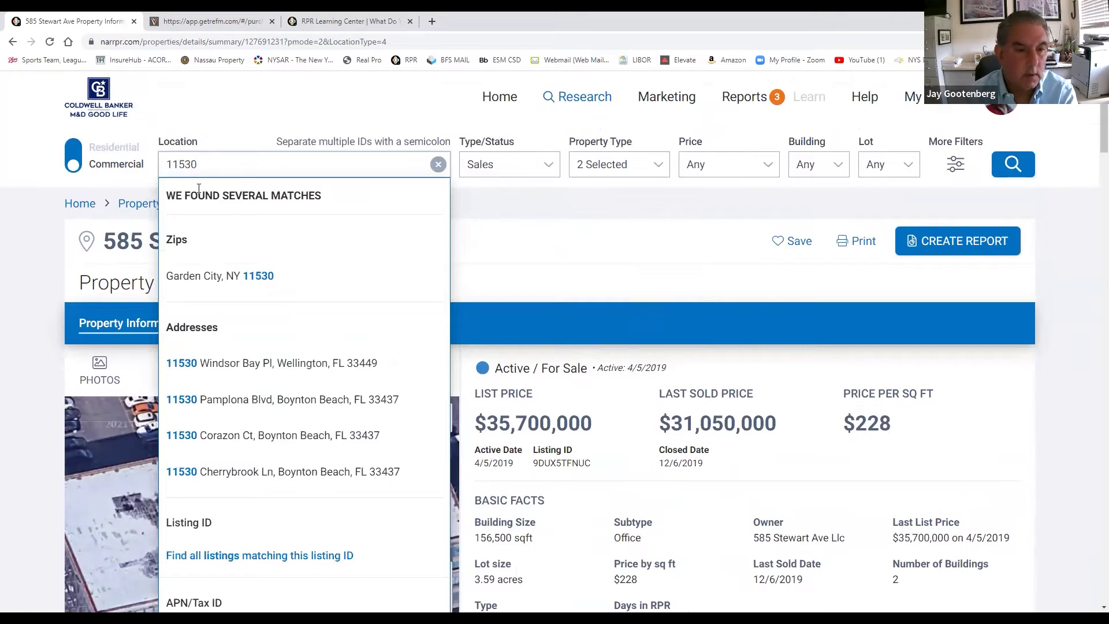
pyautogui.click(193, 277)
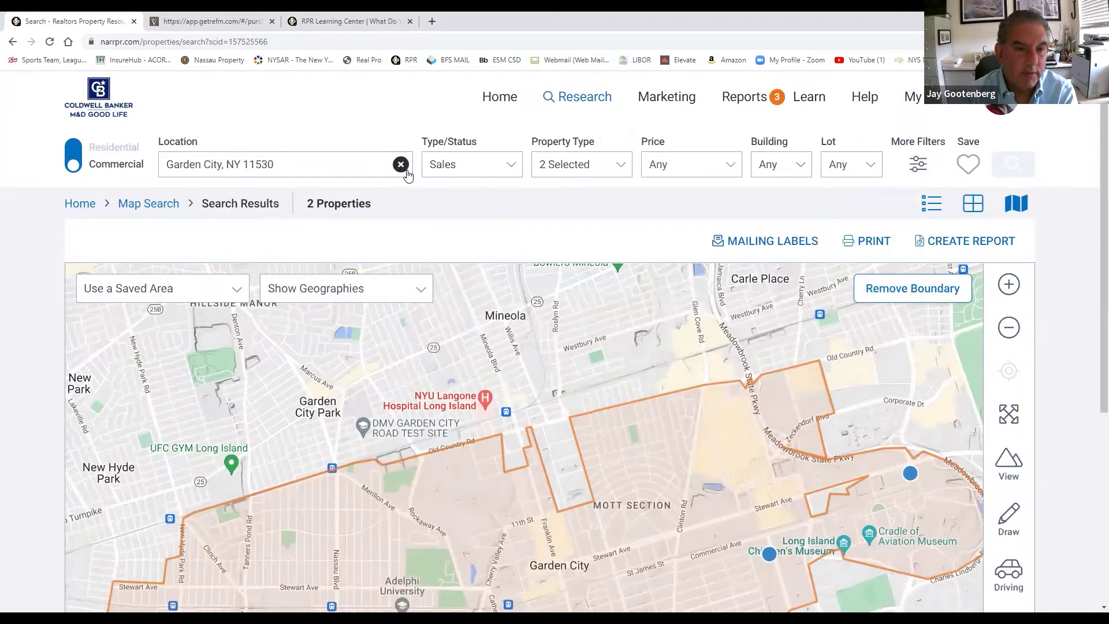
# Include For Lease listings alongside For Sale and set the property type filter to All.
pyautogui.click(473, 168)
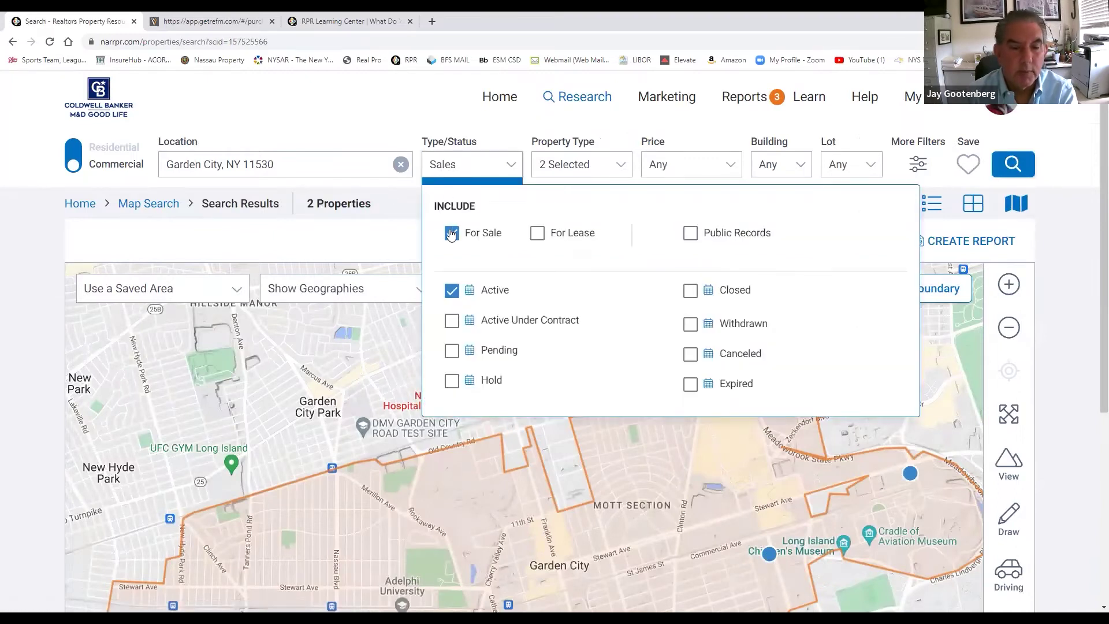
pyautogui.click(538, 232)
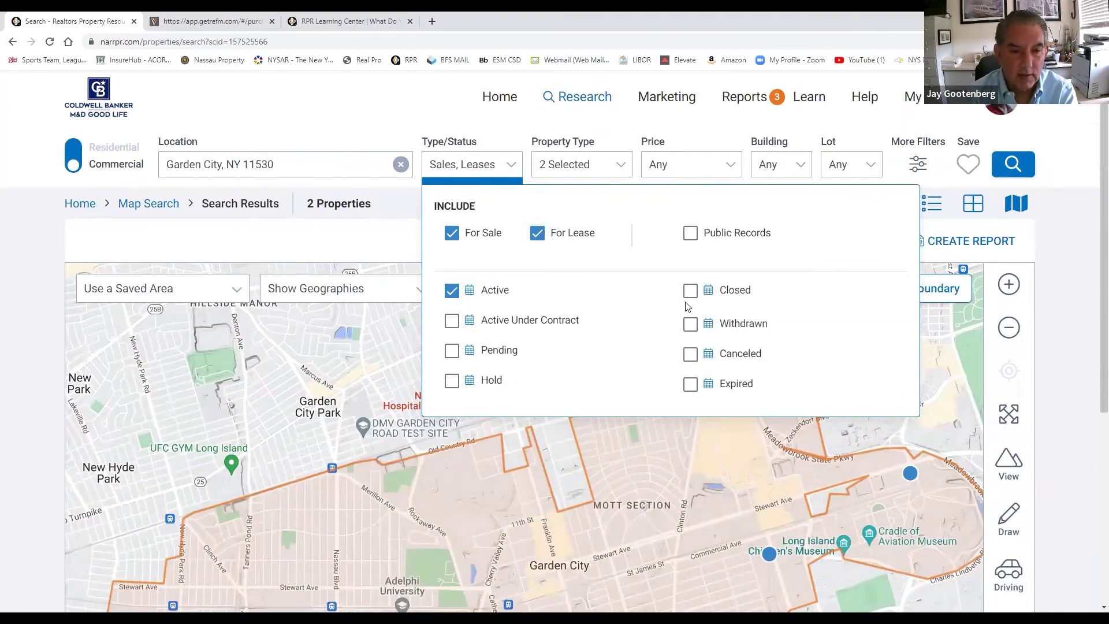
pyautogui.click(621, 167)
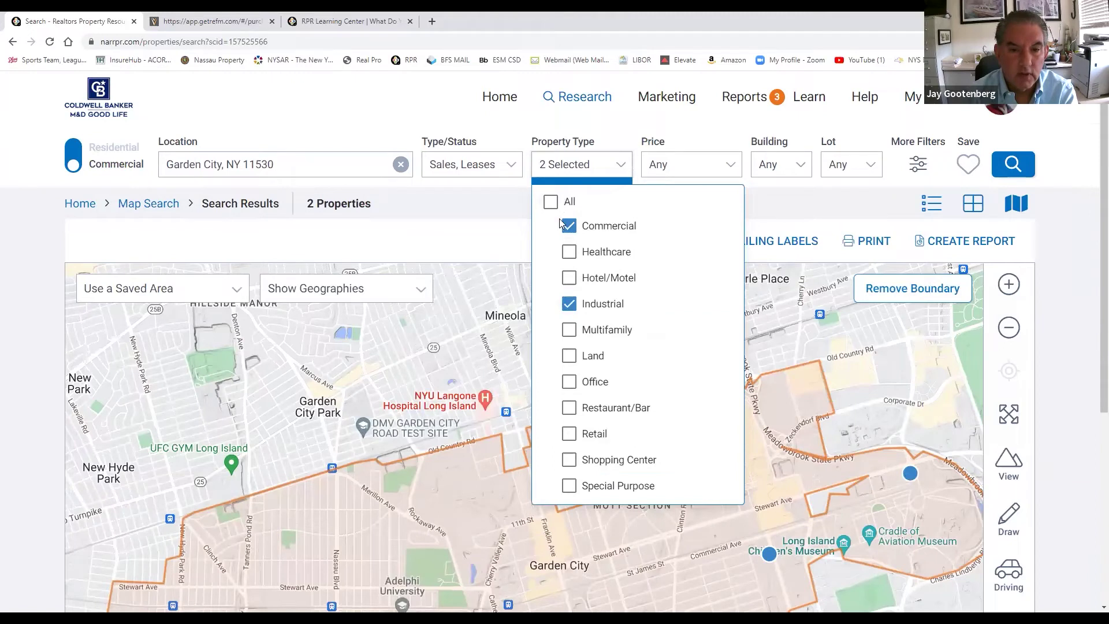
pyautogui.click(550, 203)
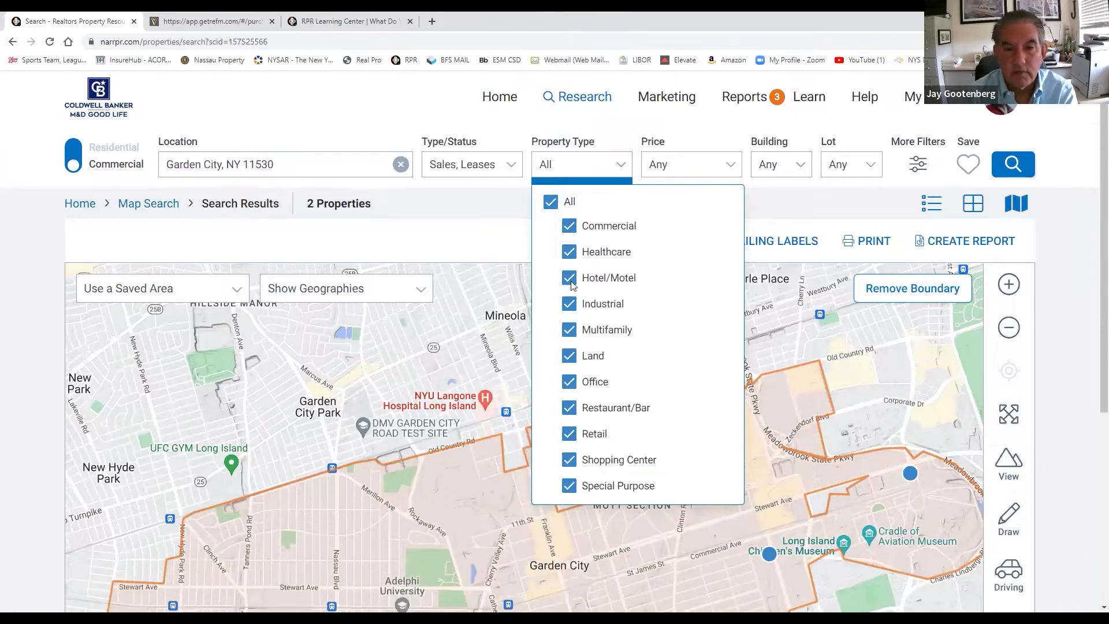
# Review the available Price, Building and Lot filter options without entering any limits.
pyautogui.click(731, 169)
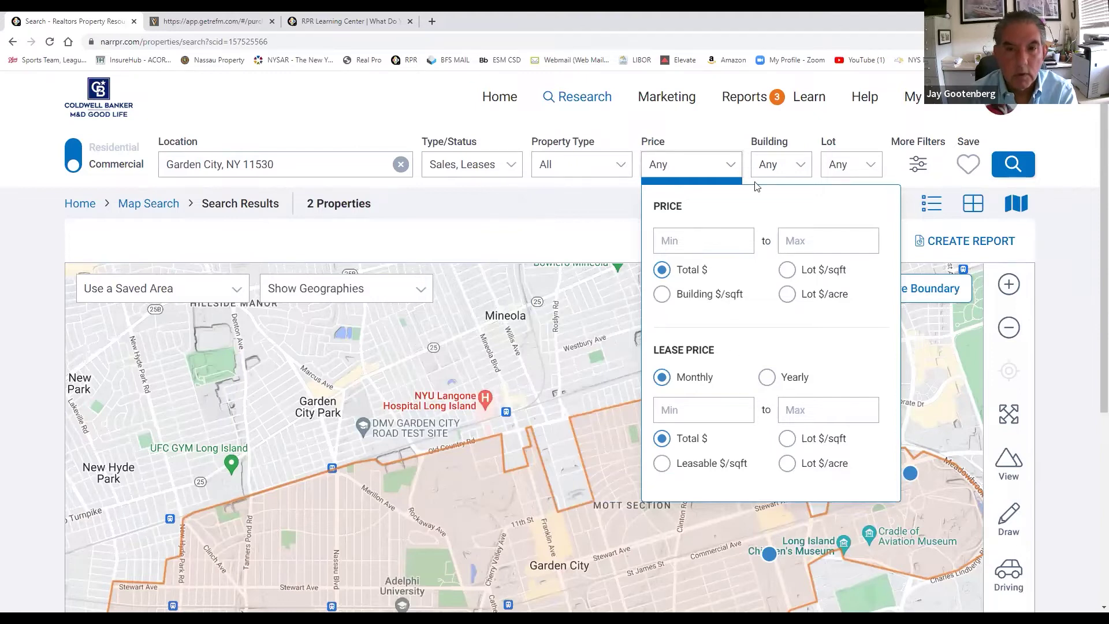
pyautogui.click(781, 165)
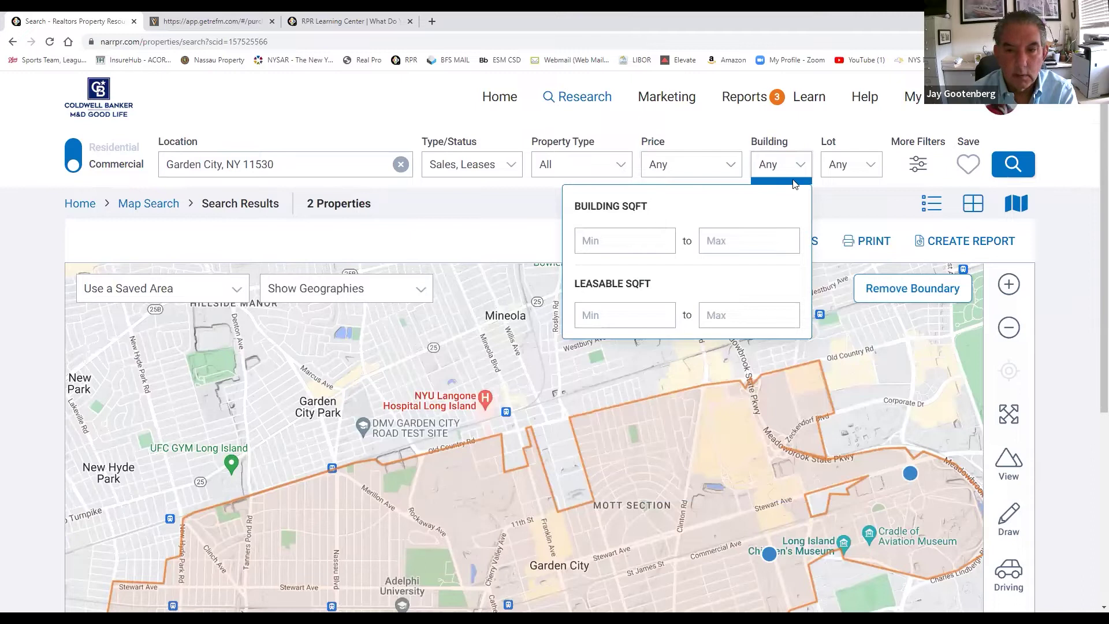
pyautogui.click(869, 166)
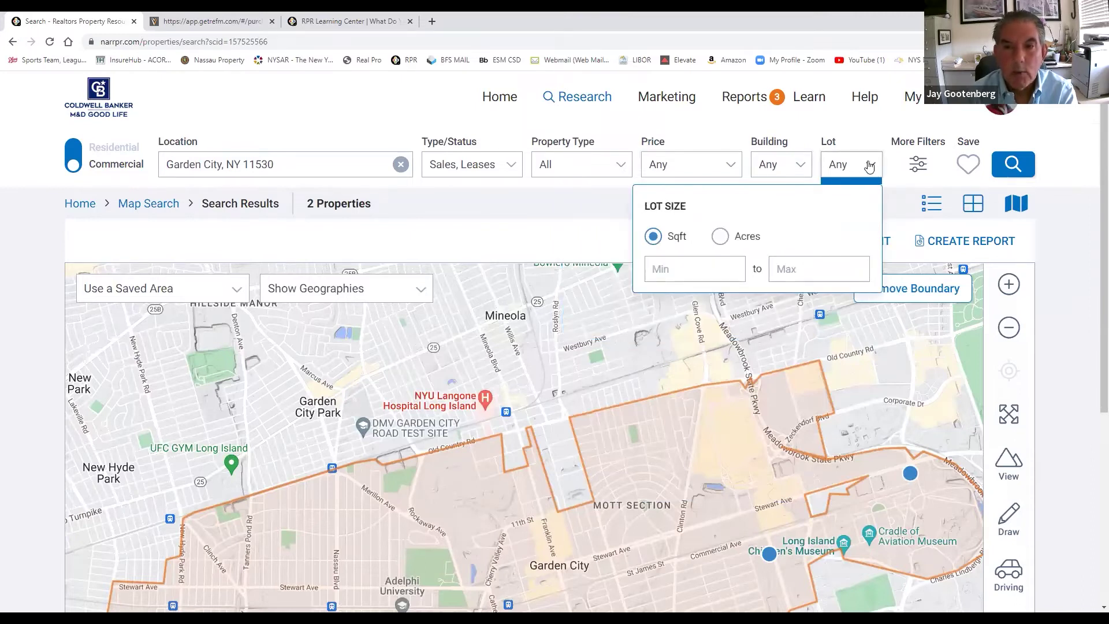
# Examine the additional search filters, from price and distressed status to keywords, and briefly toggle including properties with null or blank values.
pyautogui.click(918, 165)
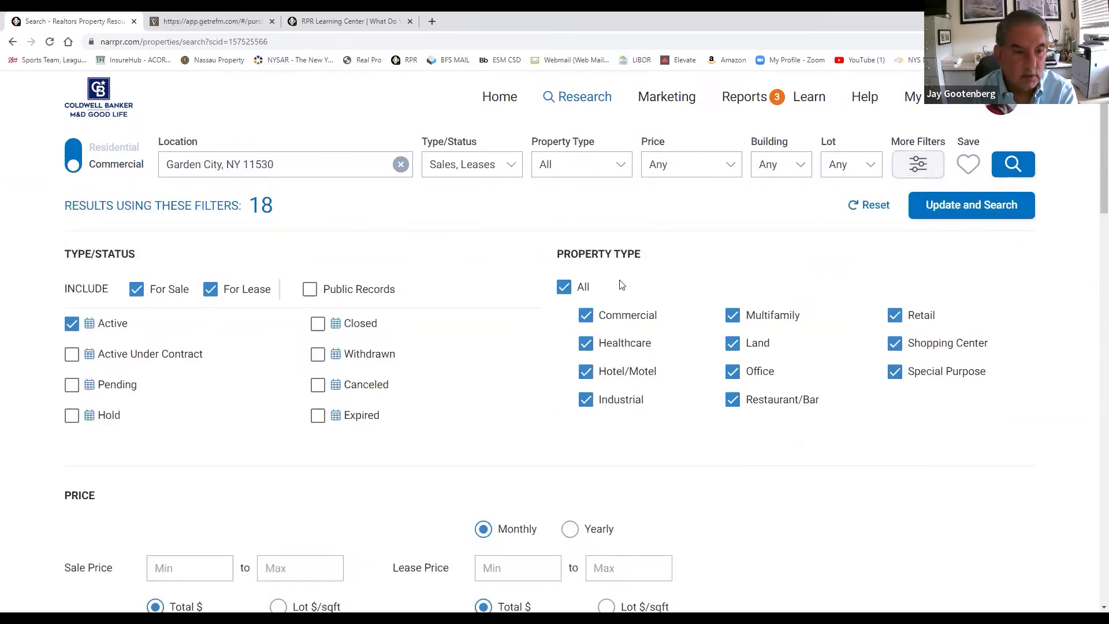
pyautogui.scroll(-8, 340, 390)
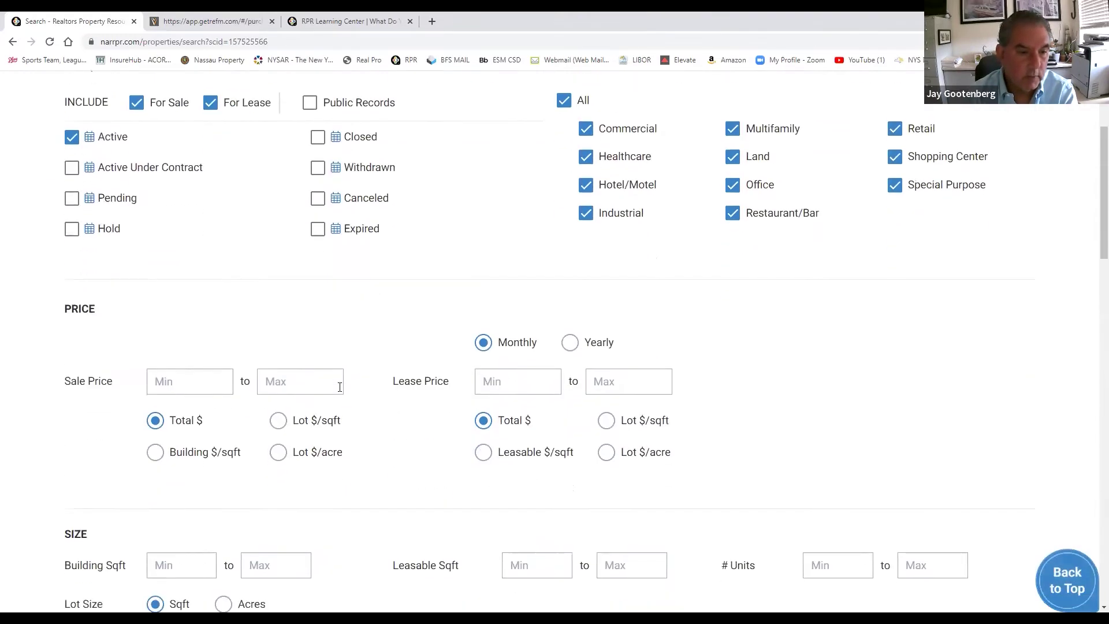
pyautogui.scroll(-2, 340, 392)
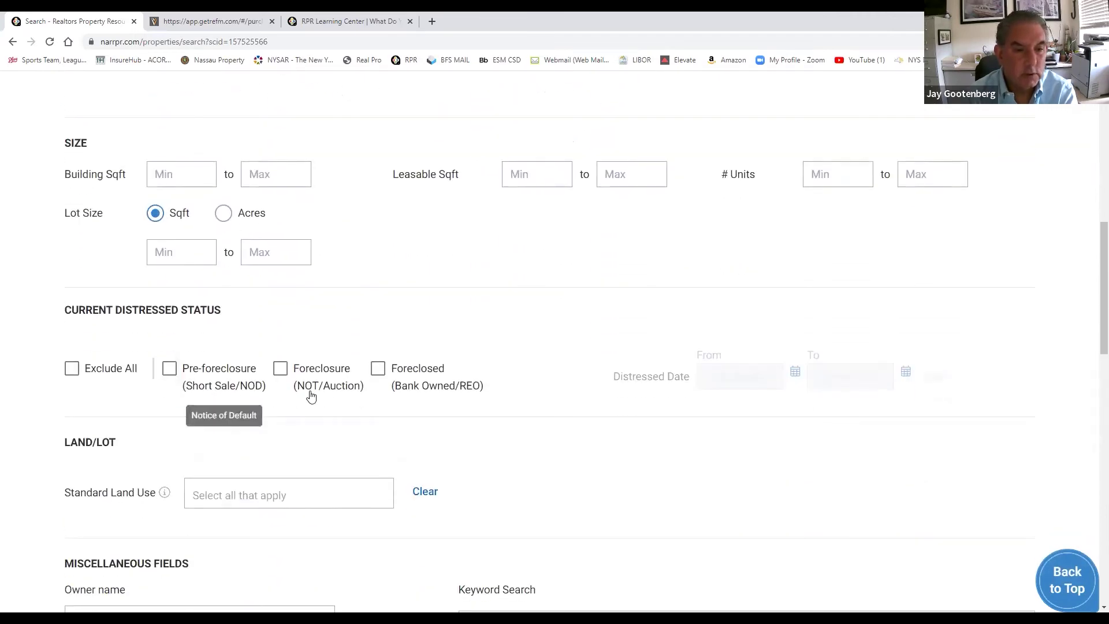
pyautogui.scroll(-1, 407, 394)
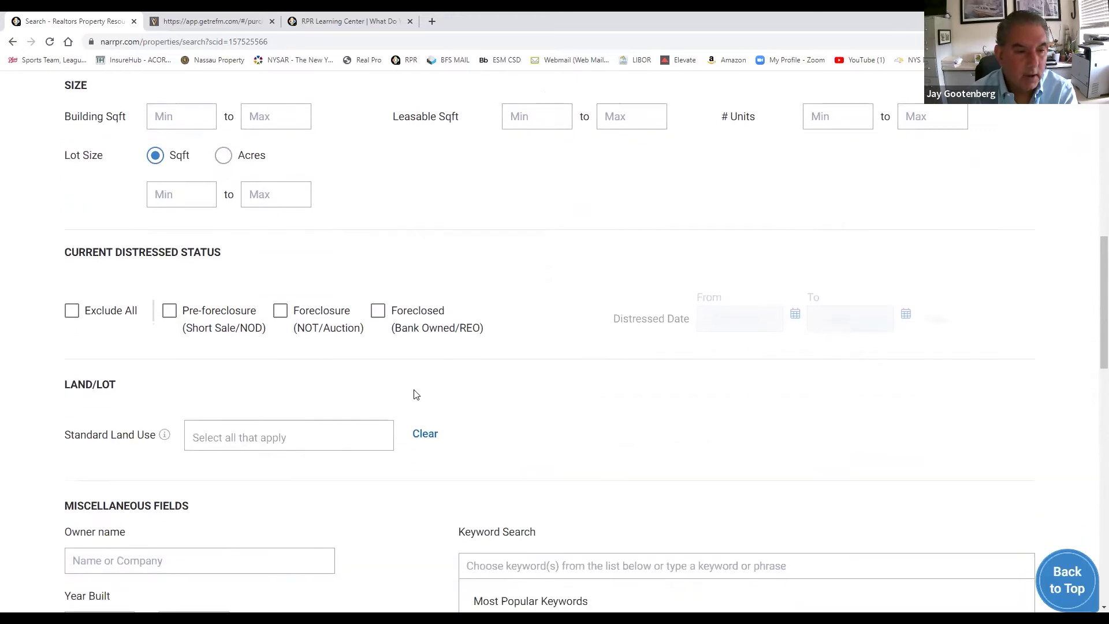
pyautogui.scroll(-3, 416, 393)
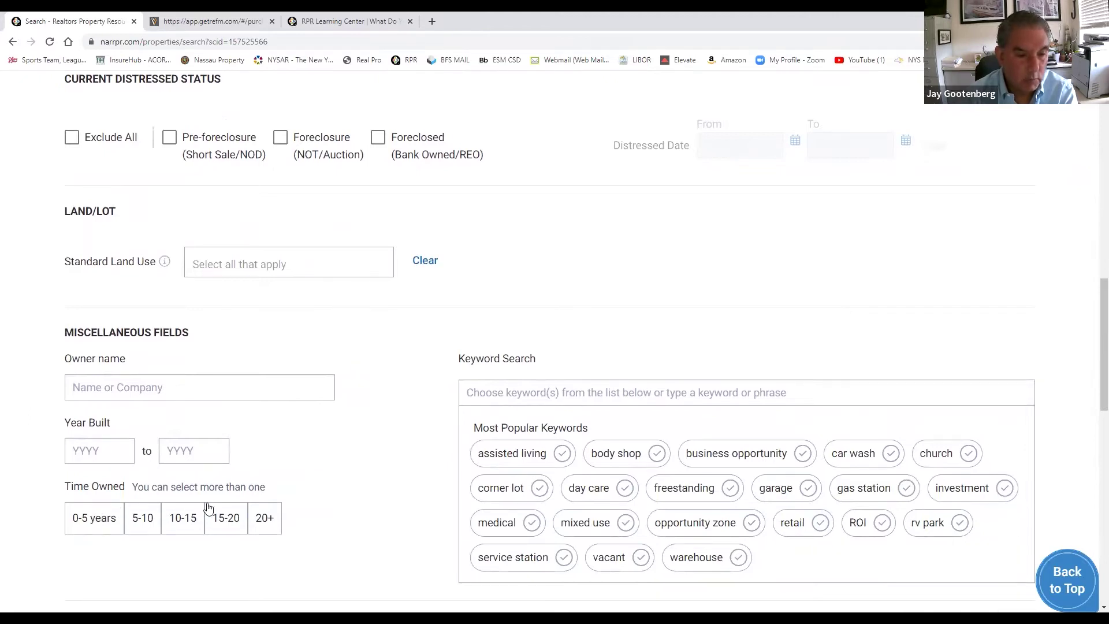
pyautogui.scroll(-1, 208, 507)
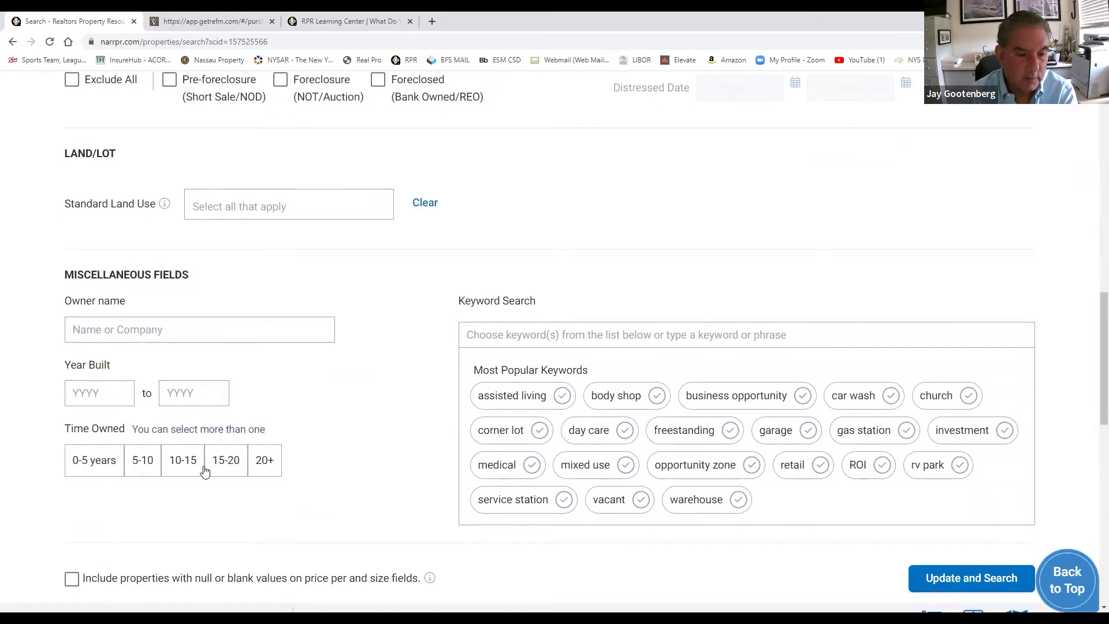
pyautogui.scroll(-1, 205, 470)
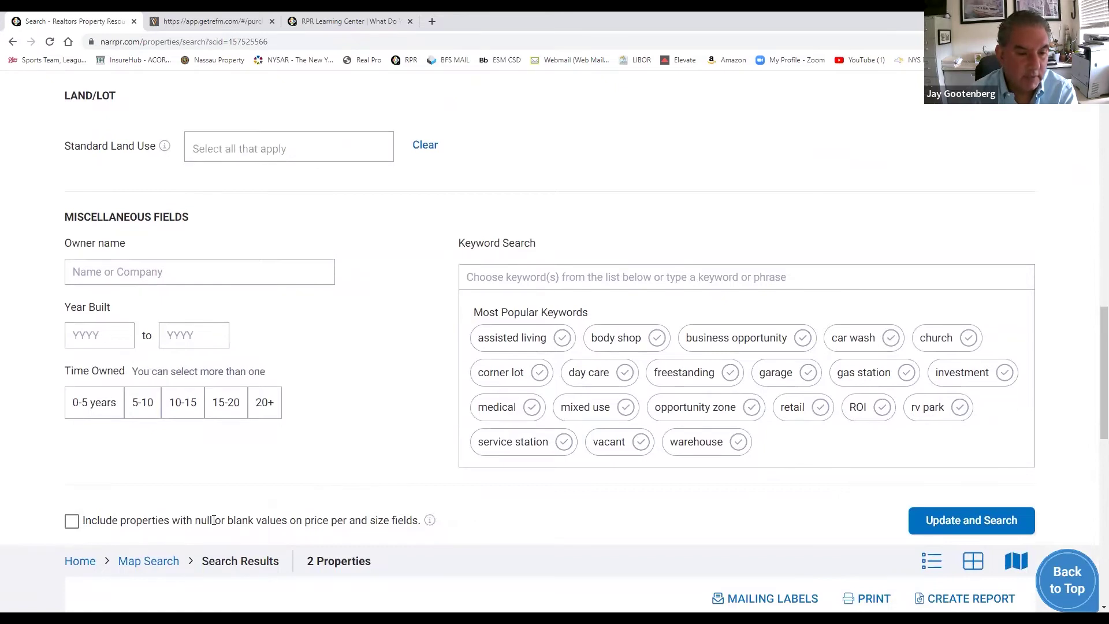
pyautogui.click(73, 521)
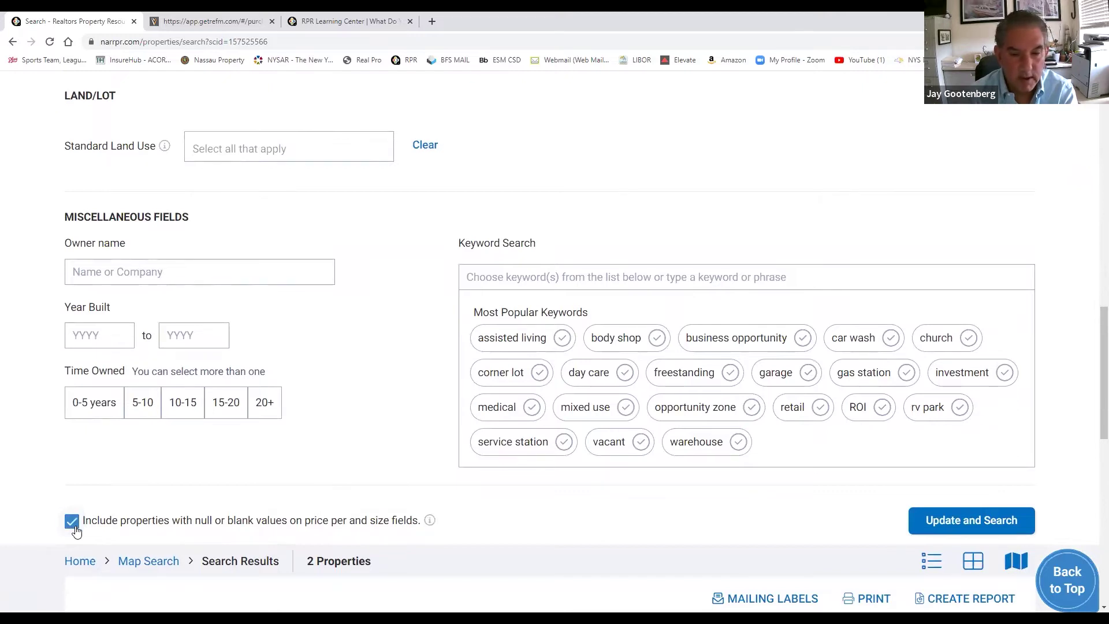
pyautogui.click(71, 523)
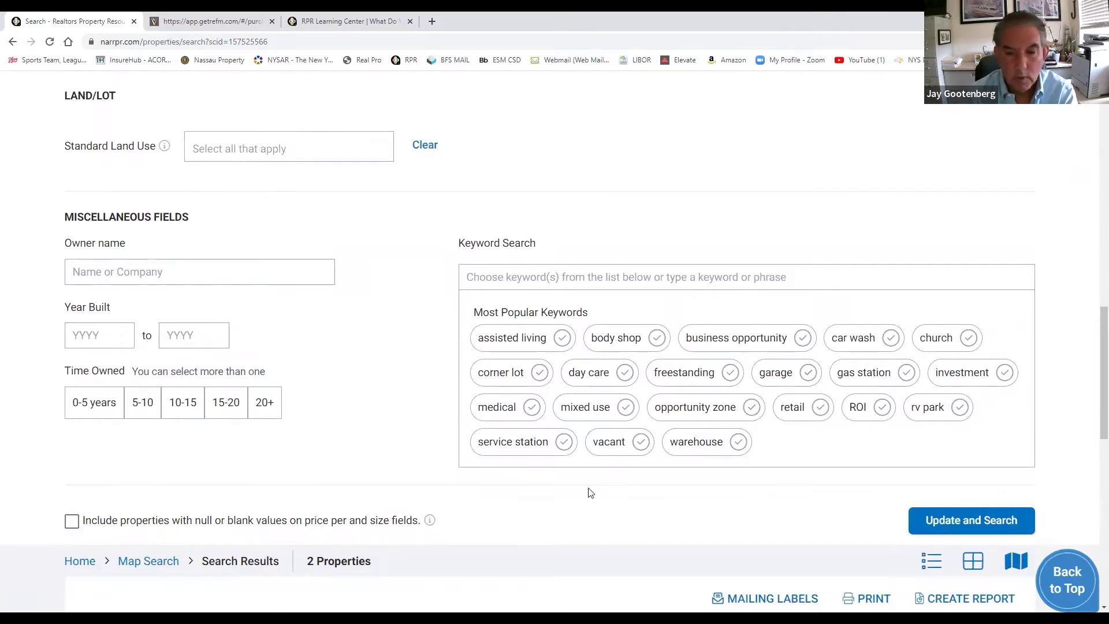
# Run the updated Garden City, NY 11530 commercial search and look over the results map within the zip code boundary.
pyautogui.click(928, 521)
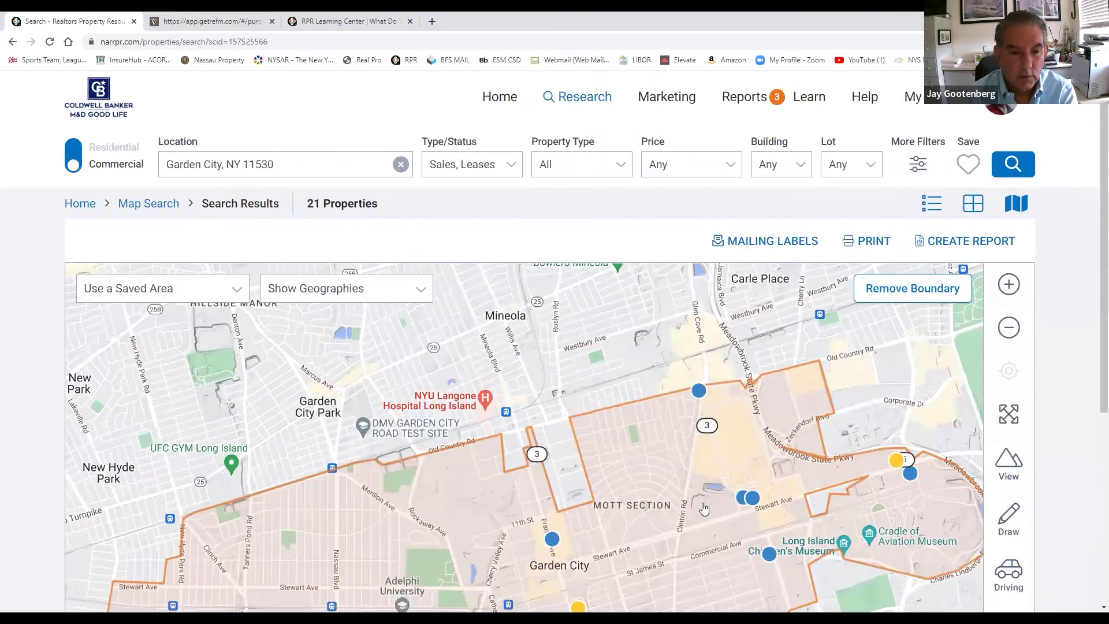
pyautogui.scroll(-2, 703, 508)
pyautogui.scroll(-1, 692, 505)
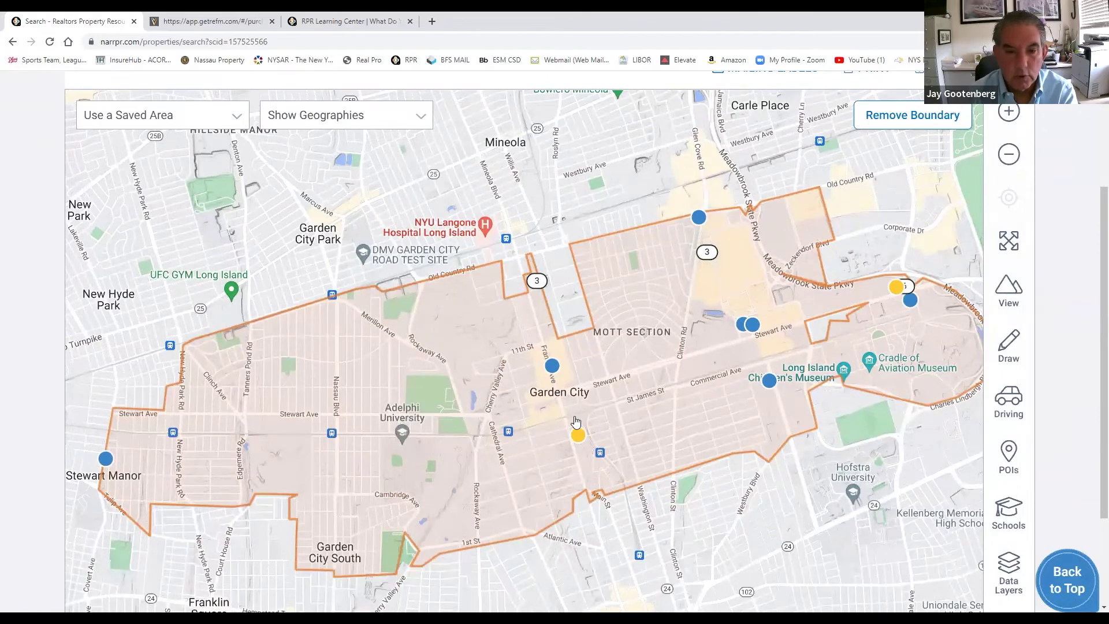
# Review the map's available data layers and its legend of on-market and off-market symbols, and close the legend.
pyautogui.click(1008, 566)
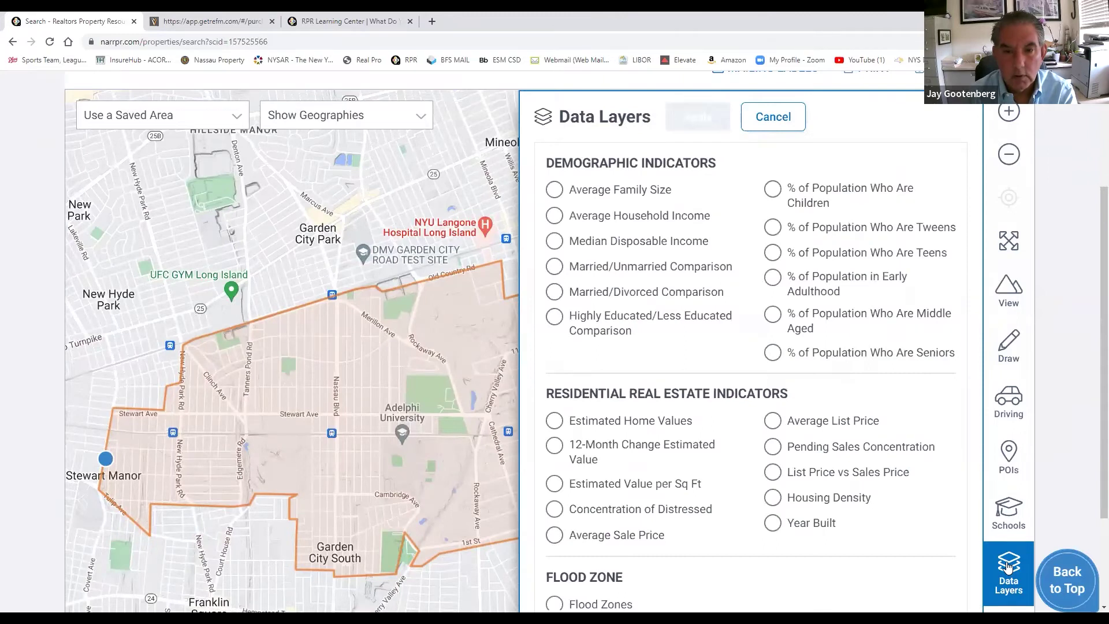
pyautogui.scroll(-2, 963, 528)
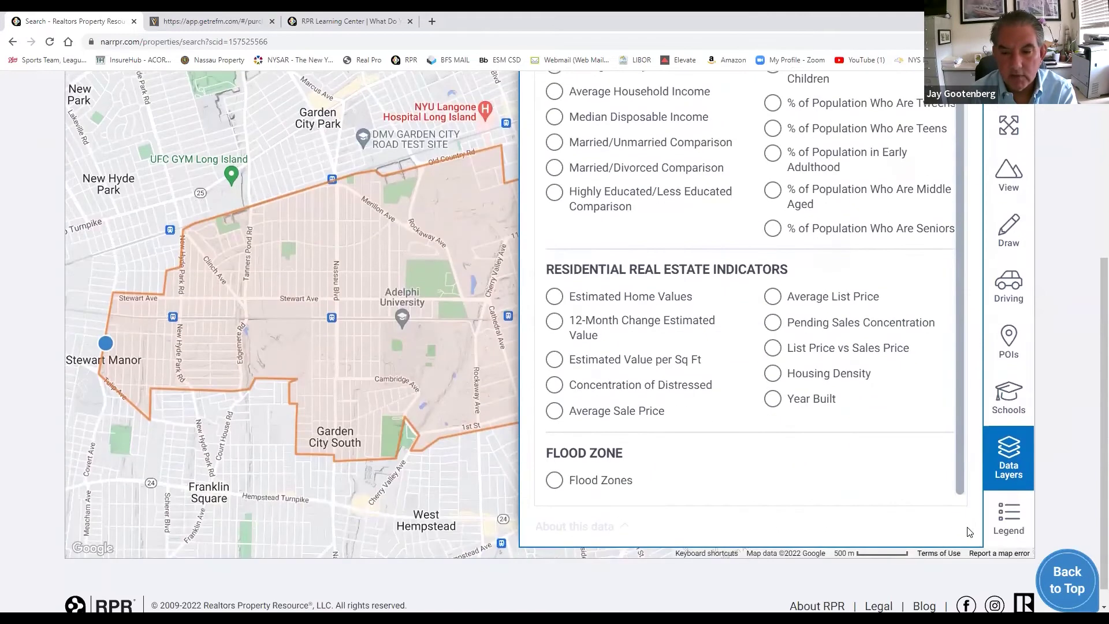
pyautogui.click(997, 522)
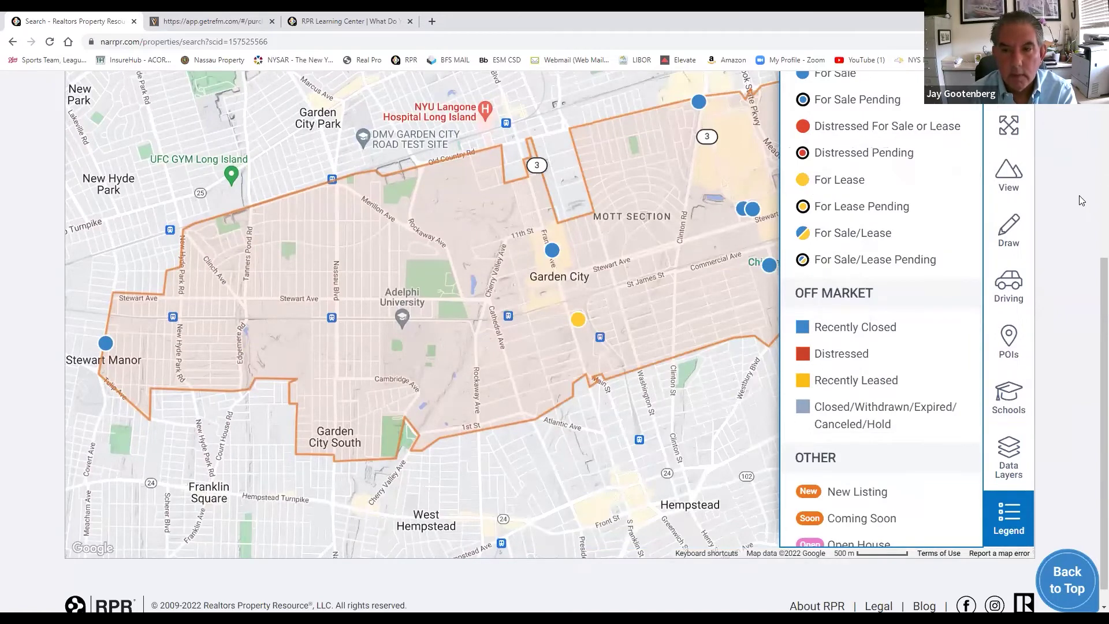
pyautogui.scroll(2, 1081, 200)
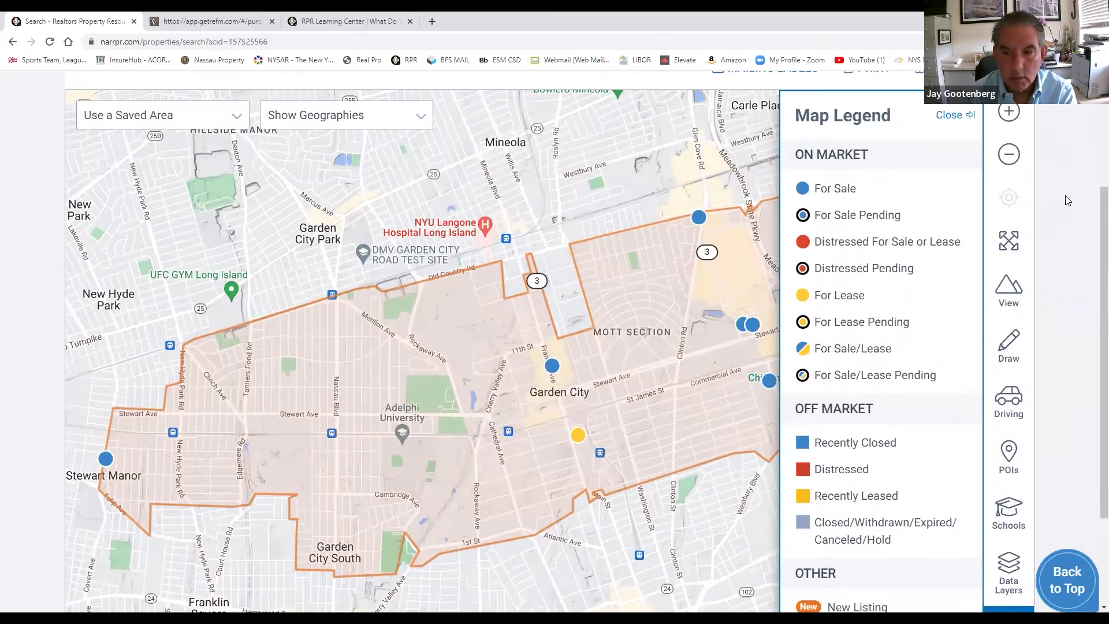
pyautogui.click(954, 115)
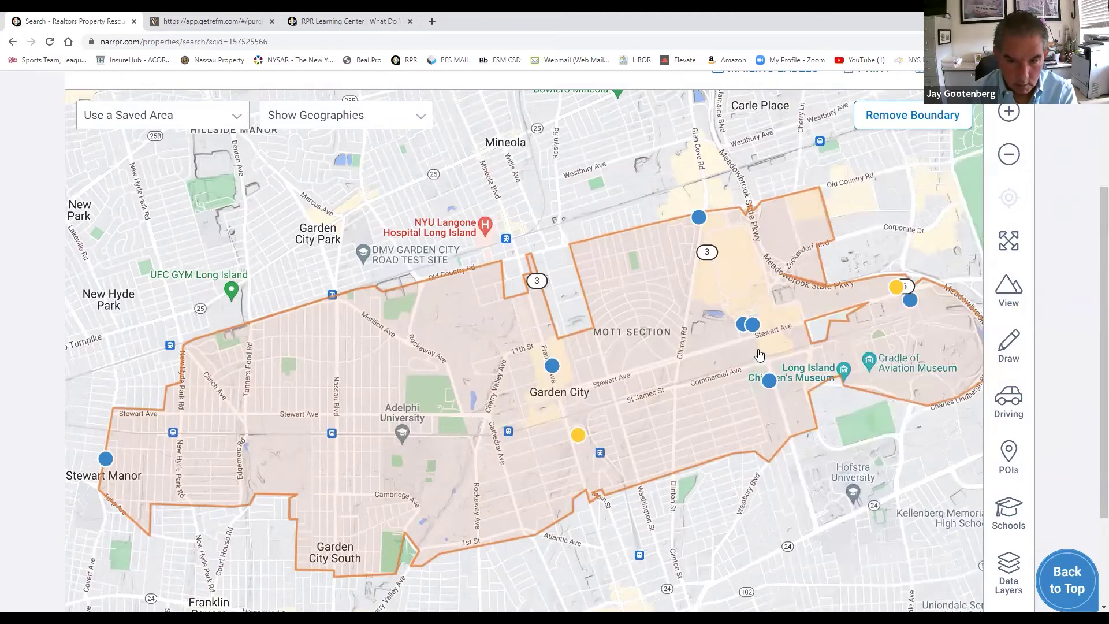
# Open the full details of the $550,000 for-sale beauty bar on Franklin Ave from the map and view its basic facts.
pyautogui.click(552, 366)
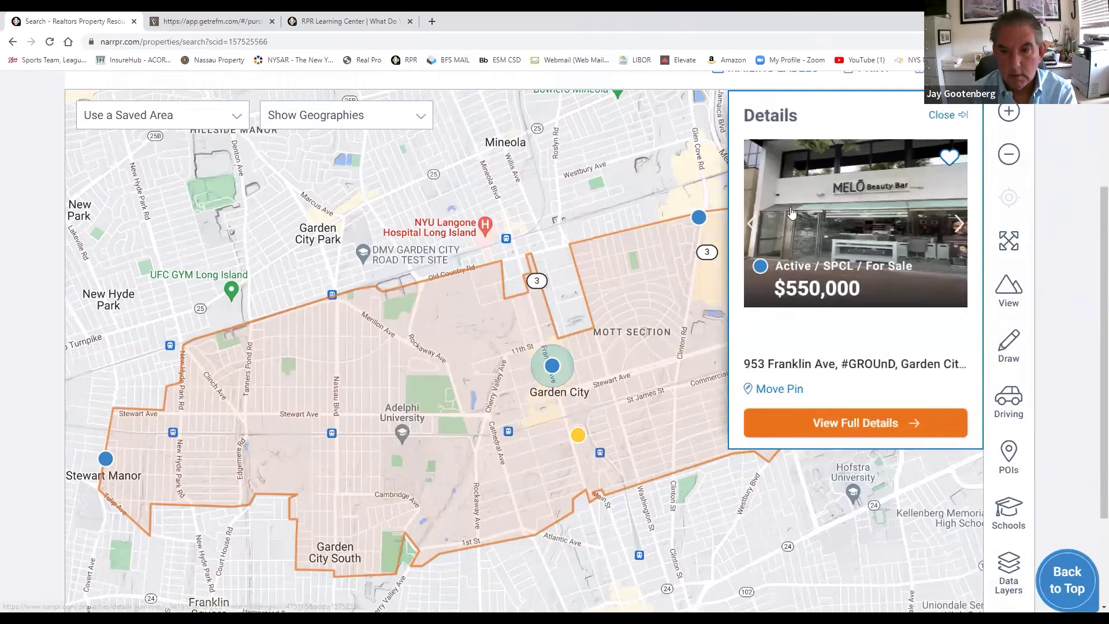
pyautogui.click(782, 417)
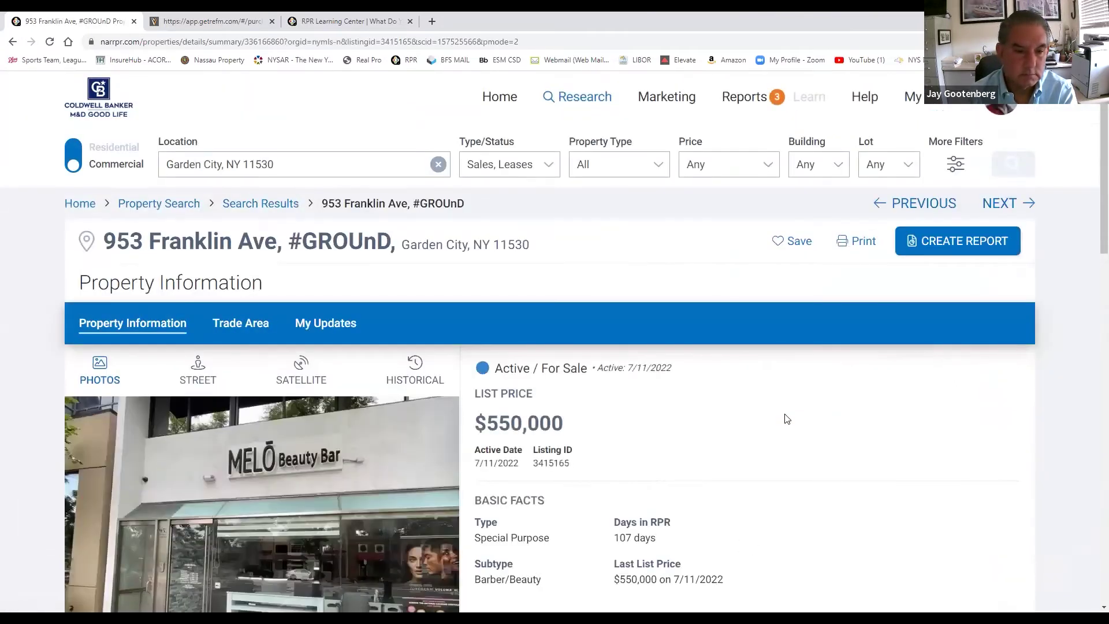
pyautogui.scroll(-2, 365, 312)
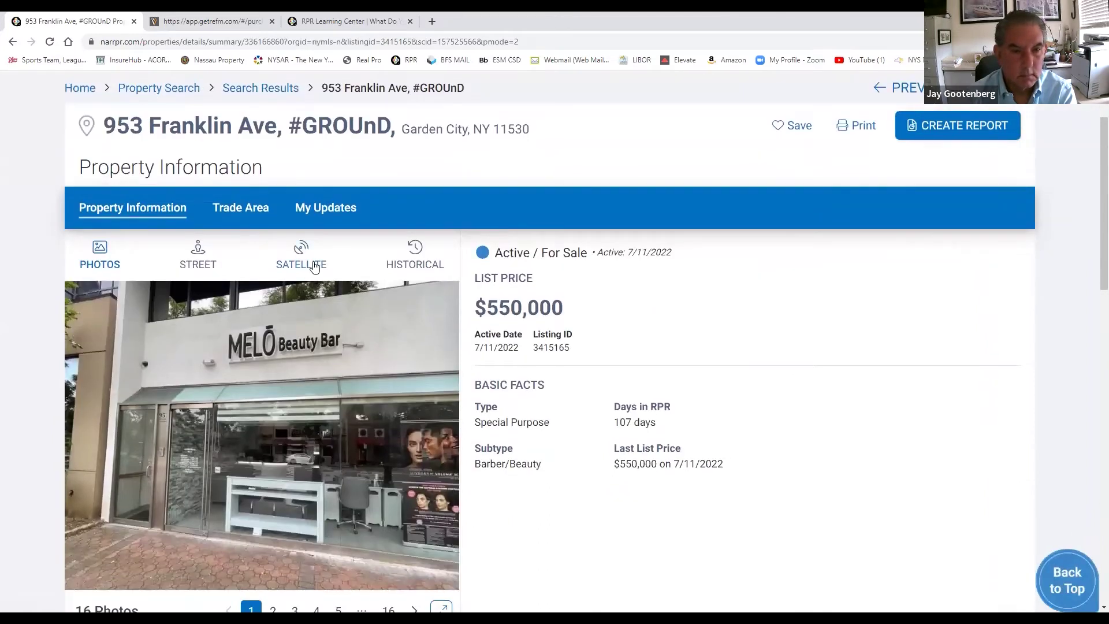
pyautogui.scroll(-1, 410, 281)
pyautogui.scroll(-5, 410, 281)
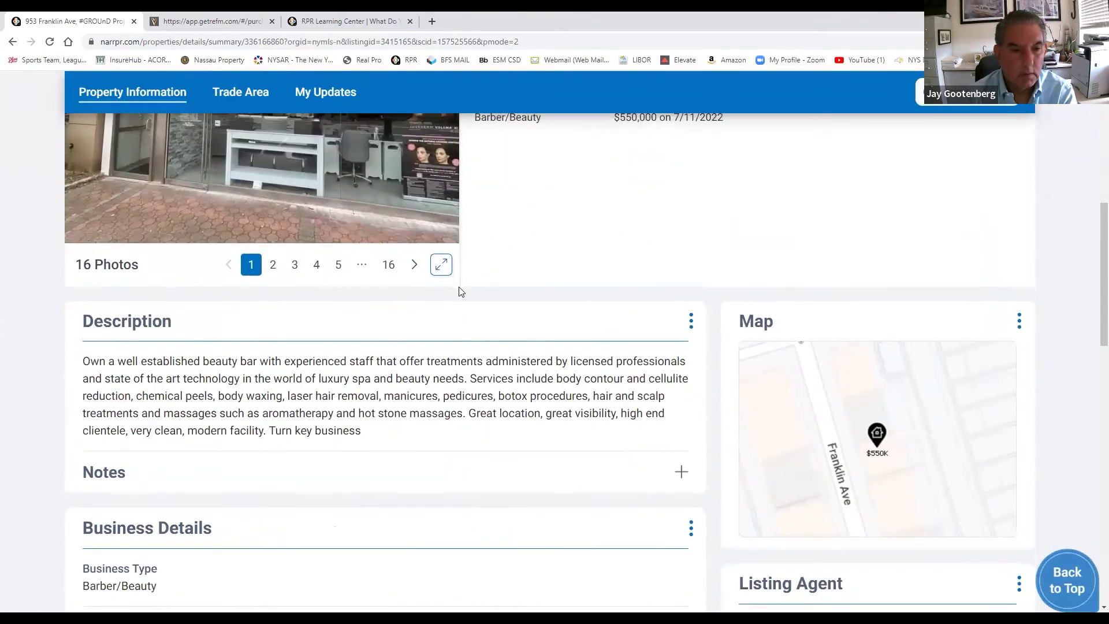
# Enlarge the beauty bar listing's photos, browse from the first to the fifth, and close the photo viewer.
pyautogui.click(444, 272)
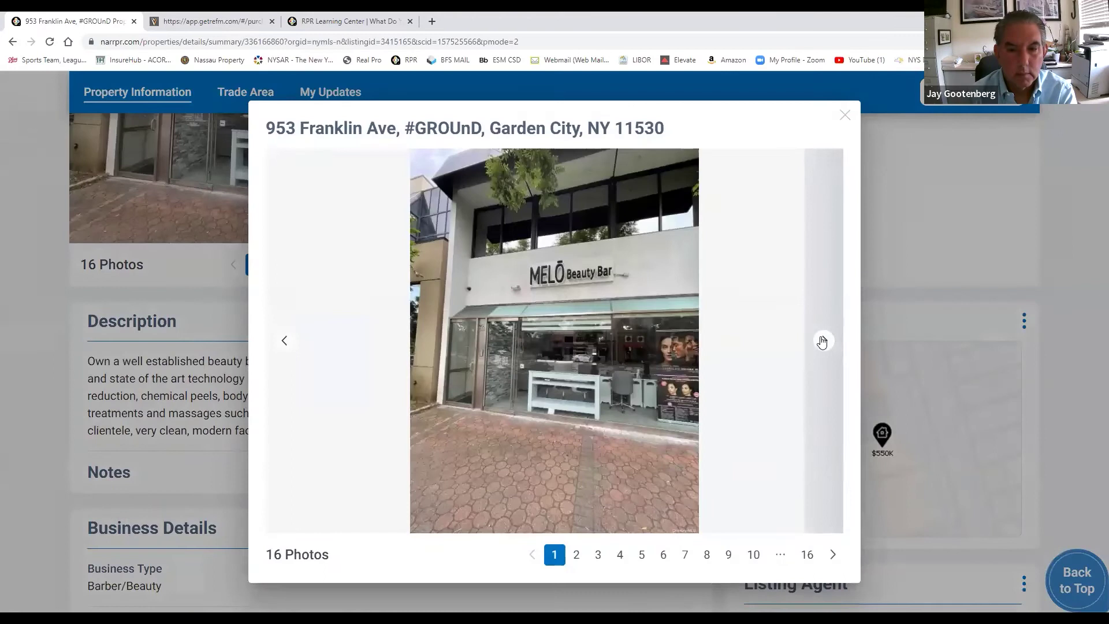
pyautogui.click(822, 340)
pyautogui.click(821, 341)
pyautogui.click(822, 340)
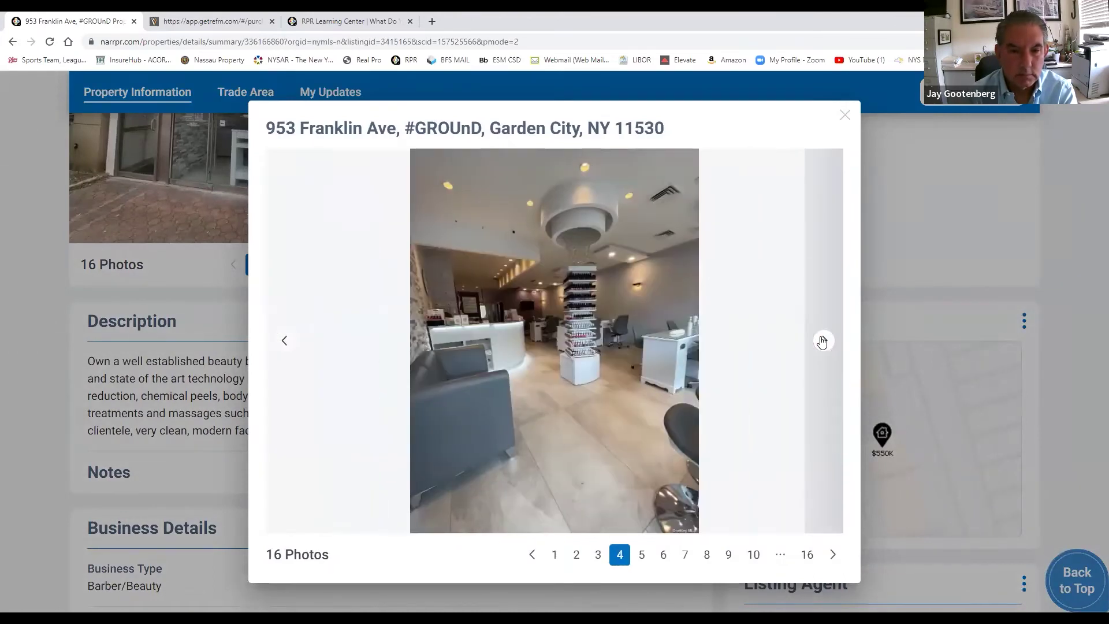
pyautogui.click(821, 341)
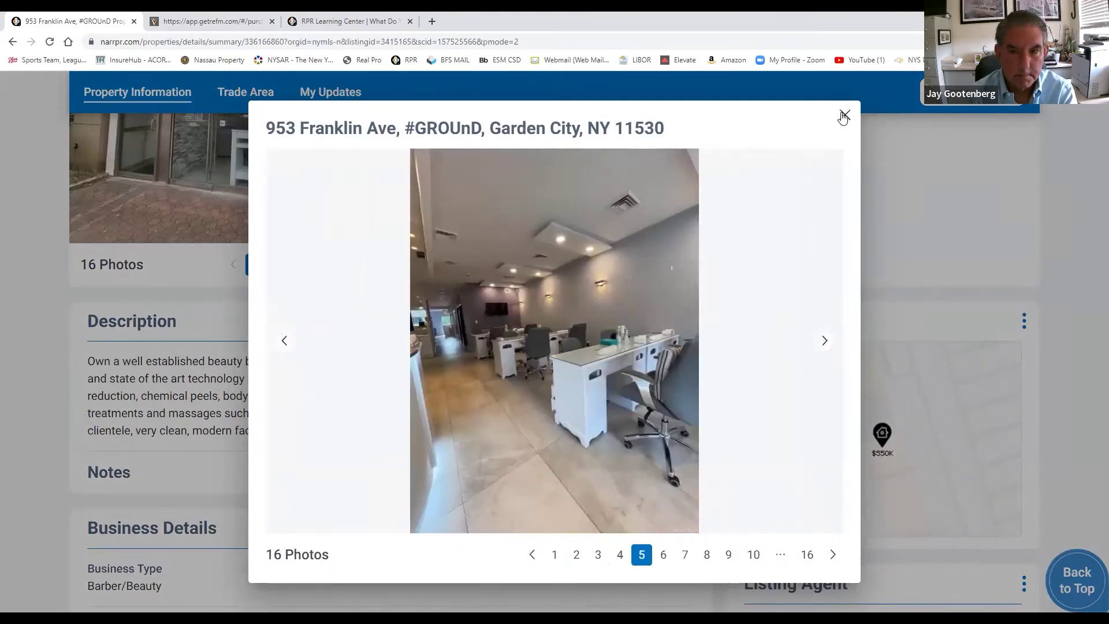
pyautogui.press('Escape')
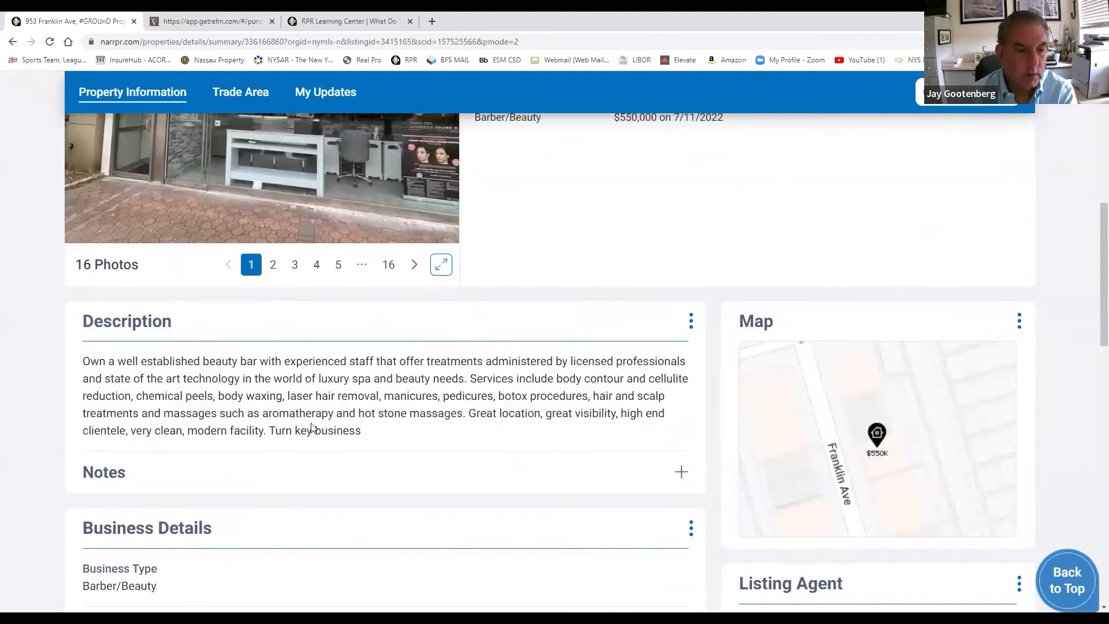
# Examine the beauty bar's property facts, listing agent, additional resources, tenants, structural and location details, and listing history.
pyautogui.scroll(-7, 311, 431)
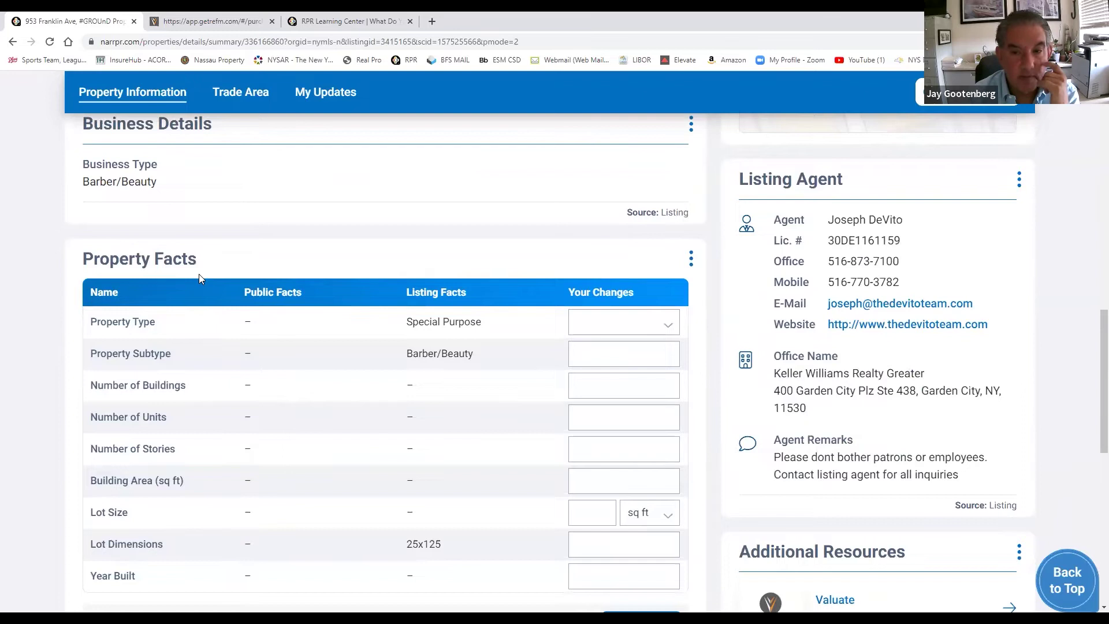
pyautogui.scroll(-5, 462, 409)
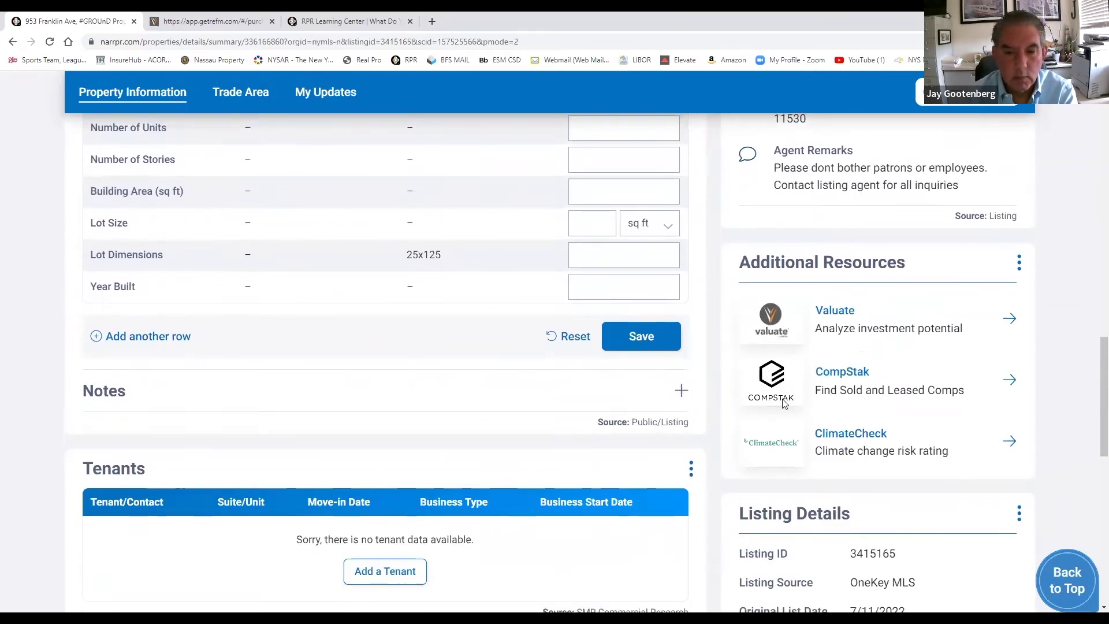
pyautogui.scroll(-5, 774, 375)
pyautogui.scroll(-7, 633, 388)
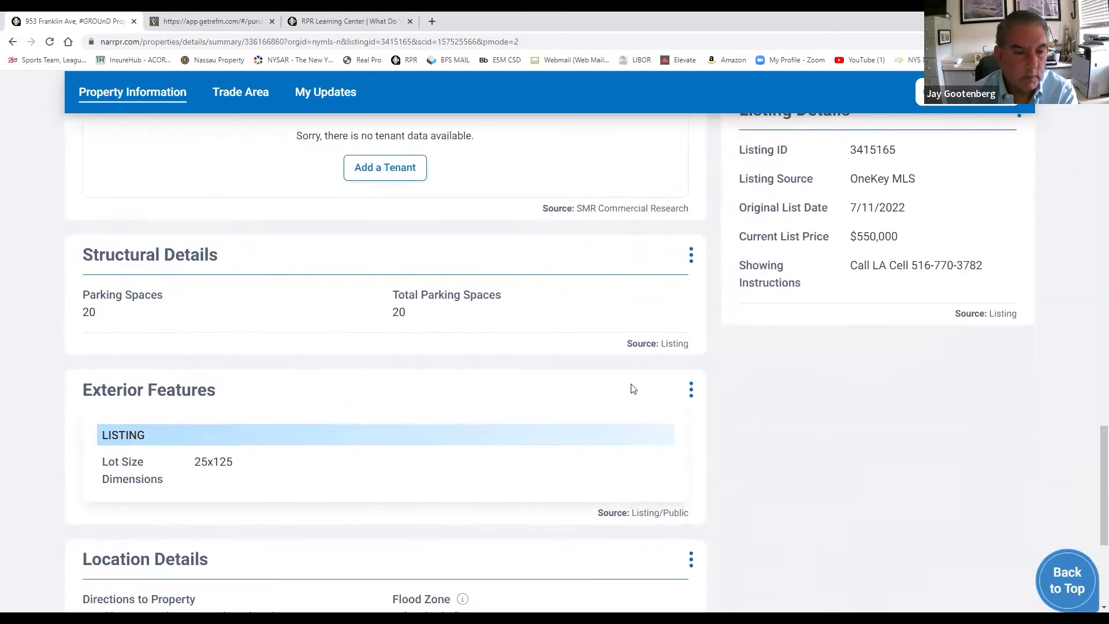
pyautogui.scroll(-3, 633, 388)
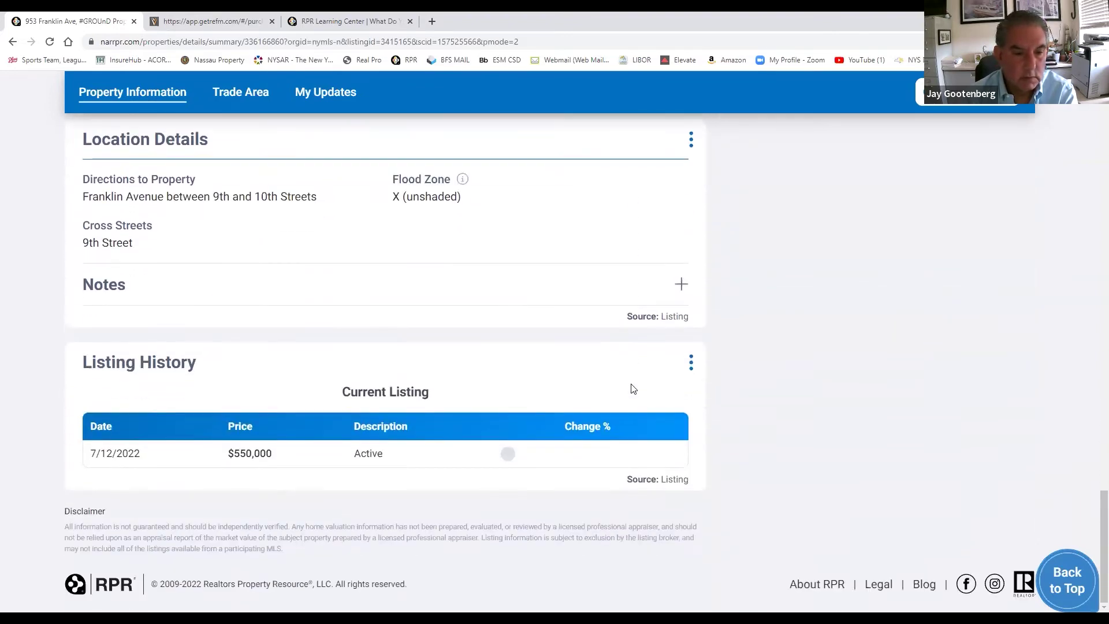
pyautogui.scroll(14, 633, 388)
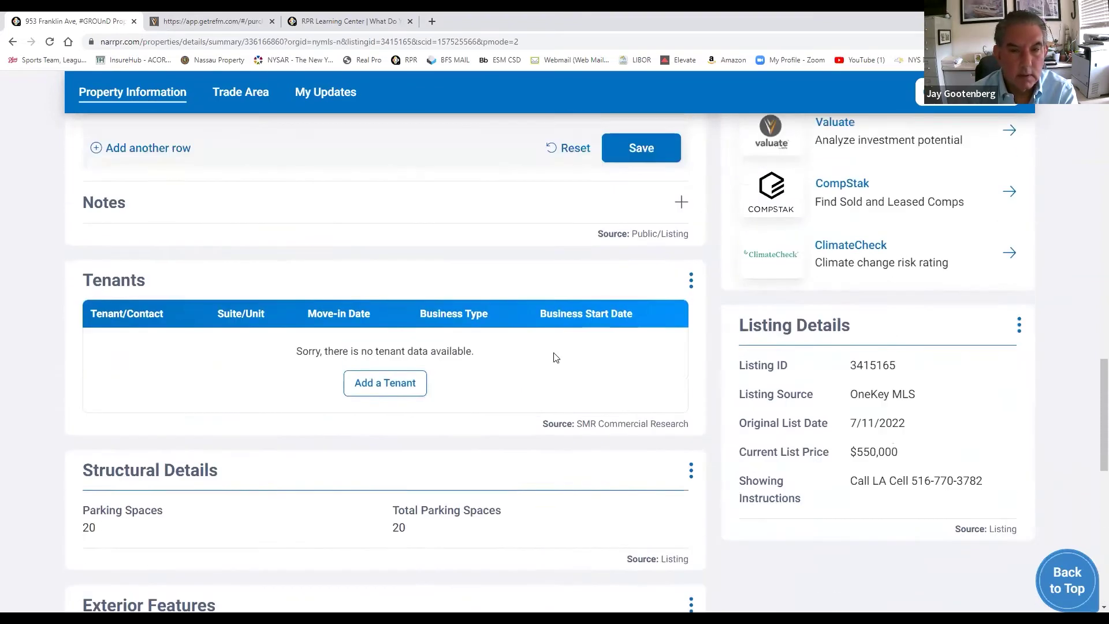
pyautogui.scroll(15, 618, 371)
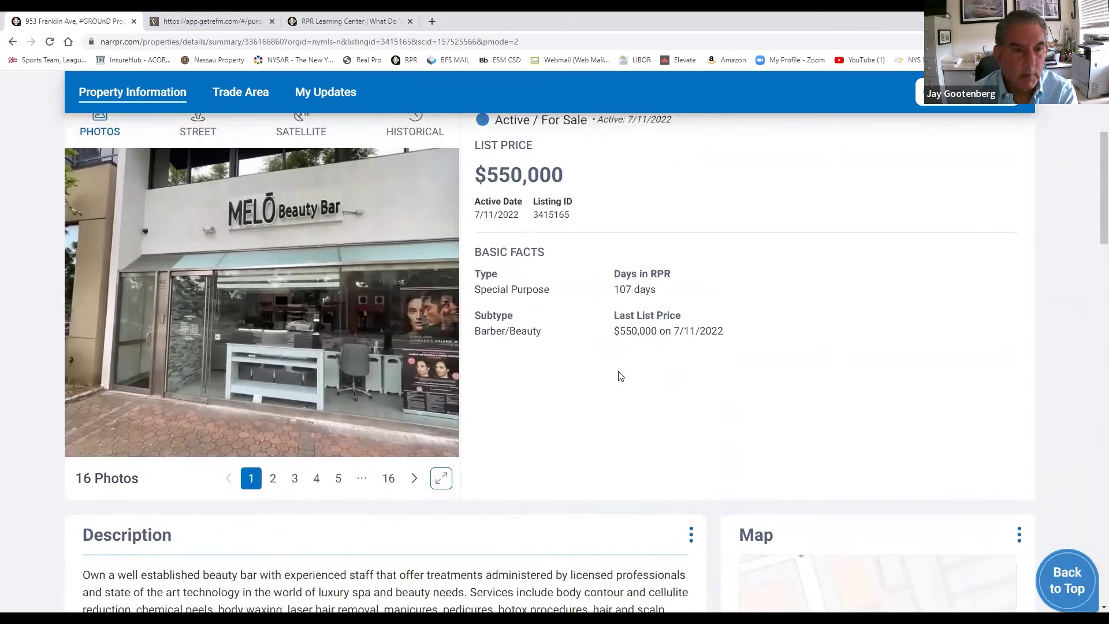
pyautogui.scroll(2, 619, 372)
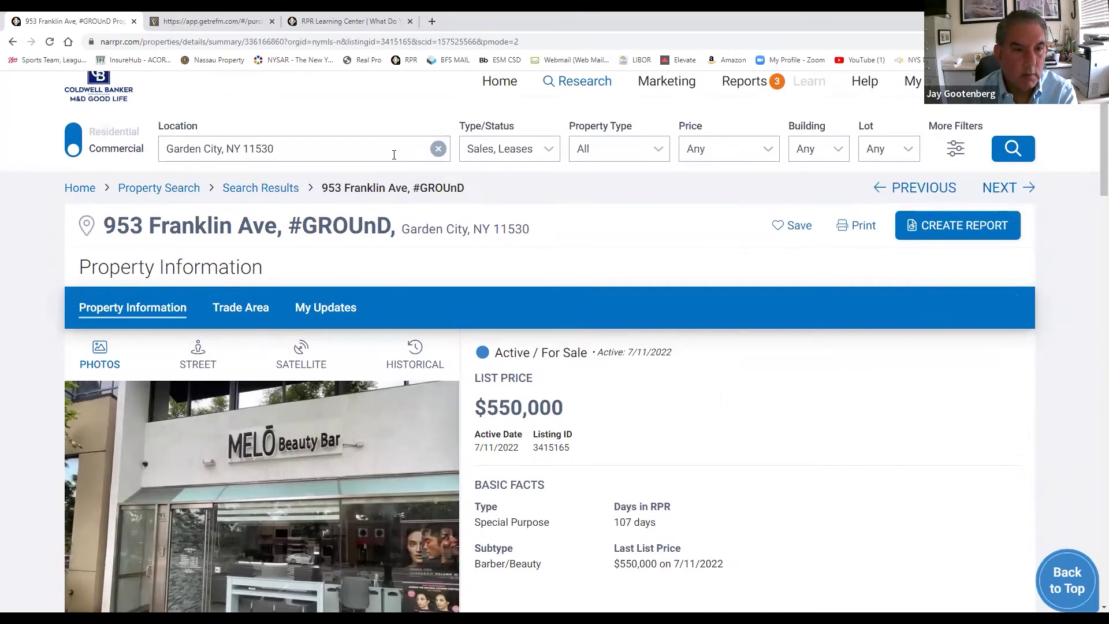
pyautogui.scroll(1, 543, 299)
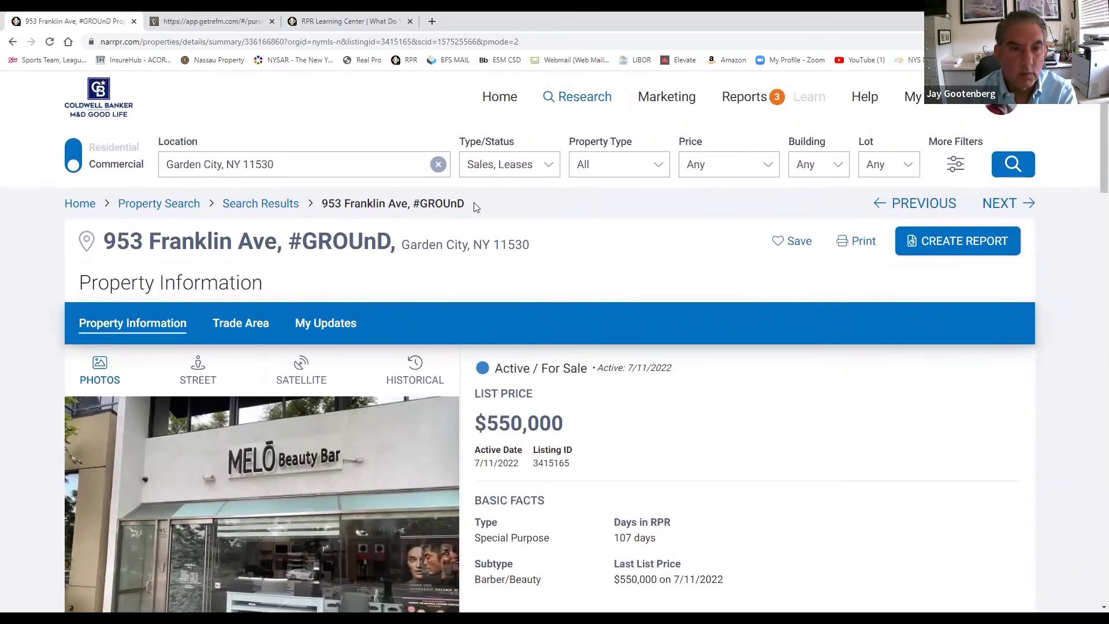
# Rerun the recent Garden City, NY 11530 search and open the full details of the $1,500,000 for-sale property on Chestnut St.
pyautogui.click(438, 165)
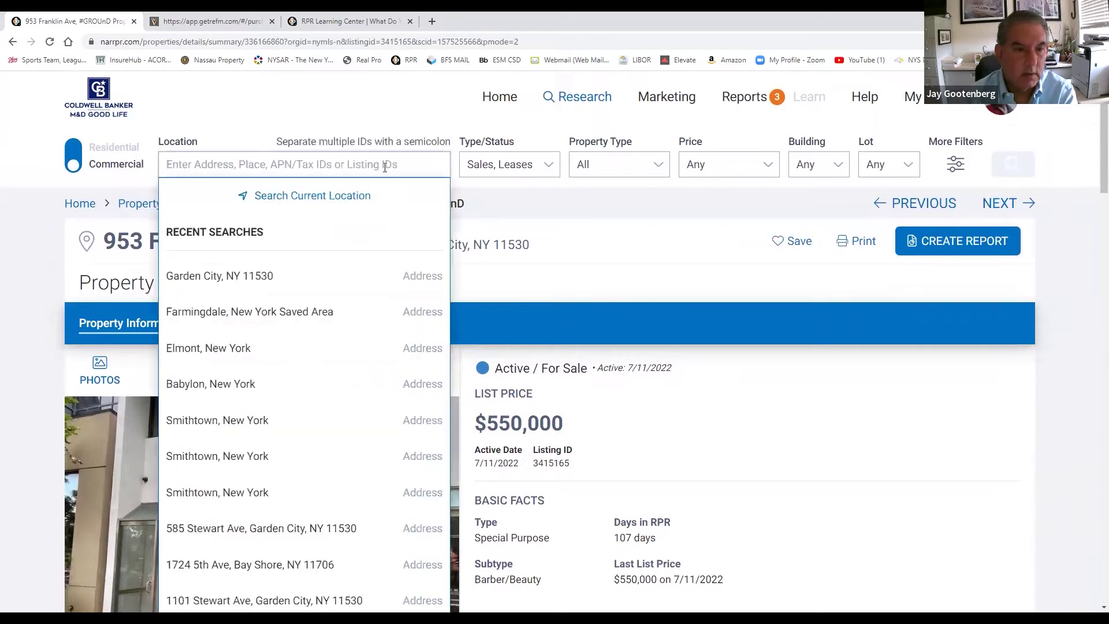
pyautogui.click(240, 273)
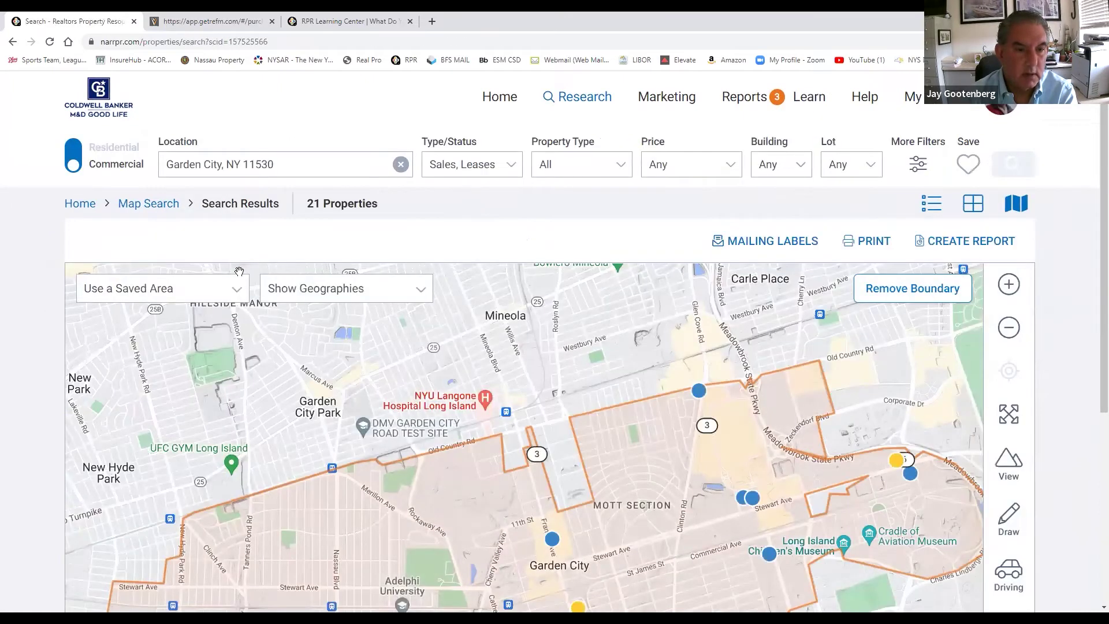
pyautogui.scroll(-3, 550, 395)
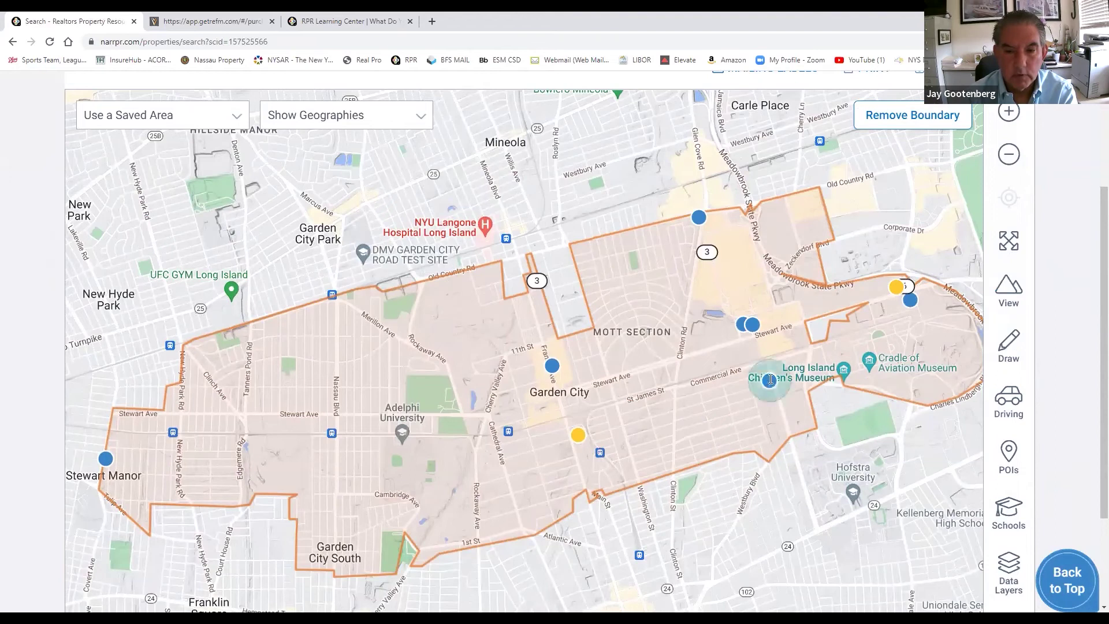
pyautogui.click(770, 379)
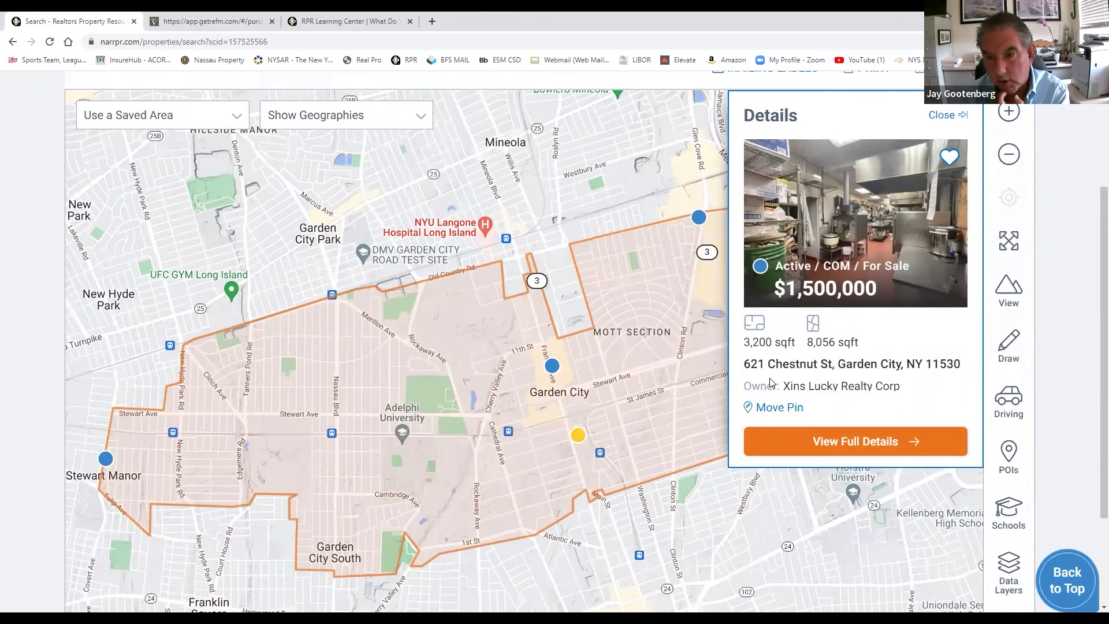
pyautogui.click(851, 443)
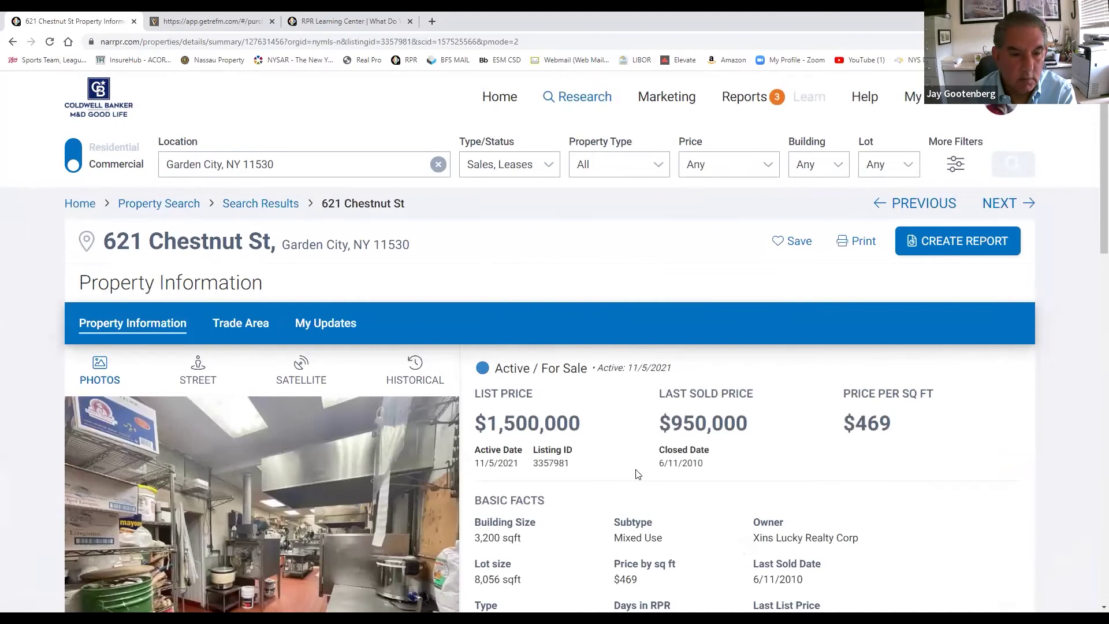
# Examine the Chestnut St property's basic facts, public and listing facts, tenants, interior features and additional resources.
pyautogui.scroll(-3, 636, 470)
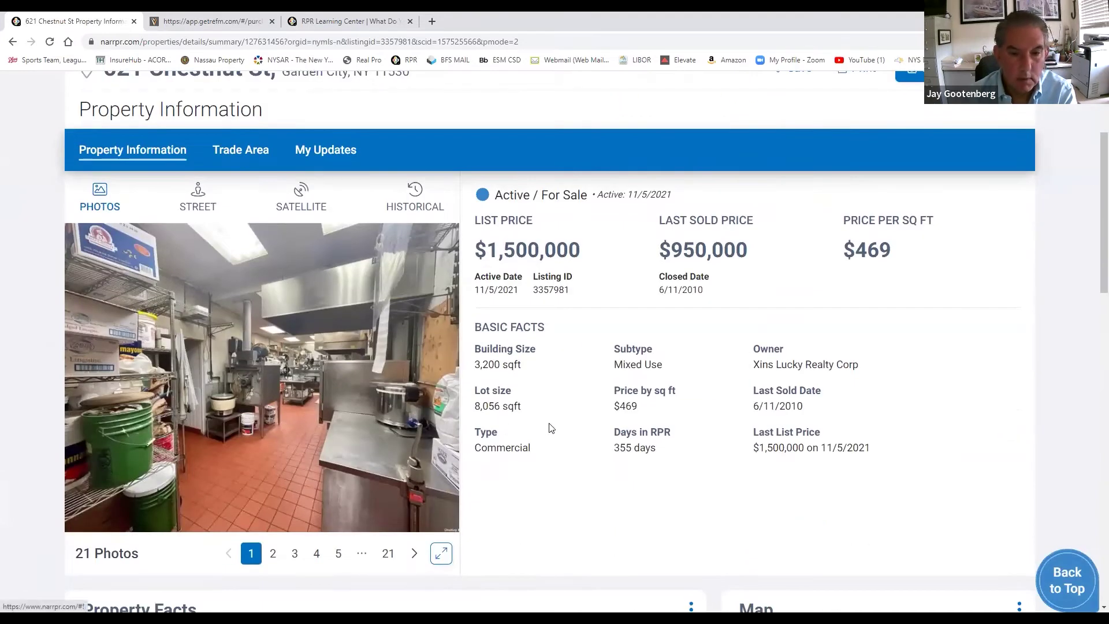
pyautogui.scroll(-2, 542, 427)
pyautogui.scroll(-3, 551, 428)
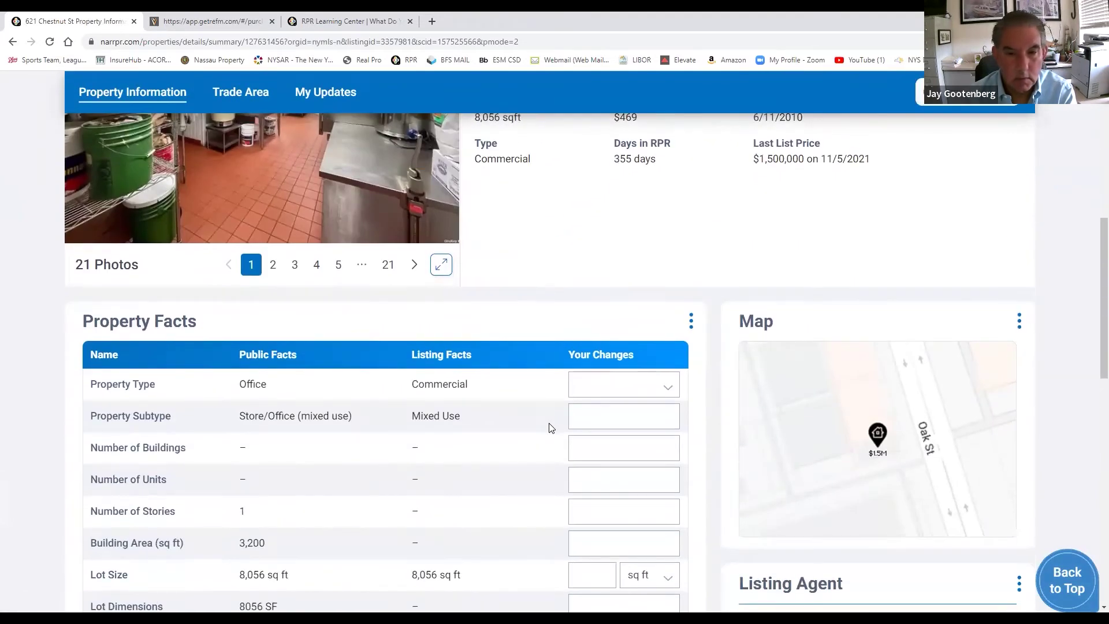
pyautogui.scroll(-5, 550, 428)
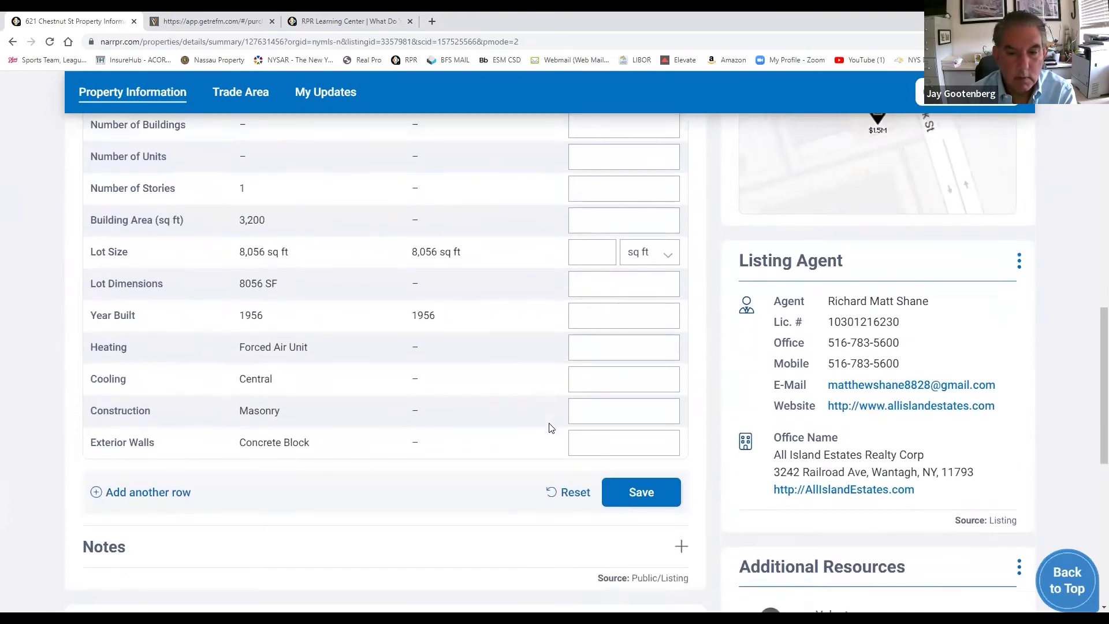
pyautogui.scroll(-4, 550, 428)
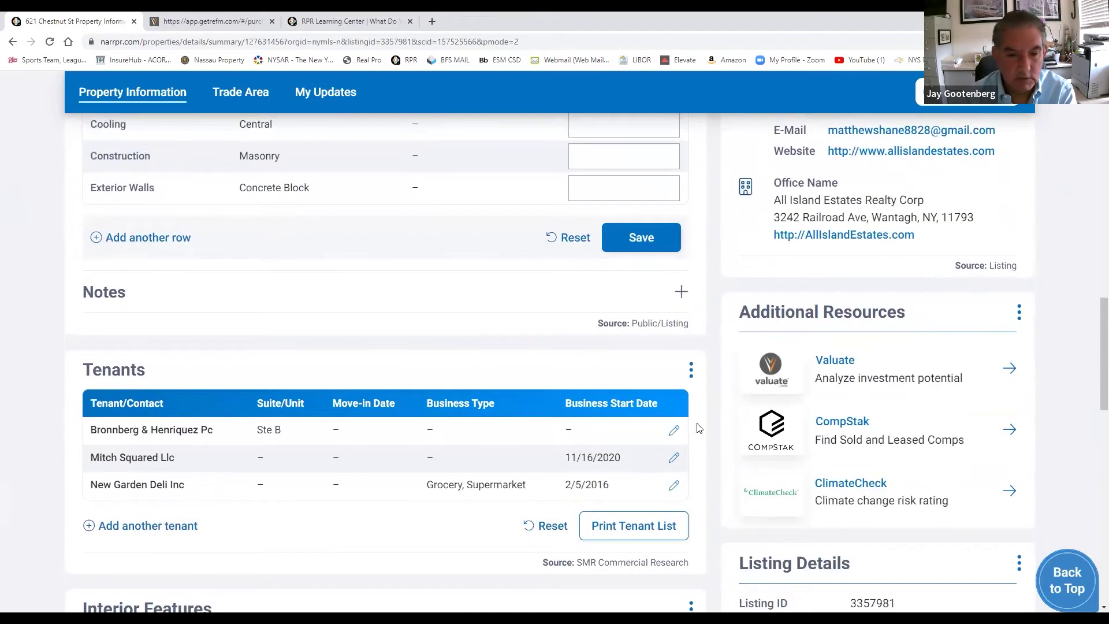
pyautogui.scroll(-2, 693, 428)
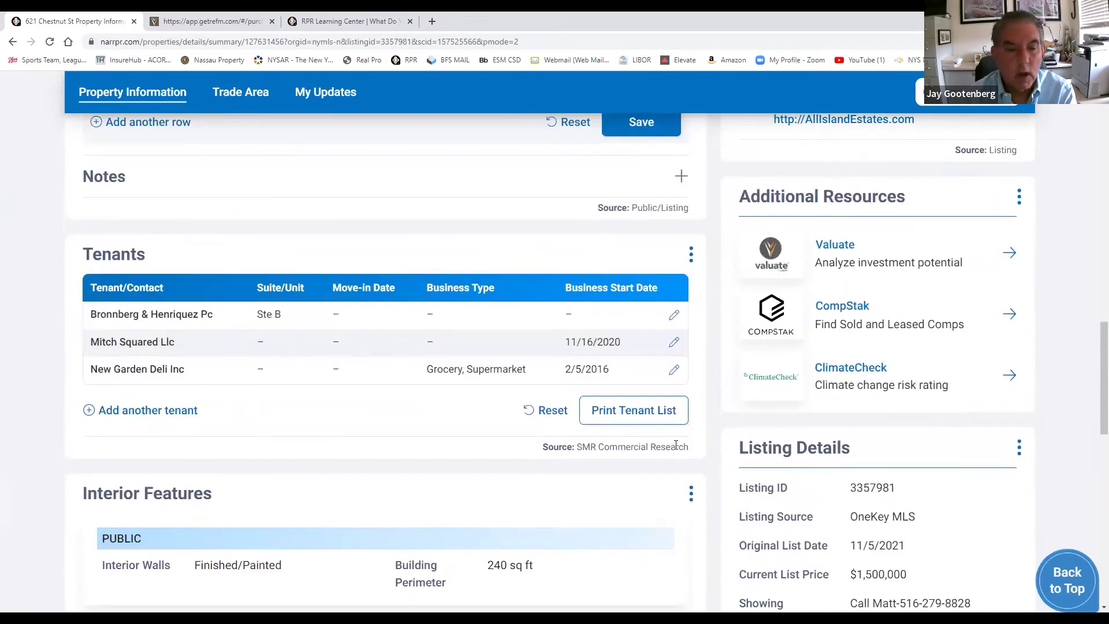
pyautogui.scroll(13, 676, 445)
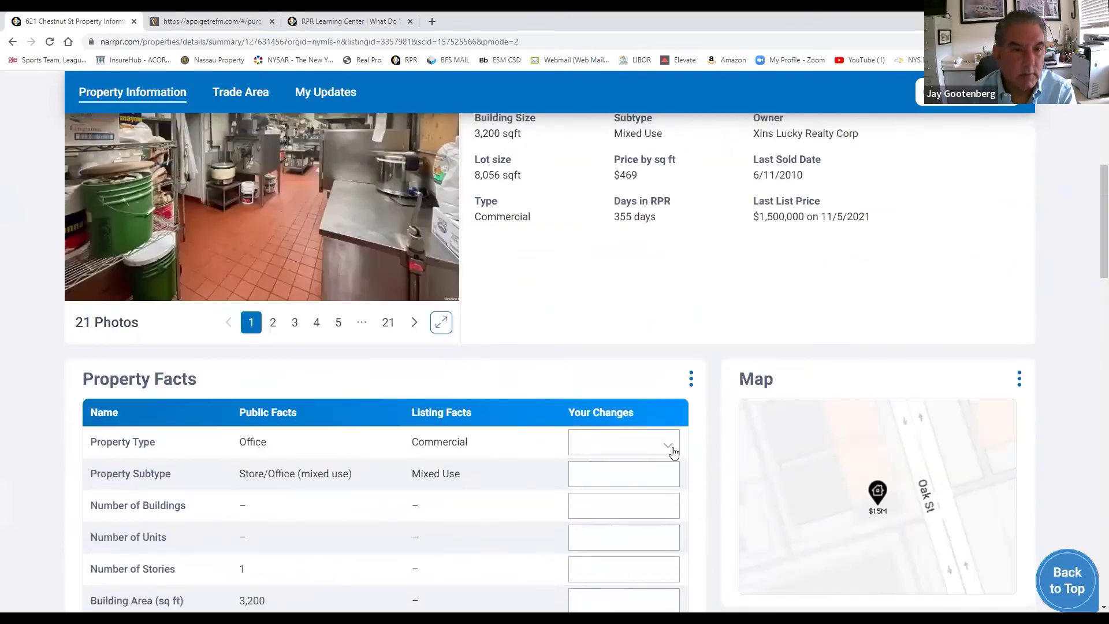
pyautogui.scroll(2, 670, 457)
pyautogui.scroll(2, 667, 474)
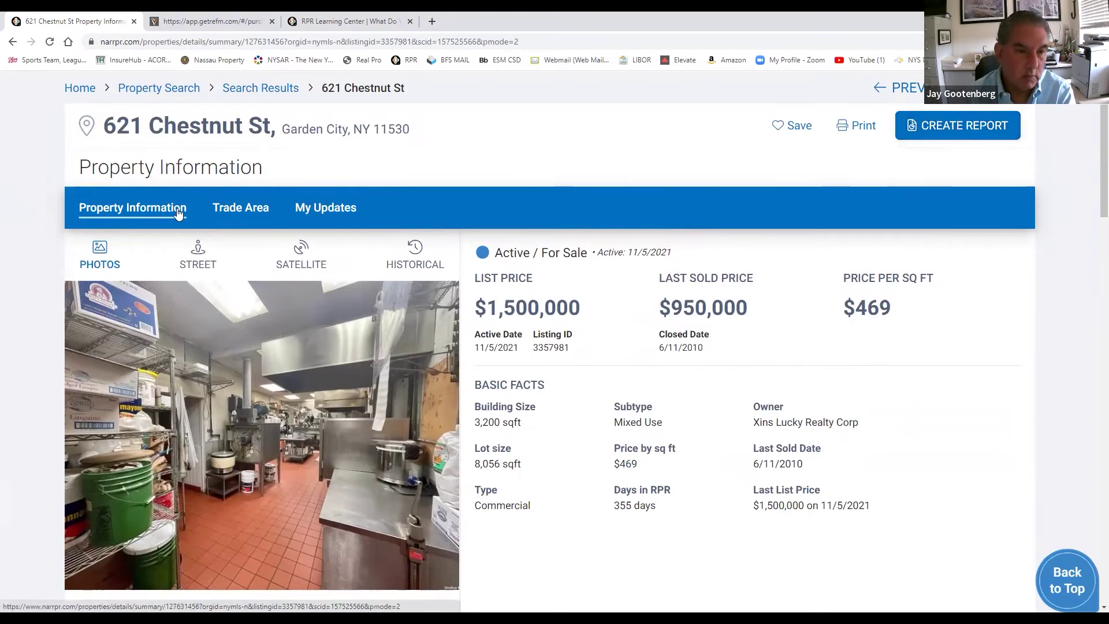
# Open the Chestnut St property's trade area information and examine the key details, population statistics and nearby trade areas.
pyautogui.click(245, 213)
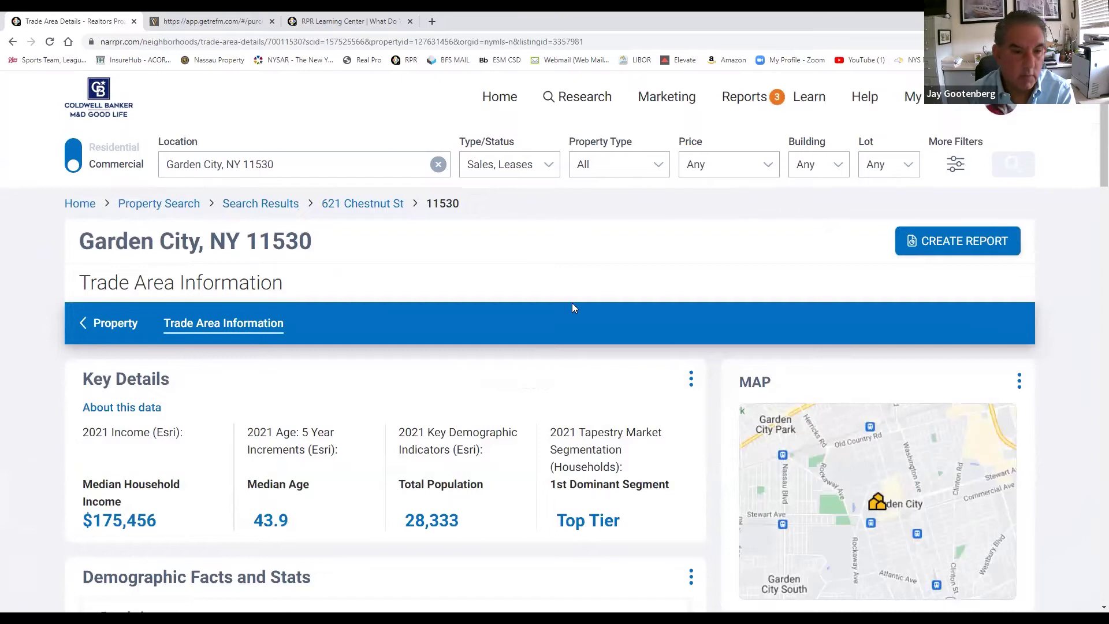
pyautogui.scroll(-1, 547, 336)
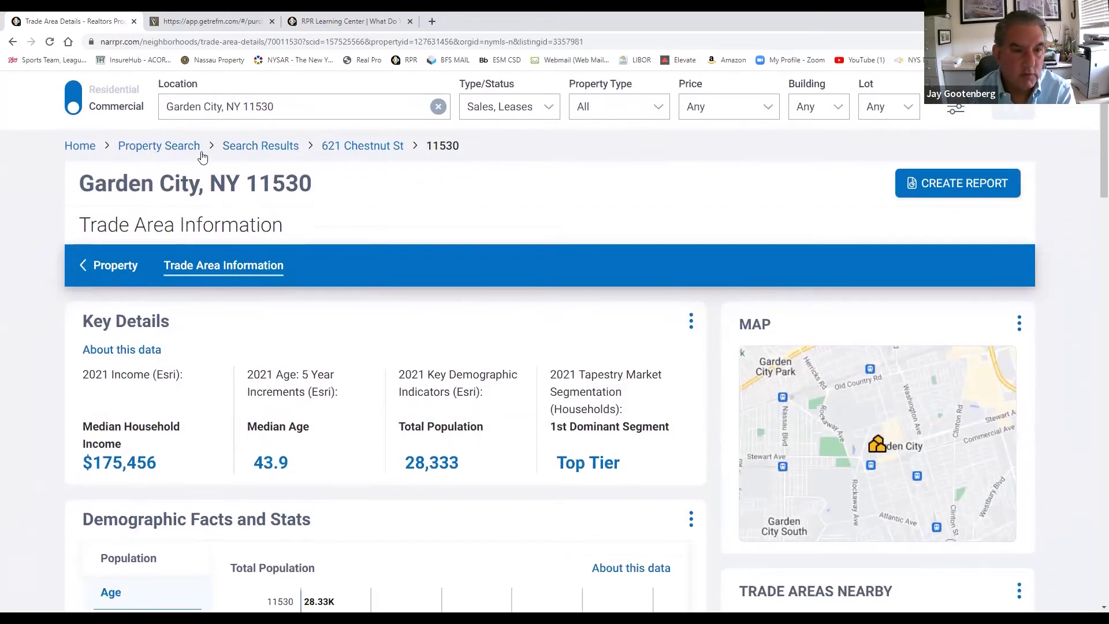
pyautogui.scroll(-1, 275, 291)
pyautogui.scroll(-1, 274, 290)
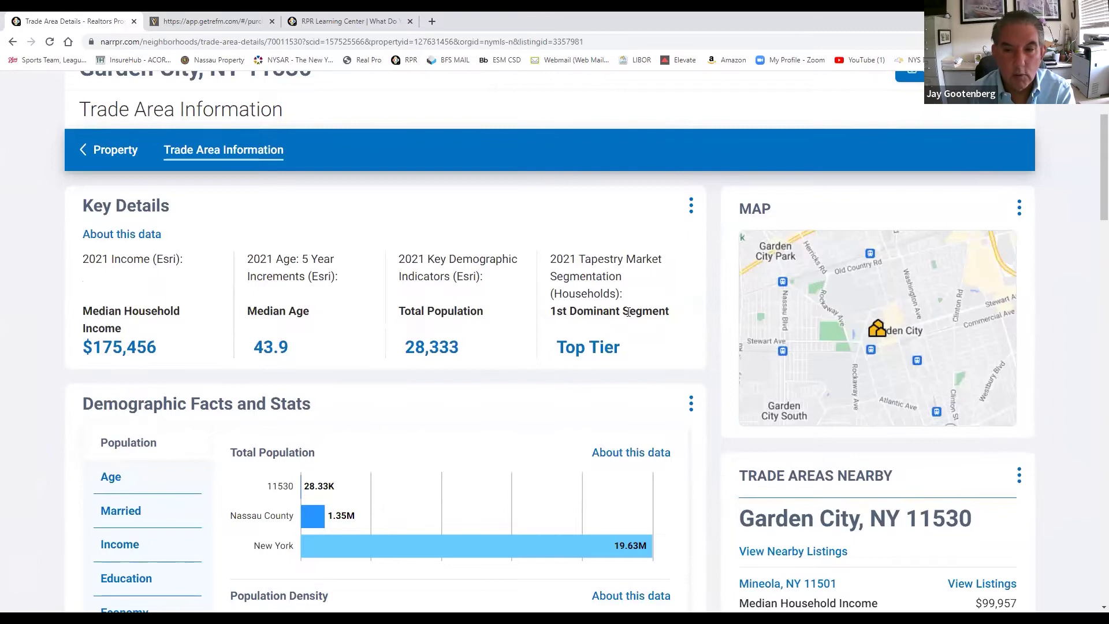
pyautogui.scroll(-2, 880, 325)
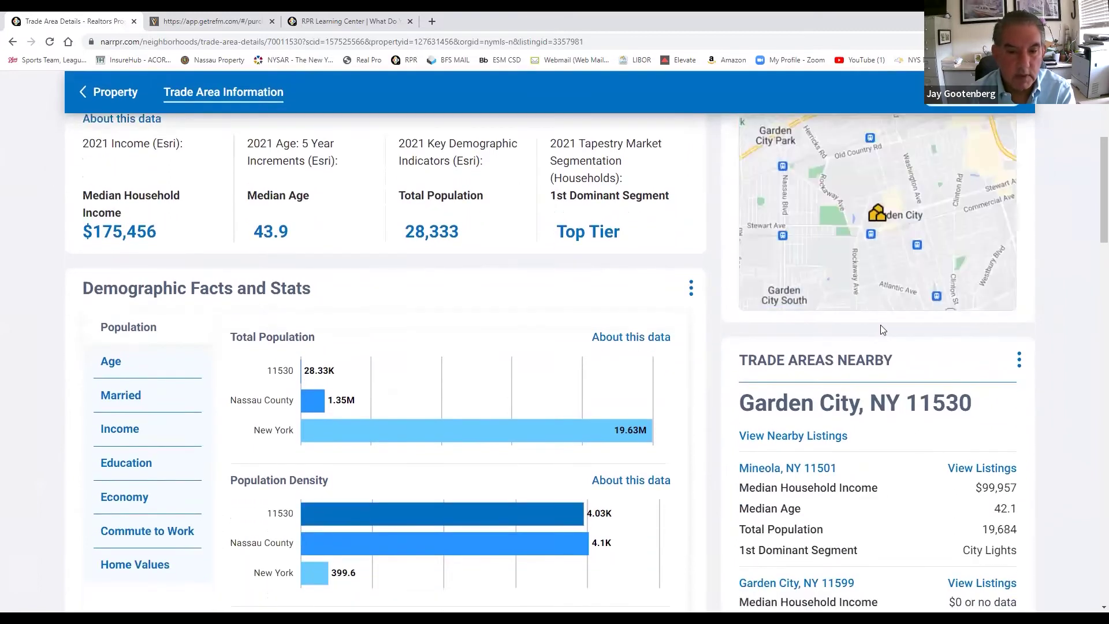
pyautogui.scroll(-1, 880, 326)
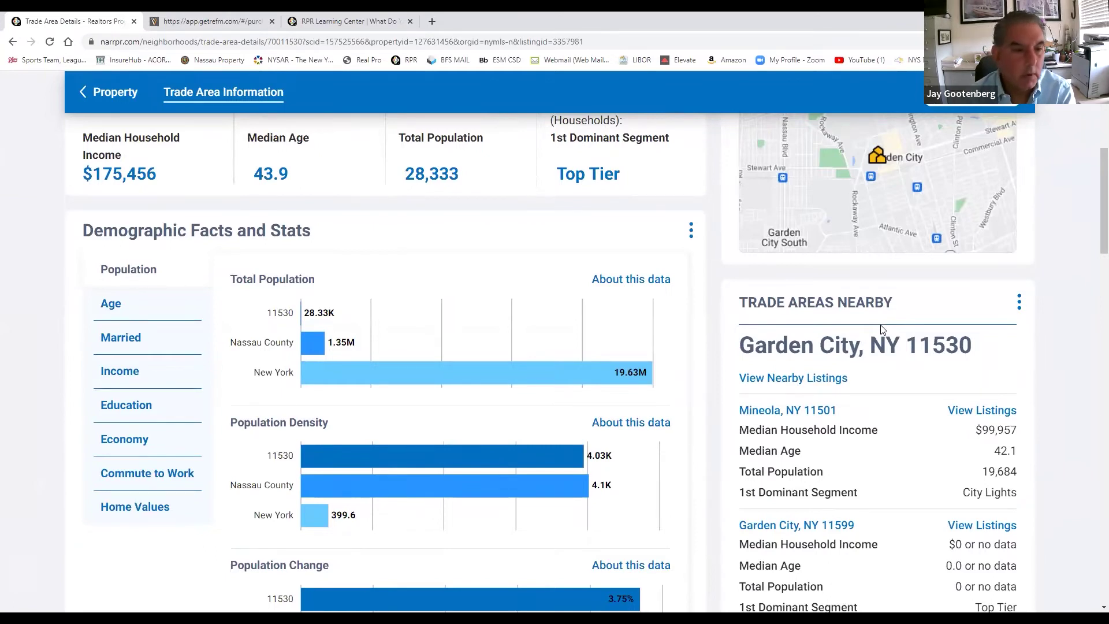
pyautogui.scroll(2, 359, 267)
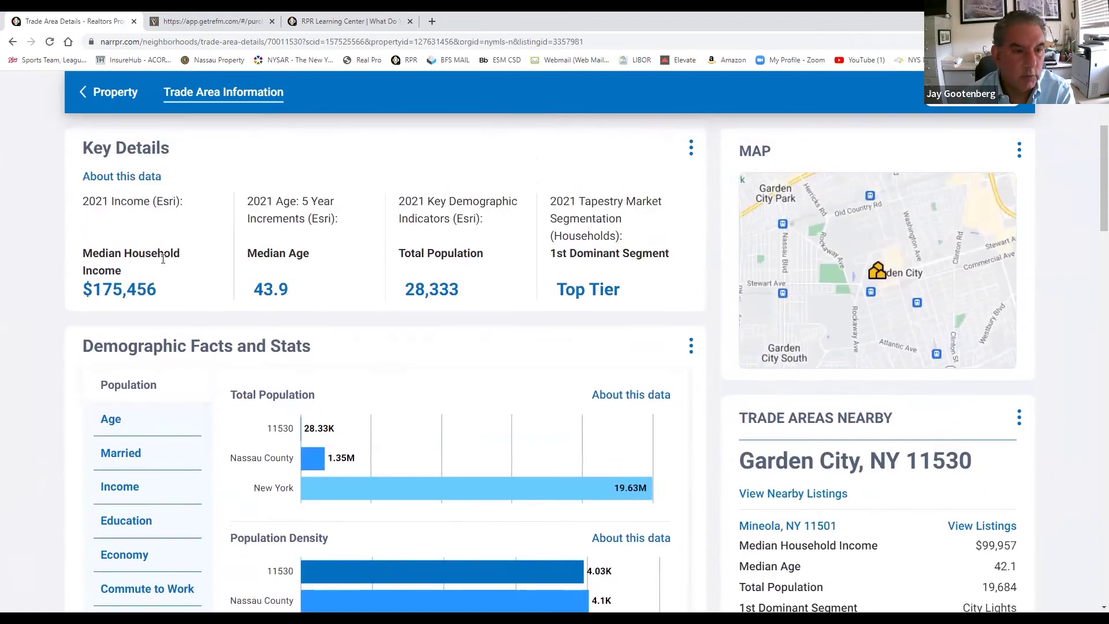
# Display the age statistics in the demographic facts for Garden City, NY 11530.
pyautogui.scroll(-2, 110, 309)
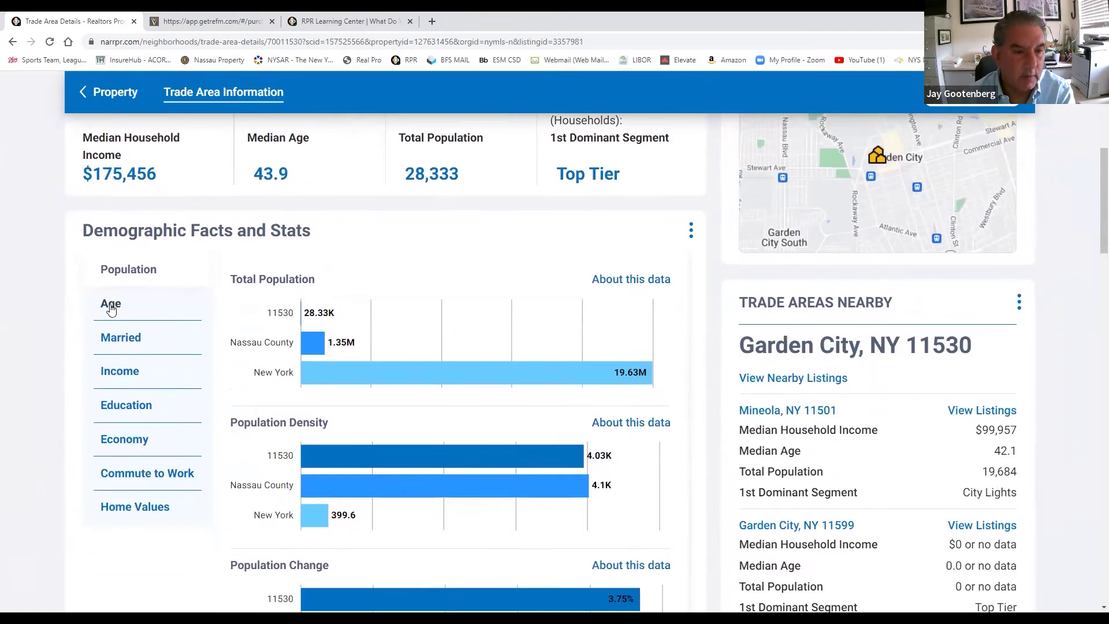
pyautogui.click(111, 309)
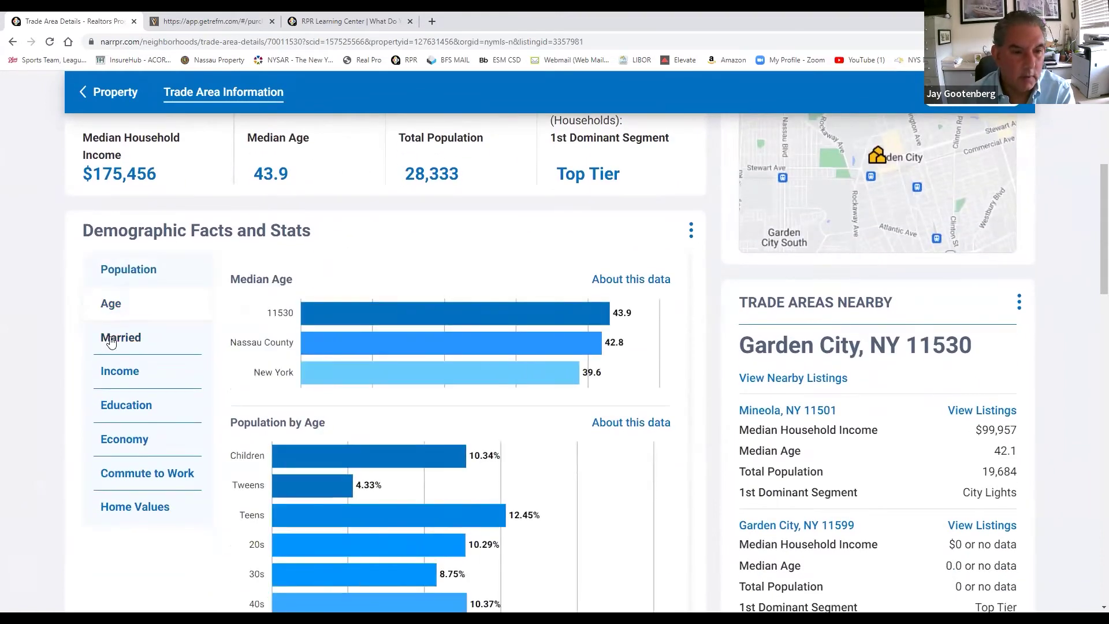
# Look through the Income, Education, Economy, Commute to Work and Home Values statistics for the Garden City trade area.
pyautogui.click(115, 371)
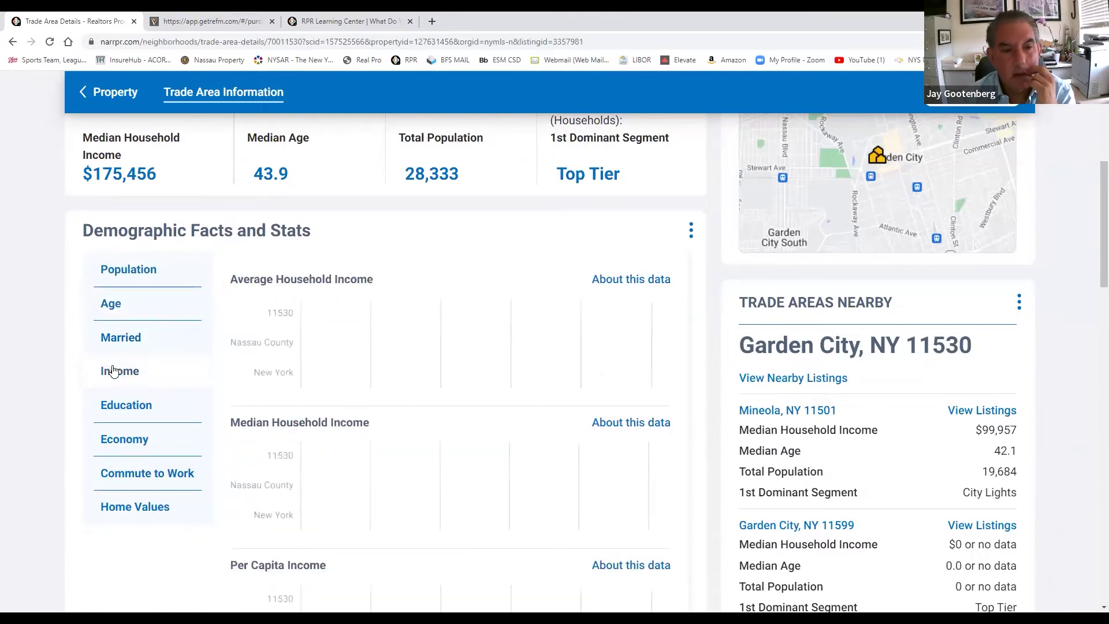
pyautogui.scroll(-1, 261, 355)
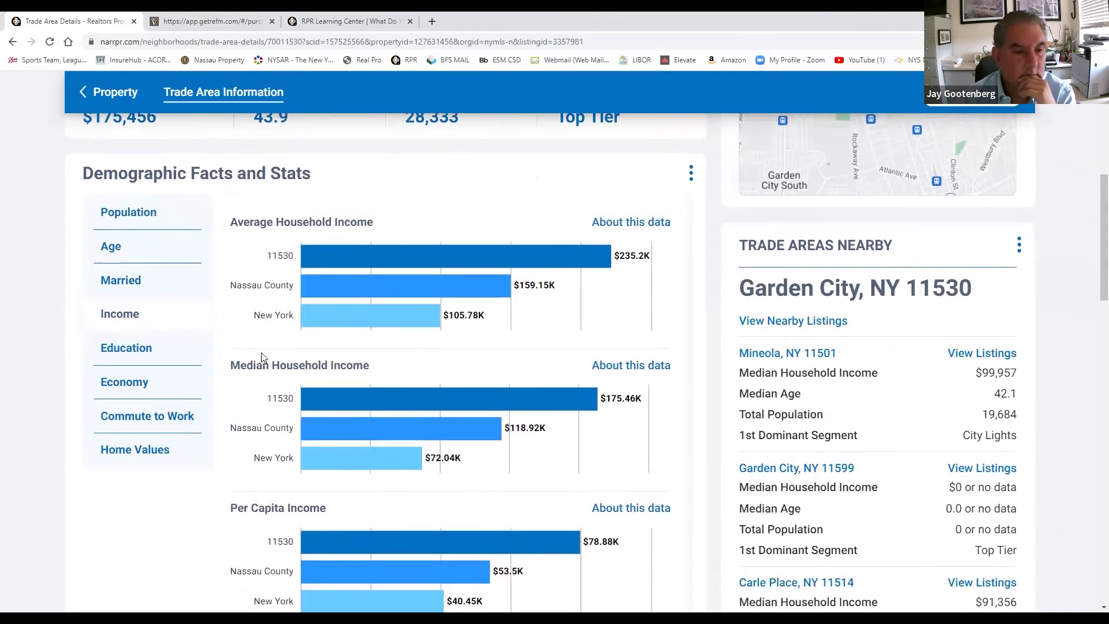
pyautogui.click(143, 354)
pyautogui.click(138, 381)
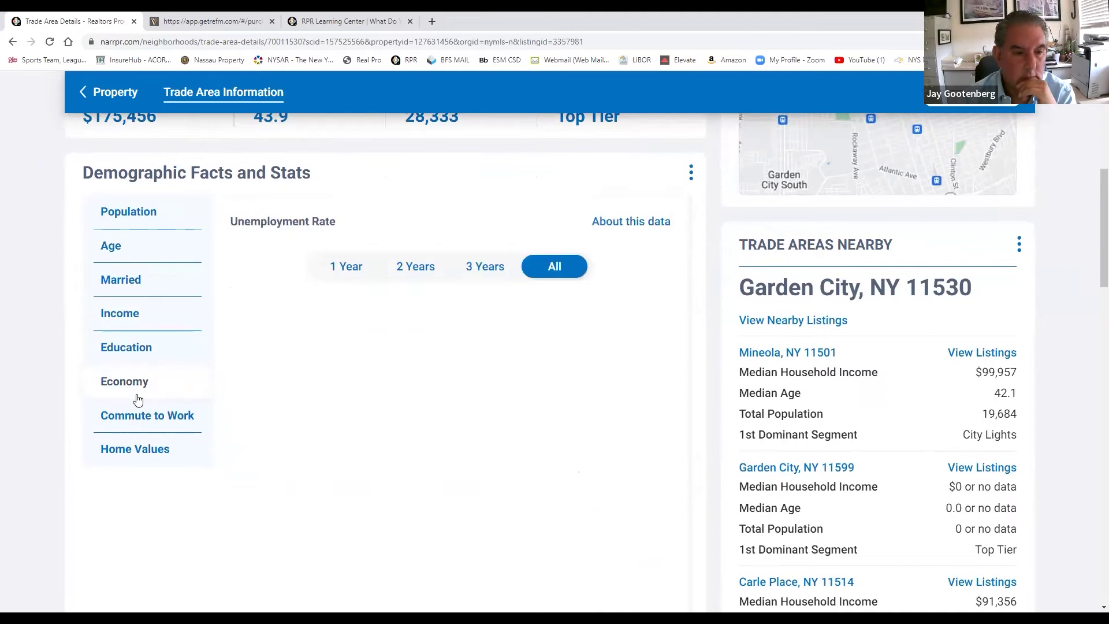
pyautogui.click(138, 416)
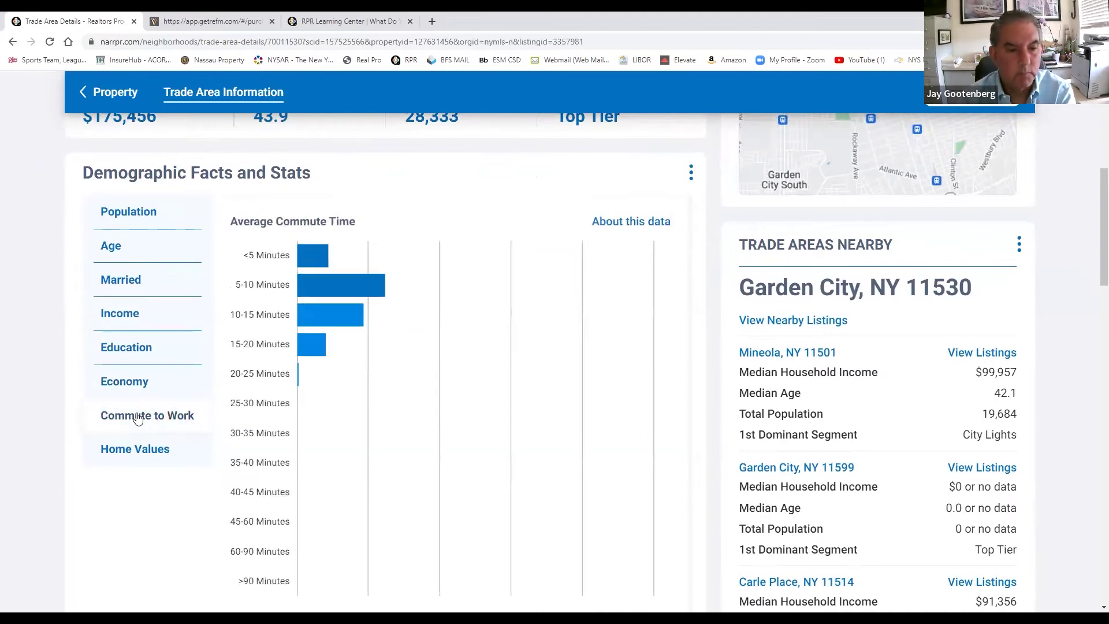
pyautogui.click(134, 448)
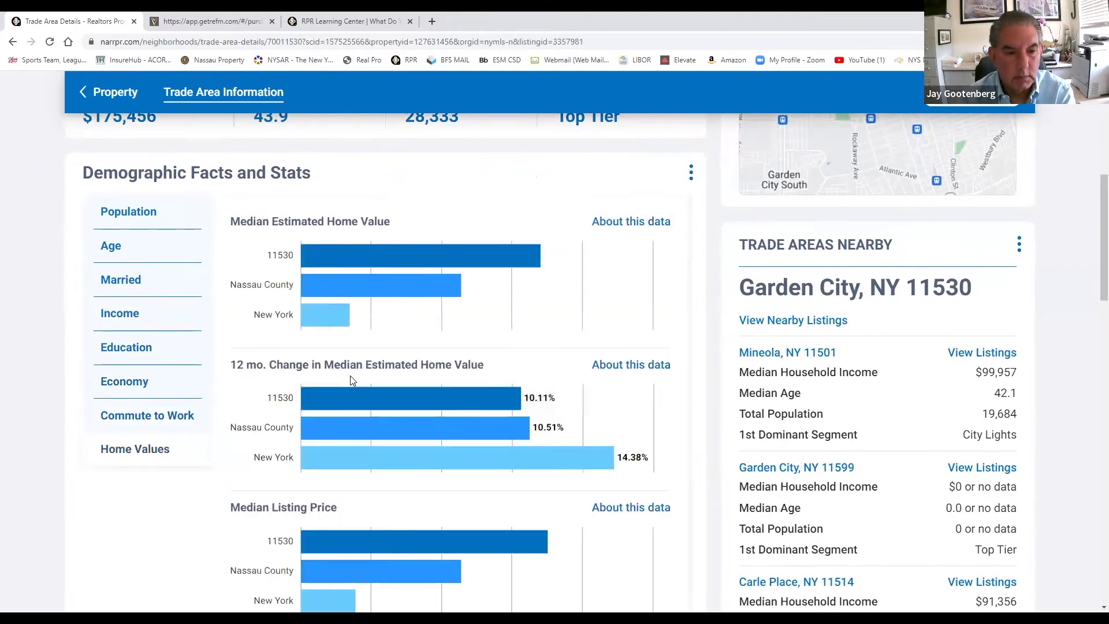
# Review the home value and listing price charts and read the data source note for Median Listing Price.
pyautogui.scroll(-2, 350, 375)
pyautogui.scroll(-2, 354, 379)
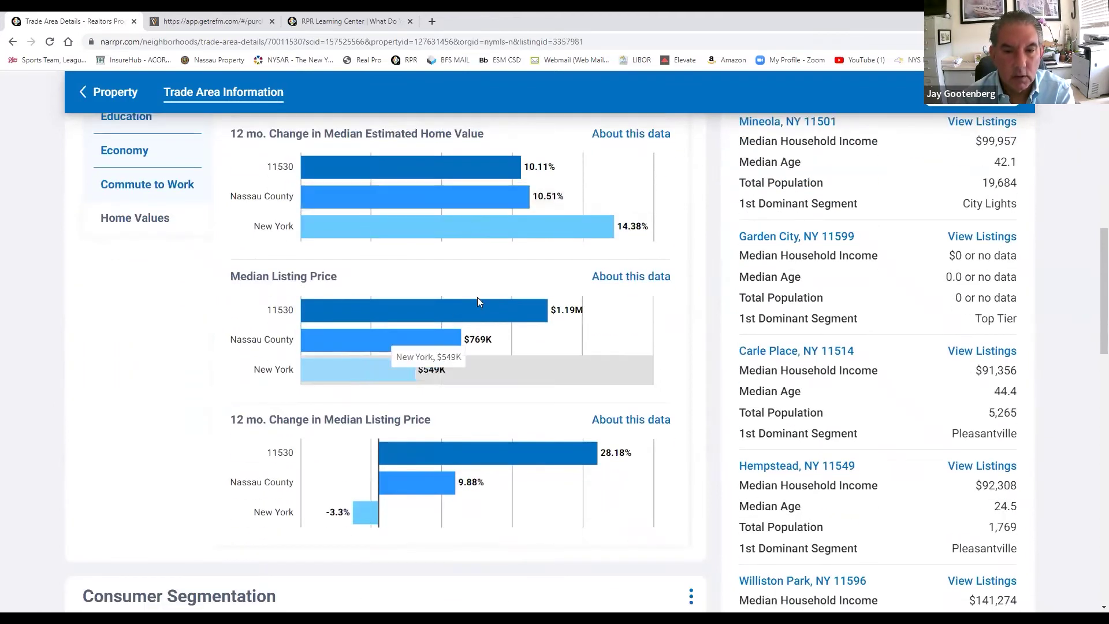
pyautogui.click(623, 281)
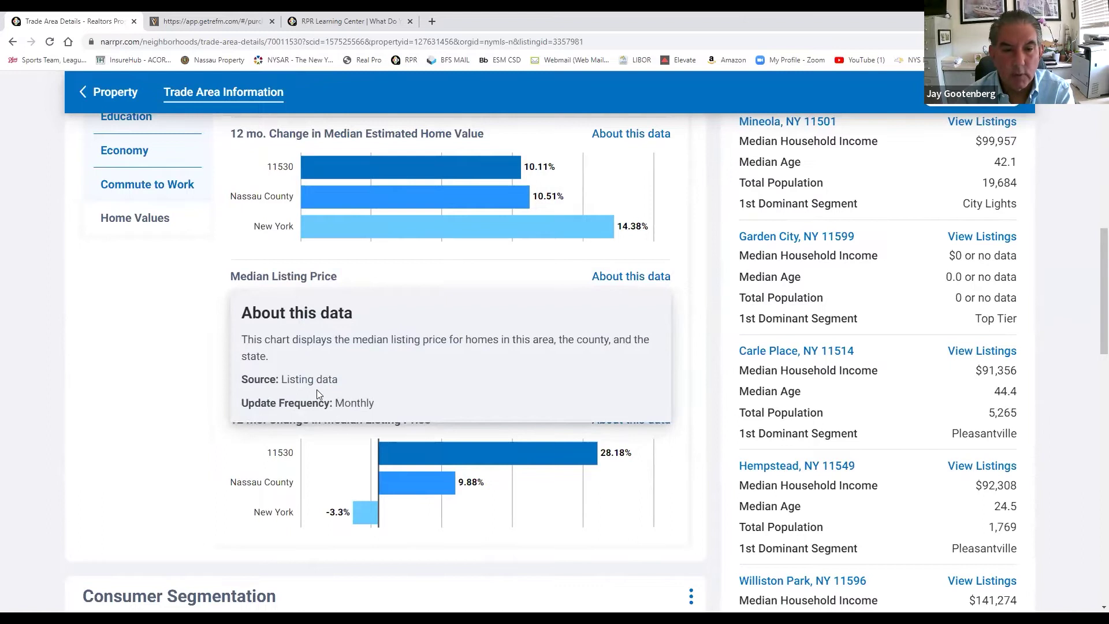
pyautogui.click(642, 481)
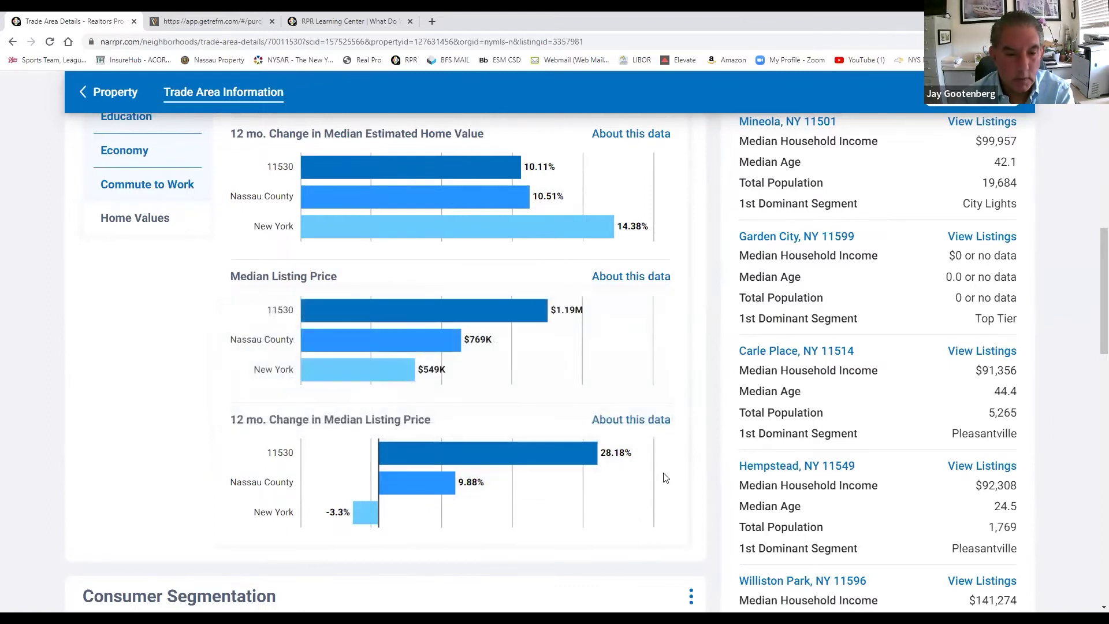
# Examine the Consumer Segmentation section and compare the profiles of the top tapestry segments.
pyautogui.scroll(-4, 663, 475)
pyautogui.scroll(-3, 663, 472)
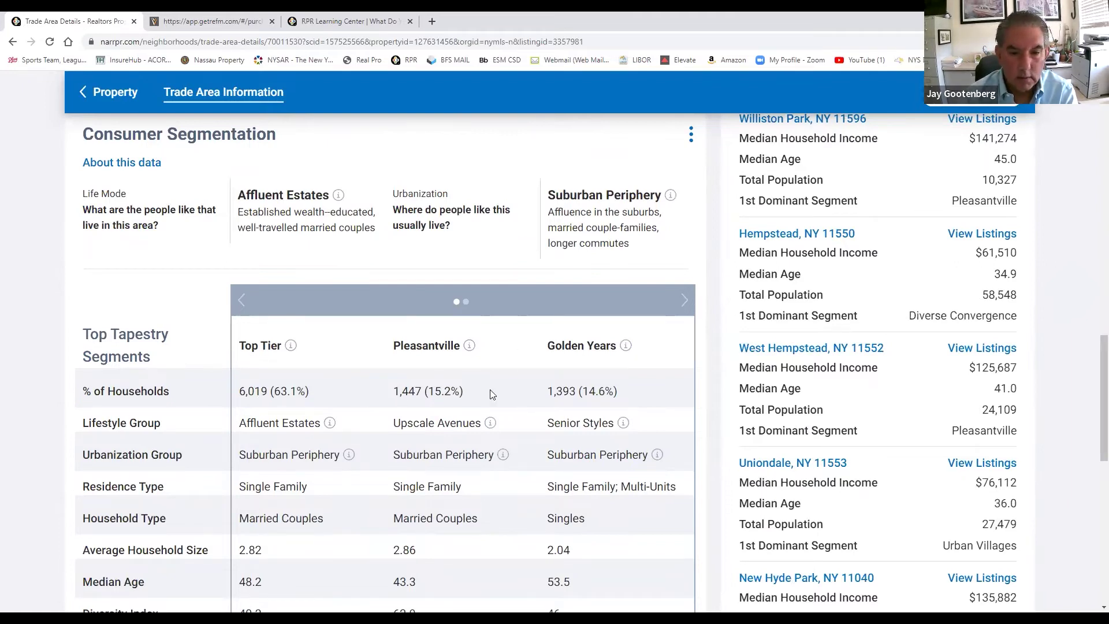
pyautogui.scroll(-2, 612, 430)
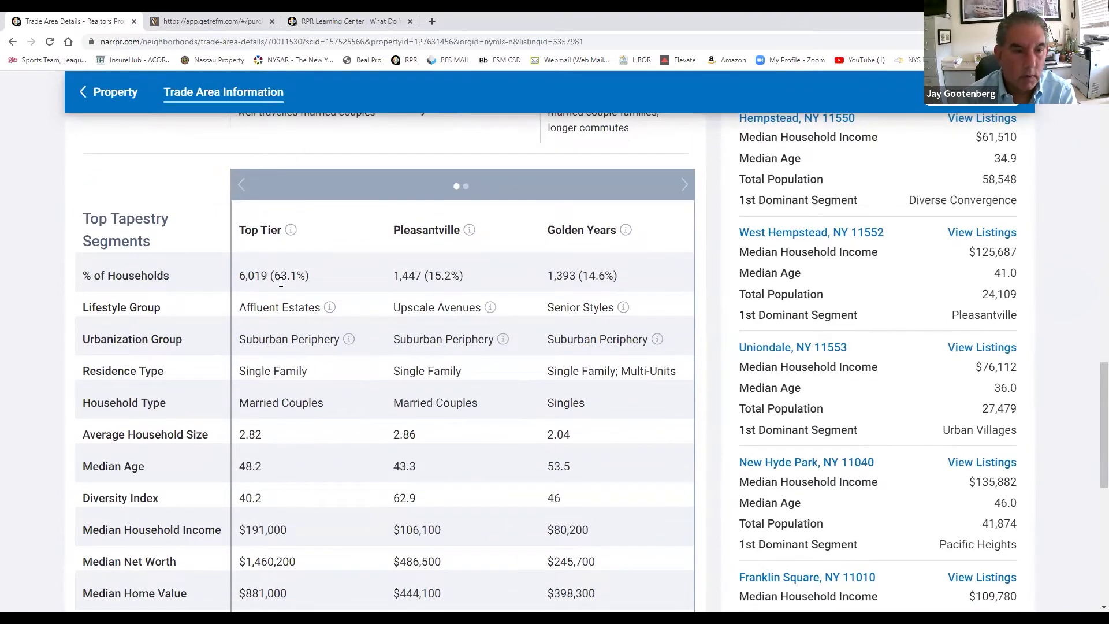
pyautogui.scroll(-6, 281, 281)
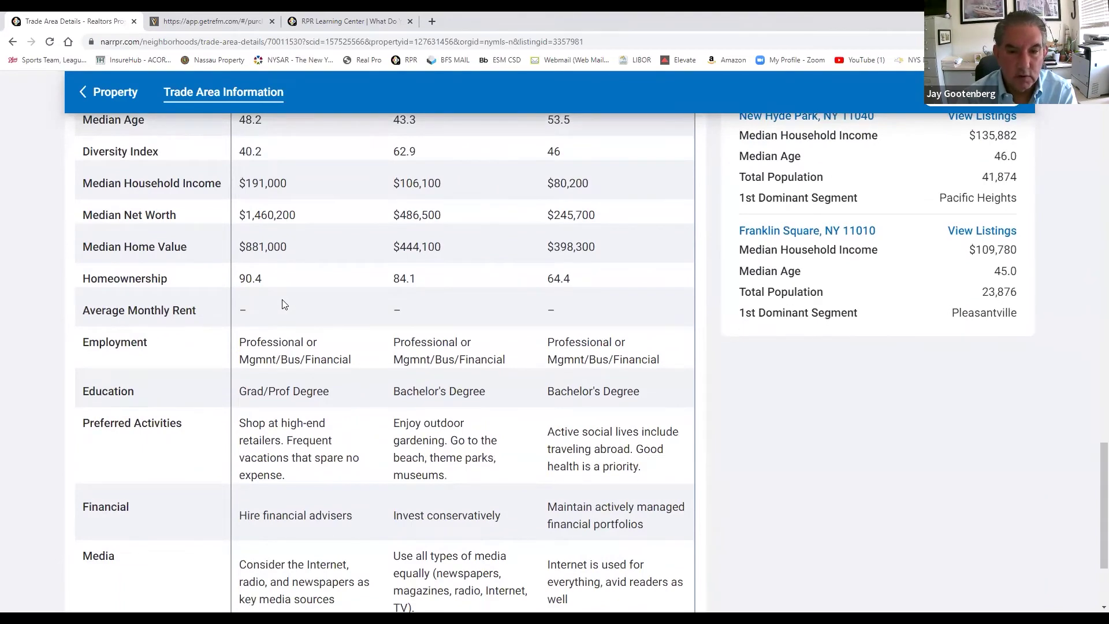
pyautogui.scroll(-2, 284, 305)
pyautogui.scroll(2, 652, 396)
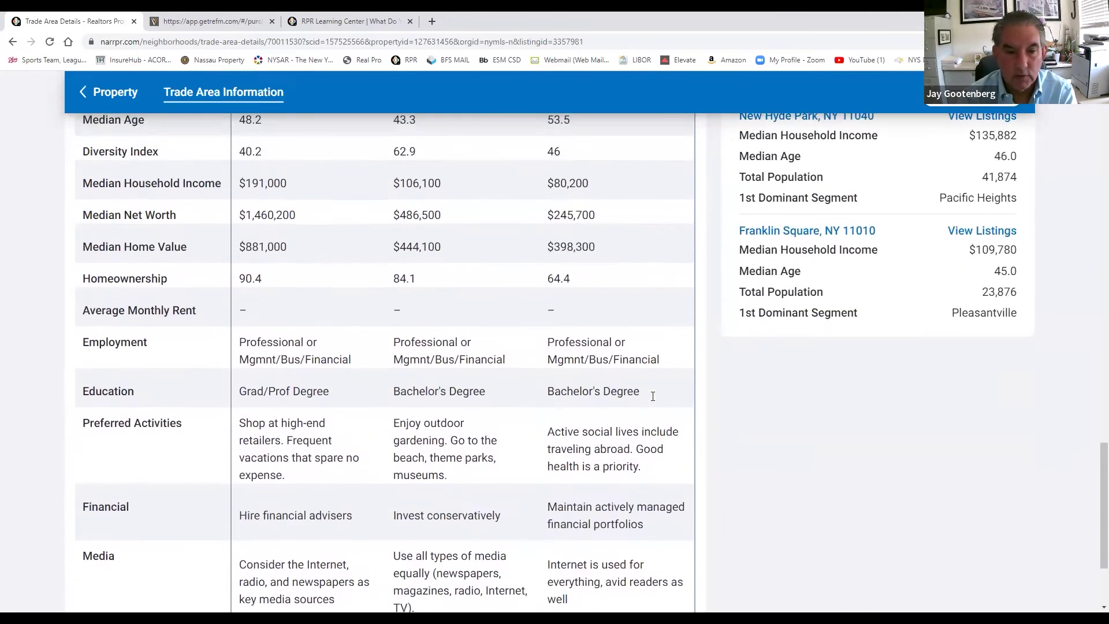
pyautogui.scroll(-3, 652, 398)
pyautogui.scroll(10, 653, 399)
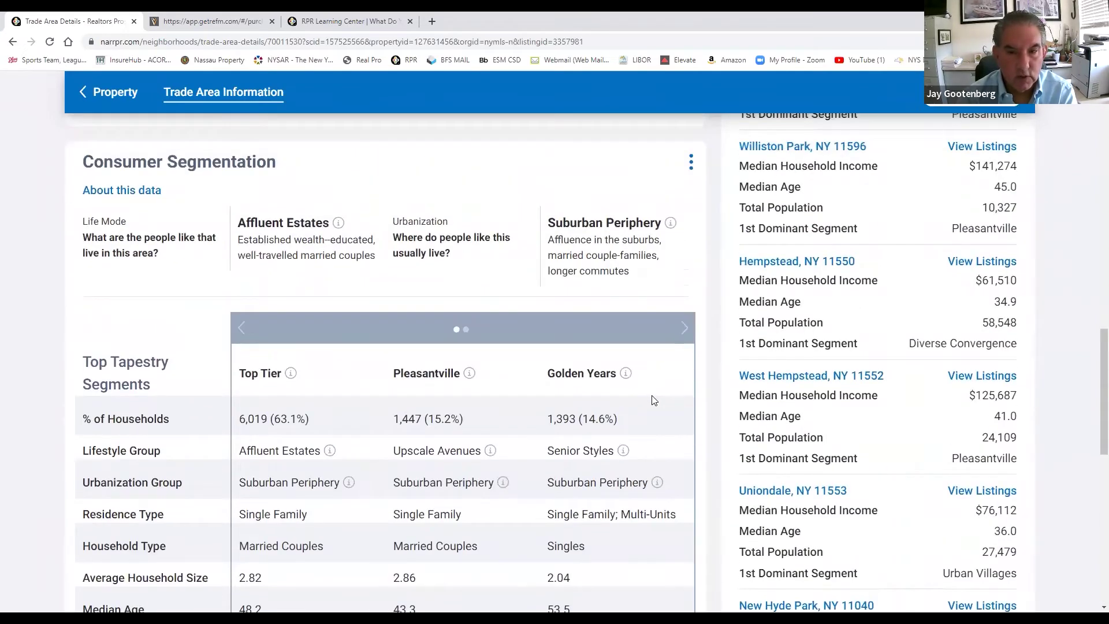
# Collapse the Key Details and Demographic Facts and Stats cards.
pyautogui.scroll(10, 653, 400)
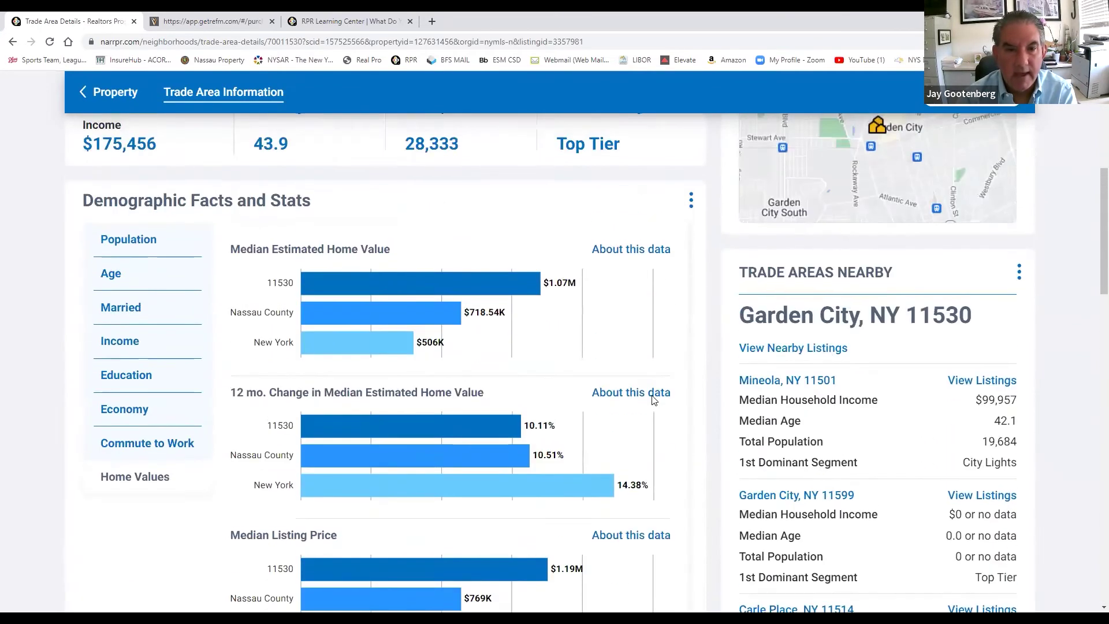
pyautogui.scroll(5, 653, 399)
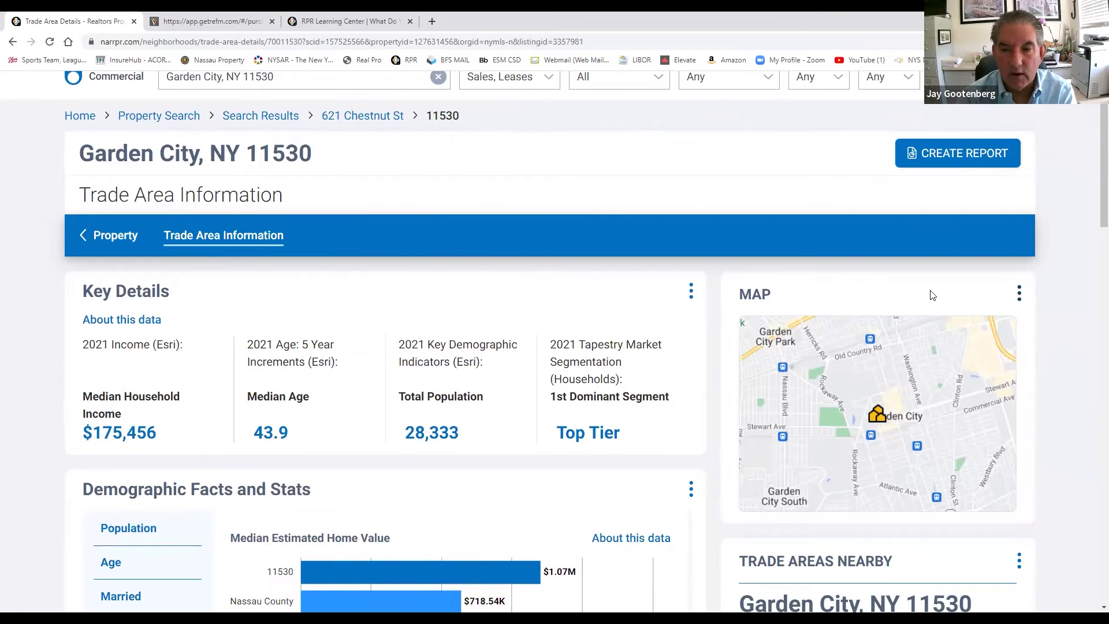
pyautogui.click(691, 296)
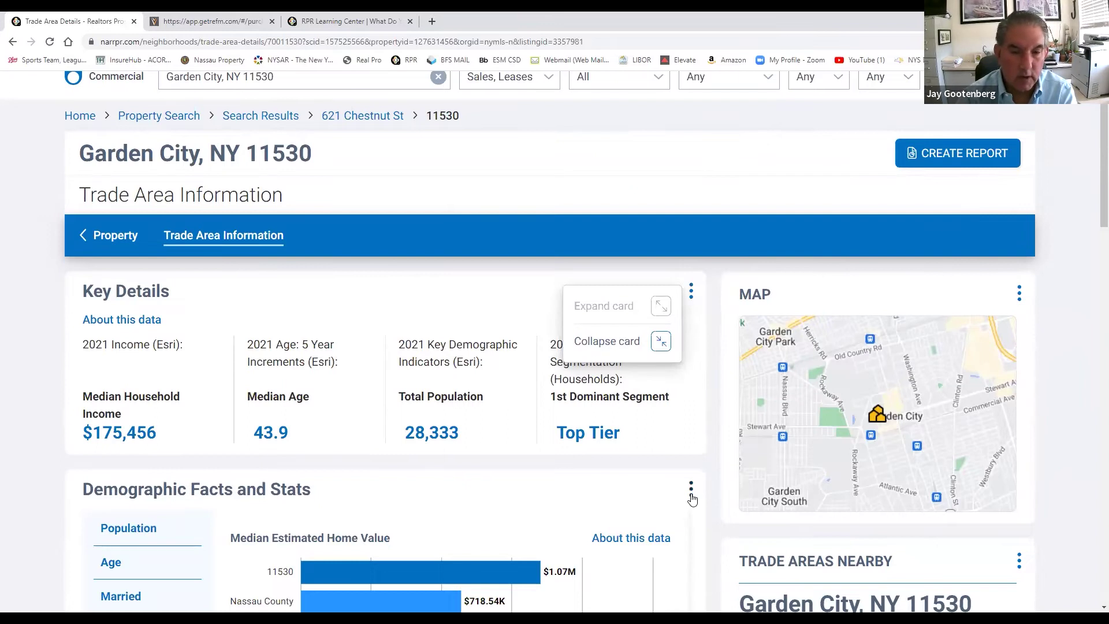
pyautogui.click(628, 346)
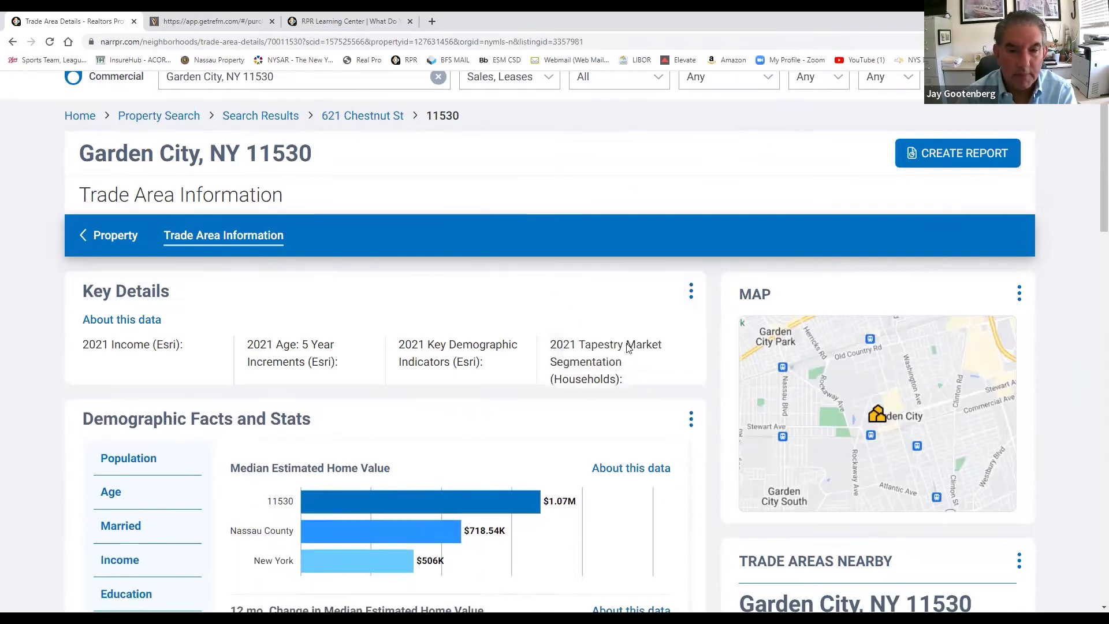
pyautogui.click(690, 346)
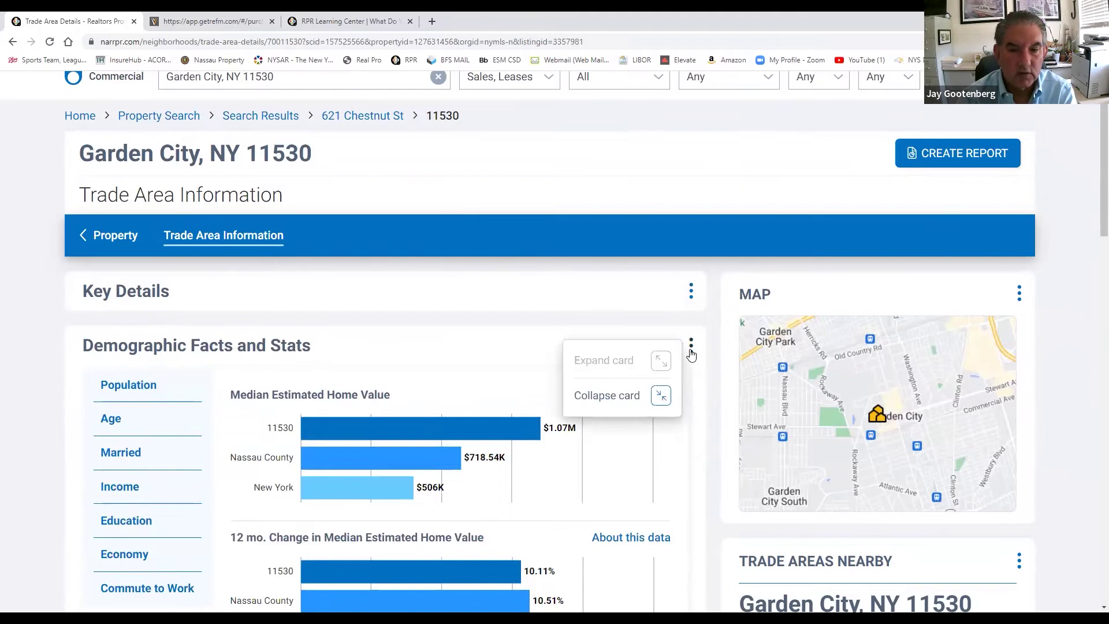
pyautogui.click(638, 397)
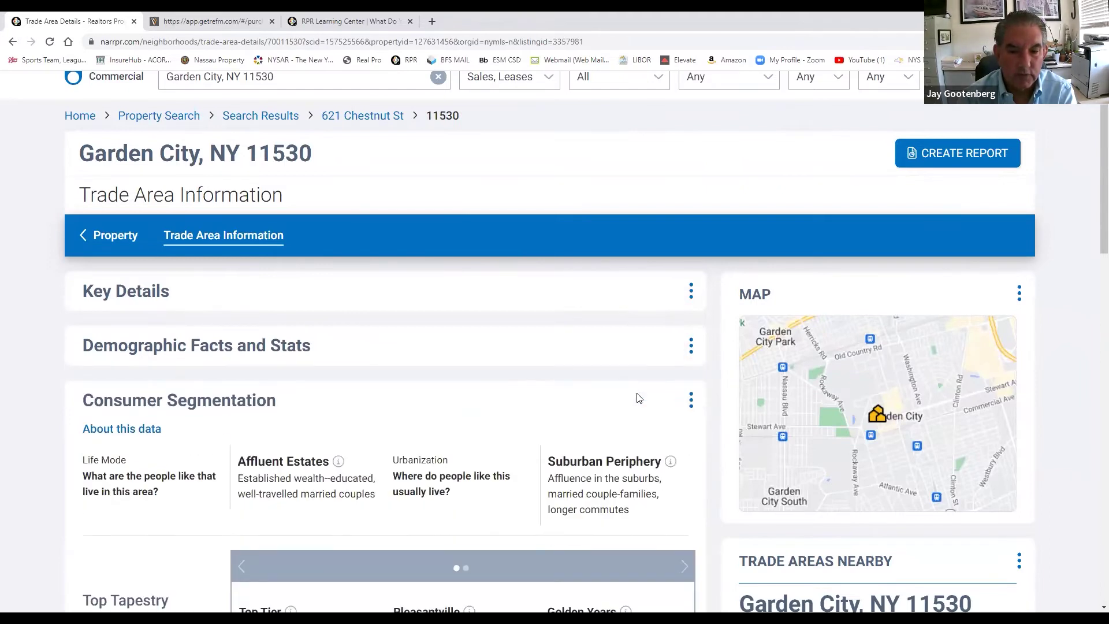
# Expand the Demographic Facts and Stats and Key Details cards again.
pyautogui.click(692, 345)
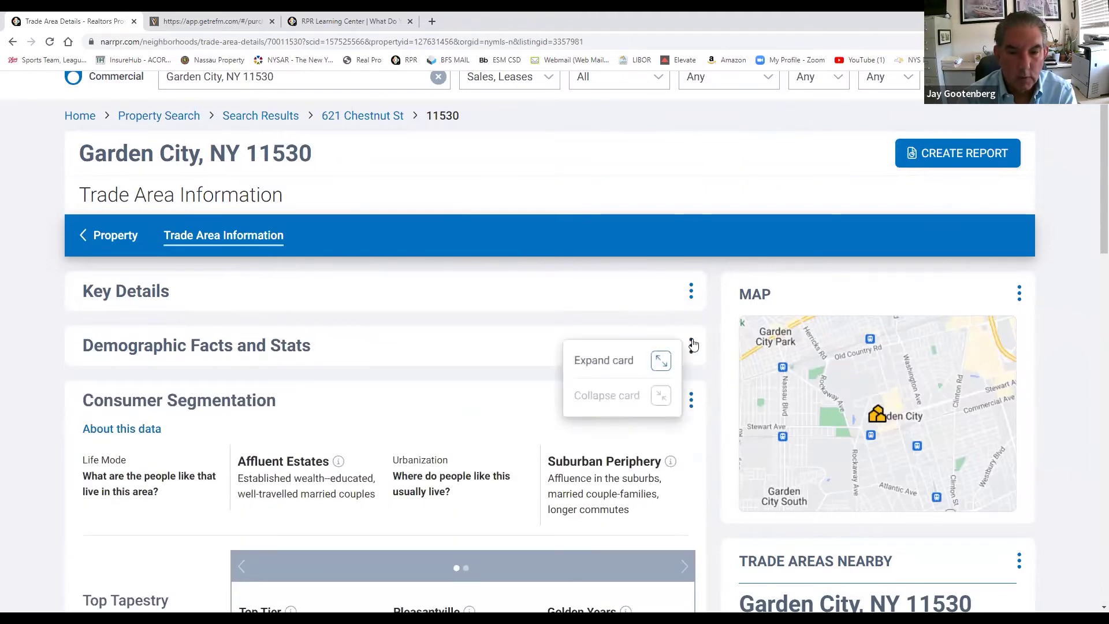
pyautogui.click(656, 360)
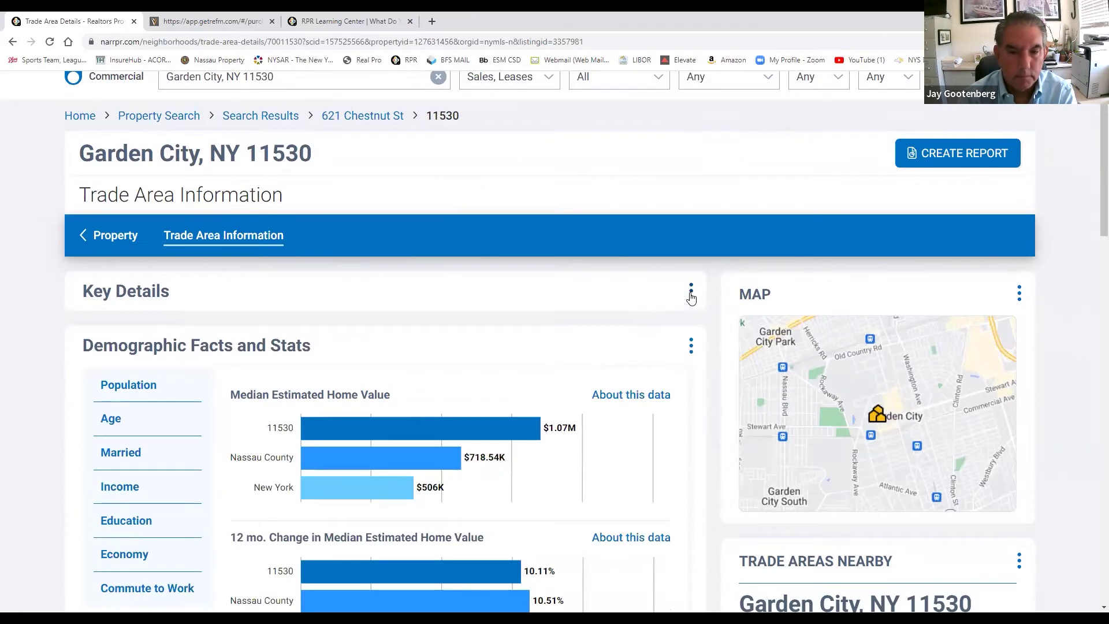
pyautogui.click(690, 291)
pyautogui.click(602, 309)
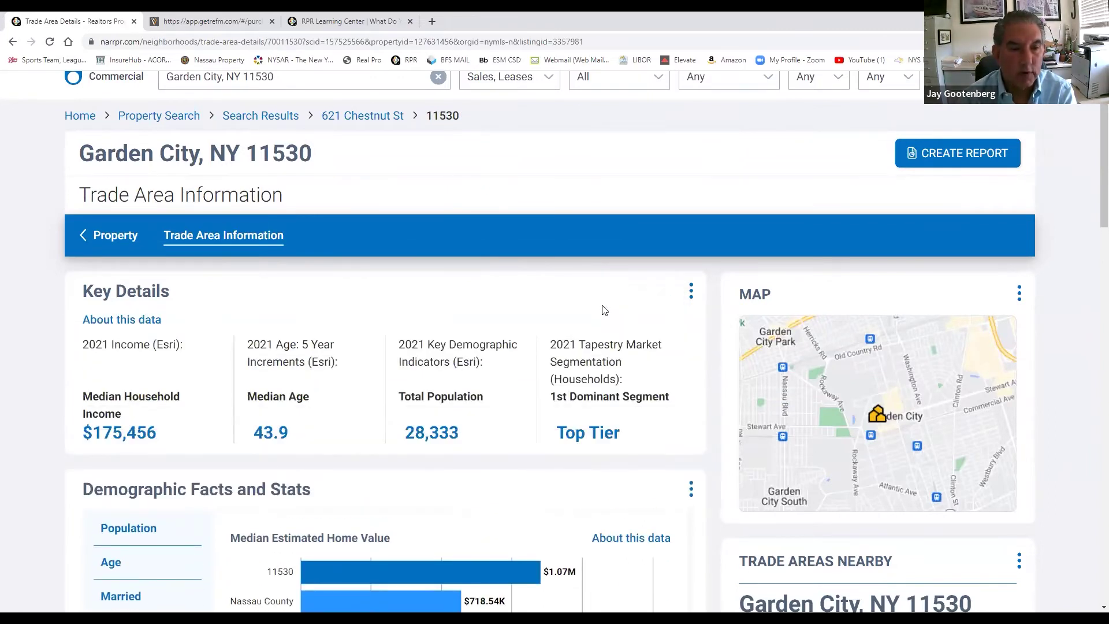
# Start creating a report from the Garden City trade area and select Property Report as the report type.
pyautogui.scroll(2, 441, 437)
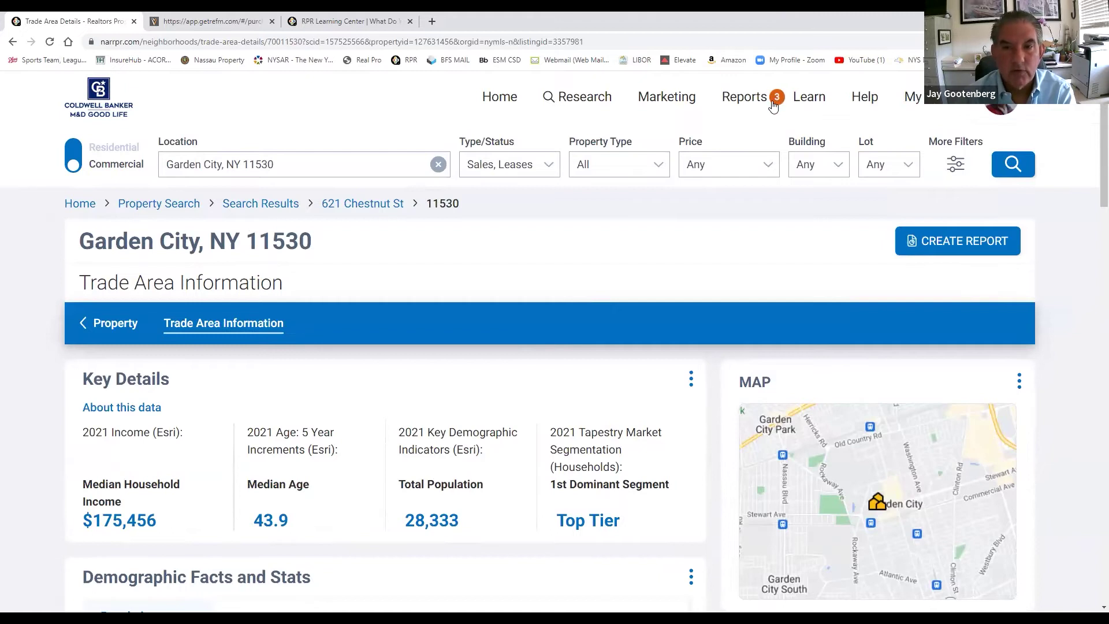
pyautogui.click(915, 245)
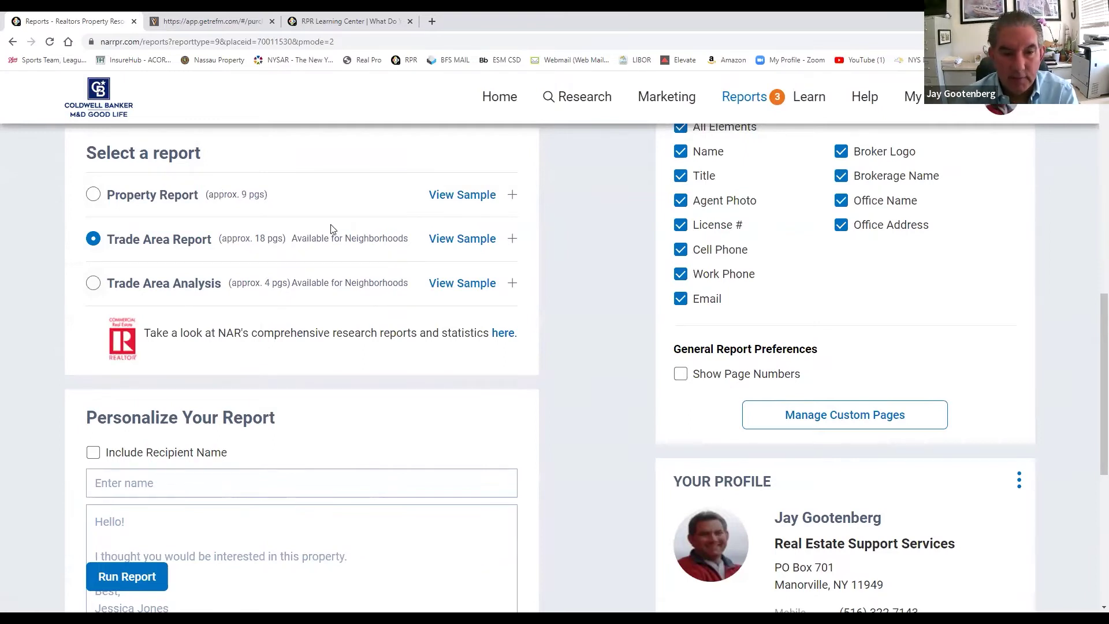
pyautogui.scroll(15, 514, 200)
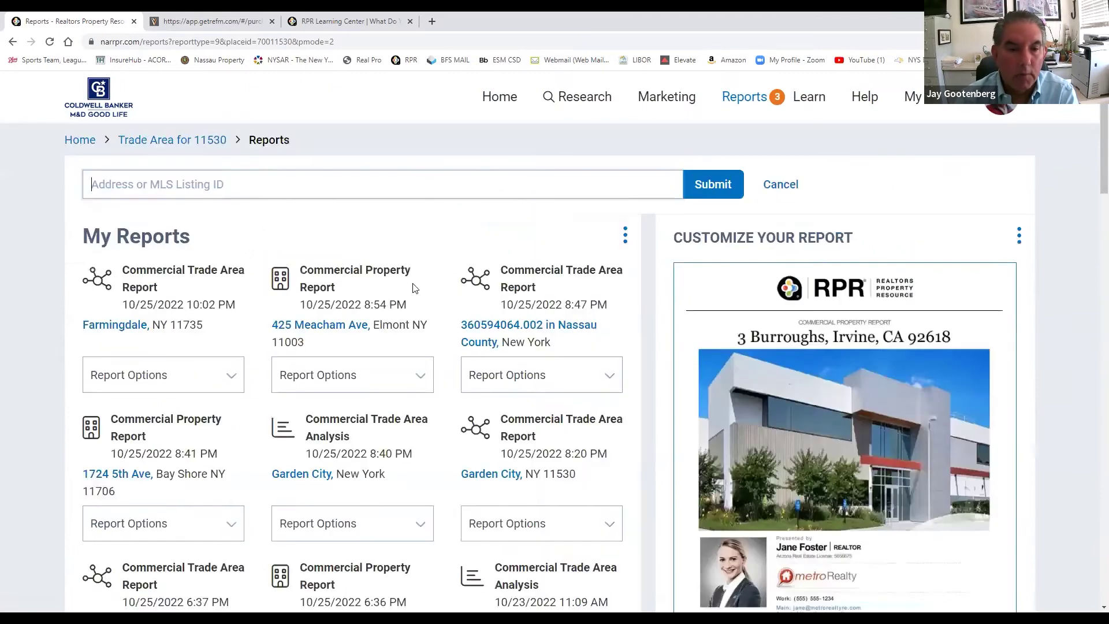
pyautogui.scroll(-1, 430, 332)
pyautogui.scroll(-10, 430, 332)
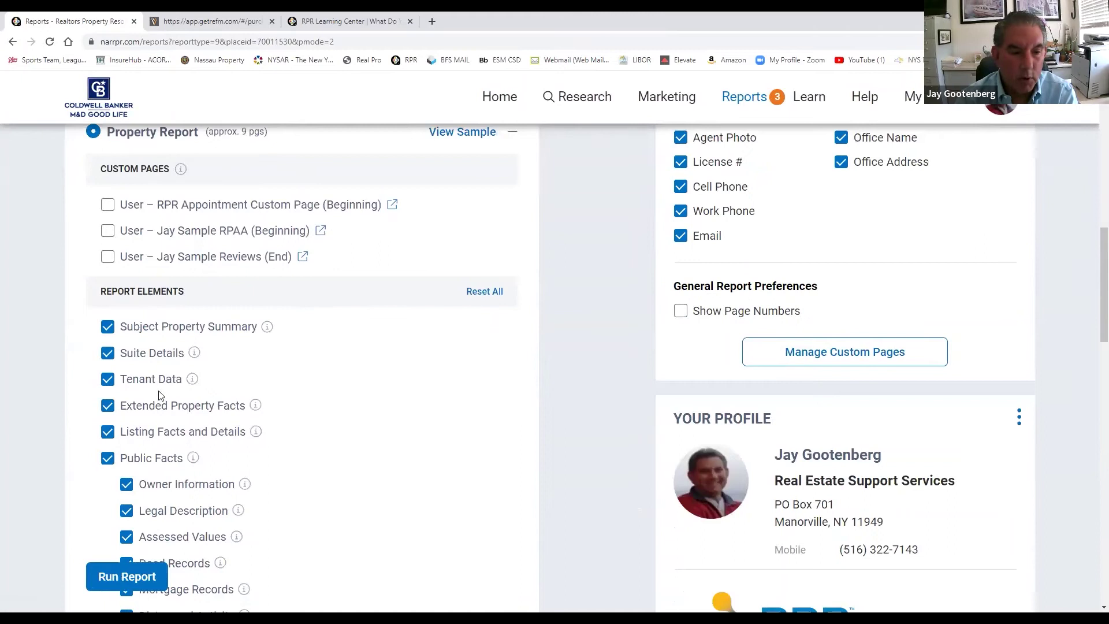
# Include School Summary with School Reviews in the Property Report's elements.
pyautogui.scroll(-2, 156, 391)
pyautogui.scroll(-2, 164, 398)
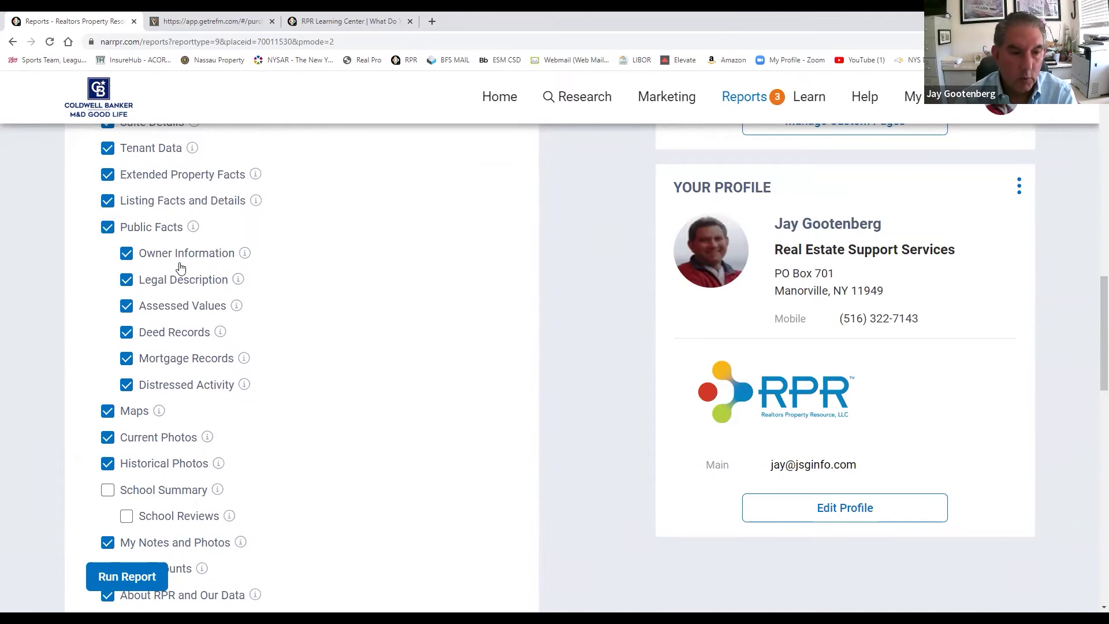
pyautogui.scroll(-2, 179, 301)
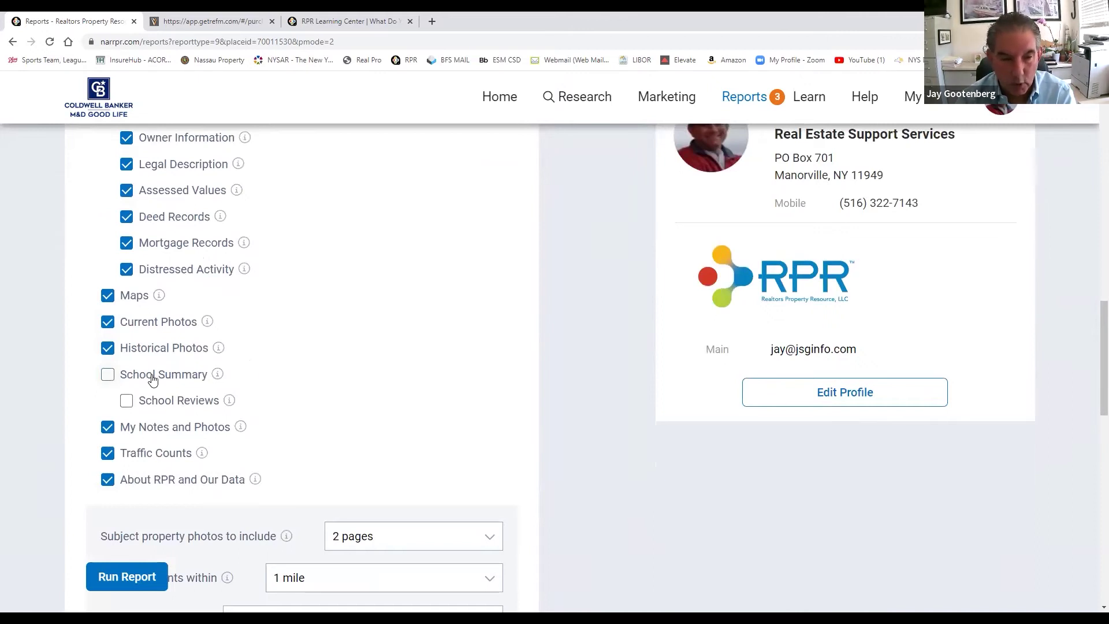
pyautogui.click(108, 375)
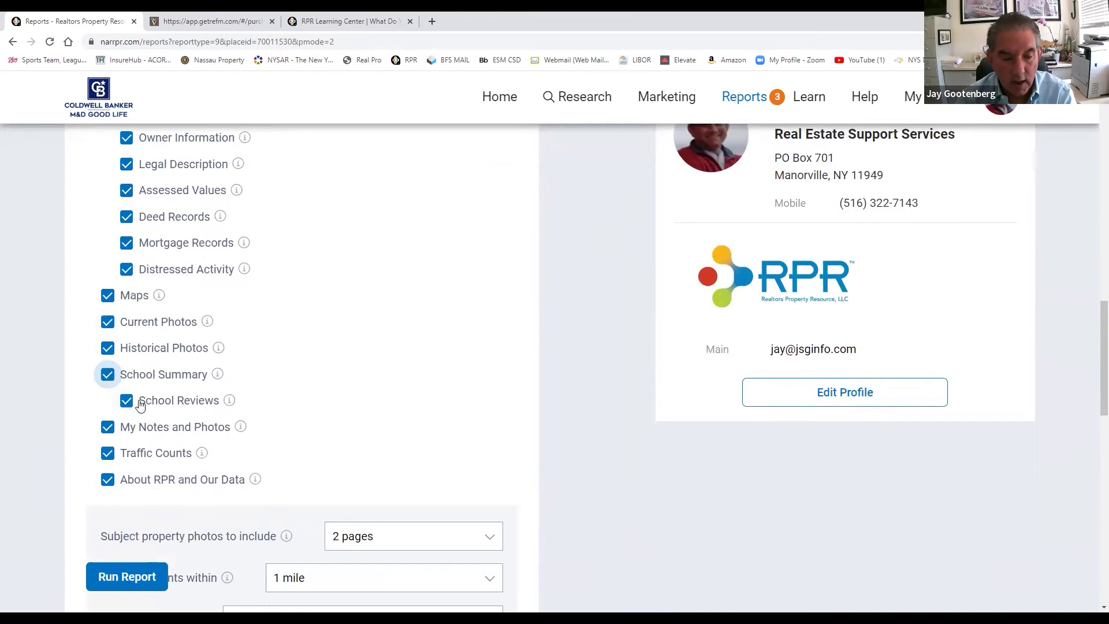
# Add the RPR Appointment, sample RPAA and sample Reviews custom pages, and try to run the Property Report.
pyautogui.scroll(5, 173, 412)
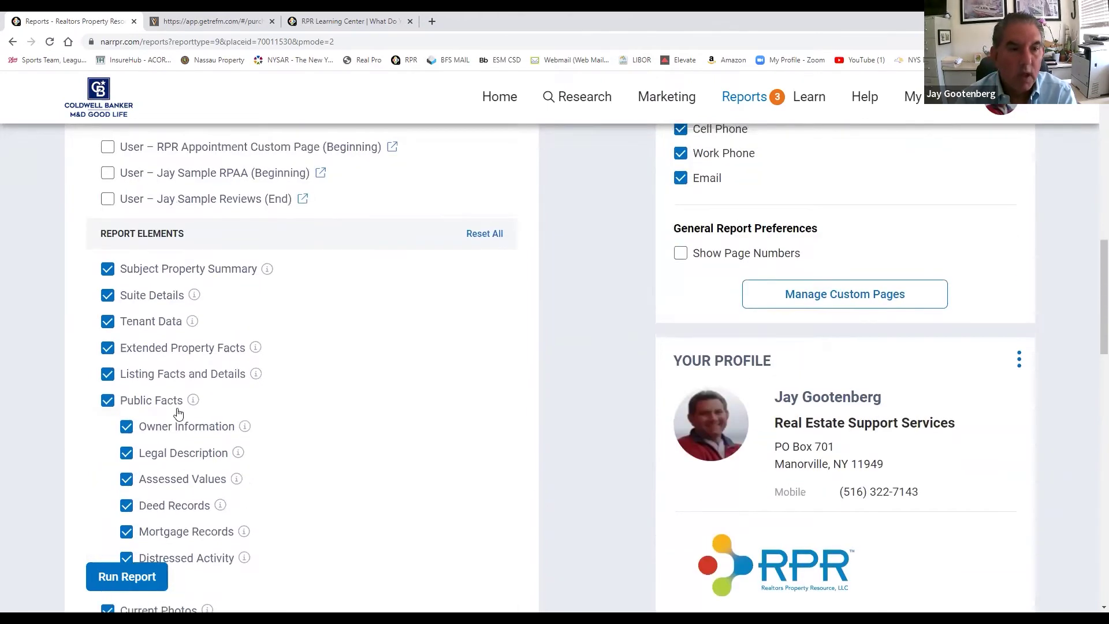
pyautogui.scroll(1, 179, 413)
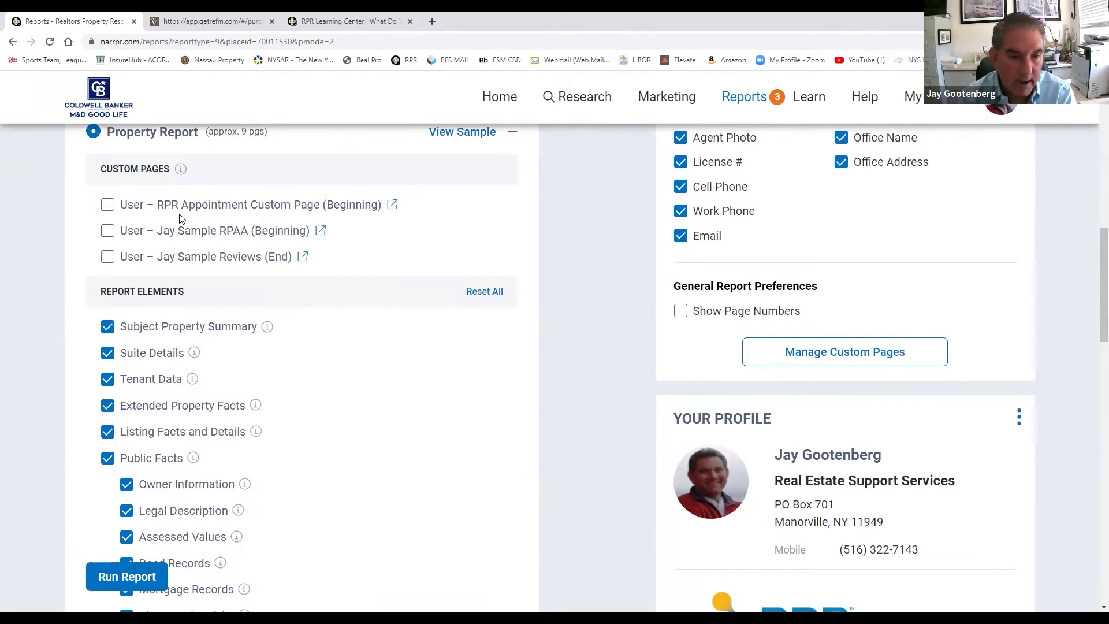
pyautogui.click(108, 205)
pyautogui.click(108, 231)
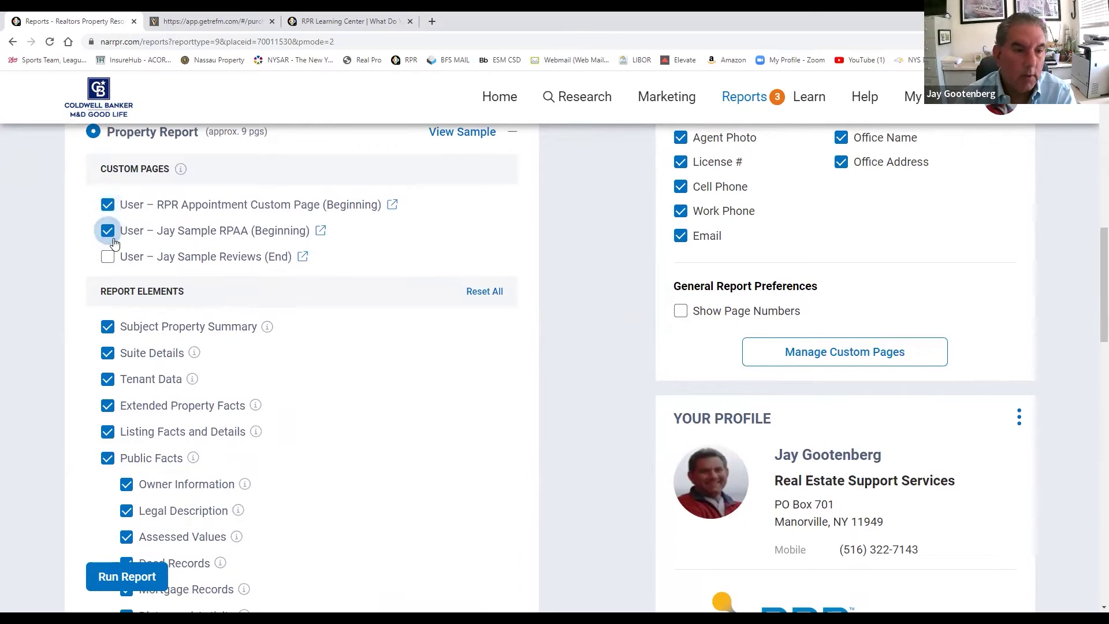
pyautogui.click(109, 258)
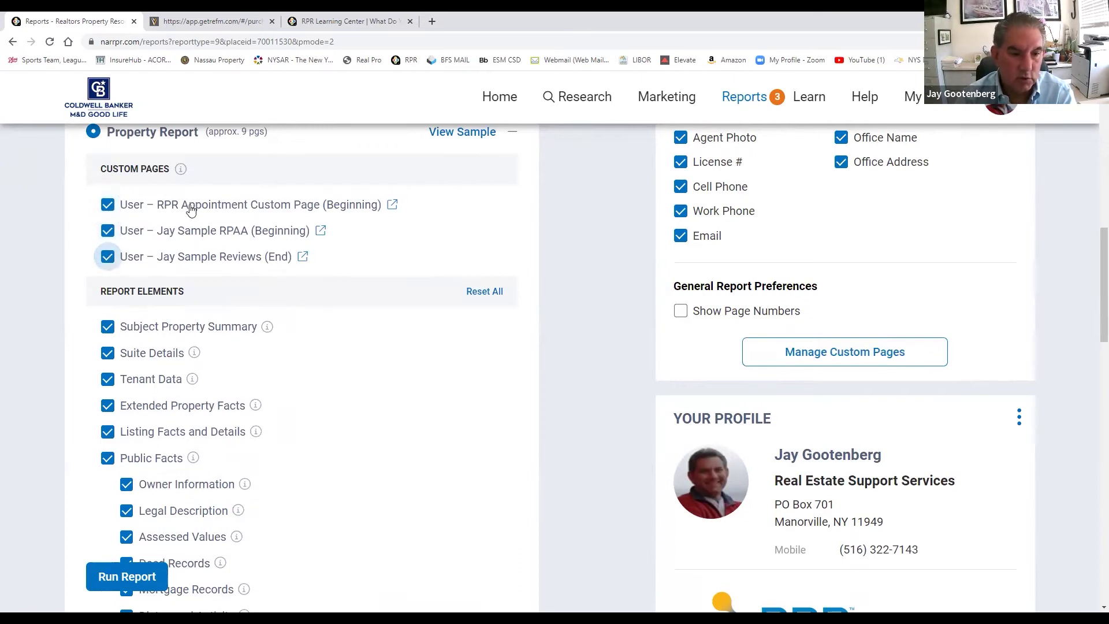
pyautogui.click(114, 585)
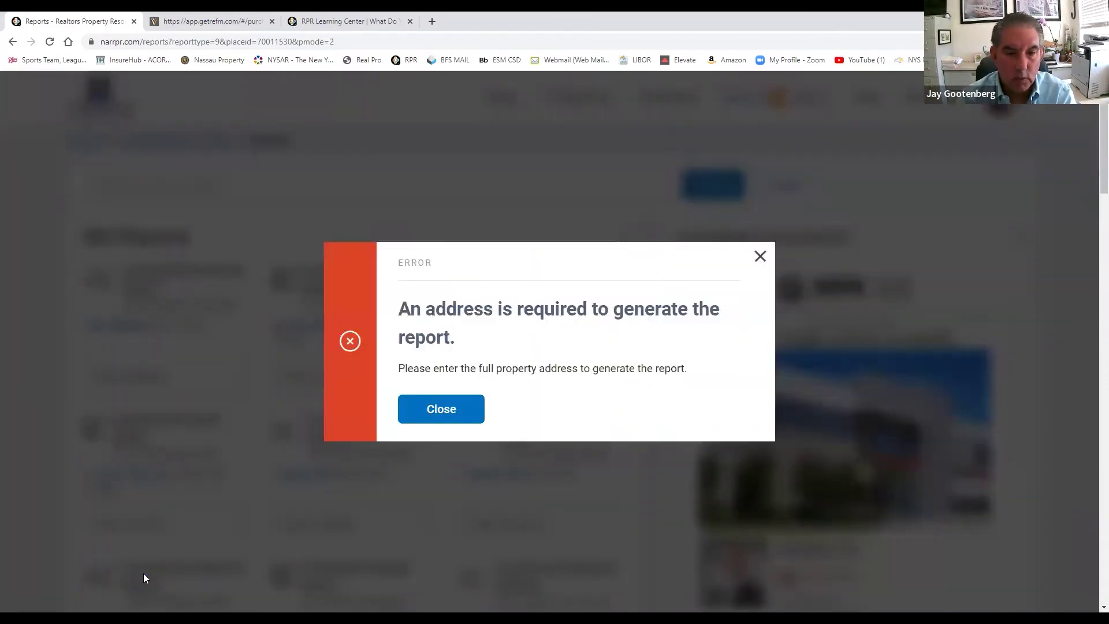
pyautogui.click(760, 256)
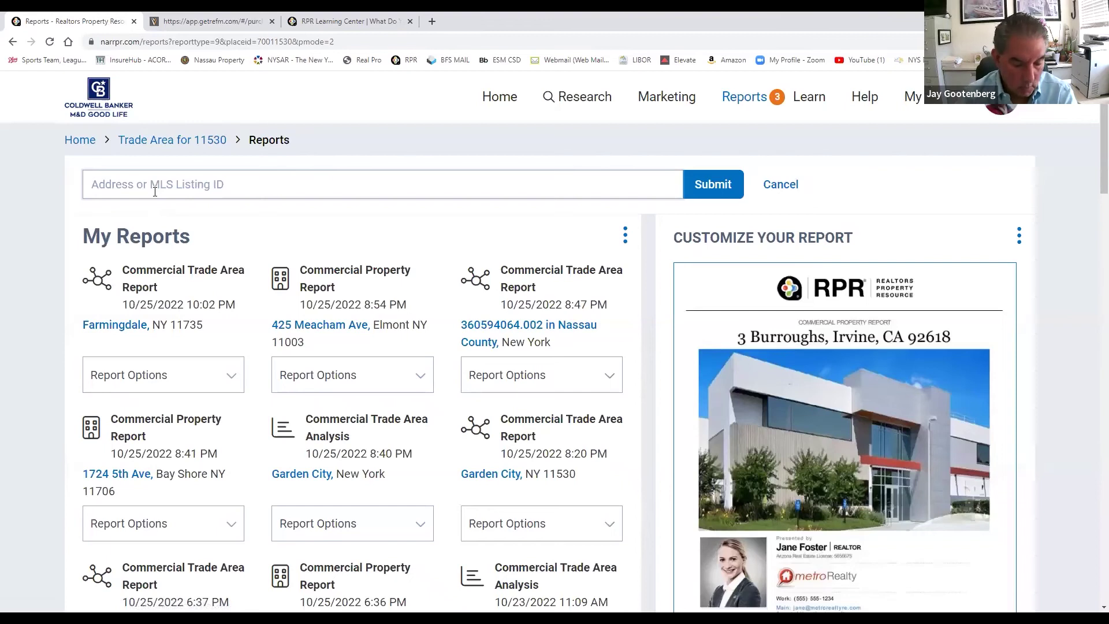
# Try to submit 11530 as the report's location.
pyautogui.write('11530')
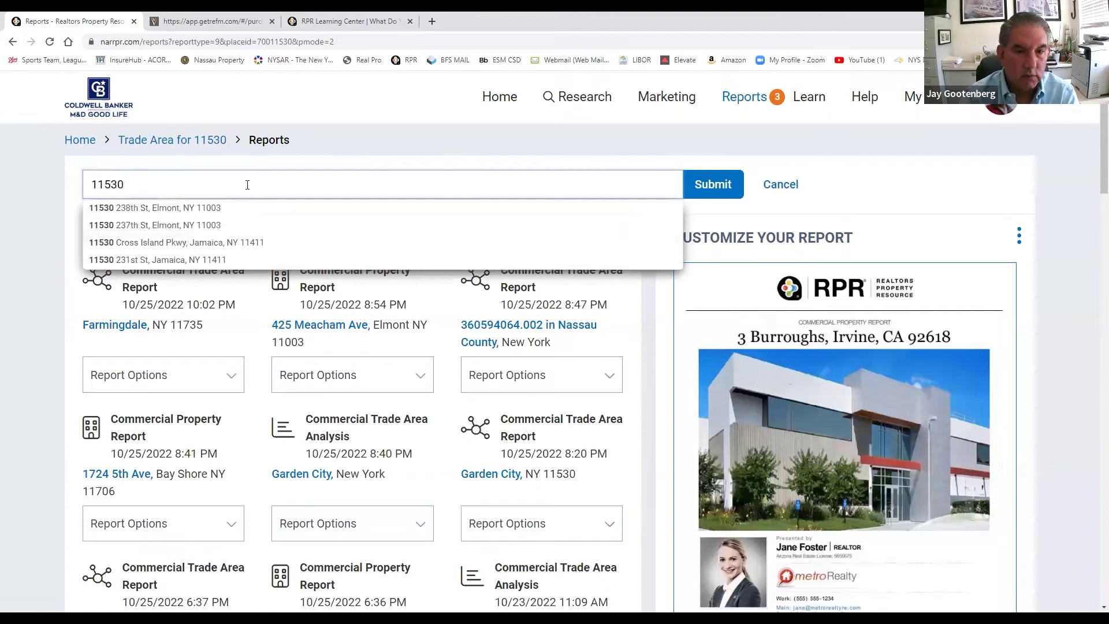
pyautogui.click(715, 189)
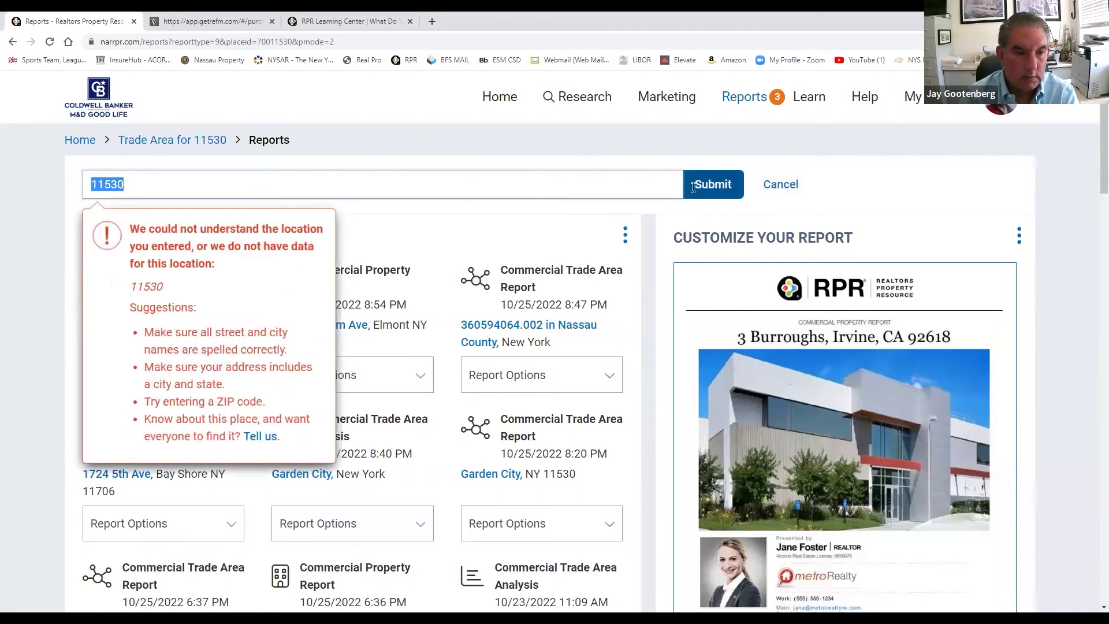
# Restart the report from the 11530 trade area and add the RPR Appointment, sample RPAA and sample Reviews custom pages to the Trade Area Report.
pyautogui.click(186, 147)
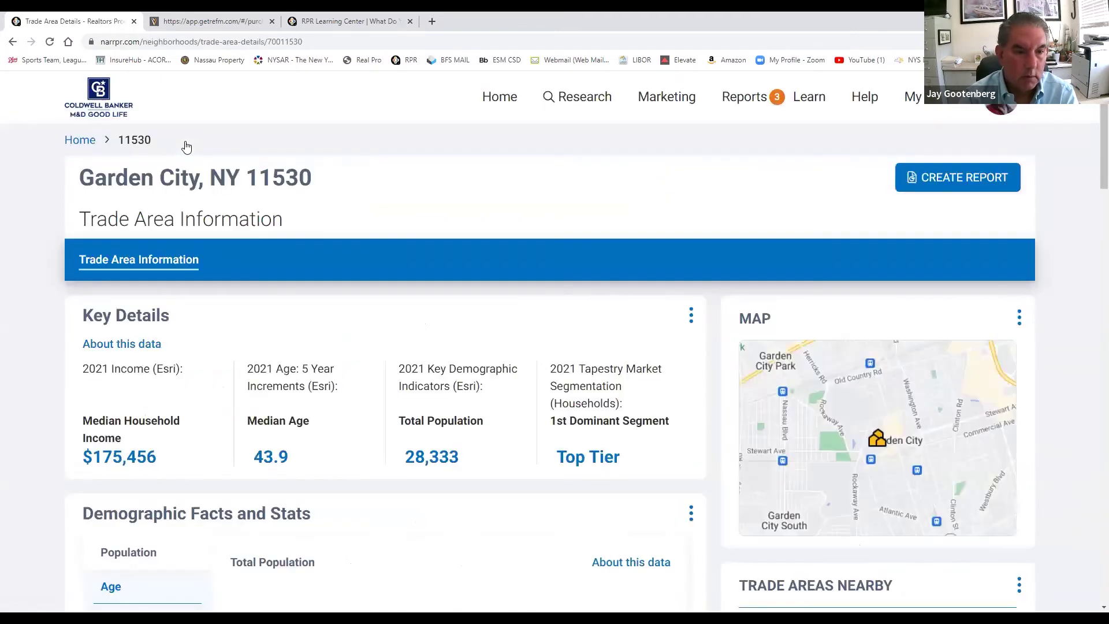
pyautogui.click(912, 171)
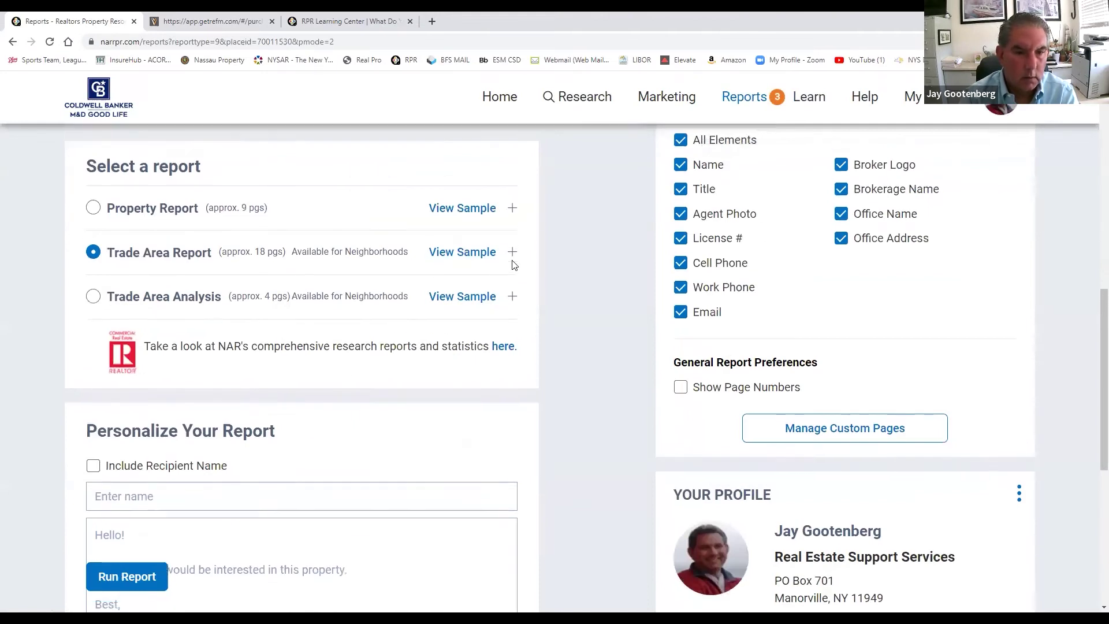
pyautogui.click(515, 298)
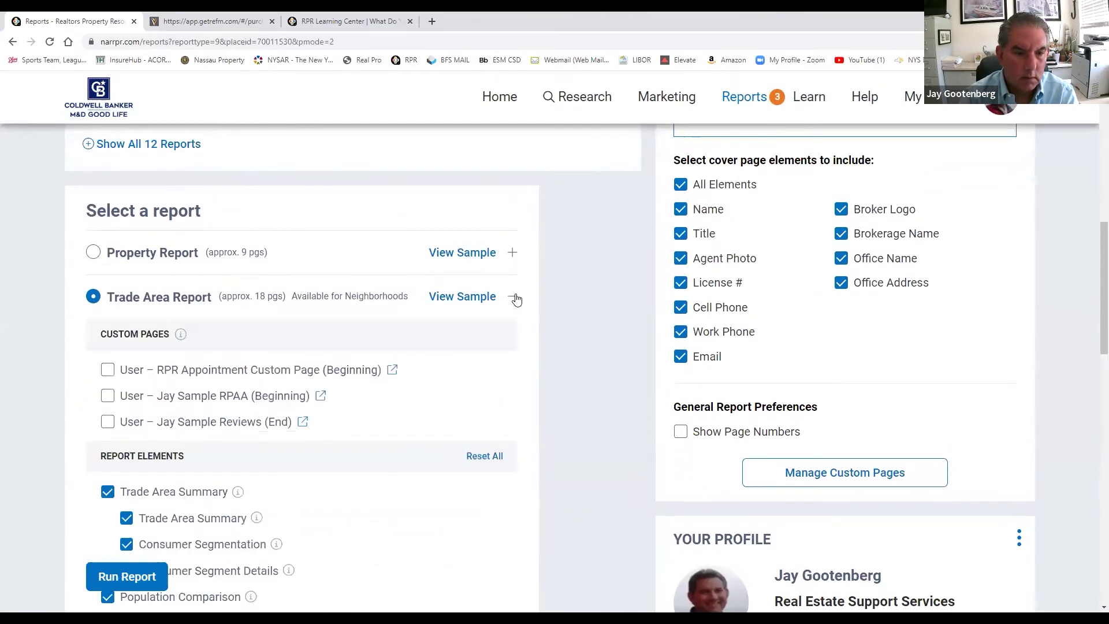
pyautogui.click(107, 370)
pyautogui.click(108, 395)
pyautogui.click(107, 422)
# Run the Garden City Trade Area Report with its default report elements and dismiss the report generation notice.
pyautogui.scroll(-10, 108, 421)
pyautogui.scroll(4, 137, 244)
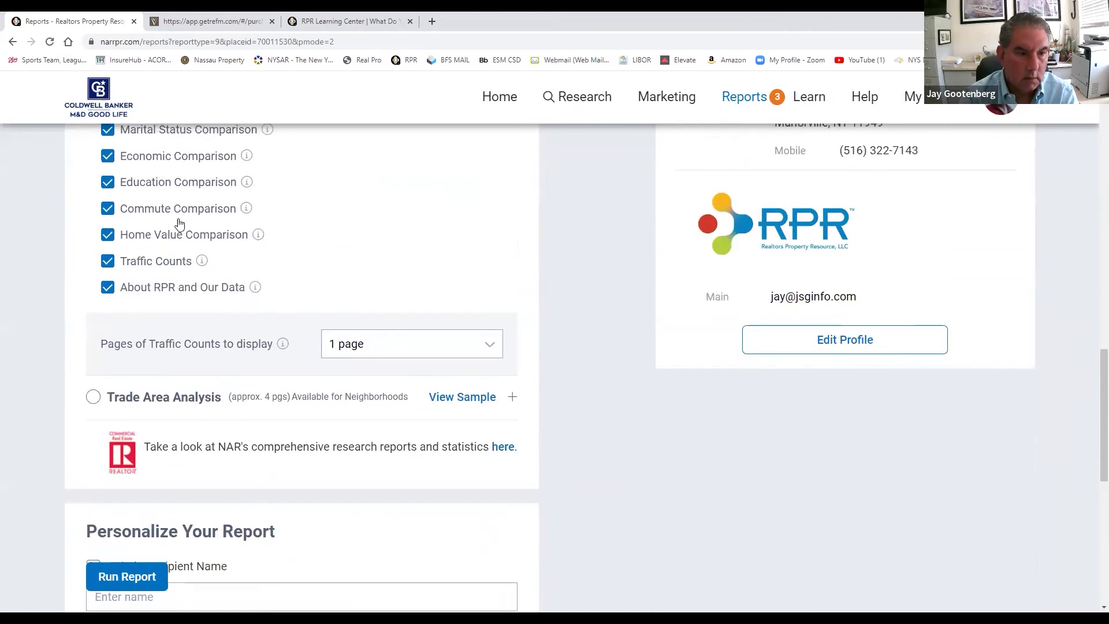
pyautogui.scroll(3, 179, 224)
pyautogui.scroll(-4, 127, 364)
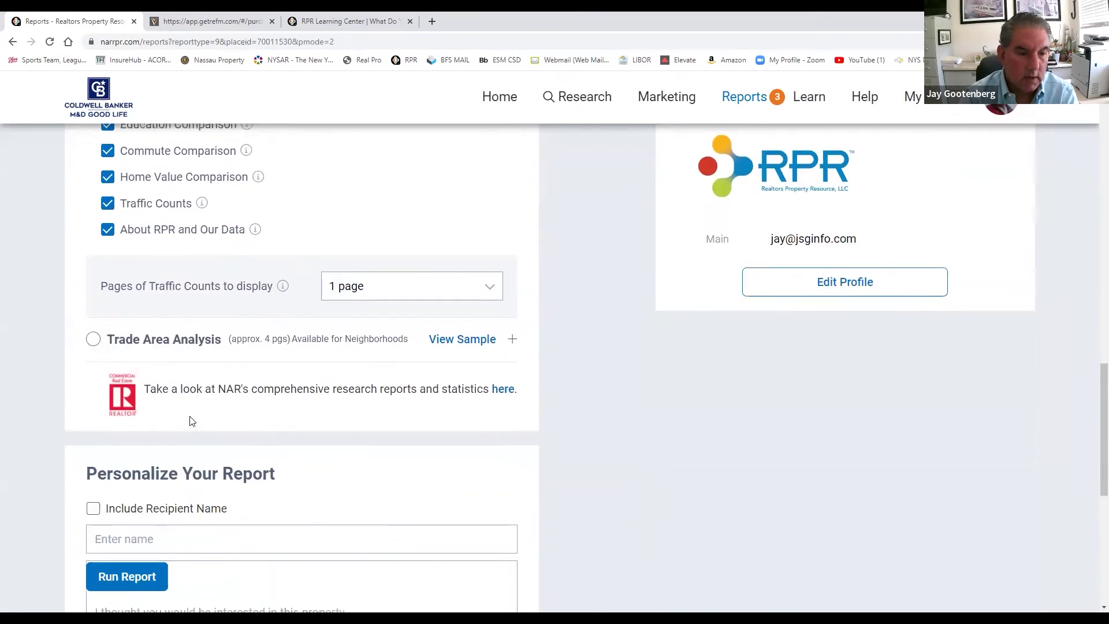
pyautogui.scroll(-3, 192, 421)
pyautogui.click(121, 579)
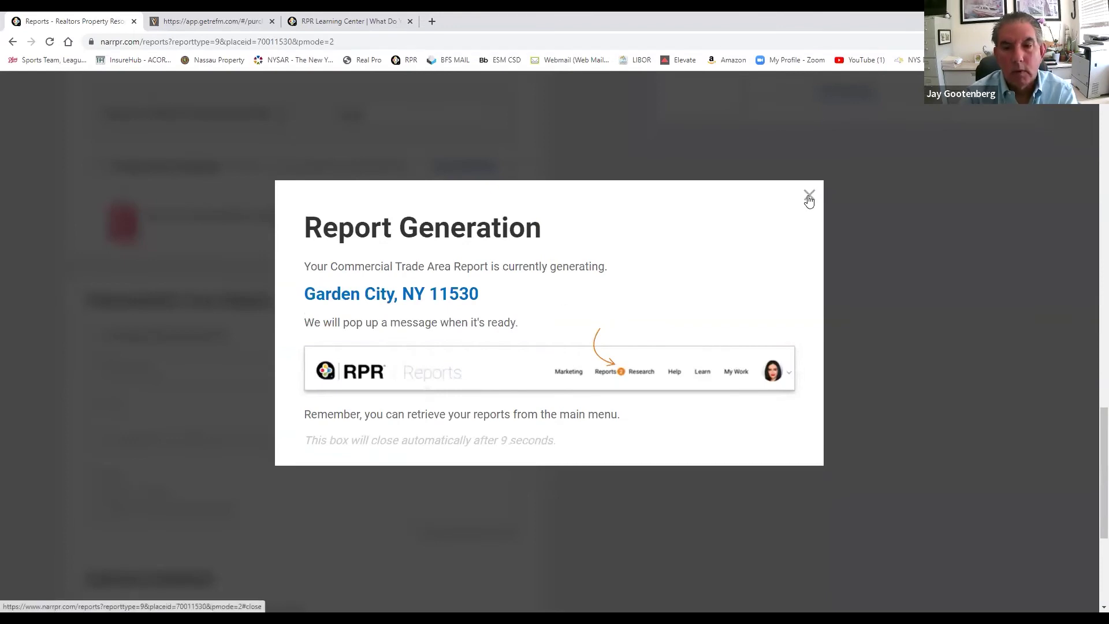
pyautogui.click(808, 198)
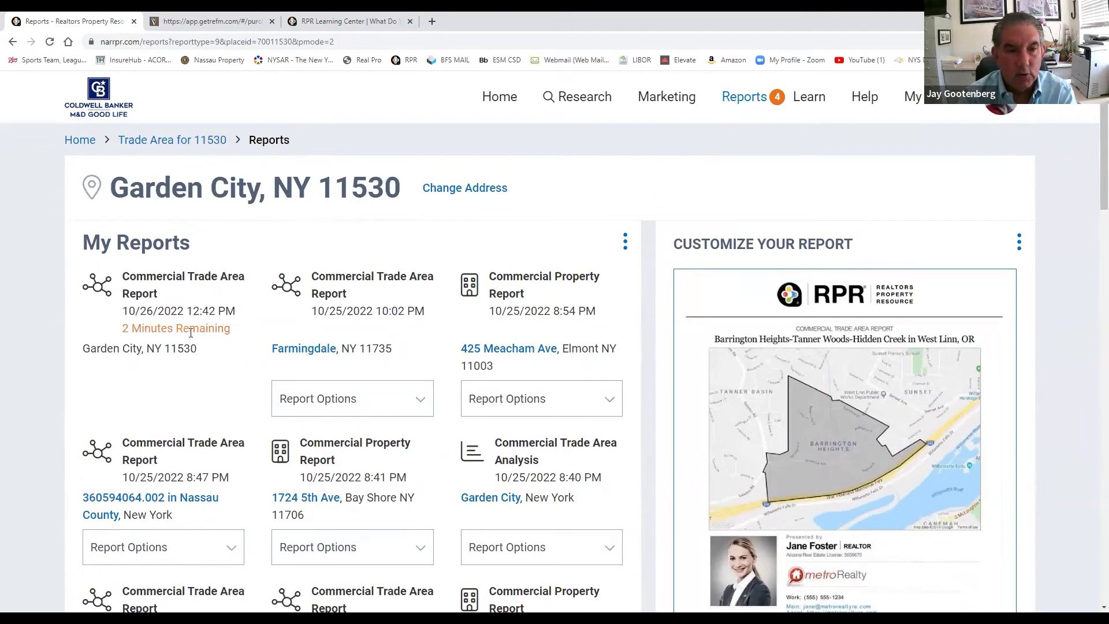
# Open the second Stewart Ave, Garden City property from the home page's recent searches and review its basic facts.
pyautogui.click(83, 144)
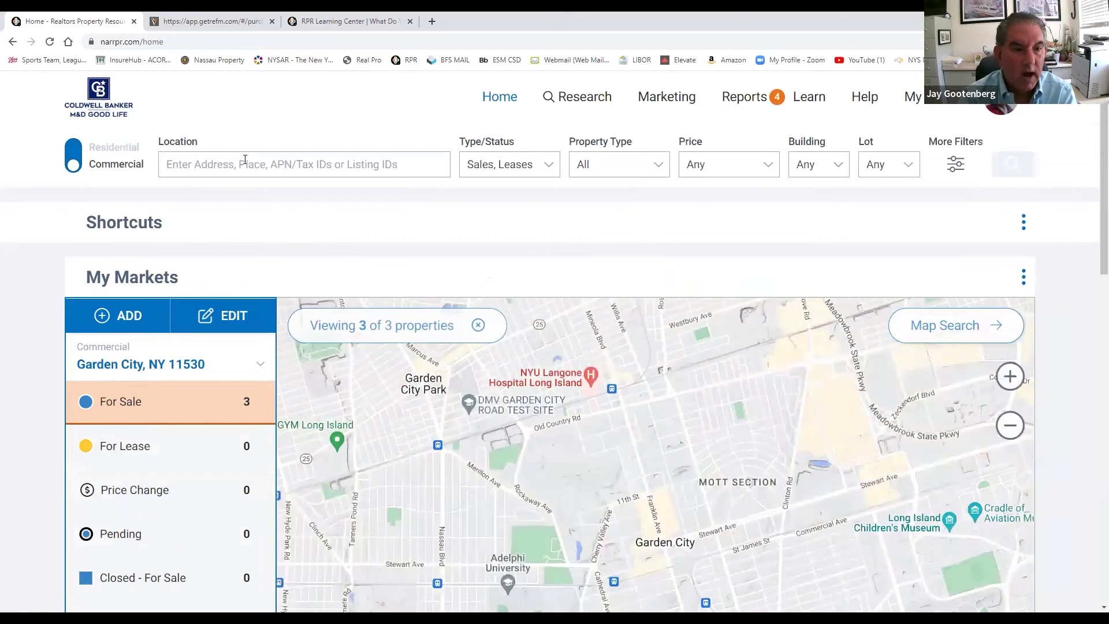
pyautogui.click(241, 162)
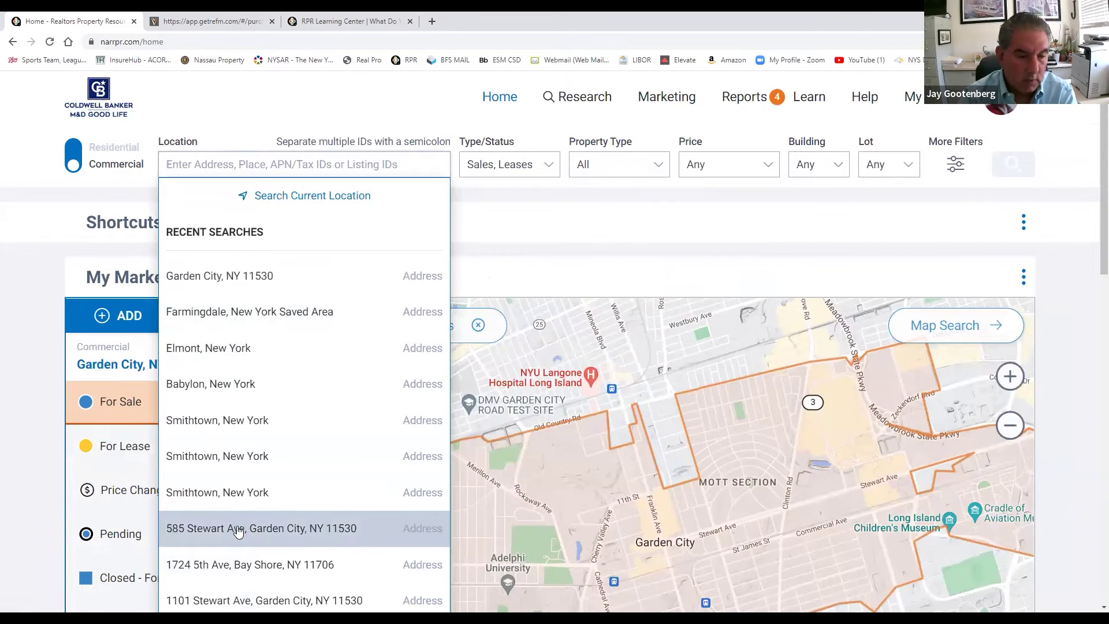
pyautogui.click(212, 601)
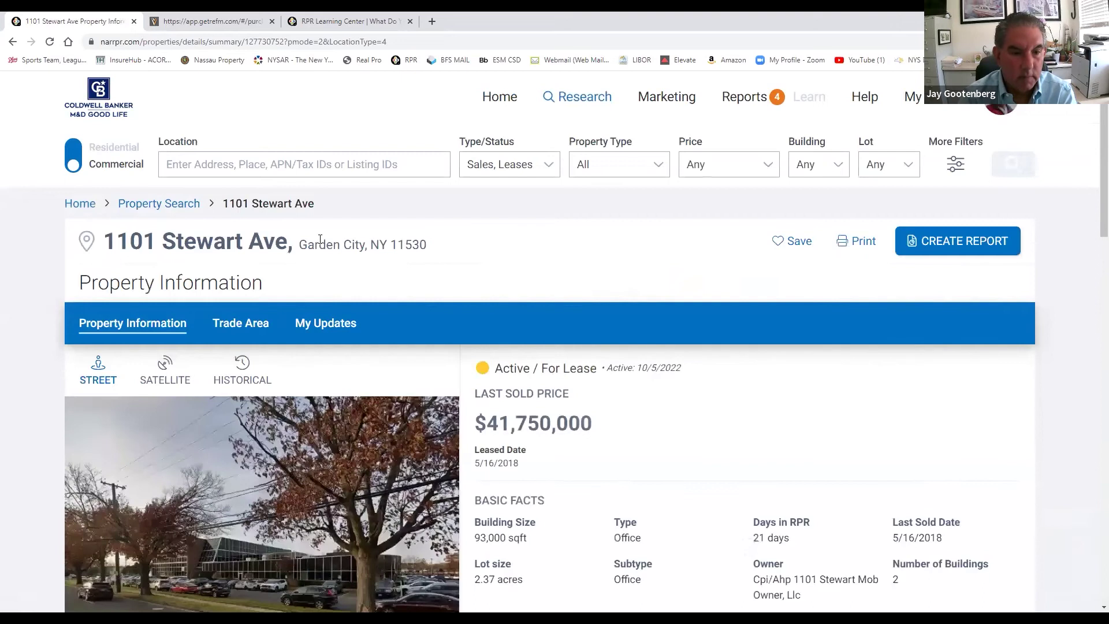
pyautogui.scroll(-1, 459, 294)
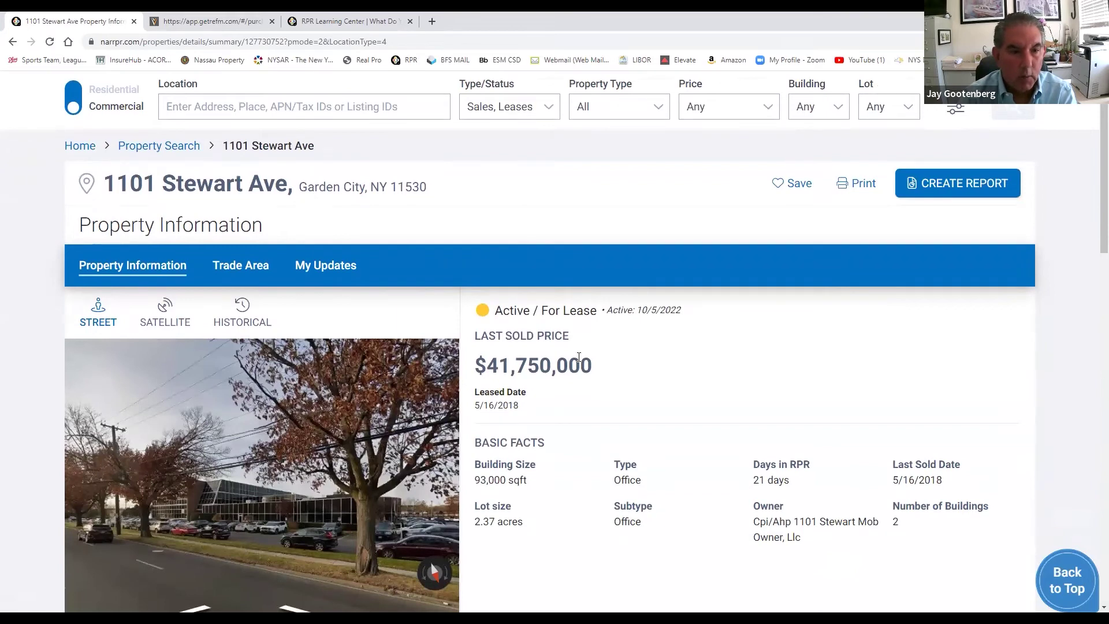
pyautogui.scroll(-1, 578, 357)
pyautogui.scroll(-2, 579, 358)
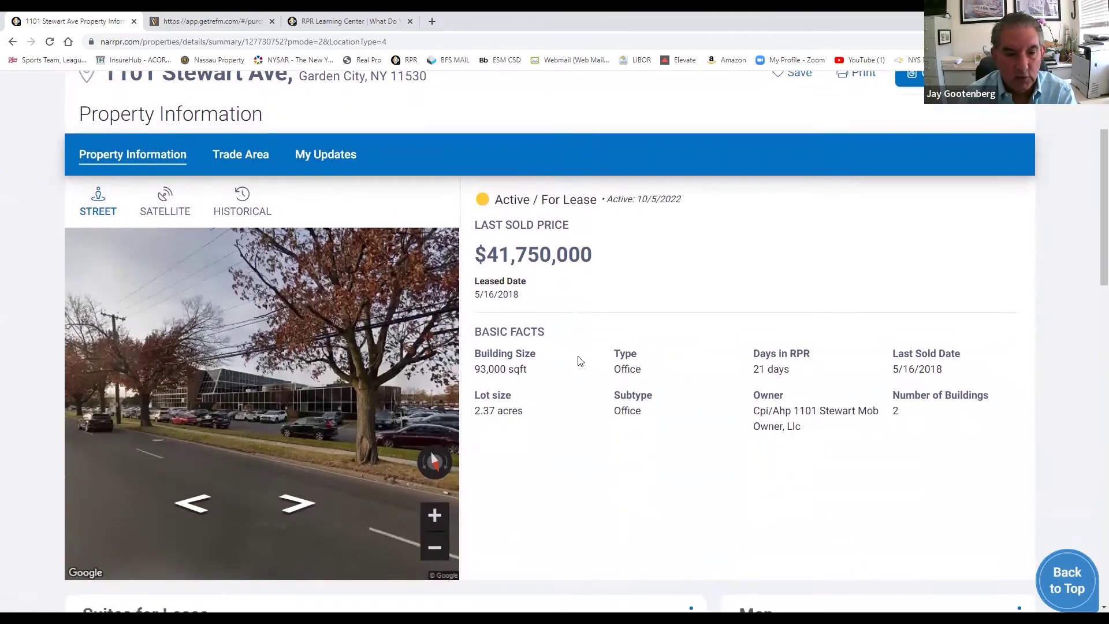
pyautogui.scroll(2, 578, 360)
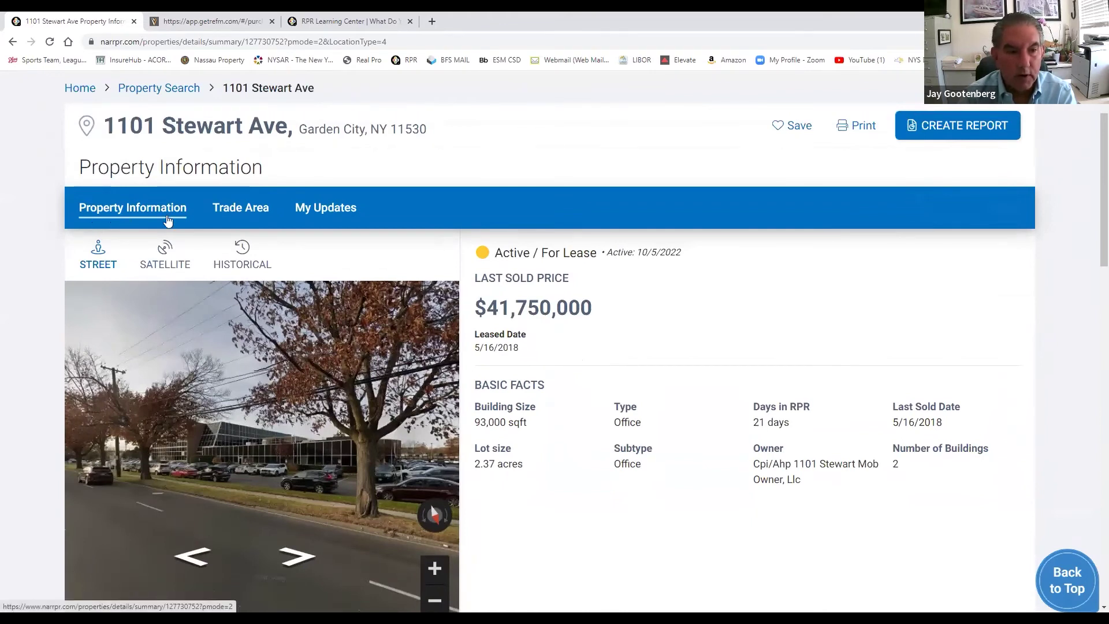
# Start a Property Report for this Stewart Ave office property and include School Summary in its report elements.
pyautogui.click(943, 134)
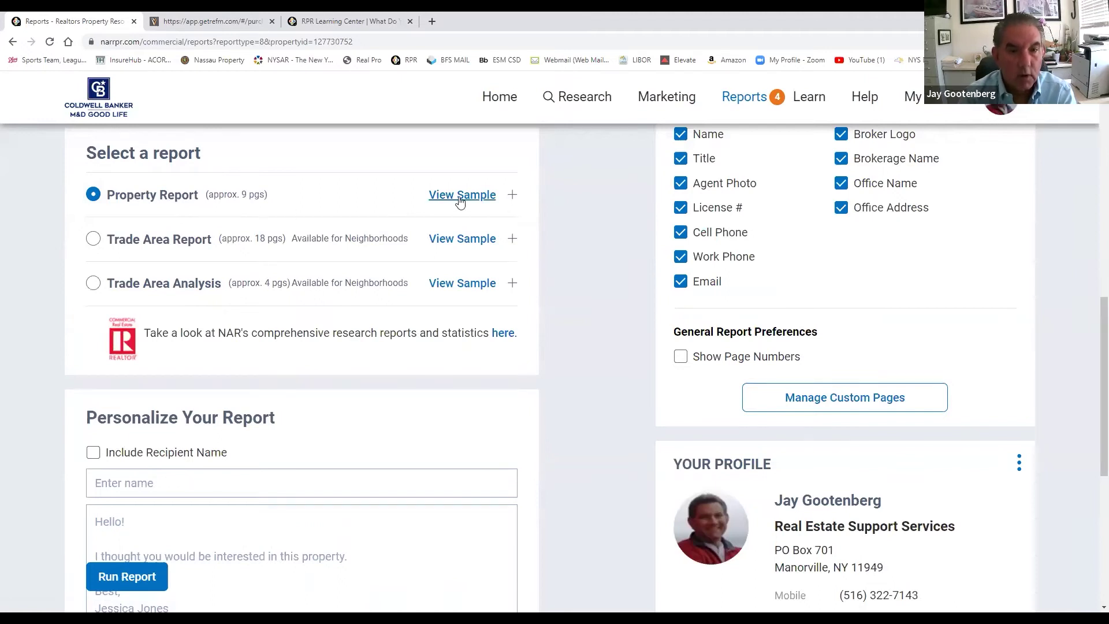
pyautogui.click(512, 196)
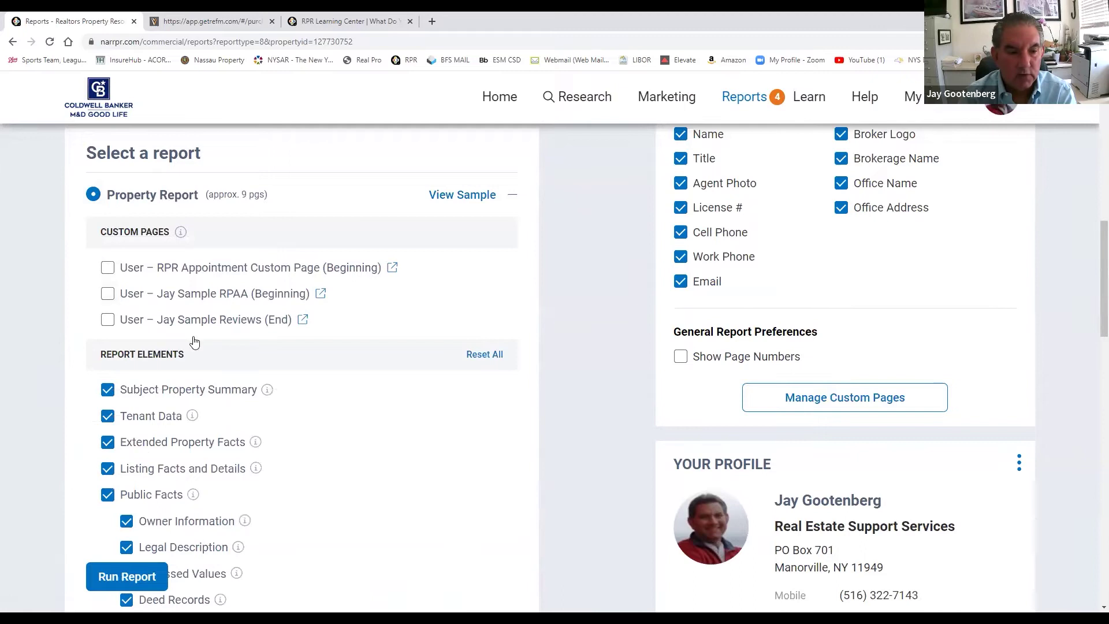
pyautogui.scroll(-5, 218, 406)
pyautogui.scroll(-3, 219, 409)
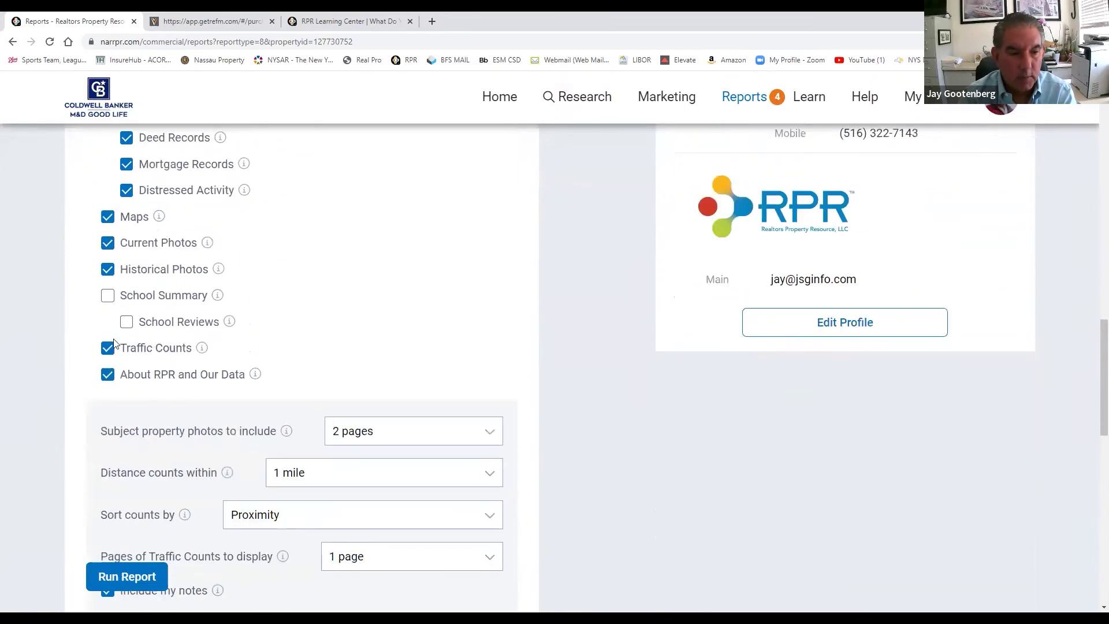
pyautogui.click(107, 295)
# Run the Property Report without a recipient name, using the Display now delivery method.
pyautogui.scroll(-5, 231, 330)
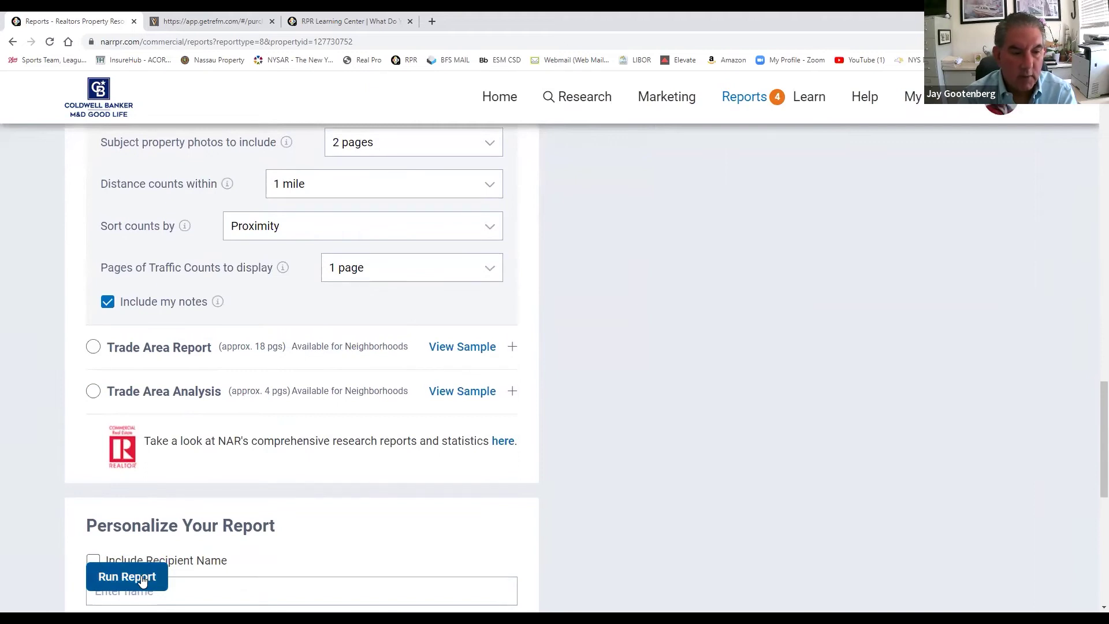
pyautogui.scroll(-3, 210, 495)
pyautogui.click(113, 419)
pyautogui.scroll(-4, 155, 476)
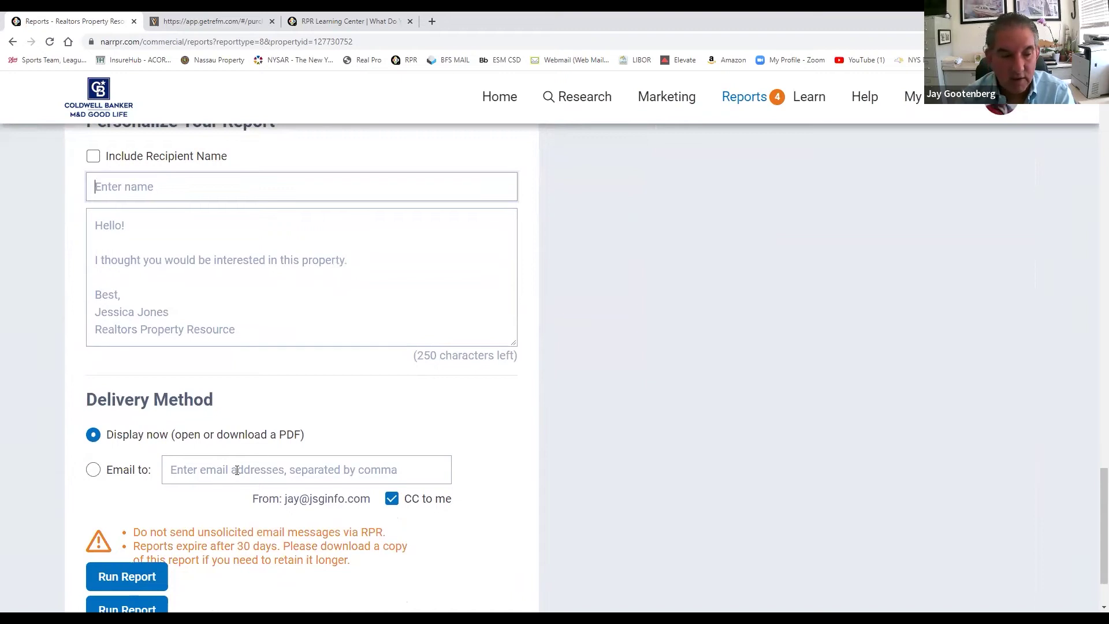
pyautogui.click(142, 577)
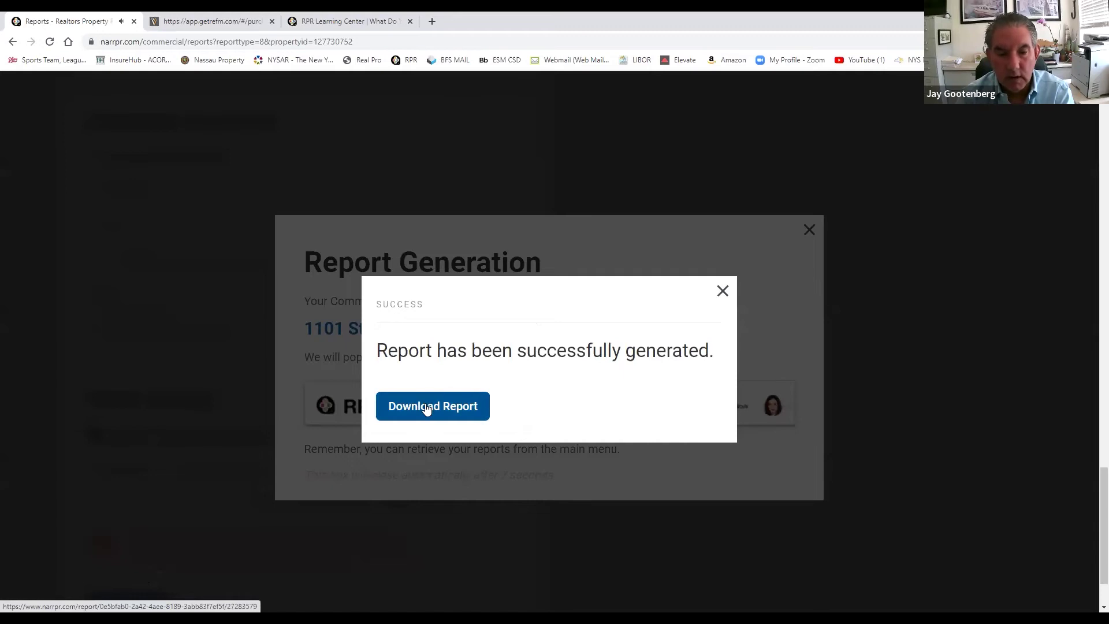
# Open the generated Garden City Trade Area Report and examine its cover and the appointment custom page.
pyautogui.click(426, 407)
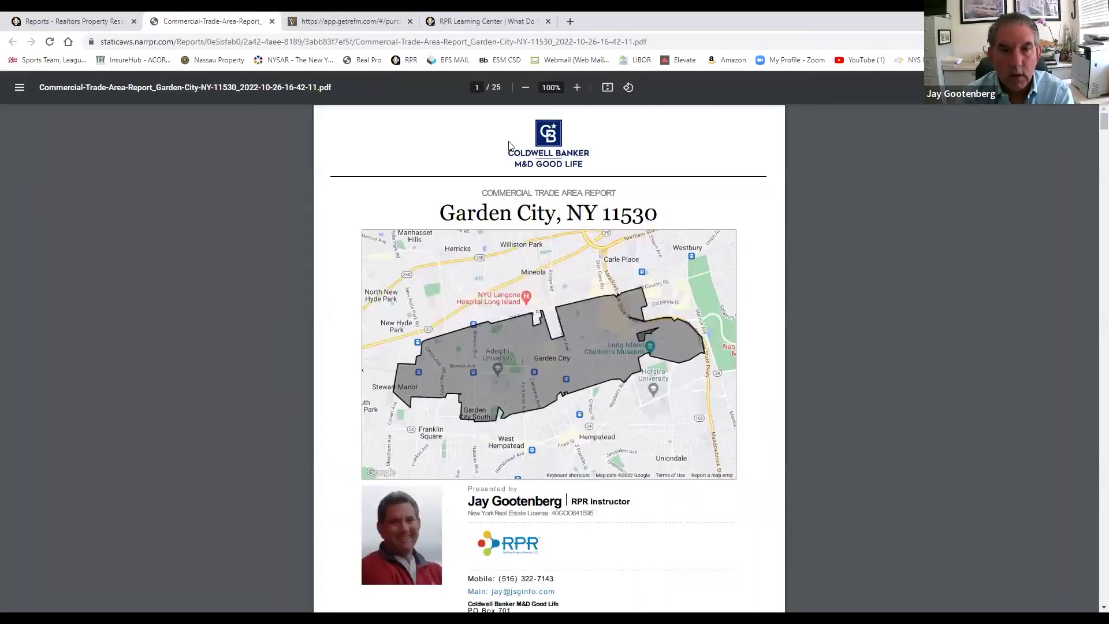
pyautogui.scroll(-3, 517, 293)
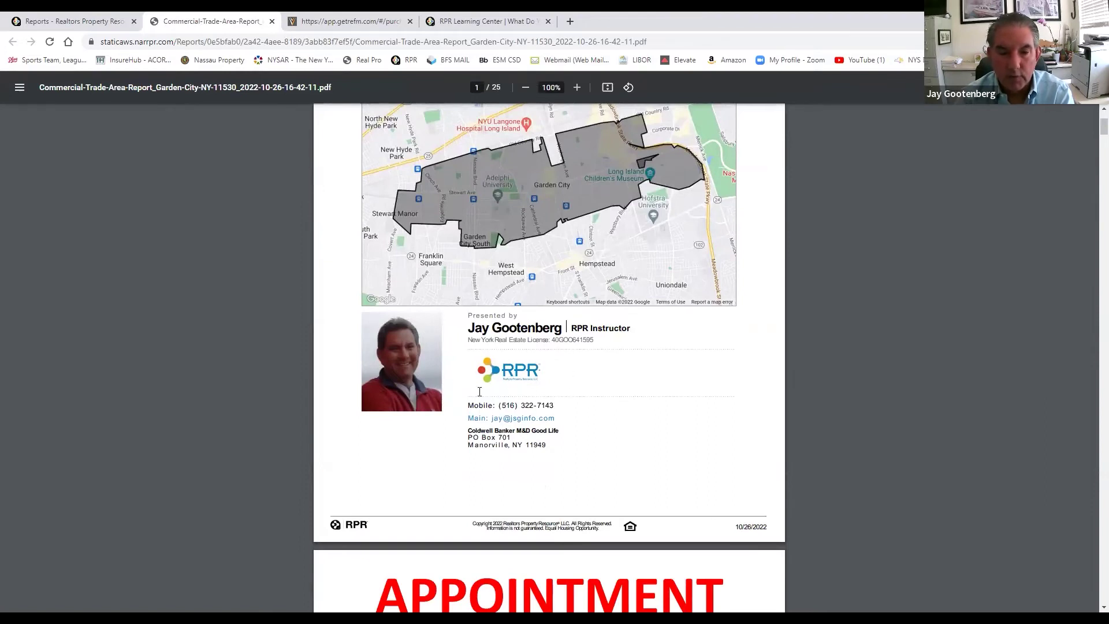
pyautogui.scroll(-2, 504, 402)
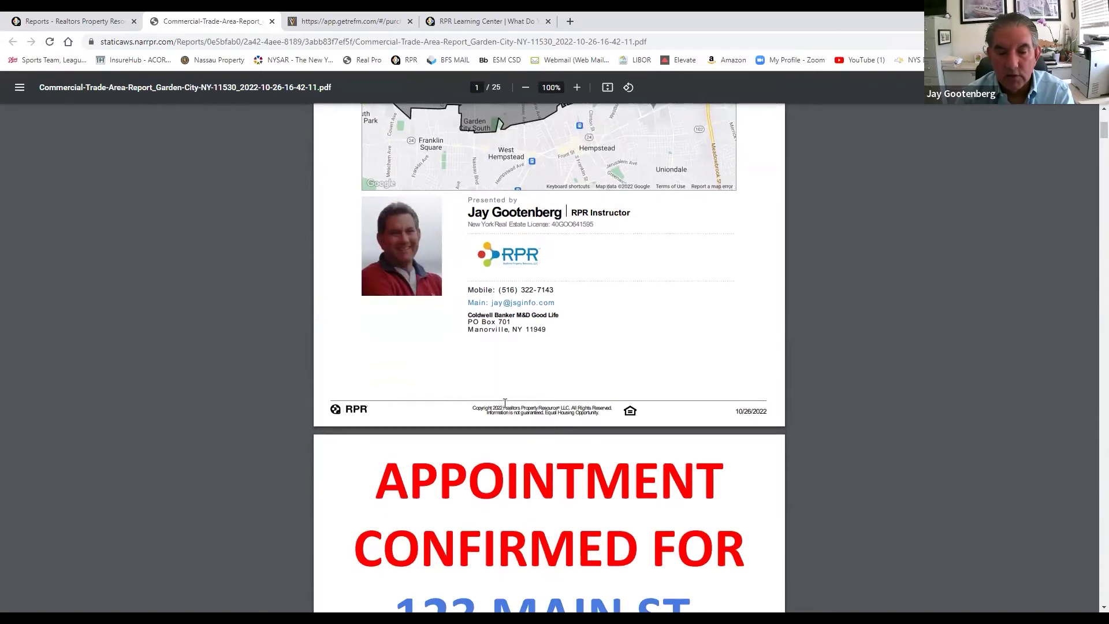
pyautogui.scroll(-2, 505, 402)
pyautogui.scroll(-2, 504, 403)
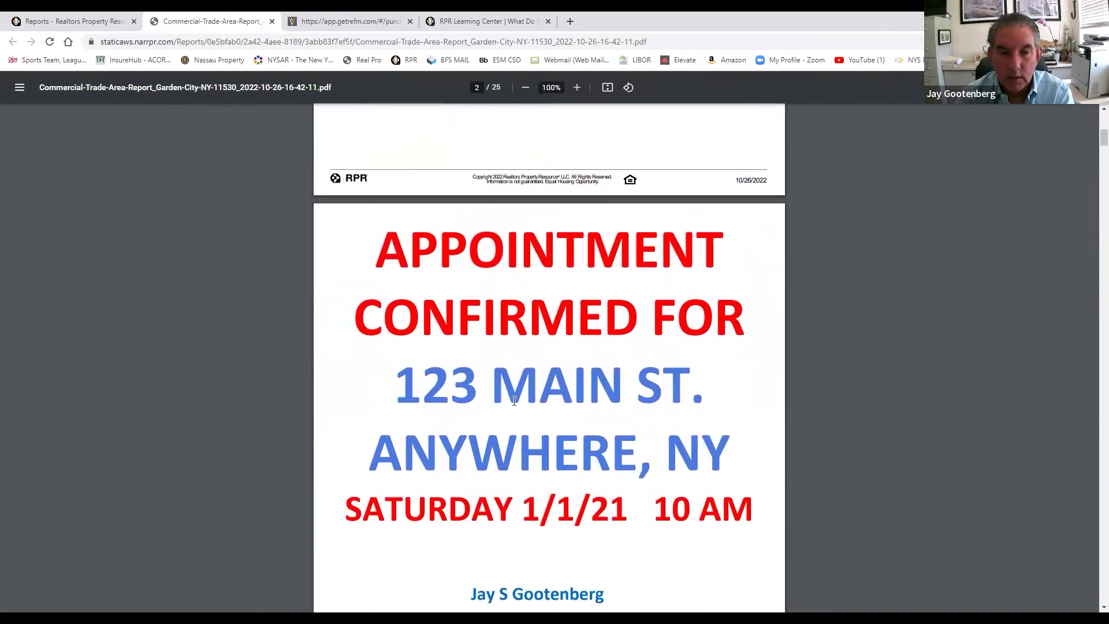
pyautogui.scroll(-1, 522, 392)
pyautogui.scroll(-1, 550, 403)
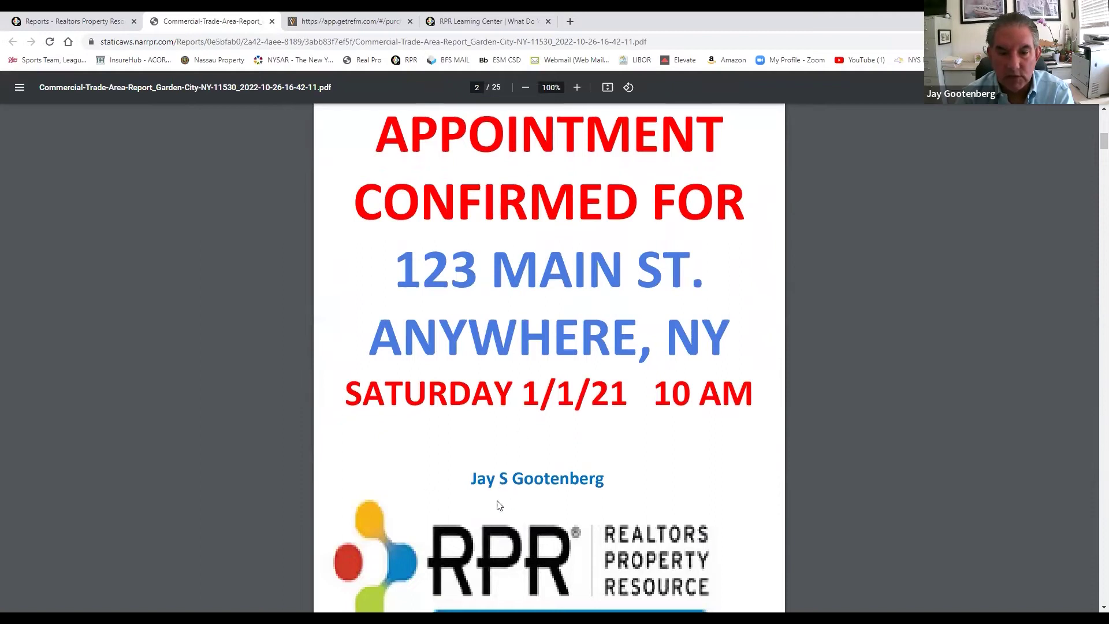
pyautogui.scroll(-6, 523, 493)
pyautogui.scroll(-4, 524, 491)
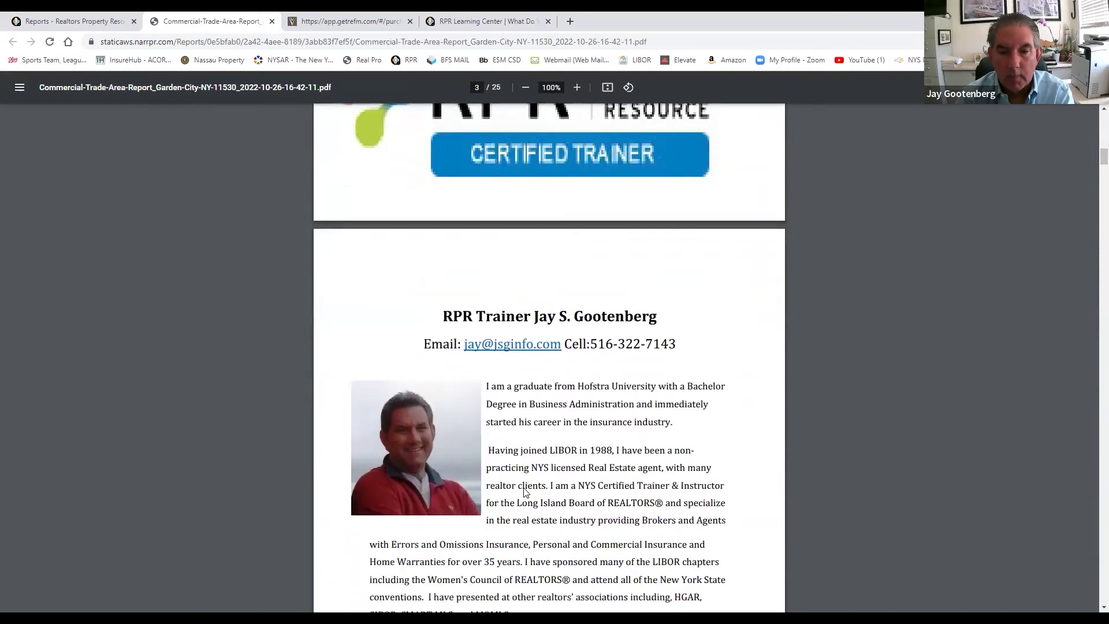
# Review the report's trainer biography, production pages and sold listings map, continuing to the consumer segmentation page.
pyautogui.scroll(-6, 476, 484)
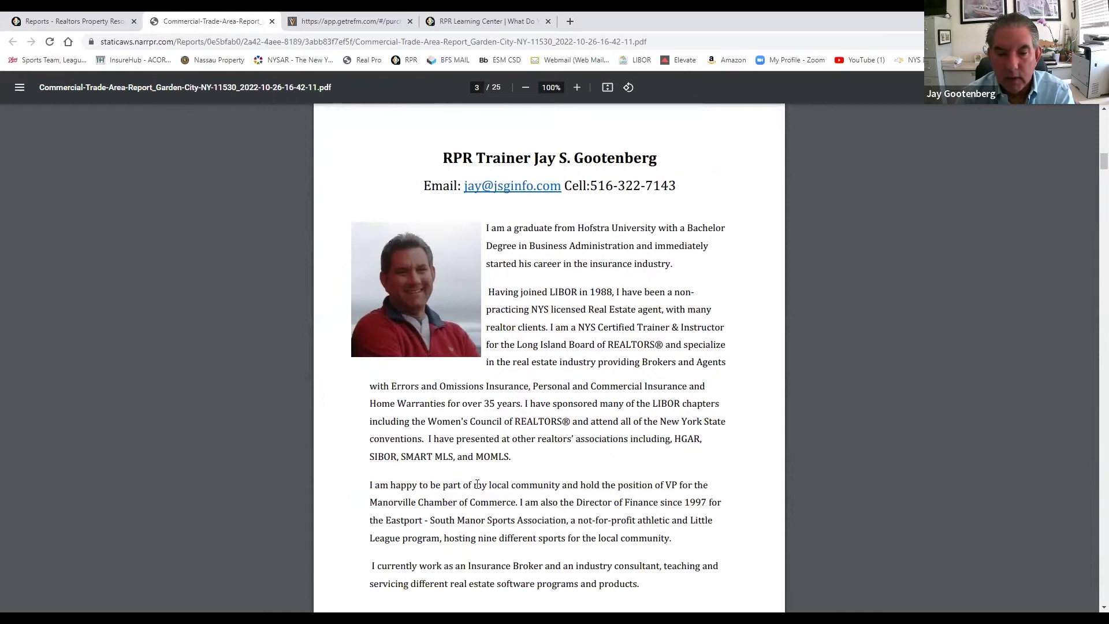
pyautogui.scroll(-7, 477, 484)
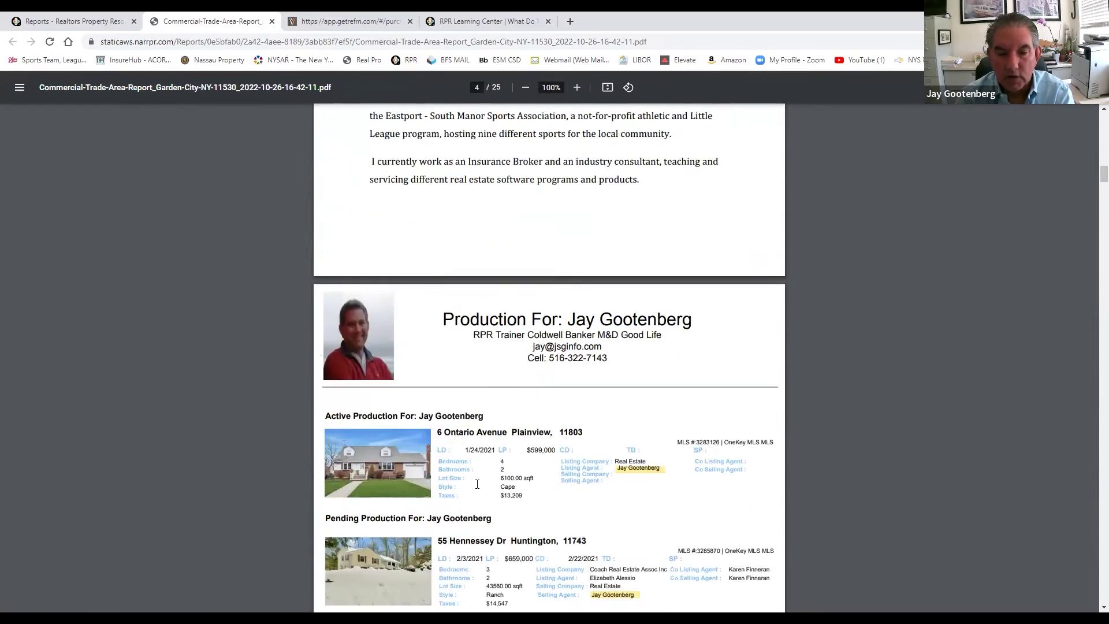
pyautogui.scroll(-5, 477, 484)
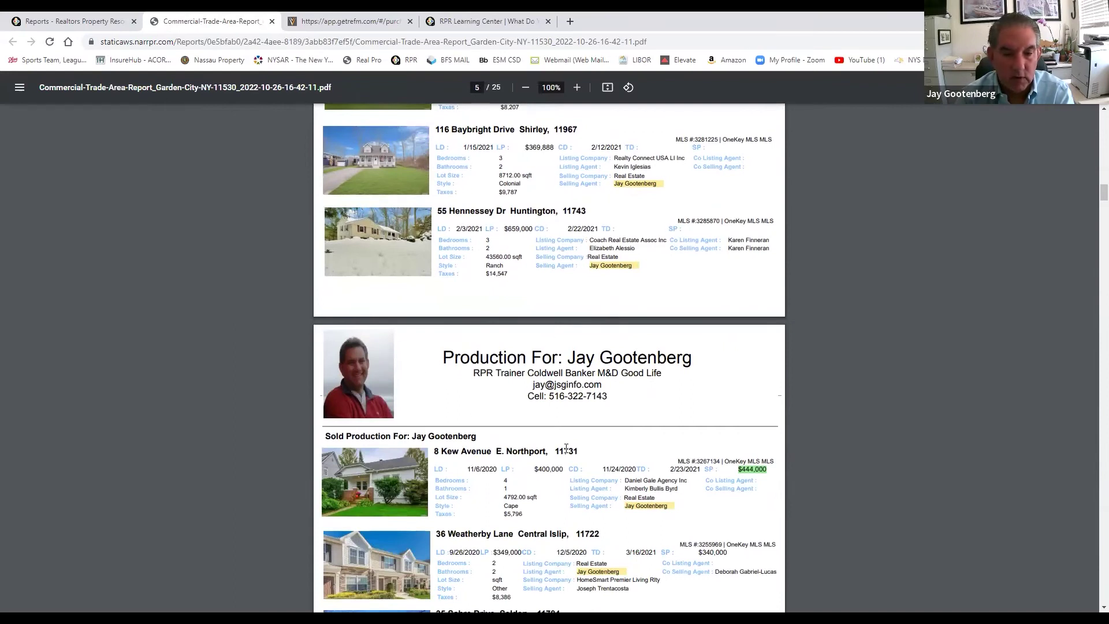
pyautogui.scroll(4, 515, 414)
pyautogui.scroll(-9, 533, 475)
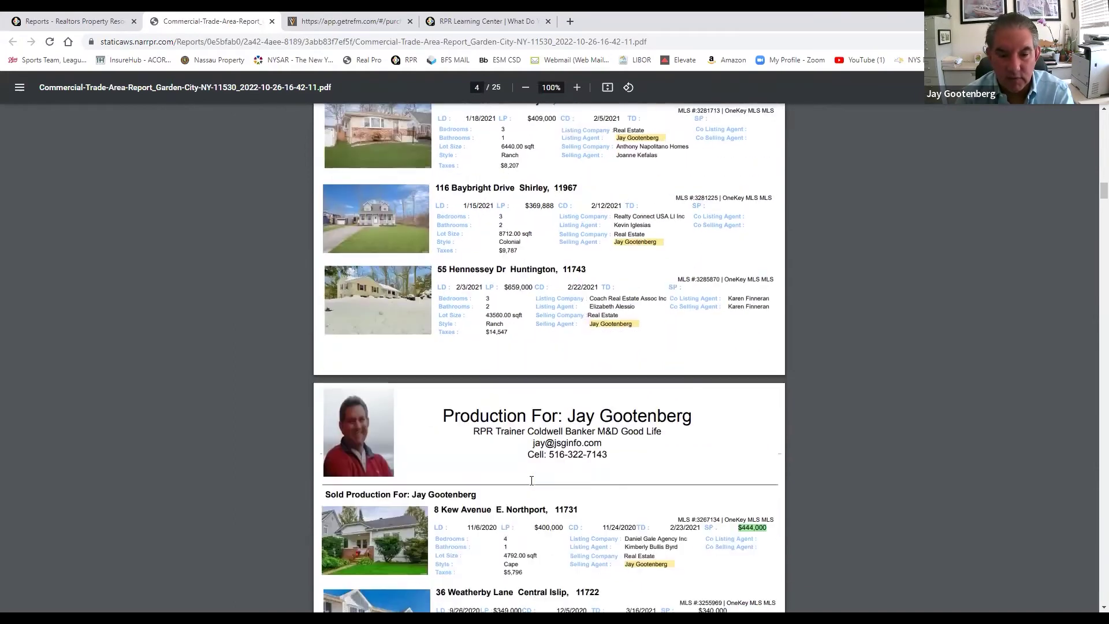
pyautogui.scroll(-6, 534, 476)
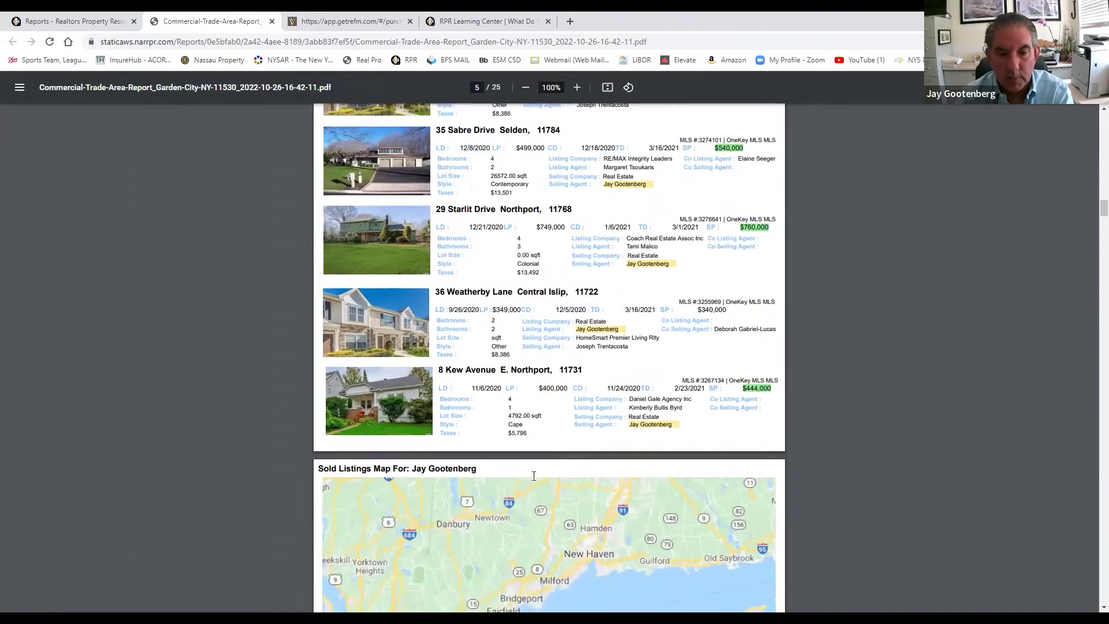
pyautogui.scroll(-4, 500, 437)
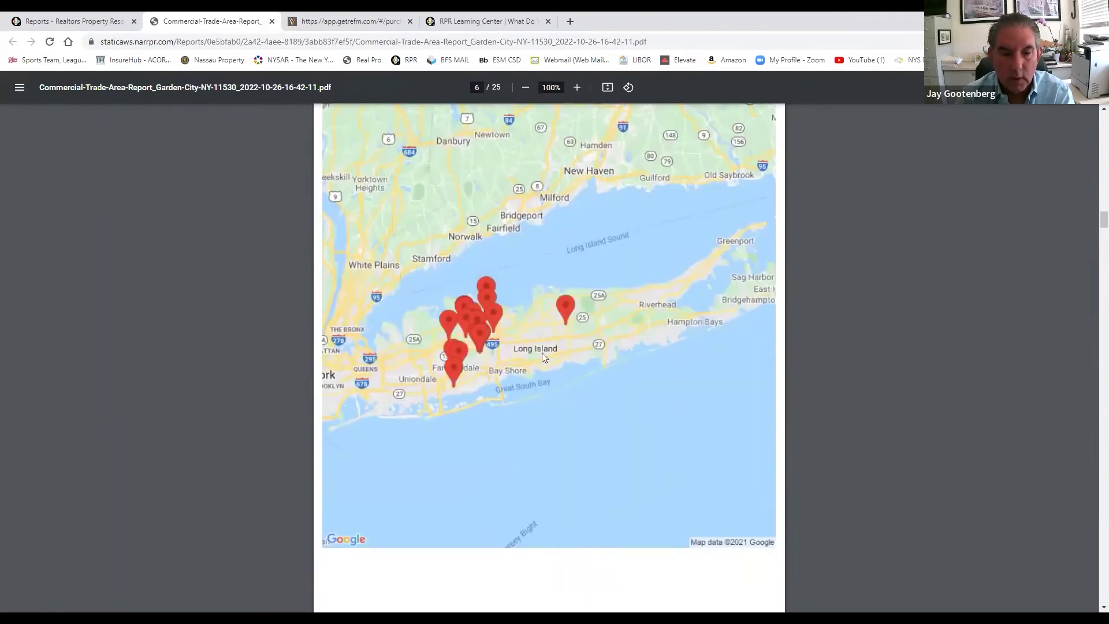
pyautogui.scroll(-9, 494, 364)
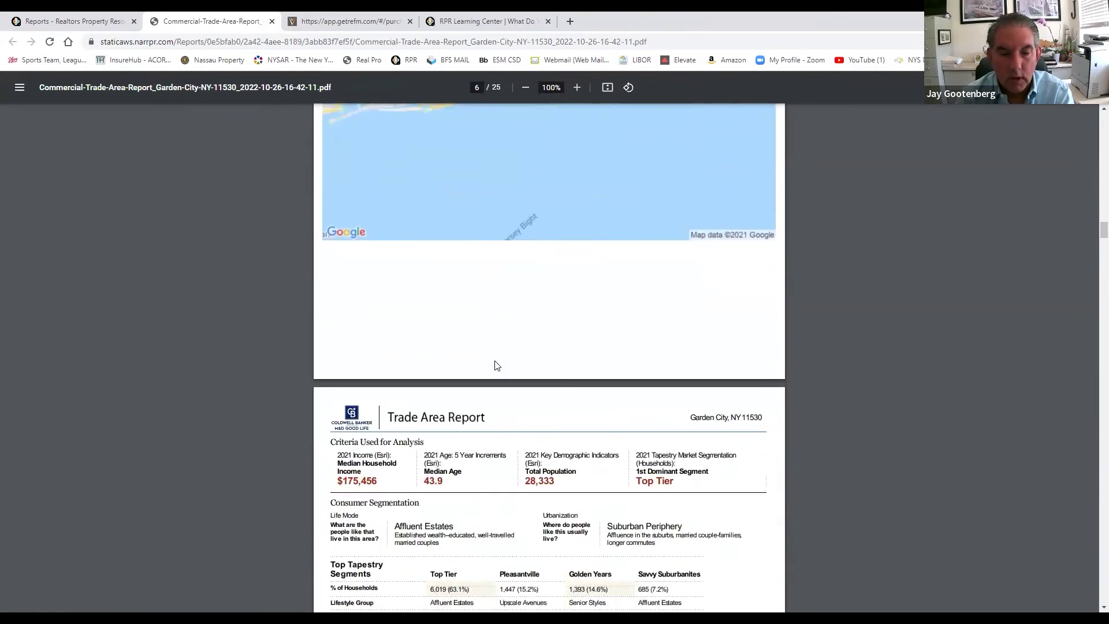
pyautogui.scroll(-1, 494, 364)
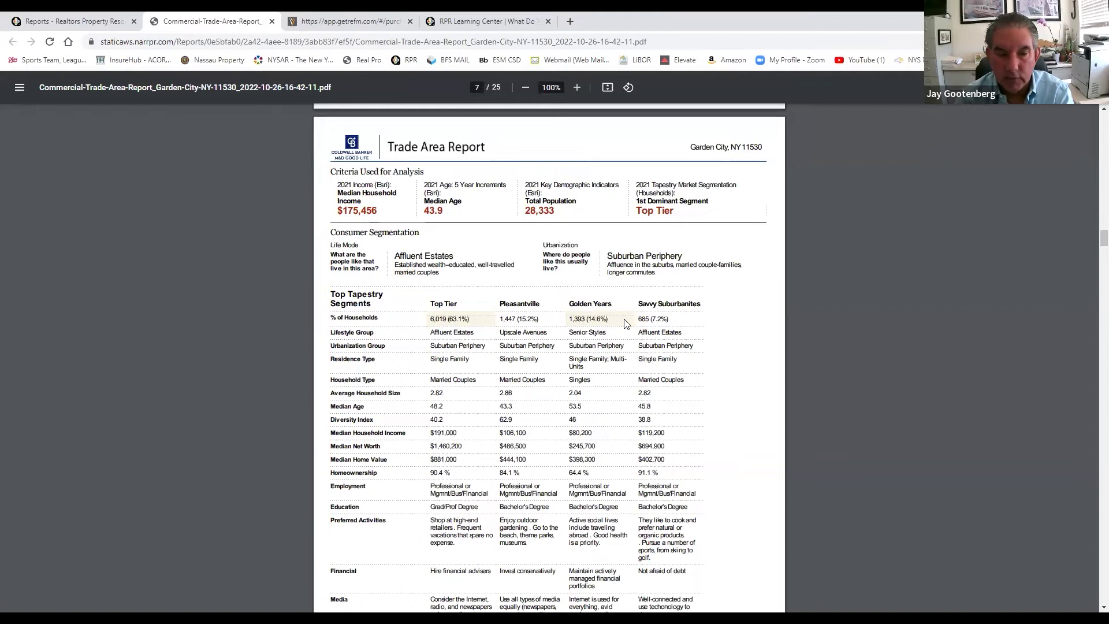
# Review the Trade Area Report's consumer segment profiles, including Top Tier and Pleasantville, continuing to the population comparison charts.
pyautogui.scroll(-10, 625, 323)
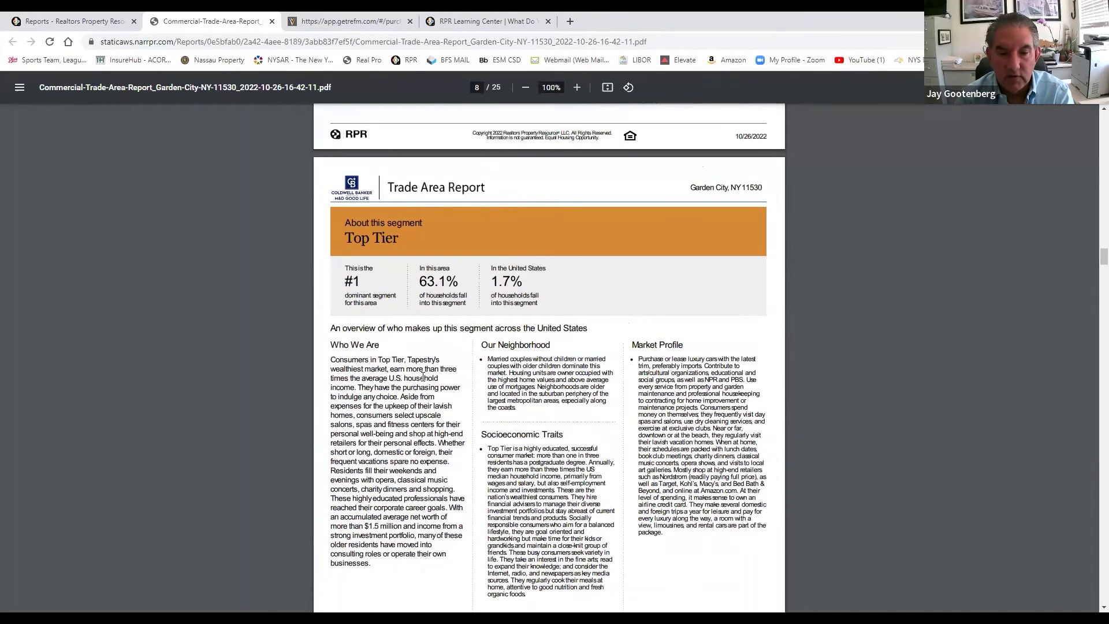
pyautogui.scroll(-5, 629, 426)
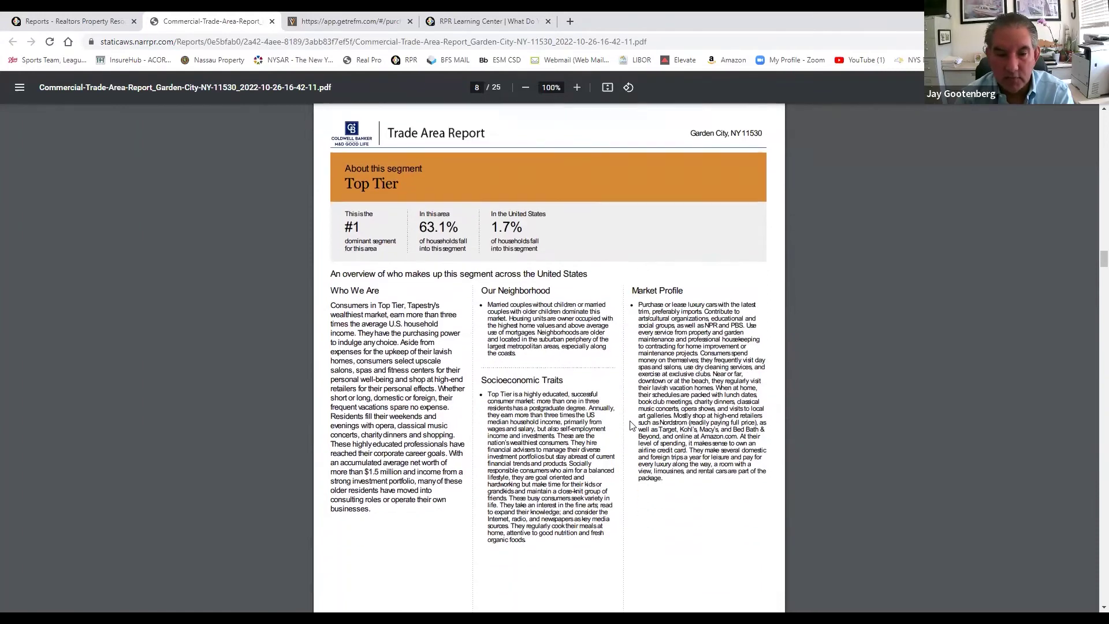
pyautogui.scroll(-5, 630, 425)
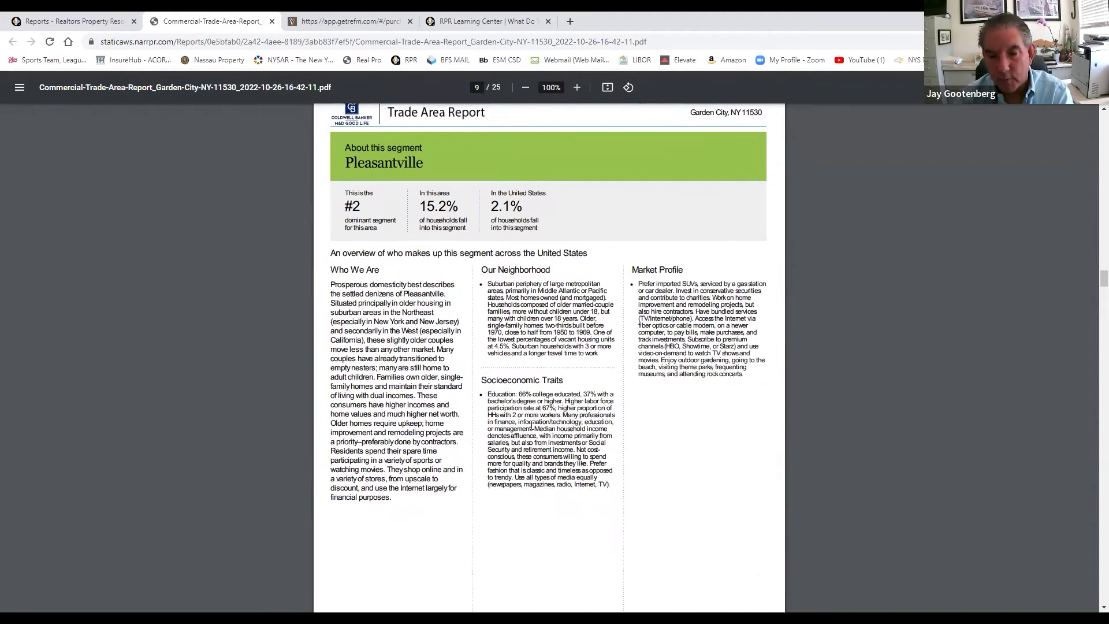
pyautogui.scroll(-7, 531, 426)
pyautogui.scroll(-7, 535, 420)
pyautogui.scroll(-4, 535, 421)
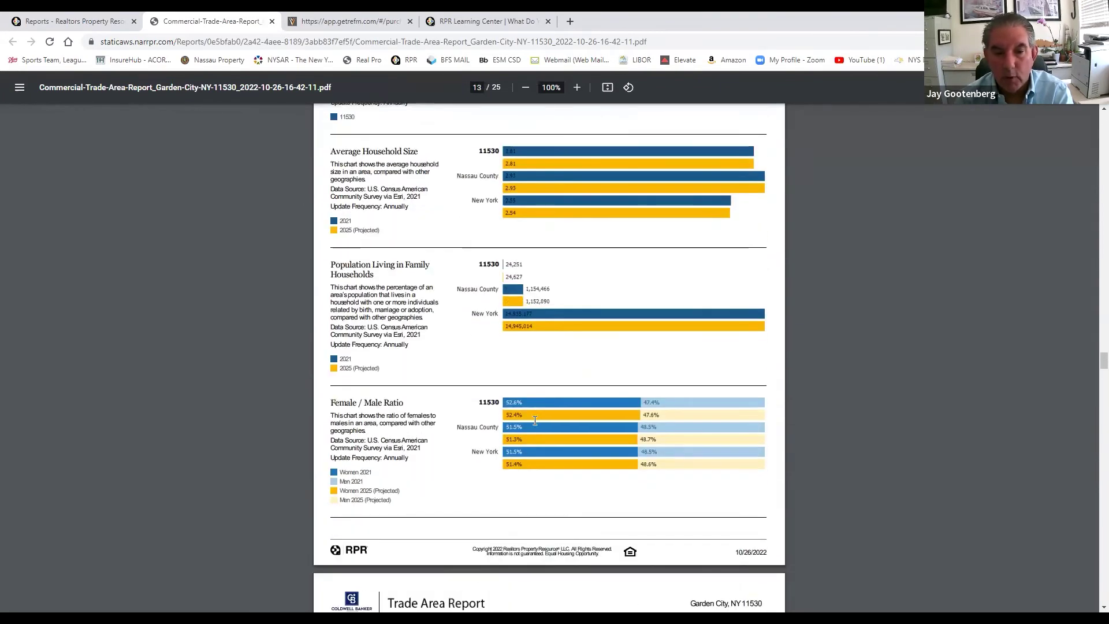
# Review the report's age, marital status, economic, employment, education and commute comparison pages.
pyautogui.scroll(-9, 534, 420)
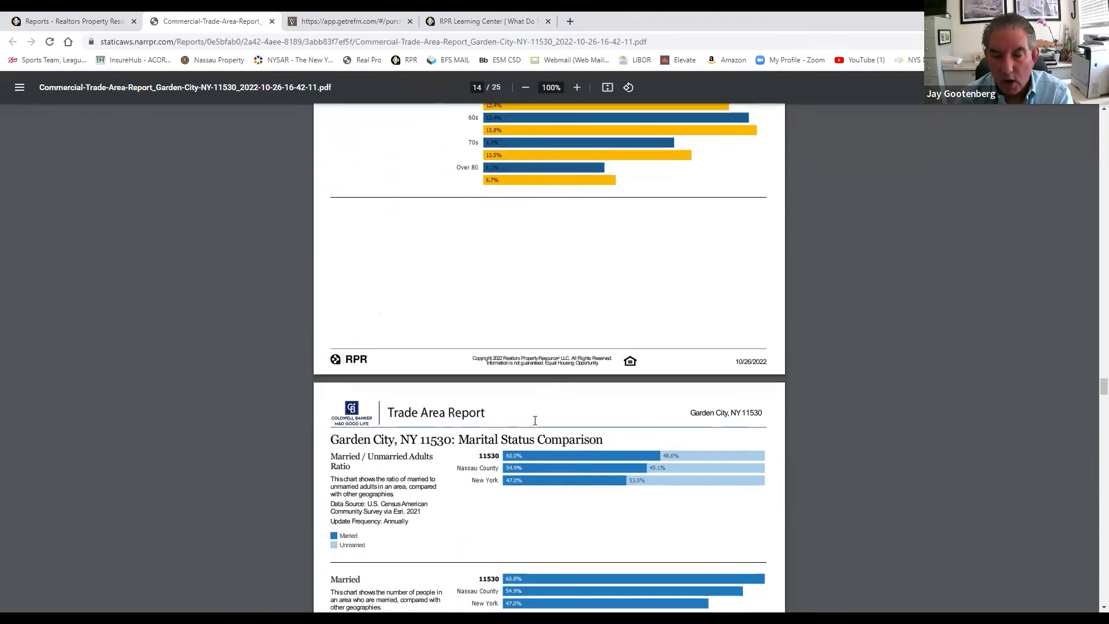
pyautogui.scroll(-8, 535, 420)
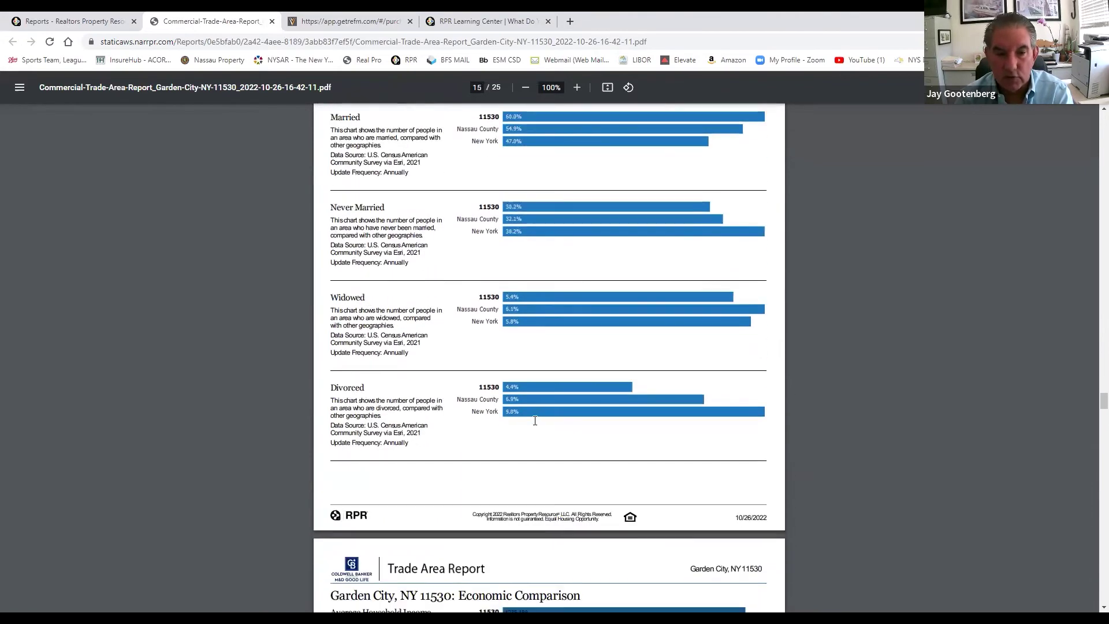
pyautogui.scroll(-7, 535, 420)
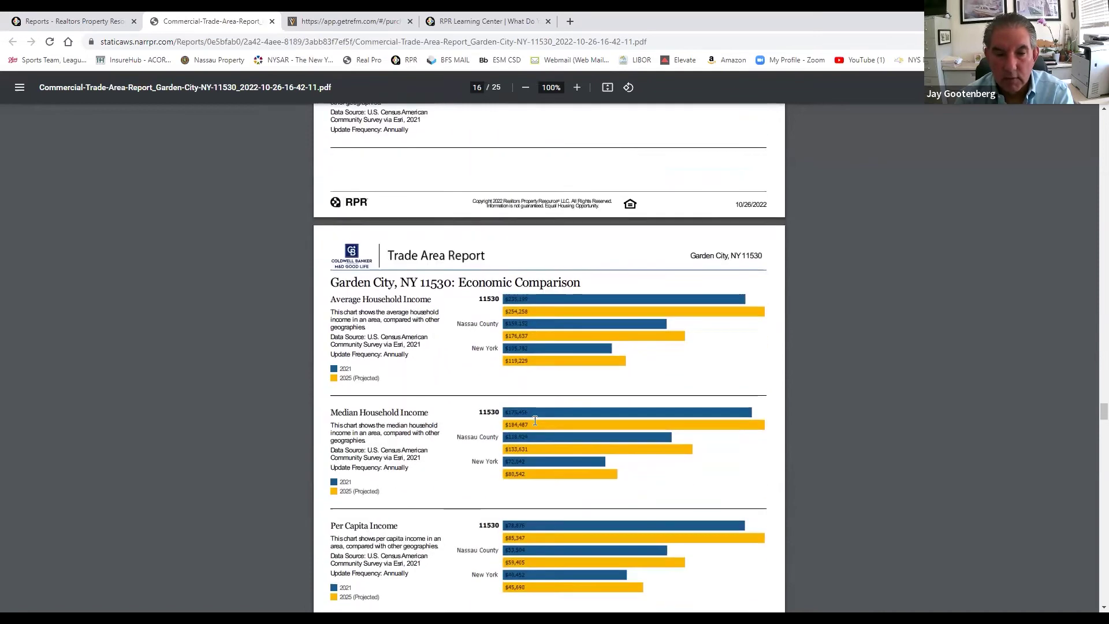
pyautogui.scroll(-10, 535, 421)
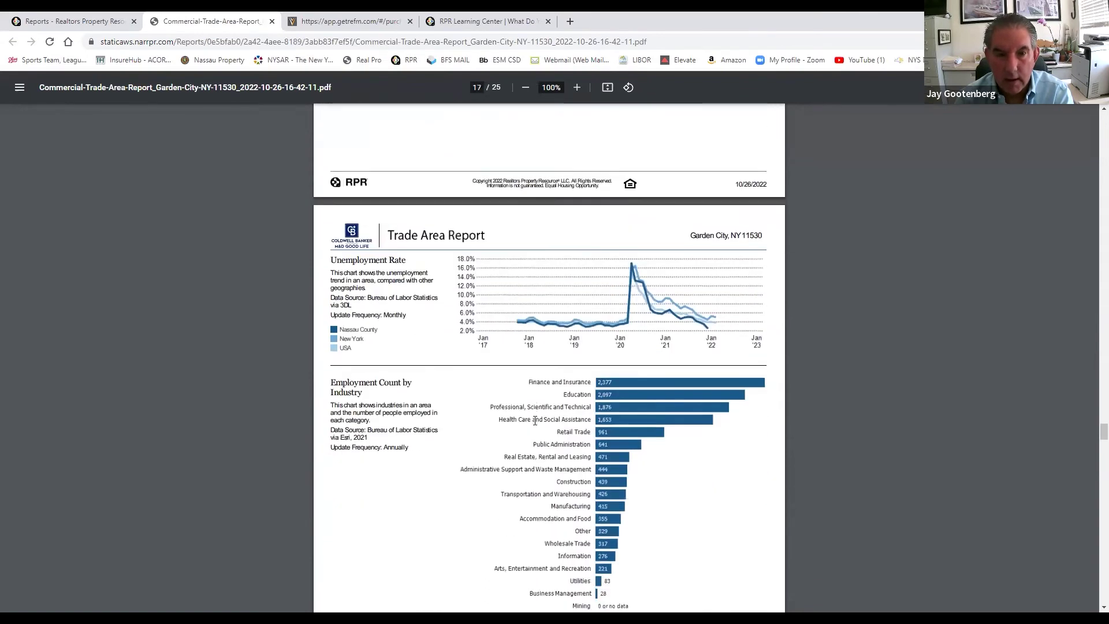
pyautogui.scroll(-20, 535, 421)
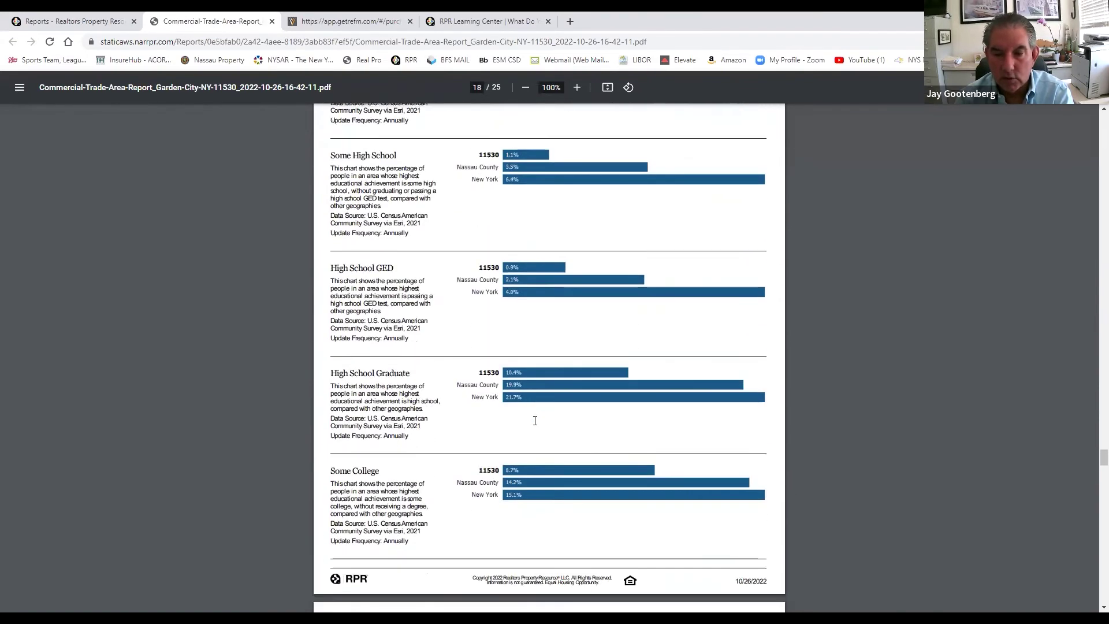
pyautogui.scroll(-18, 534, 420)
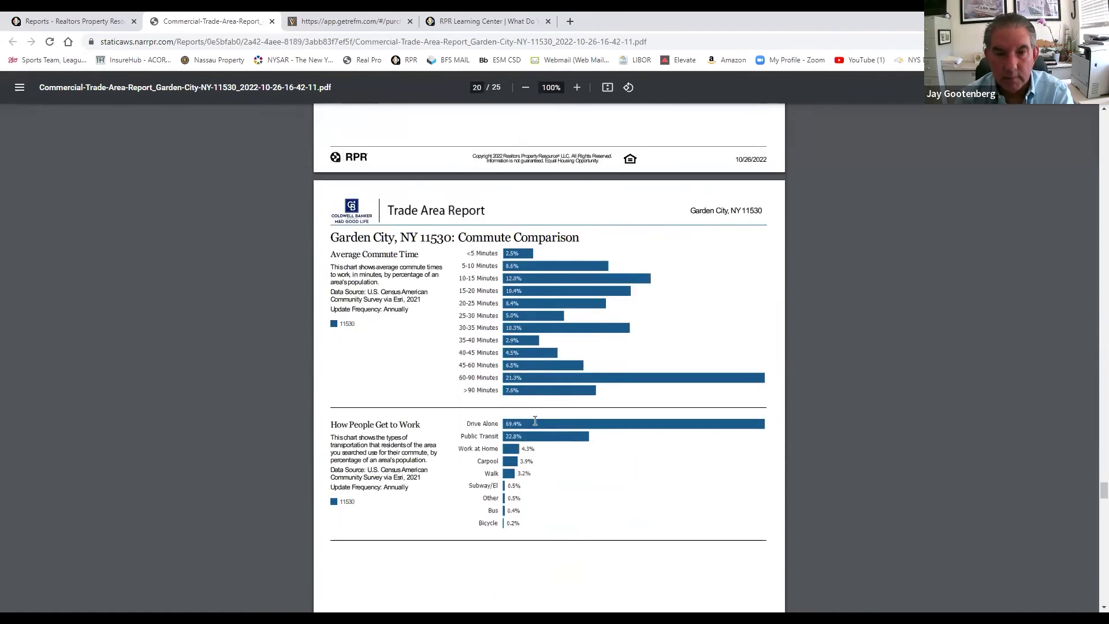
pyautogui.scroll(-15, 535, 420)
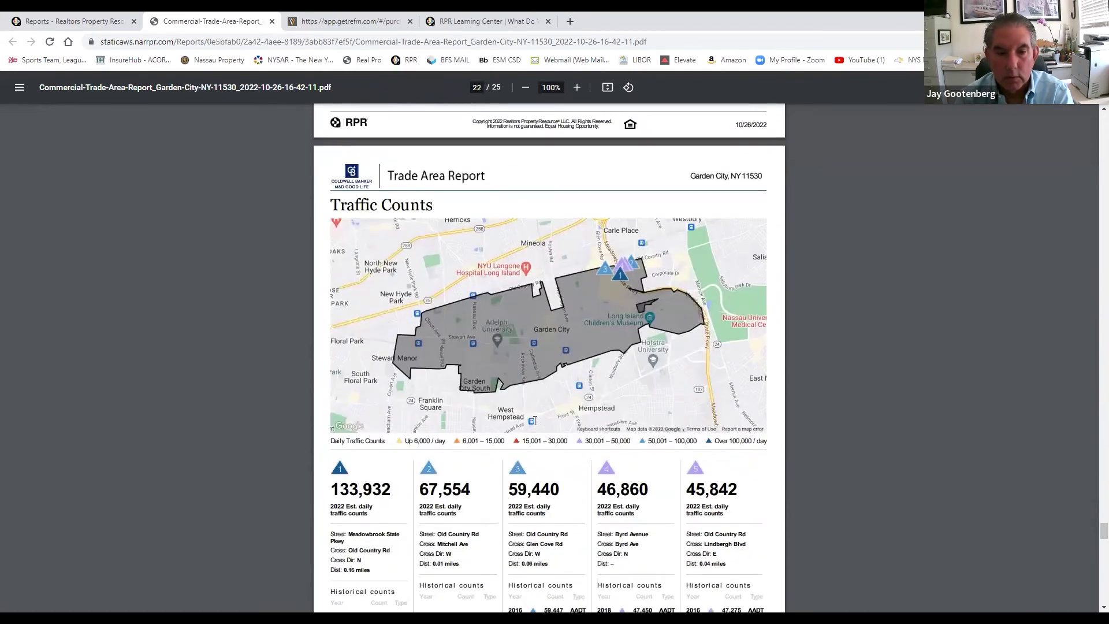
# Examine the Trade Area Report's Traffic Counts and About RPR pages, and close the report.
pyautogui.scroll(-1, 534, 420)
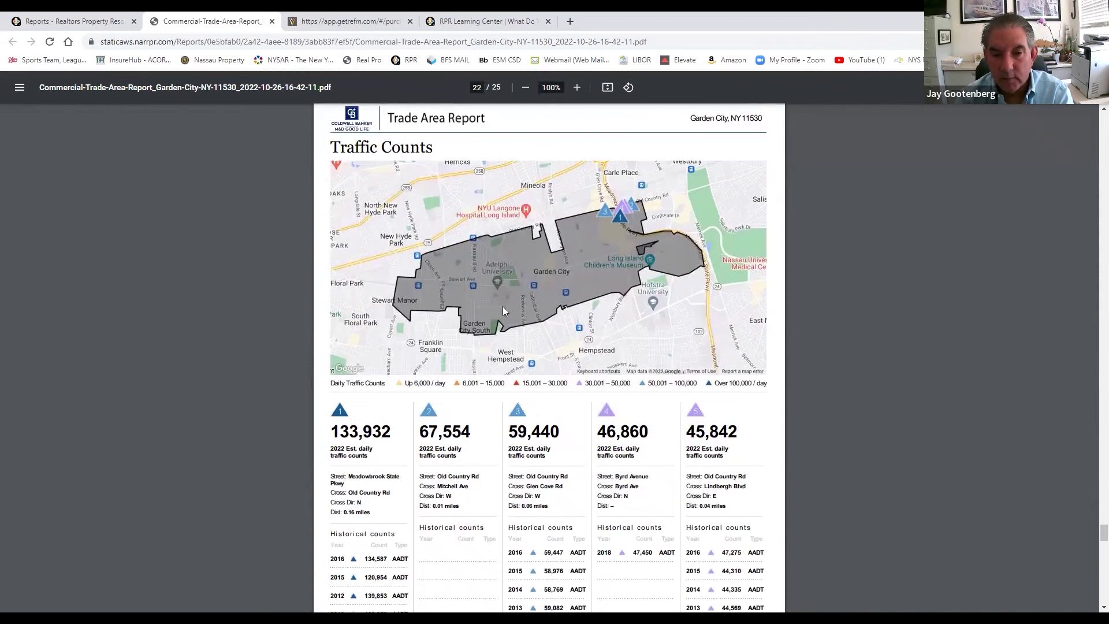
pyautogui.scroll(-2, 505, 374)
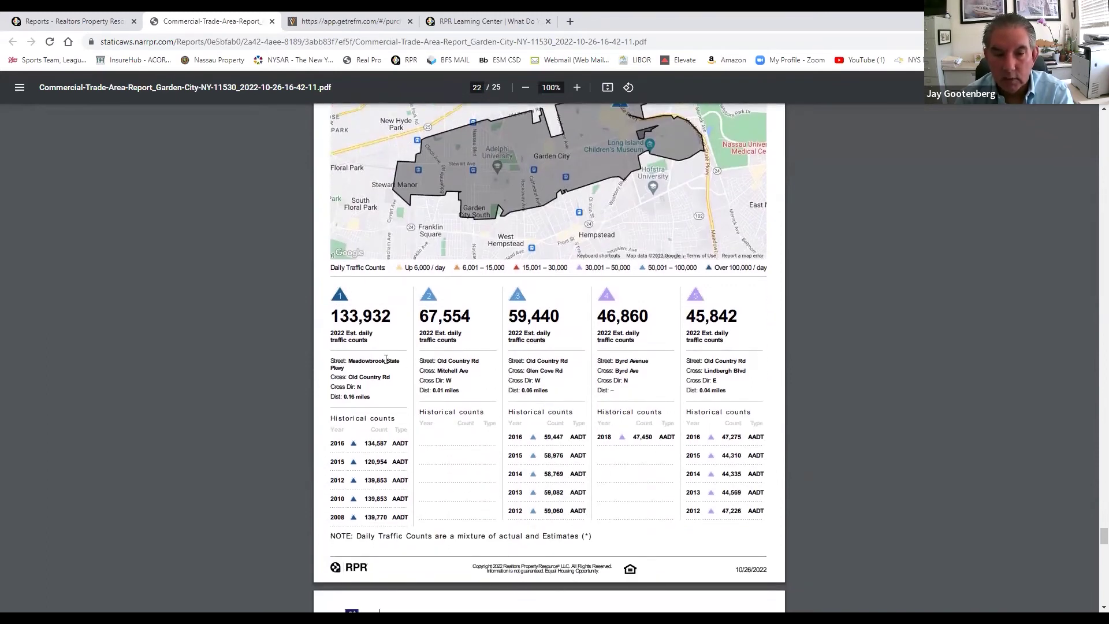
pyautogui.scroll(-6, 386, 359)
pyautogui.scroll(-1, 386, 359)
pyautogui.scroll(-1, 386, 359)
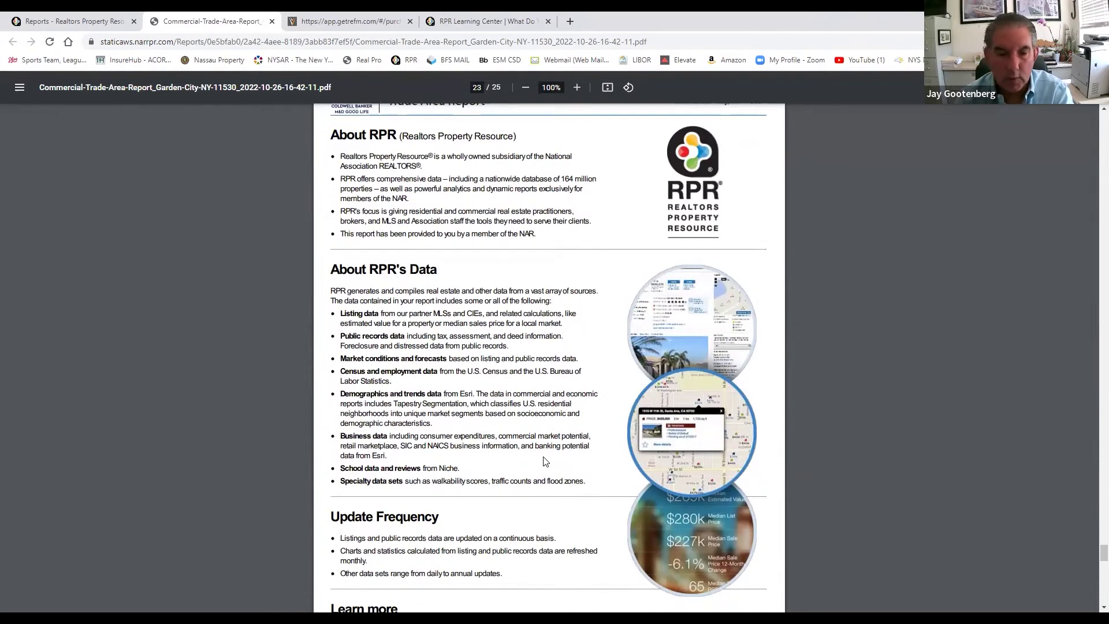
pyautogui.scroll(2, 525, 402)
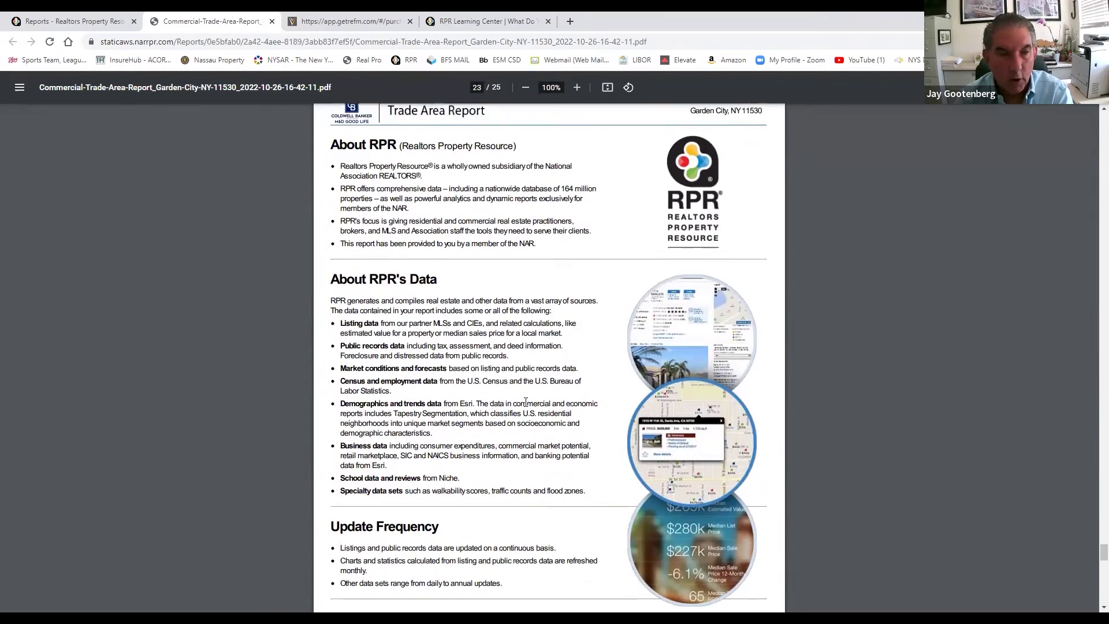
pyautogui.click(272, 21)
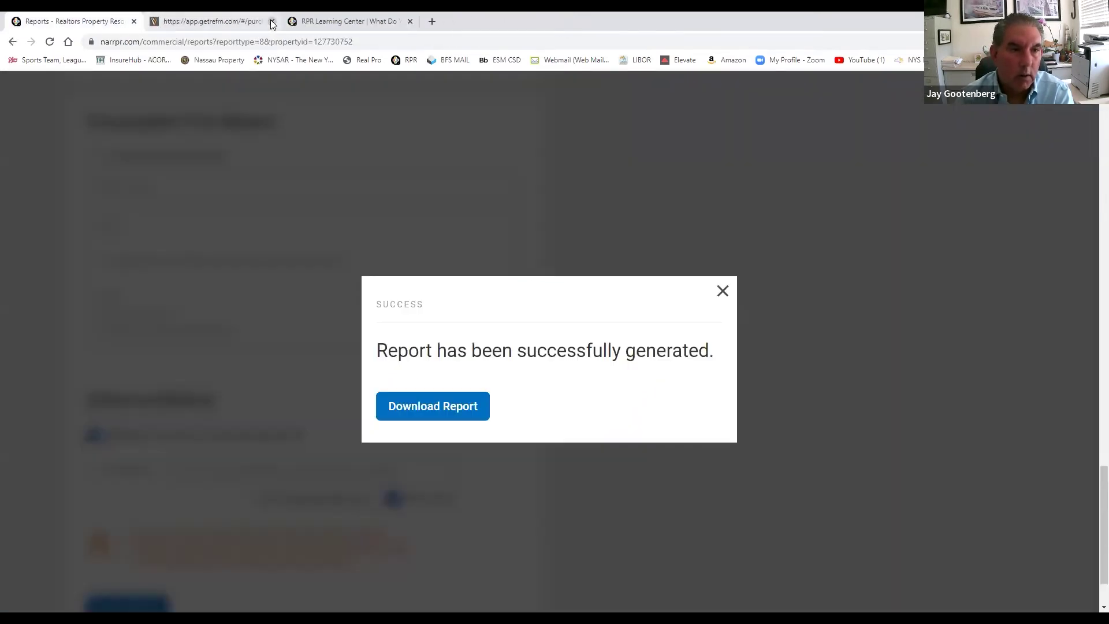
# Open the generated Commercial Property Report for the Stewart Ave property and examine its cover, property facts, suite details and tenant data.
pyautogui.click(437, 410)
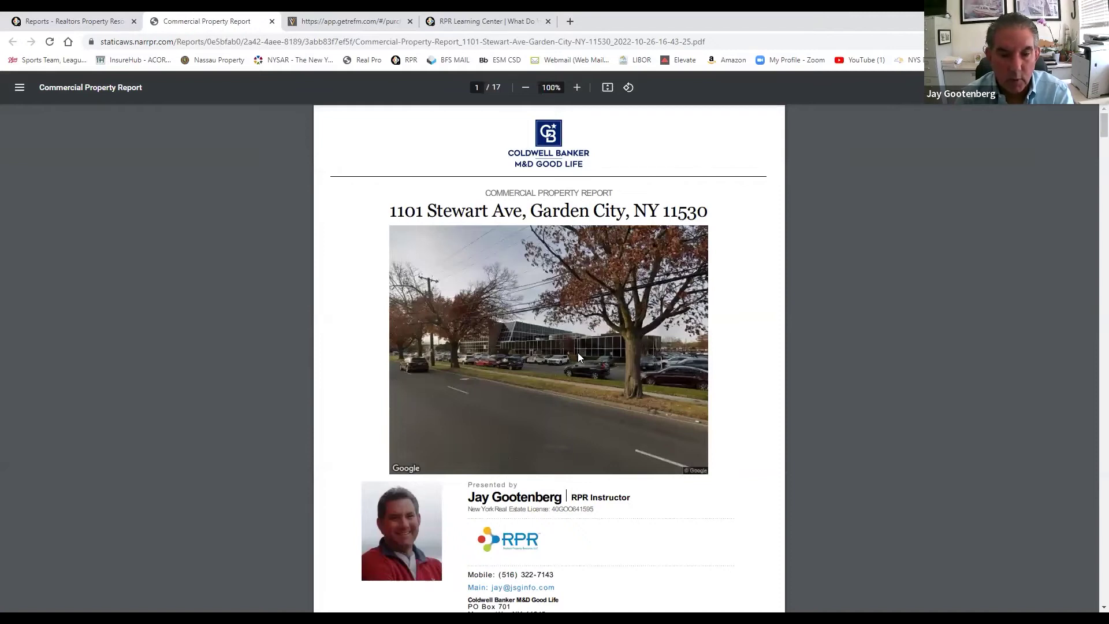
pyautogui.scroll(-6, 577, 352)
pyautogui.scroll(-2, 580, 357)
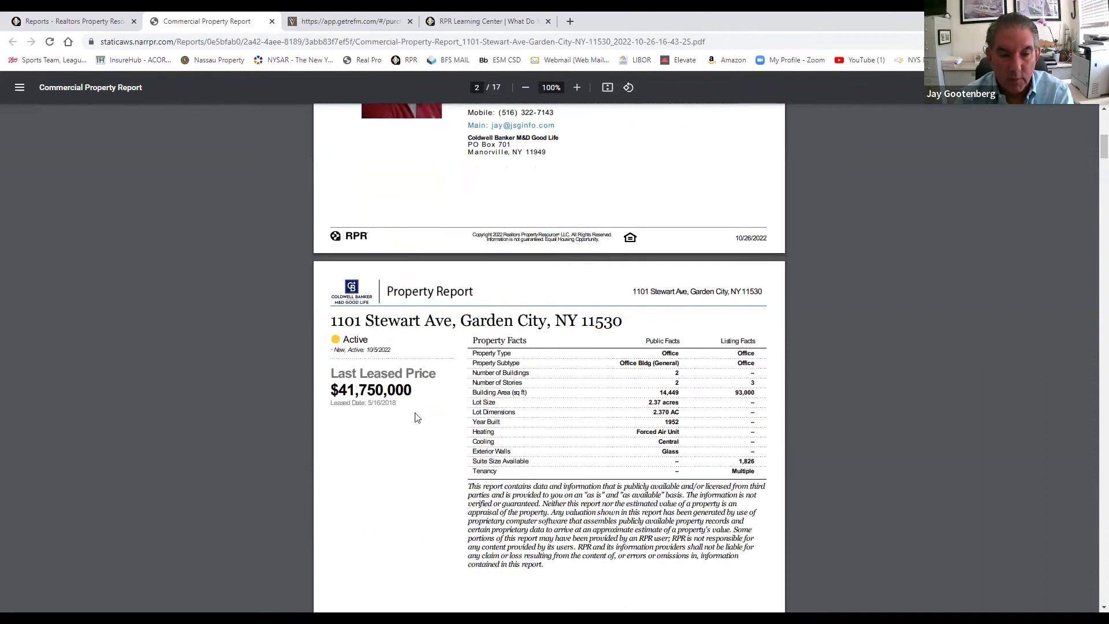
pyautogui.scroll(-10, 522, 405)
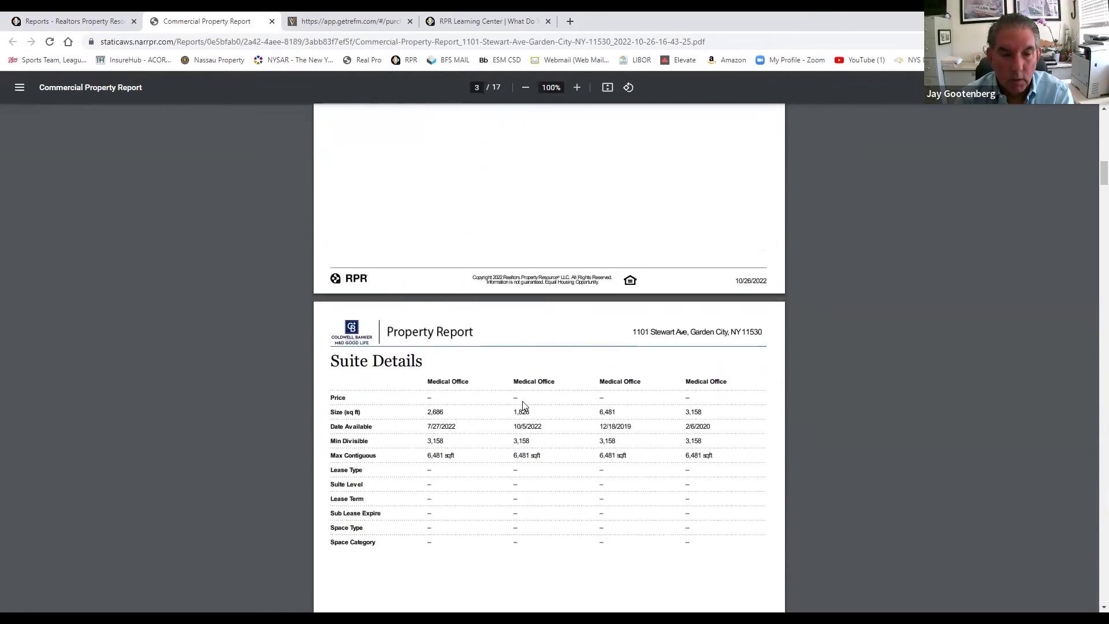
pyautogui.scroll(-2, 523, 405)
pyautogui.scroll(-12, 448, 321)
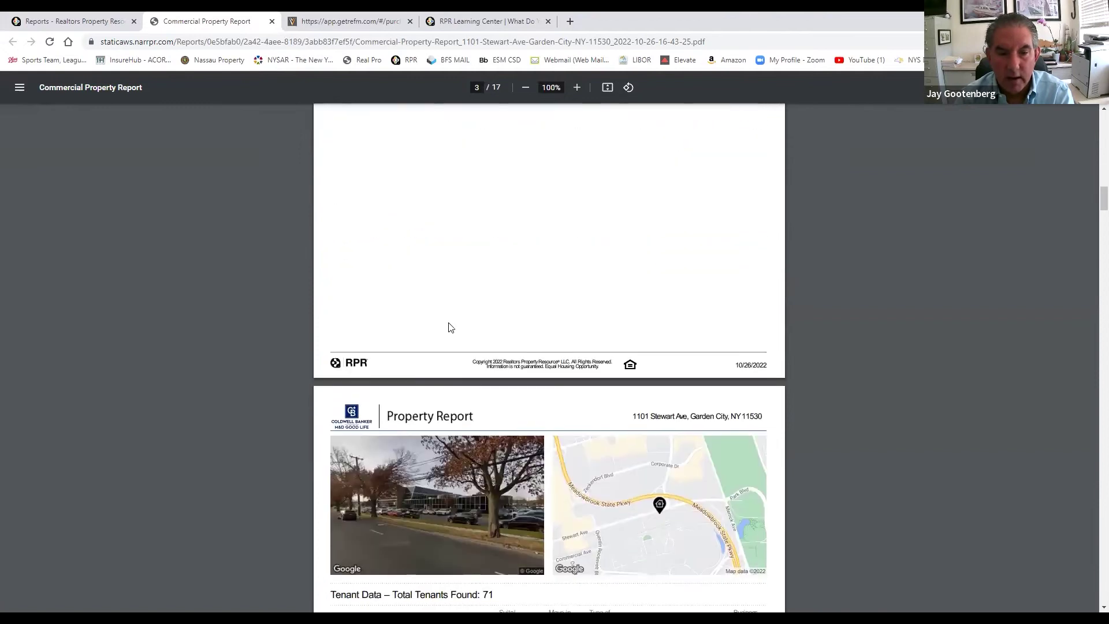
pyautogui.scroll(-14, 450, 327)
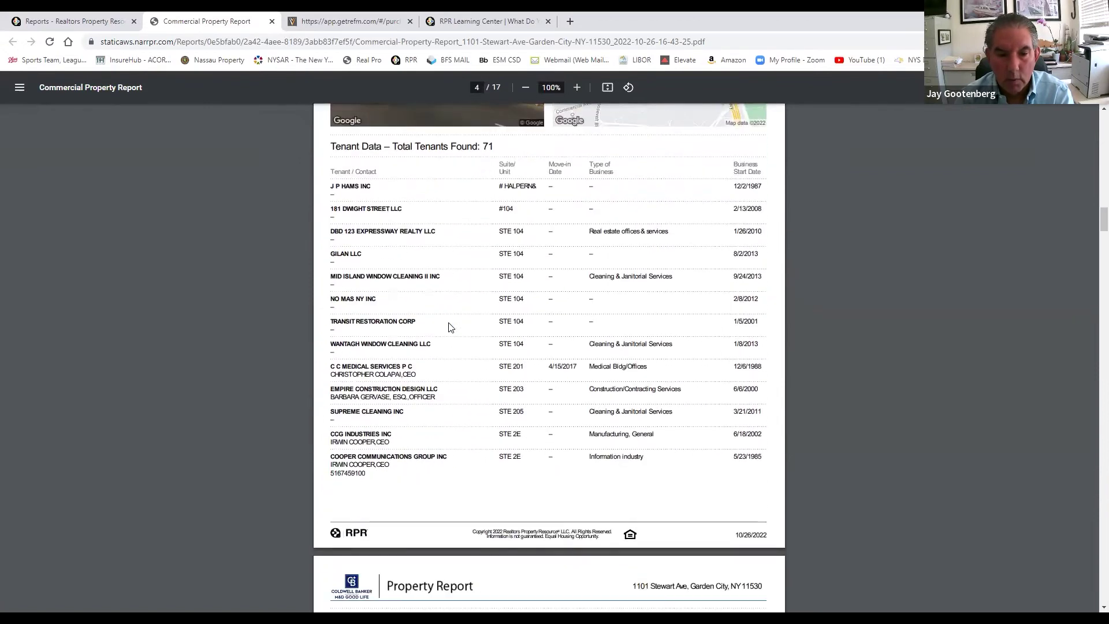
# Review the rest of the Property Report's tenant and public records pages, through the deed records to the property maps.
pyautogui.scroll(-9, 451, 327)
pyautogui.scroll(-15, 450, 327)
pyautogui.scroll(-14, 451, 326)
pyautogui.scroll(-16, 450, 327)
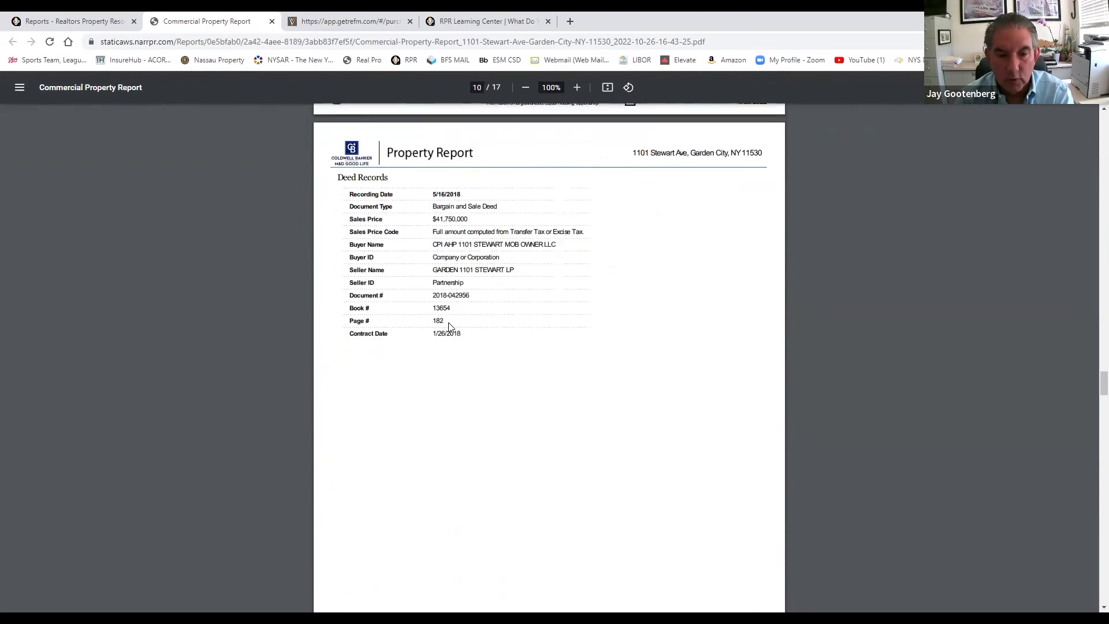
pyautogui.scroll(-14, 450, 327)
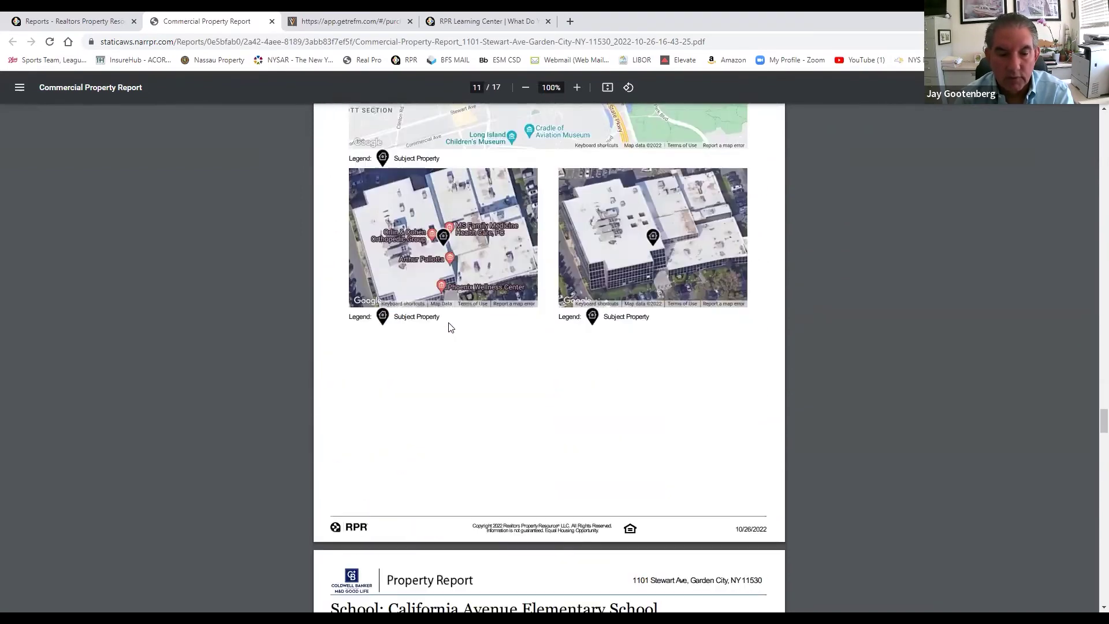
# Review the elementary, middle and high school summary pages with their community reviews.
pyautogui.scroll(-4, 450, 327)
pyautogui.scroll(-2, 451, 327)
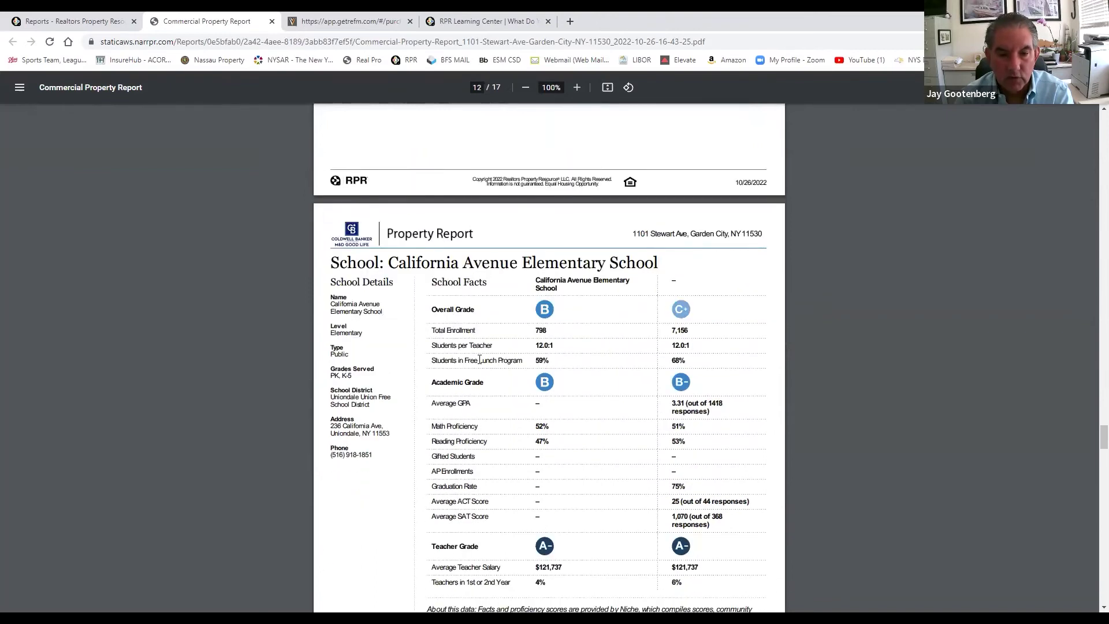
pyautogui.scroll(-12, 480, 362)
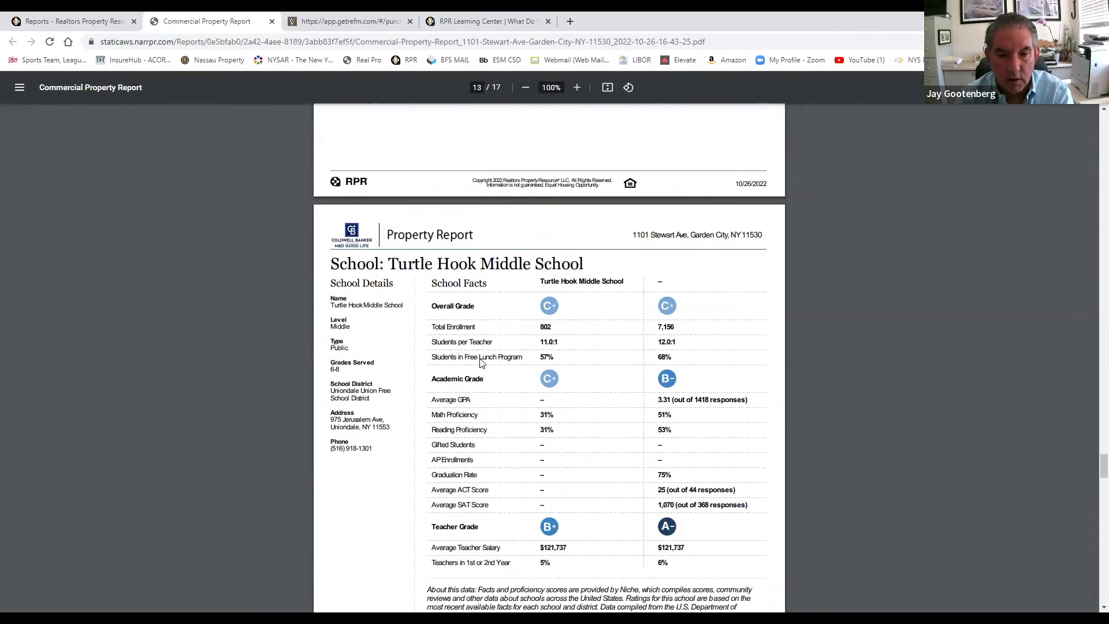
pyautogui.scroll(-15, 480, 362)
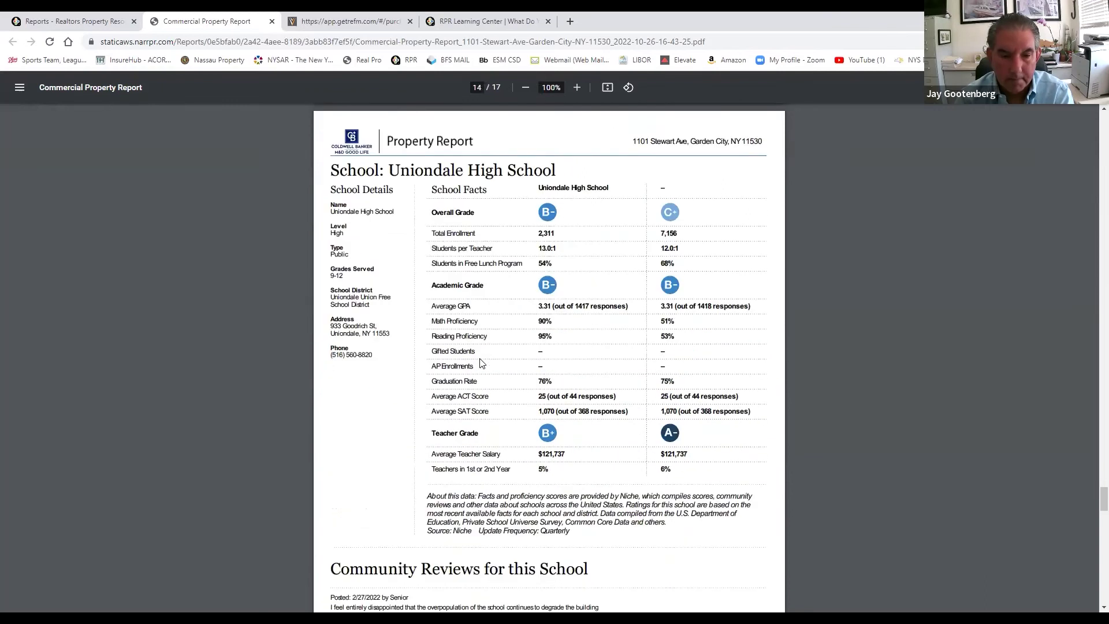
pyautogui.scroll(-12, 480, 362)
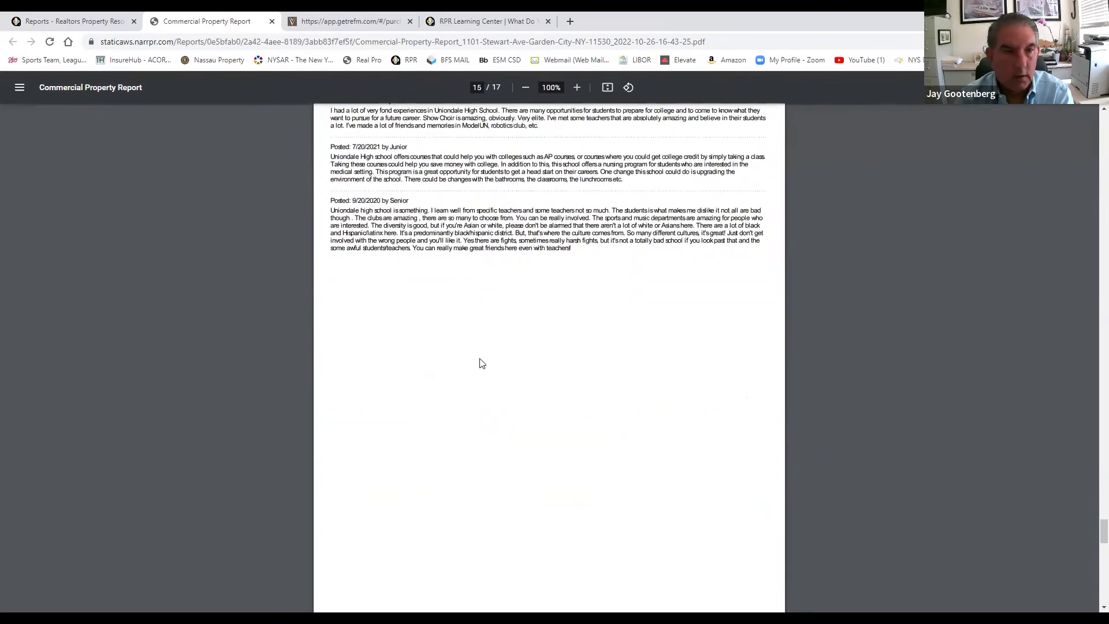
# Examine the Property Report's Traffic Counts and About RPR pages, and close the report.
pyautogui.scroll(-4, 480, 362)
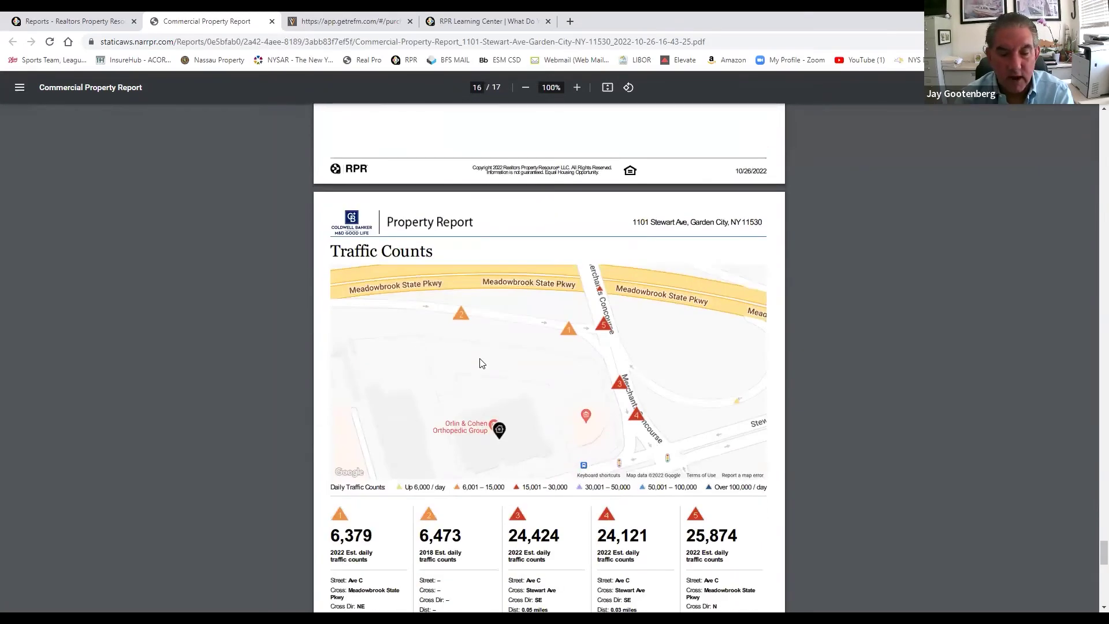
pyautogui.scroll(-3, 480, 362)
pyautogui.scroll(-3, 479, 362)
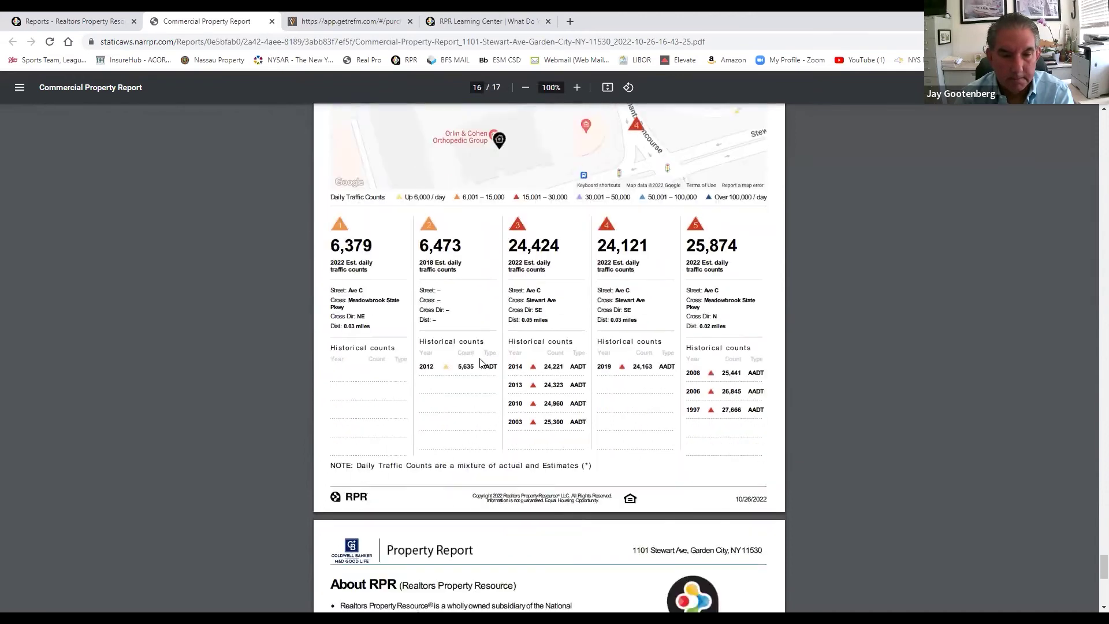
pyautogui.scroll(-7, 526, 276)
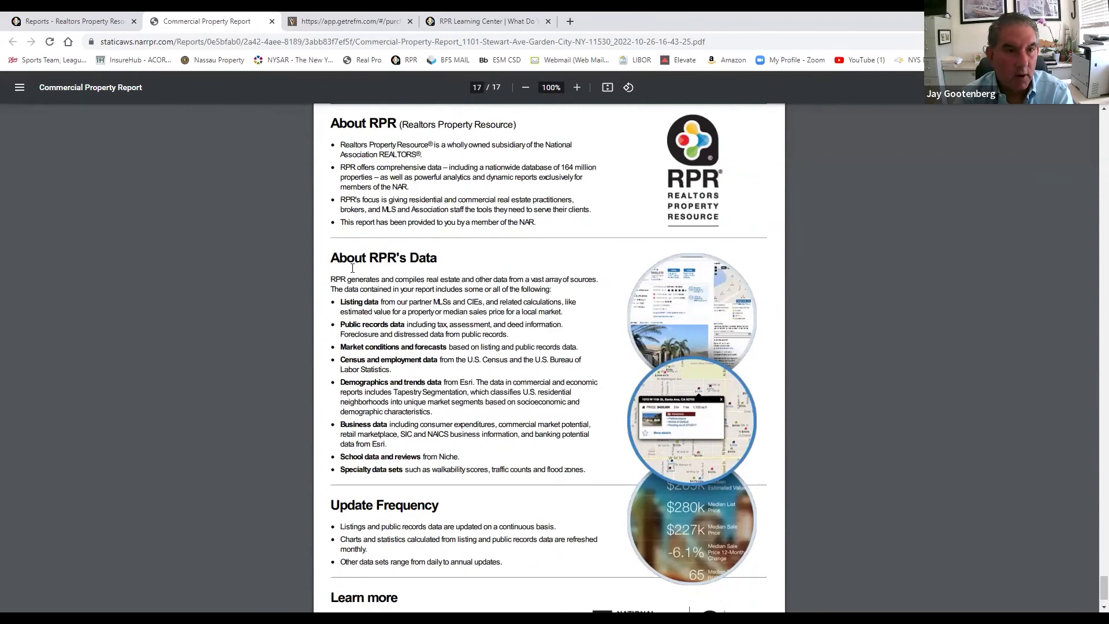
pyautogui.click(272, 21)
# Review the Property Report's custom pages, report elements, and photo and traffic count options in the report setup.
pyautogui.scroll(7, 348, 317)
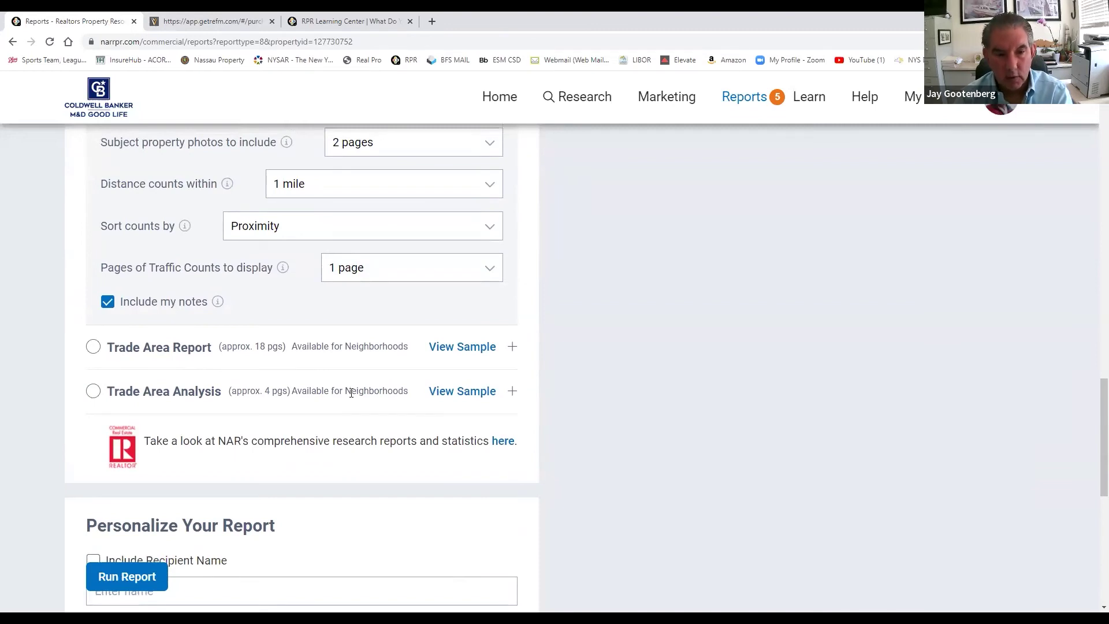
pyautogui.scroll(6, 350, 393)
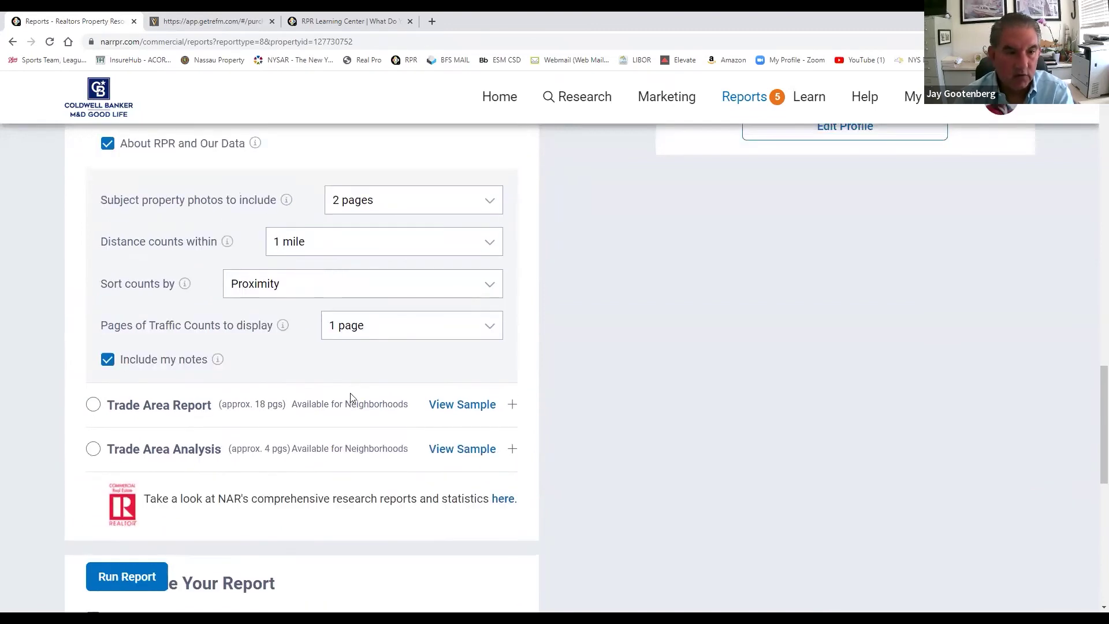
pyautogui.scroll(5, 351, 395)
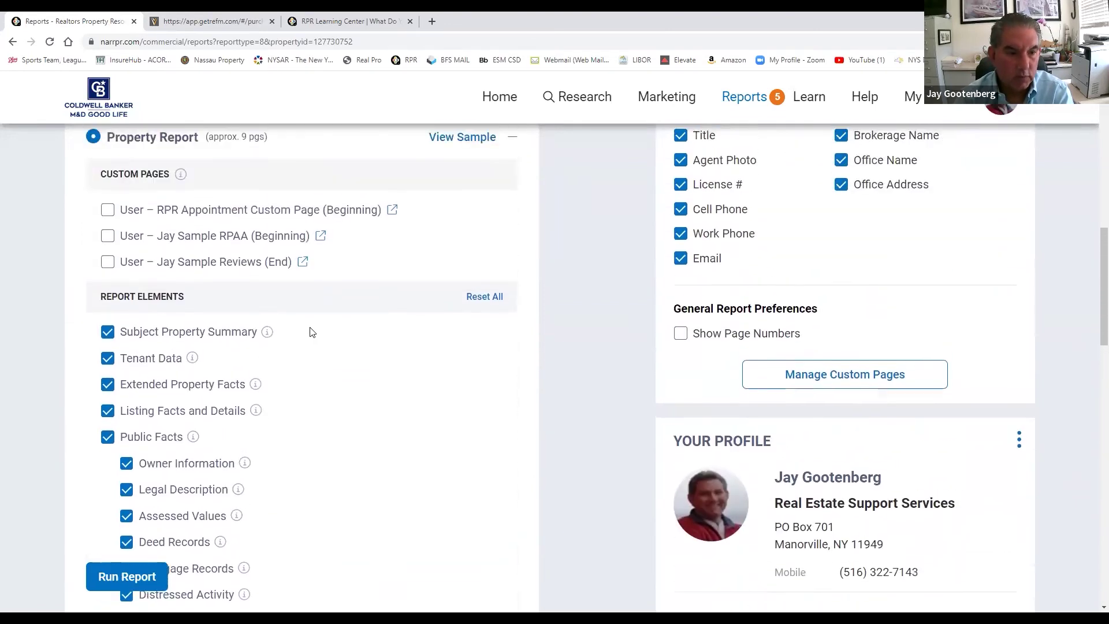
pyautogui.scroll(1, 287, 327)
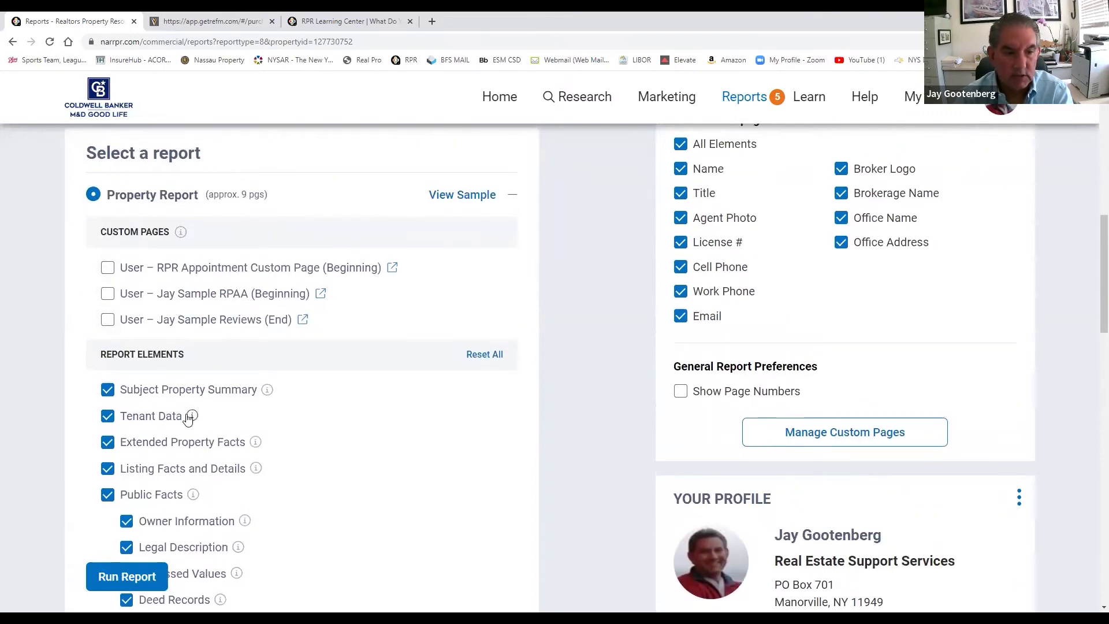
pyautogui.scroll(-3, 127, 412)
pyautogui.scroll(-5, 128, 411)
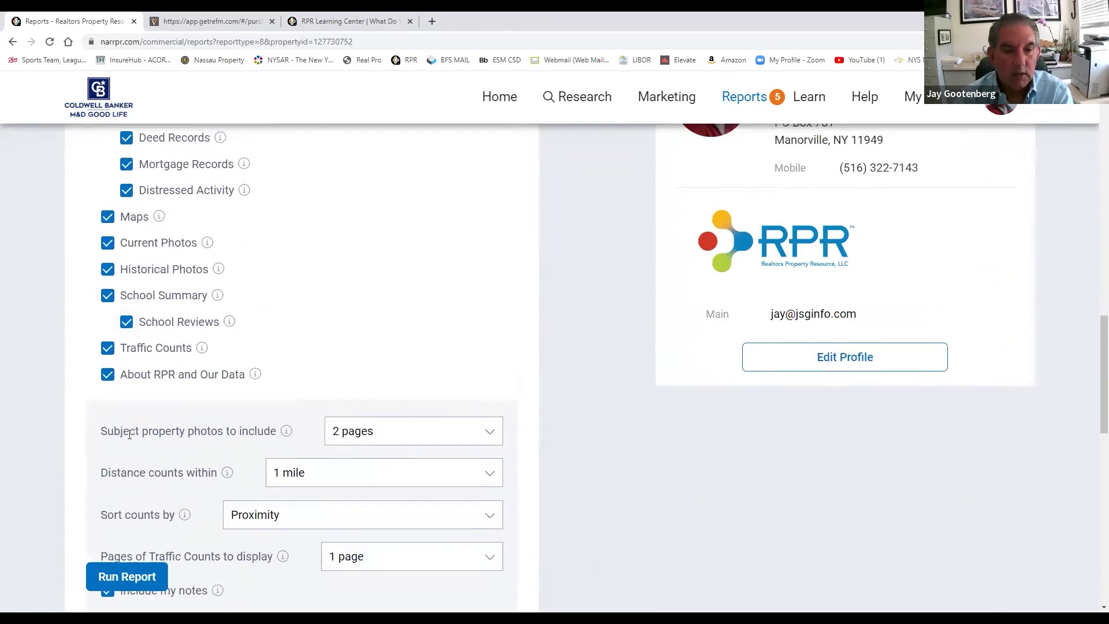
# Include all subject property photos in the Property Report and set the traffic count distance to within 3 miles.
pyautogui.click(491, 437)
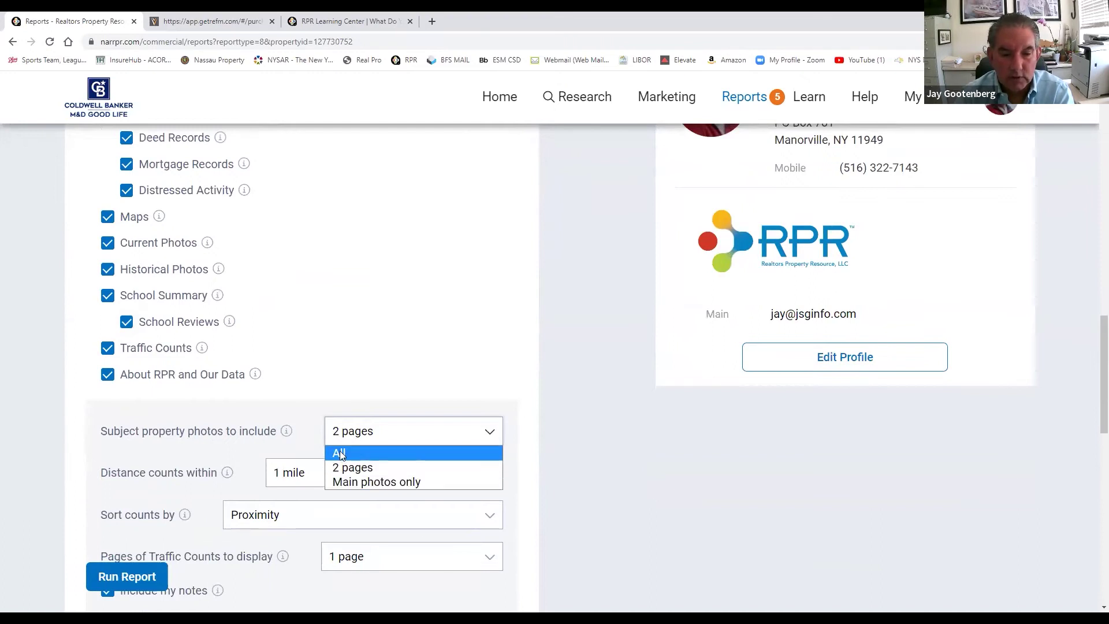
pyautogui.press('Return')
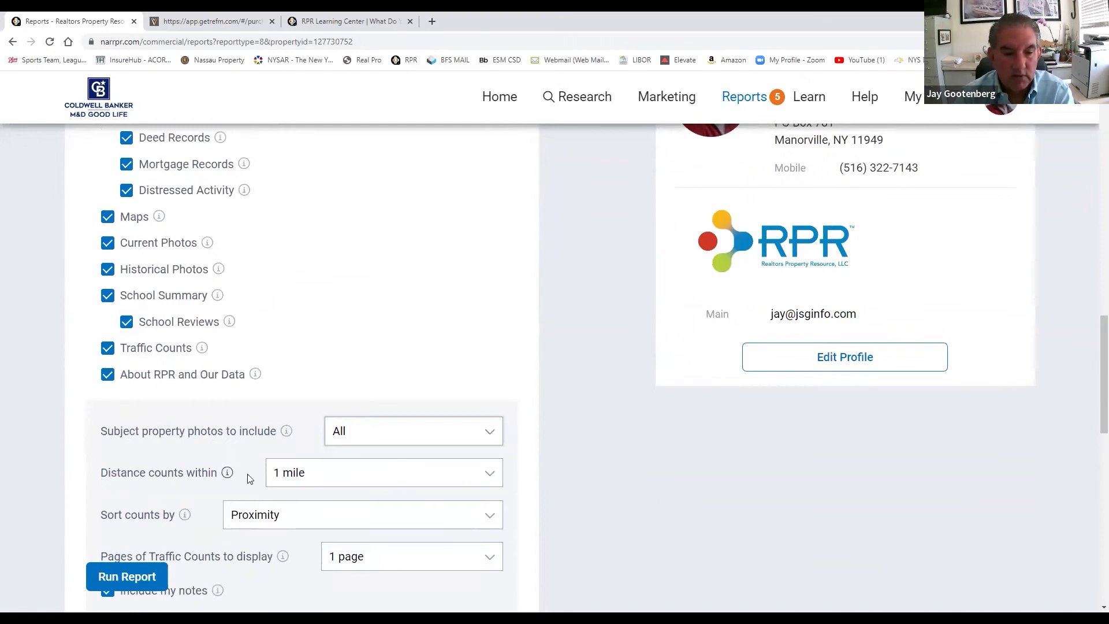
pyautogui.click(489, 476)
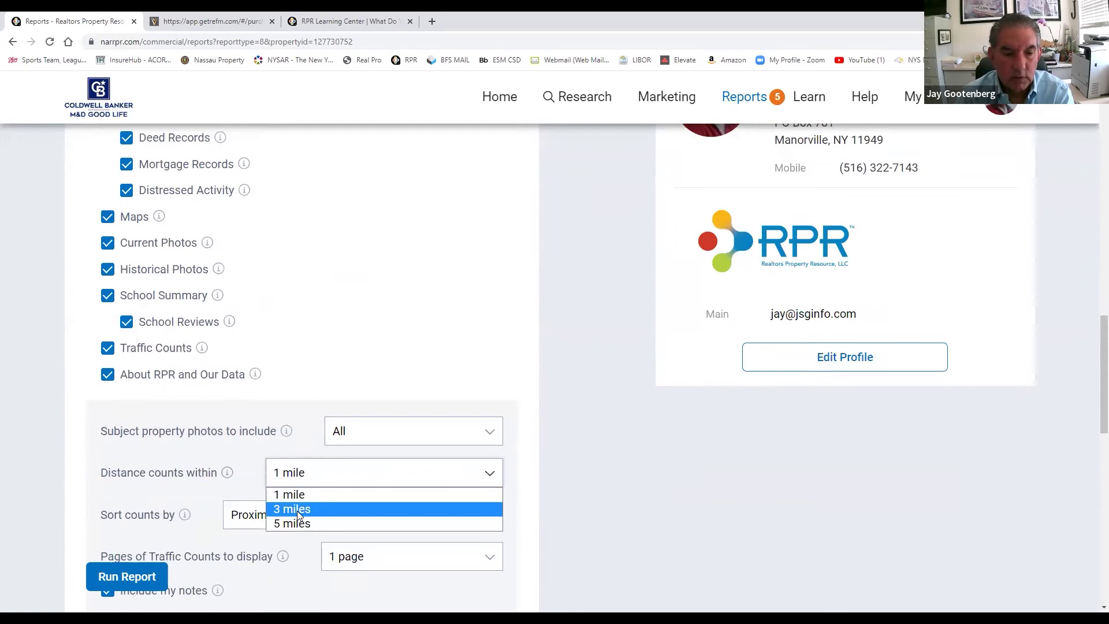
pyautogui.click(297, 509)
pyautogui.scroll(-2, 289, 447)
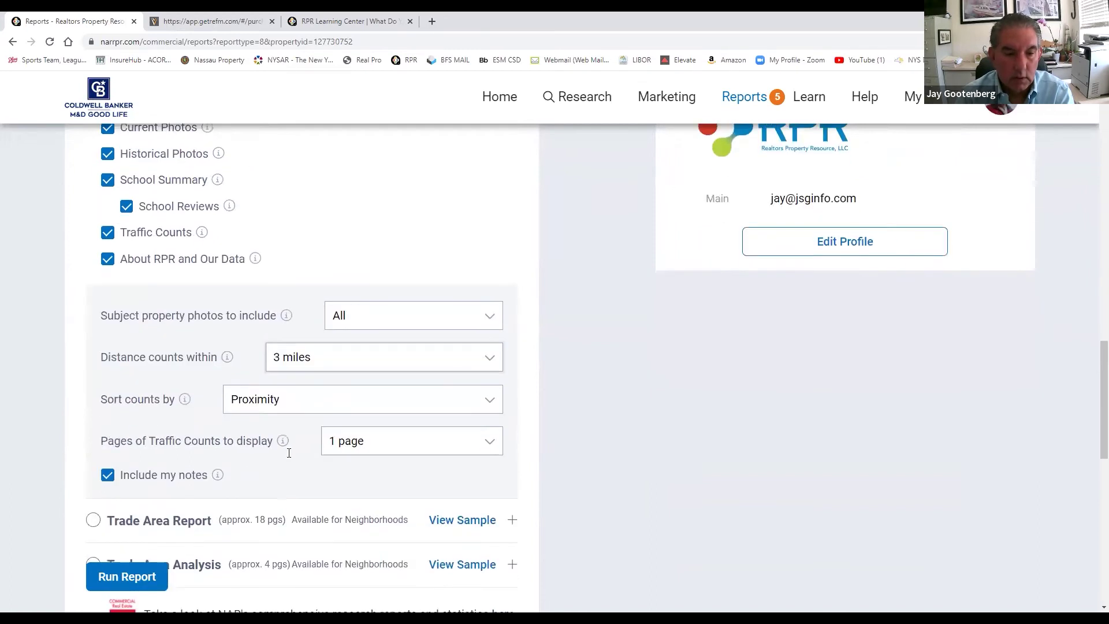
# Sort the traffic counts by Highest traffic count and set the Traffic Counts display to 2 pages.
pyautogui.click(491, 406)
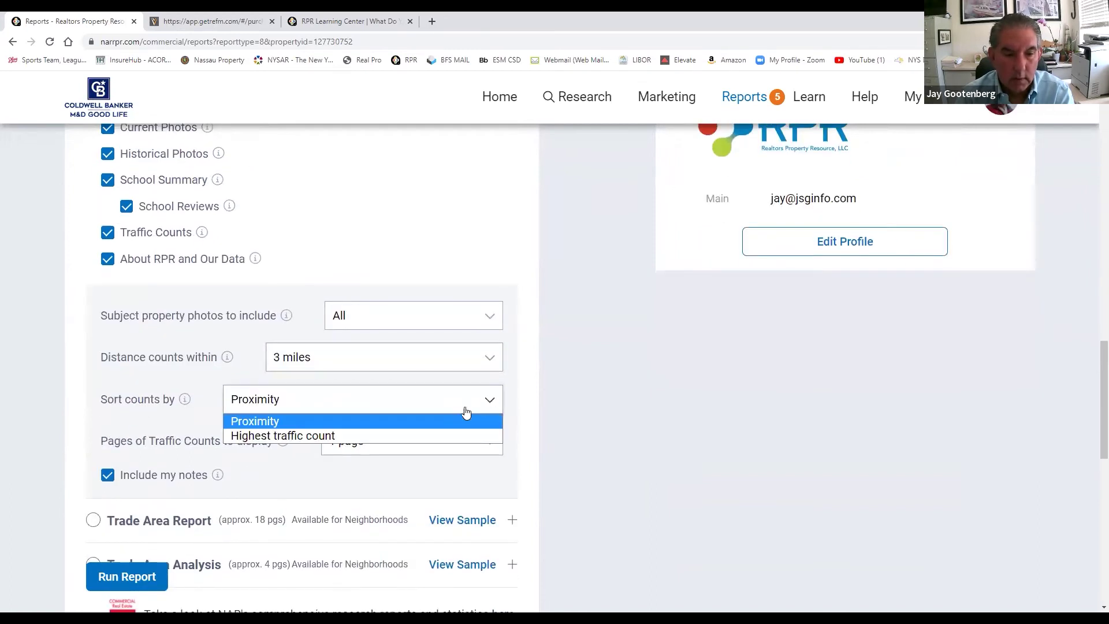
pyautogui.click(317, 439)
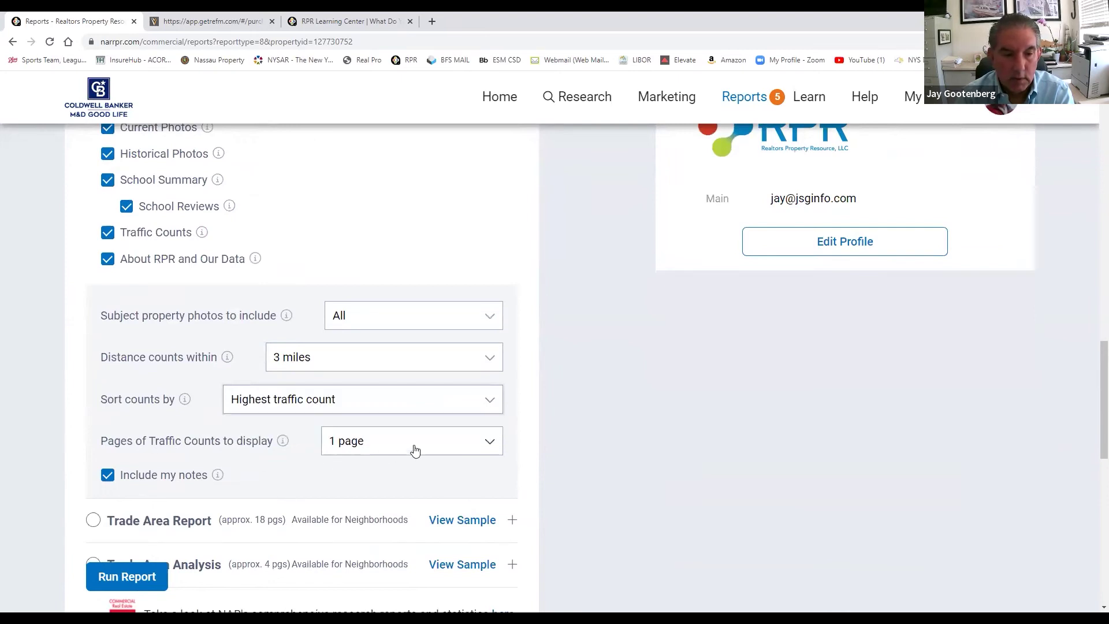
pyautogui.click(489, 443)
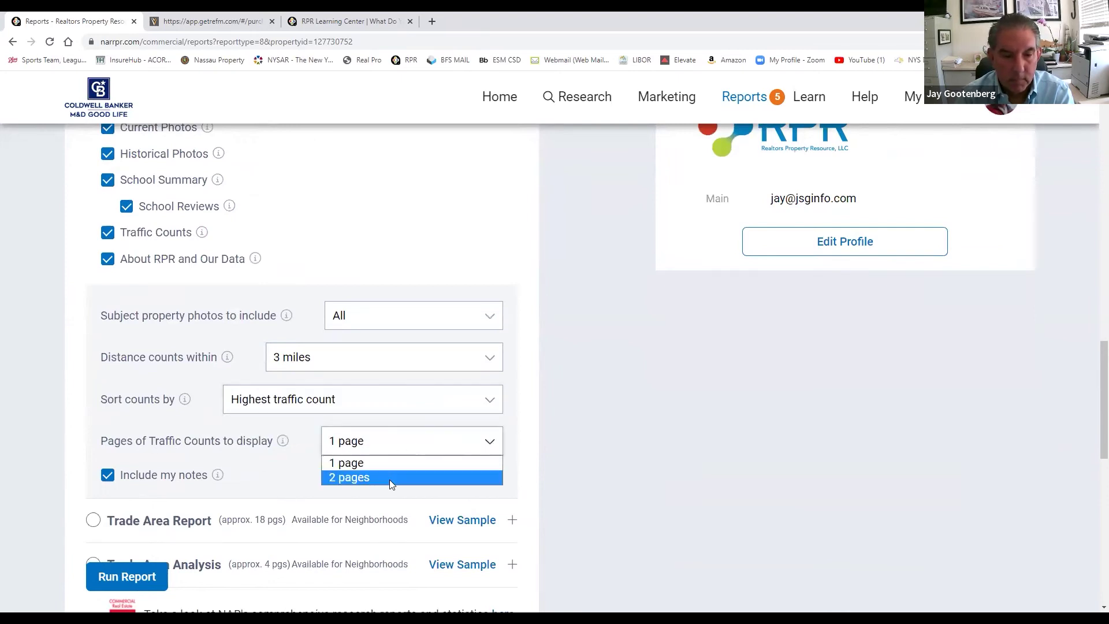
pyautogui.click(390, 479)
pyautogui.scroll(-2, 257, 483)
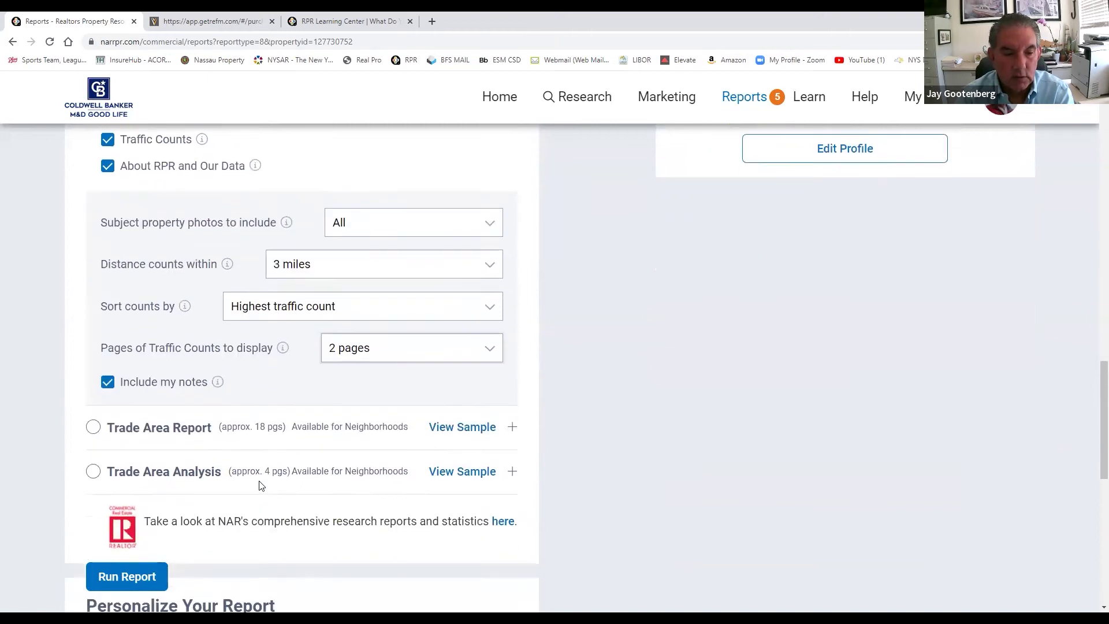
# Exclude Mortgage Records and Distressed Activity from the Property Report's public facts.
pyautogui.scroll(6, 292, 434)
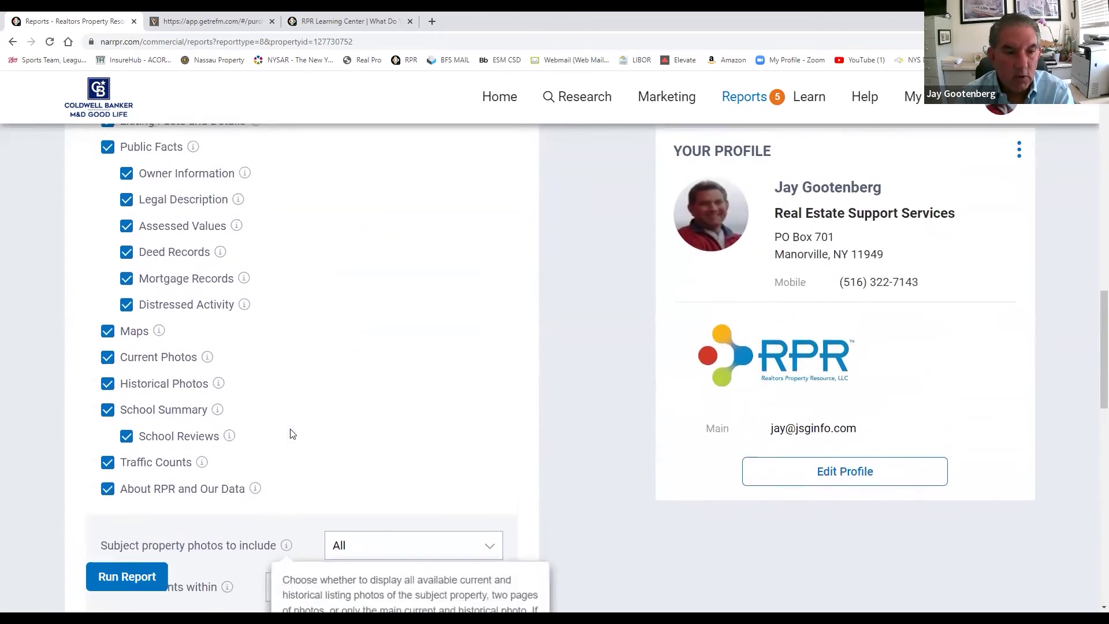
pyautogui.scroll(1, 239, 343)
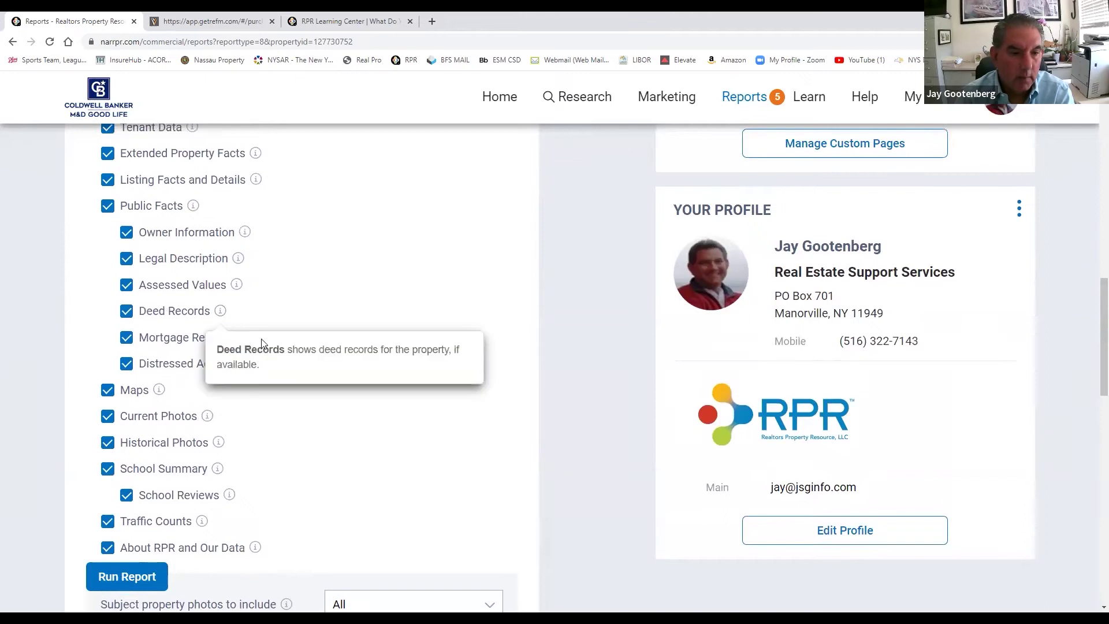
pyautogui.moveTo(244, 341)
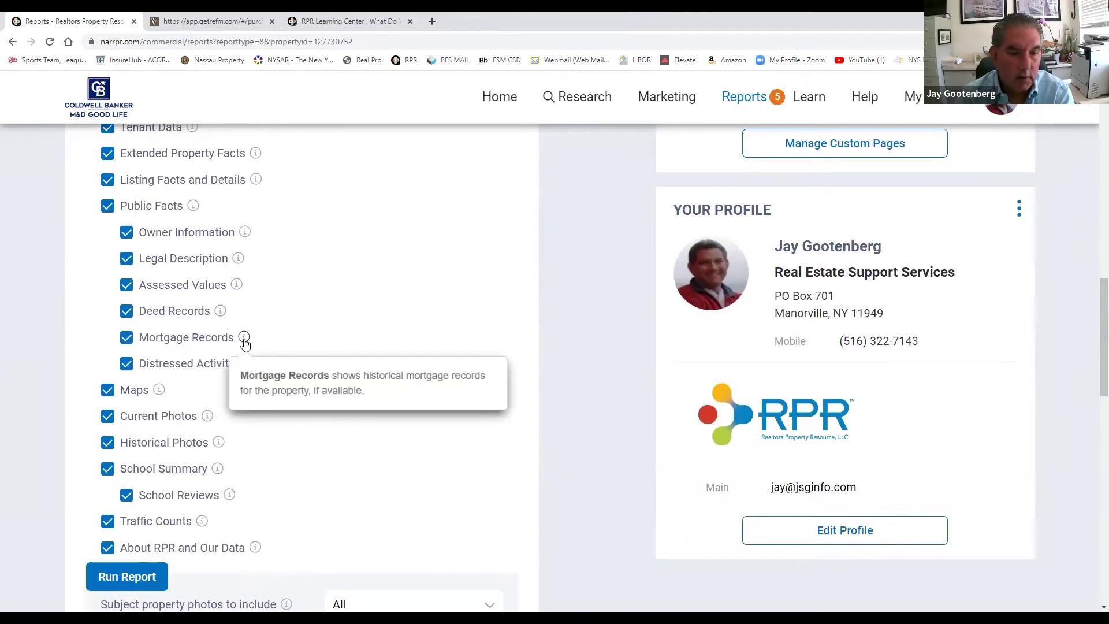
pyautogui.click(126, 341)
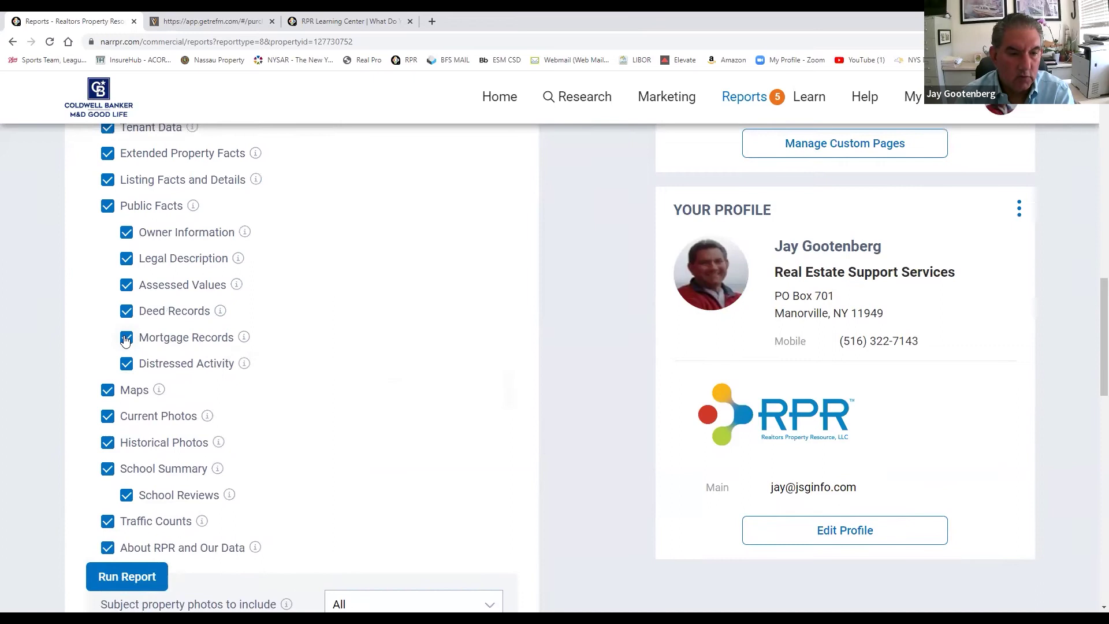
pyautogui.click(128, 365)
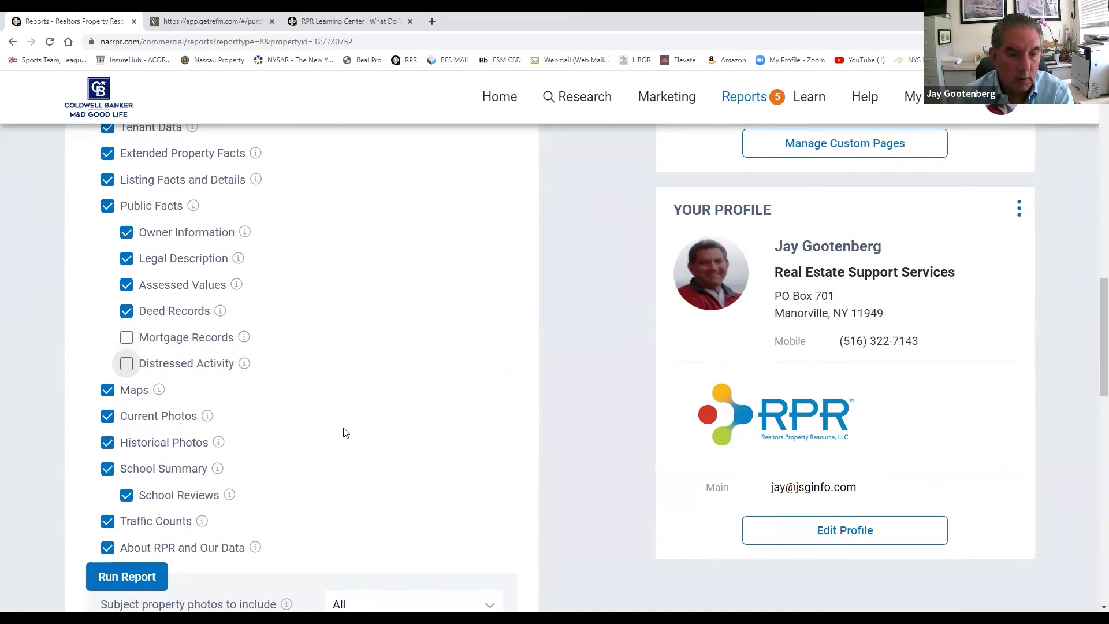
# Exclude the School Summary with its School Reviews from the Property Report and run the report.
pyautogui.scroll(-1, 186, 335)
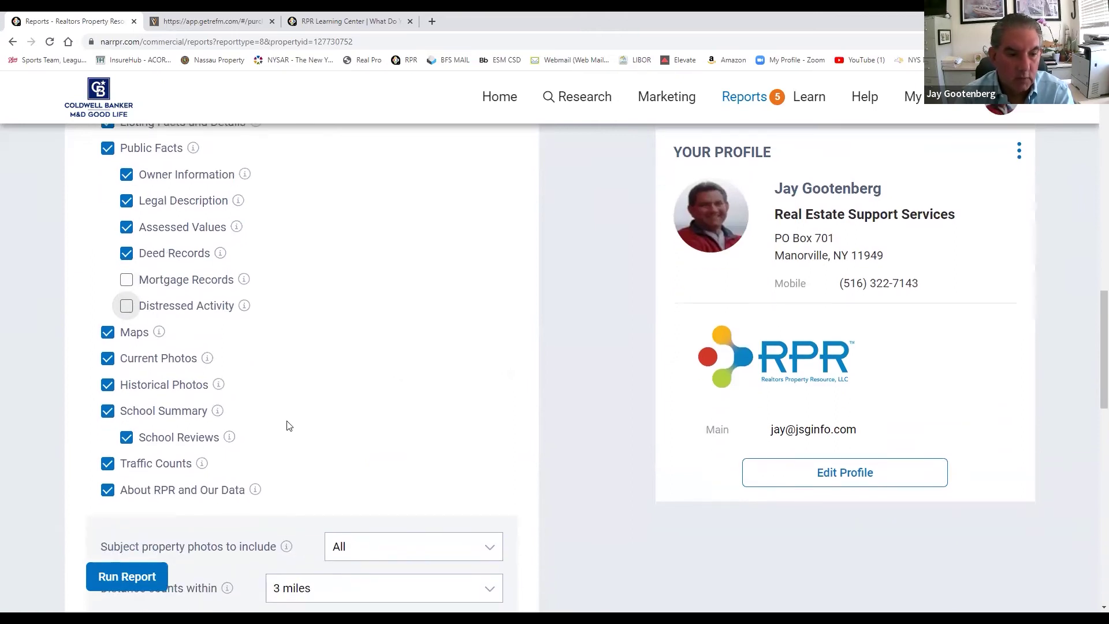
pyautogui.scroll(3, 289, 426)
pyautogui.scroll(-3, 292, 427)
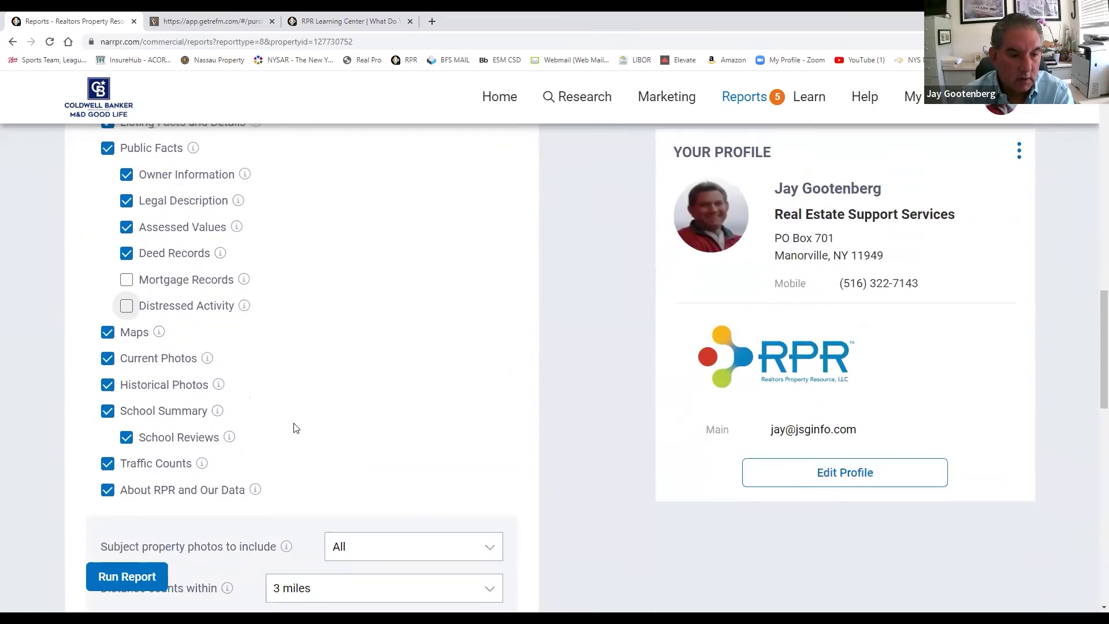
pyautogui.click(107, 410)
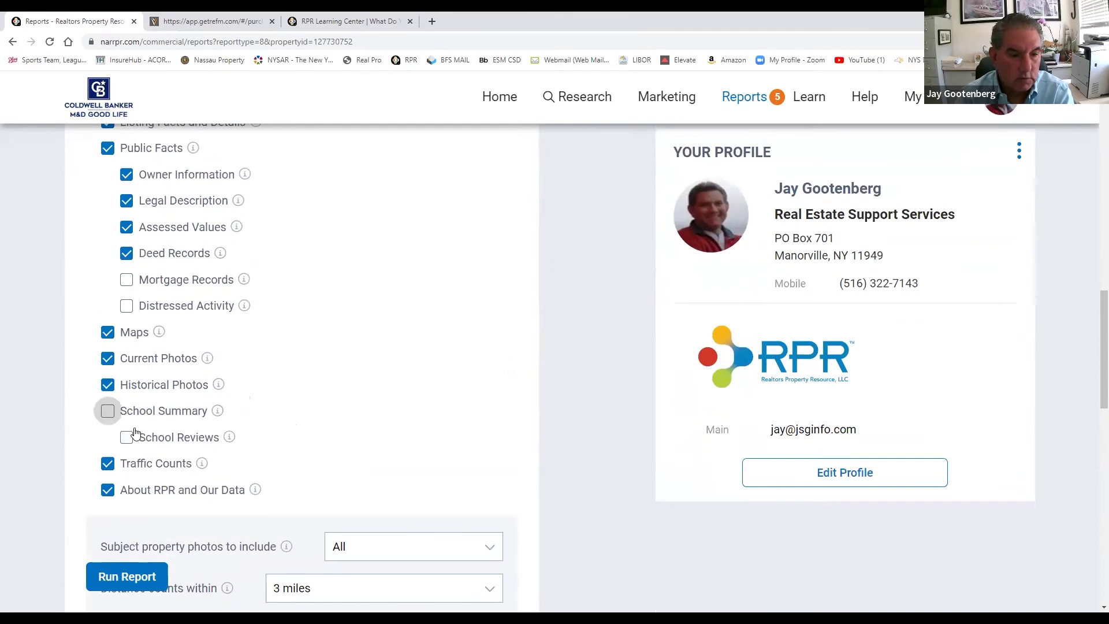
pyautogui.click(130, 576)
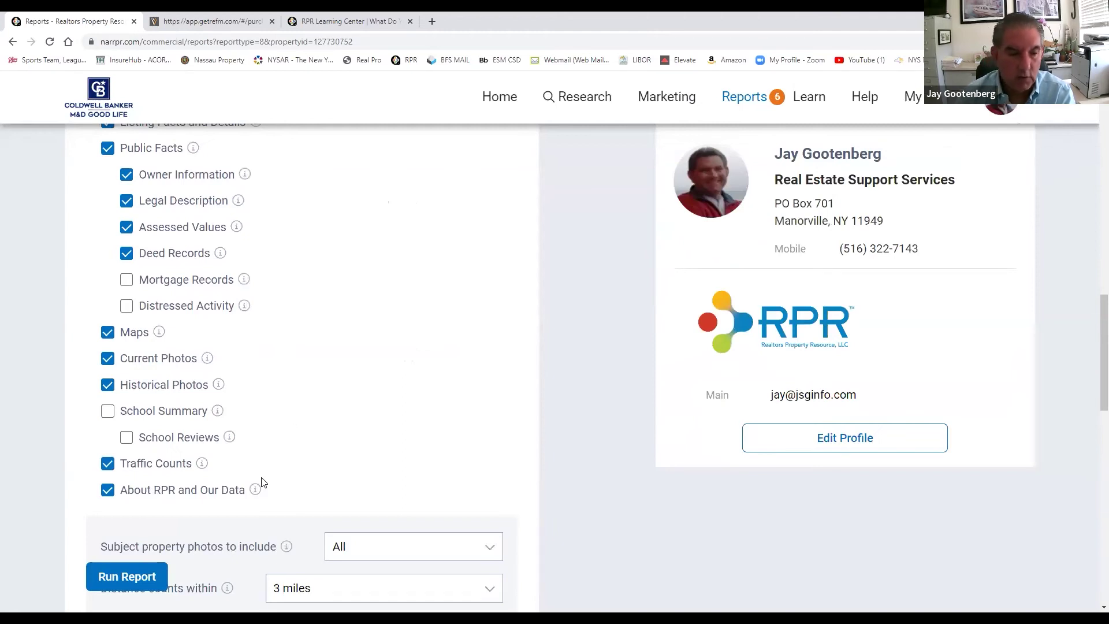
# Examine the Property Report's chosen options and the descriptions of its summary, tenant, listing and public facts elements.
pyautogui.scroll(-4, 266, 490)
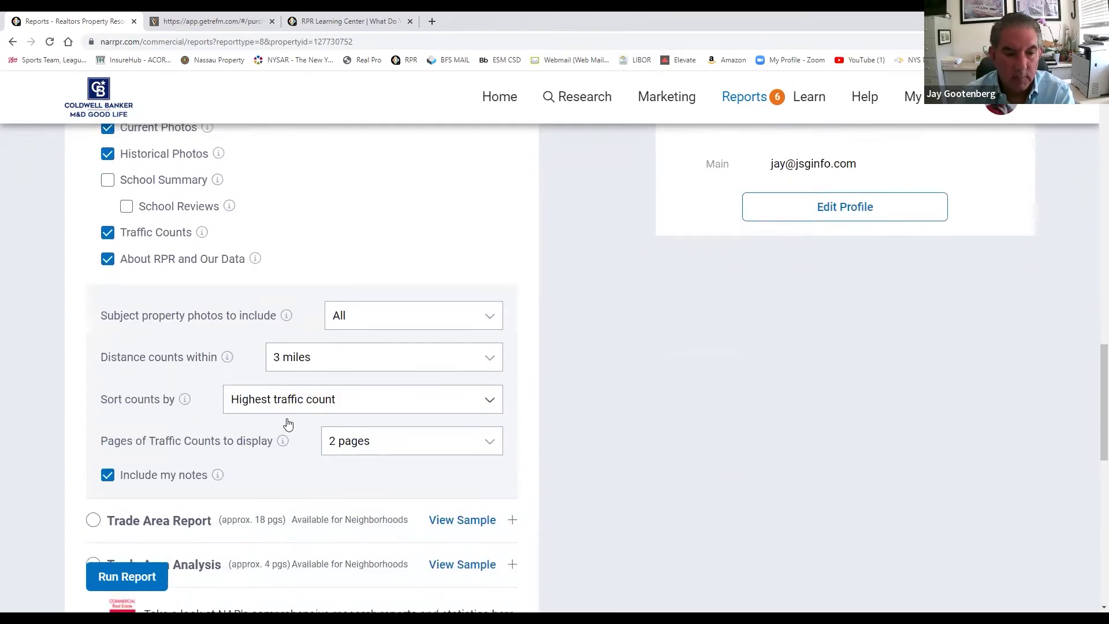
pyautogui.scroll(7, 359, 404)
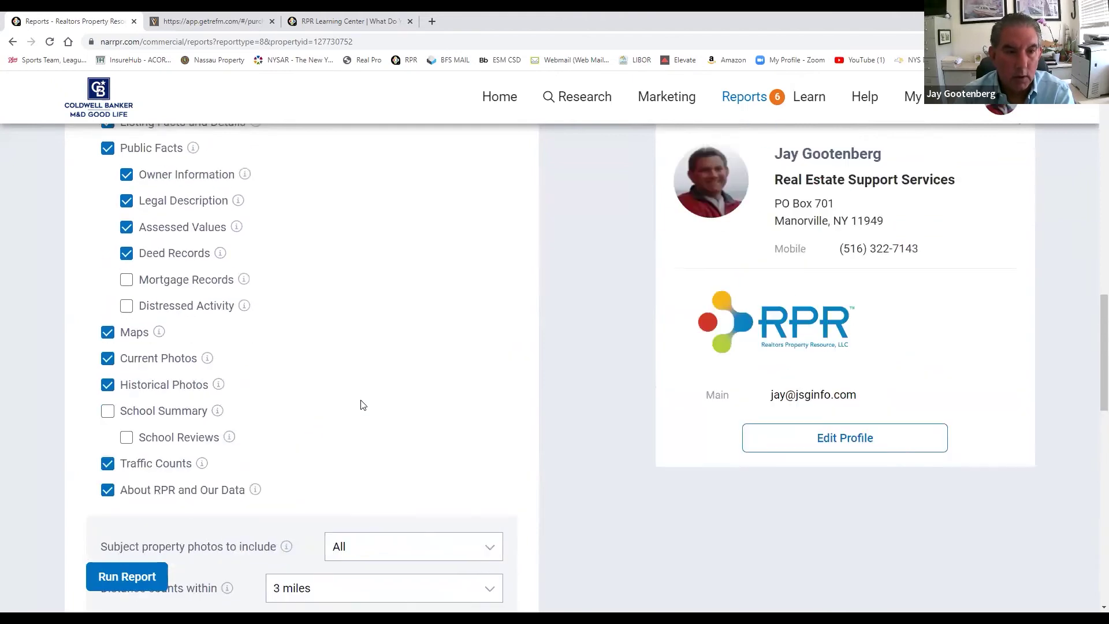
pyautogui.scroll(3, 369, 408)
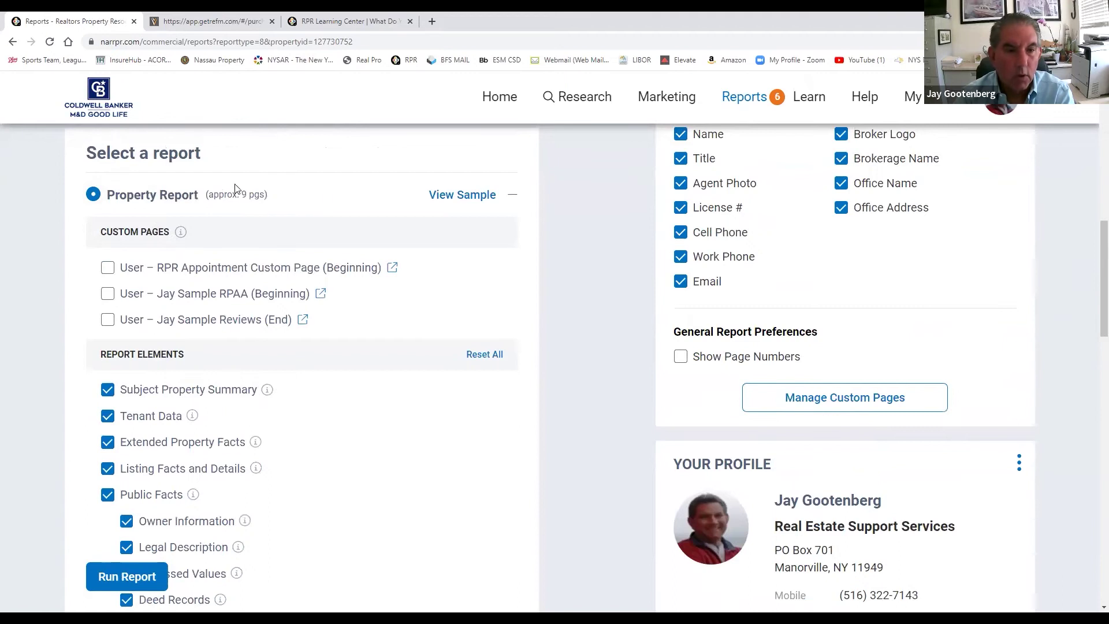
pyautogui.click(512, 199)
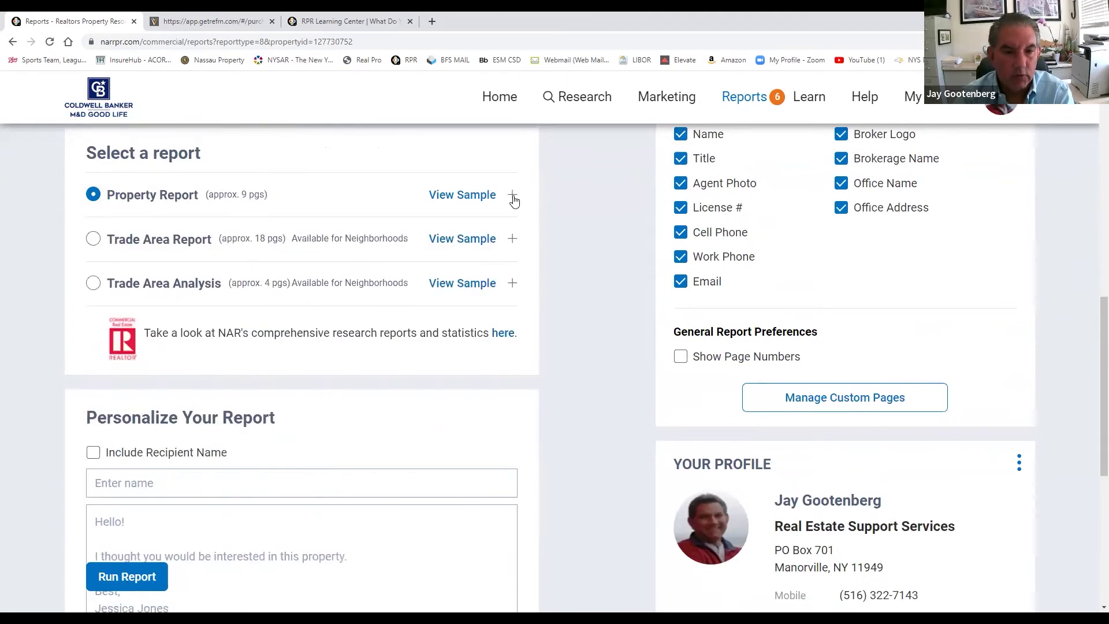
pyautogui.click(512, 196)
pyautogui.scroll(-2, 138, 403)
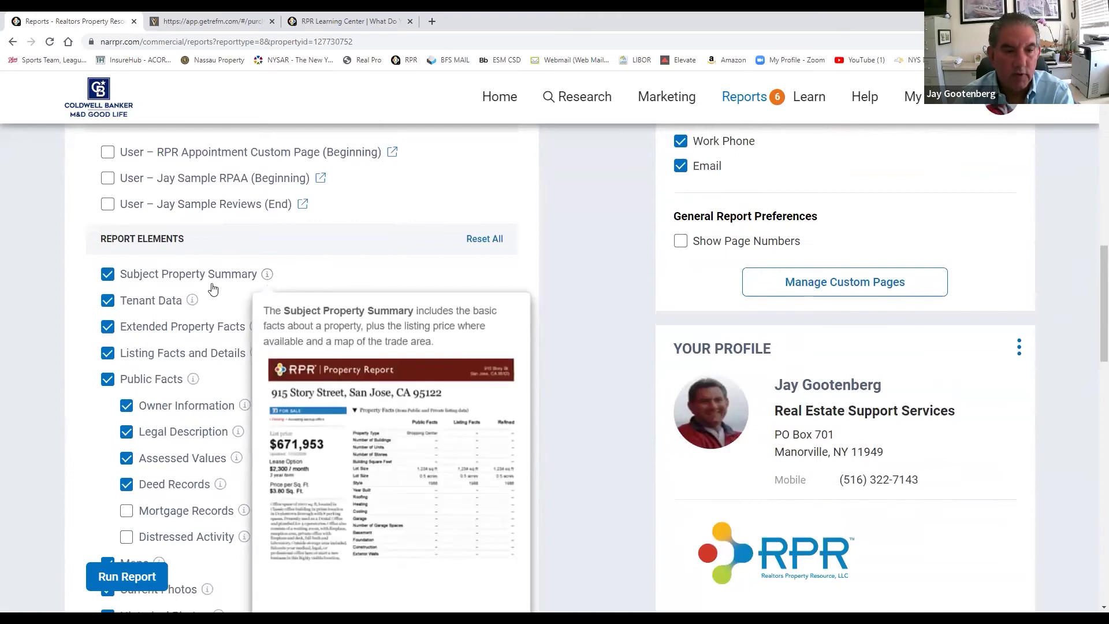
pyautogui.moveTo(190, 305)
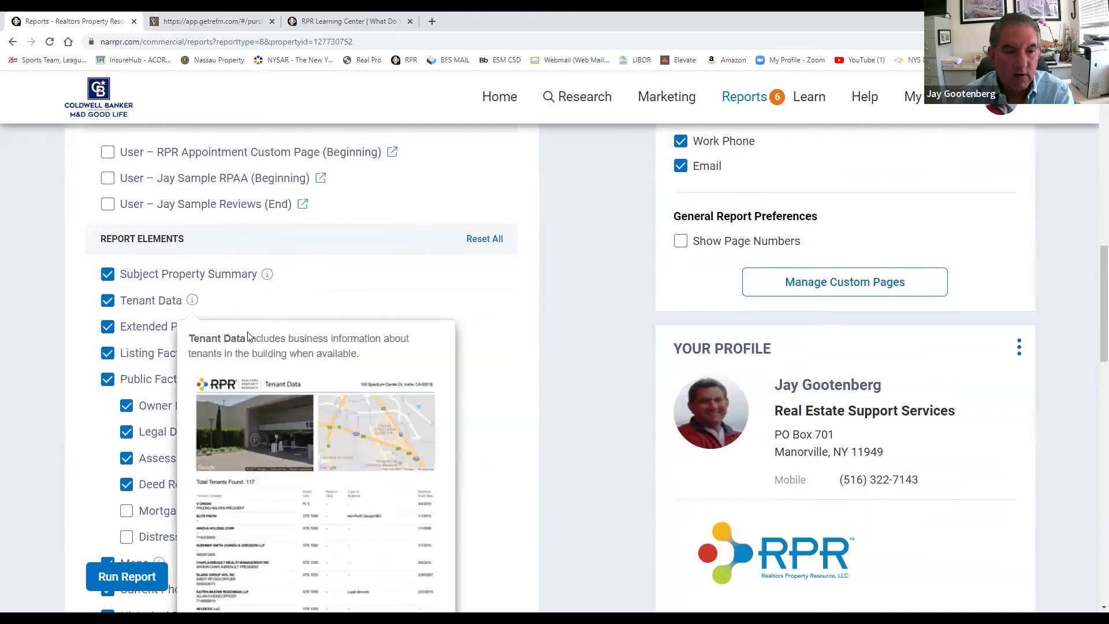
pyautogui.moveTo(252, 353)
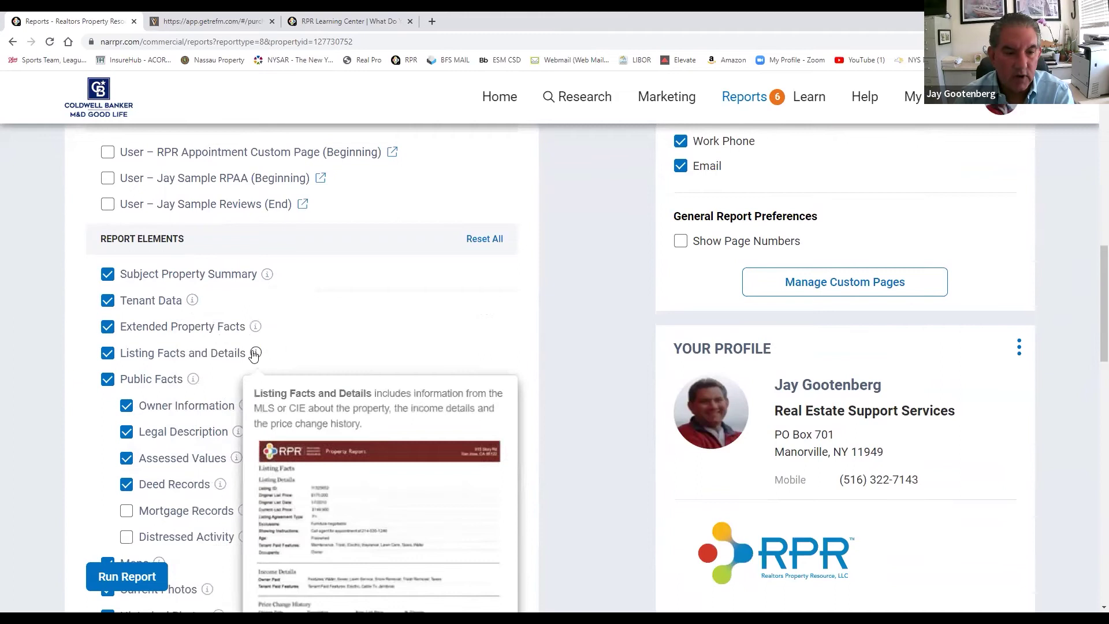
pyautogui.moveTo(191, 381)
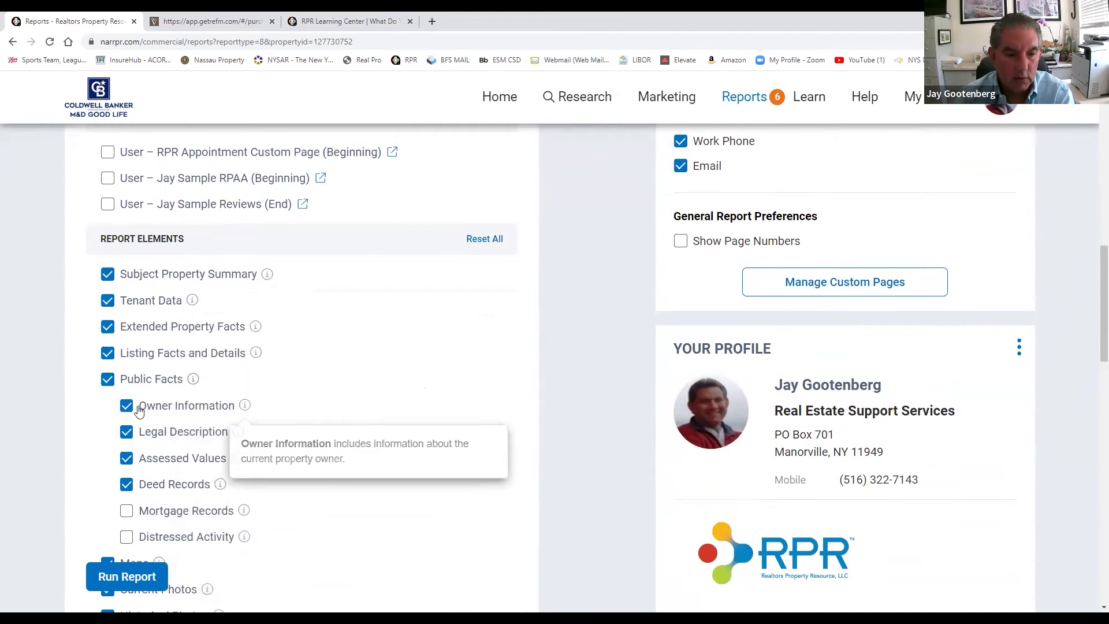
pyautogui.scroll(-1, 126, 531)
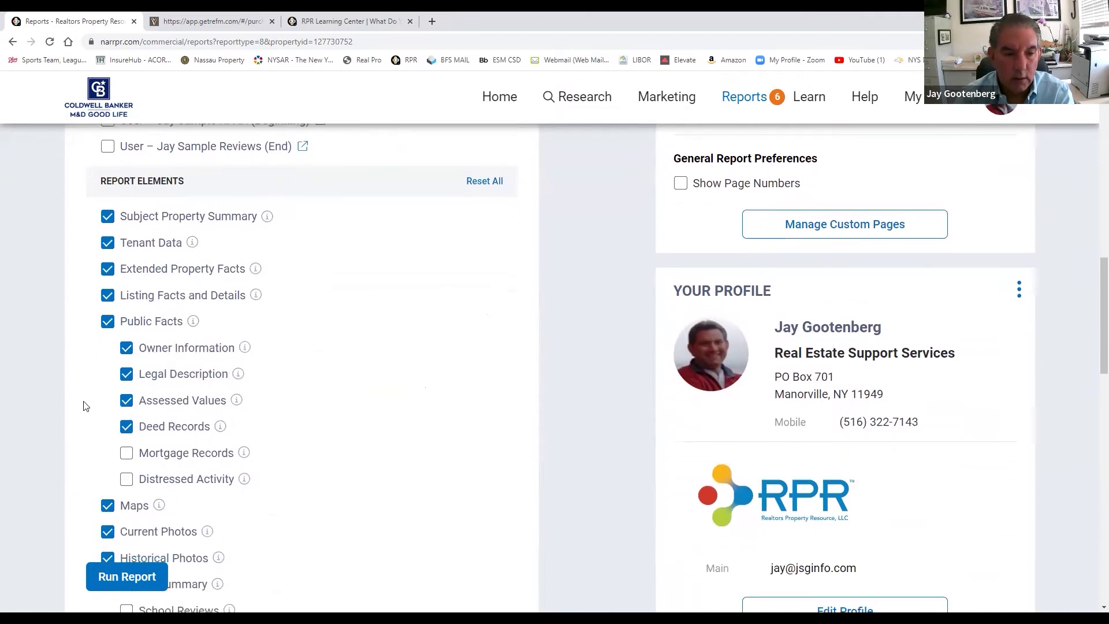
# Reset all Property Report elements and check the element selections and the photo and traffic count options.
pyautogui.click(482, 182)
pyautogui.click(453, 386)
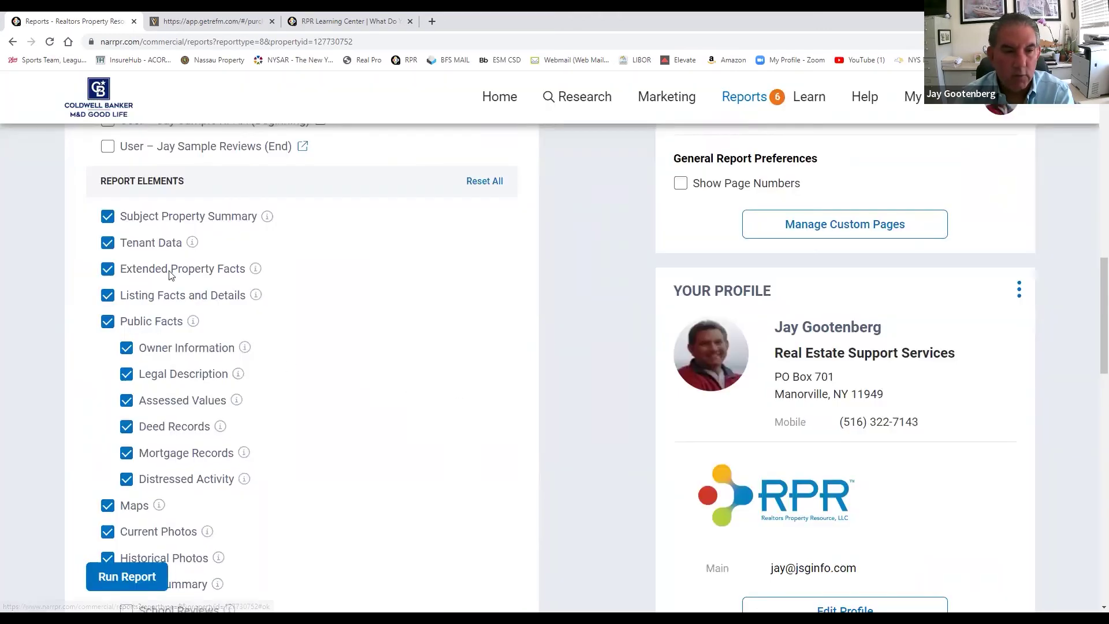
pyautogui.scroll(-2, 164, 337)
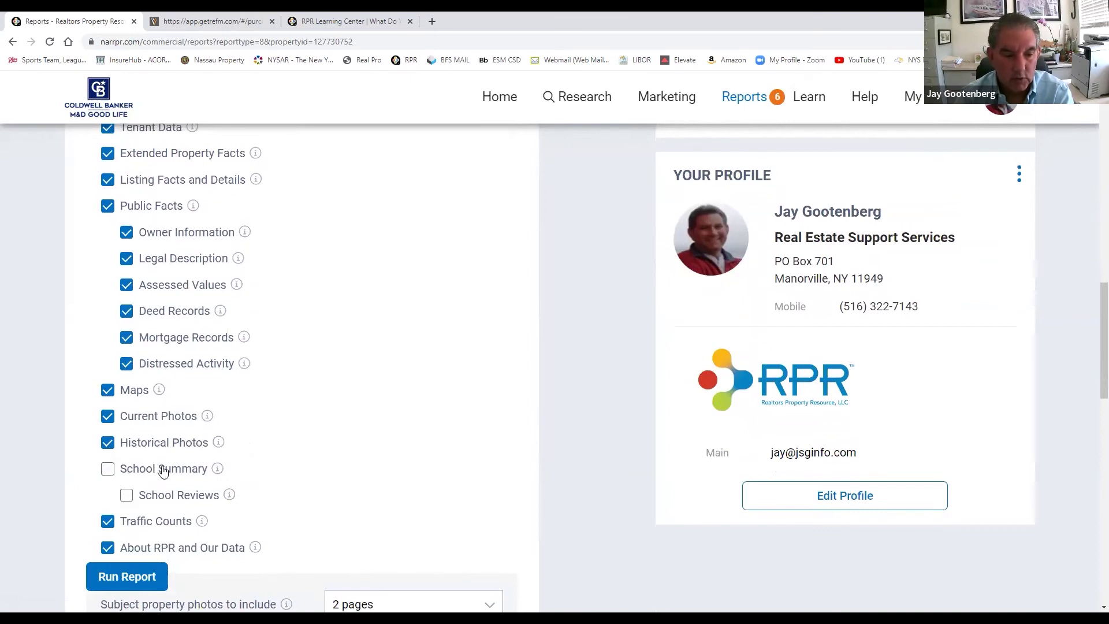
pyautogui.scroll(-1, 355, 469)
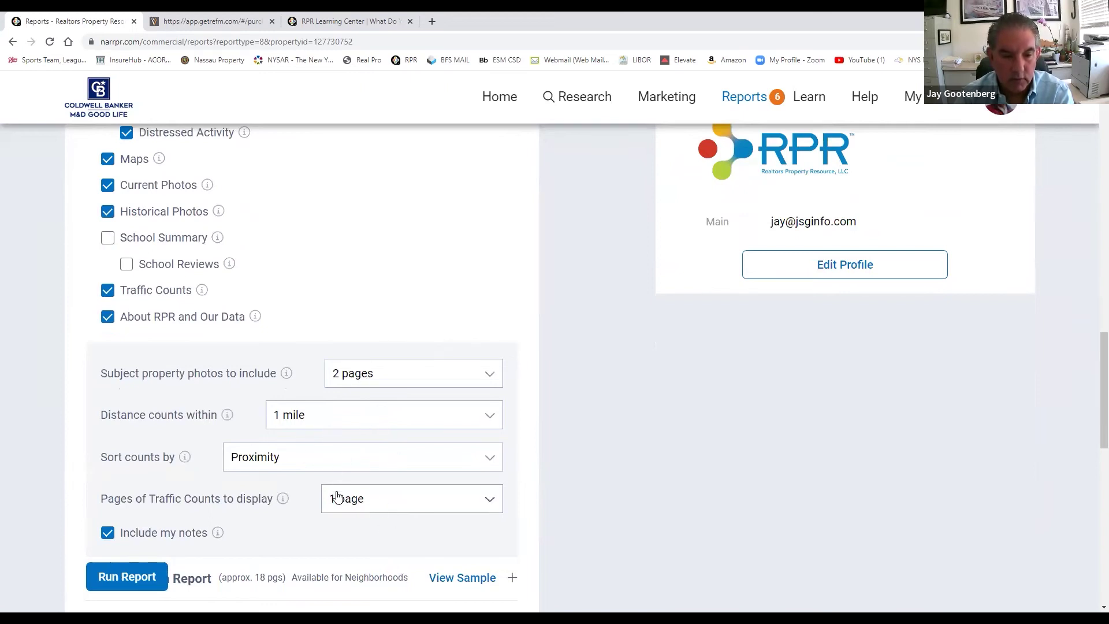
pyautogui.scroll(-4, 337, 506)
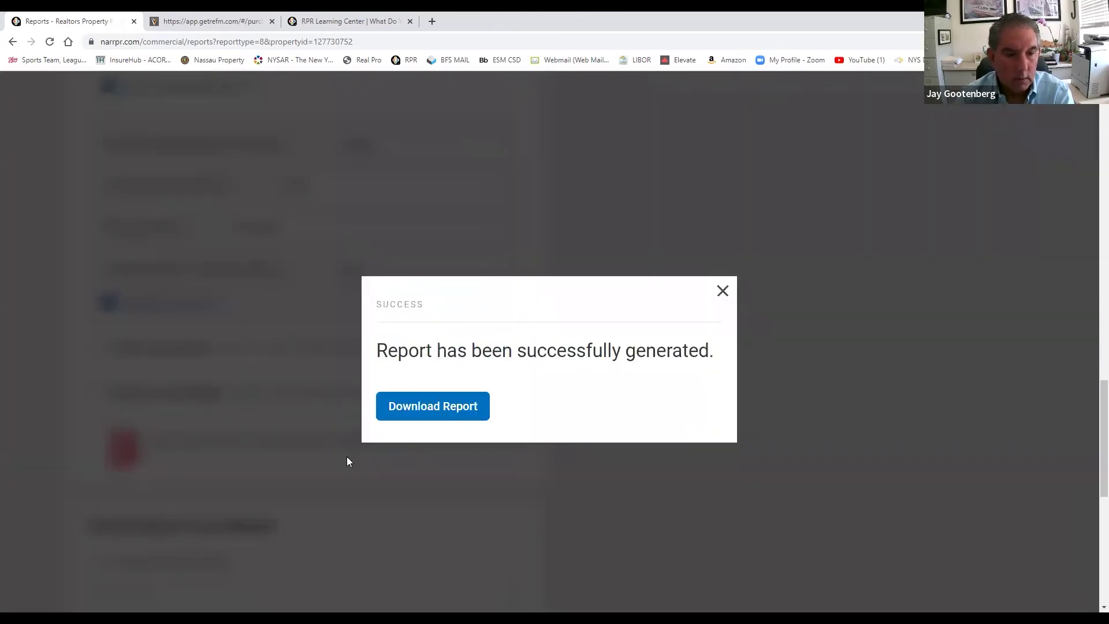
# Open the newly generated Property Report, skim its suite, tenant and property details pages, and close it.
pyautogui.click(411, 406)
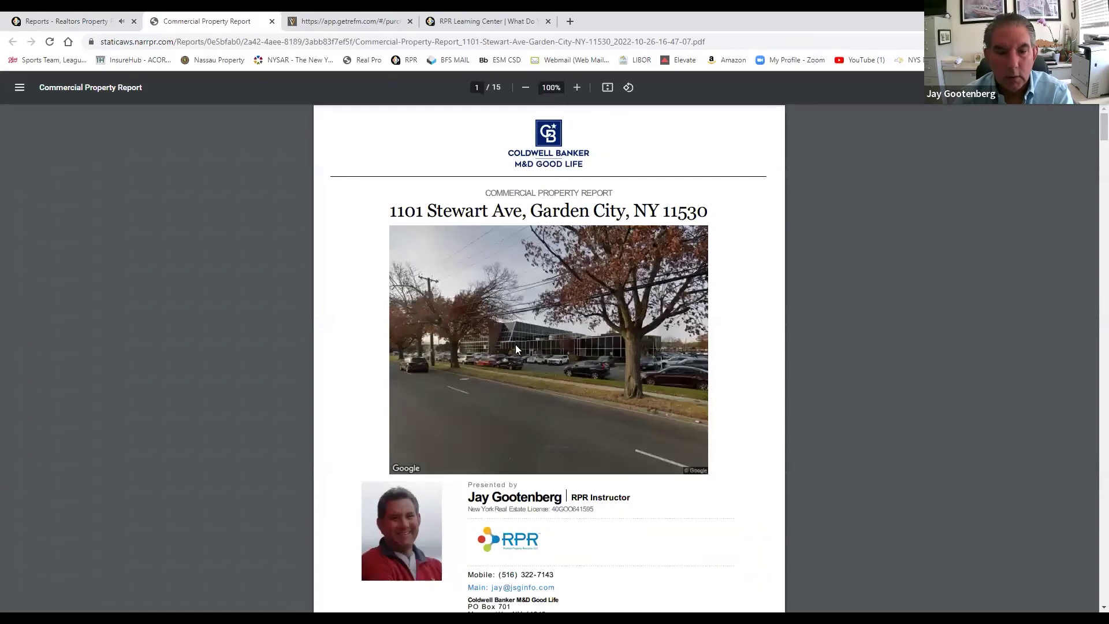
pyautogui.scroll(-10, 515, 344)
pyautogui.scroll(-15, 515, 352)
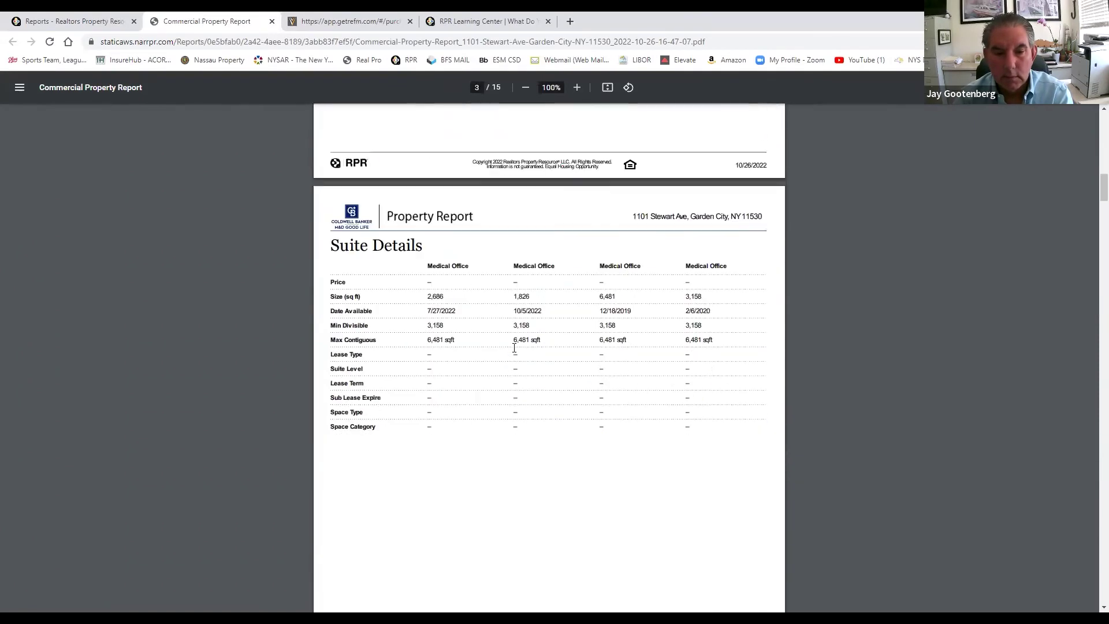
pyautogui.scroll(-15, 514, 348)
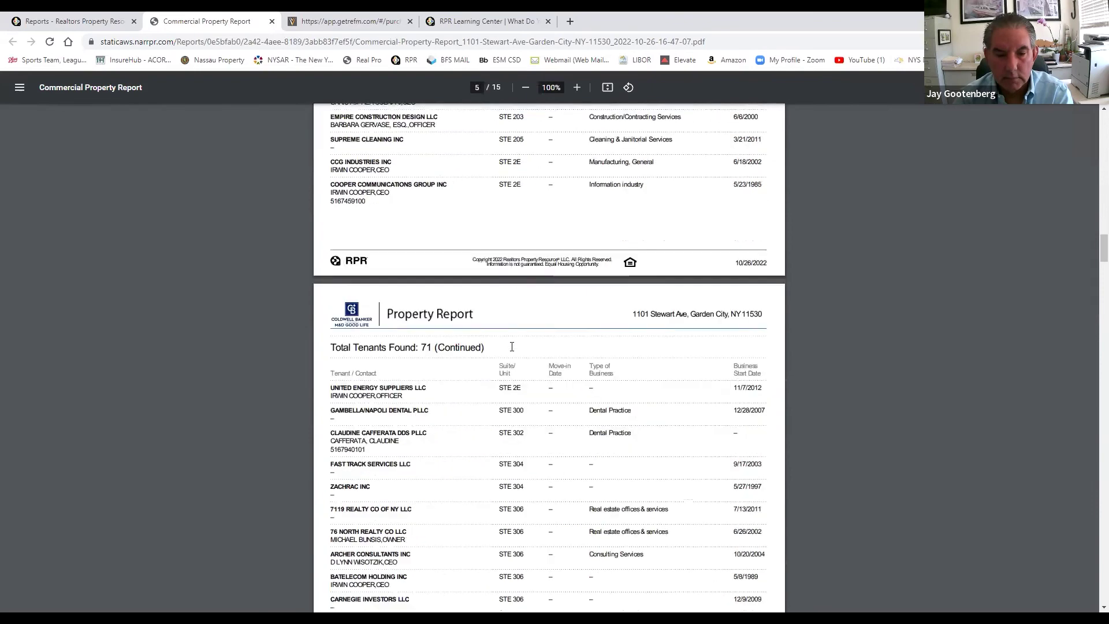
pyautogui.scroll(-15, 512, 347)
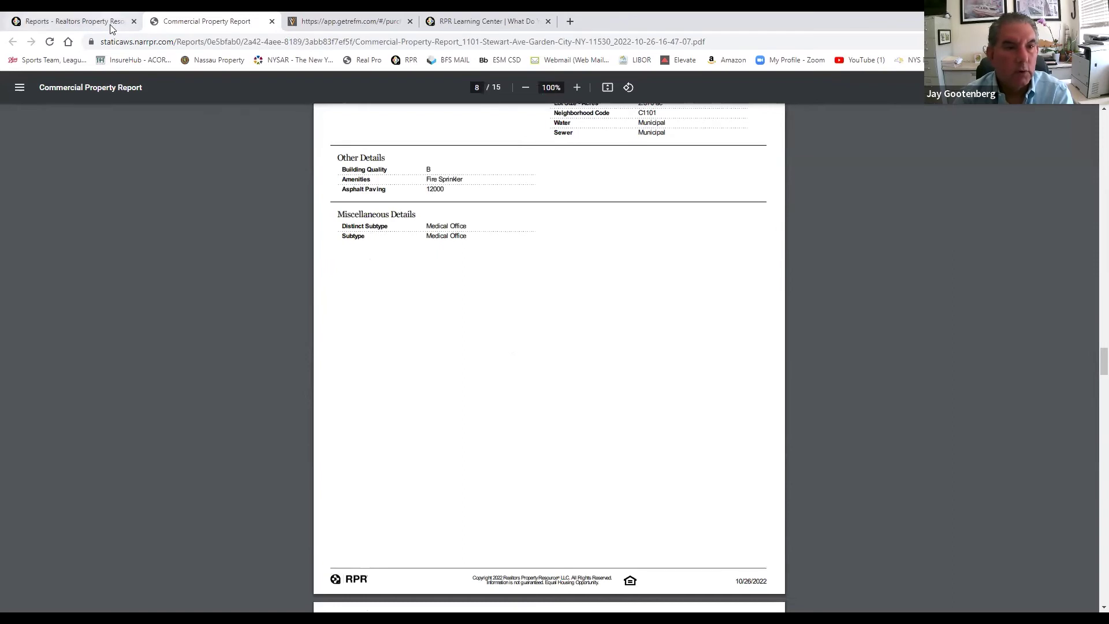
pyautogui.click(272, 21)
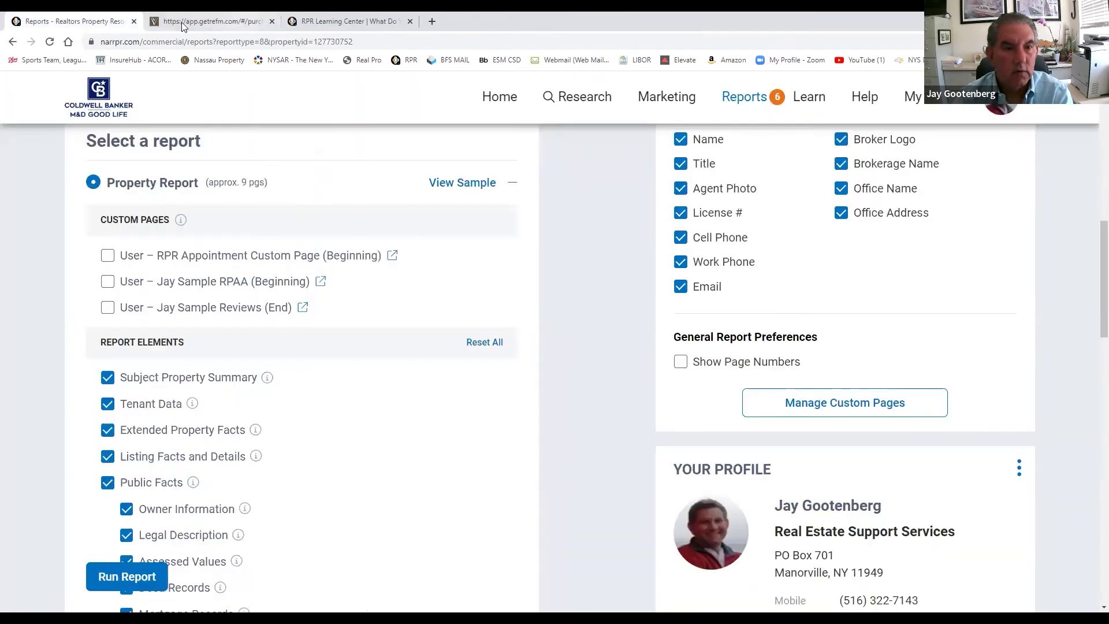
# Try the recipient name and email delivery options for the Property Report, and restore on-screen display without a recipient name.
pyautogui.scroll(-12, 257, 436)
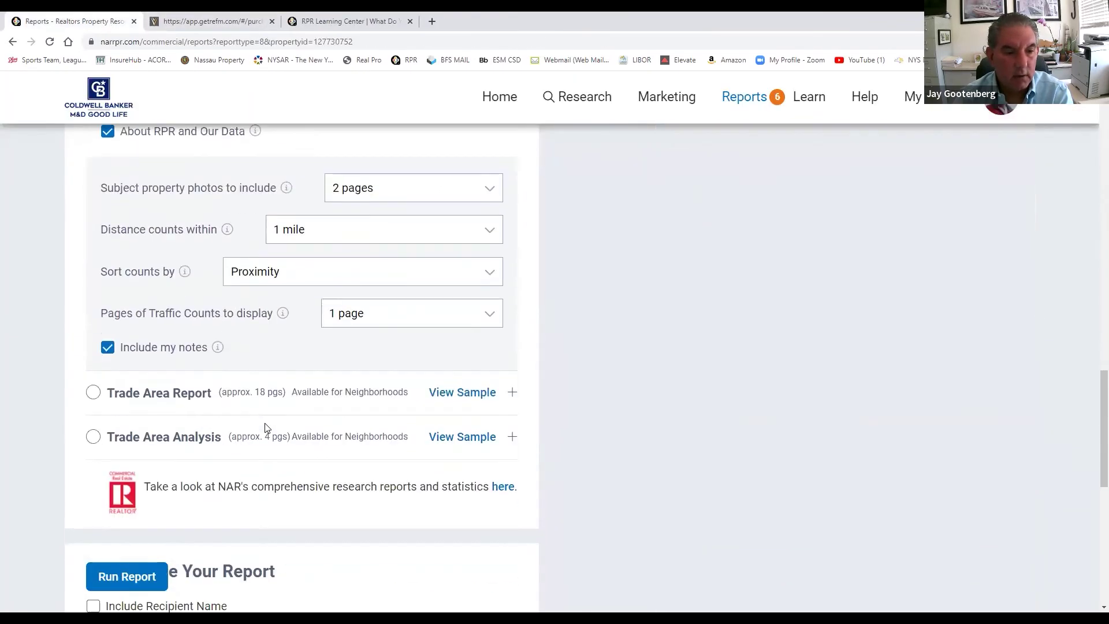
pyautogui.scroll(-7, 267, 428)
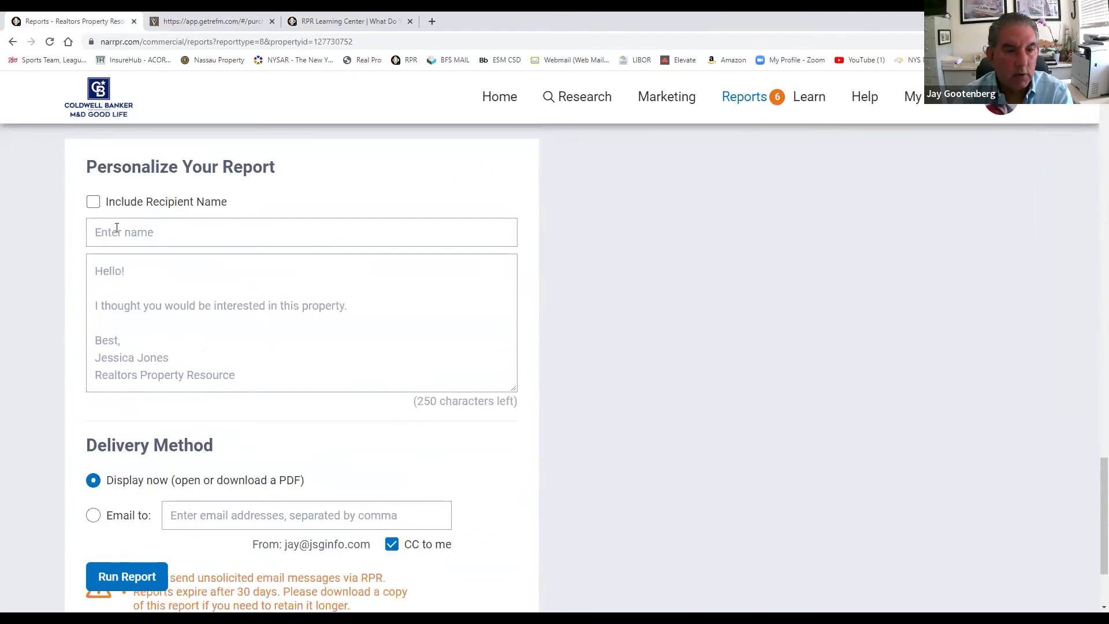
pyautogui.click(94, 205)
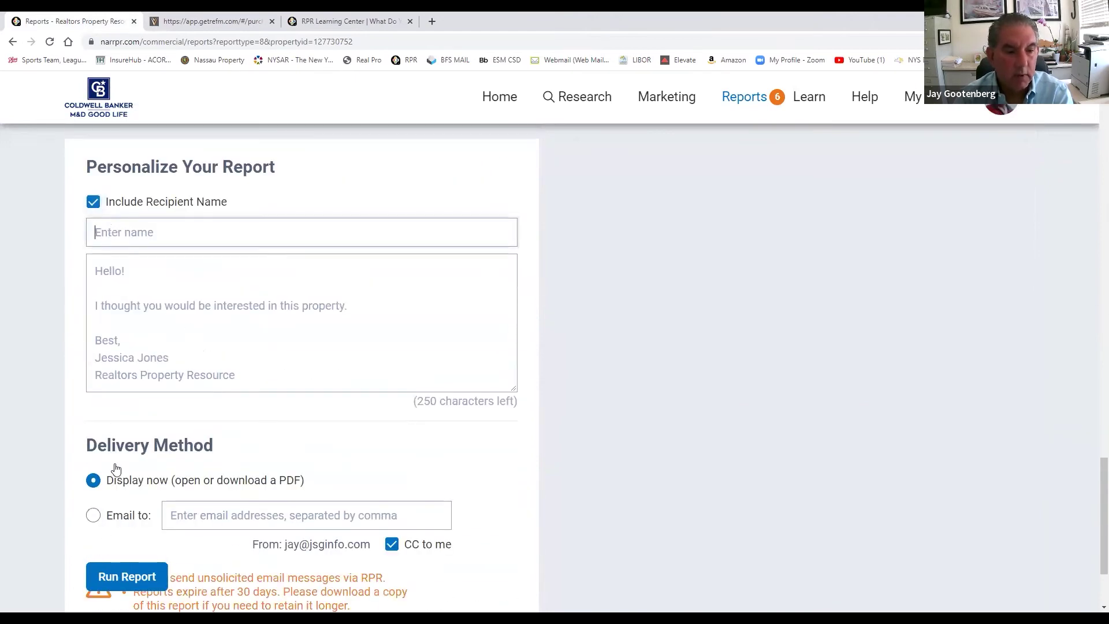
pyautogui.click(93, 514)
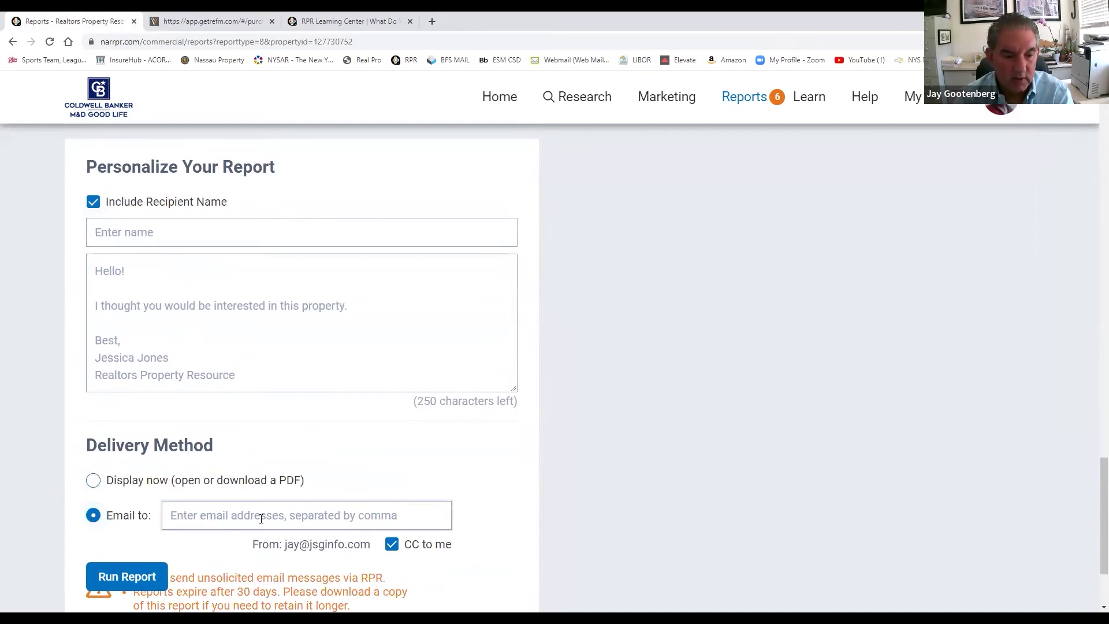
pyautogui.click(91, 481)
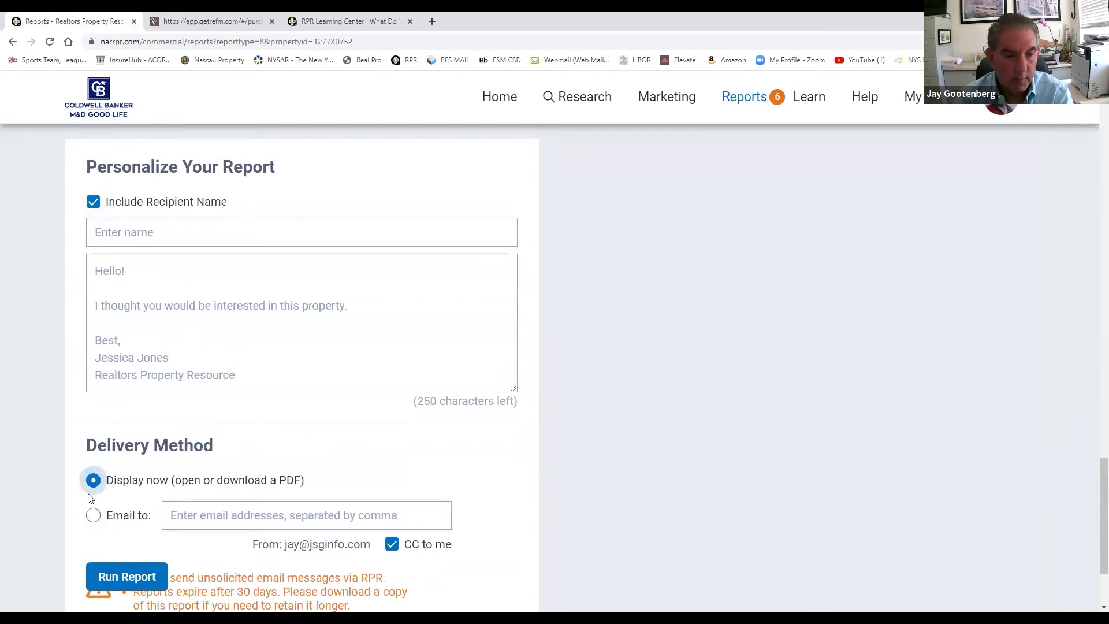
pyautogui.click(93, 202)
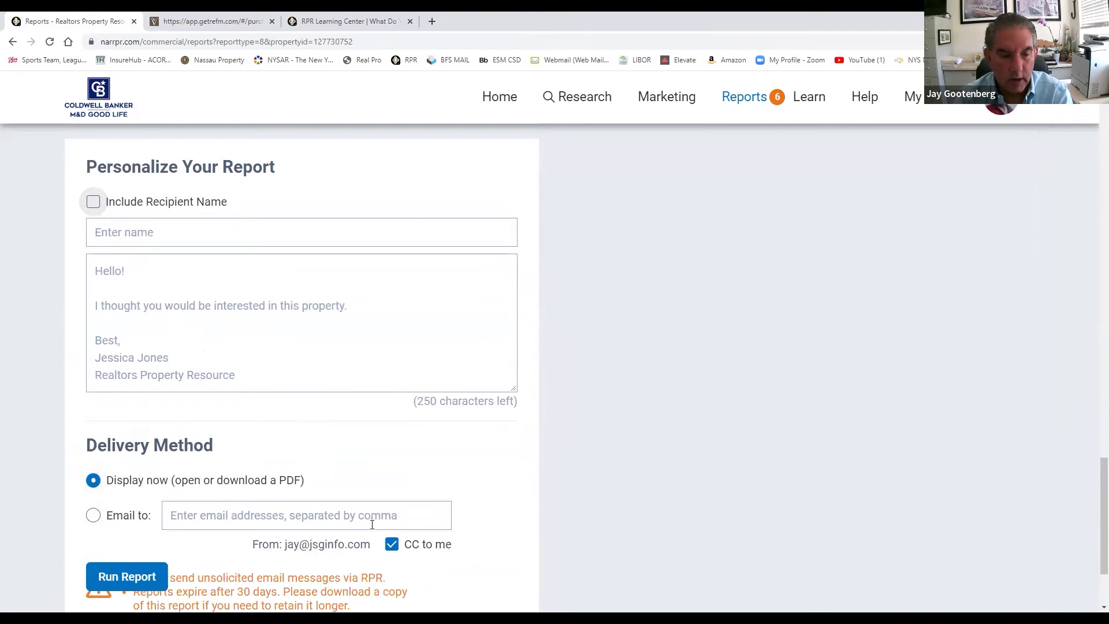
pyautogui.scroll(3, 389, 524)
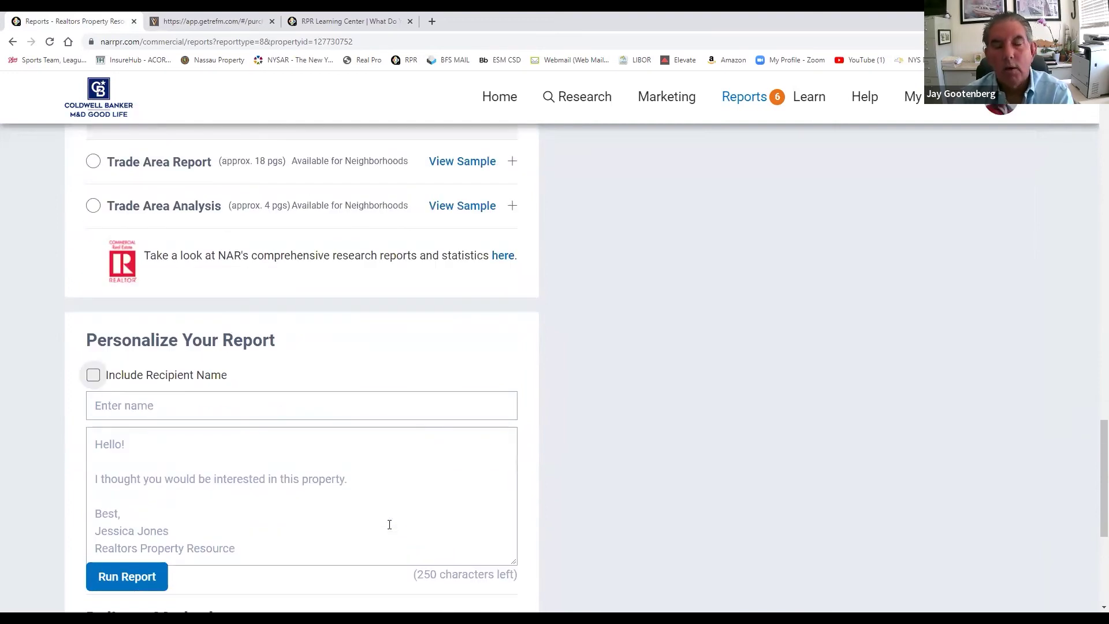
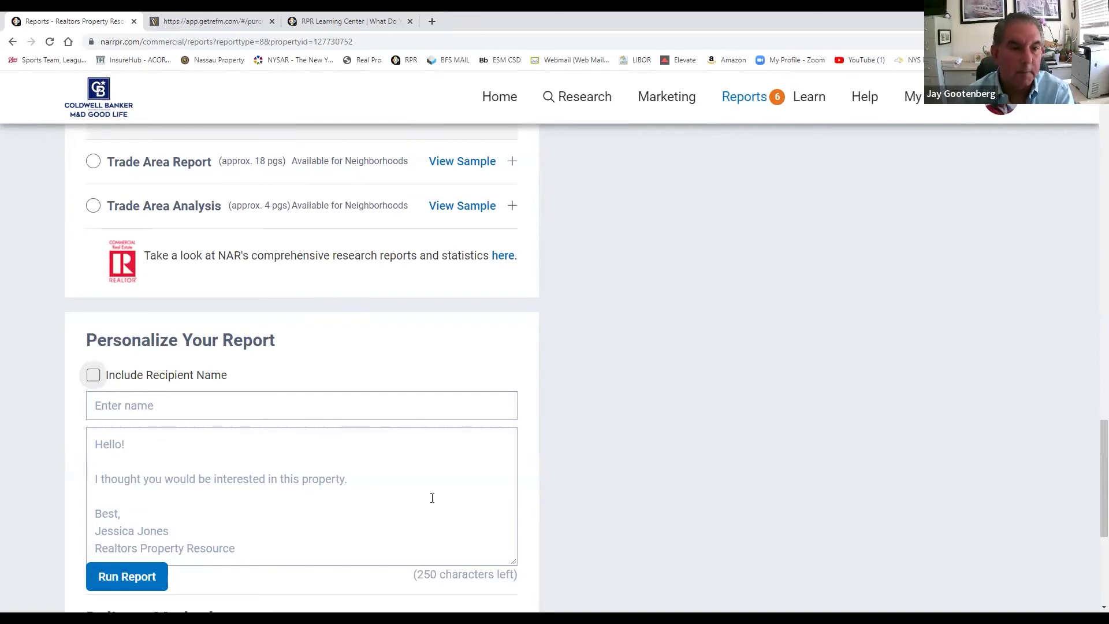
# Return to the commercial property search and run the recent search for the Farmingdale, New York Saved Area.
pyautogui.scroll(10, 432, 497)
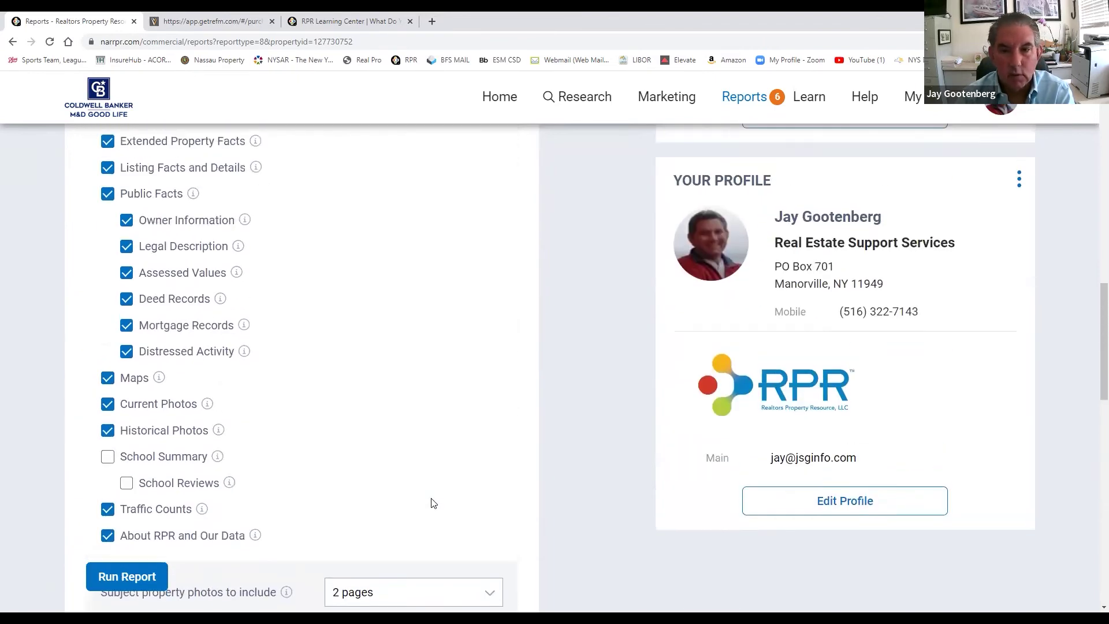
pyautogui.scroll(9, 433, 502)
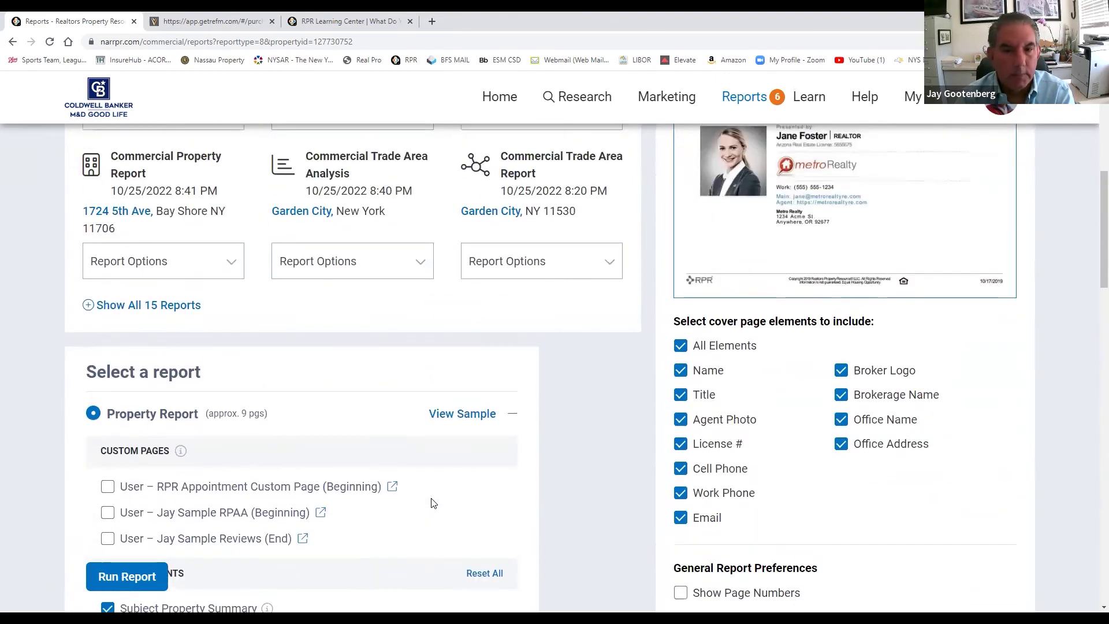
pyautogui.scroll(7, 433, 503)
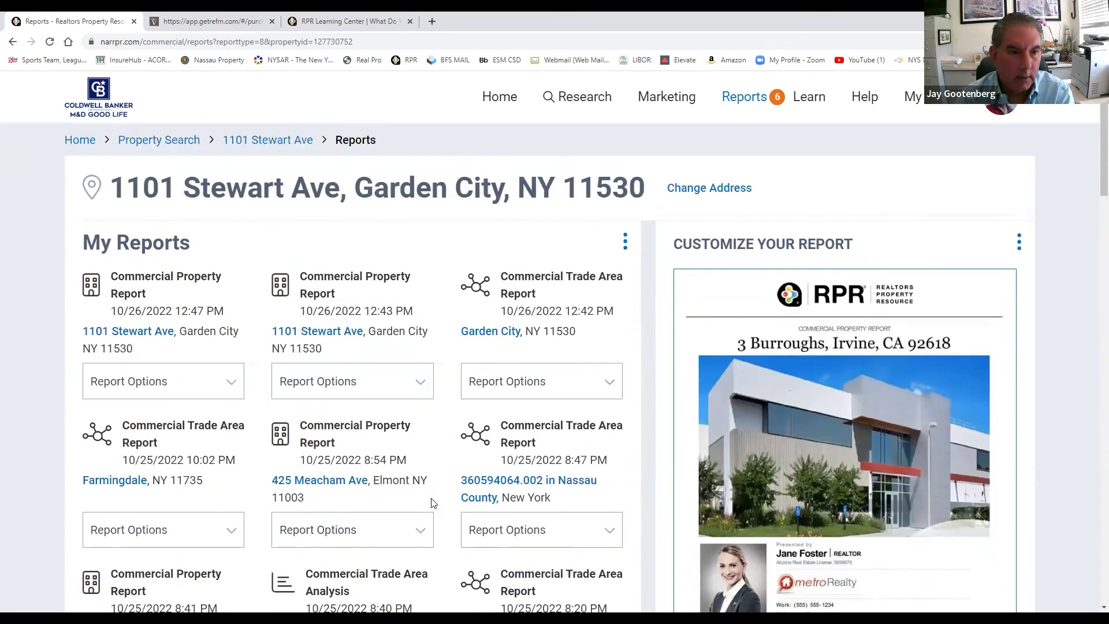
pyautogui.click(179, 142)
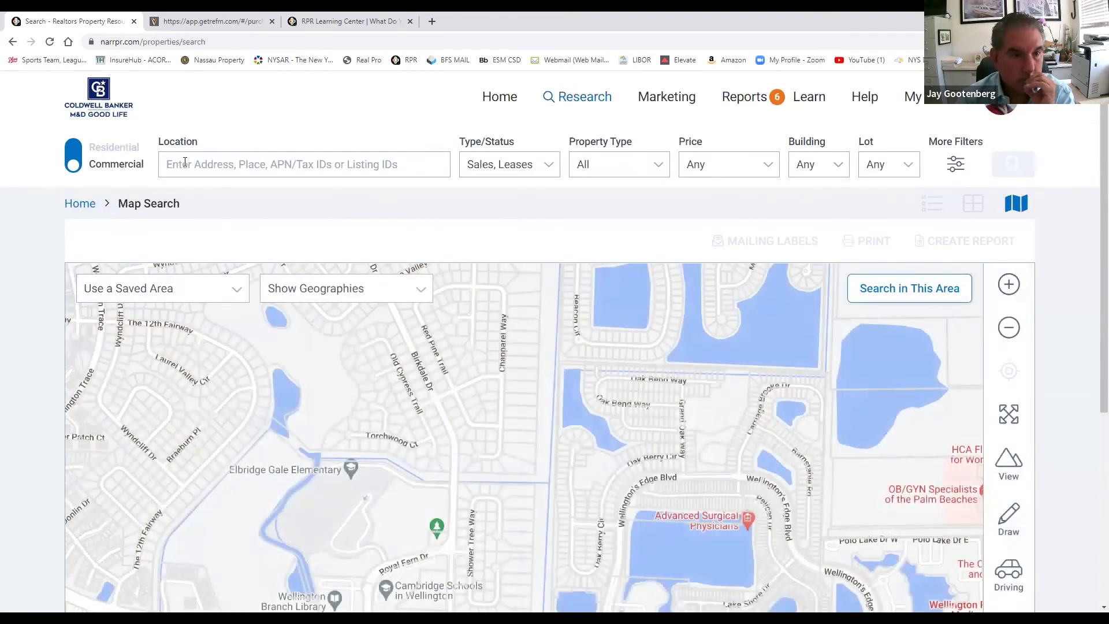
pyautogui.click(194, 167)
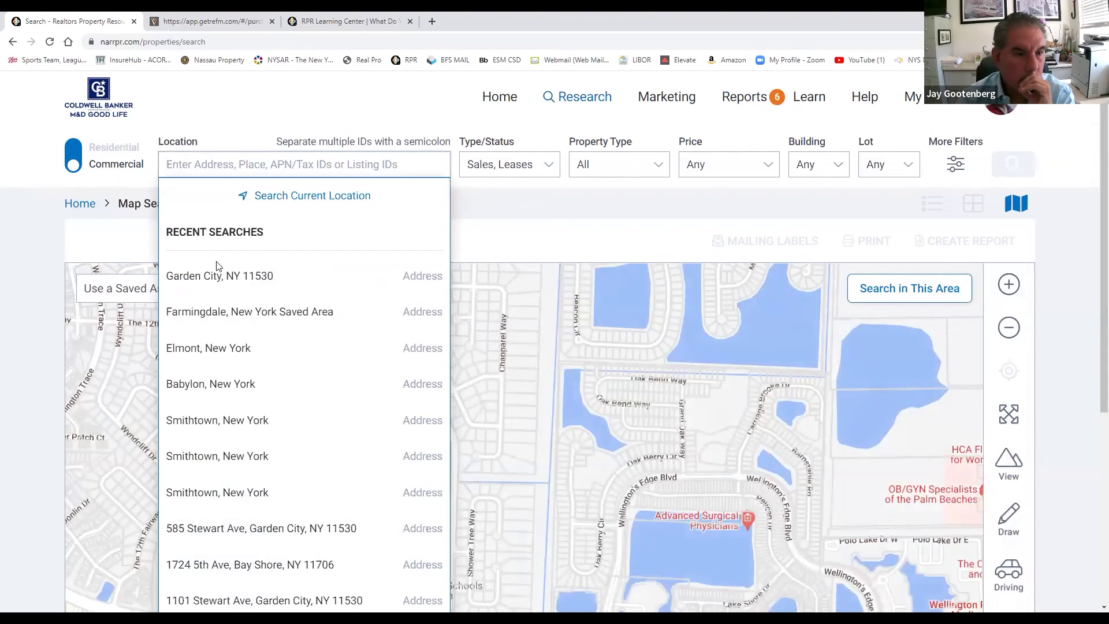
pyautogui.click(217, 312)
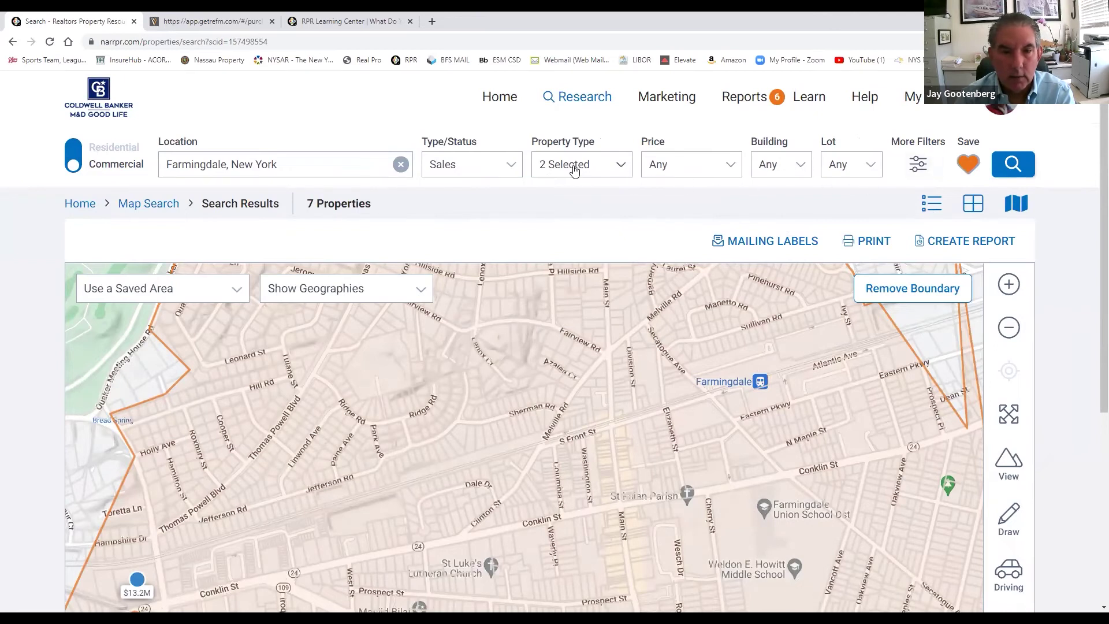
# Include all property types in the Farmingdale sales search, rerun it, and look over the mapped properties.
pyautogui.click(514, 168)
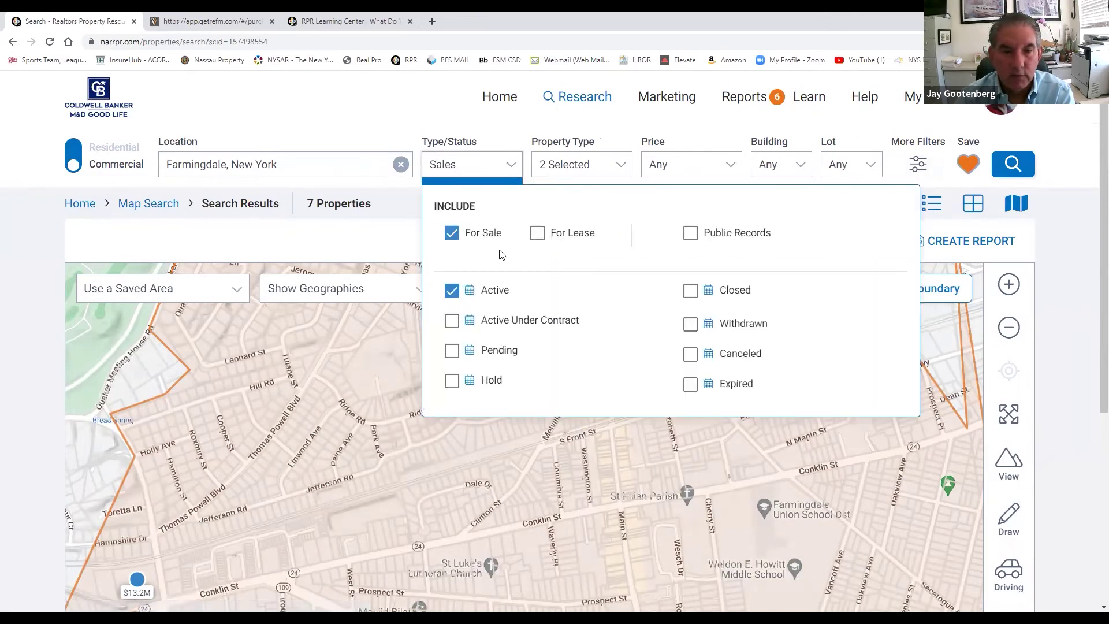
pyautogui.click(612, 165)
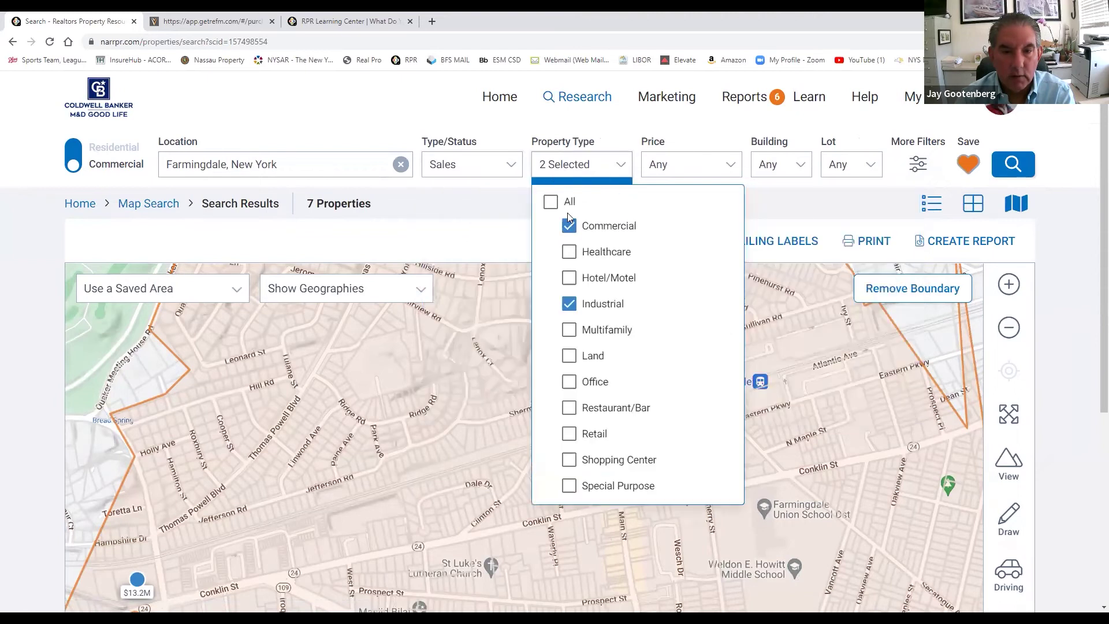
pyautogui.click(552, 202)
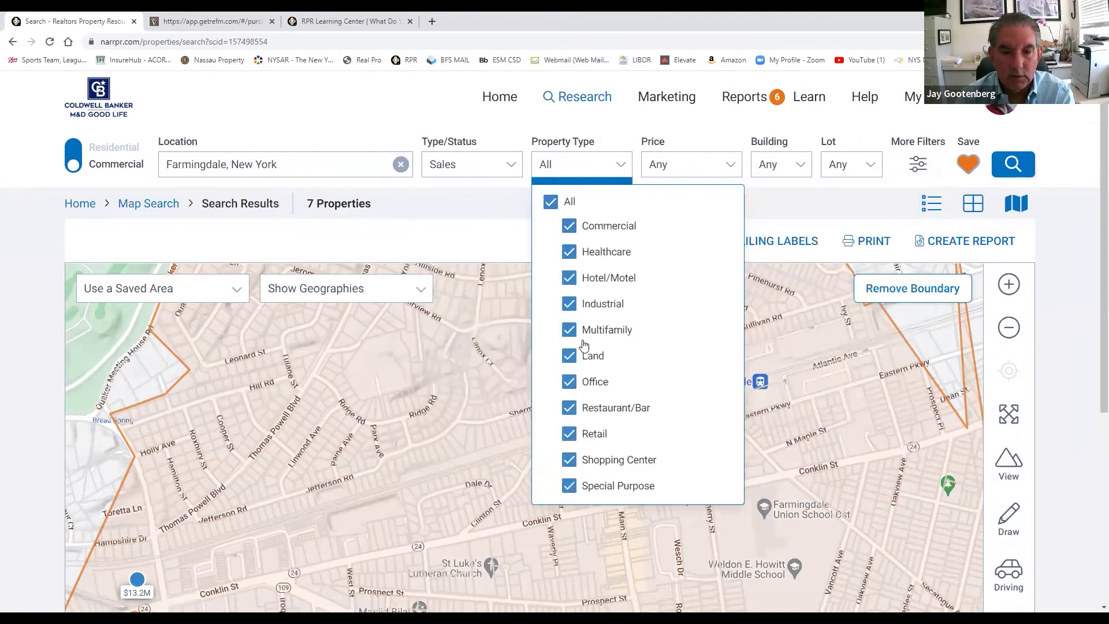
pyautogui.click(1002, 165)
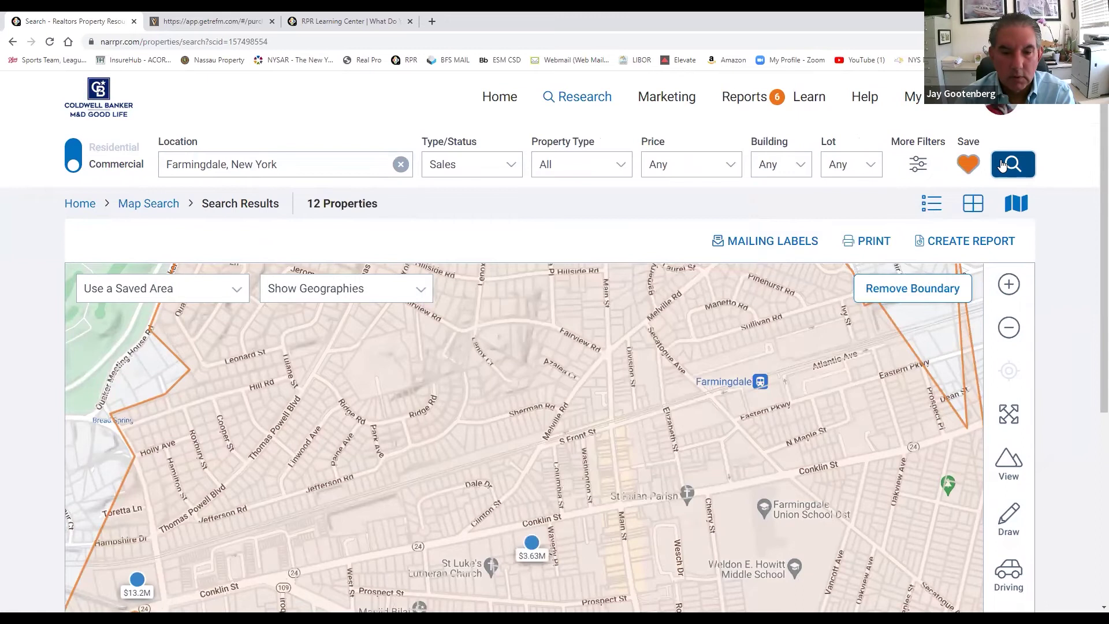
pyautogui.scroll(-2, 641, 448)
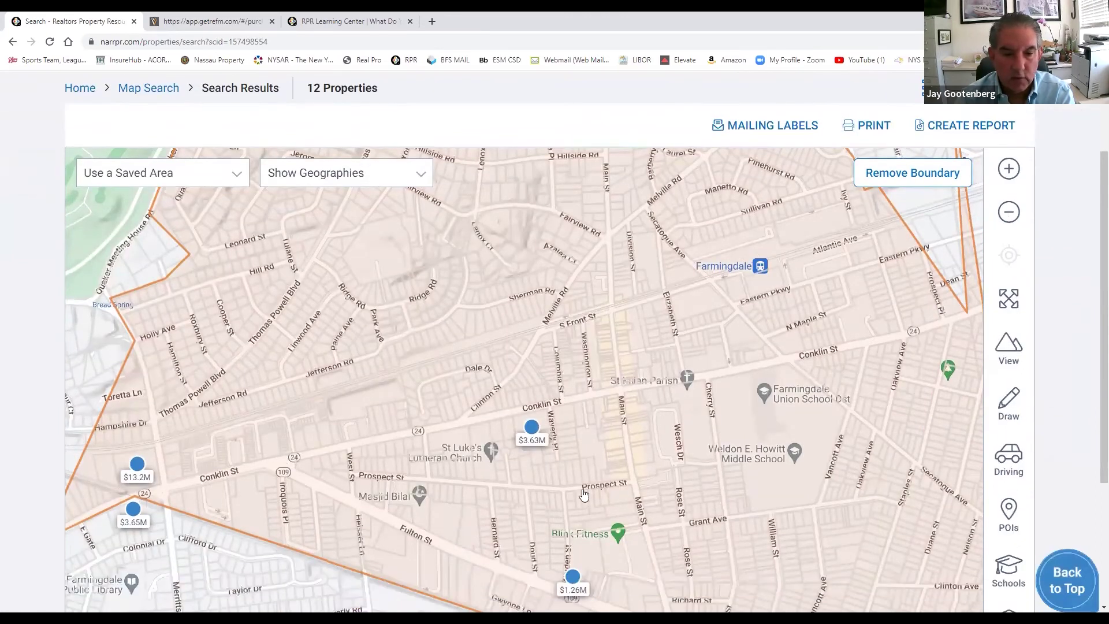
pyautogui.scroll(2, 689, 474)
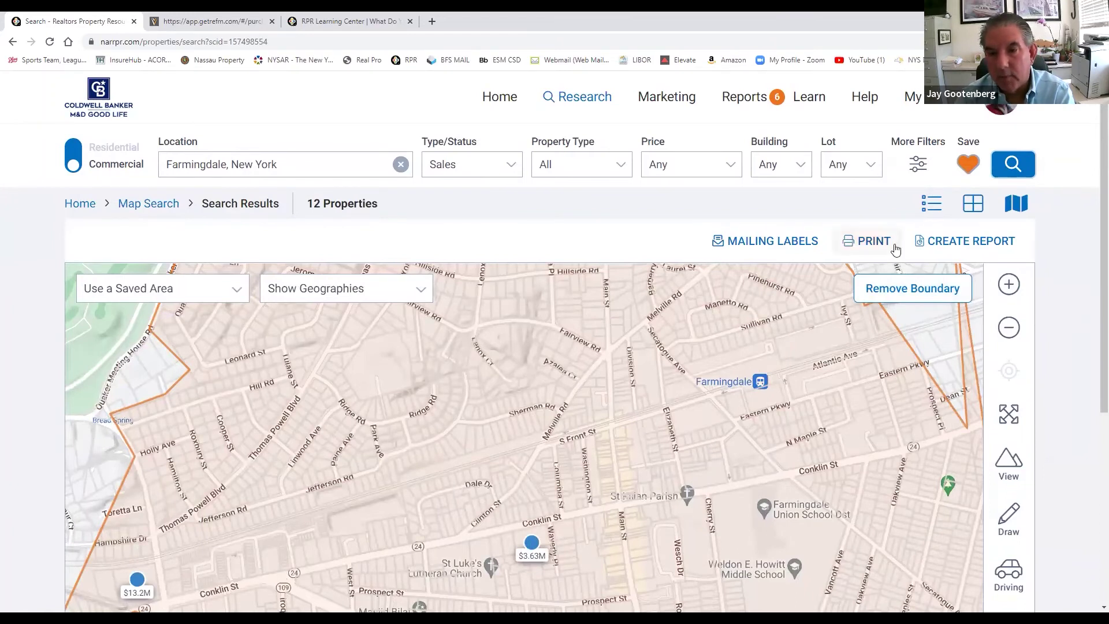
# Show the Farmingdale search results as a list and look through the listed properties.
pyautogui.click(932, 204)
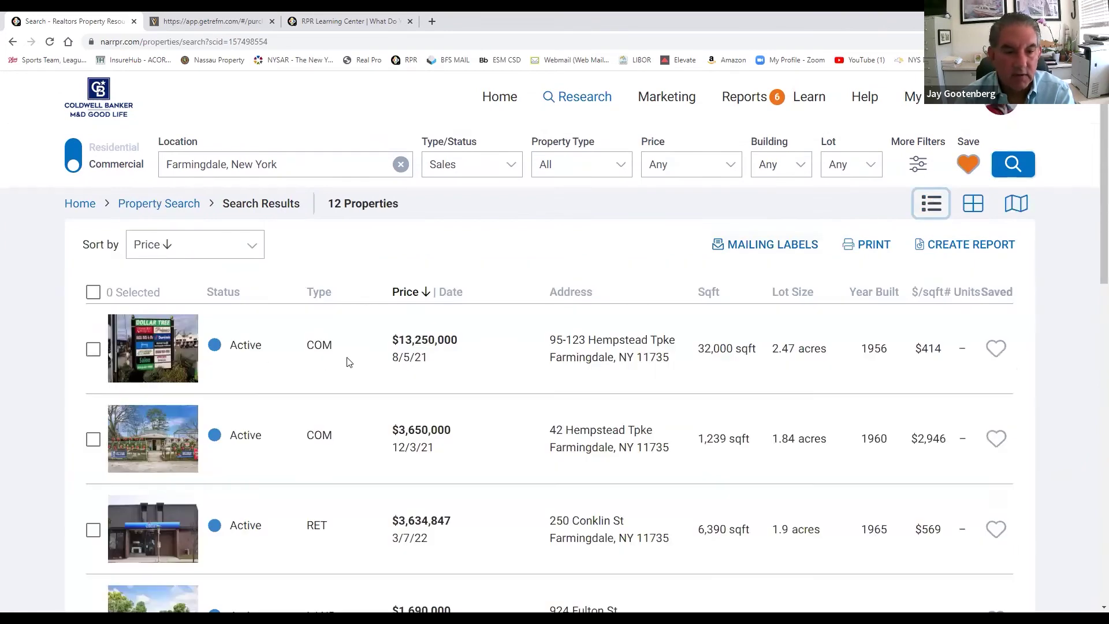
pyautogui.scroll(-7, 372, 381)
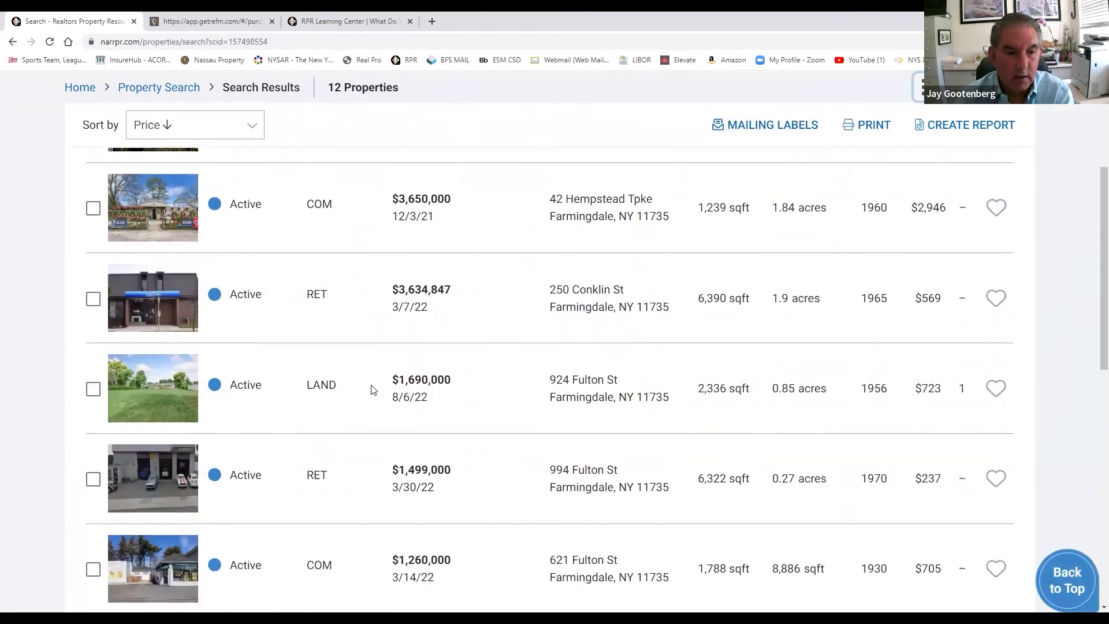
pyautogui.scroll(-3, 372, 388)
pyautogui.scroll(6, 371, 388)
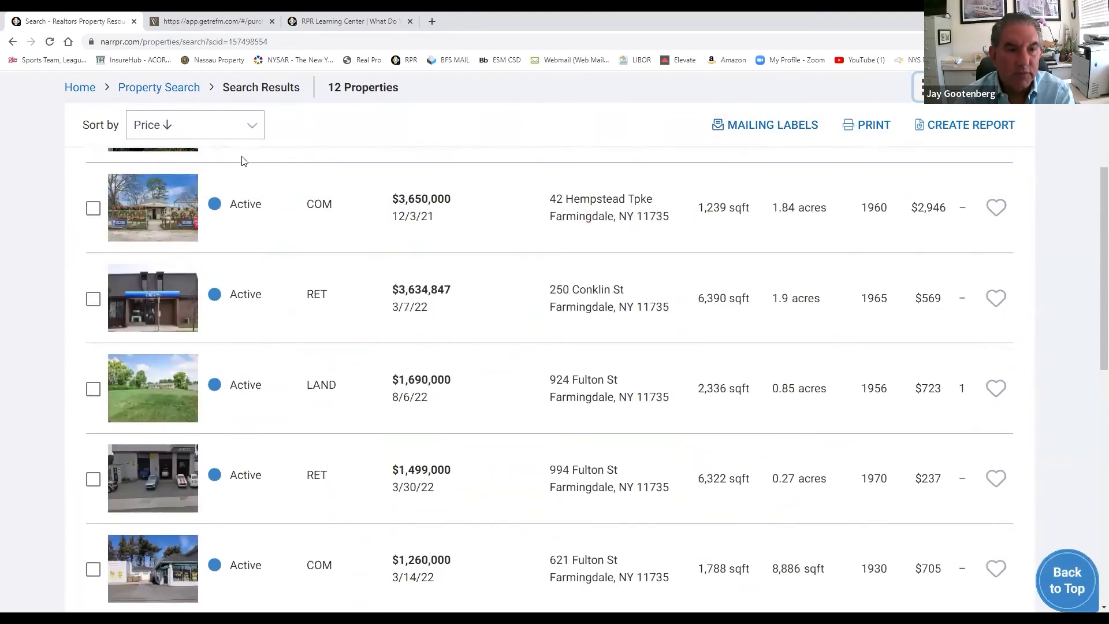
# Examine the criteria available for sorting the property results list.
pyautogui.click(247, 130)
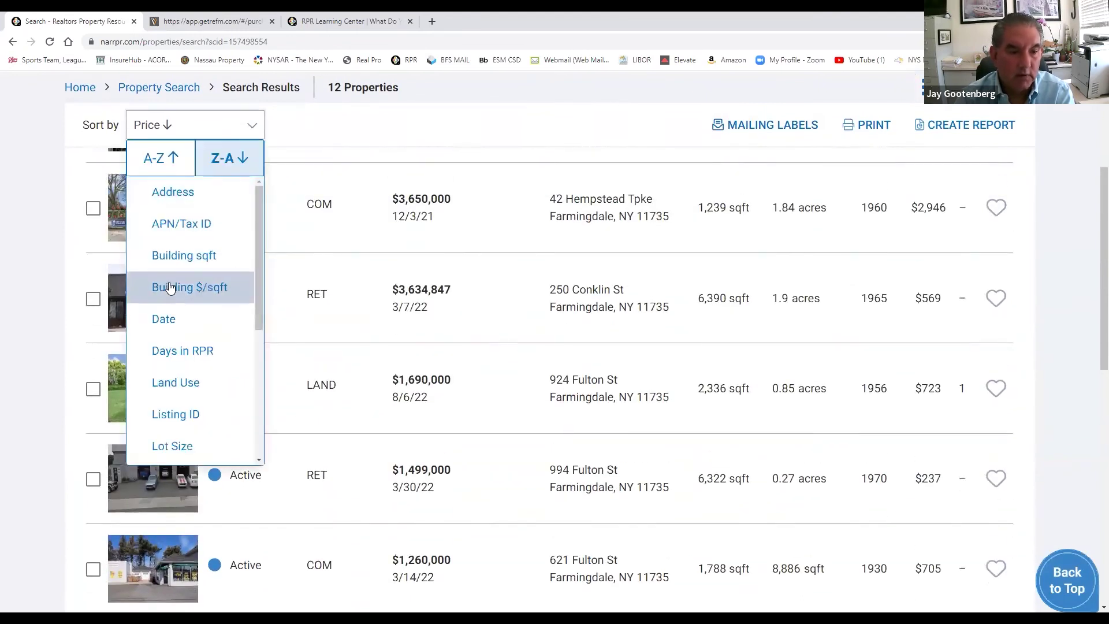
pyautogui.scroll(-1, 169, 287)
pyautogui.scroll(-4, 169, 289)
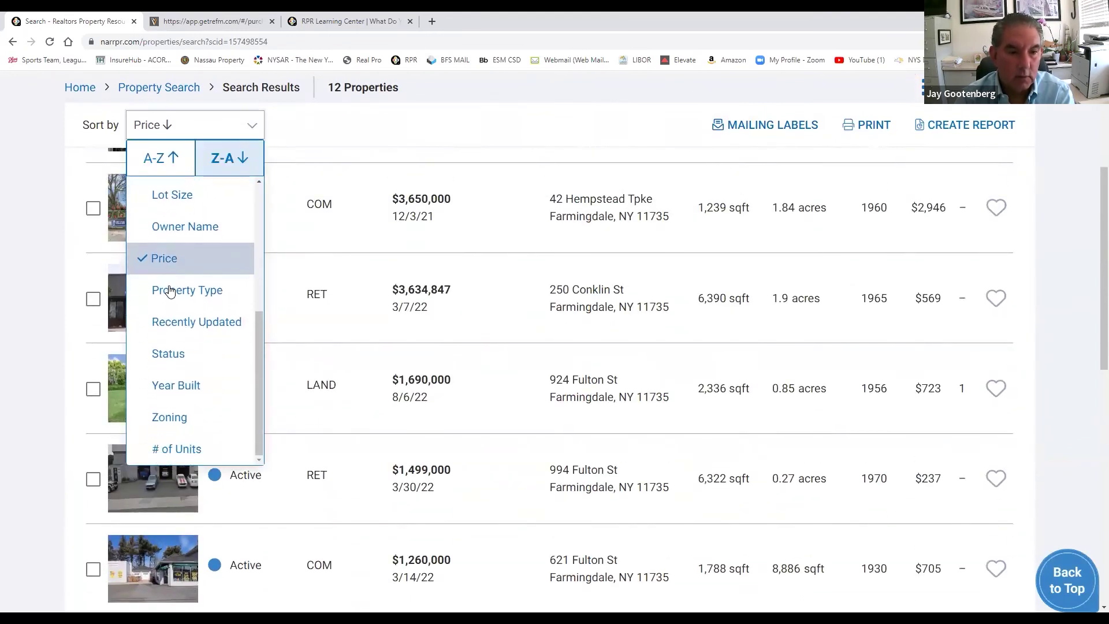
pyautogui.scroll(5, 180, 422)
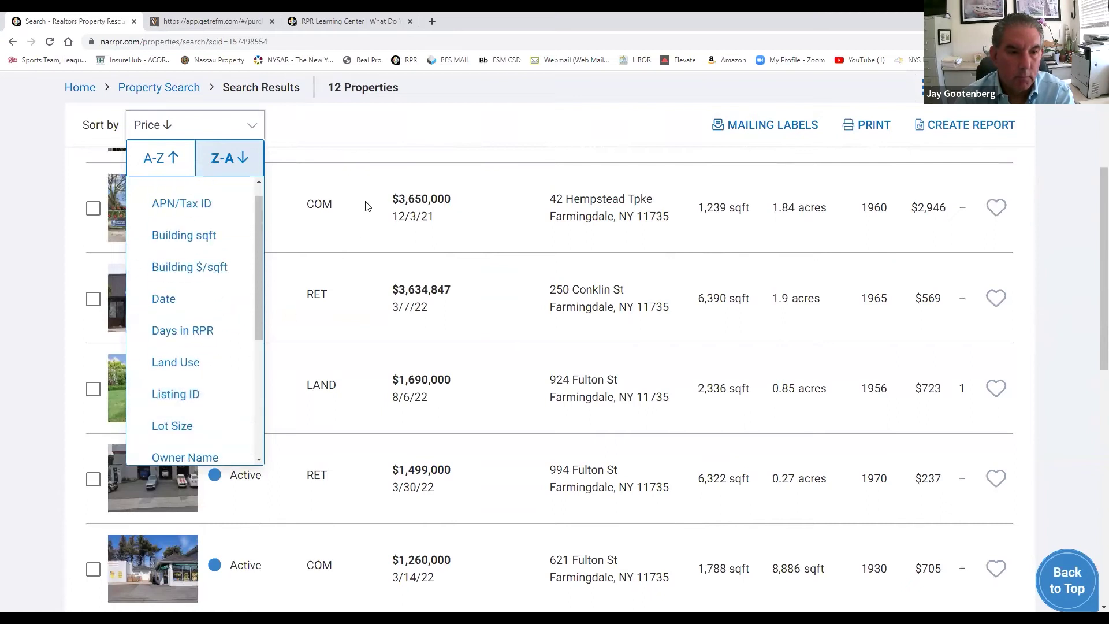
# Try selecting individual properties in the results list, and select all of the results.
pyautogui.scroll(3, 306, 258)
pyautogui.click(92, 234)
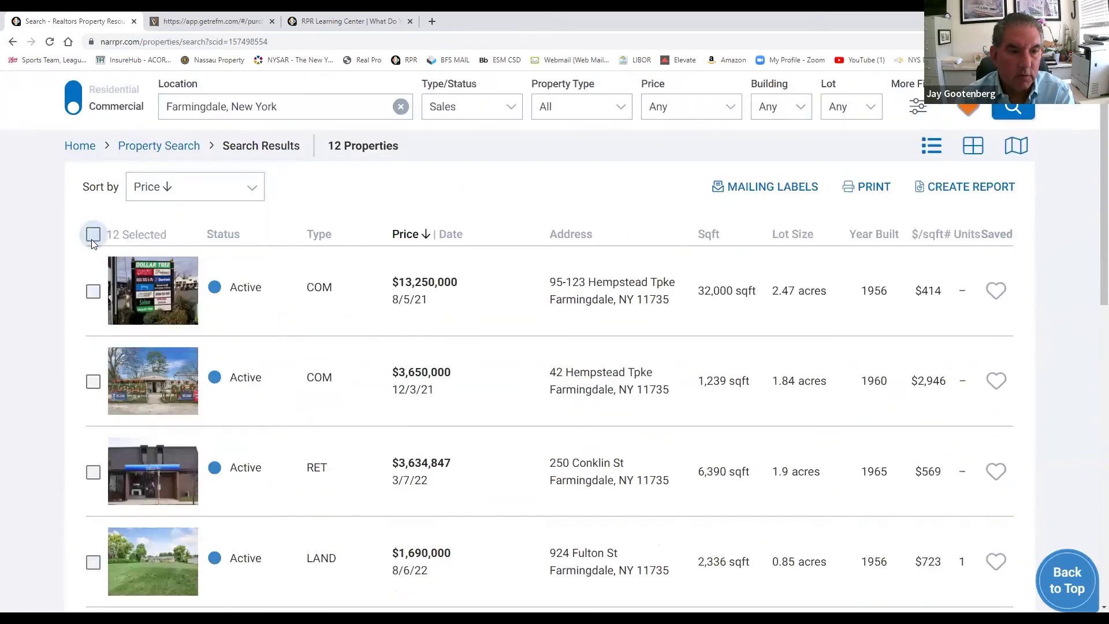
pyautogui.click(93, 234)
pyautogui.click(93, 292)
pyautogui.click(93, 381)
pyautogui.click(93, 234)
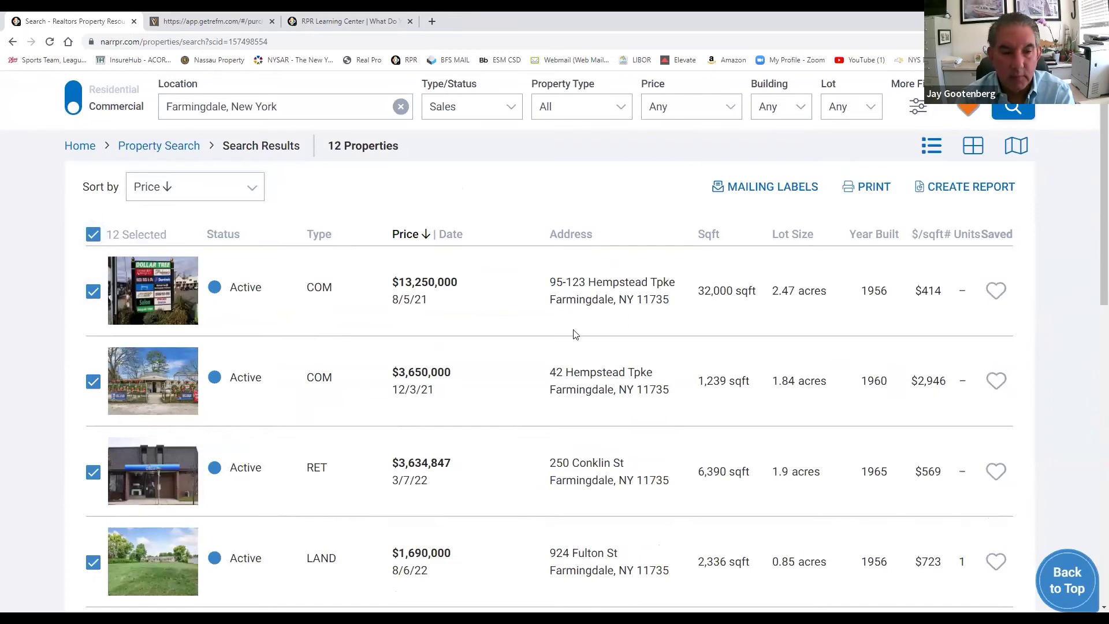
# Open the mailing label export for All Results, examine its layout, address and filter options, and close it without exporting.
pyautogui.click(774, 192)
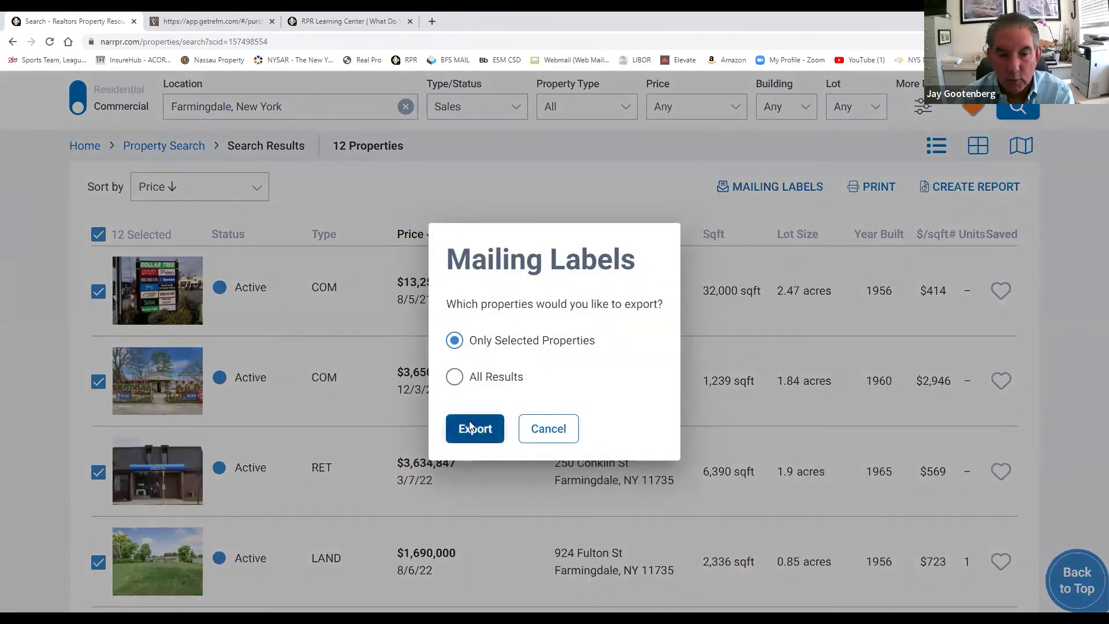
pyautogui.click(455, 376)
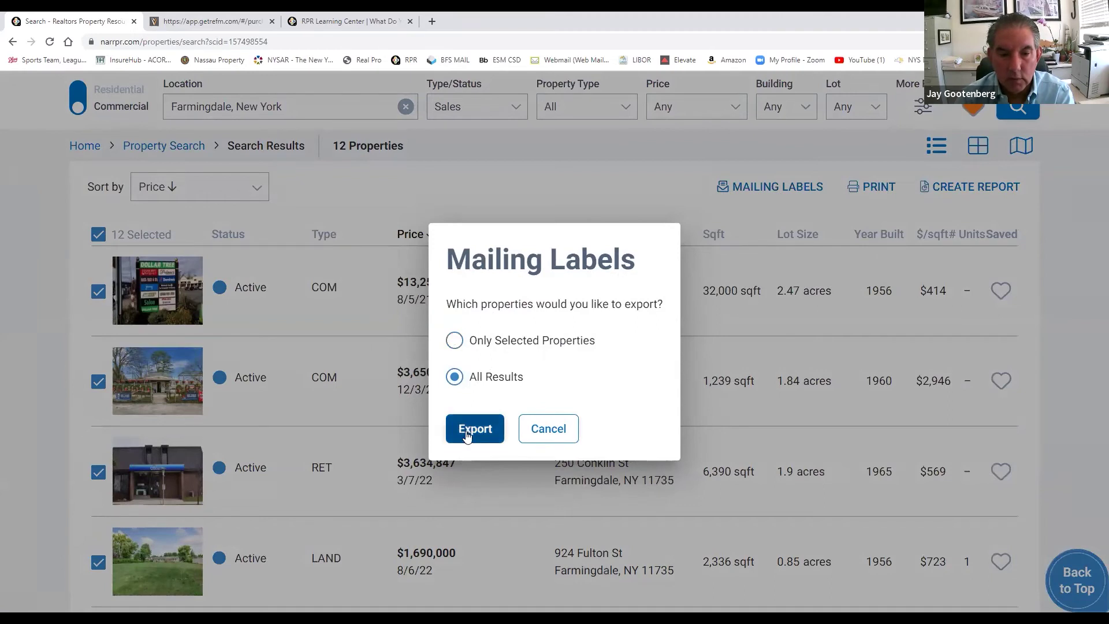
pyautogui.click(471, 432)
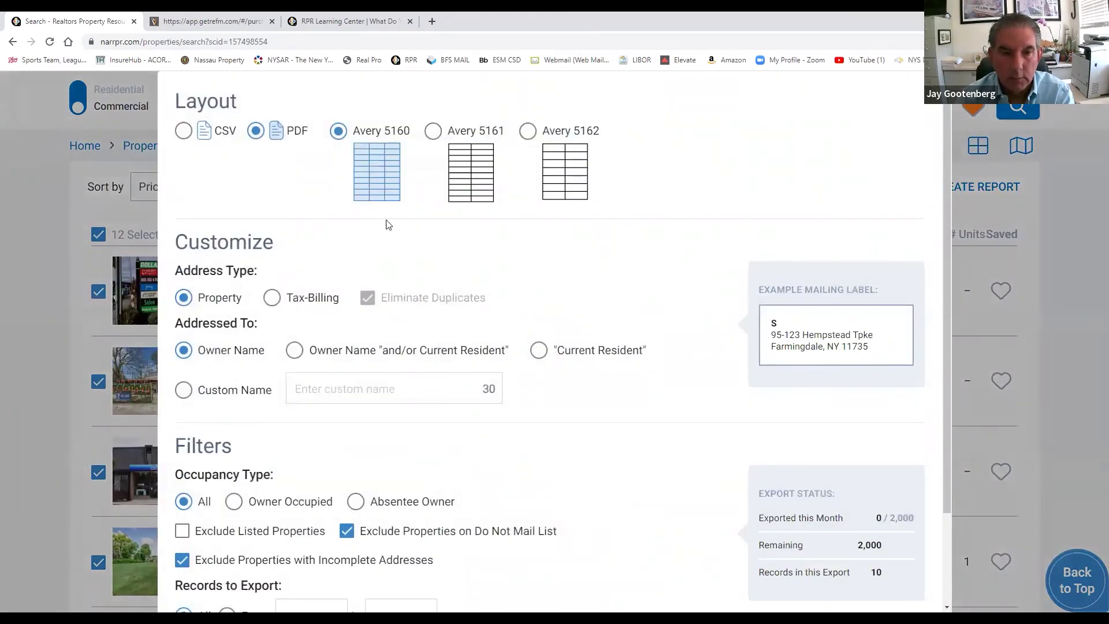
pyautogui.scroll(-2, 425, 390)
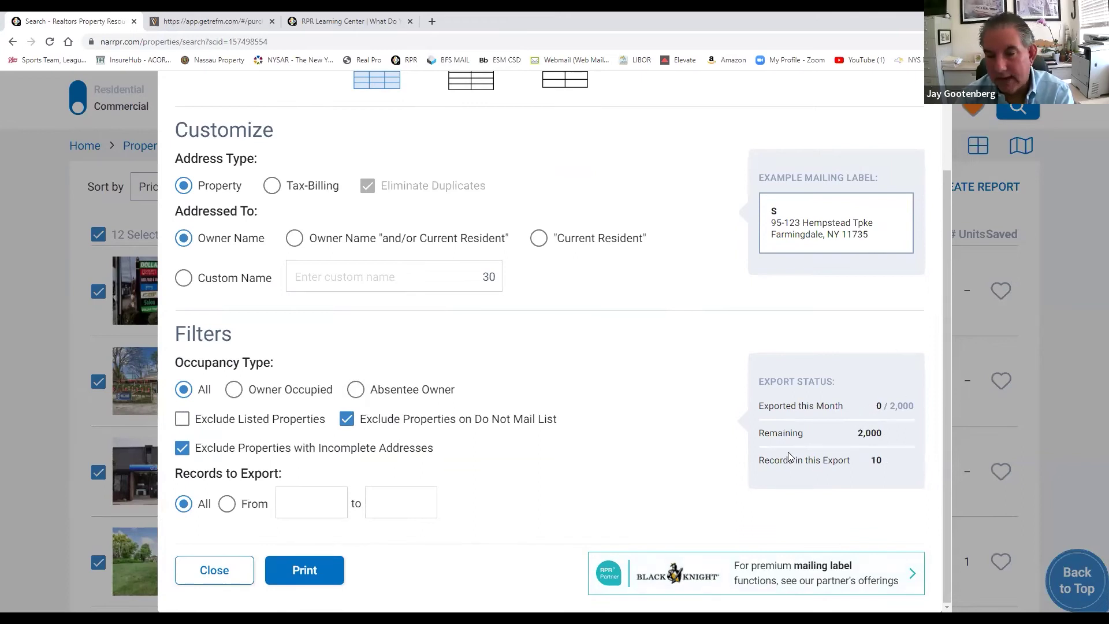
pyautogui.scroll(2, 670, 442)
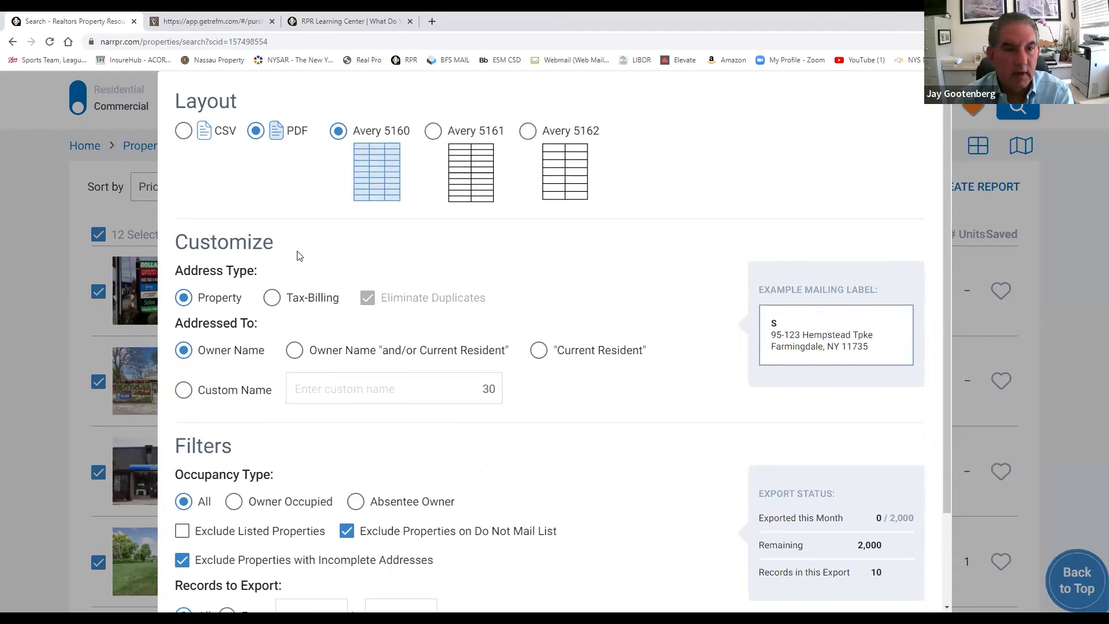
pyautogui.press('Escape')
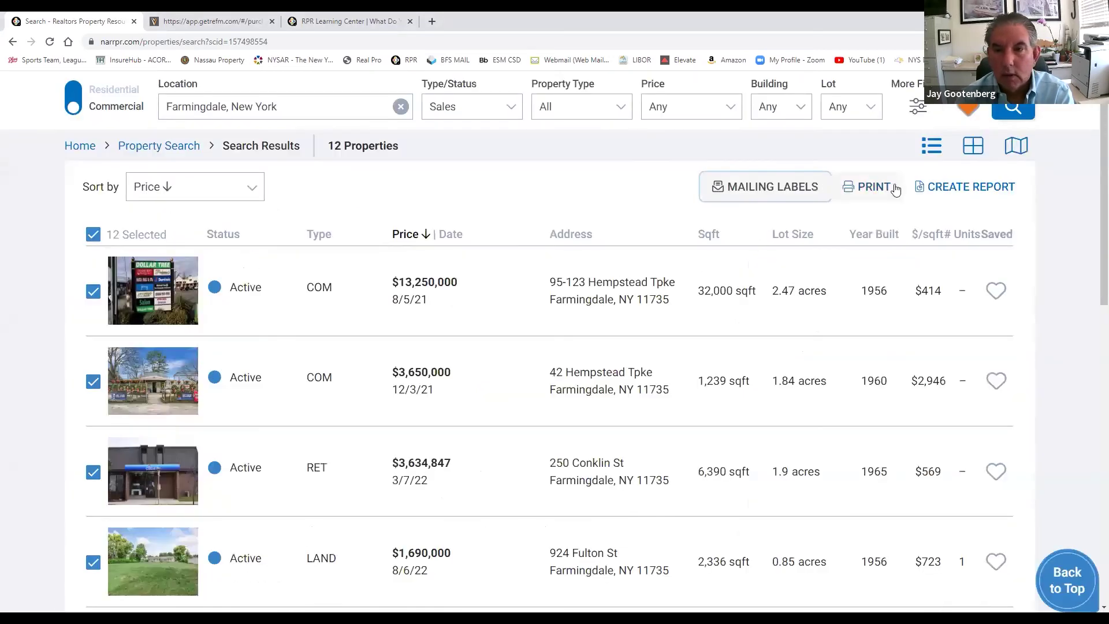
# Show the Farmingdale search results as a photo grid.
pyautogui.click(973, 146)
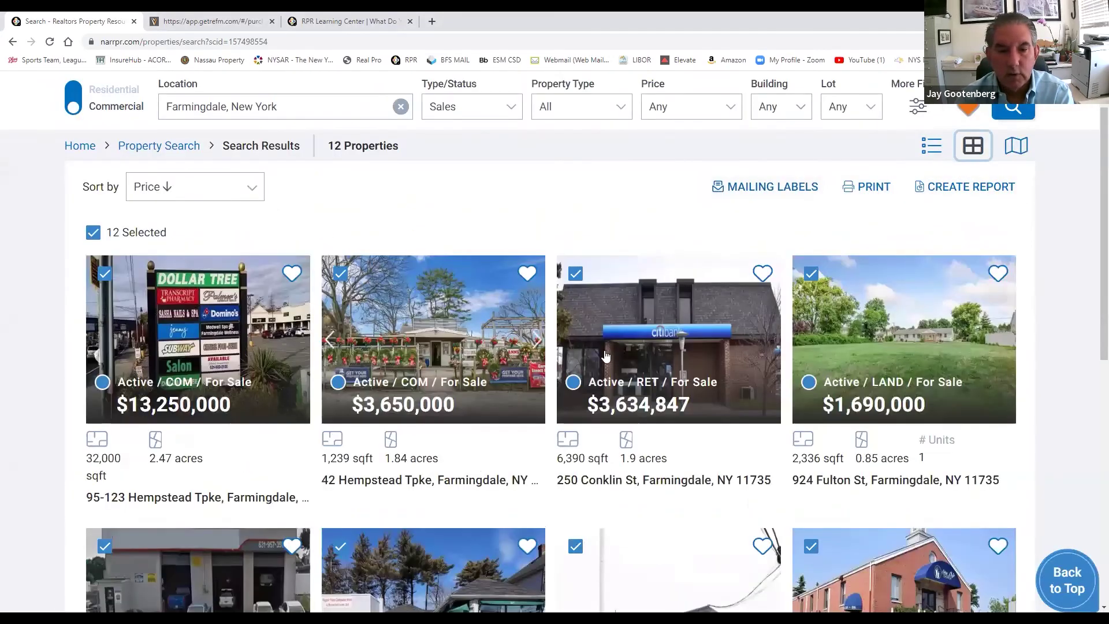
# Look through the Farmingdale listings in the photo grid, and show the same results on the map.
pyautogui.scroll(-2, 662, 368)
pyautogui.scroll(-8, 662, 368)
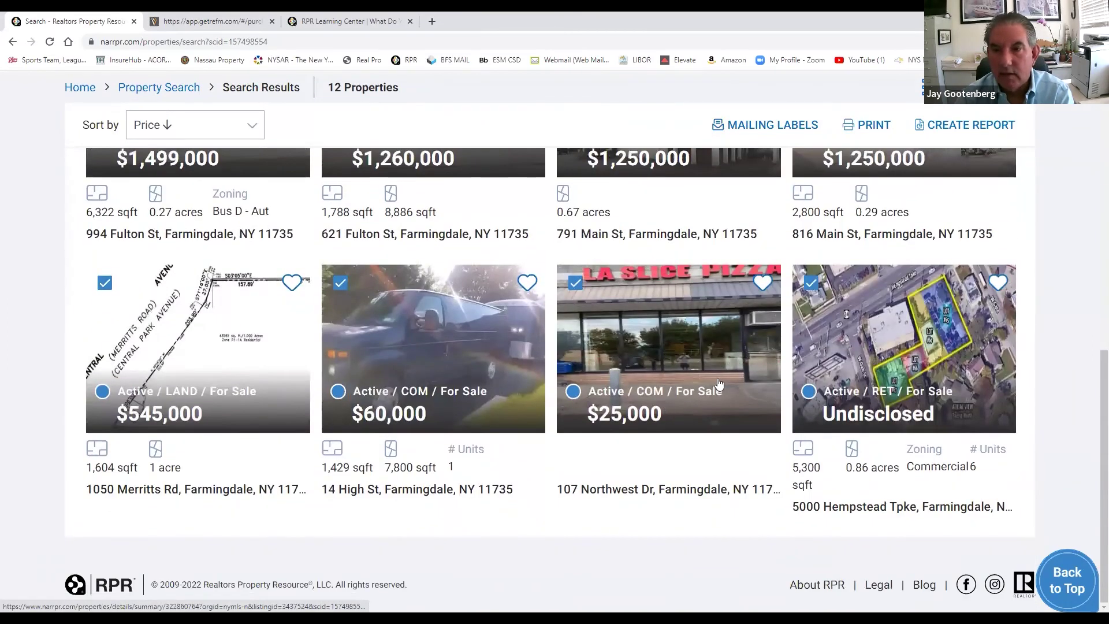
pyautogui.scroll(6, 667, 406)
pyautogui.scroll(8, 667, 406)
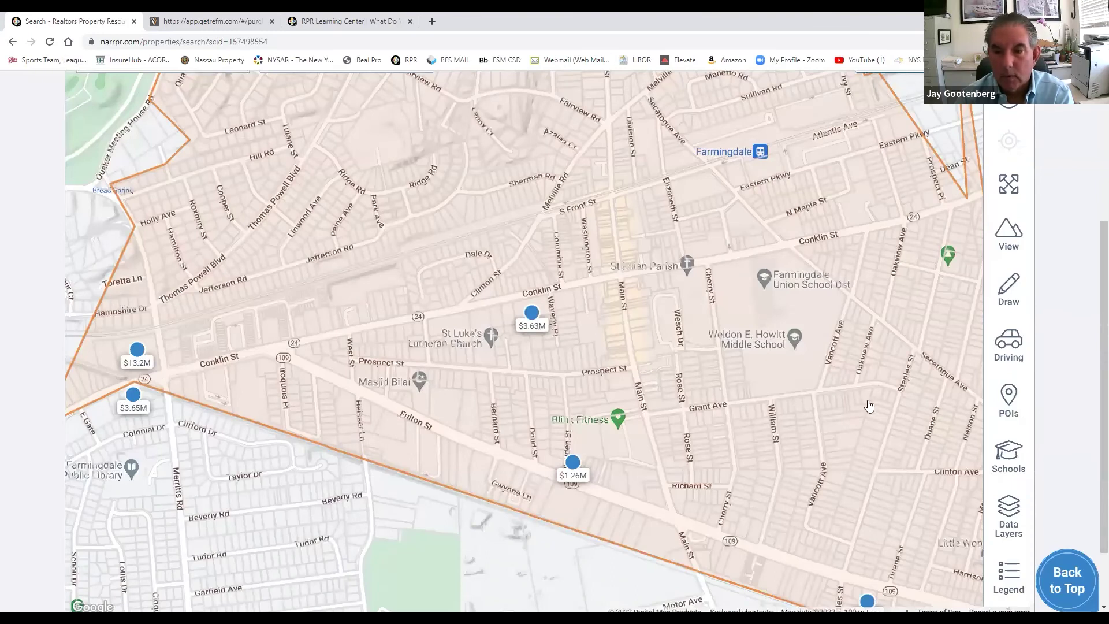
pyautogui.scroll(-2, 869, 406)
pyautogui.scroll(3, 869, 406)
pyautogui.scroll(3, 869, 406)
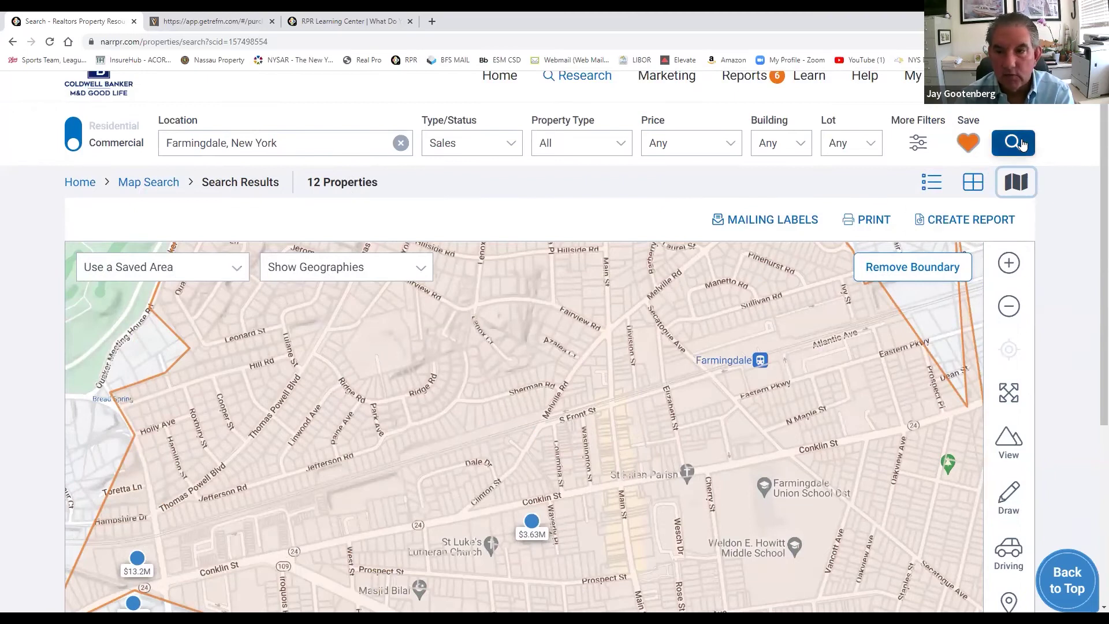
# Save the search under the name Farmingdale, New York Saved Area.
pyautogui.click(971, 144)
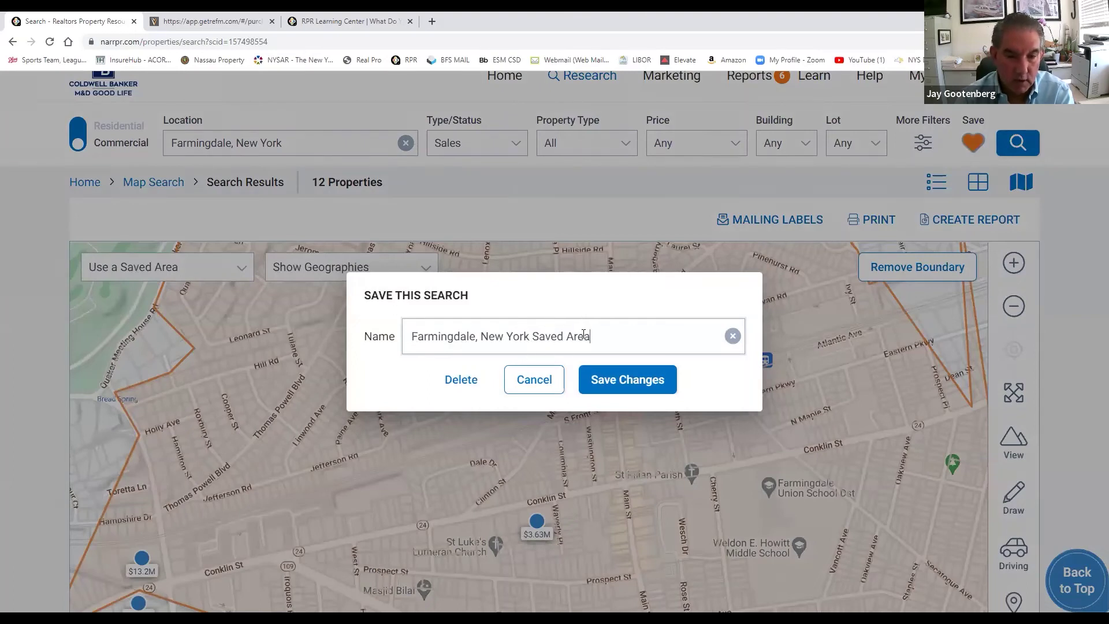
pyautogui.click(597, 382)
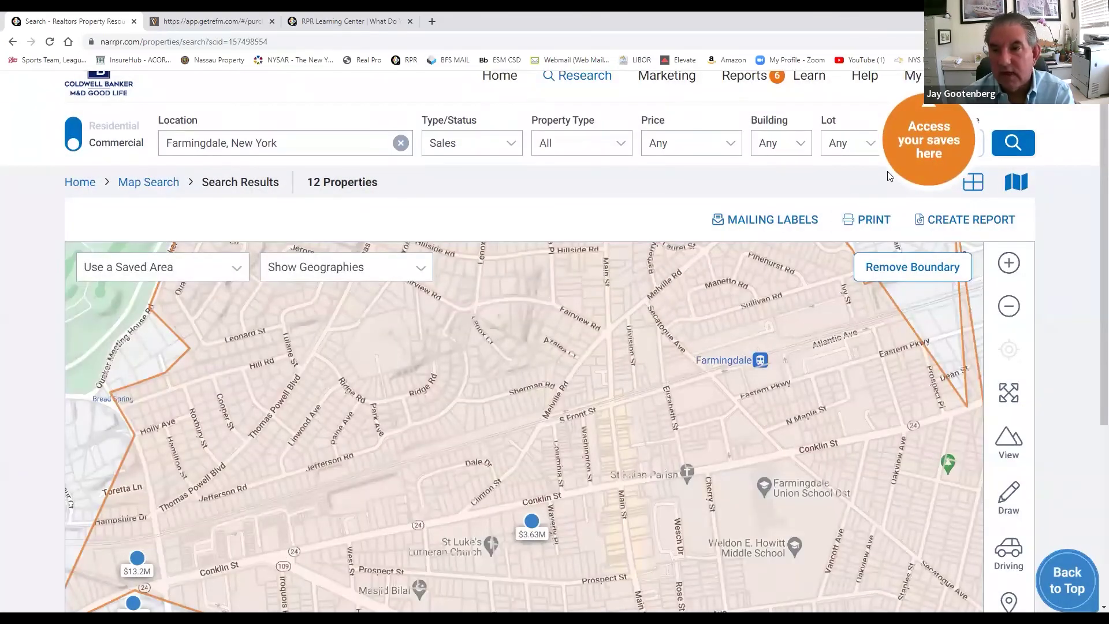
pyautogui.click(933, 129)
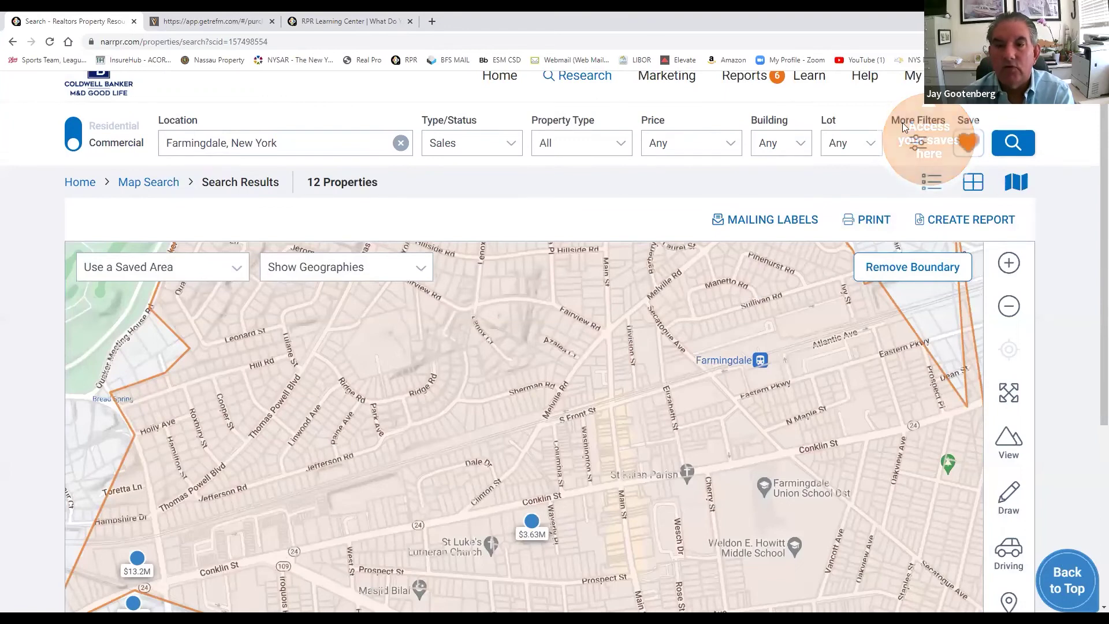
# Check where saved searches and saved properties can be accessed, and return to the Farmingdale map results.
pyautogui.click(914, 77)
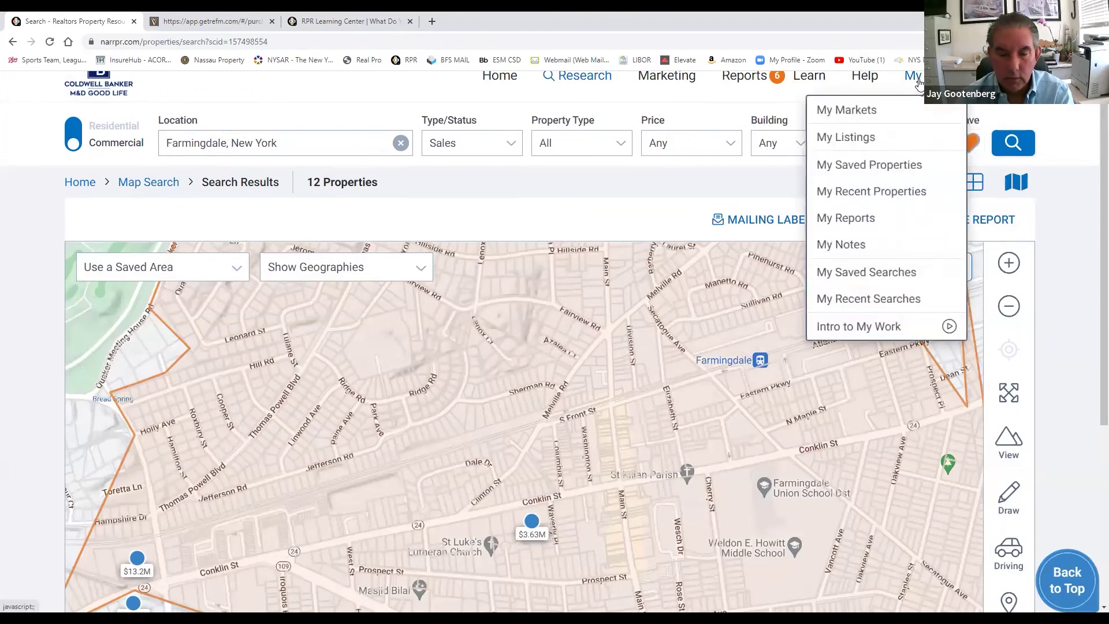
pyautogui.click(1069, 253)
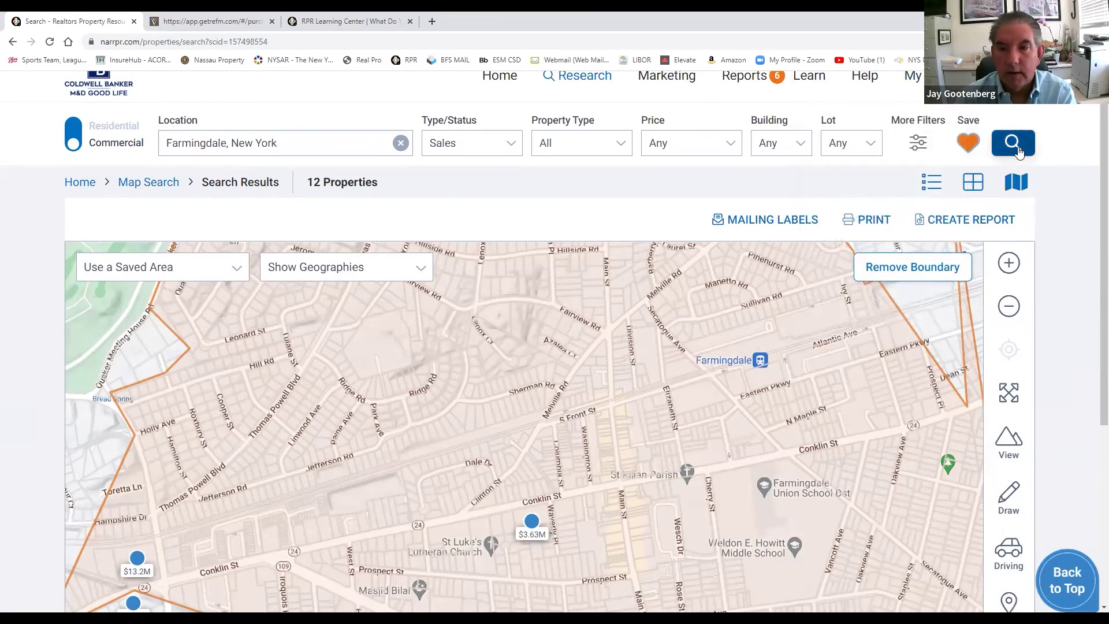
pyautogui.click(1014, 144)
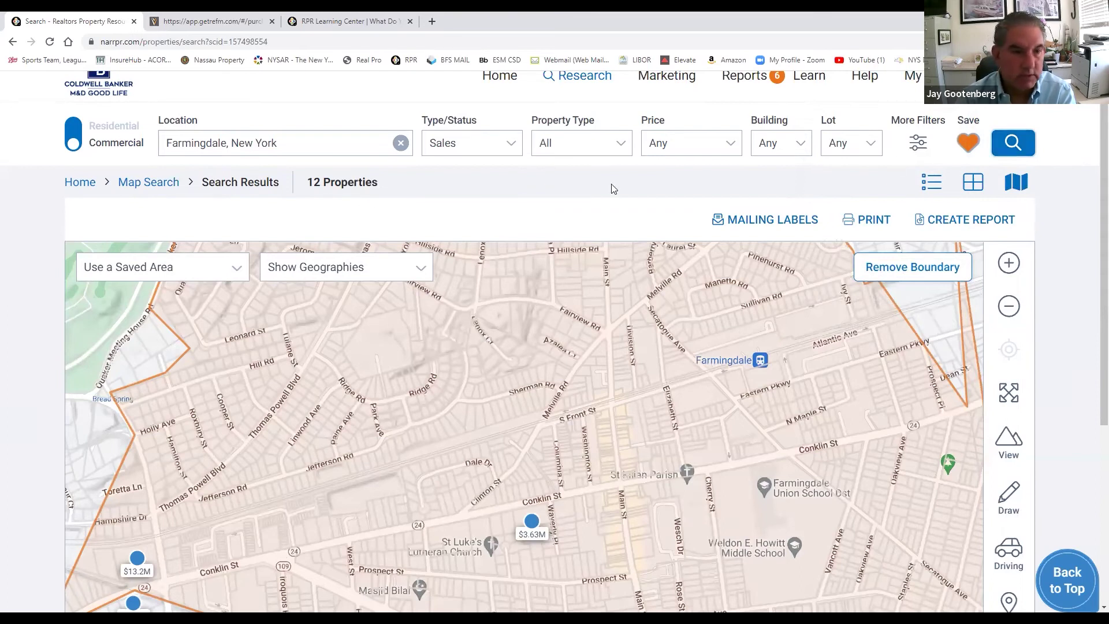
# Try to open the recent Stewart Ave search in Garden City, close the RPR Learning Center page, and reload the results.
pyautogui.scroll(1, 225, 194)
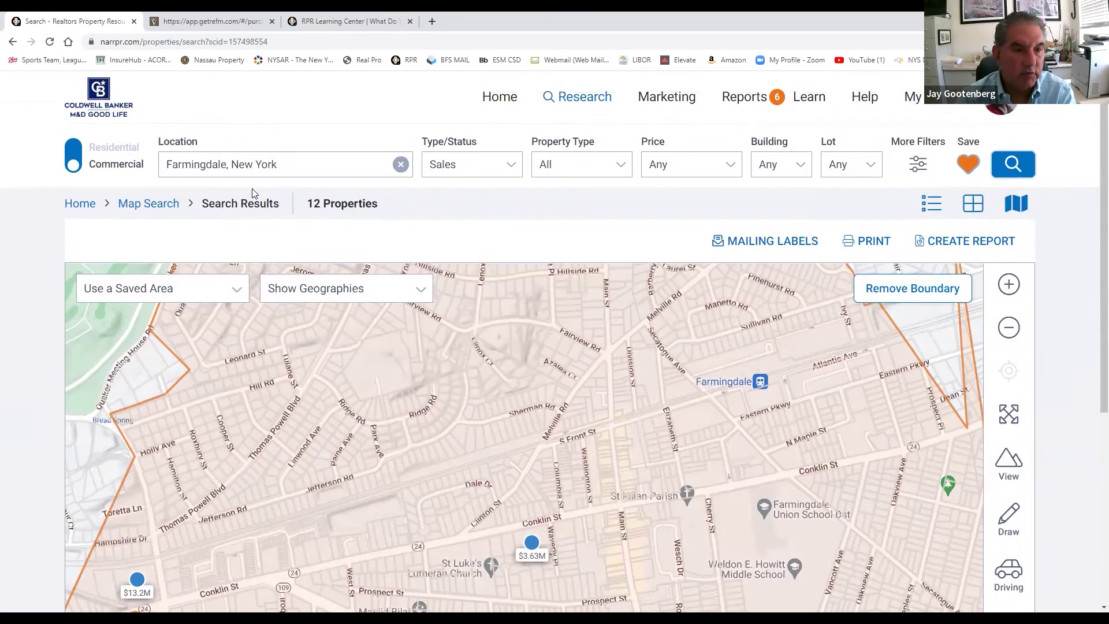
pyautogui.click(401, 165)
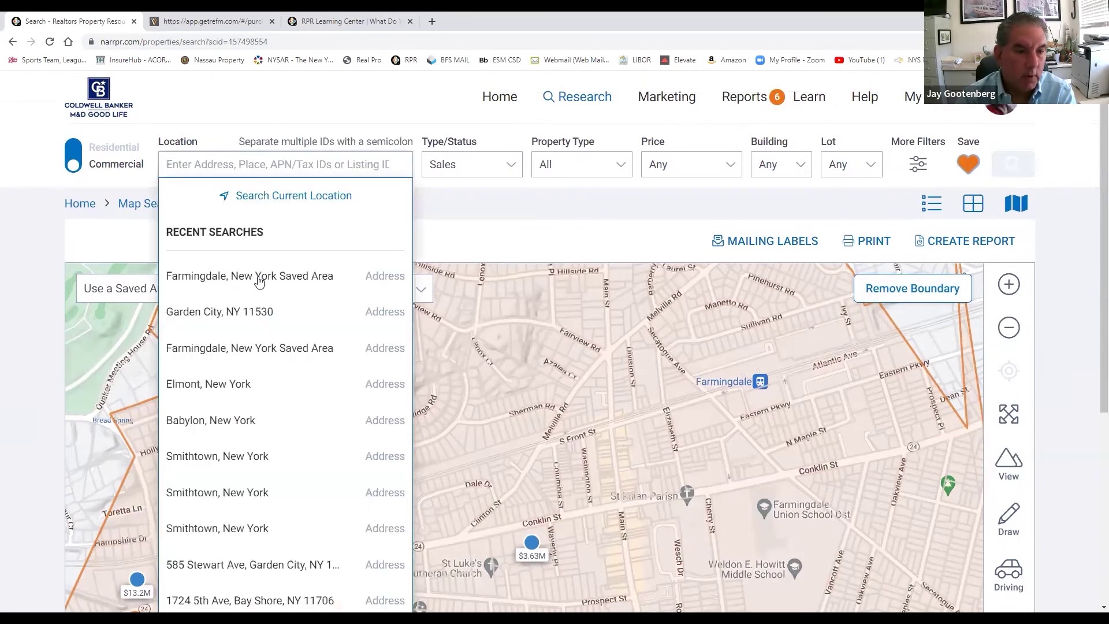
pyautogui.click(213, 564)
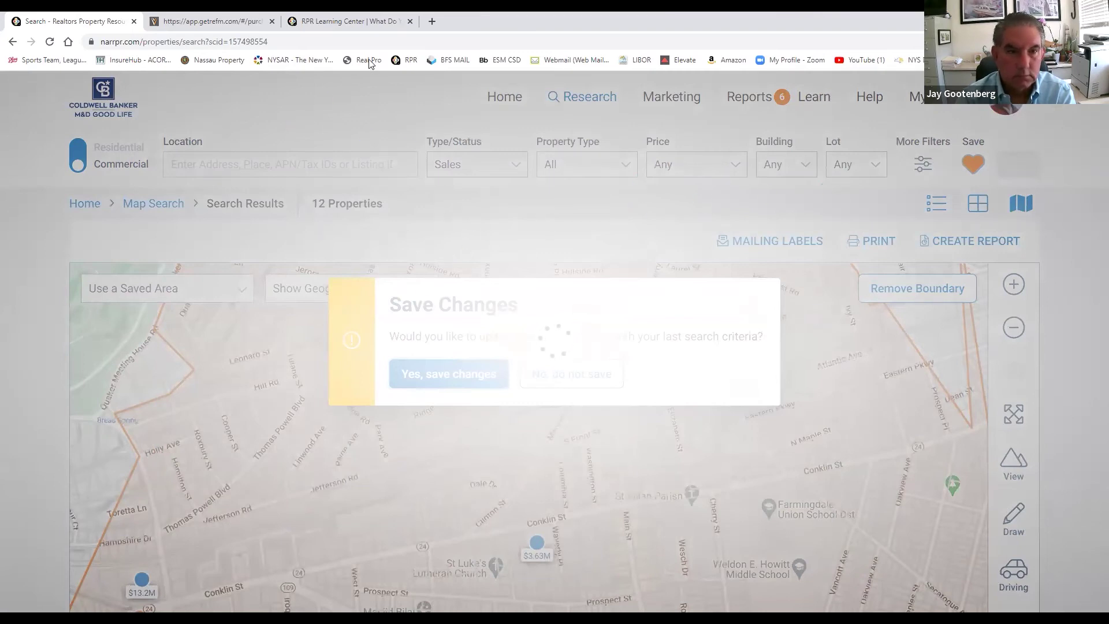
pyautogui.click(409, 22)
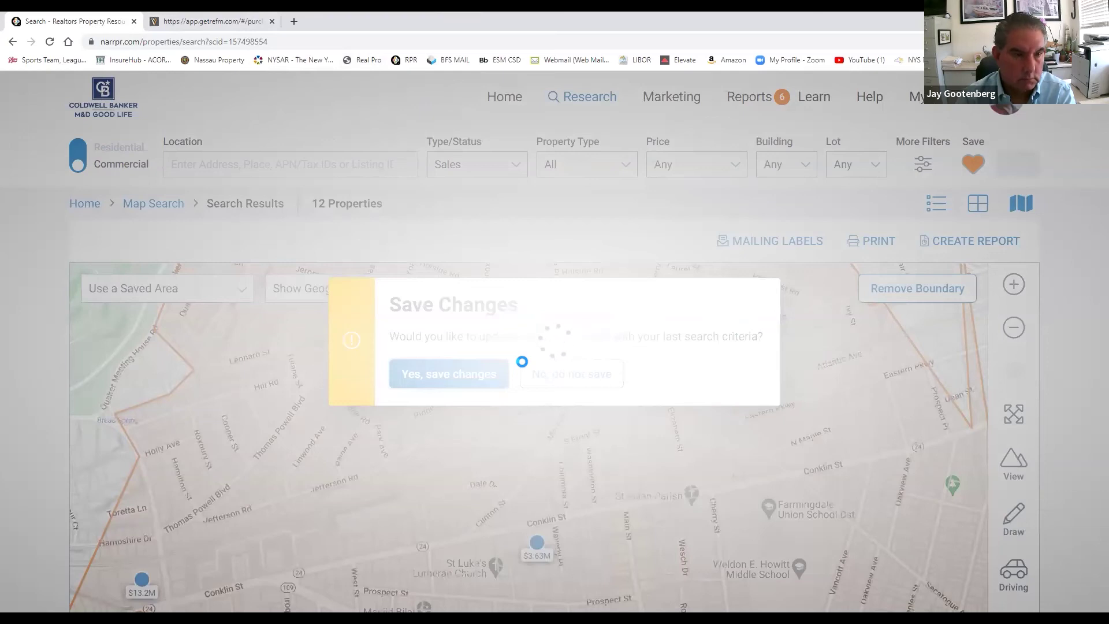
pyautogui.click(49, 42)
# Retry the recent Stewart Ave search, close the other open web page, and reload the Farmingdale results.
pyautogui.click(176, 164)
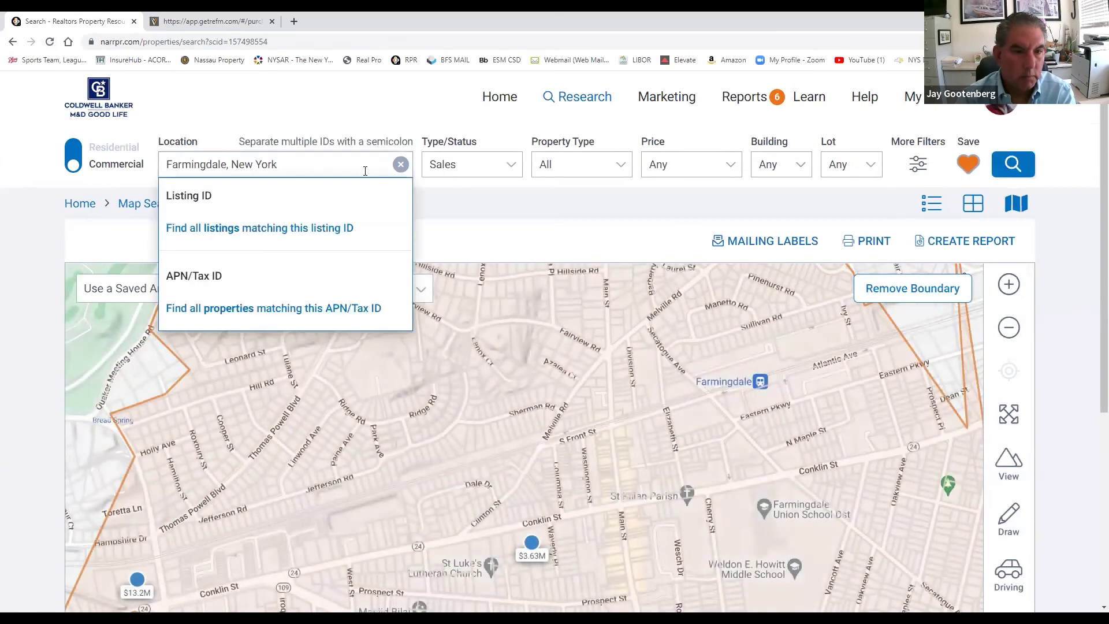
pyautogui.click(400, 165)
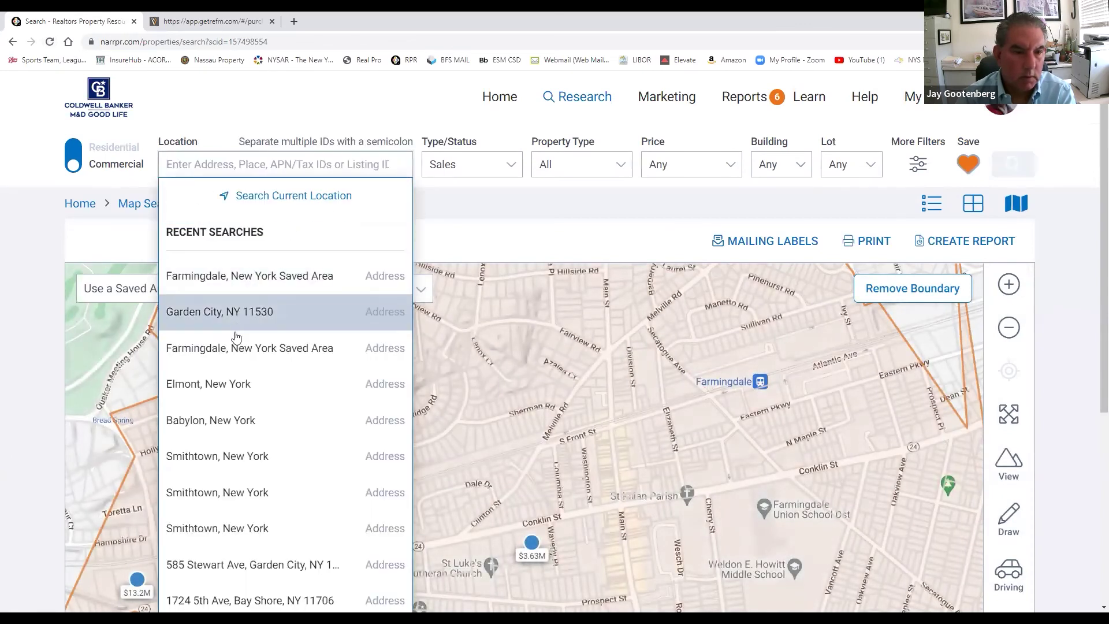
pyautogui.click(216, 564)
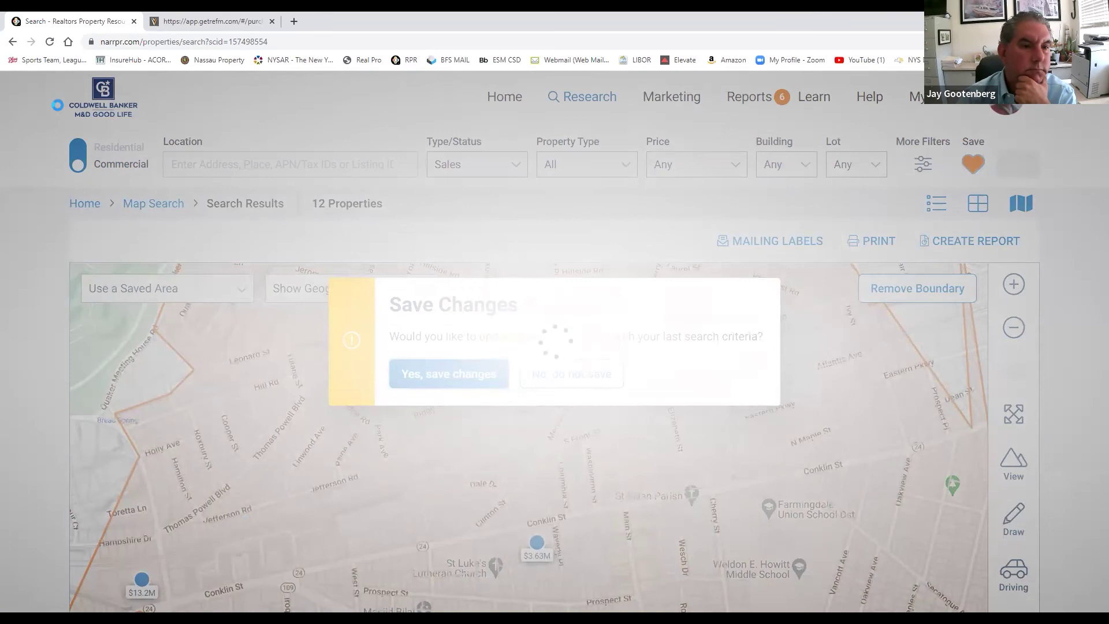
pyautogui.click(272, 22)
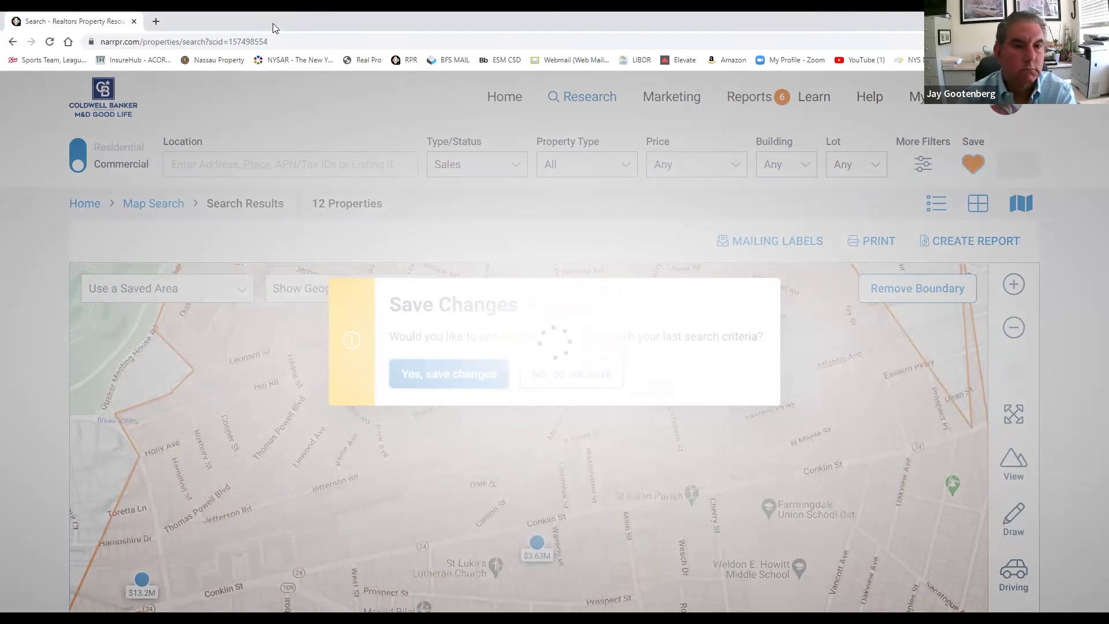
pyautogui.click(50, 41)
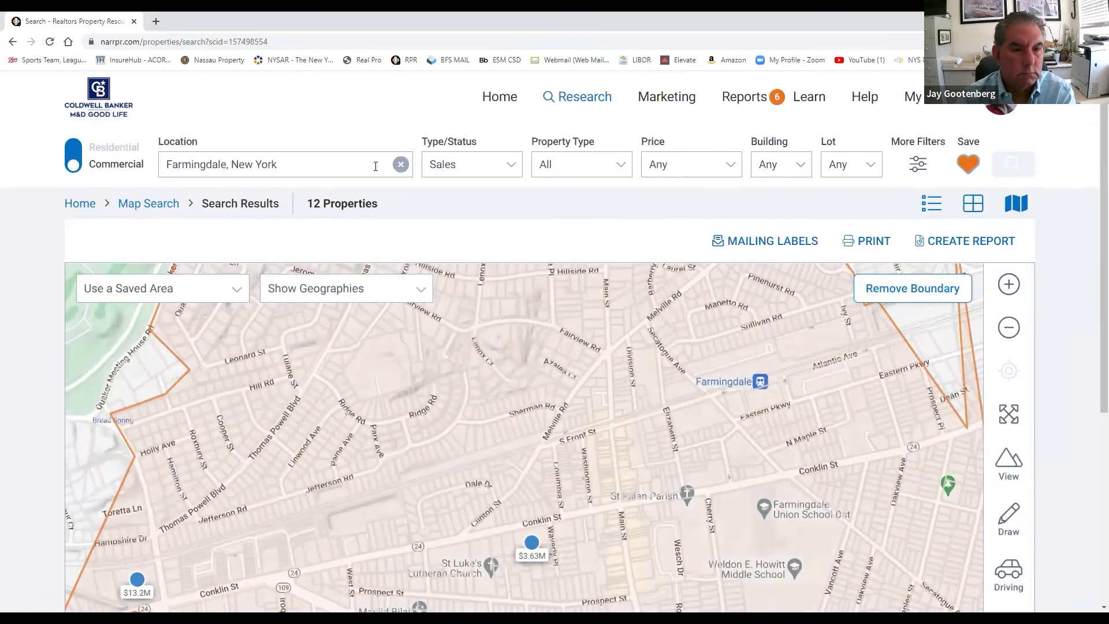
# Clear the location and try to return to the home page, and reload the search results.
pyautogui.click(400, 165)
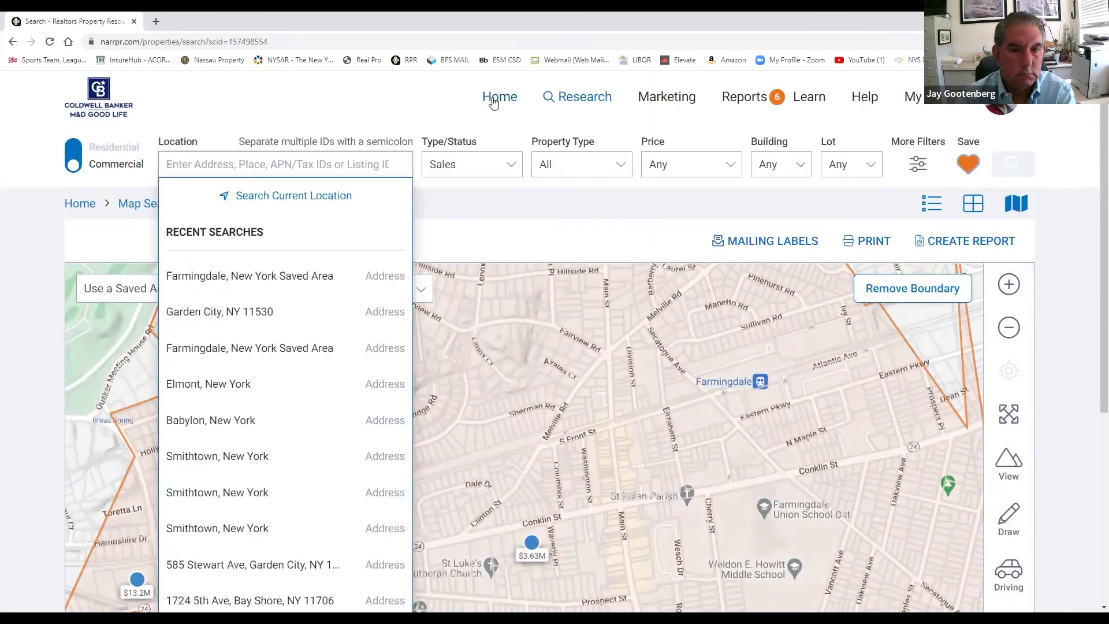
pyautogui.click(491, 97)
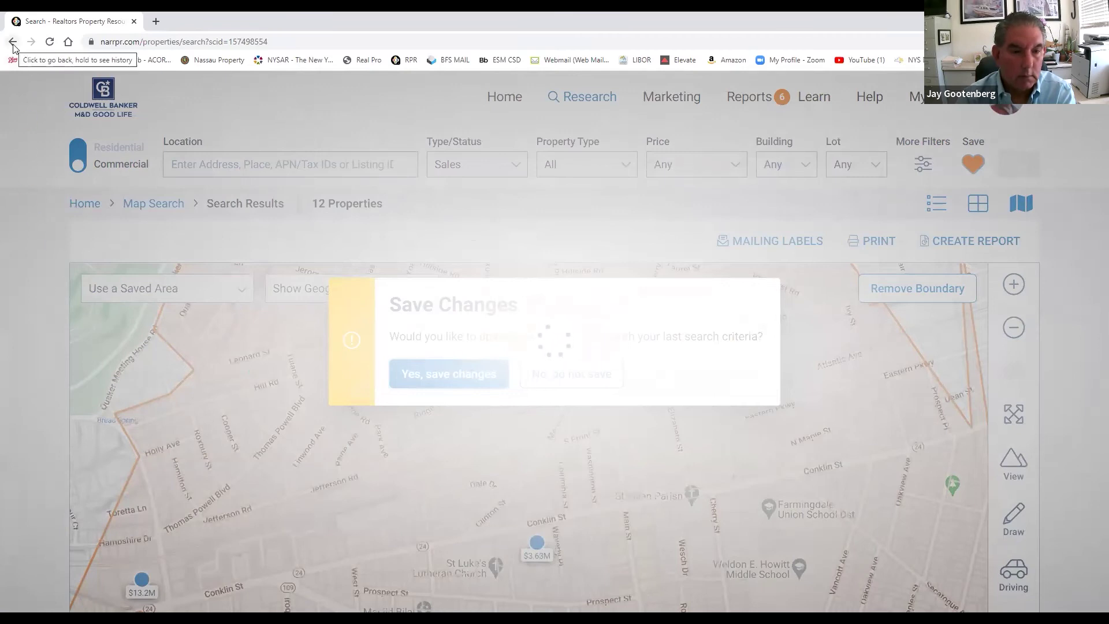
pyautogui.click(50, 43)
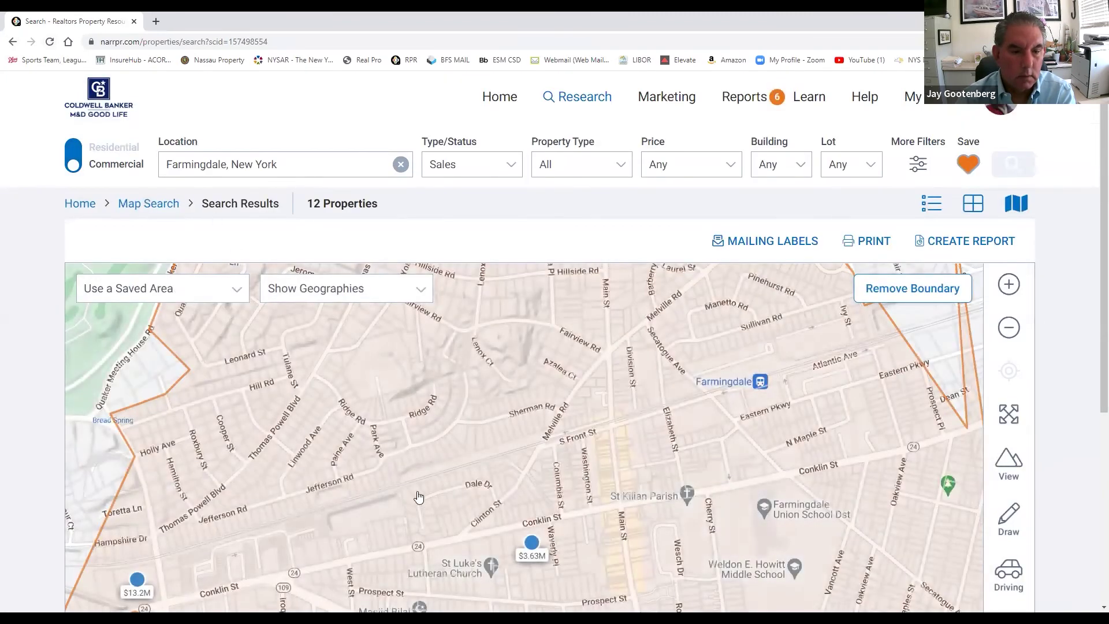
# Open the full details of the $3.63M Citibank property on Conklin St from the map.
pyautogui.click(532, 543)
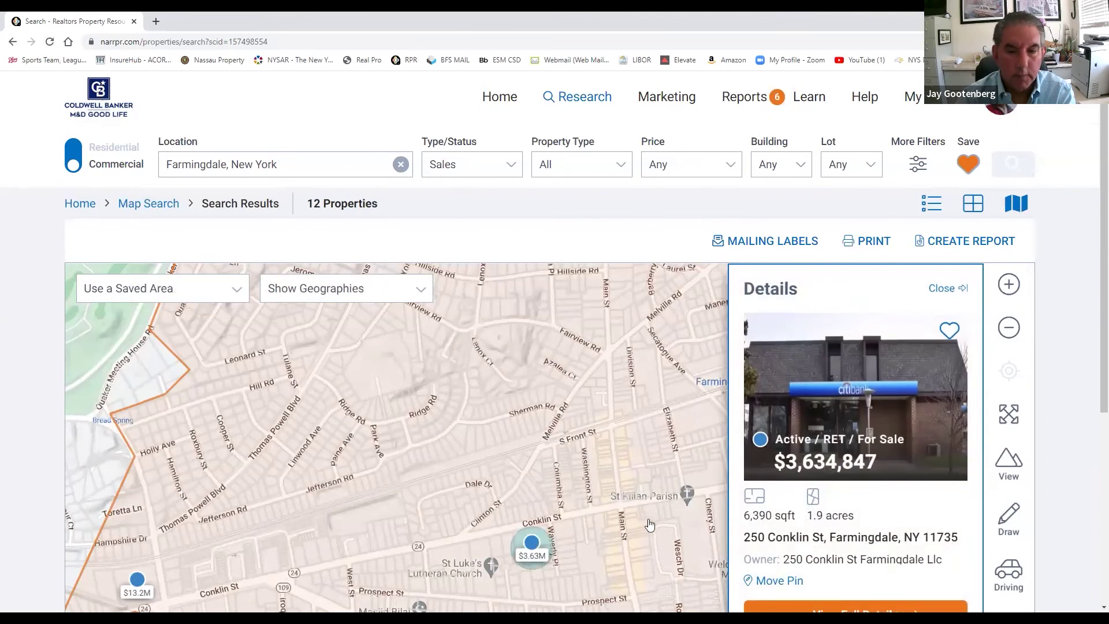
pyautogui.click(769, 607)
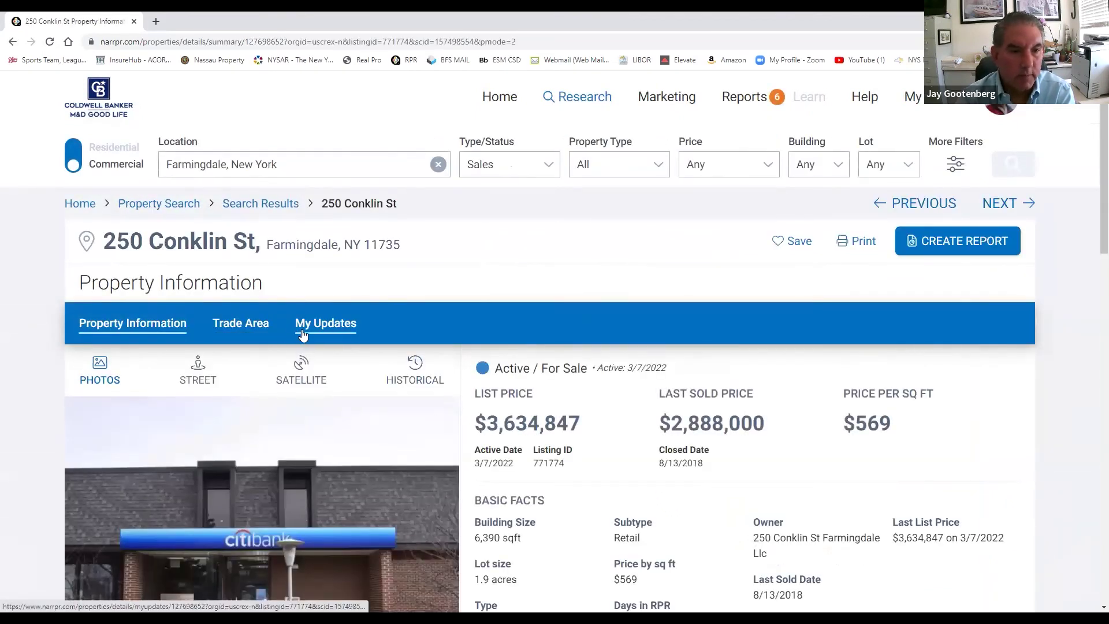
pyautogui.scroll(-2, 312, 337)
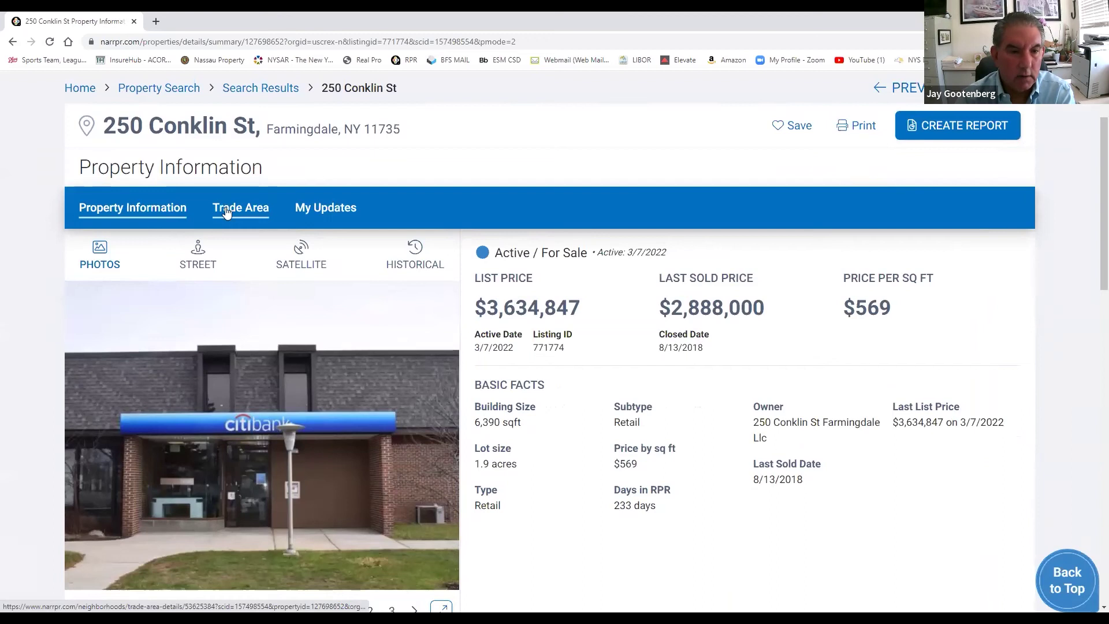
# Open the property's trade area information and examine its demographics, nearby trade areas and consumer segmentation.
pyautogui.scroll(-3, 338, 301)
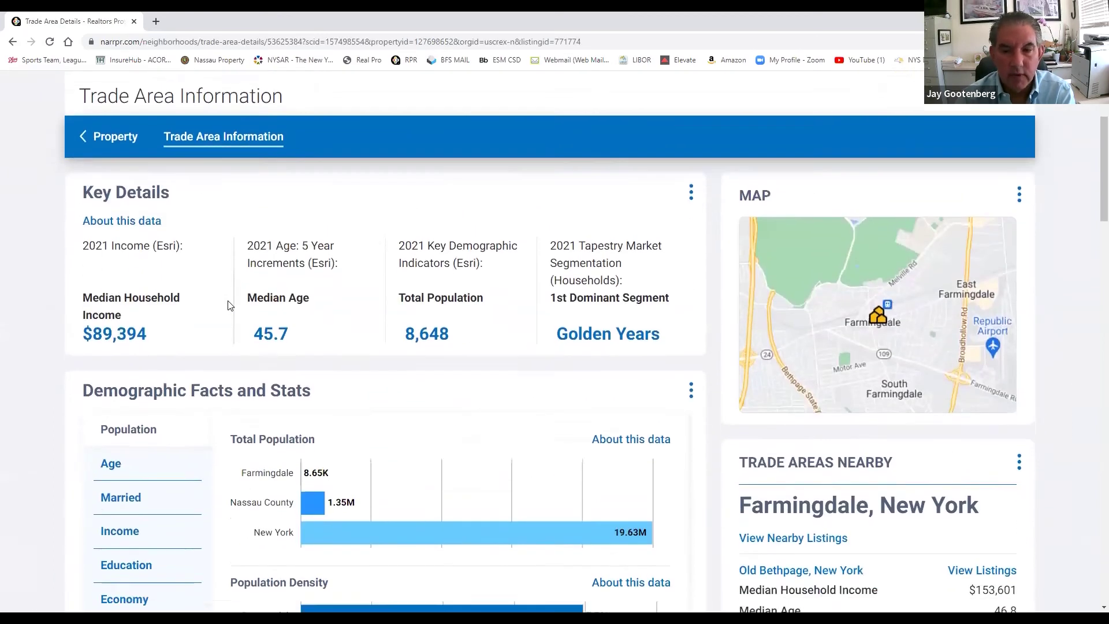
pyautogui.scroll(-4, 338, 300)
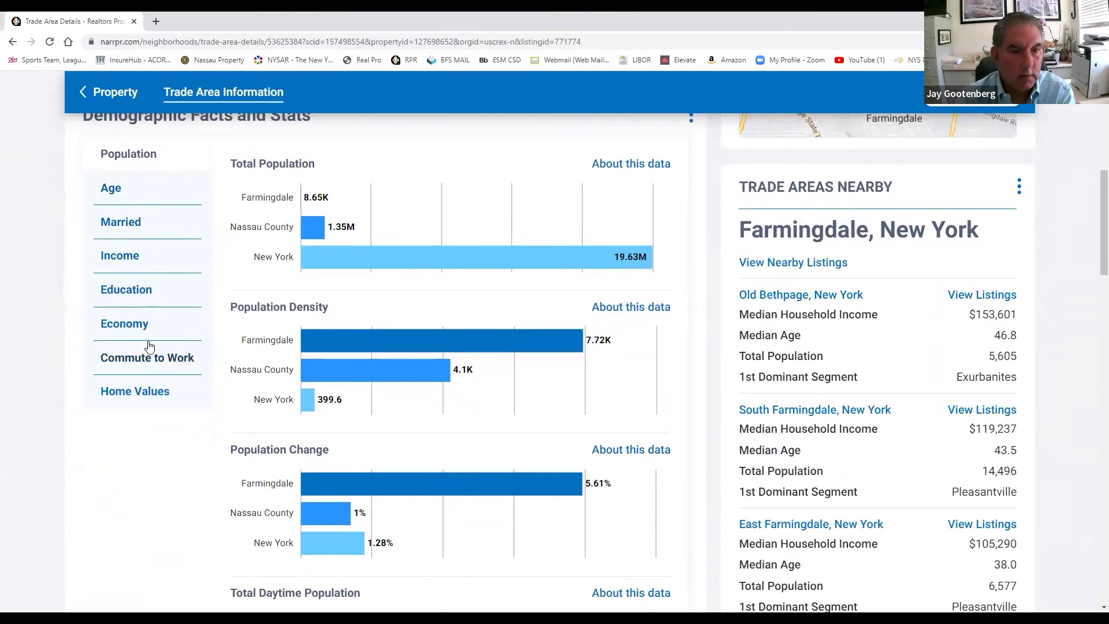
pyautogui.scroll(-11, 284, 345)
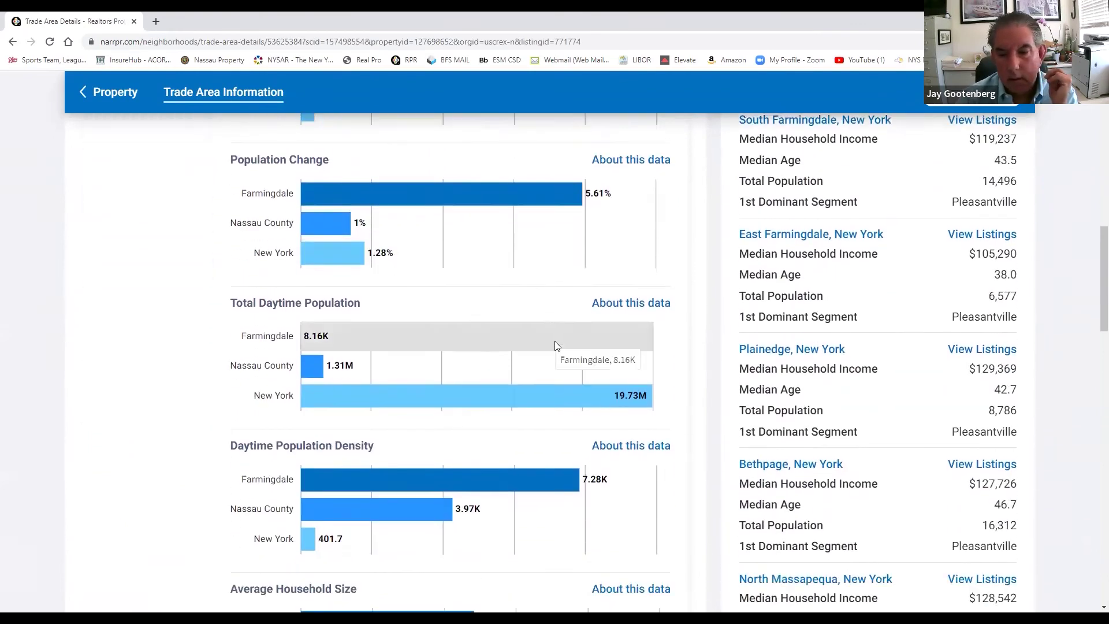
pyautogui.scroll(-4, 558, 345)
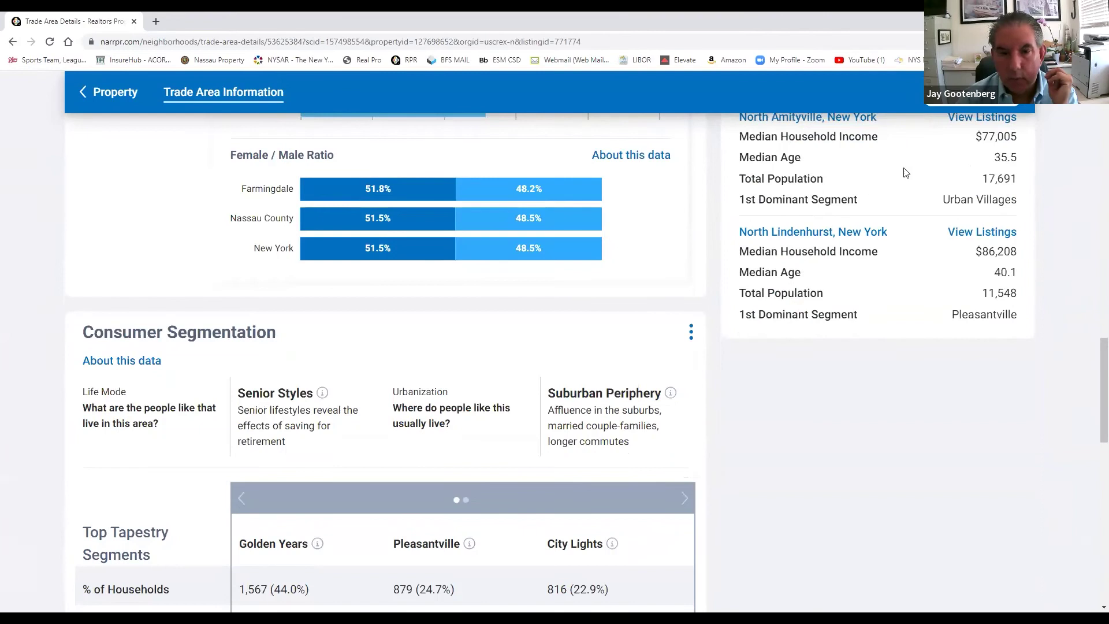
pyautogui.scroll(-5, 206, 422)
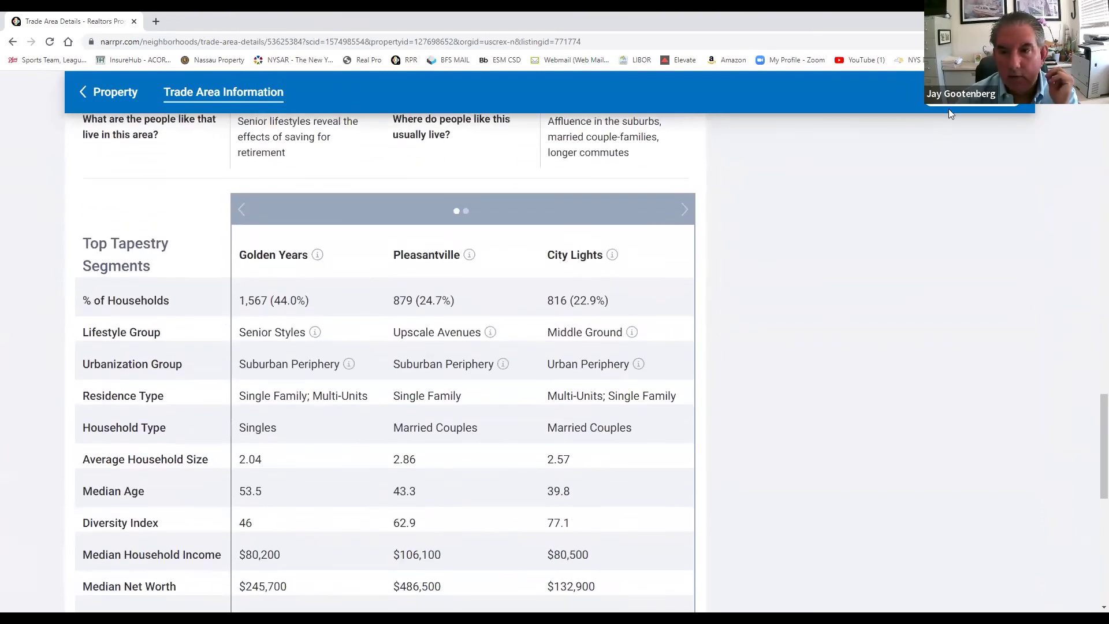
# Create and run a Trade Area Report for Farmingdale, New York, and dismiss the report generation message.
pyautogui.click(953, 107)
pyautogui.scroll(-7, 480, 221)
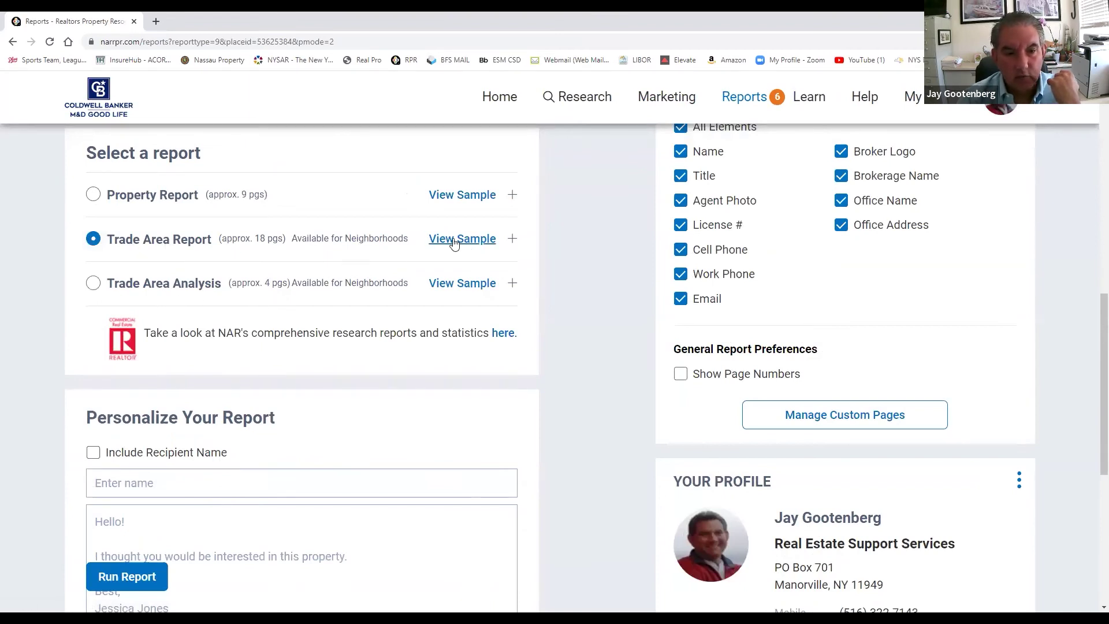
pyautogui.click(107, 579)
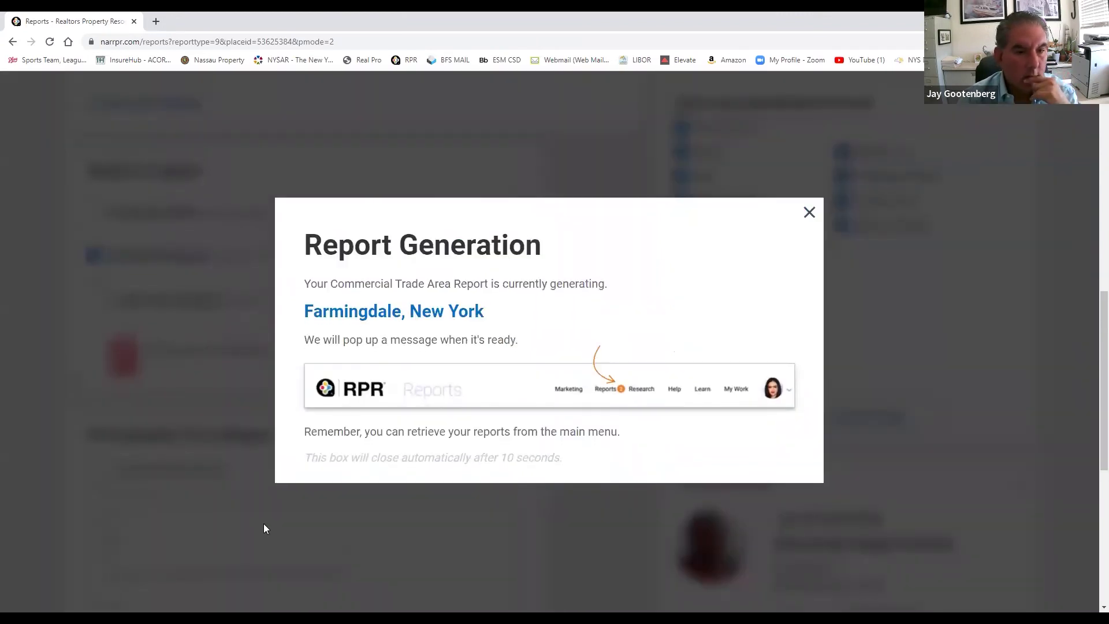
pyautogui.click(808, 215)
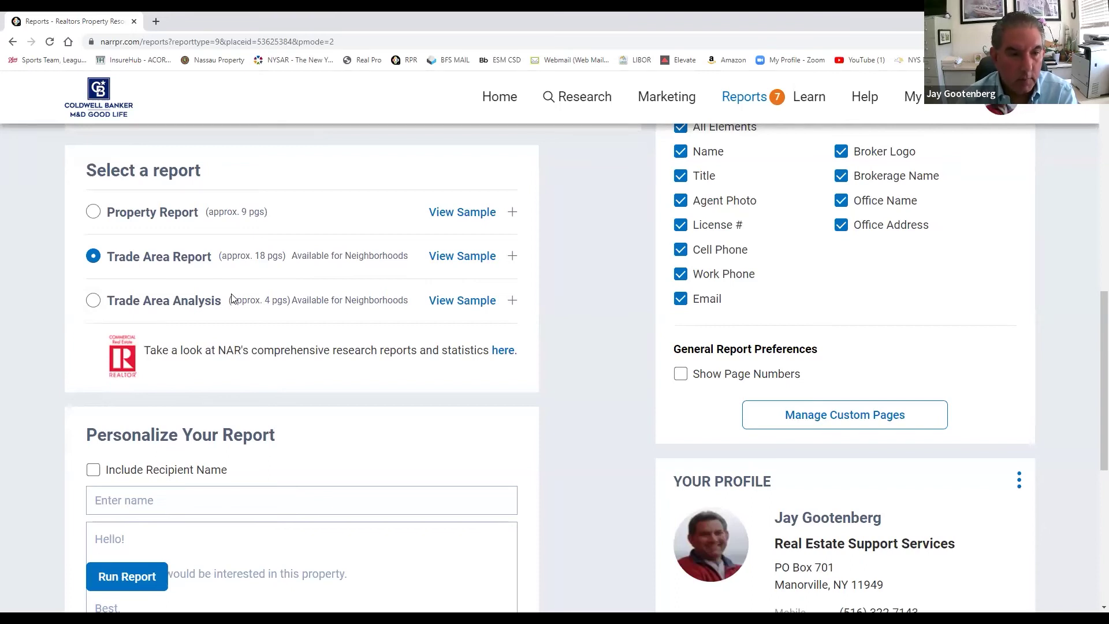
# Select the Trade Area Analysis report, exclude all three custom pages, and try to run it.
pyautogui.click(93, 302)
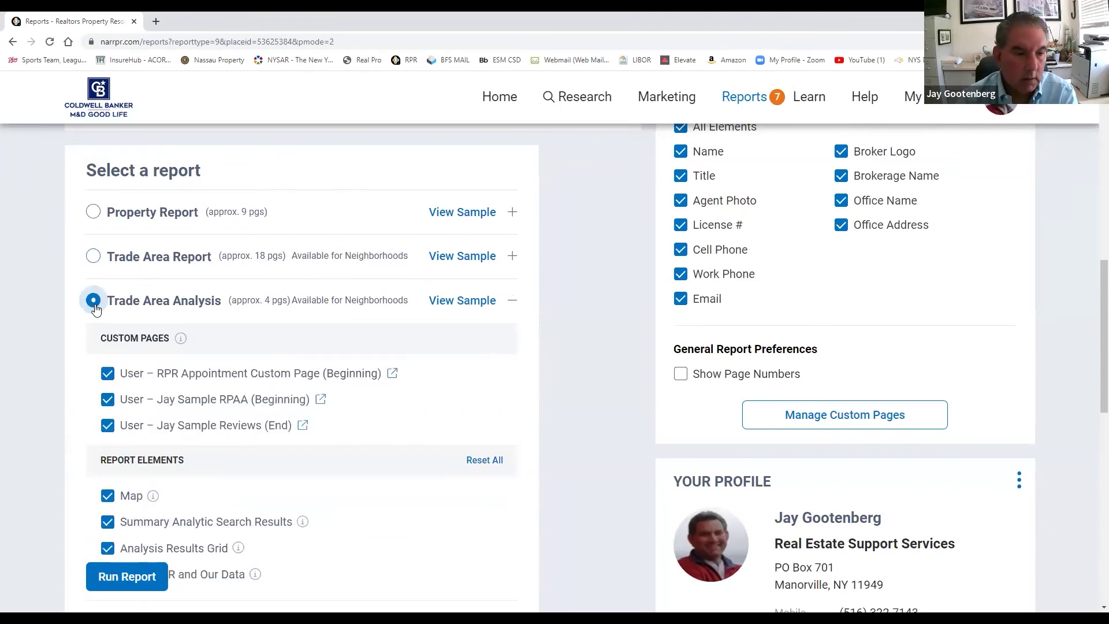
pyautogui.scroll(-1, 147, 337)
pyautogui.click(109, 318)
pyautogui.click(108, 341)
pyautogui.click(107, 367)
pyautogui.scroll(-2, 225, 353)
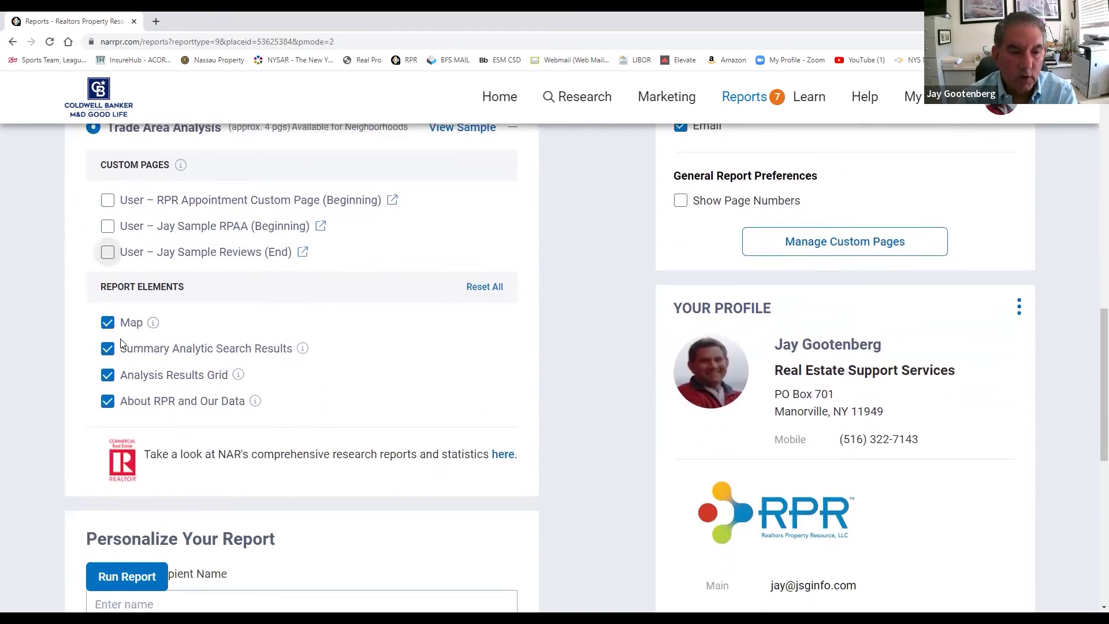
pyautogui.click(139, 577)
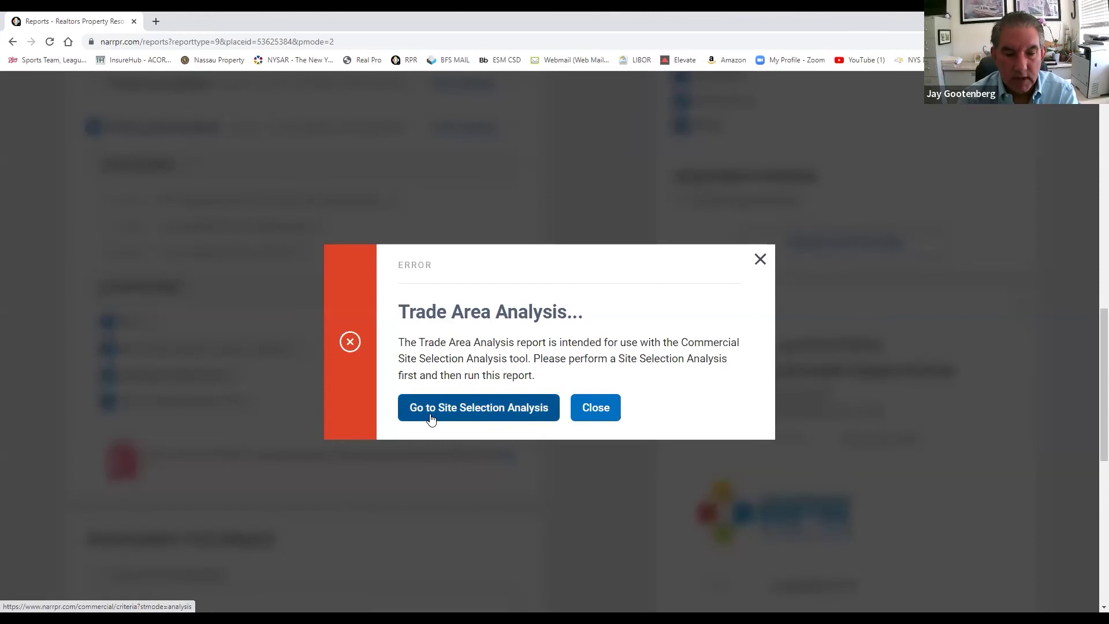
# Open the Site Selection Analysis and set the broad search area to Garden City, New York.
pyautogui.click(459, 414)
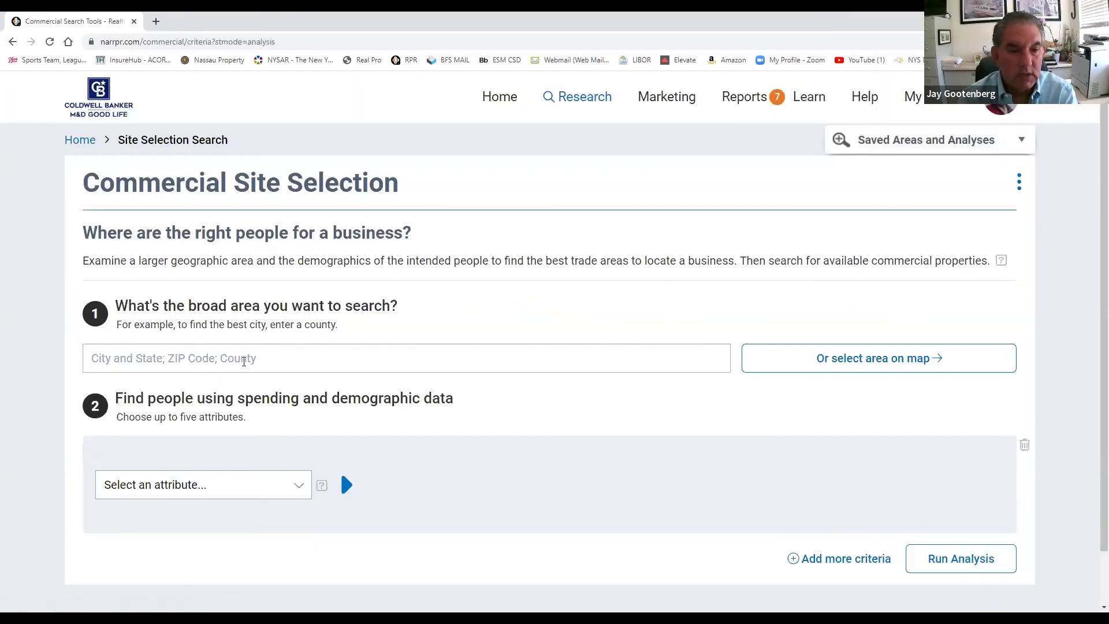
pyautogui.click(187, 357)
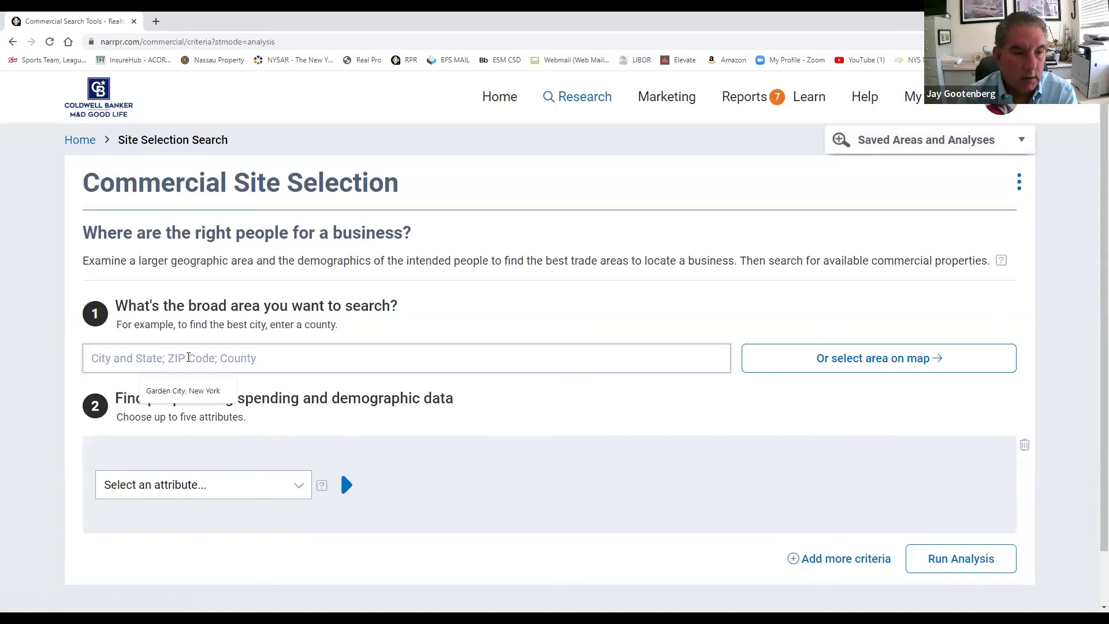
pyautogui.click(183, 391)
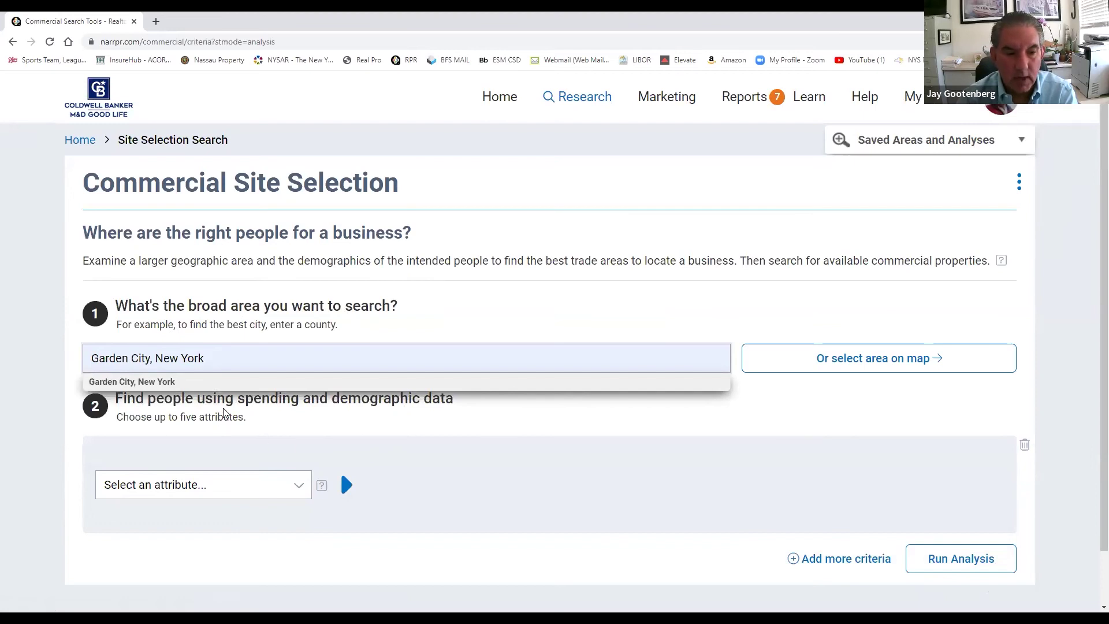
pyautogui.click(381, 382)
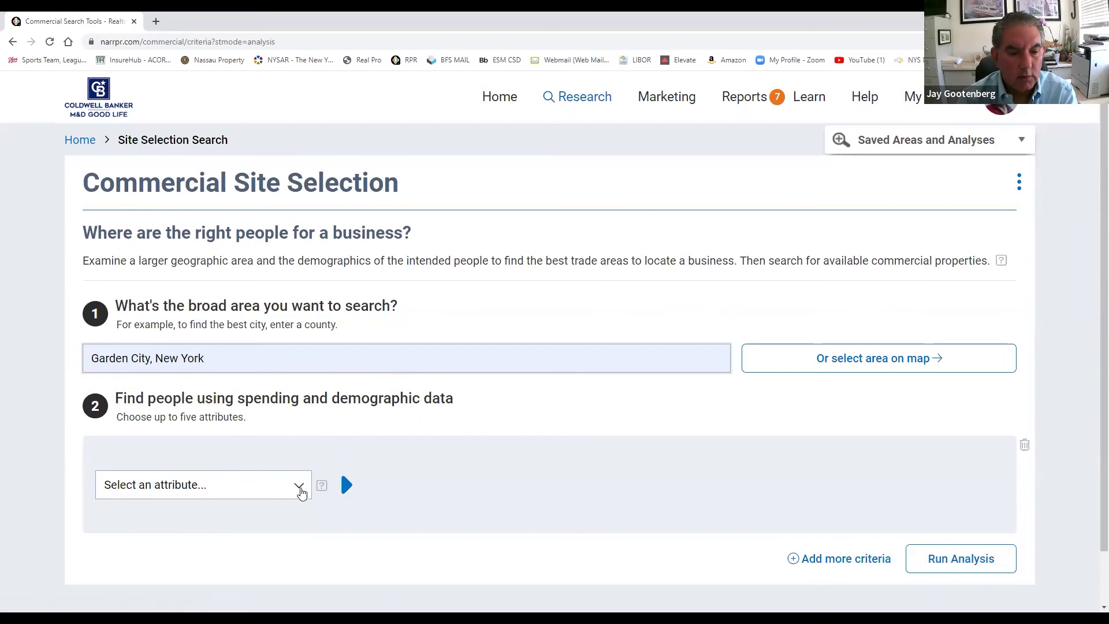
# Set the demographic criteria to Who They Are, Income, including only Average Household Income.
pyautogui.click(298, 488)
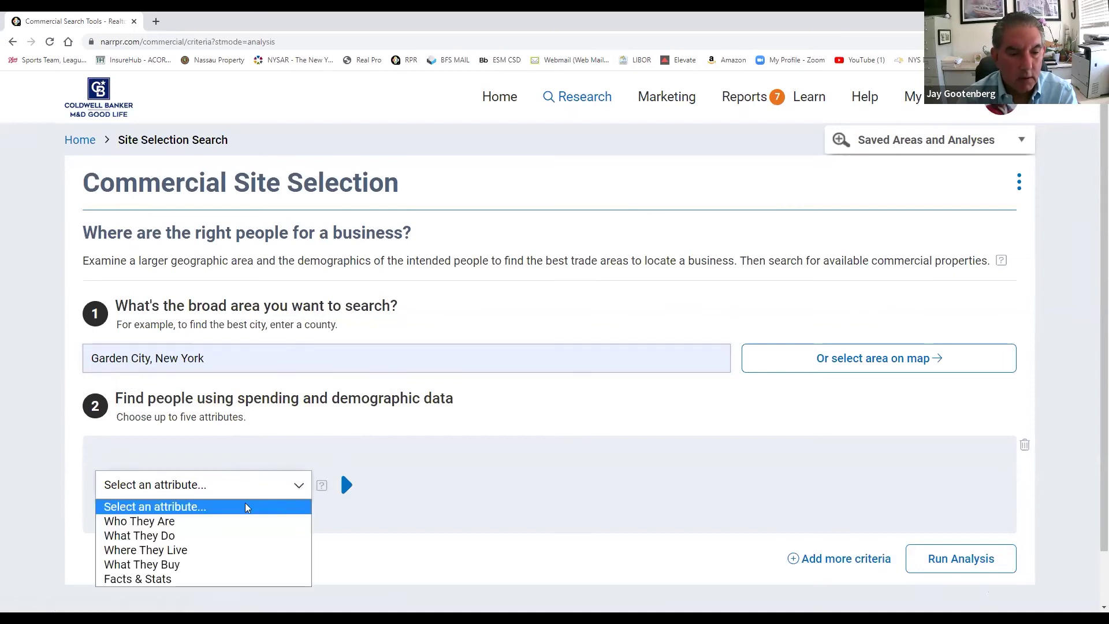
pyautogui.click(170, 523)
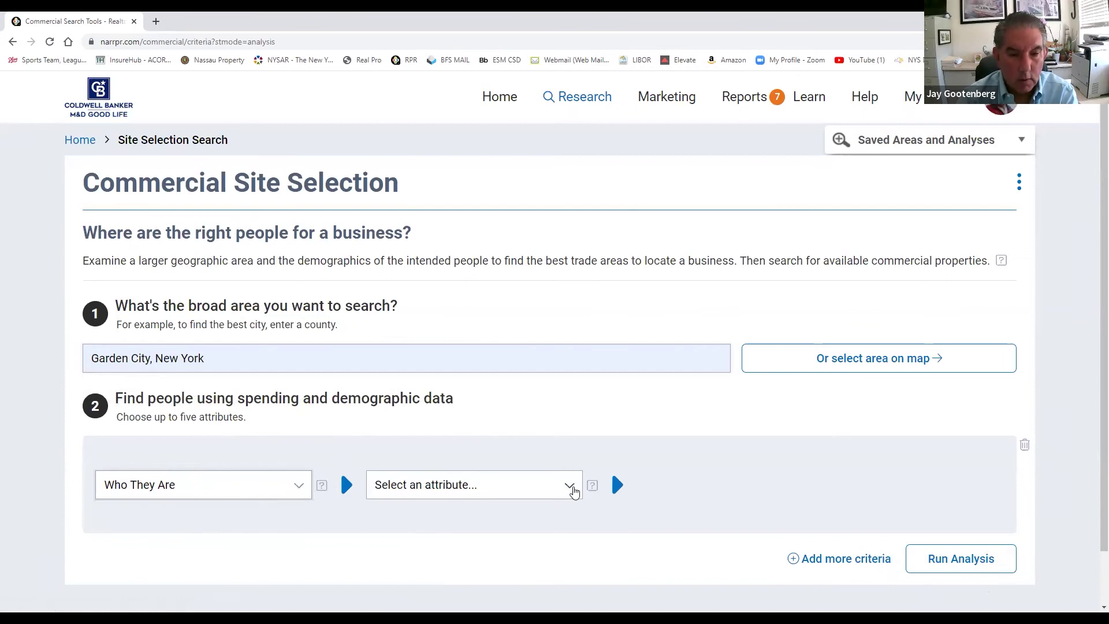
pyautogui.click(574, 490)
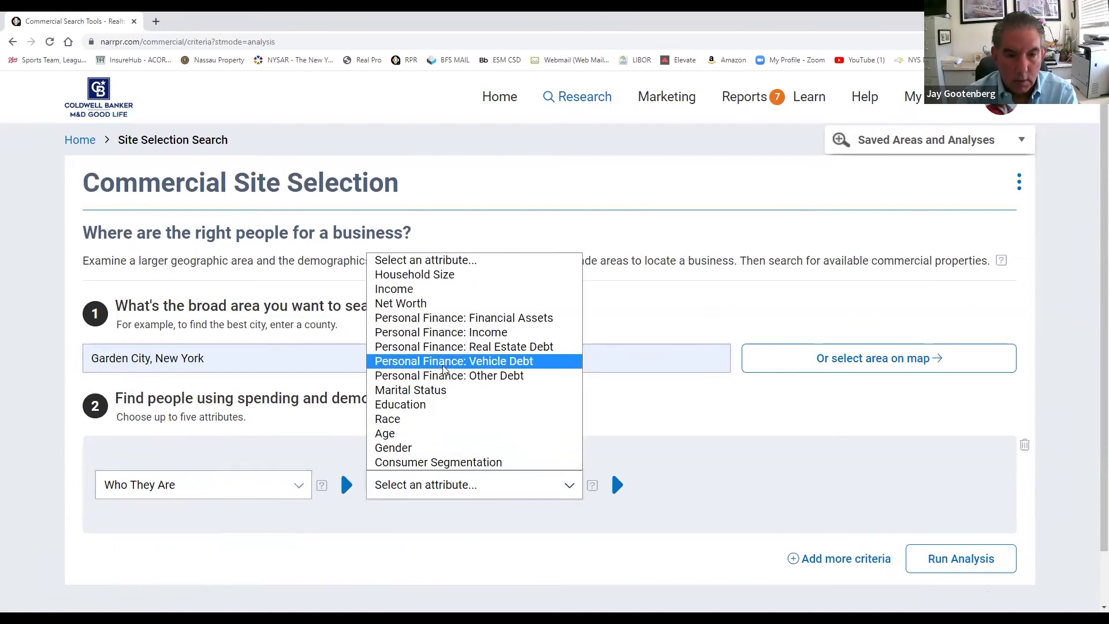
pyautogui.click(403, 290)
pyautogui.scroll(-3, 812, 445)
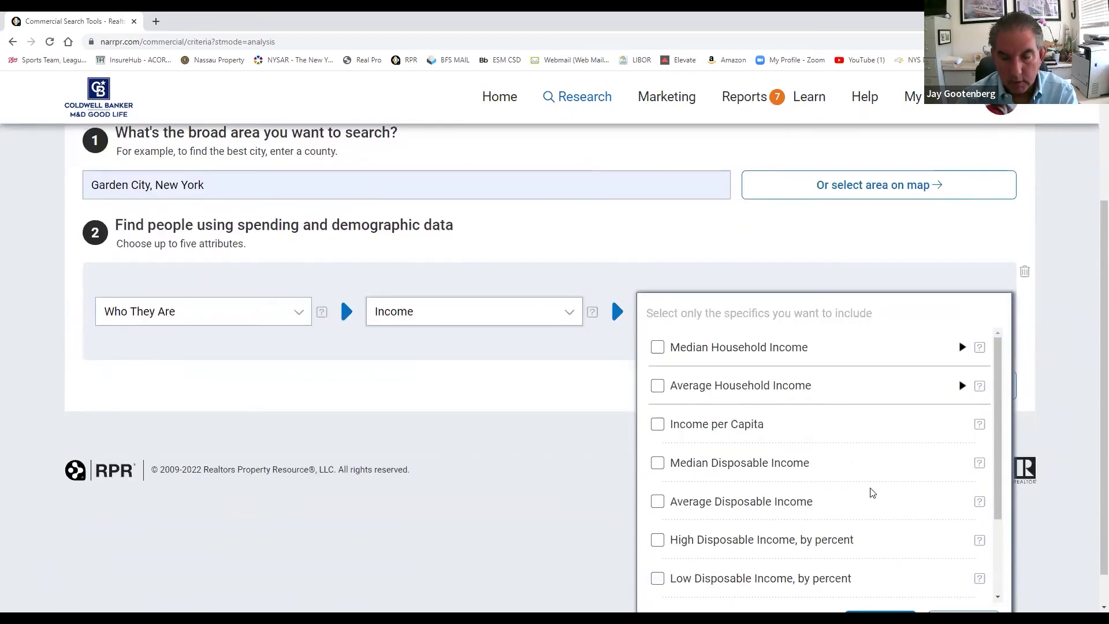
pyautogui.scroll(-2, 718, 354)
pyautogui.scroll(2, 762, 404)
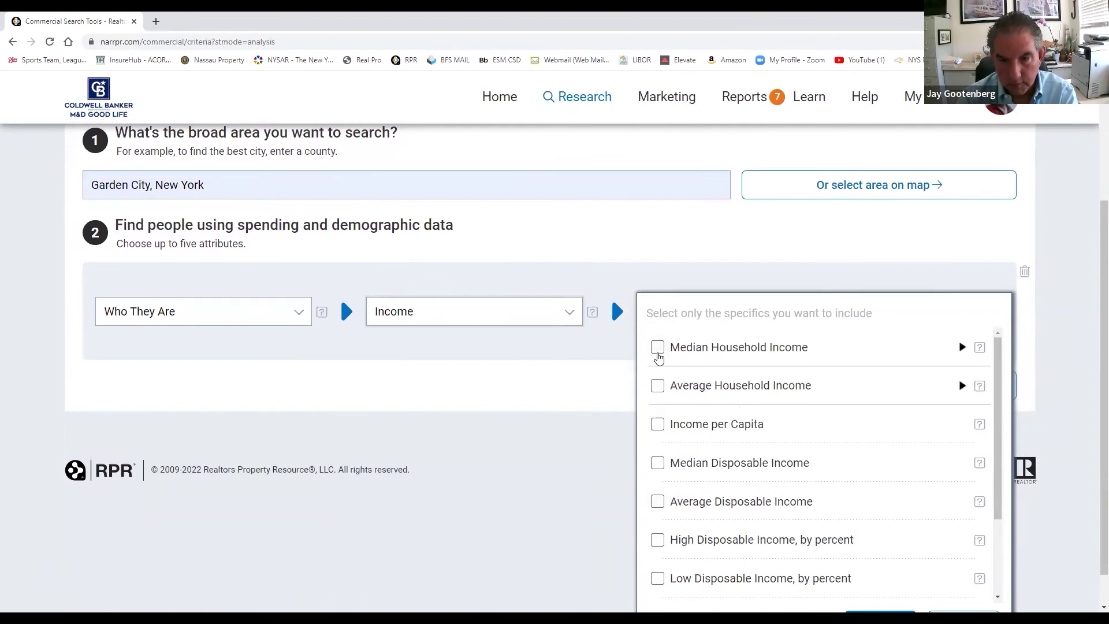
pyautogui.click(657, 385)
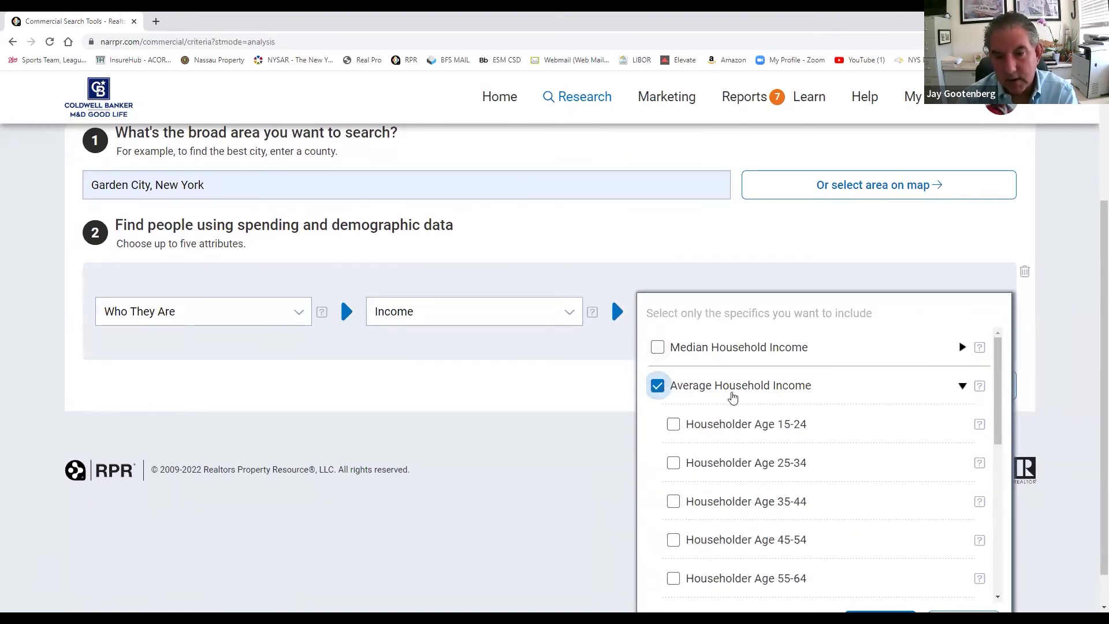
pyautogui.scroll(-1, 545, 518)
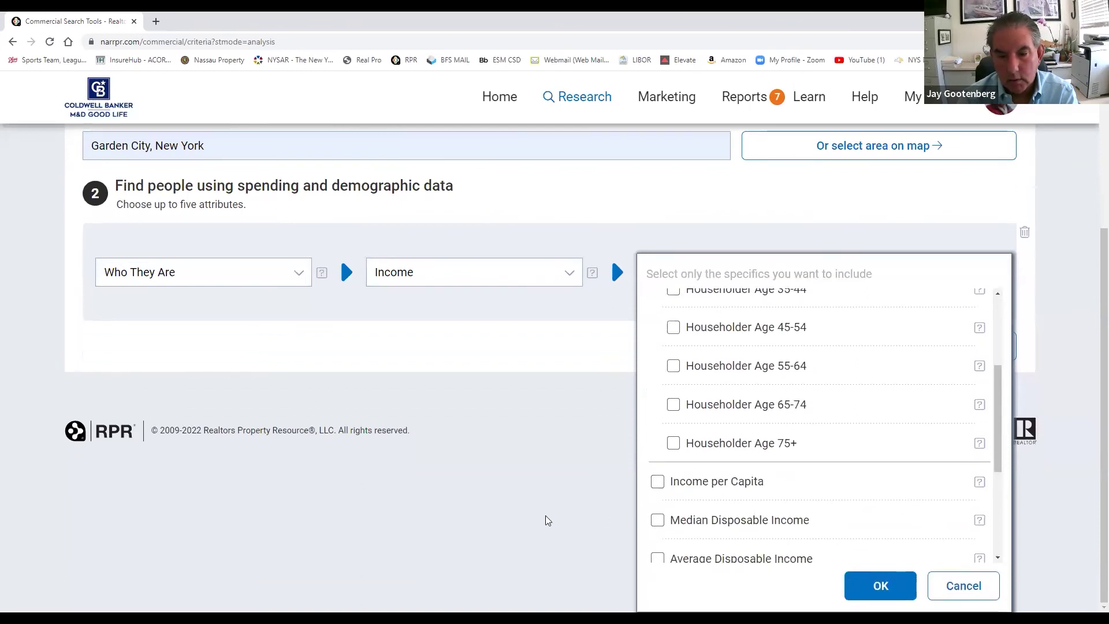
pyautogui.click(903, 587)
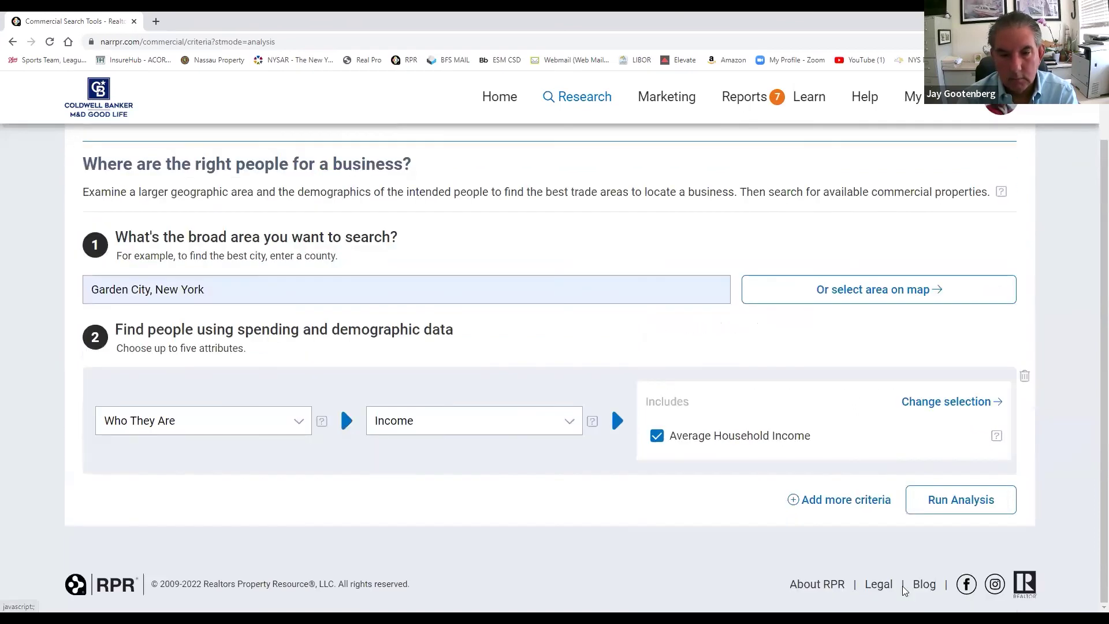
# Run the site selection analysis for Garden City and dismiss the report generation message.
pyautogui.click(939, 496)
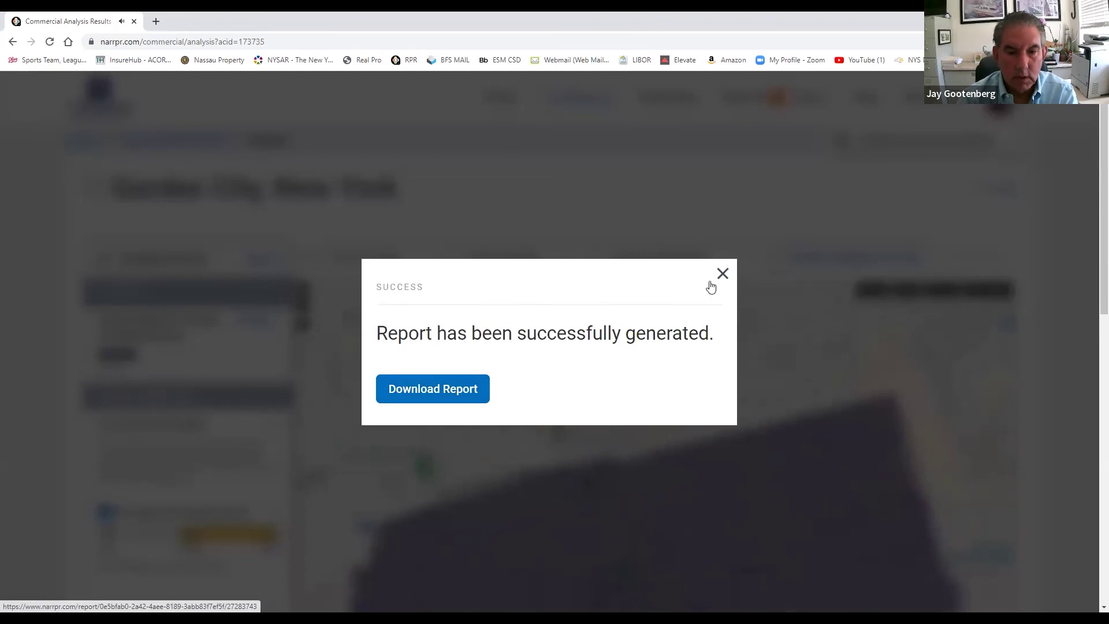
pyautogui.click(722, 273)
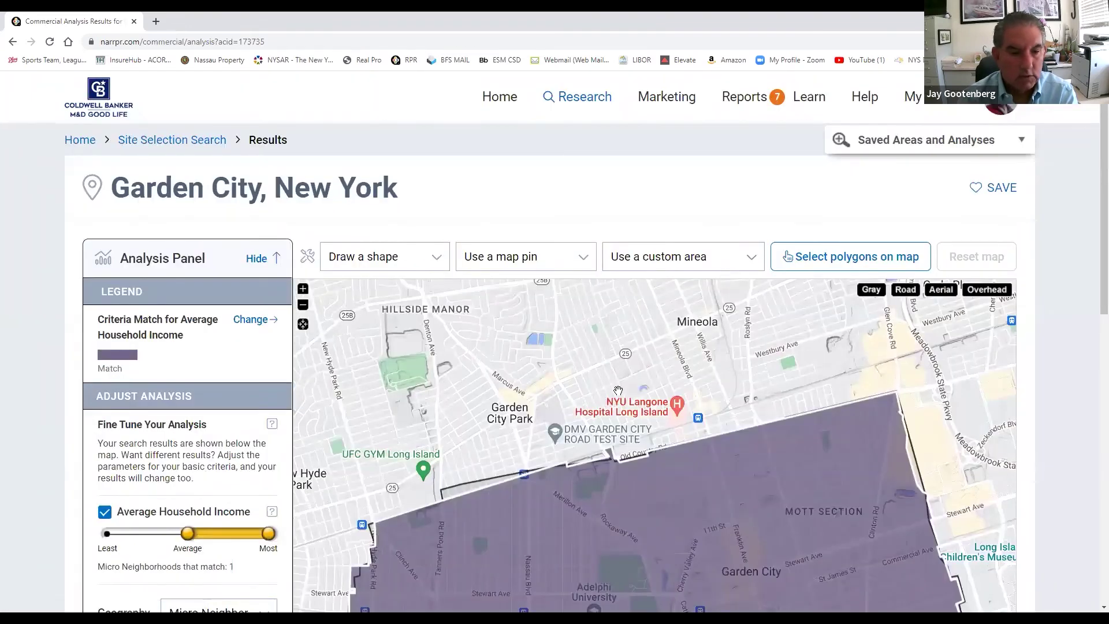
pyautogui.scroll(-1, 617, 390)
pyautogui.scroll(1, 524, 342)
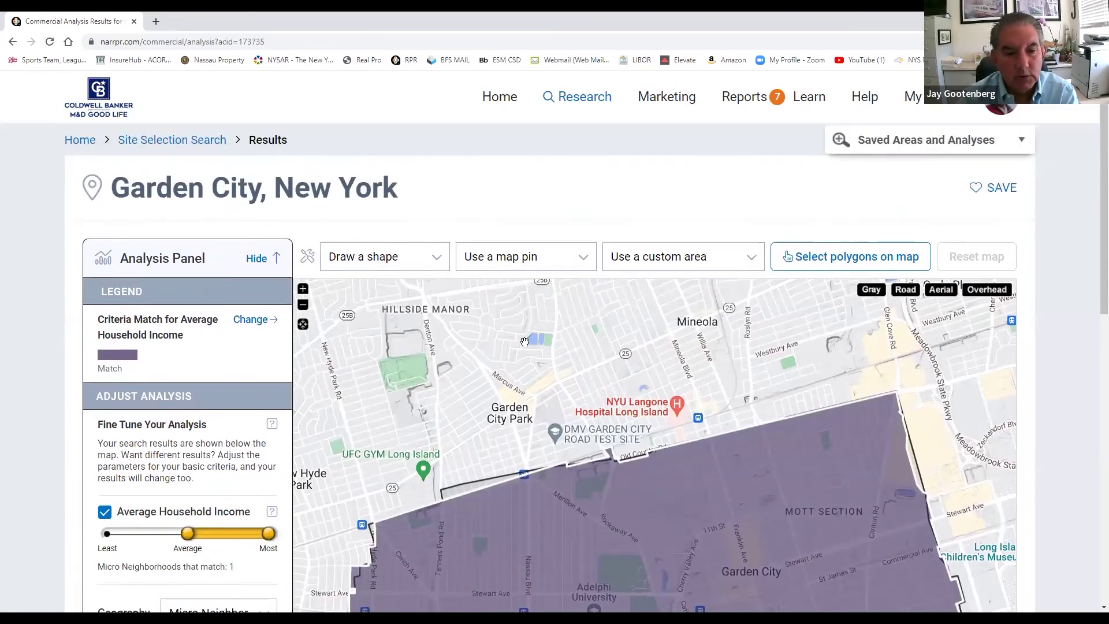
# Raise the lower limit of Average Household Income slightly above Average and change the analysis geography to Census Block Groups.
pyautogui.scroll(-3, 524, 342)
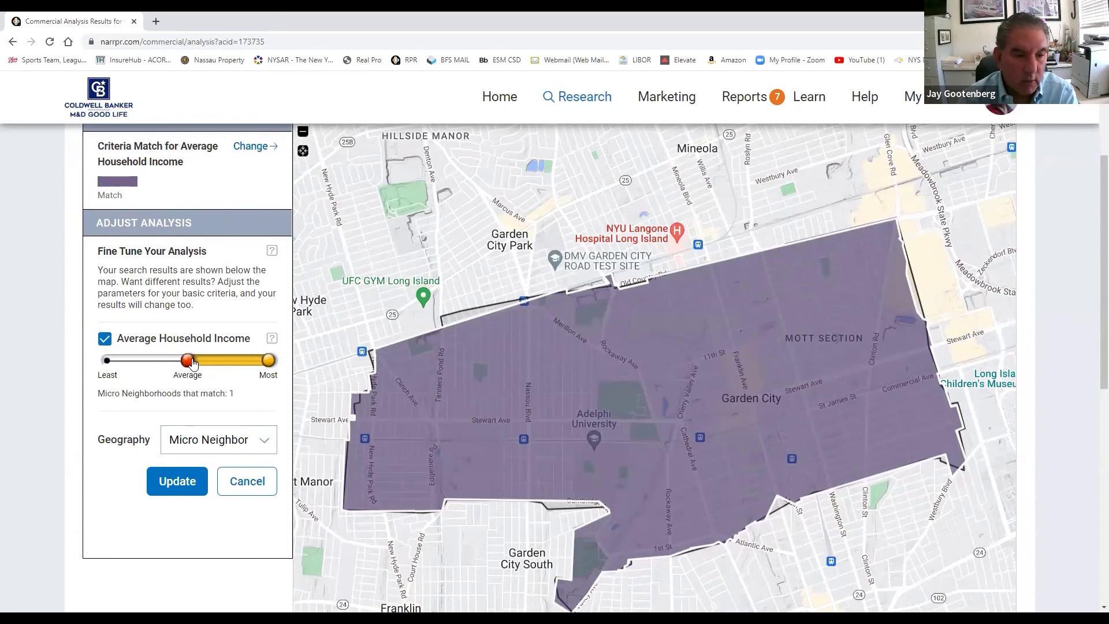
pyautogui.moveTo(188, 361)
pyautogui.mouseDown()
pyautogui.moveTo(105, 364)
pyautogui.moveTo(194, 361)
pyautogui.mouseUp()
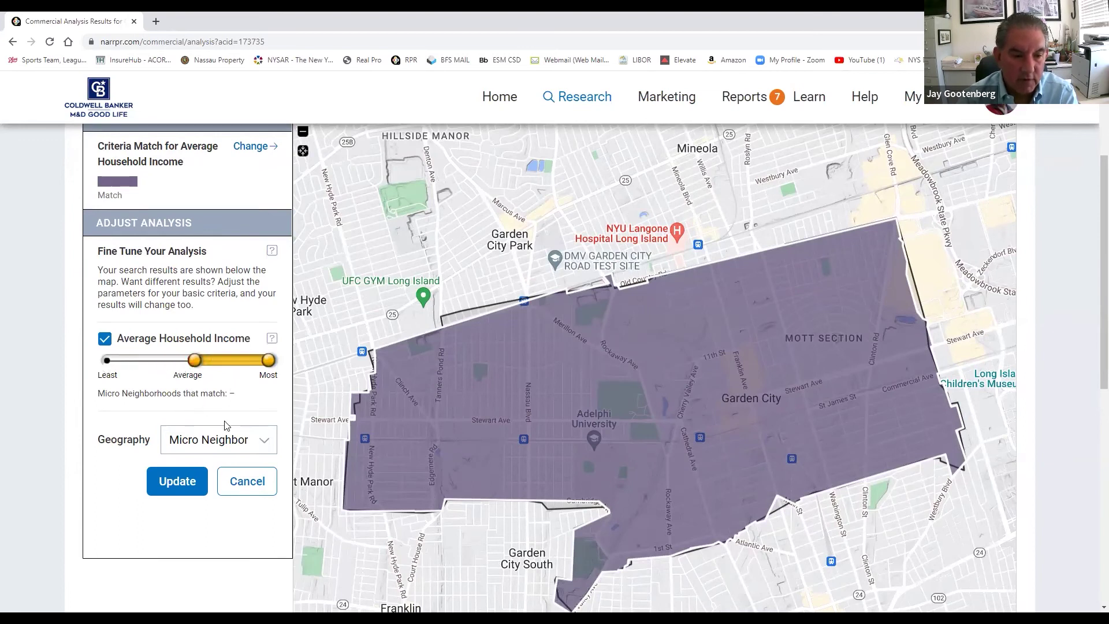
pyautogui.click(266, 444)
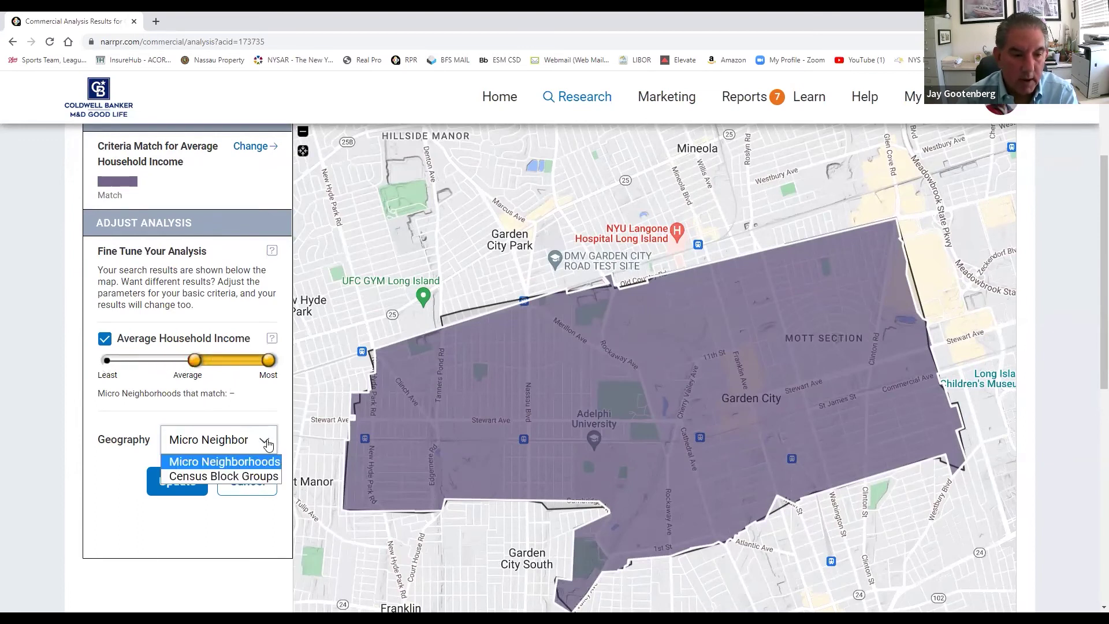
pyautogui.click(243, 480)
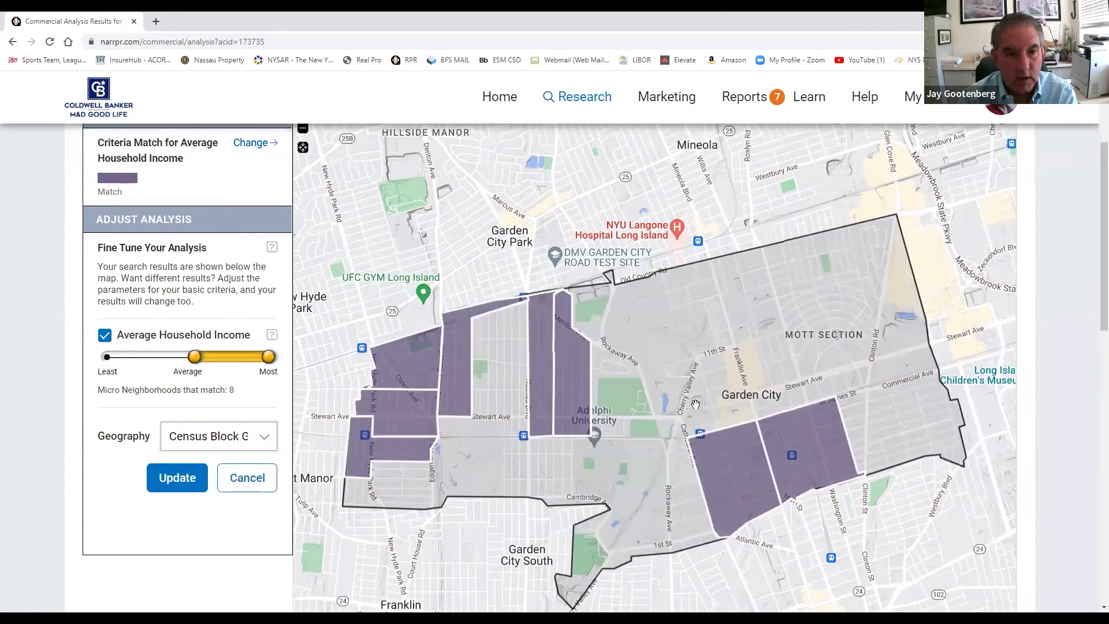
# Select block group 360594064.007 in the analysis results and show its details on the map.
pyautogui.scroll(-6, 695, 404)
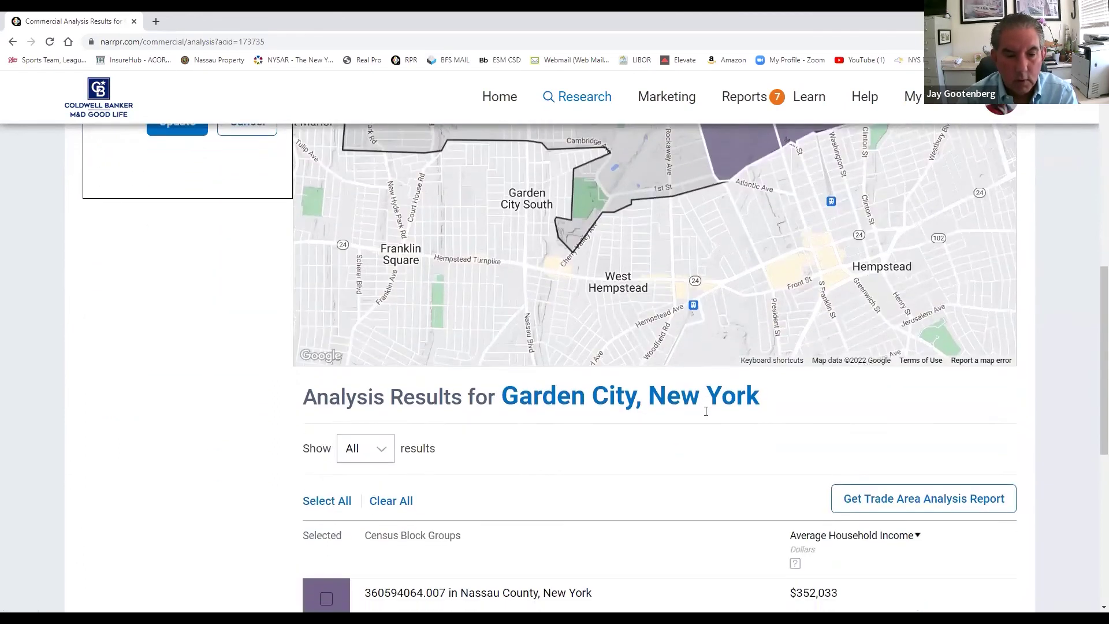
pyautogui.scroll(-2, 704, 412)
pyautogui.scroll(-2, 723, 388)
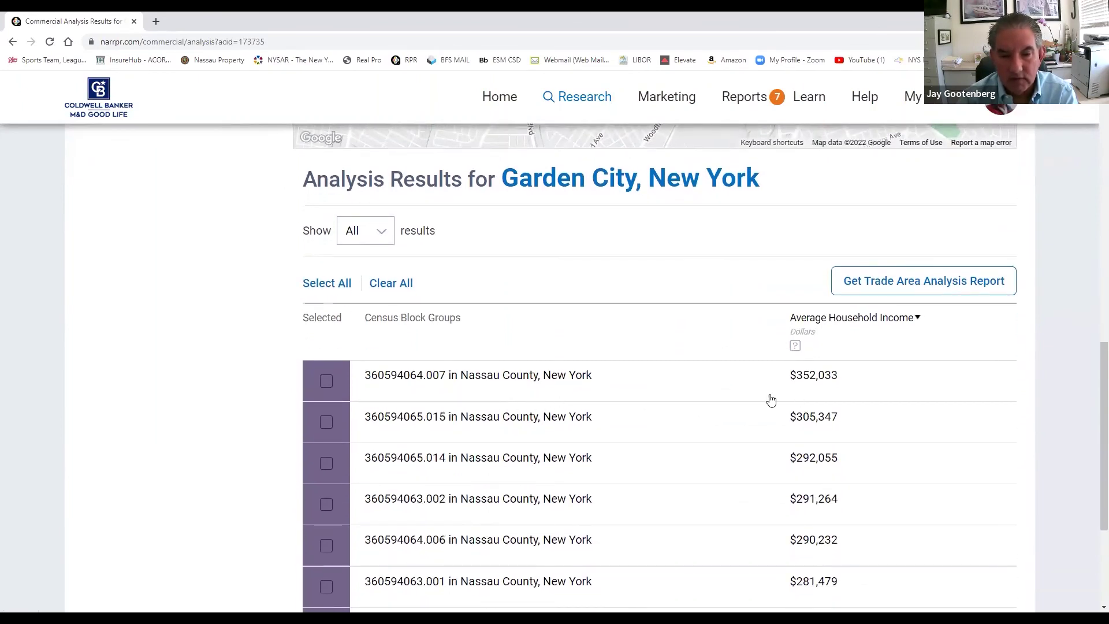
pyautogui.click(325, 383)
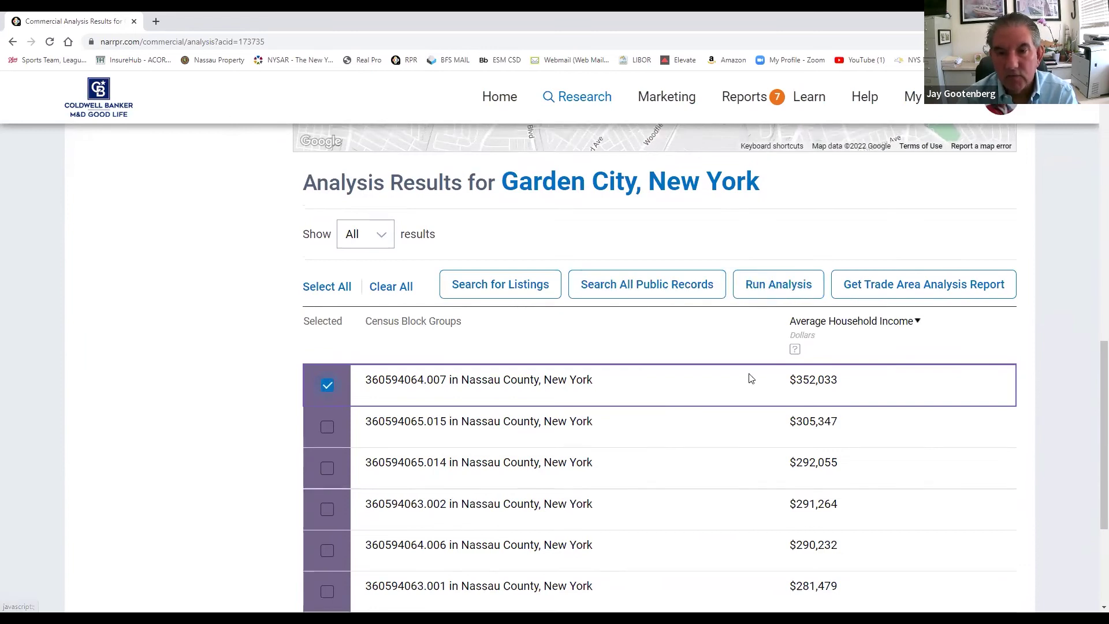
pyautogui.click(750, 378)
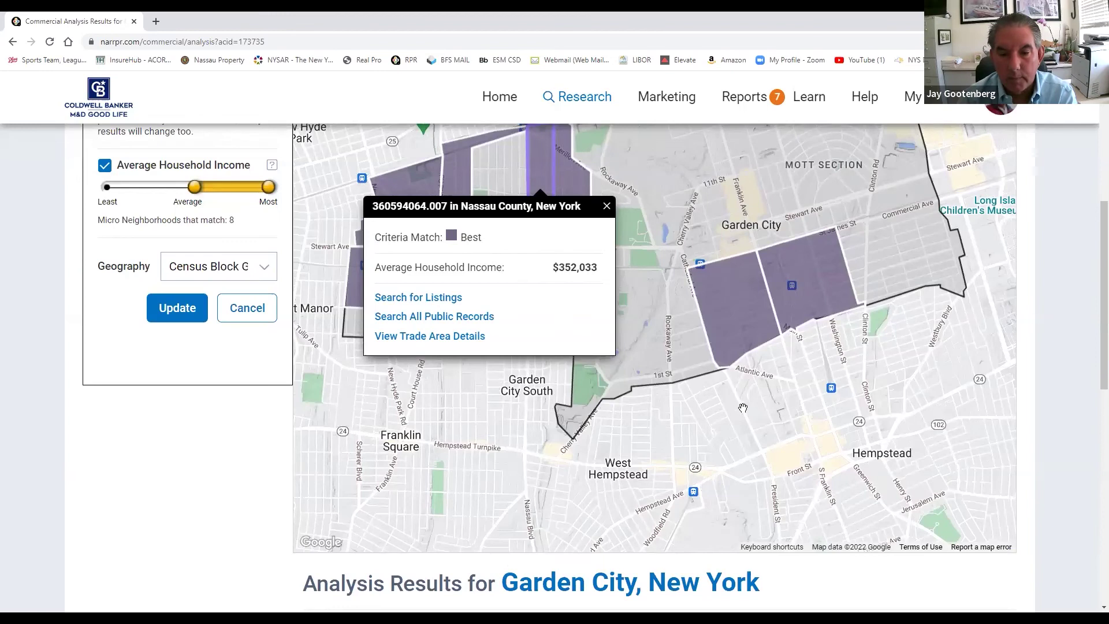
# Search for commercial listings in the selected block group, dismiss the message and look over the bounded area on the map.
pyautogui.scroll(-7, 511, 244)
pyautogui.click(492, 286)
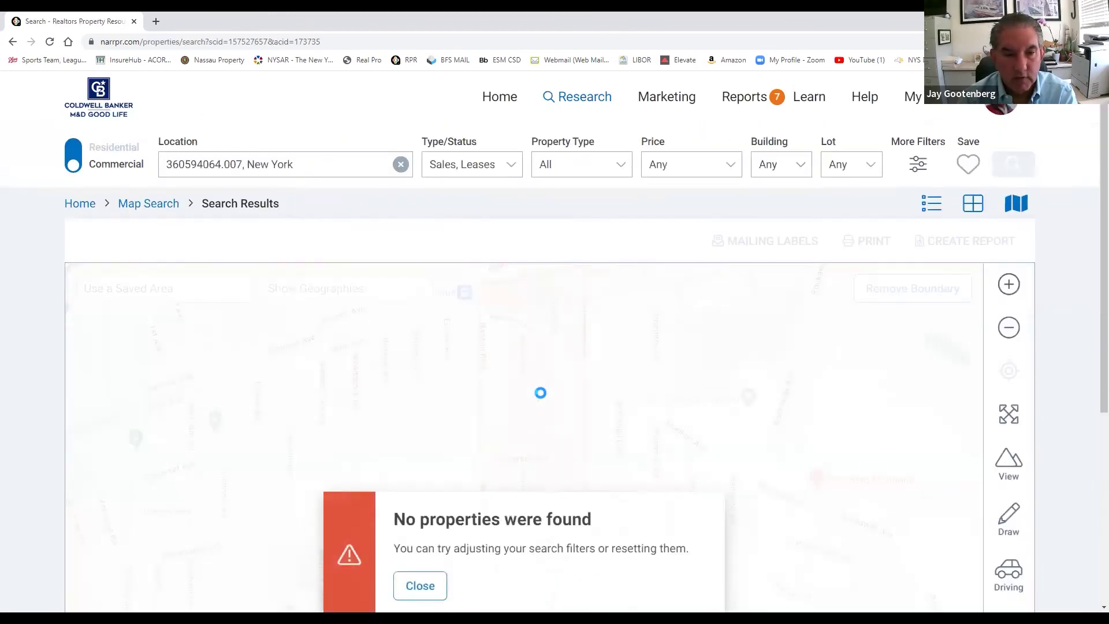
pyautogui.click(417, 585)
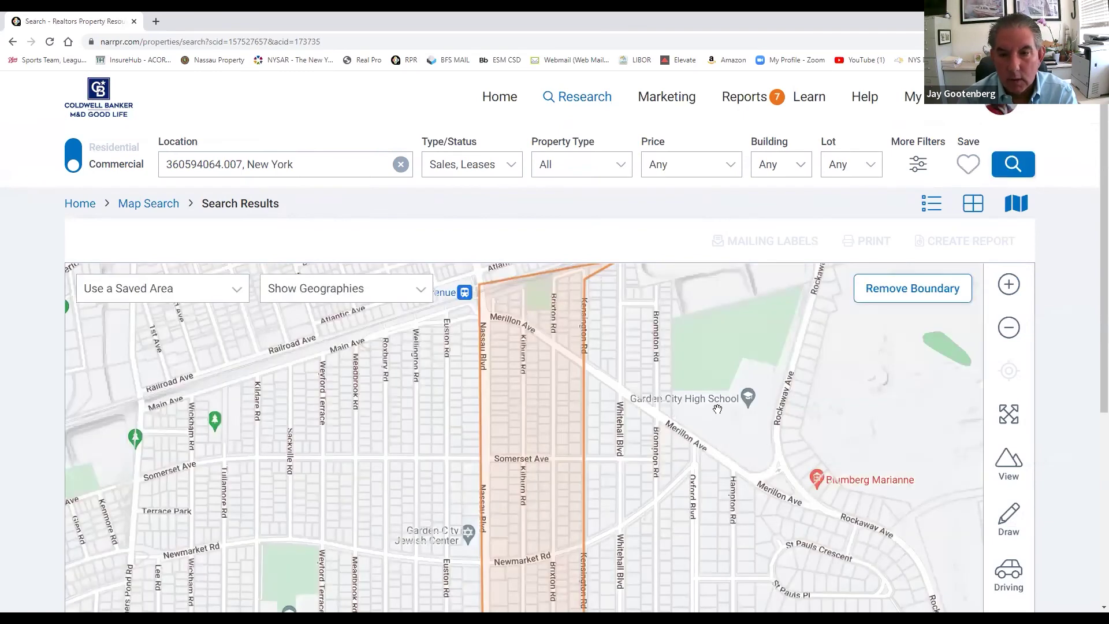
pyautogui.scroll(-2, 525, 346)
pyautogui.scroll(-2, 513, 337)
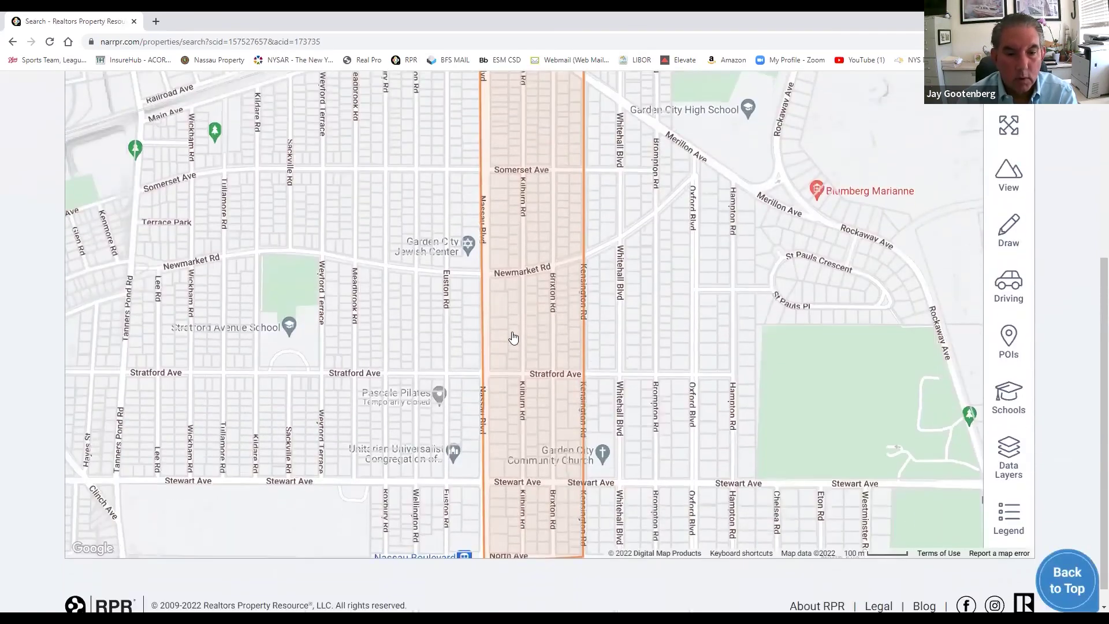
pyautogui.scroll(4, 512, 337)
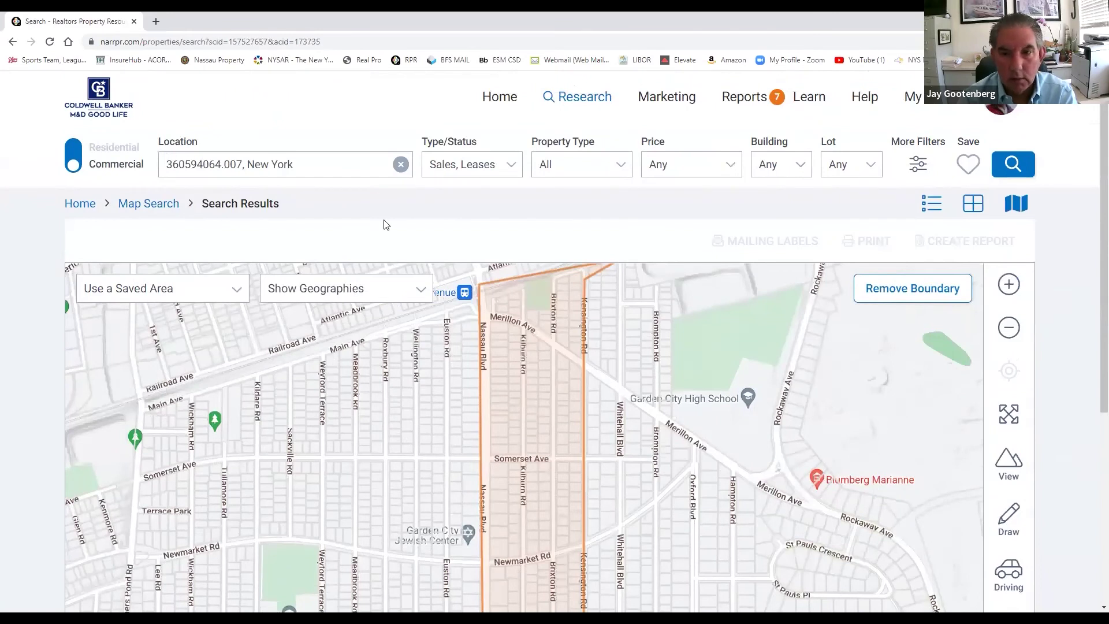
pyautogui.scroll(-5, 608, 359)
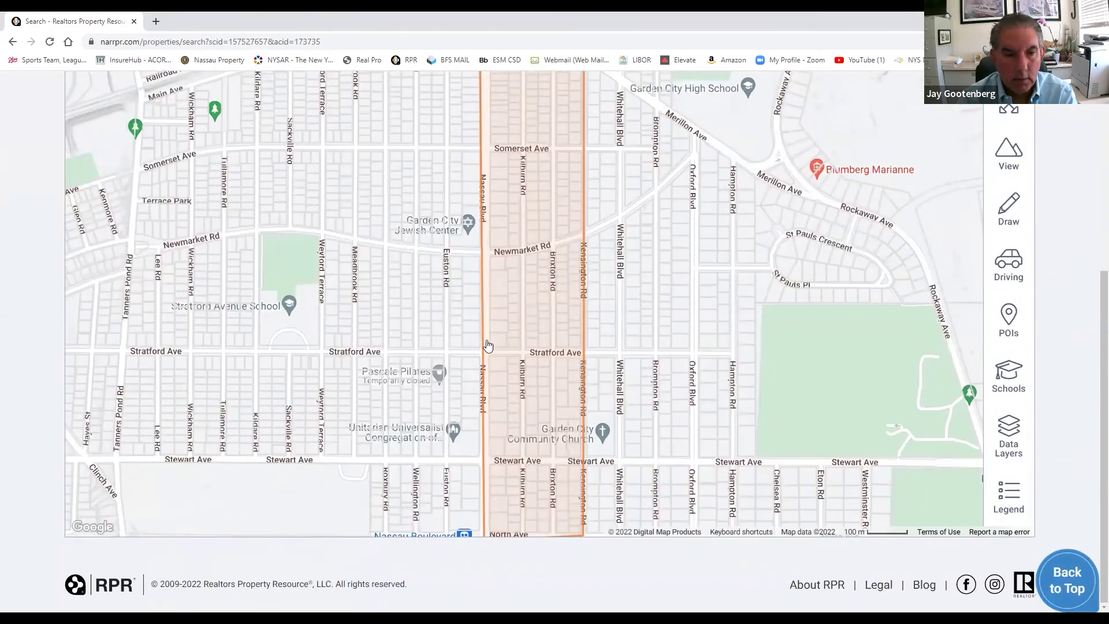
pyautogui.scroll(5, 295, 295)
# Return to the analysis results, replace the selection with block group 360594065.015 and search all its public records.
pyautogui.click(13, 42)
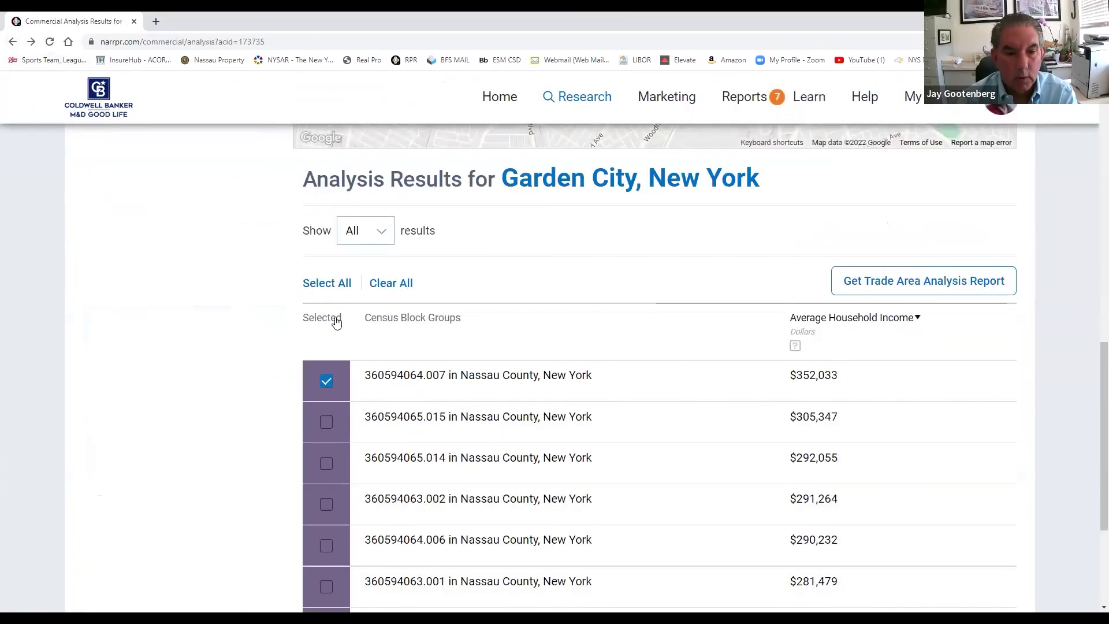
pyautogui.click(326, 381)
pyautogui.click(327, 424)
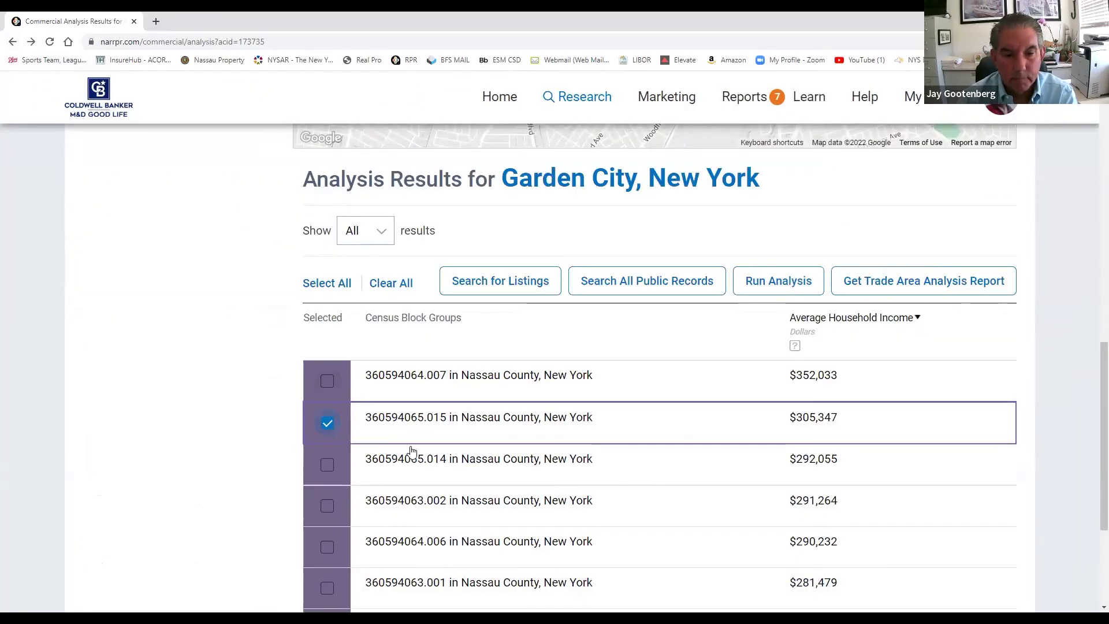
pyautogui.click(620, 288)
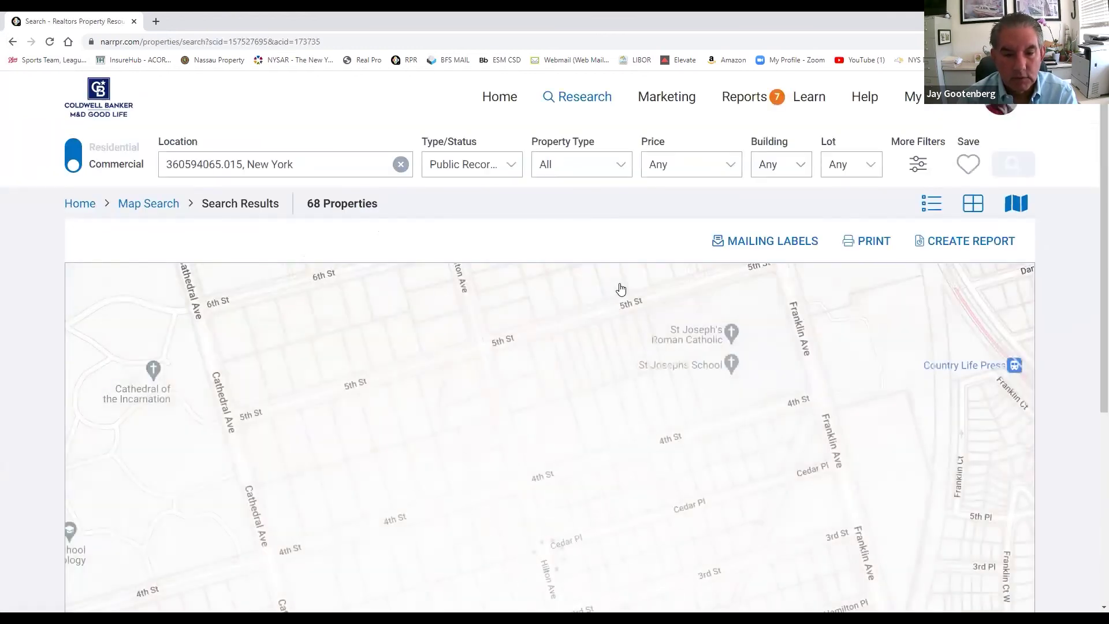
# Examine the block group's mapped public-record properties, open a blank map search and return to the property results.
pyautogui.scroll(-2, 765, 424)
pyautogui.scroll(-3, 773, 422)
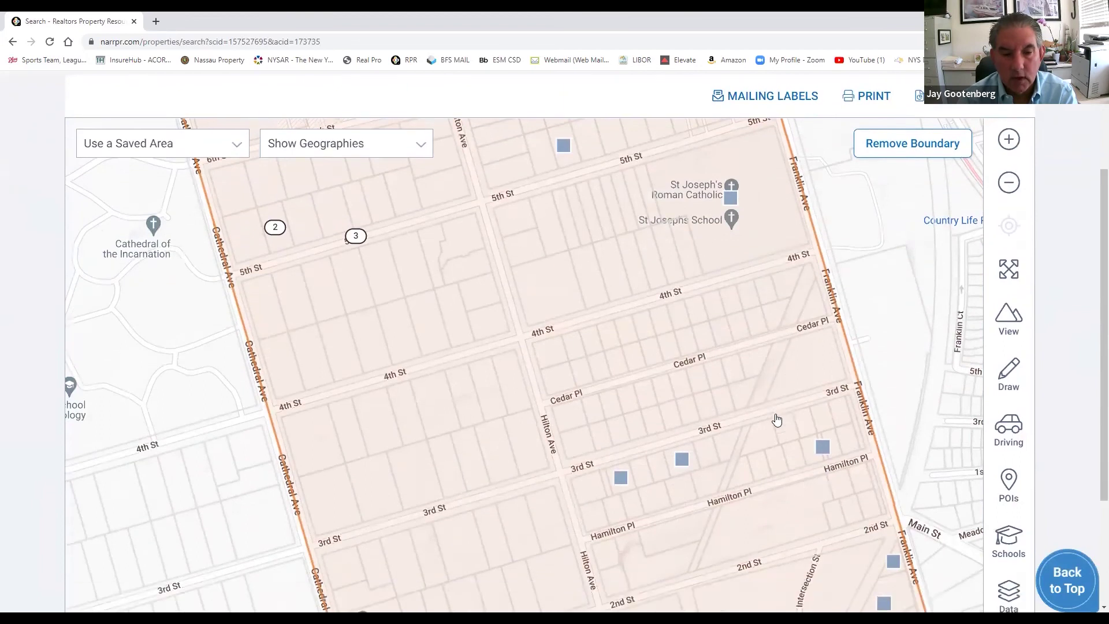
pyautogui.scroll(2, 776, 419)
pyautogui.scroll(3, 776, 419)
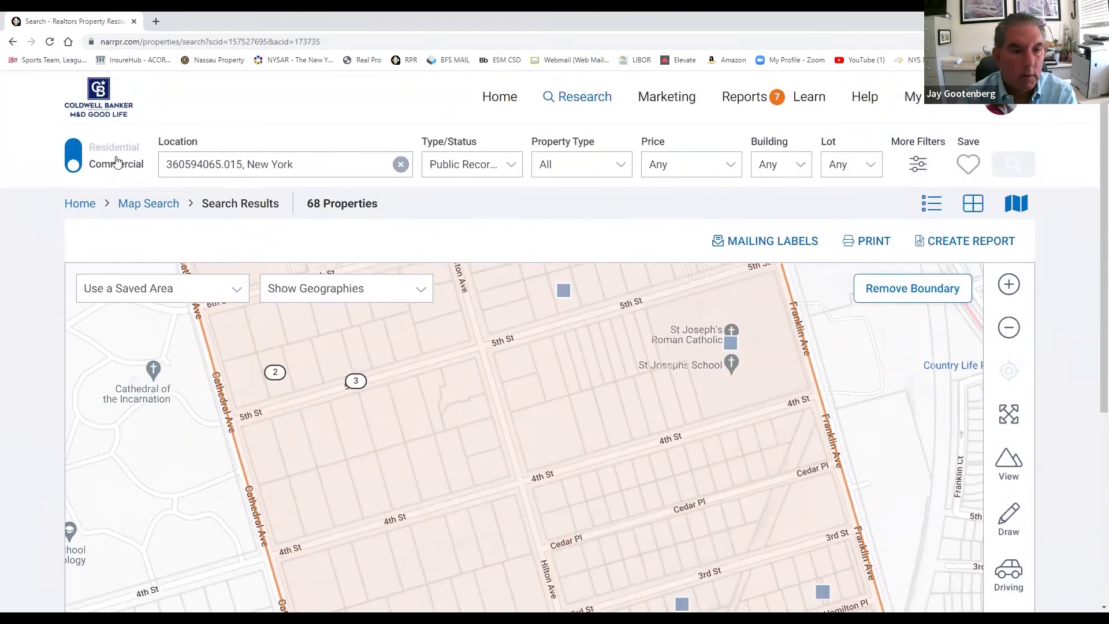
pyautogui.click(159, 206)
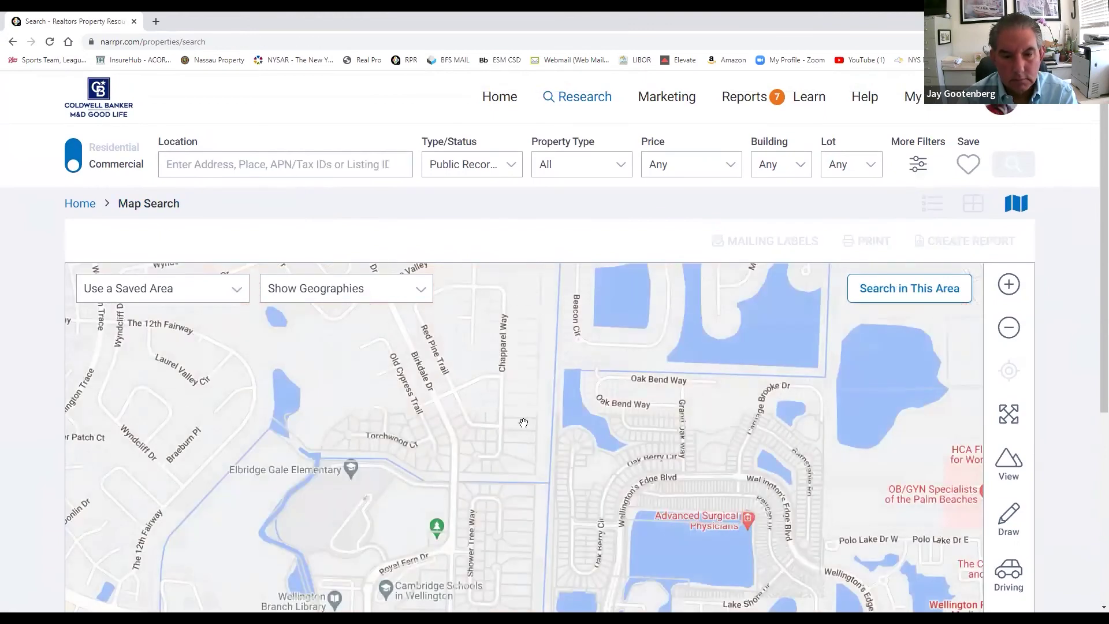
pyautogui.click(12, 42)
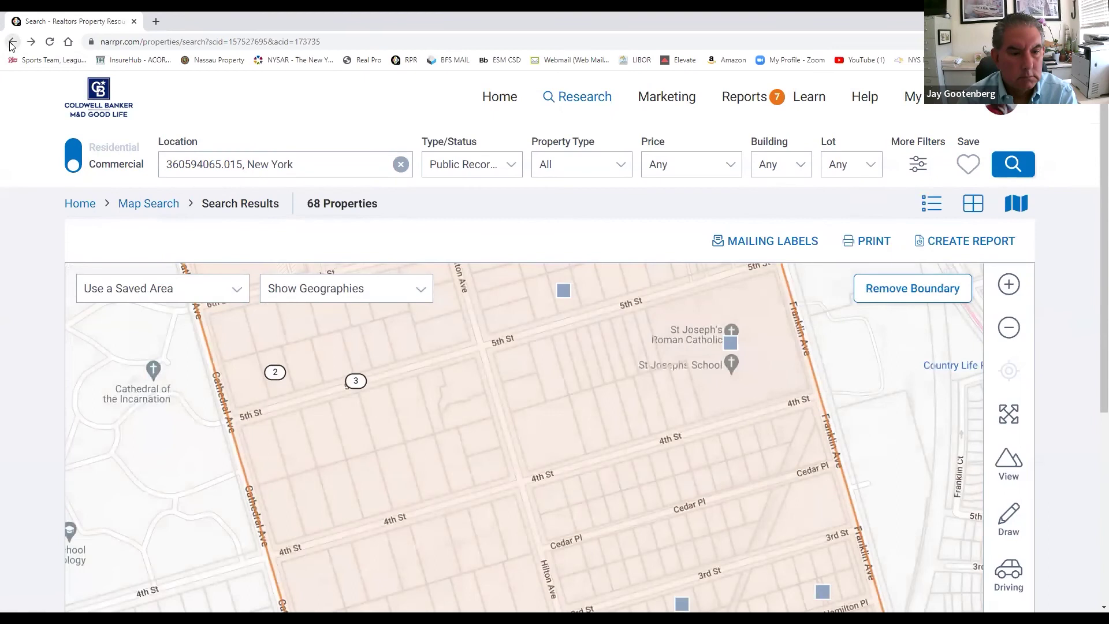
# Return to the Garden City analysis results and replace the selected block group with 360594065.014.
pyautogui.click(11, 41)
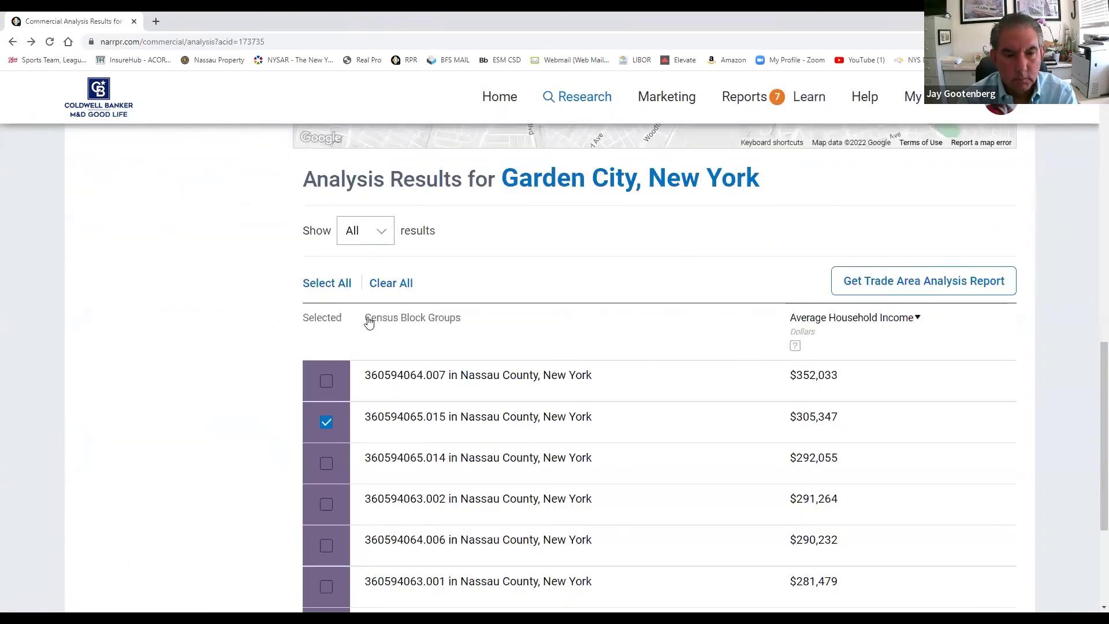
pyautogui.scroll(-2, 369, 322)
pyautogui.click(327, 306)
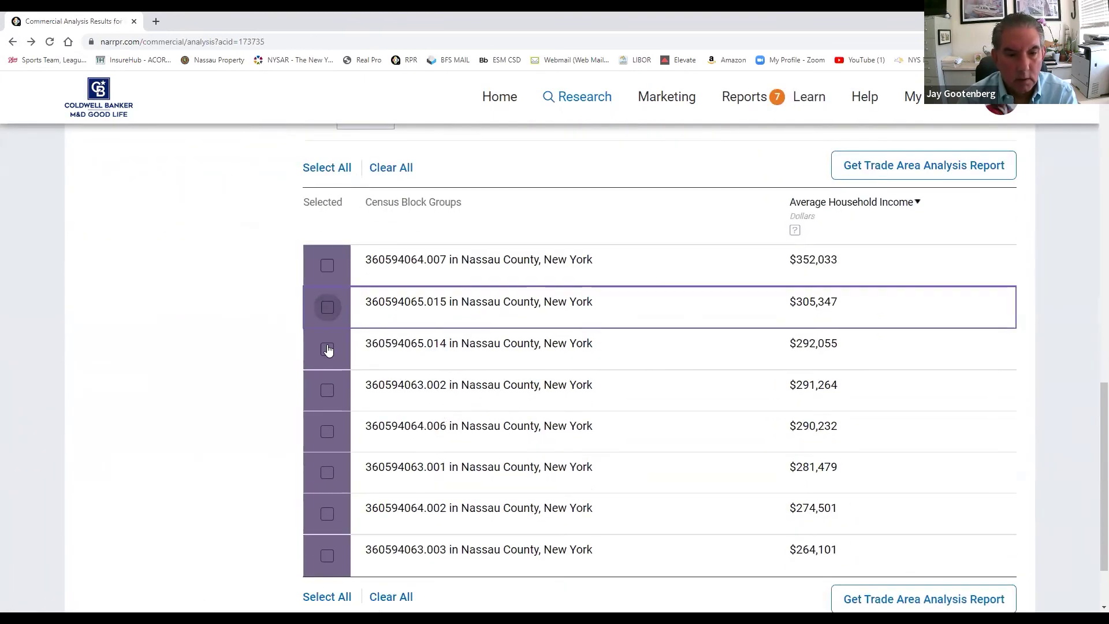
pyautogui.click(326, 349)
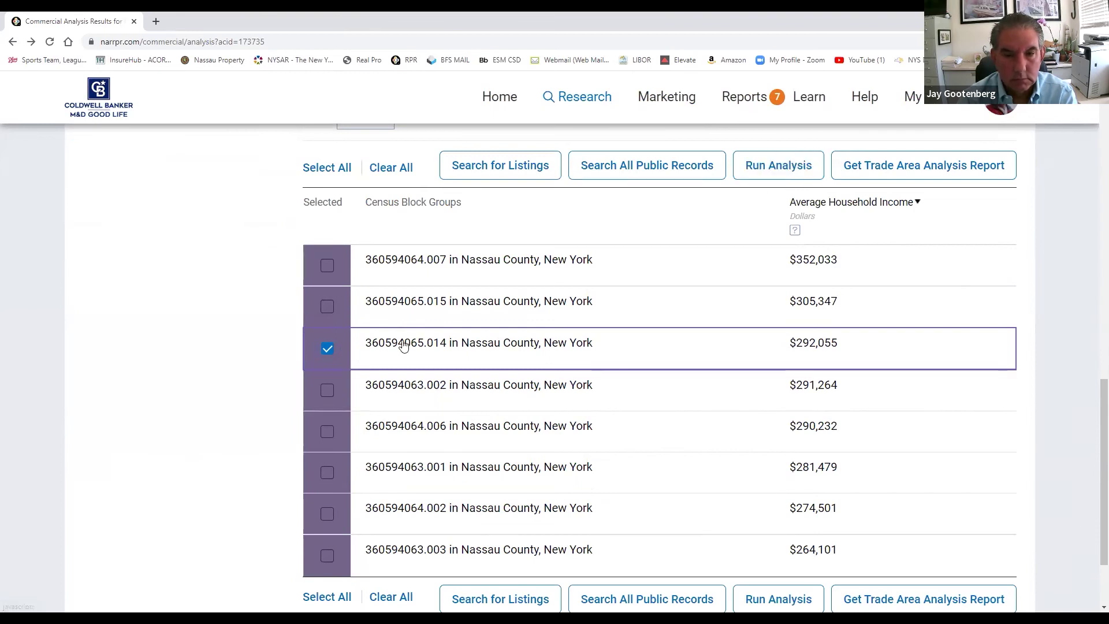
pyautogui.scroll(-2, 464, 340)
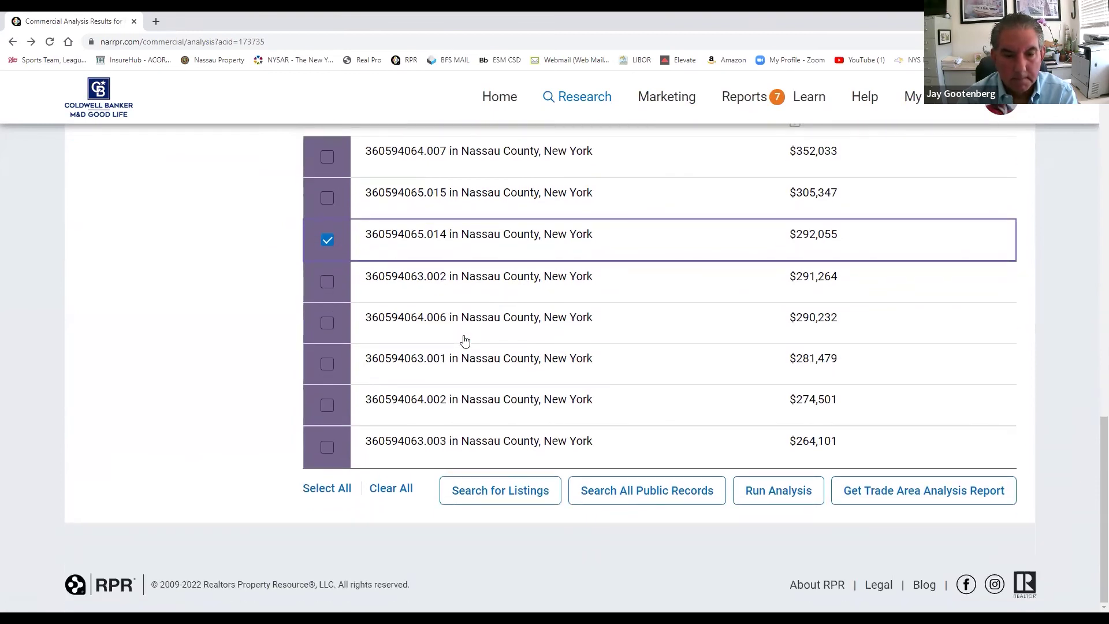
pyautogui.scroll(4, 465, 341)
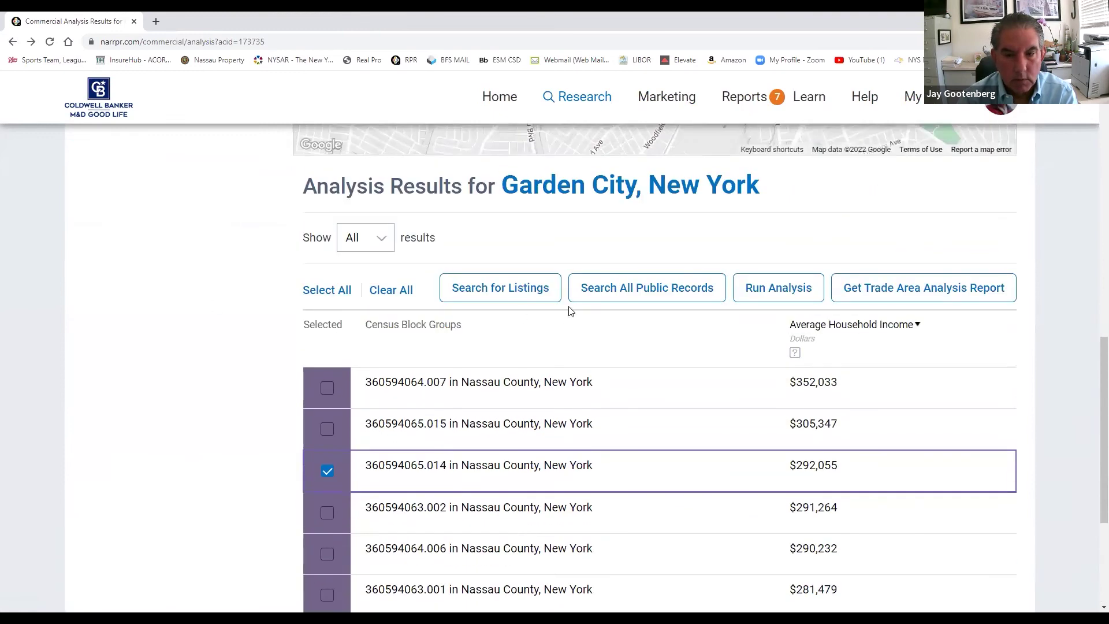
# Run a Trade Area Analysis report for the Garden City results and dismiss the report generation notice.
pyautogui.click(887, 287)
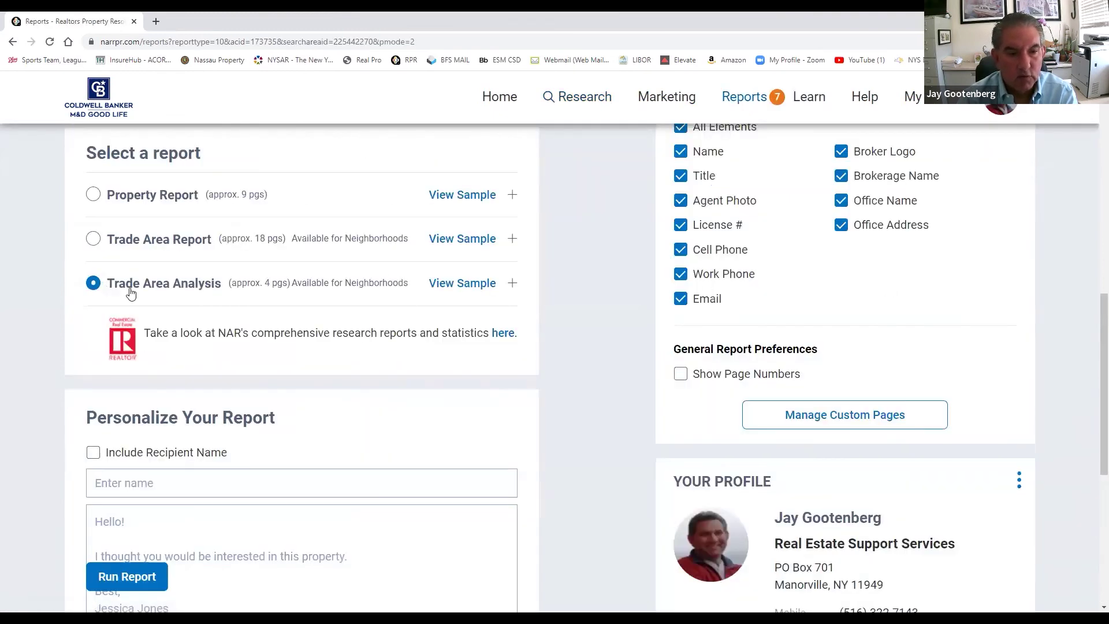
pyautogui.click(133, 568)
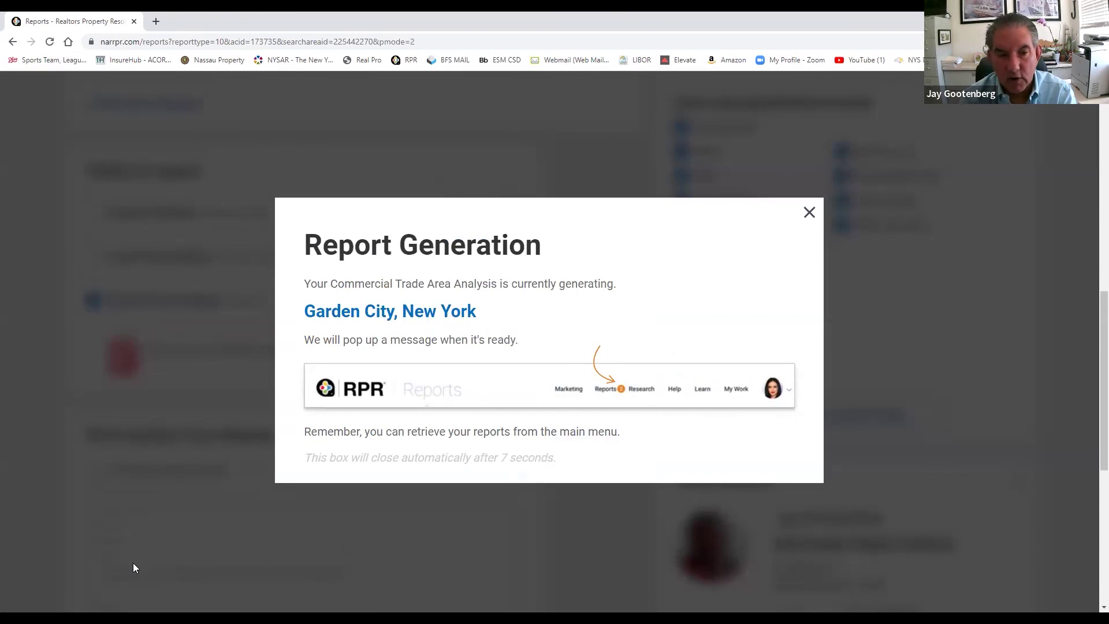
pyautogui.click(809, 213)
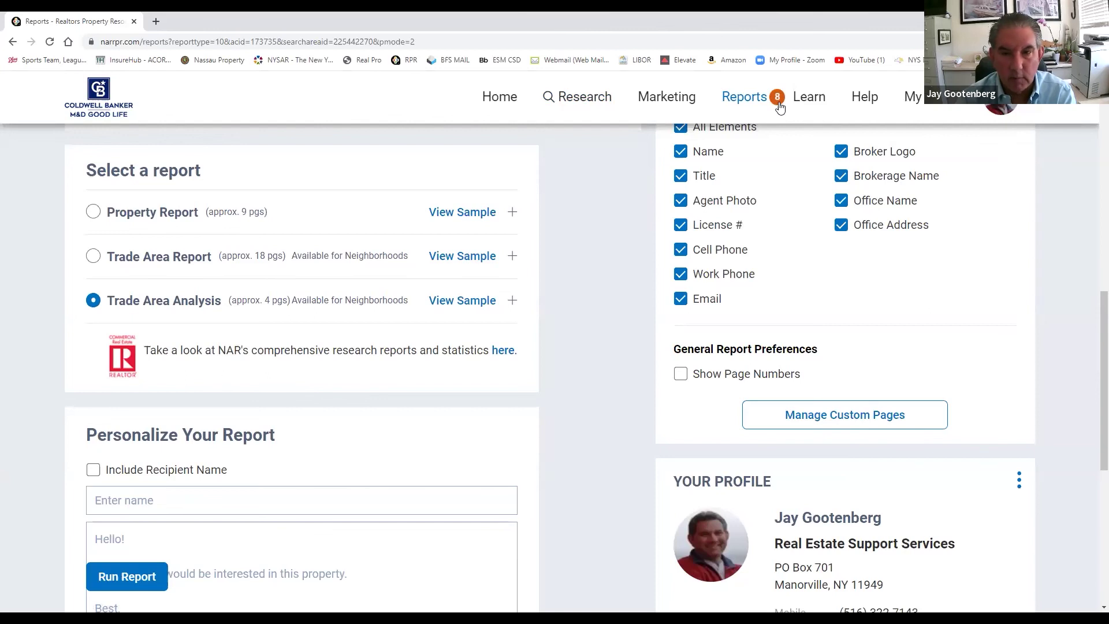
# Look through the recent reports and view the options available for the Garden City, NY 11530 Commercial Trade Area Report.
pyautogui.scroll(4, 577, 325)
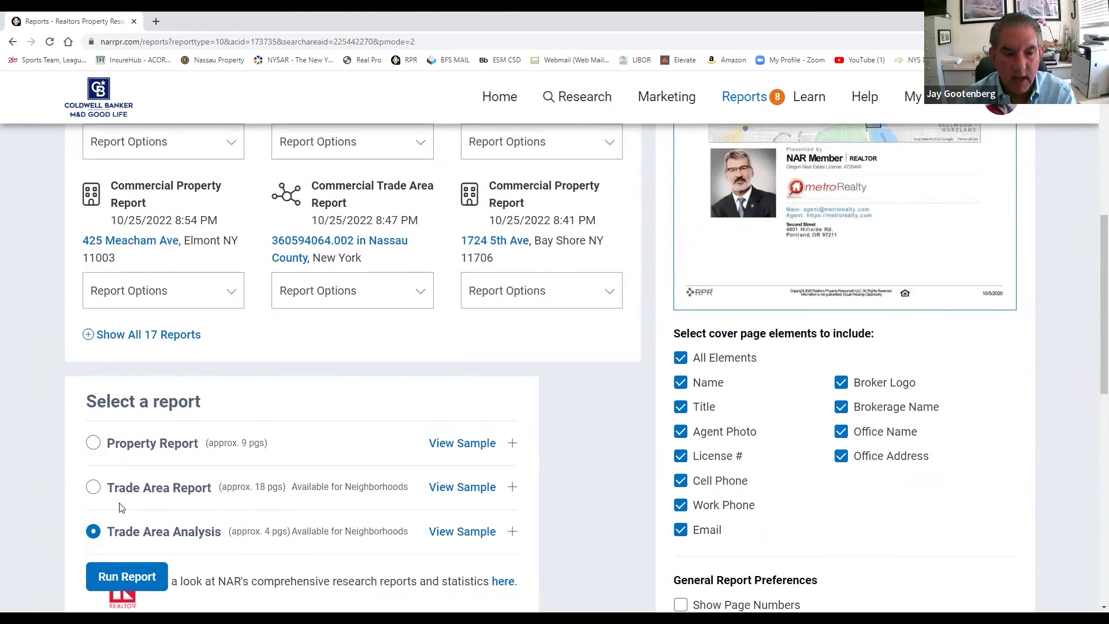
pyautogui.scroll(7, 236, 425)
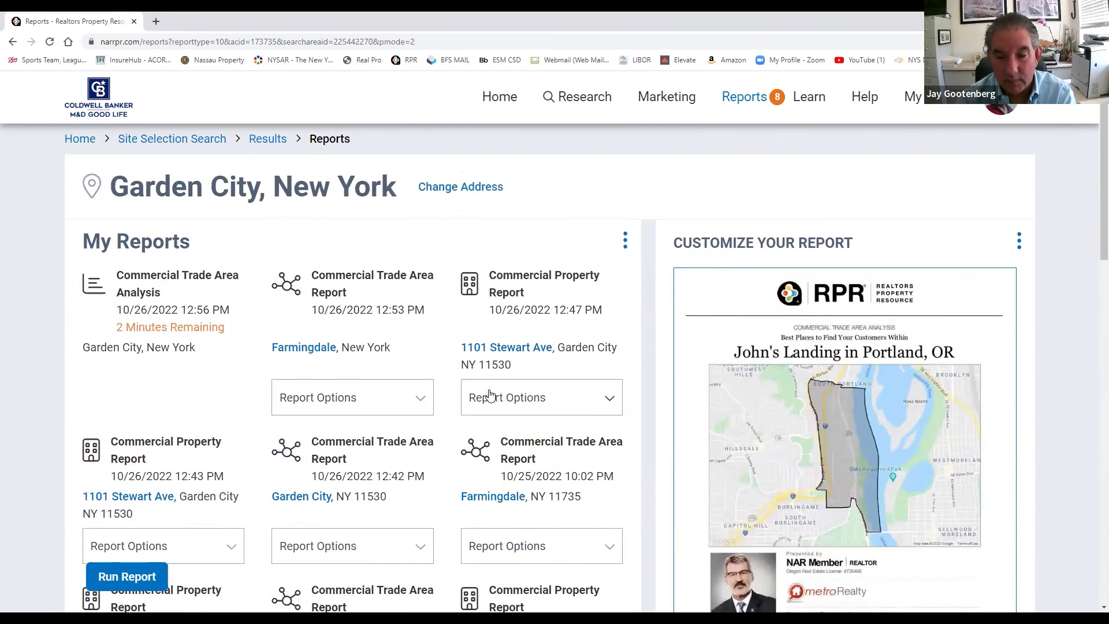
pyautogui.scroll(-3, 489, 394)
pyautogui.scroll(3, 490, 395)
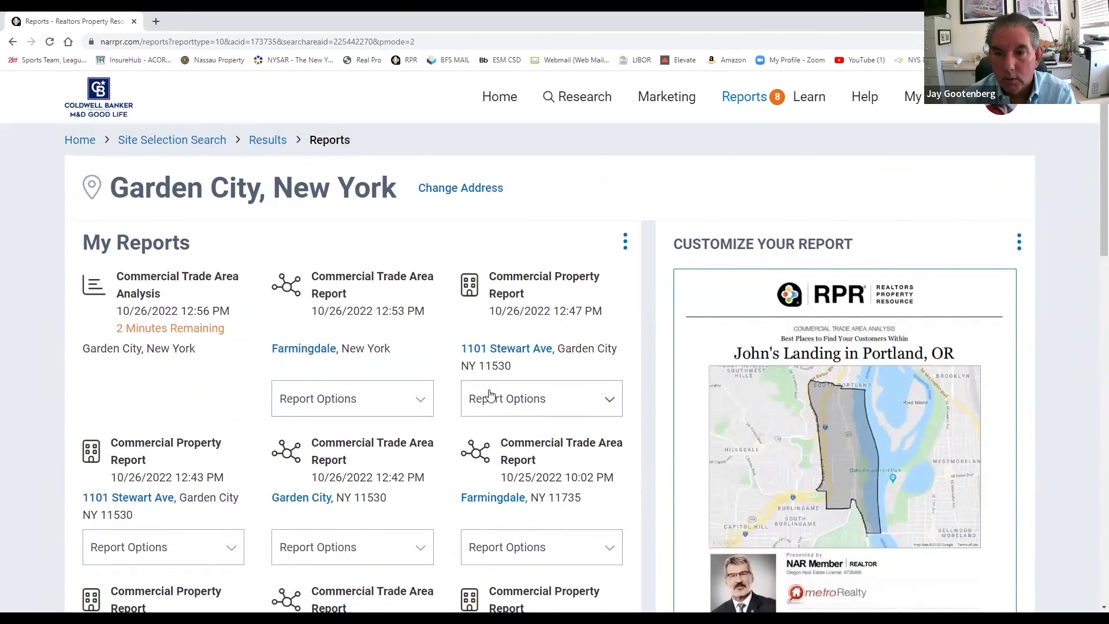
pyautogui.scroll(-4, 490, 394)
pyautogui.scroll(-1, 489, 390)
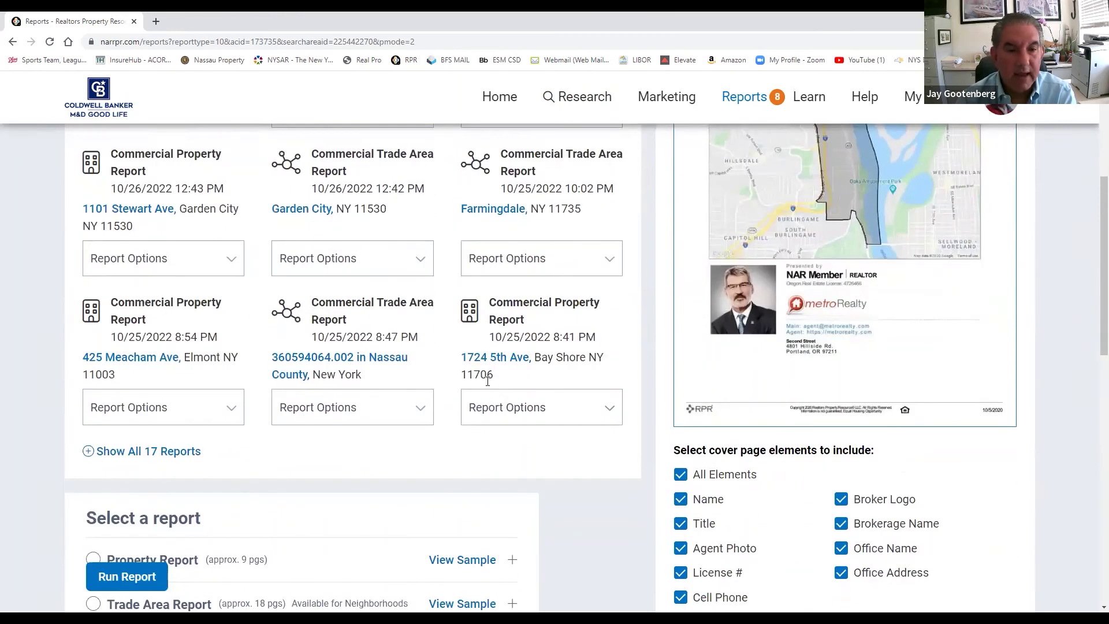
pyautogui.scroll(3, 390, 281)
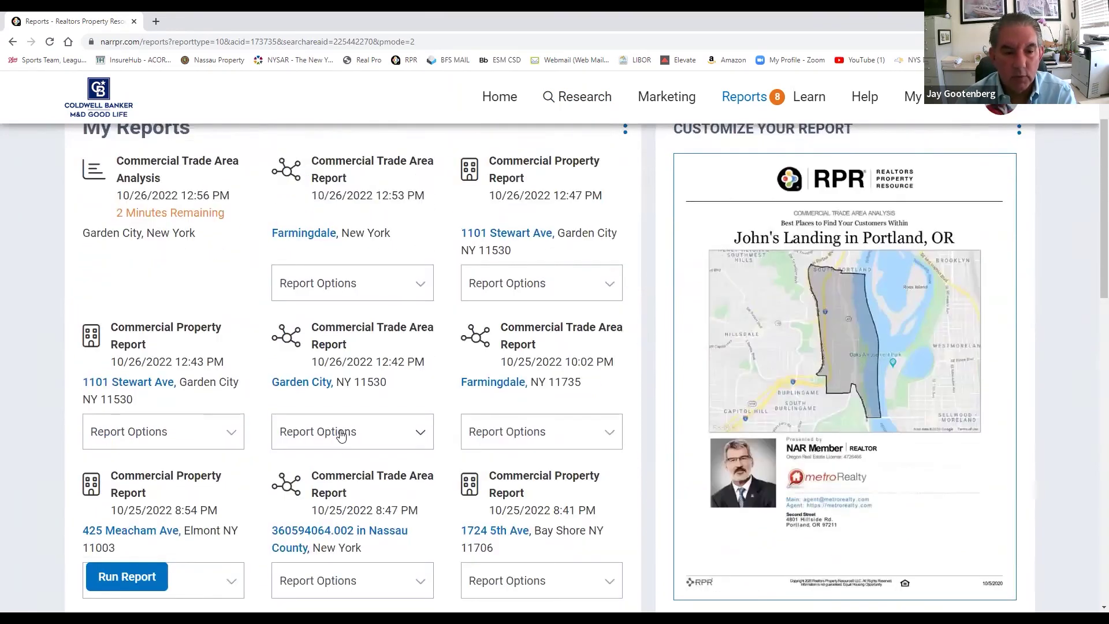
pyautogui.click(340, 433)
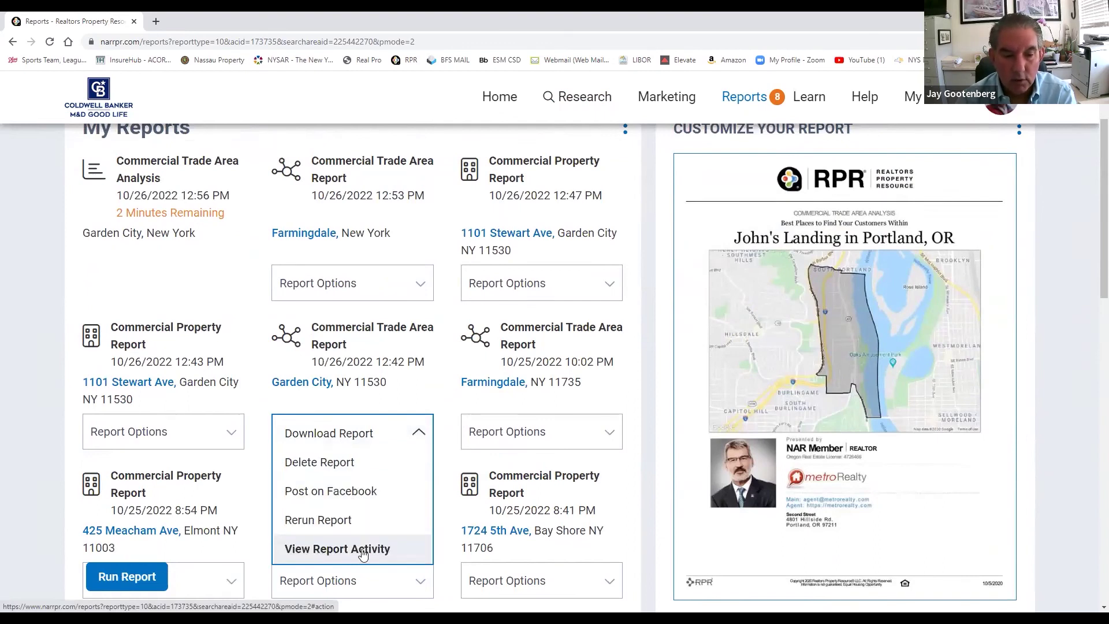
pyautogui.scroll(2, 254, 332)
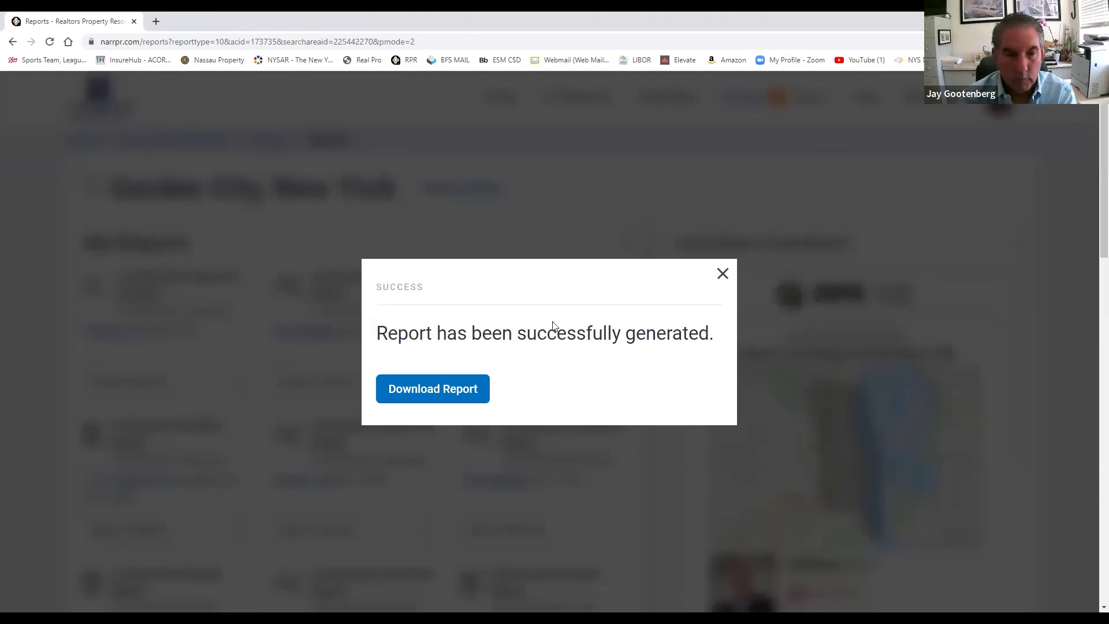
# Open the generated Garden City Trade Area Analysis report and read through its custom pages, matching-area map, criteria and rankings.
pyautogui.click(451, 390)
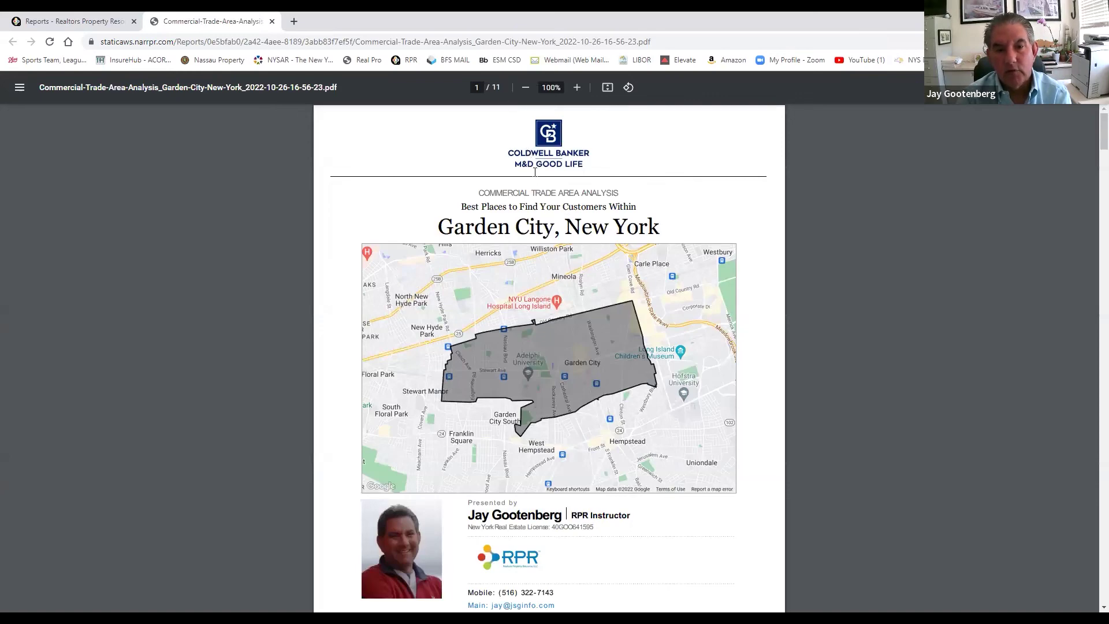
pyautogui.scroll(-12, 581, 267)
pyautogui.scroll(-15, 582, 273)
pyautogui.scroll(-15, 582, 273)
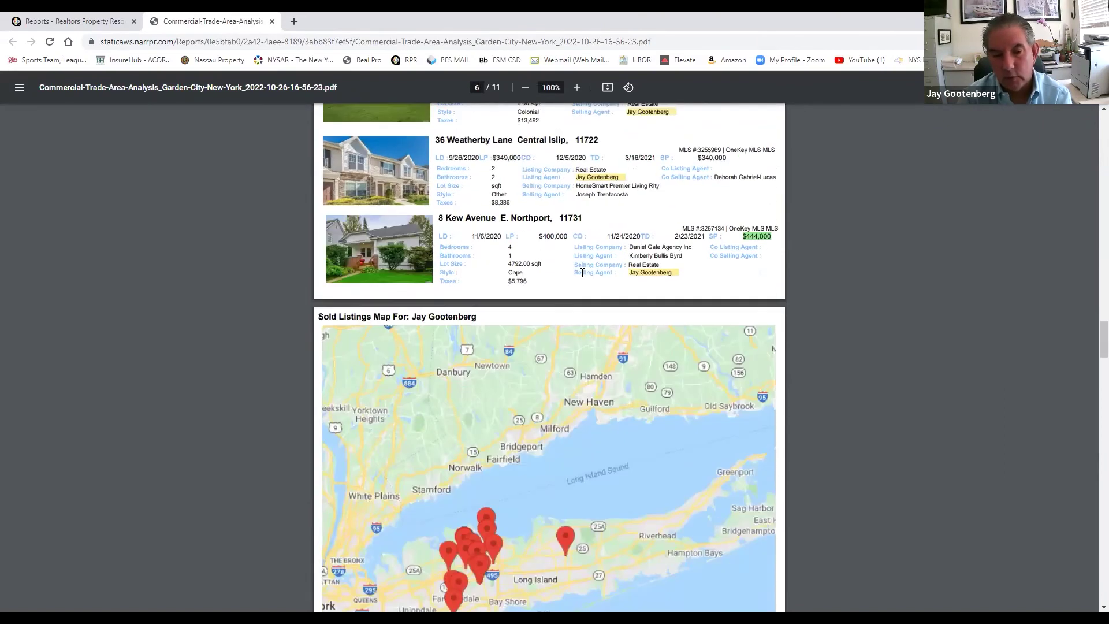
pyautogui.scroll(-12, 582, 273)
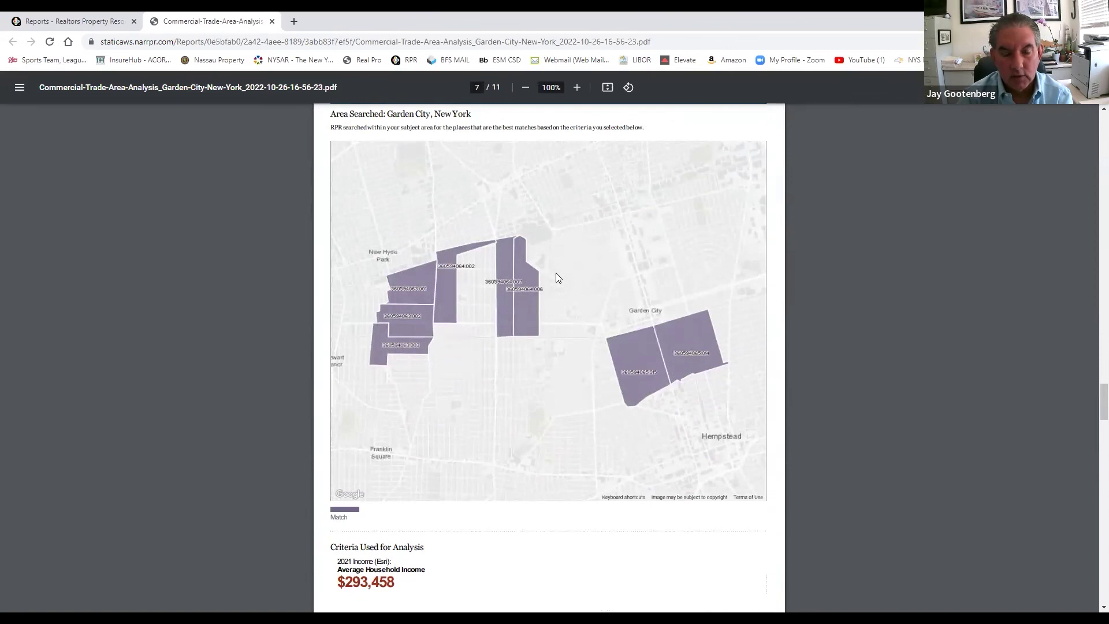
pyautogui.scroll(-3, 556, 274)
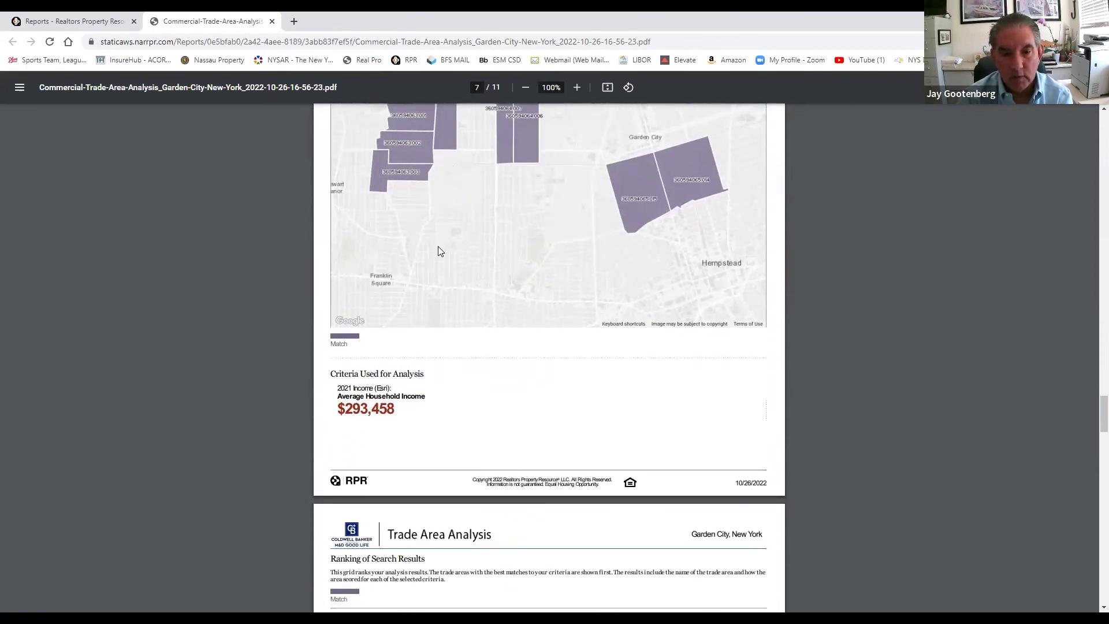
pyautogui.scroll(-8, 438, 248)
pyautogui.scroll(-7, 451, 254)
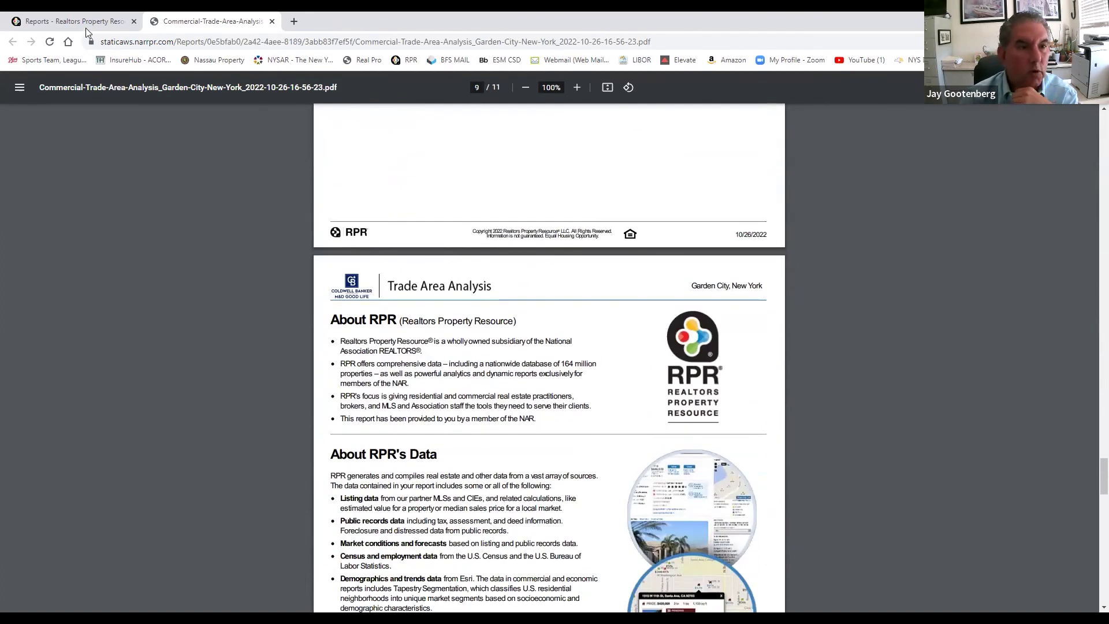
# Back on the reports page, exclude all three custom pages from the Trade Area Analysis and run the report again.
pyautogui.click(86, 23)
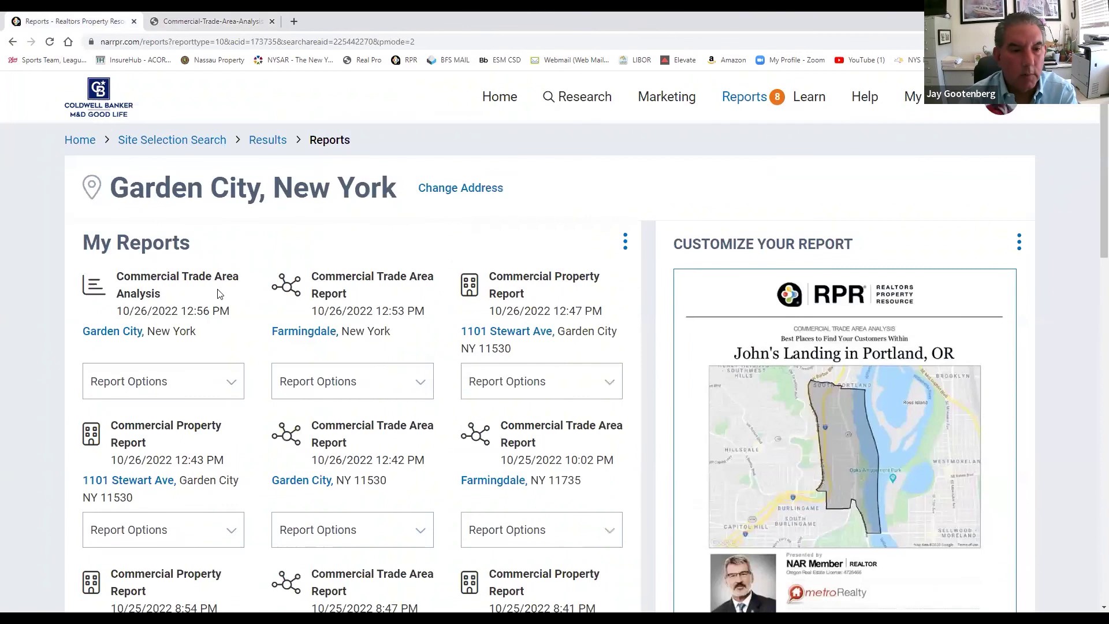
pyautogui.scroll(-11, 323, 275)
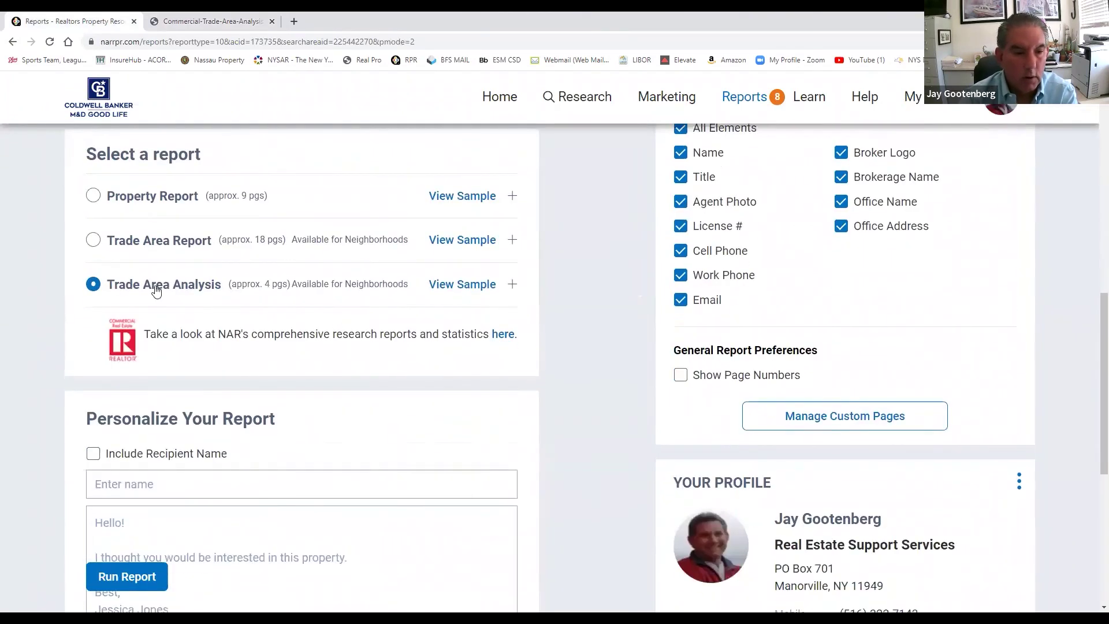
pyautogui.click(512, 285)
pyautogui.click(108, 357)
pyautogui.click(107, 383)
pyautogui.click(107, 408)
pyautogui.scroll(-3, 130, 512)
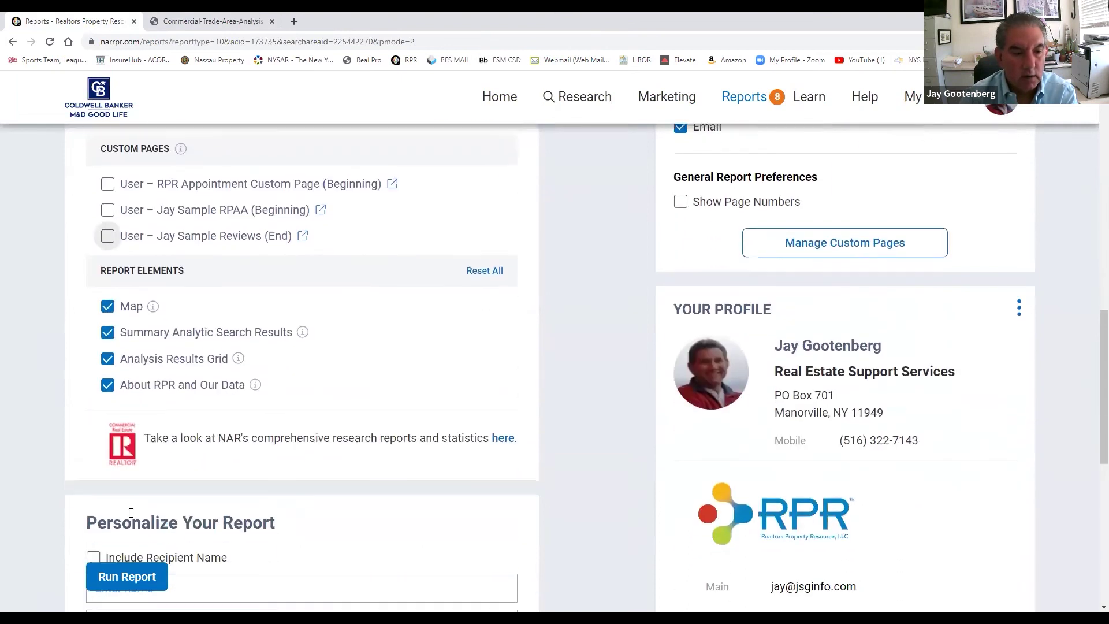
pyautogui.click(126, 575)
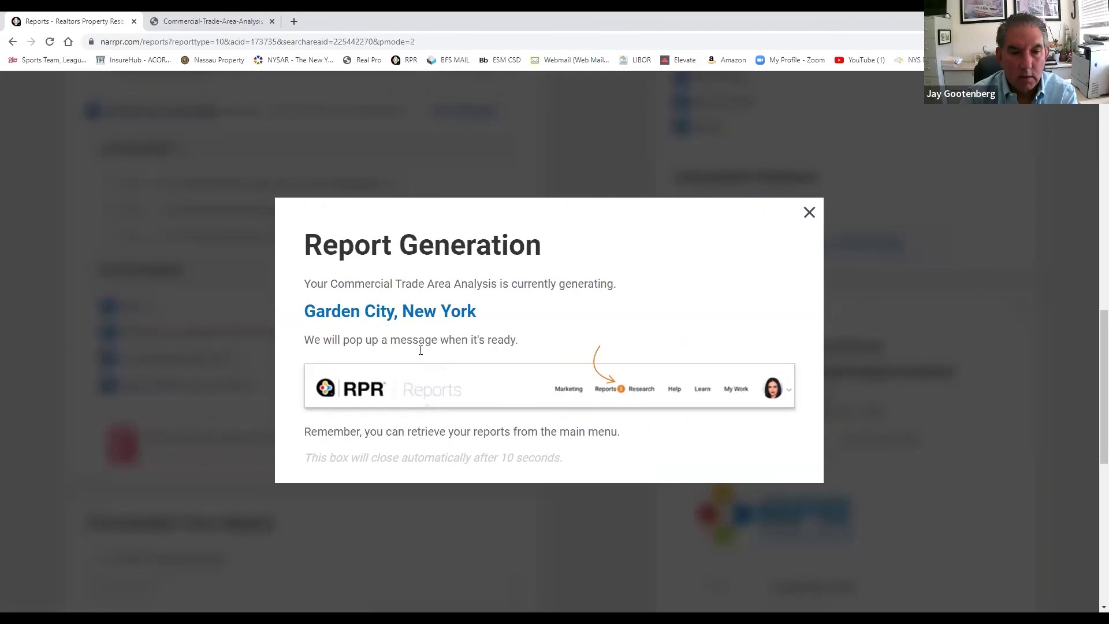
pyautogui.click(809, 213)
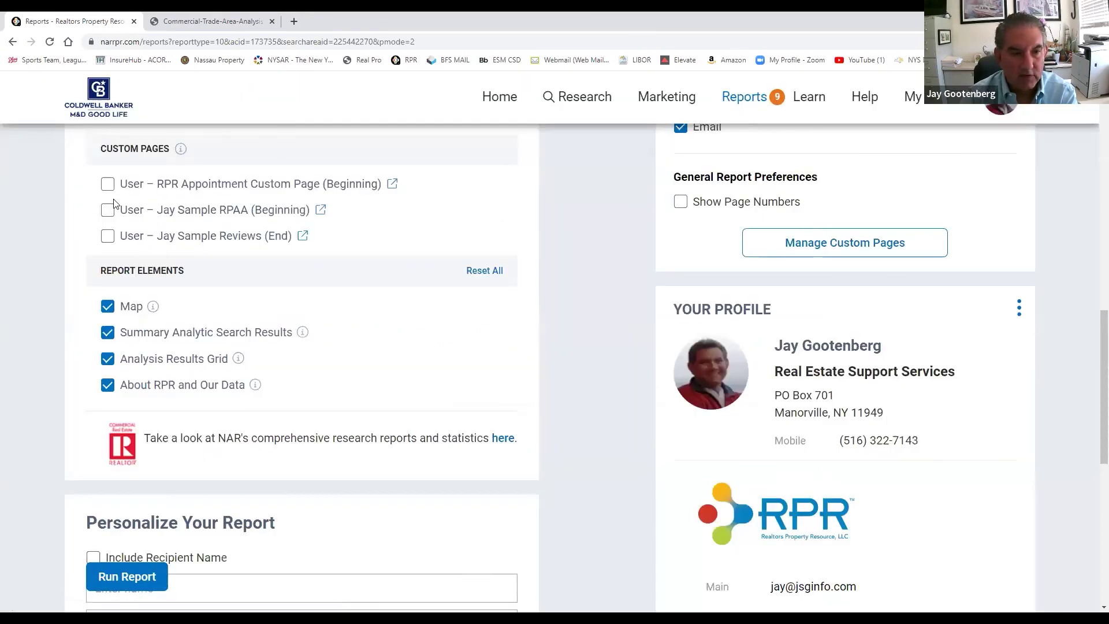
# Examine how custom report pages are uploaded and placed at the Beginning or End, and leave the manager without saving.
pyautogui.scroll(1, 680, 373)
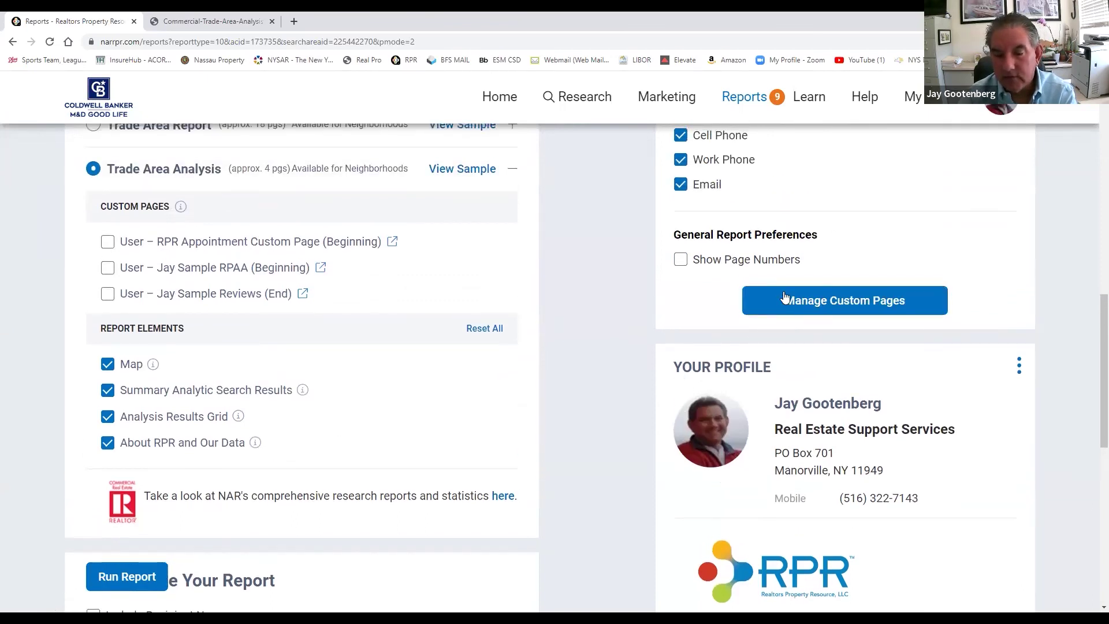
pyautogui.click(811, 301)
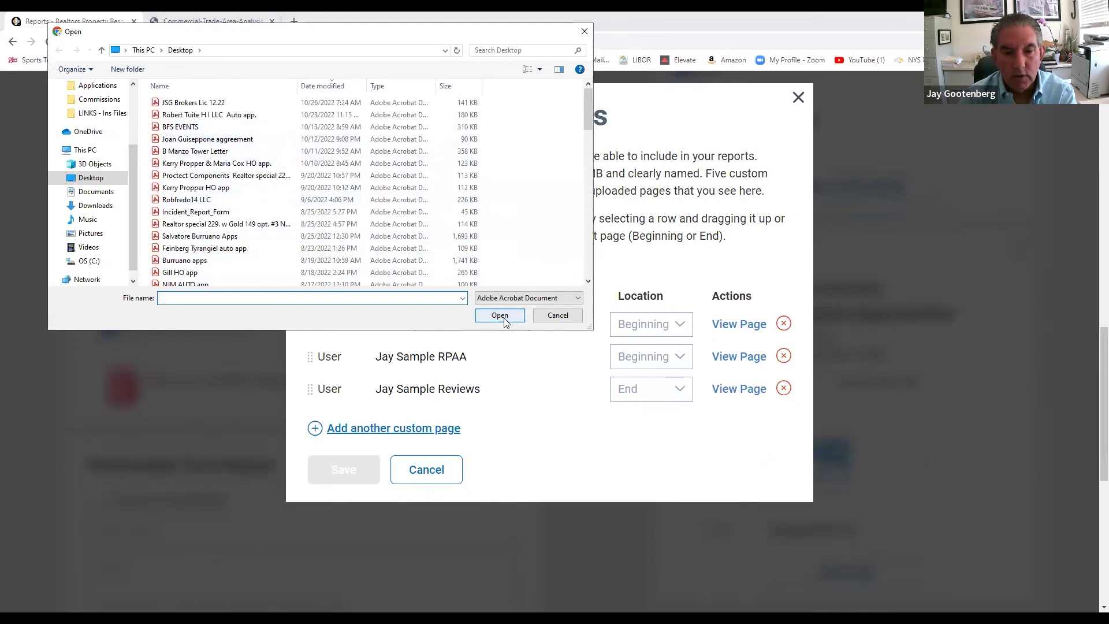
pyautogui.press('Escape')
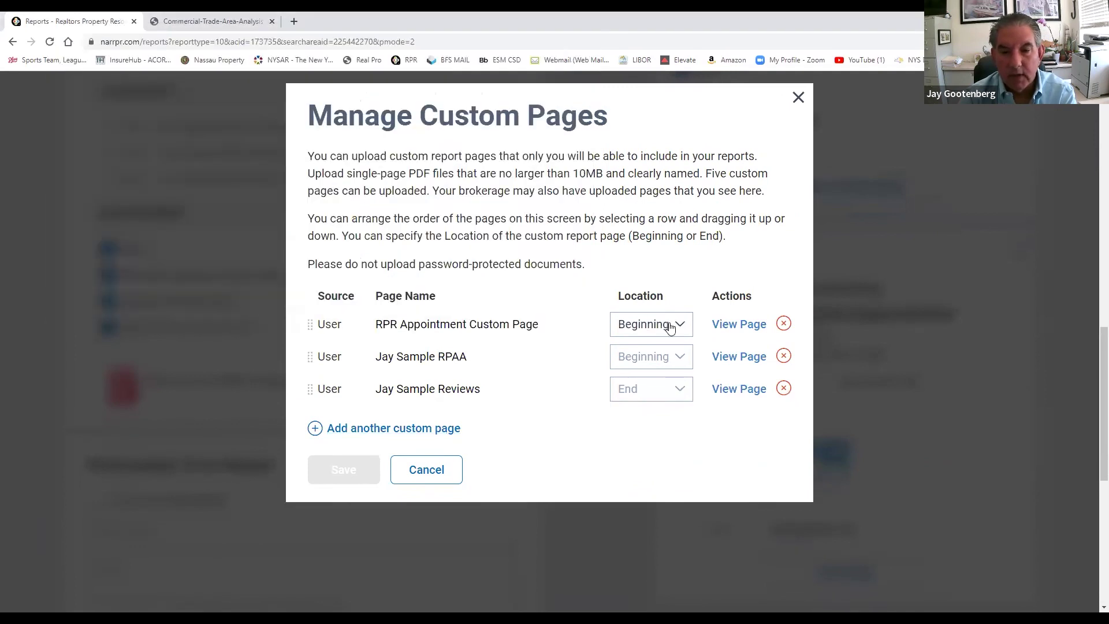
pyautogui.click(669, 324)
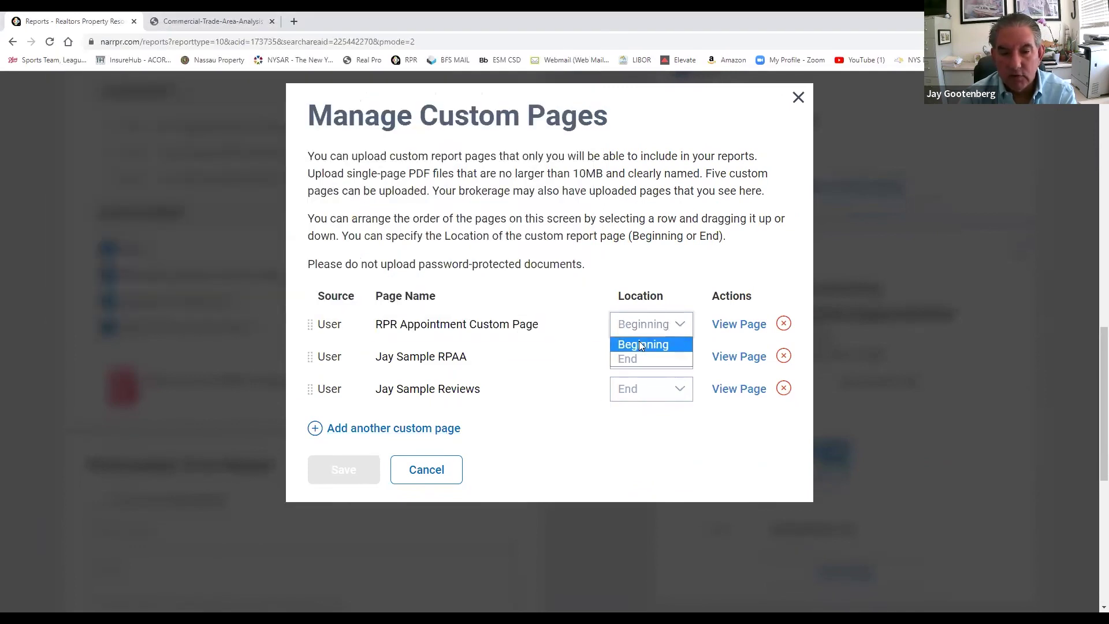
pyautogui.click(639, 335)
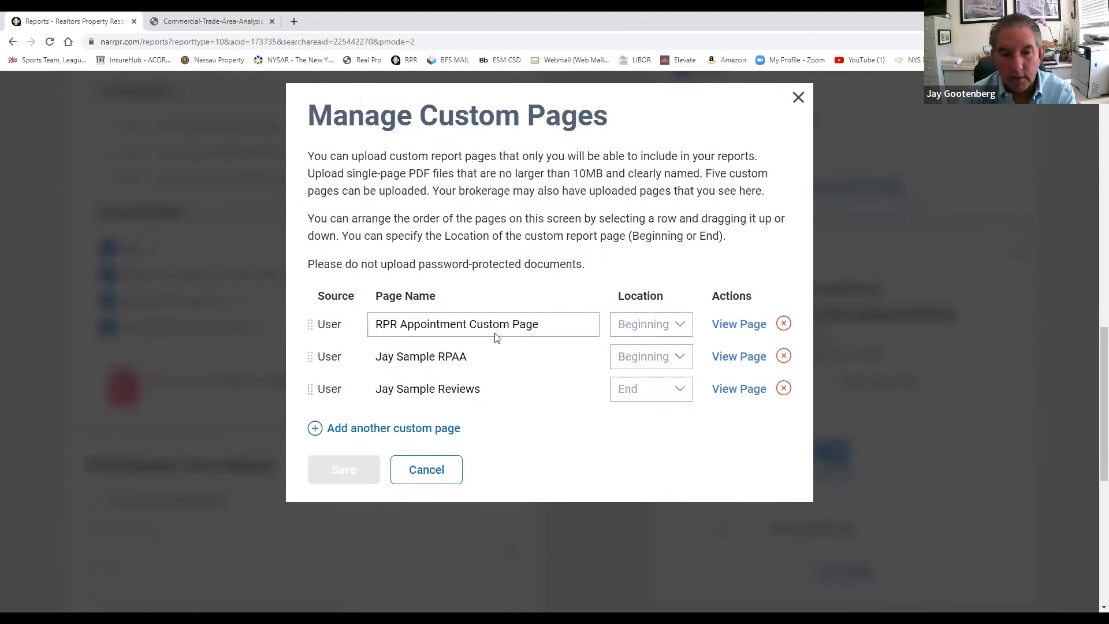
pyautogui.click(797, 101)
pyautogui.scroll(3, 750, 323)
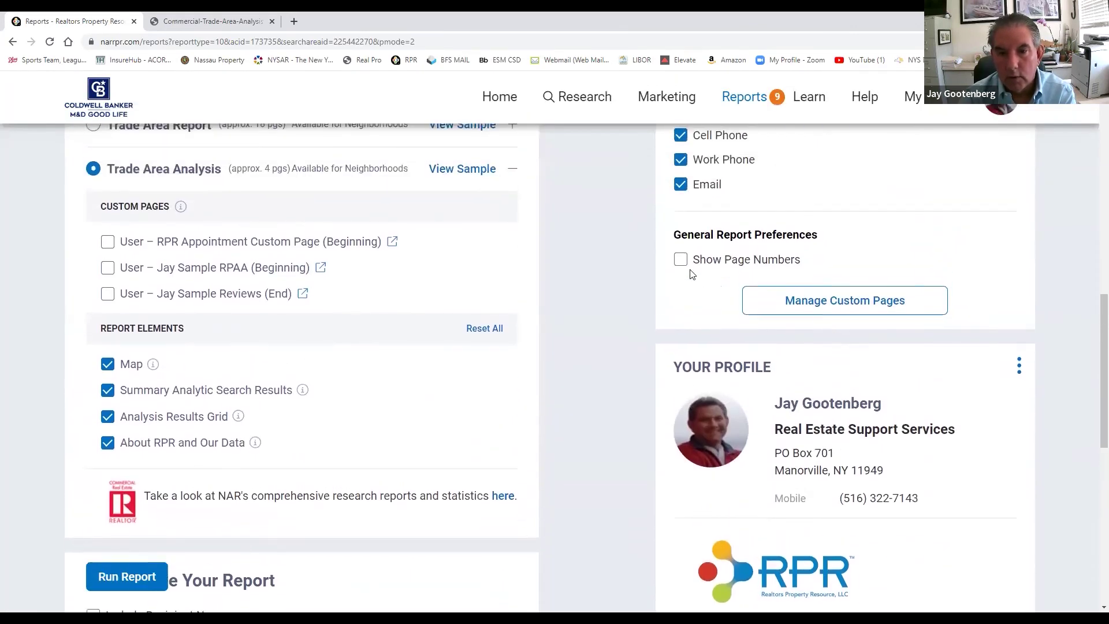
# Enable page numbers for the reports, briefly reopen and close the custom pages manager, and return to the report list.
pyautogui.click(681, 259)
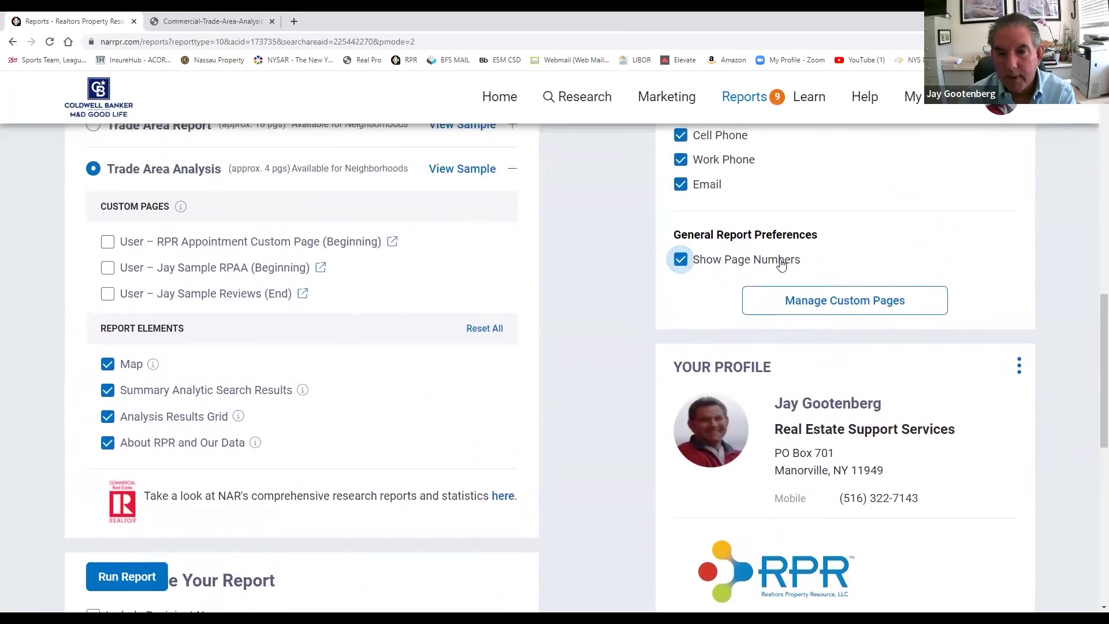
pyautogui.click(786, 302)
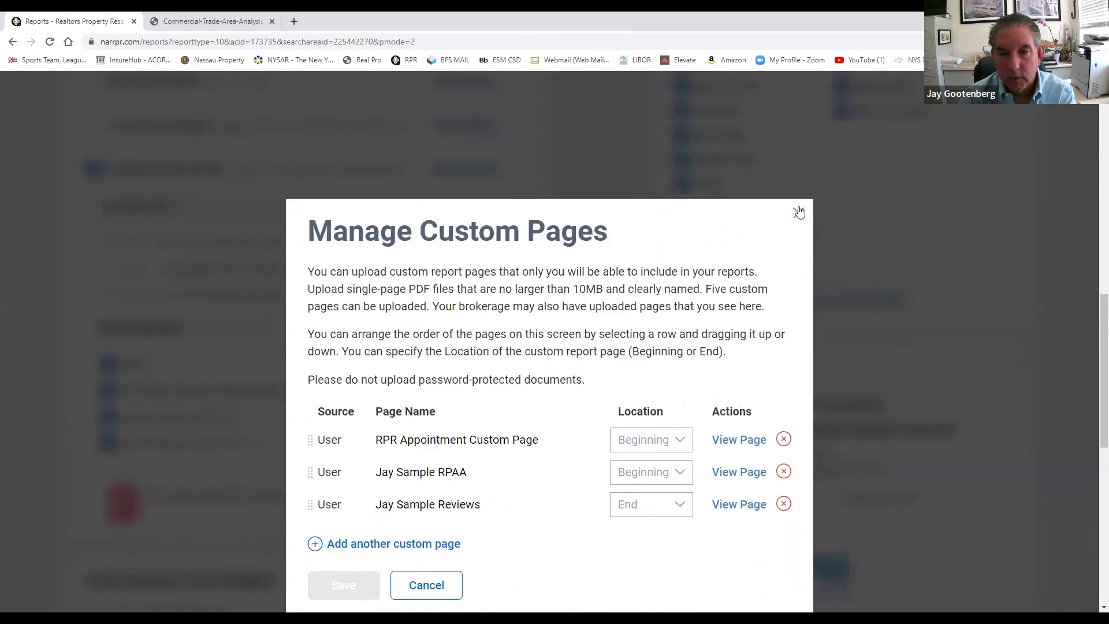
pyautogui.click(799, 211)
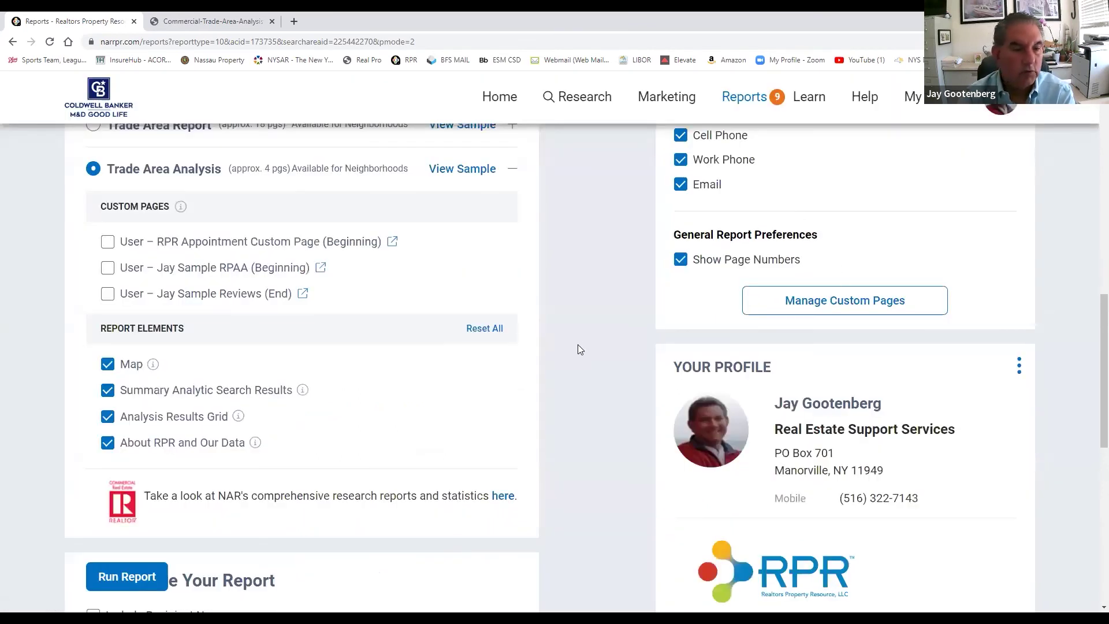
pyautogui.scroll(9, 565, 356)
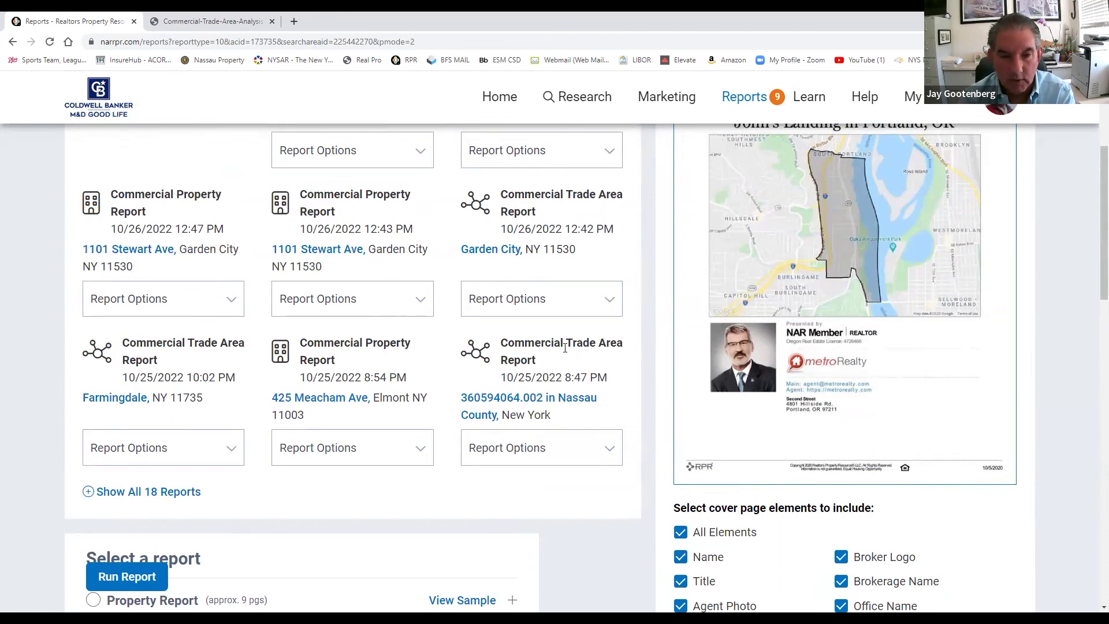
# Return to the home page, open the rerun Garden City Trade Area Analysis report and read through to its About RPR page.
pyautogui.scroll(4, 565, 347)
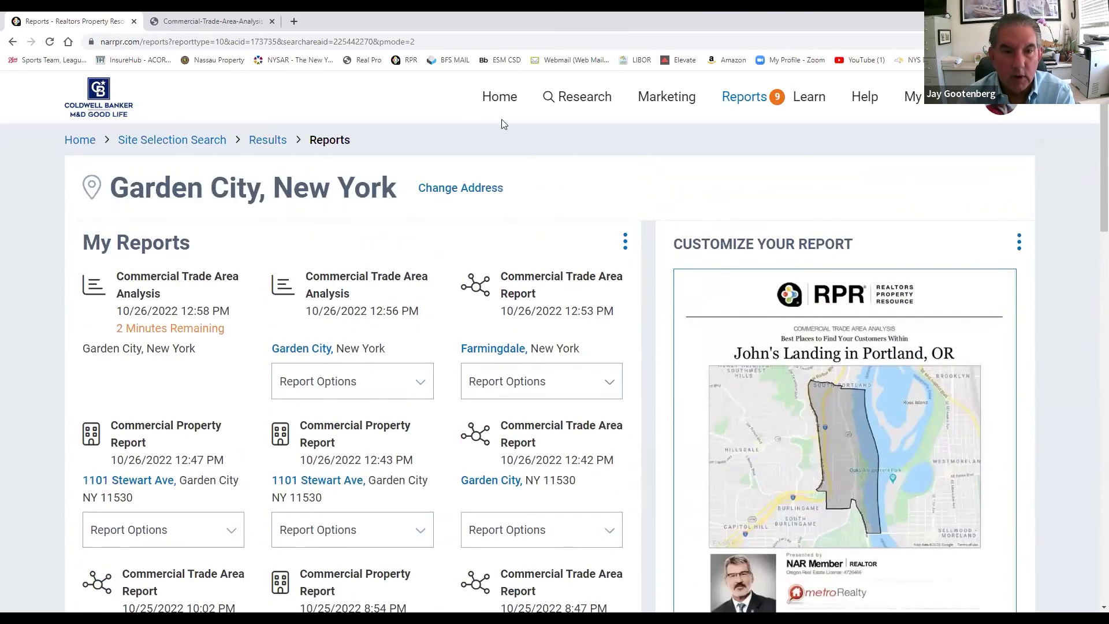
pyautogui.click(499, 98)
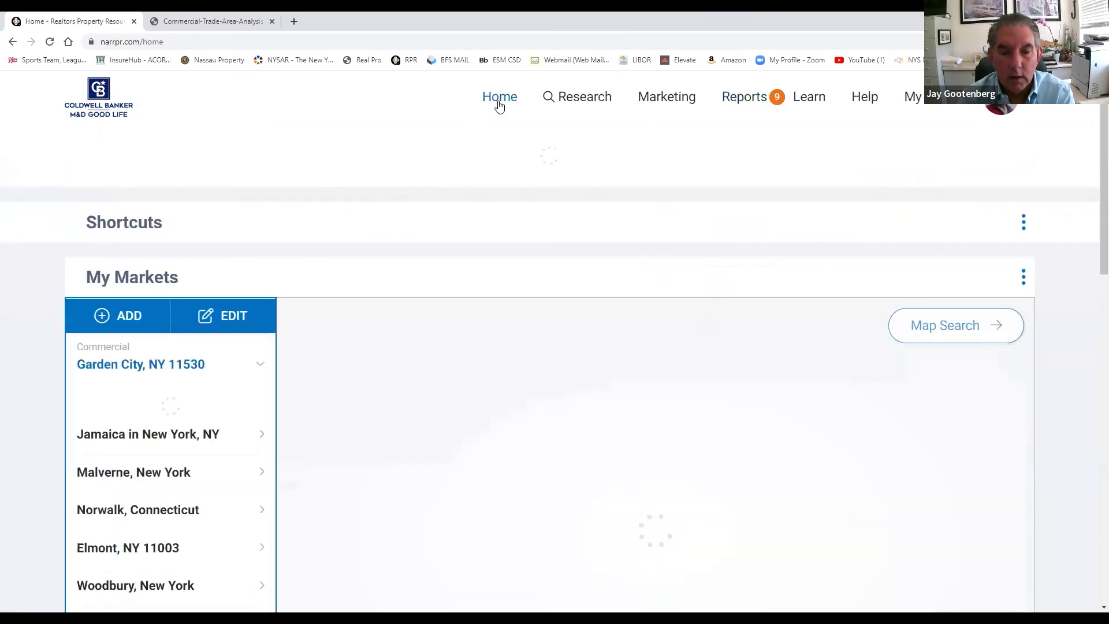
pyautogui.click(471, 365)
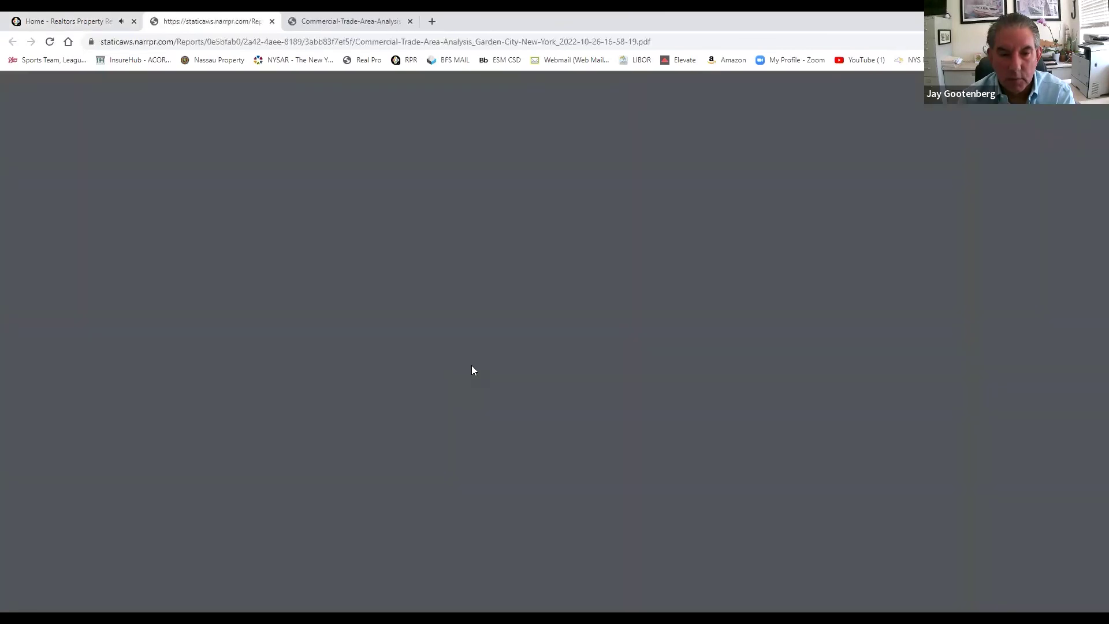
pyautogui.scroll(-6, 496, 359)
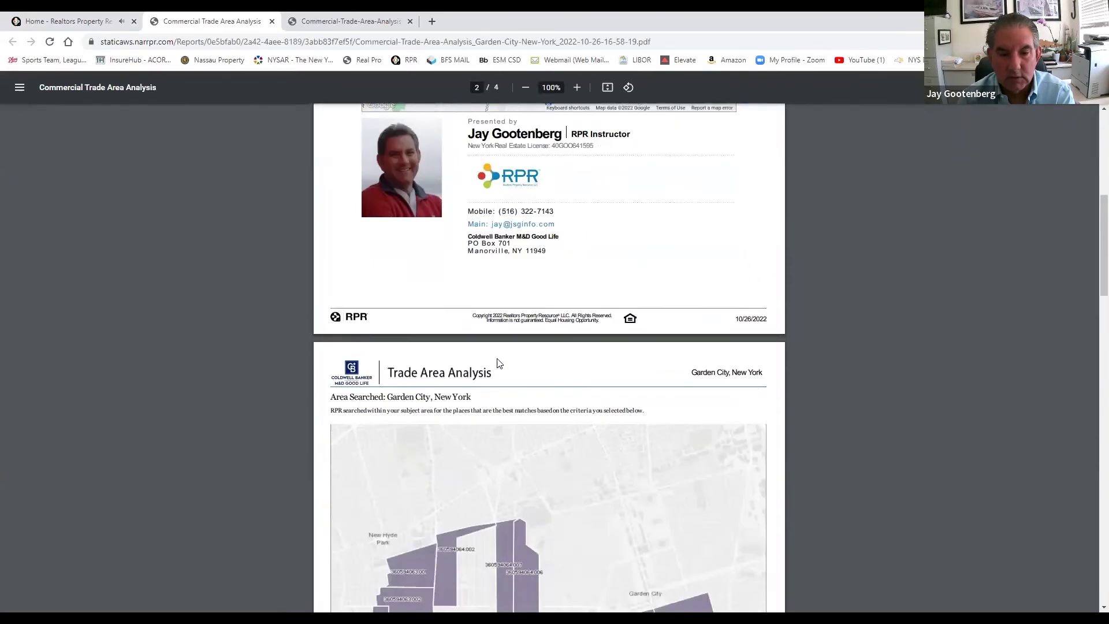
pyautogui.scroll(-10, 498, 363)
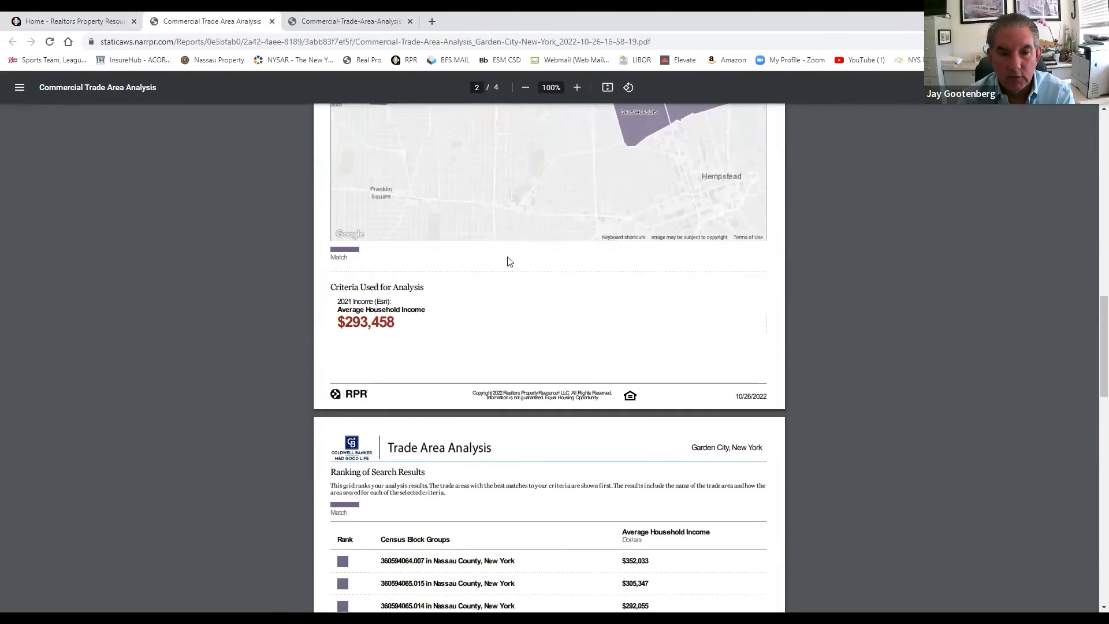
pyautogui.scroll(-15, 508, 263)
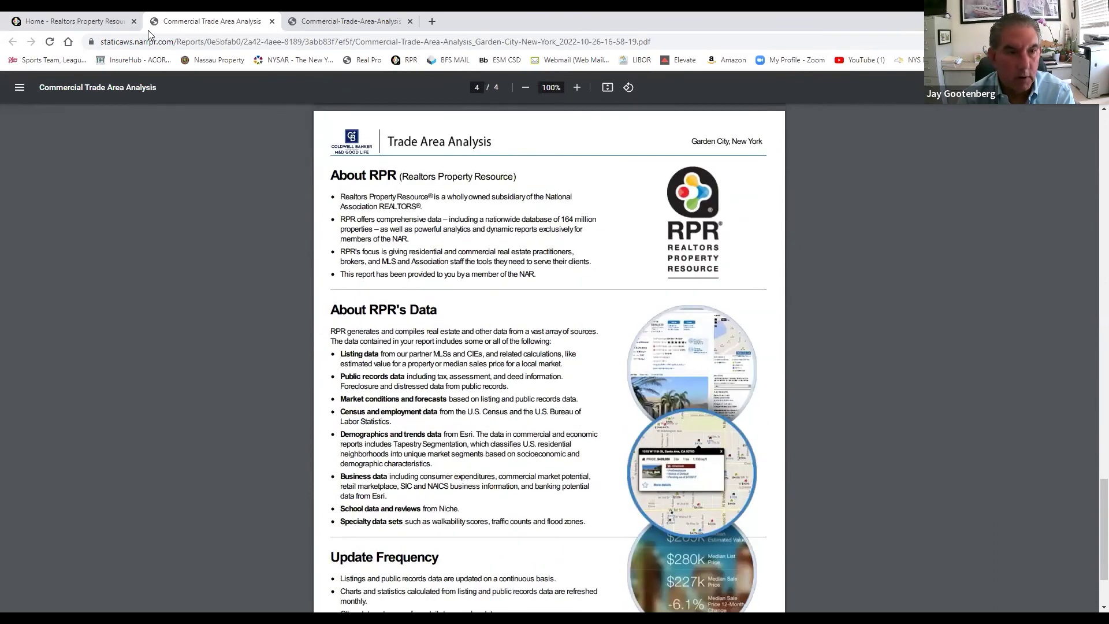
# Go back to the home page and look over its lower sections, including the Saved, Recent, Reports and Notes tiles.
pyautogui.click(109, 21)
pyautogui.scroll(-4, 551, 362)
pyautogui.scroll(-10, 551, 362)
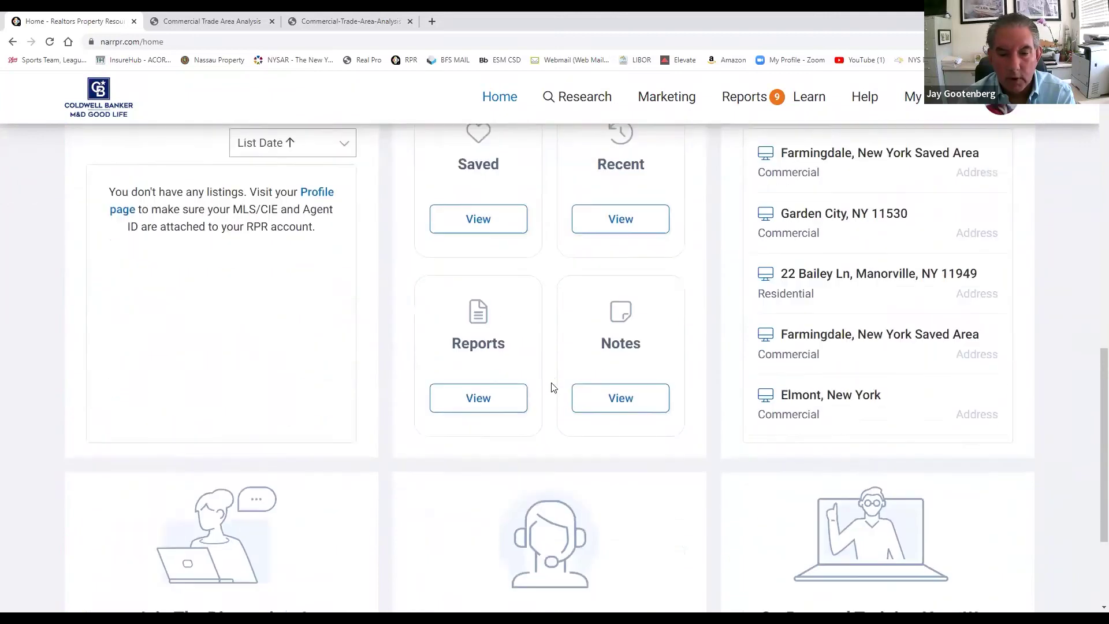